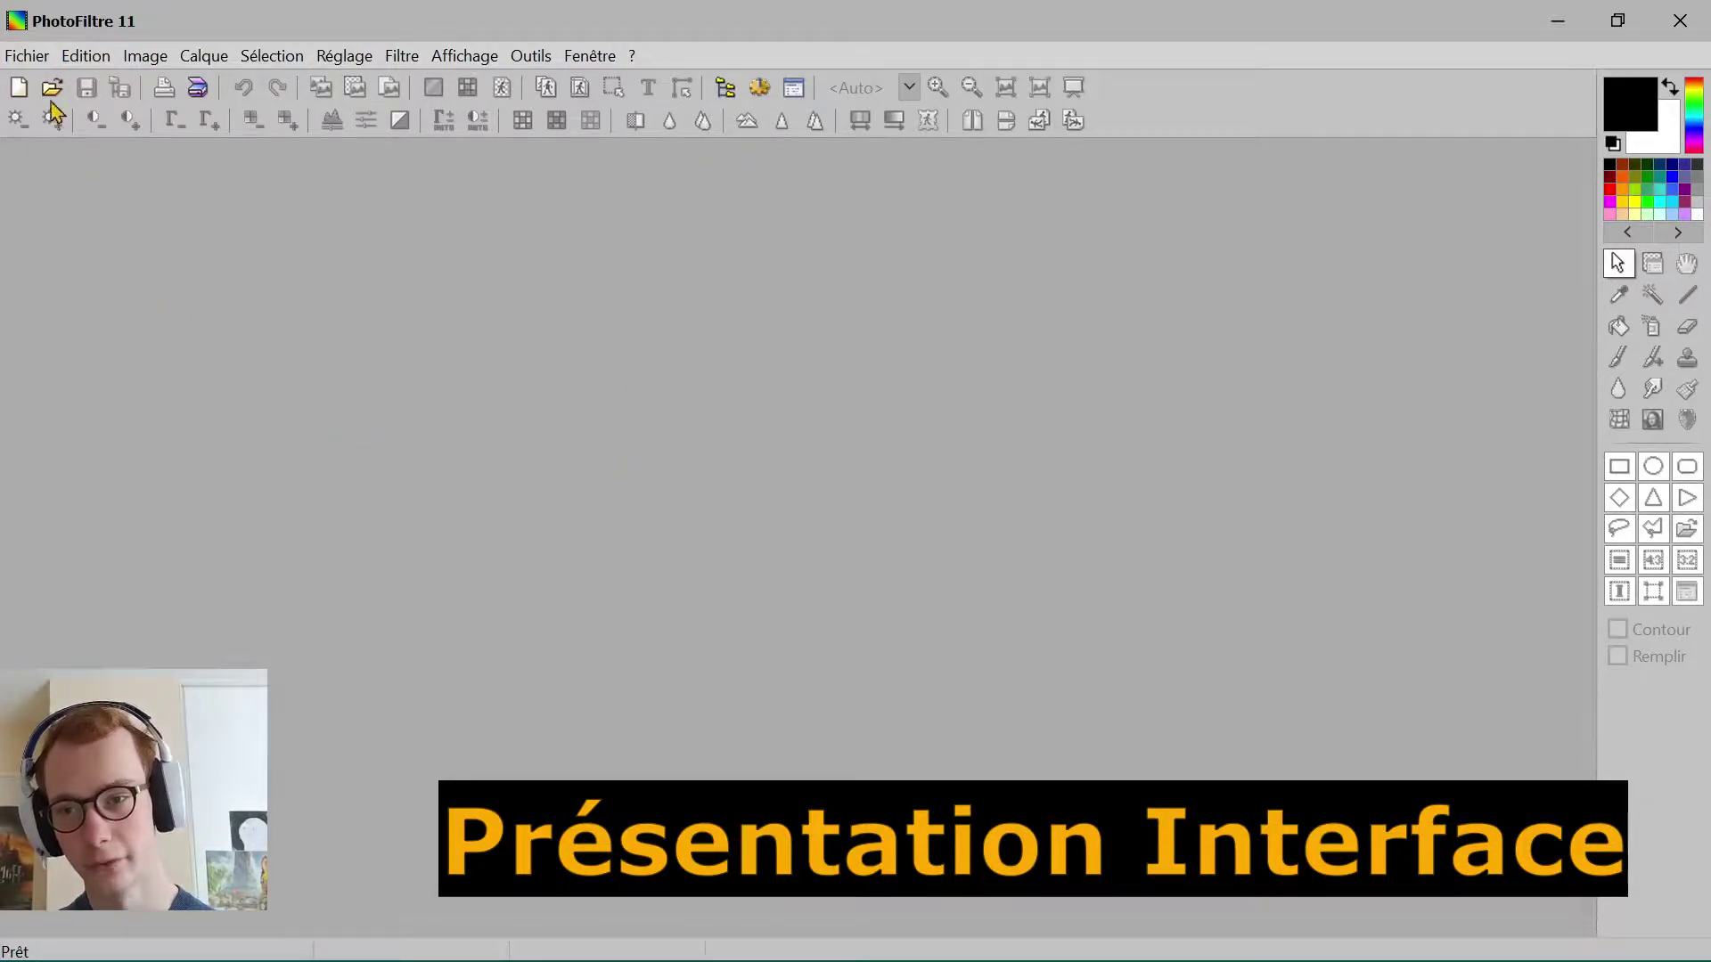
left_click(27, 56)
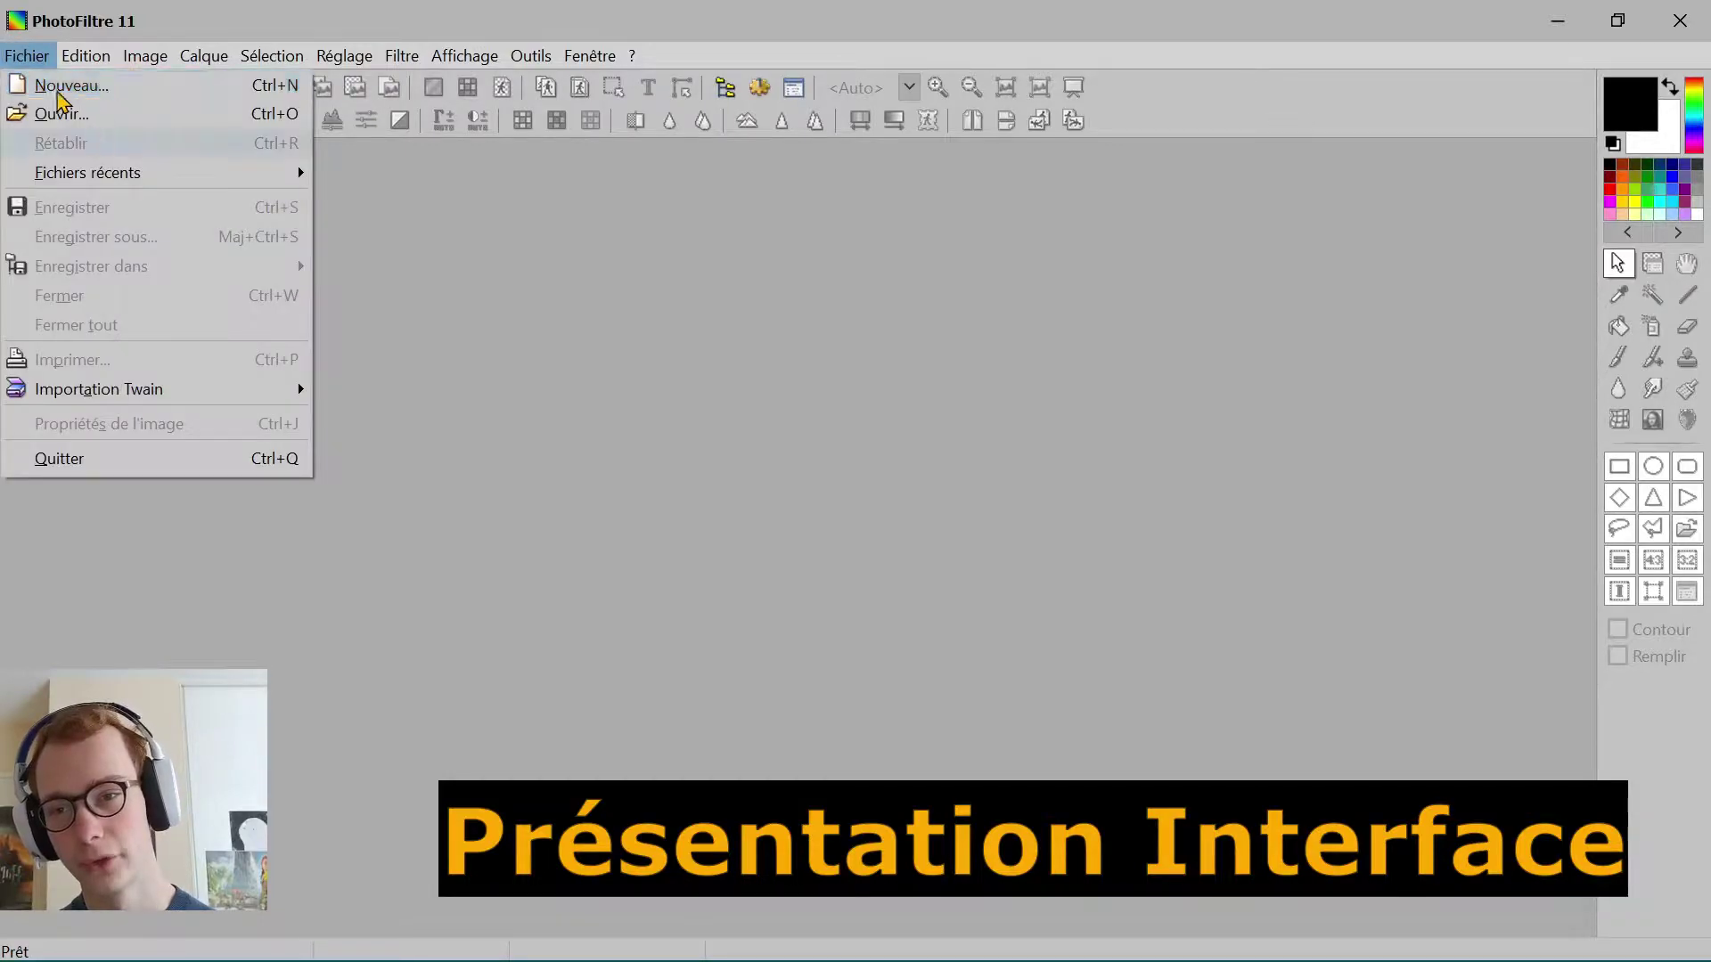
left_click(458, 431)
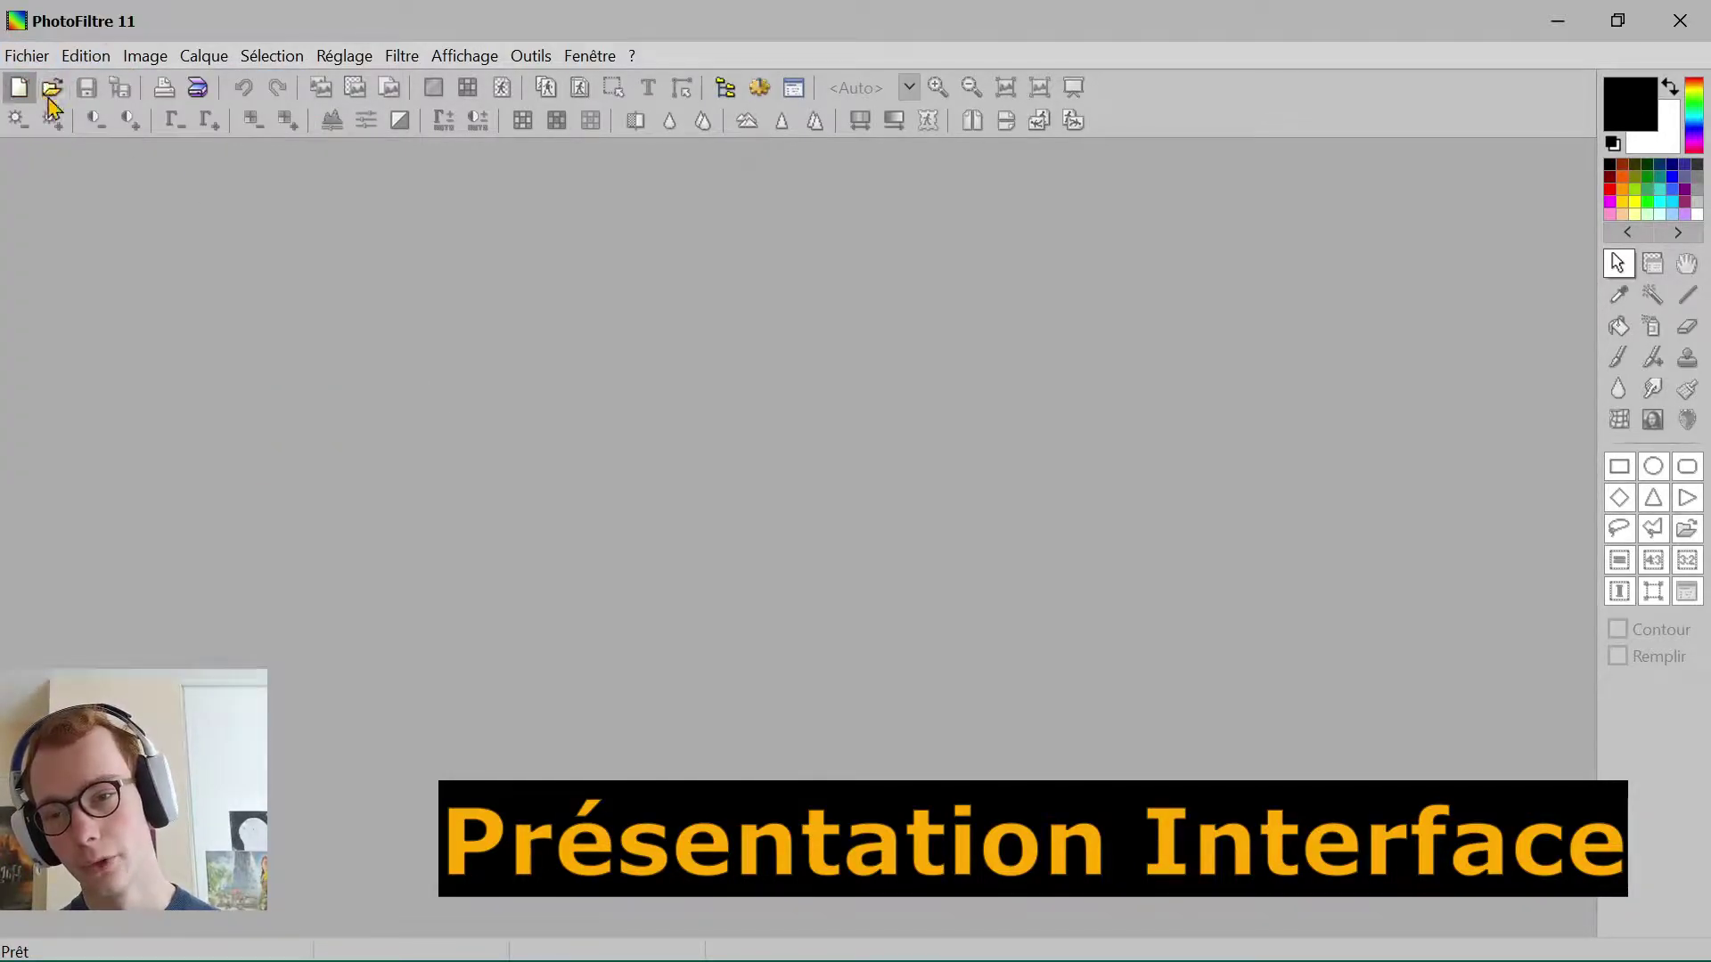
right_click(260, 445)
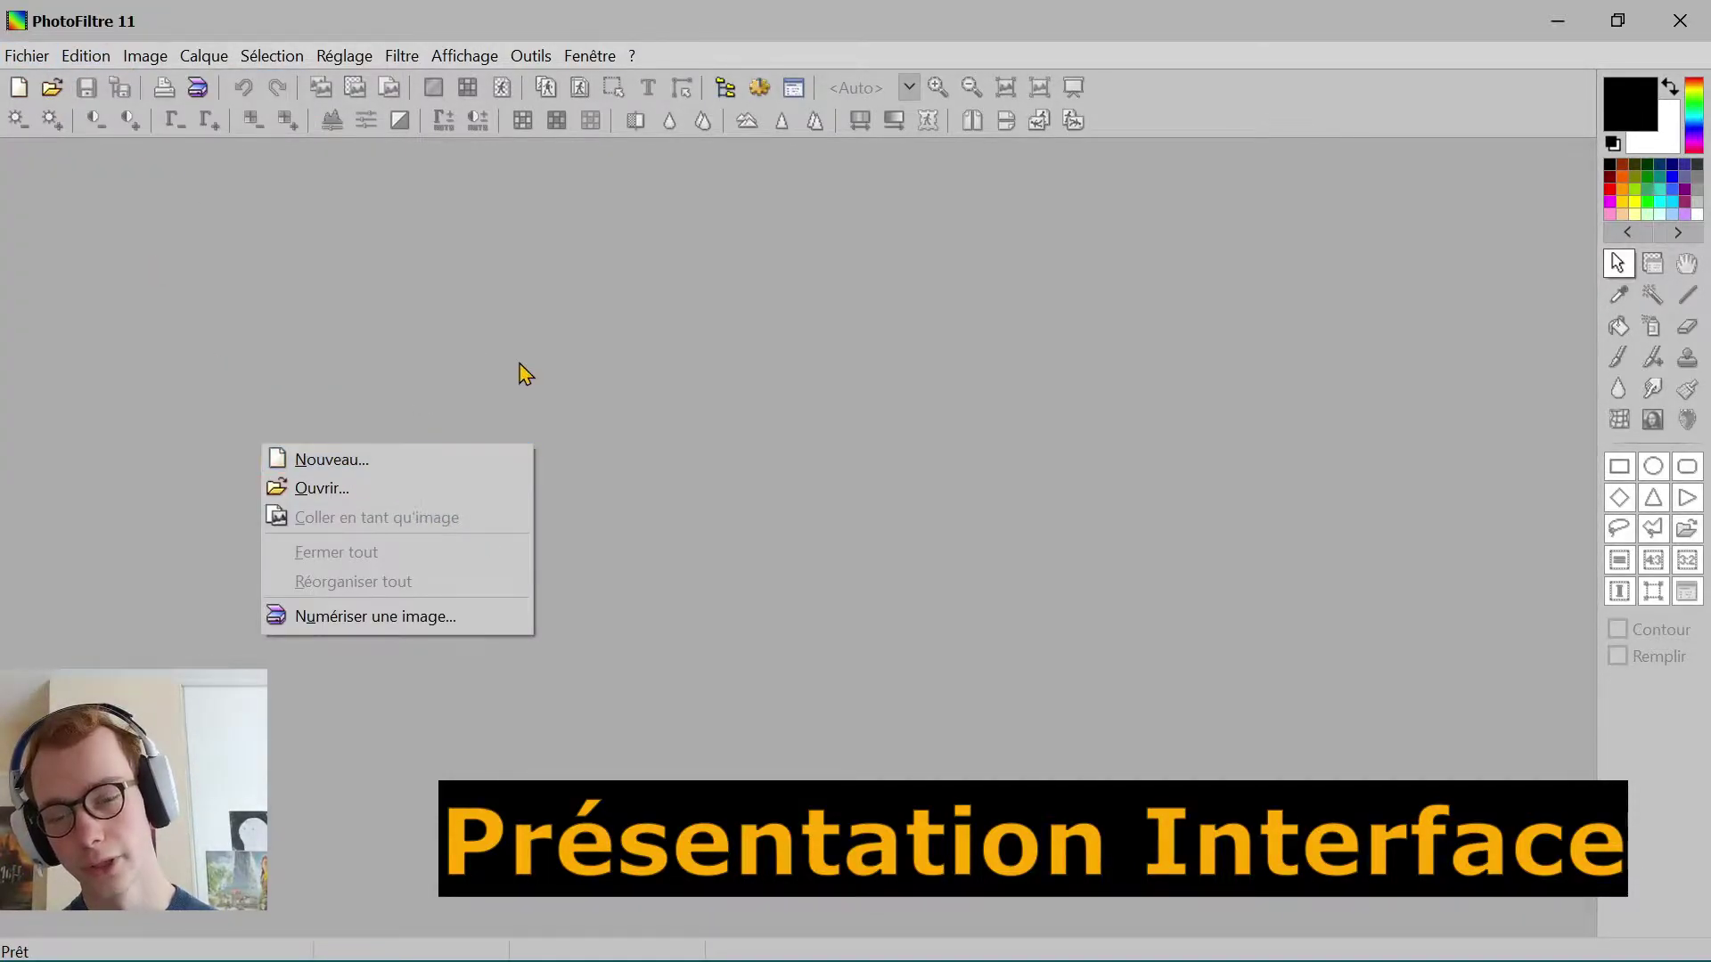
right_click(640, 314)
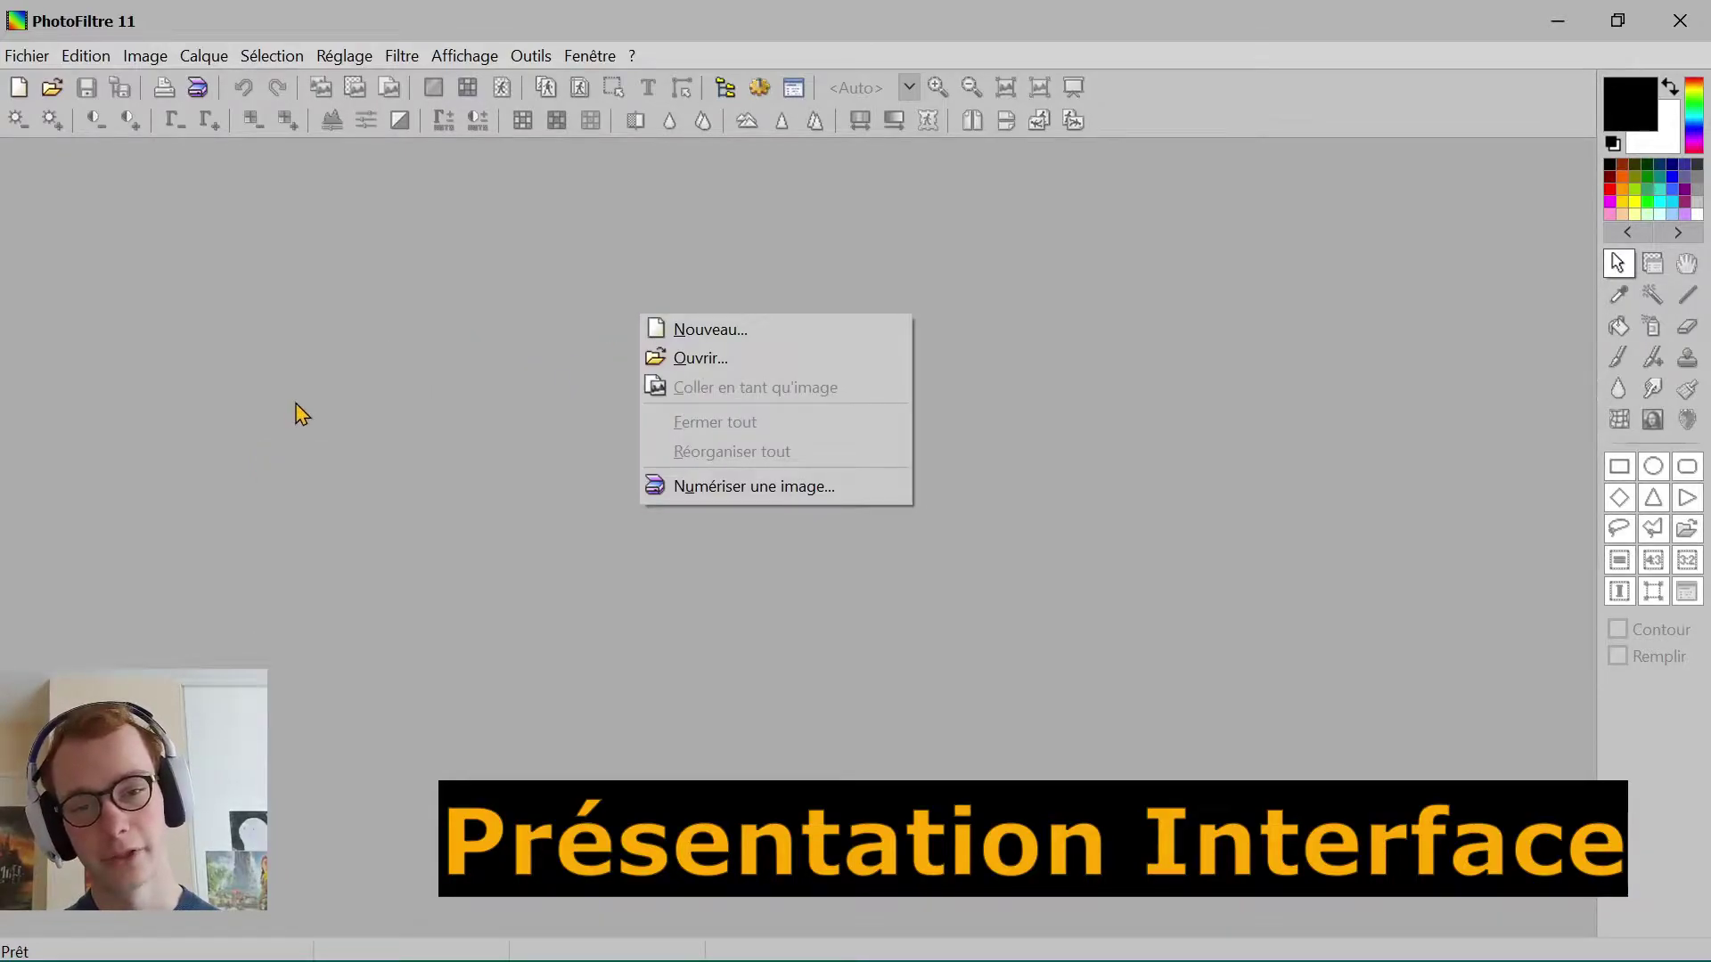
right_click(494, 425)
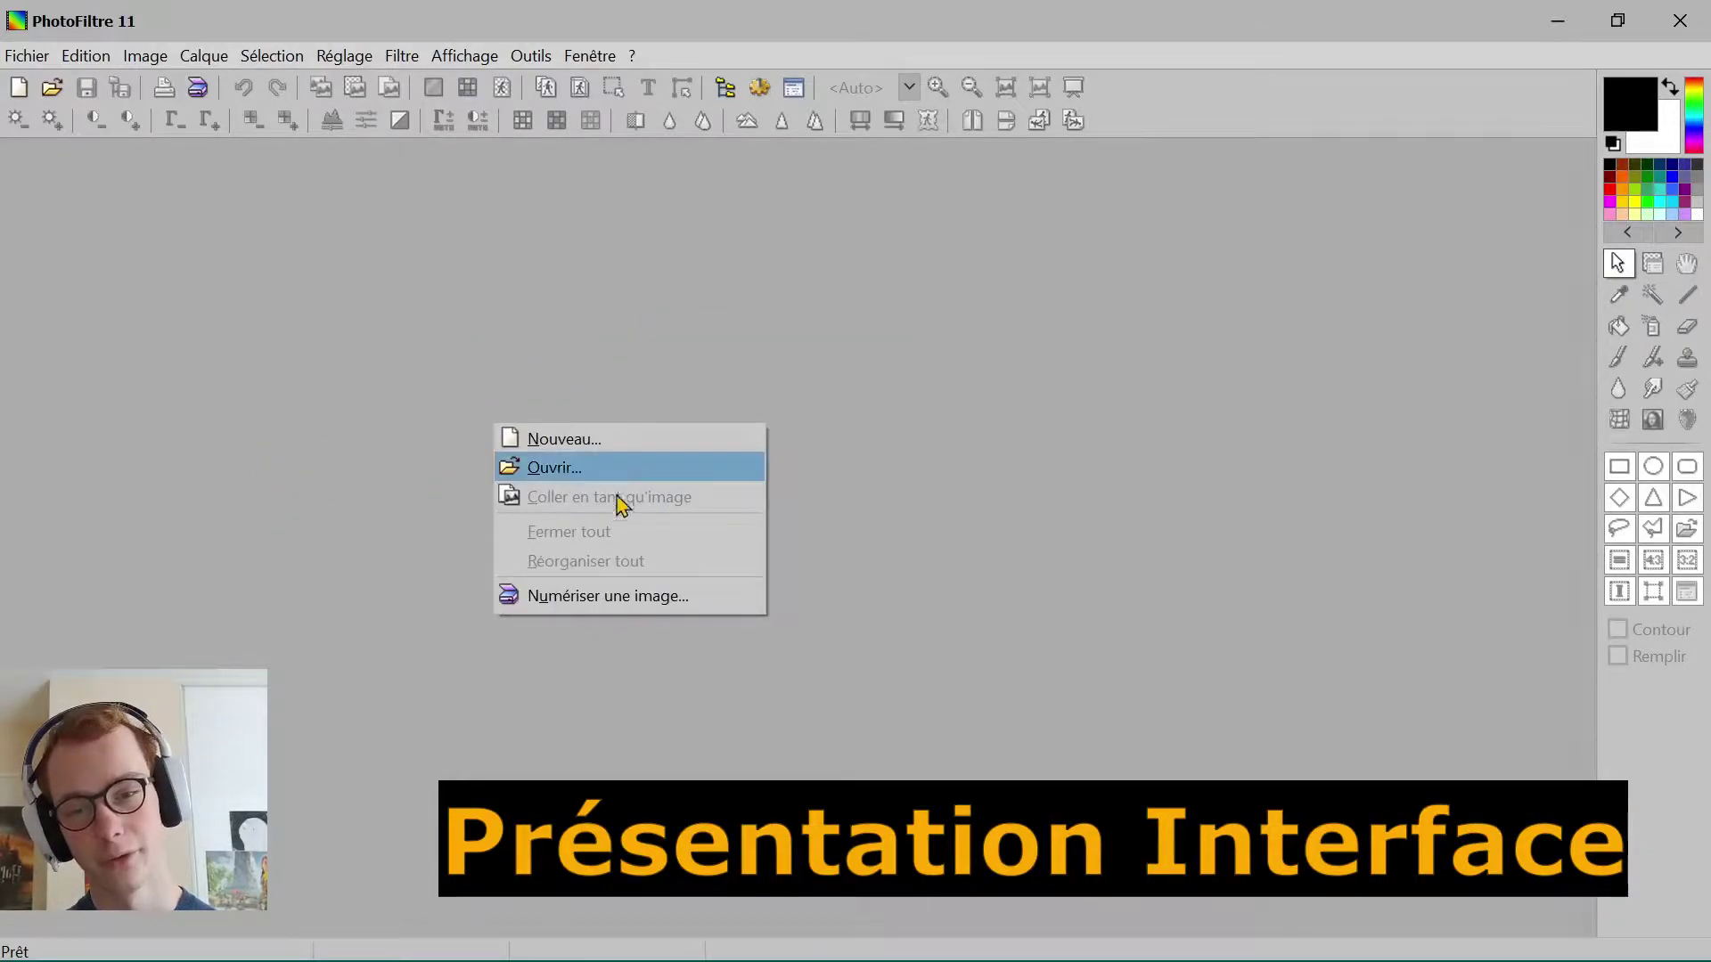
left_click(145, 511)
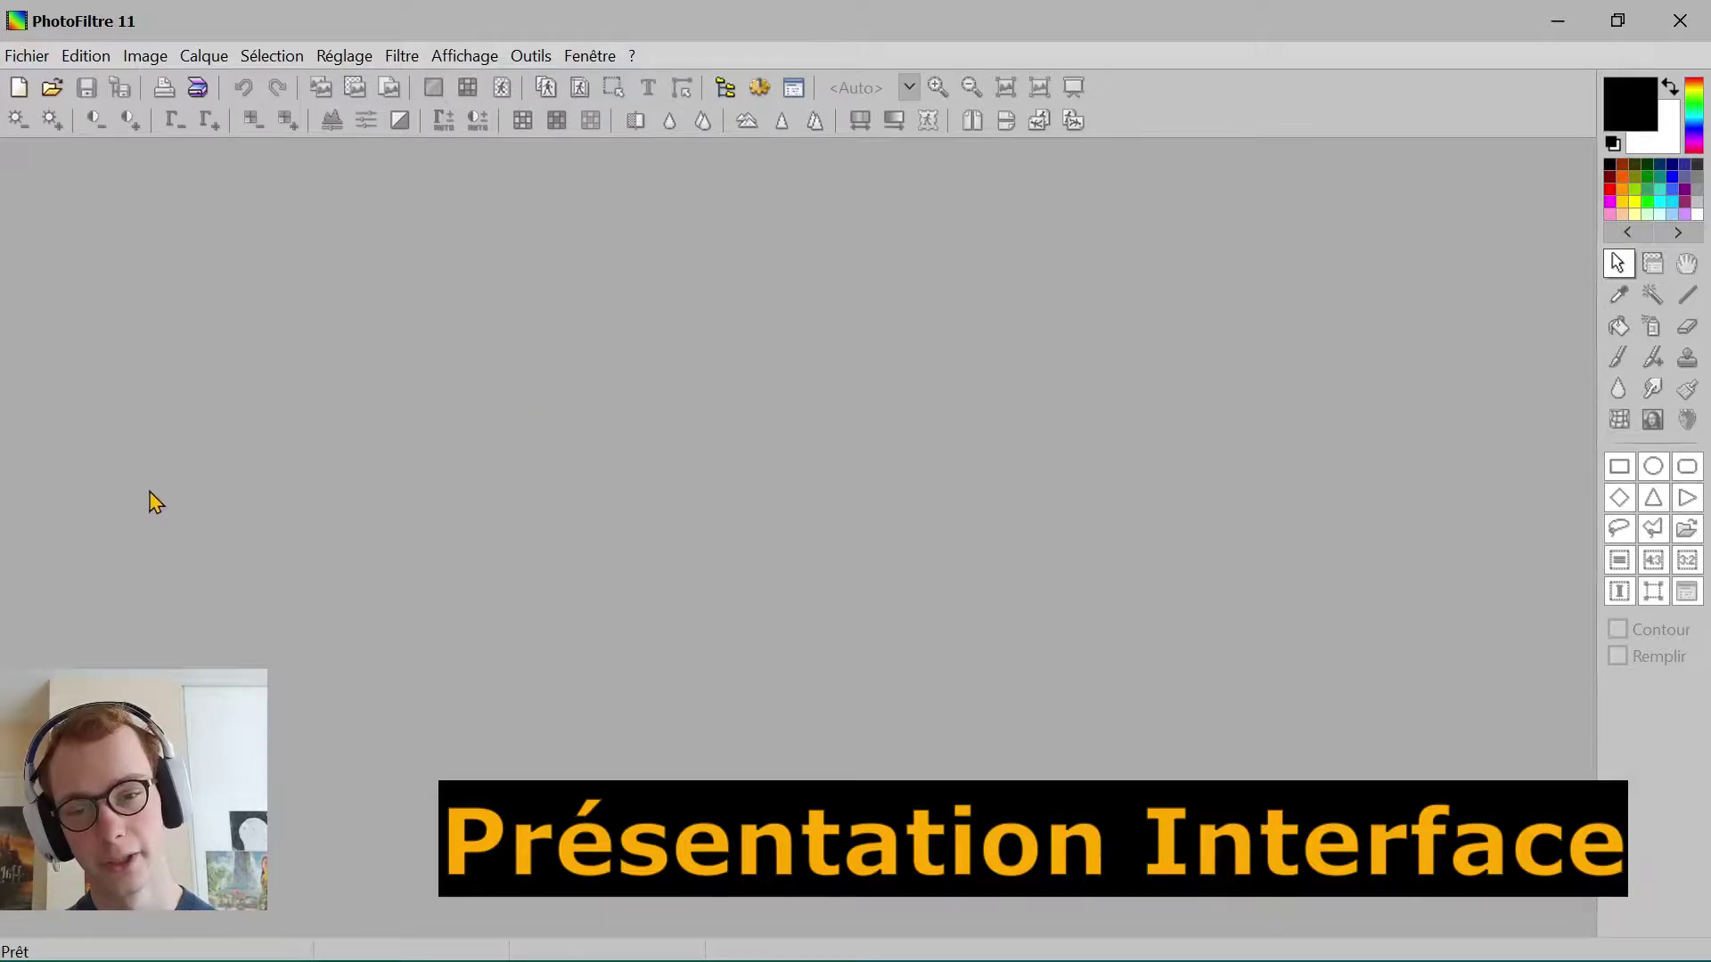
Step: Switch to File Explorer, load 1.jpg from the PhotoFiltre 7 folder into the PhotoFiltre workspace, and minimize the Explorer window
left_click(709, 932)
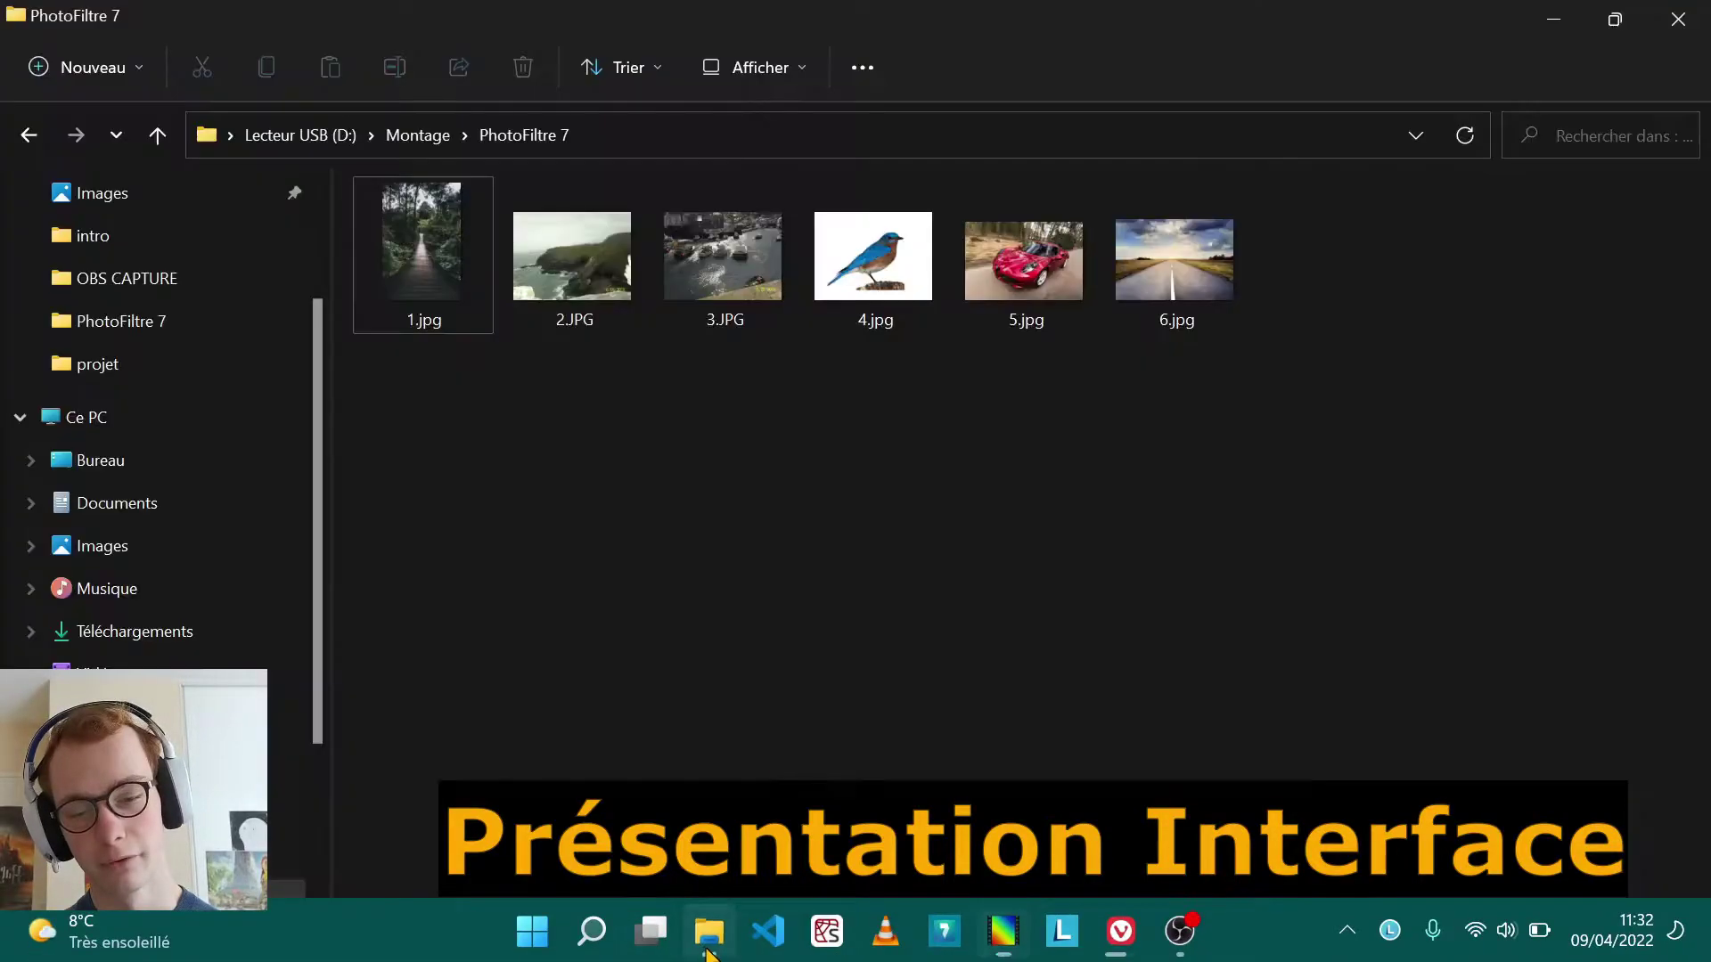
left_click_drag(832, 16, 730, 186)
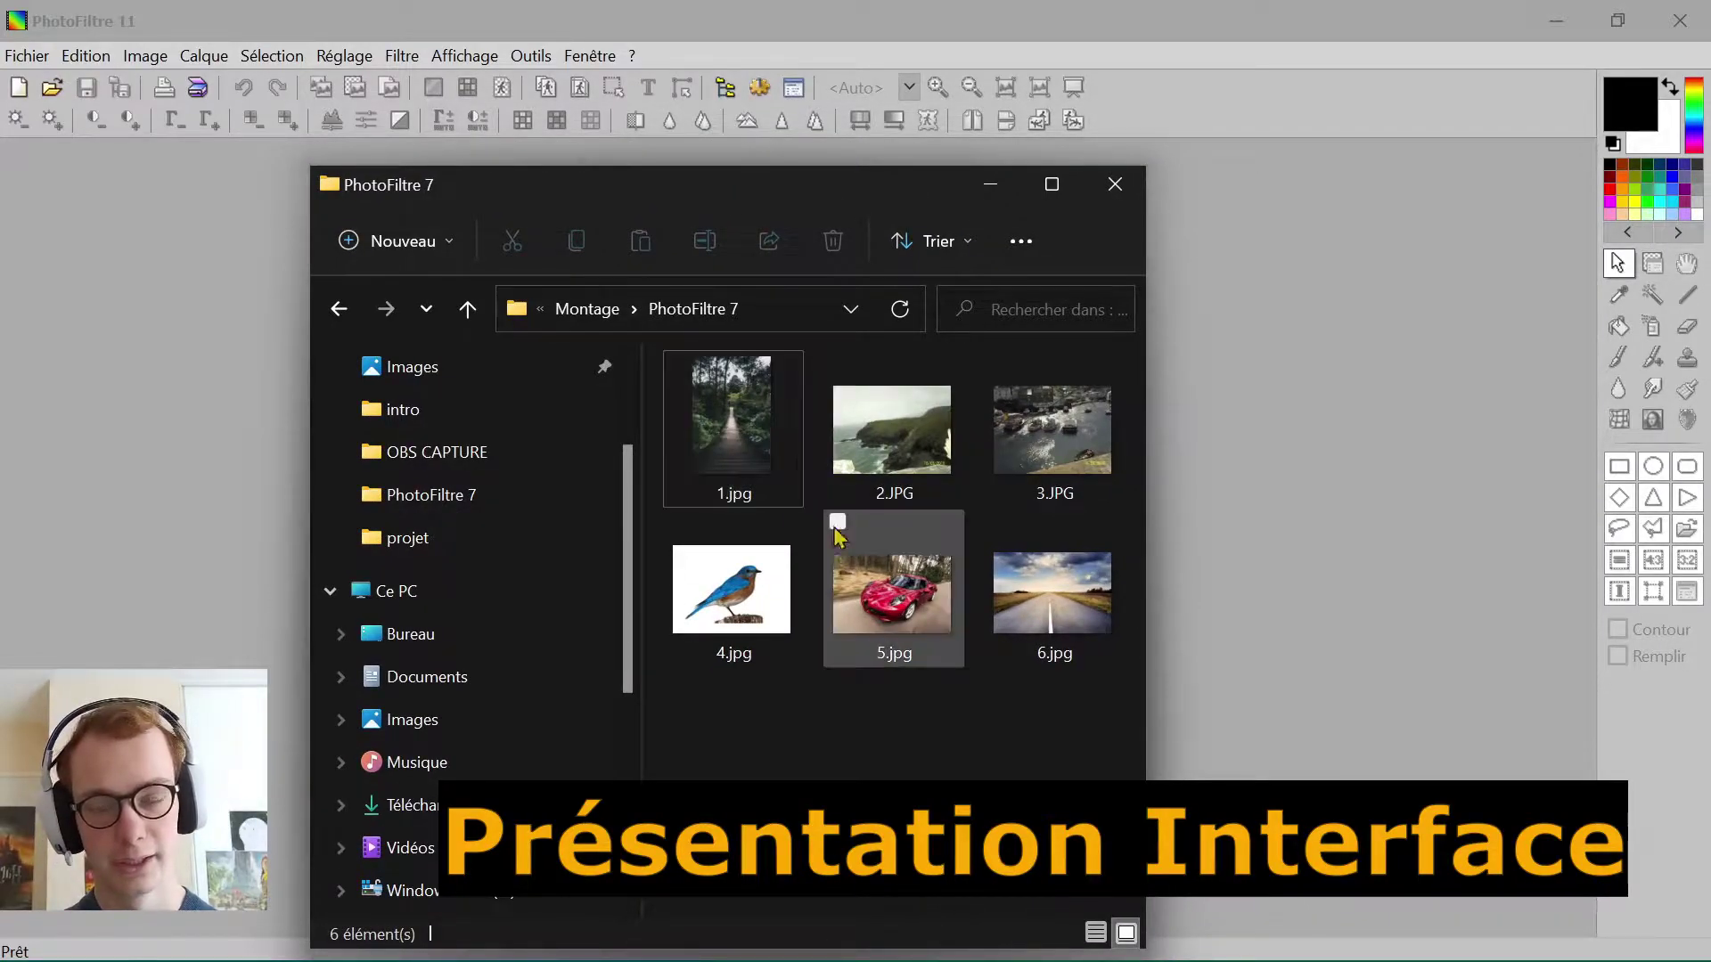
left_click(736, 456)
left_click_drag(744, 459, 97, 472)
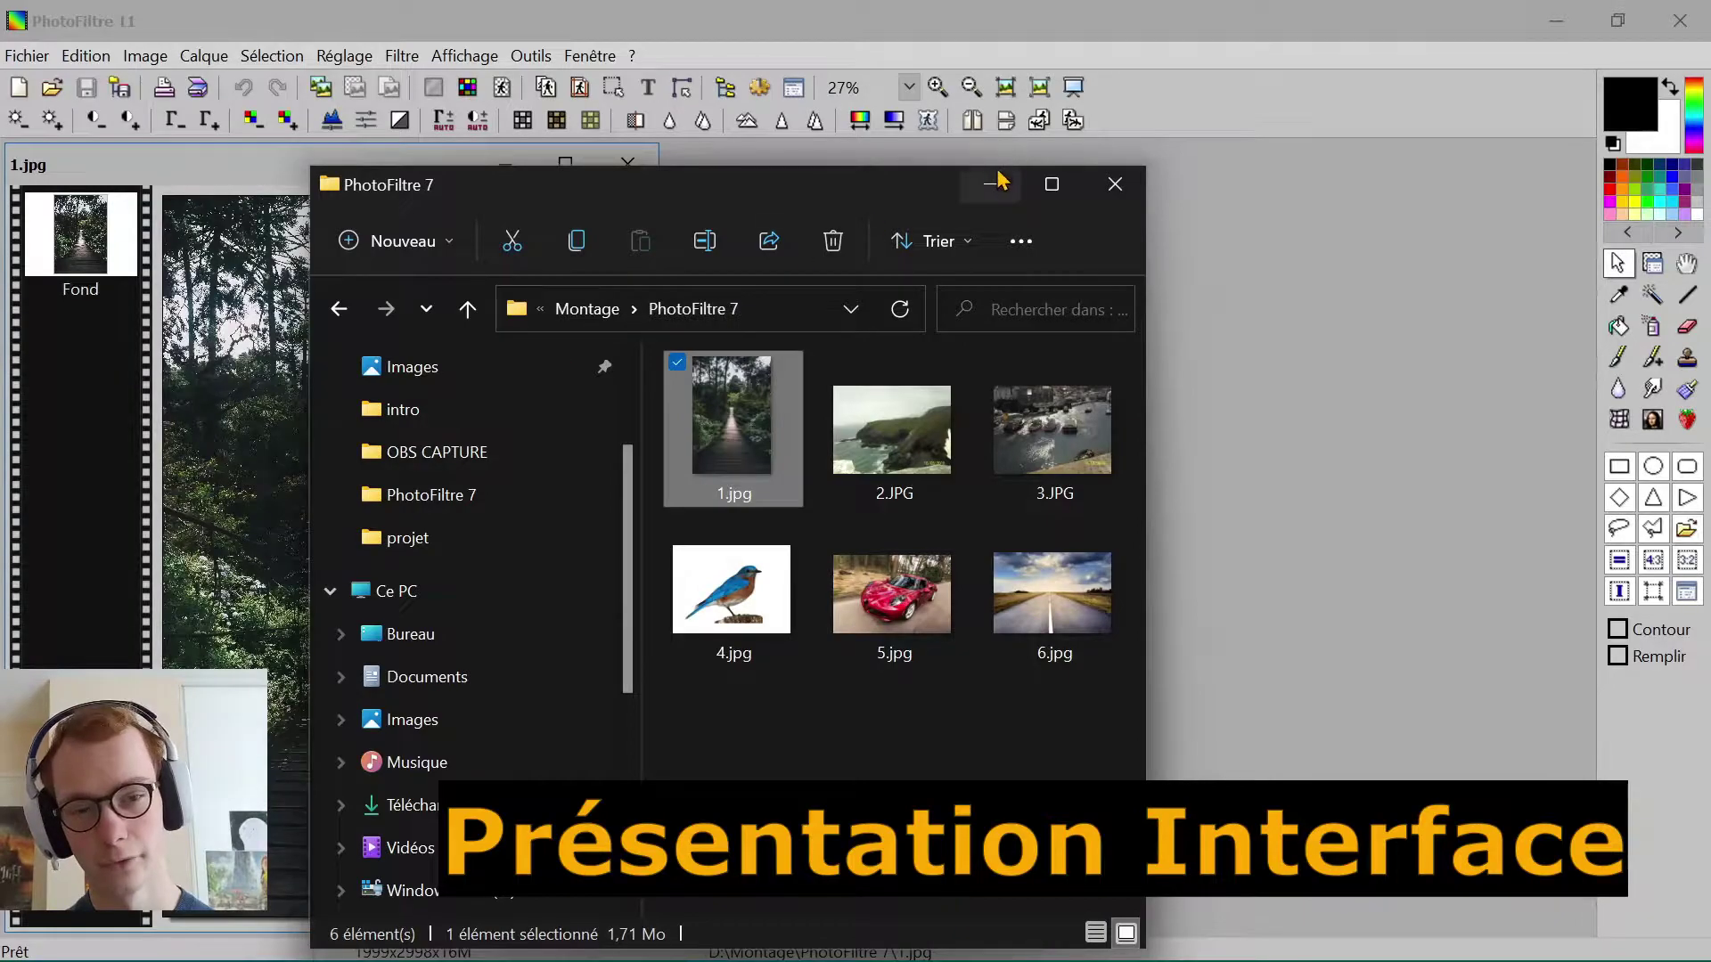
left_click(990, 185)
Step: Place the 1.jpg image window in the middle of the workspace, keeping it unmaximized
left_click_drag(413, 186, 772, 185)
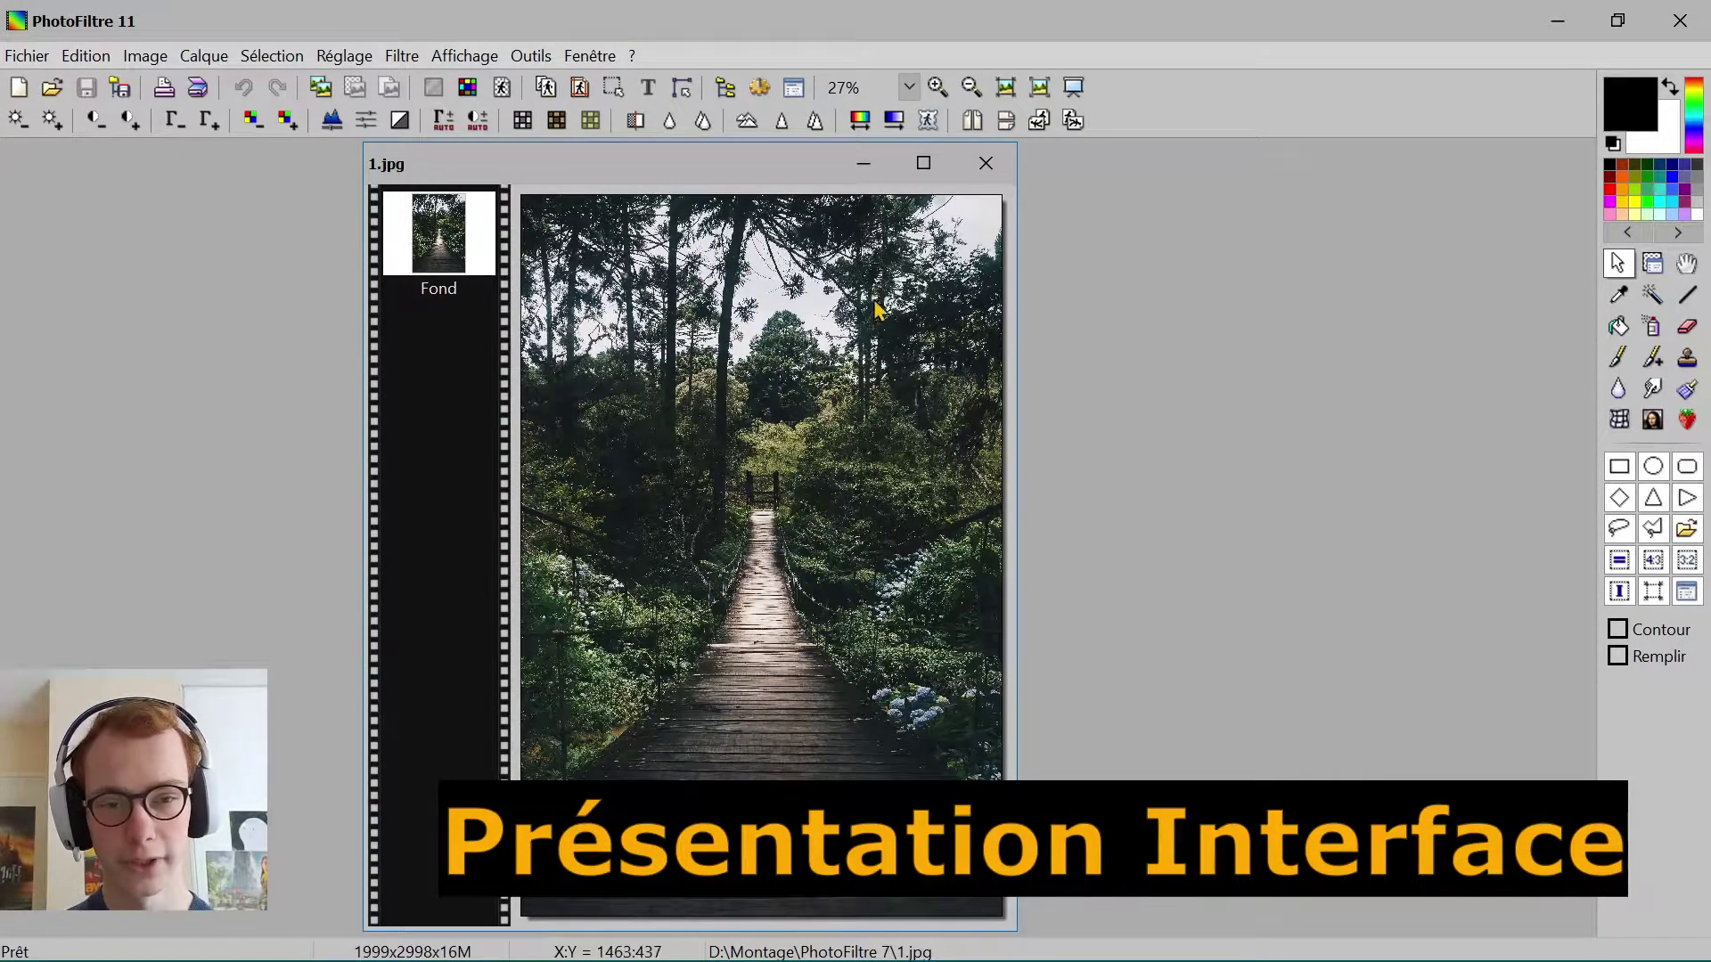
left_click(924, 164)
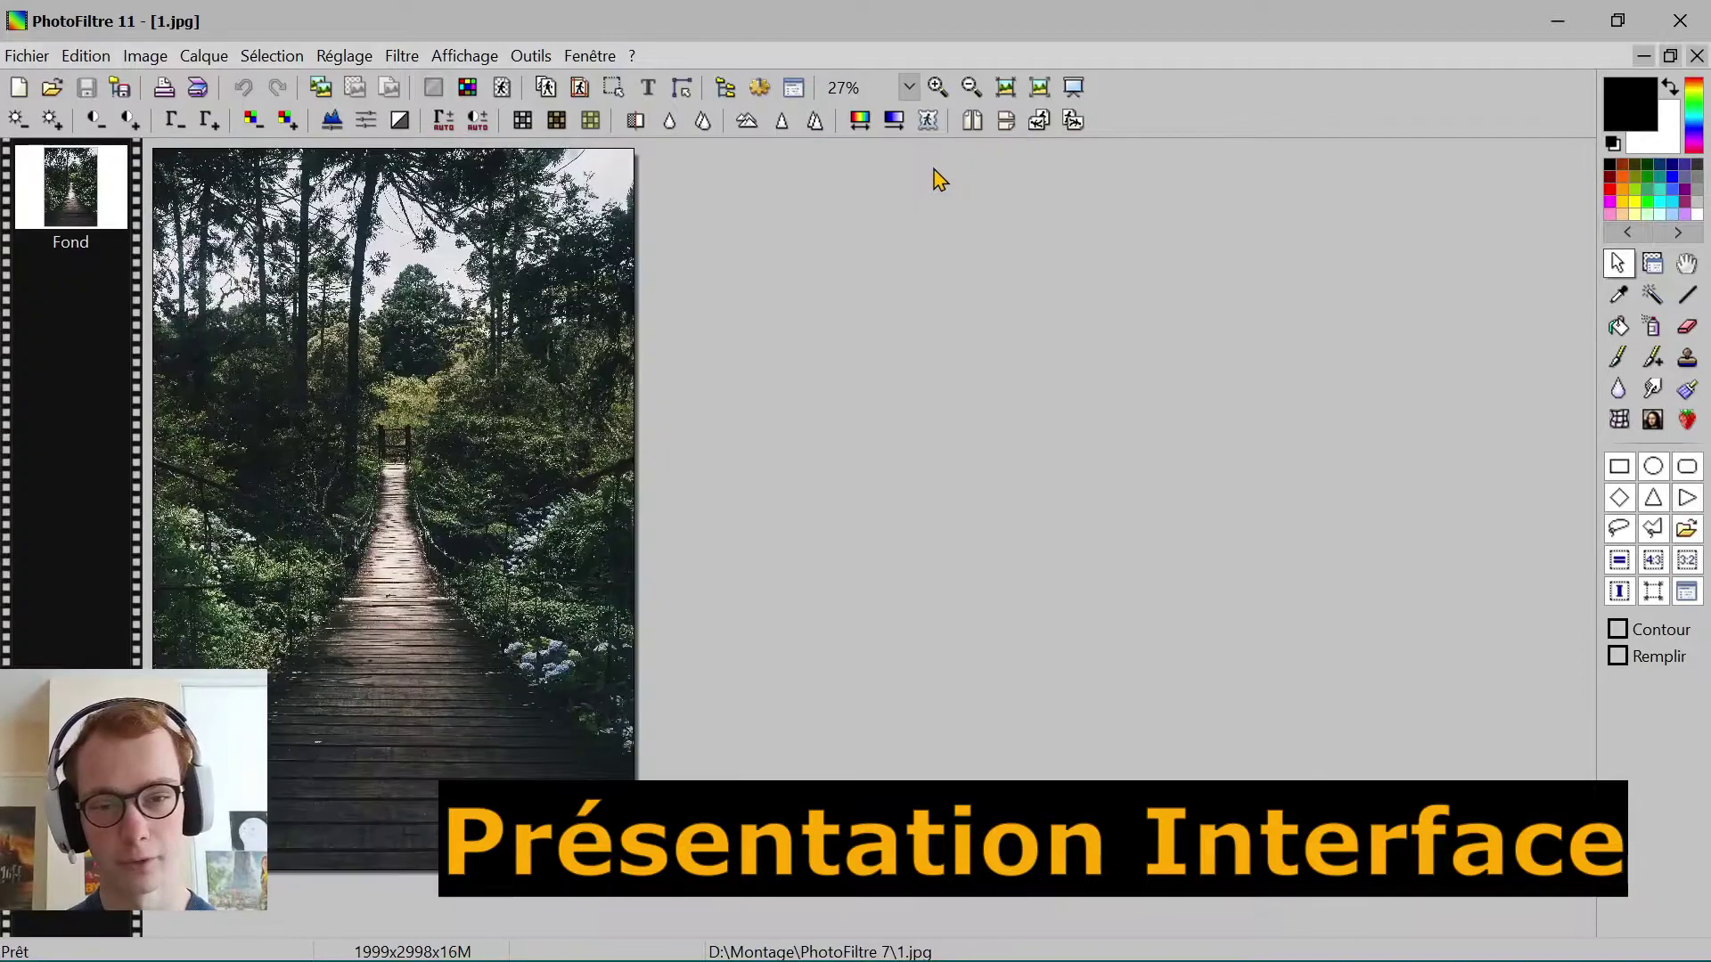
left_click(1670, 55)
left_click_drag(730, 178, 759, 171)
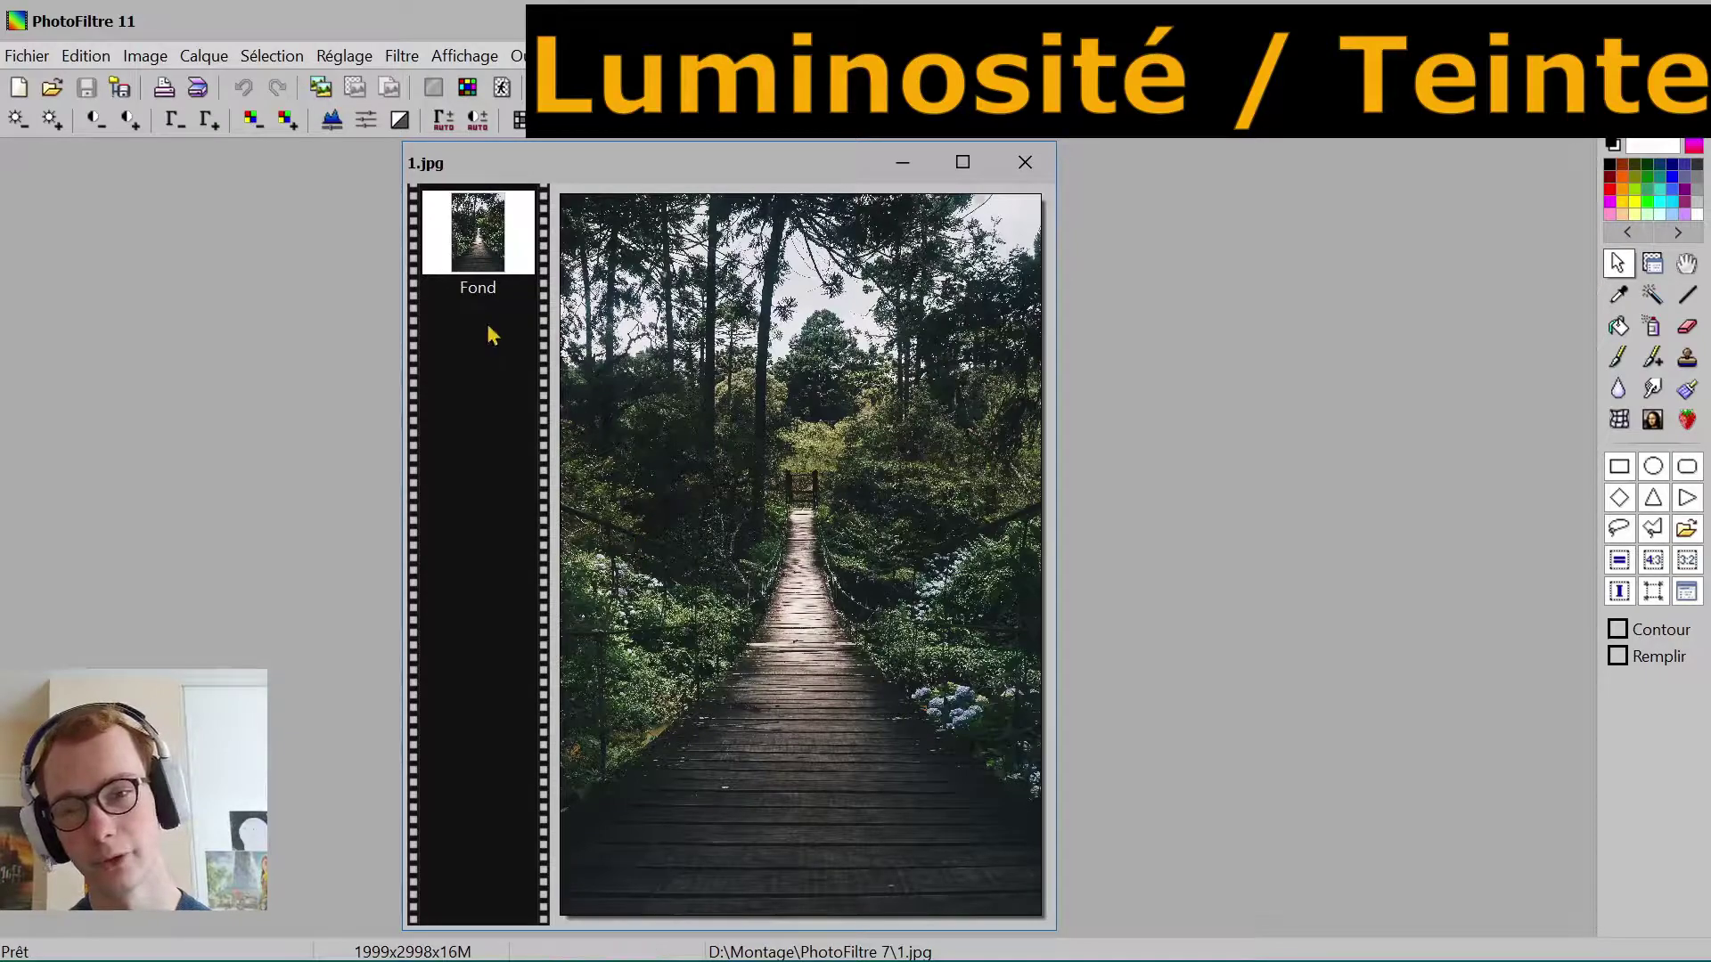
Step: Raise the brightness (Luminosité) of 1.jpg to about 4% with direct preview enabled, and apply it
left_click(346, 57)
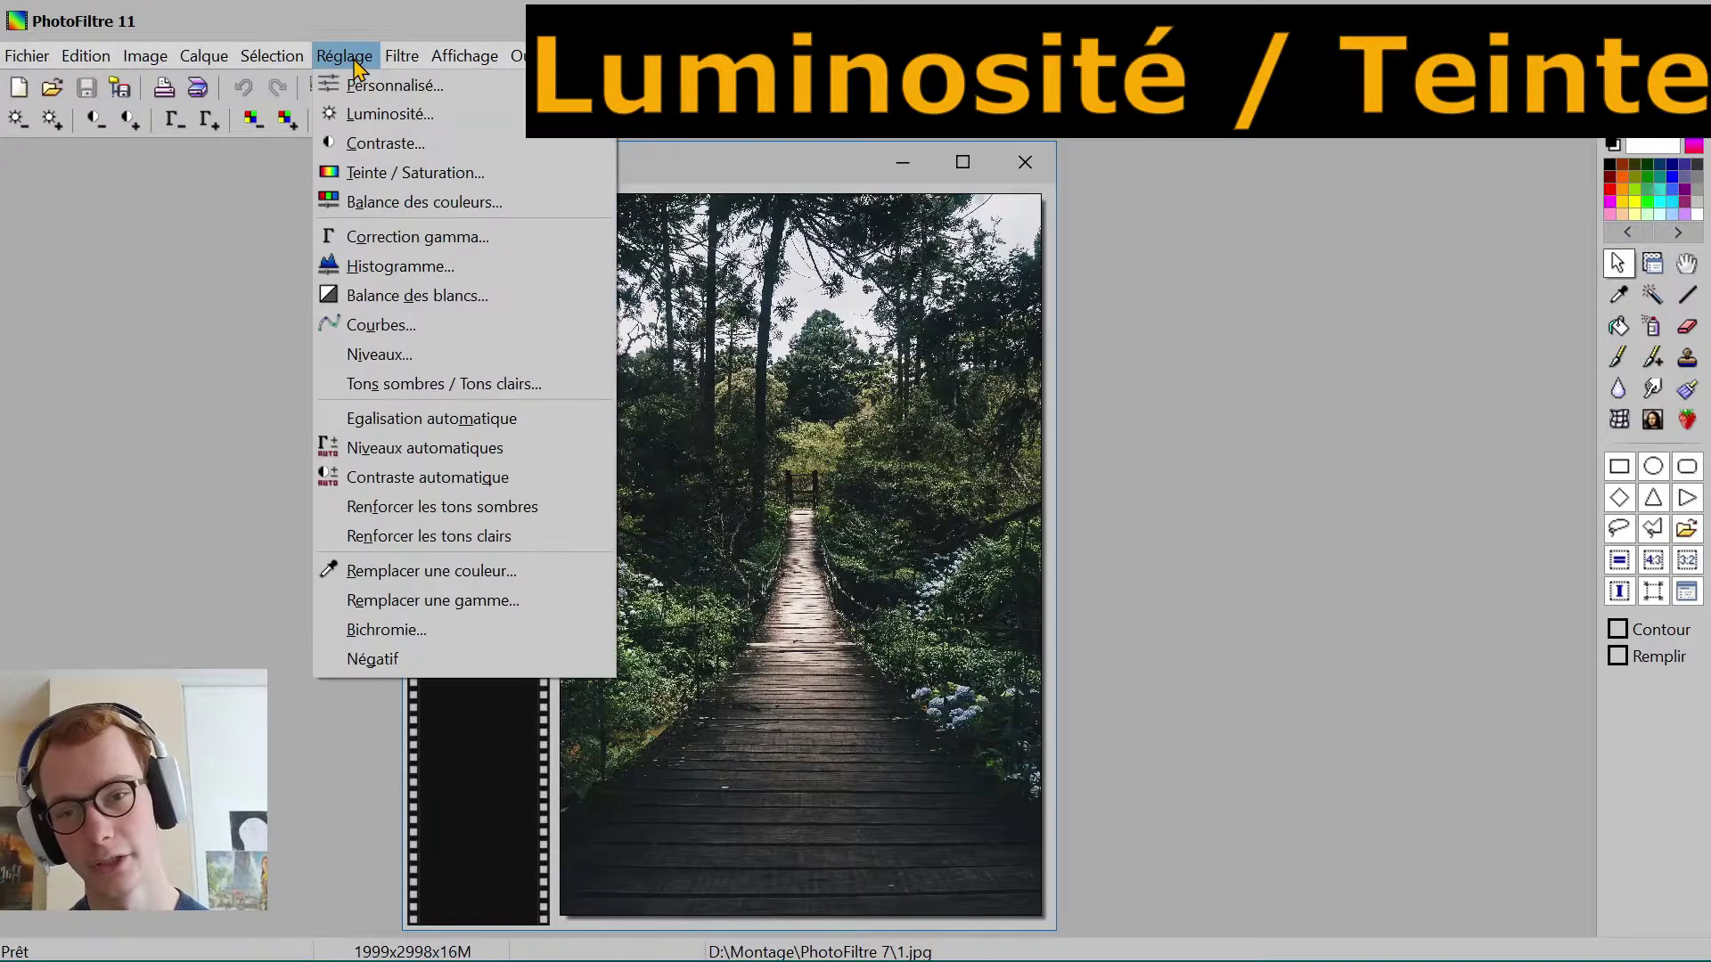
left_click(445, 114)
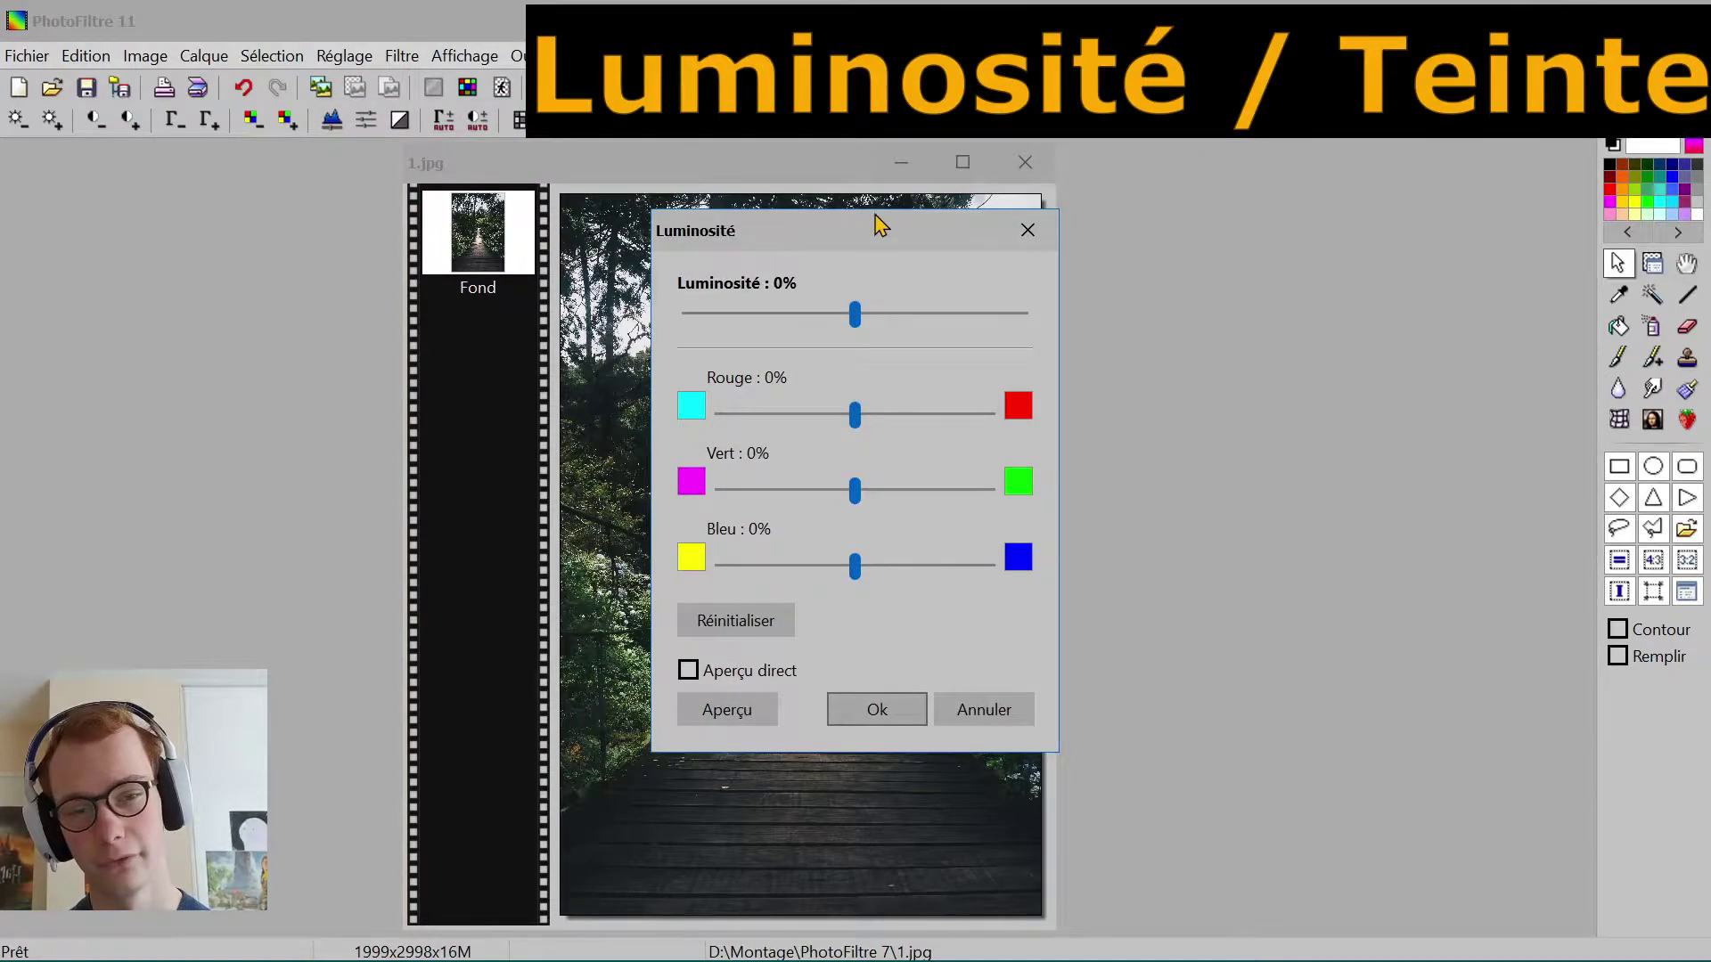
left_click_drag(878, 225, 1320, 165)
left_click(1309, 264)
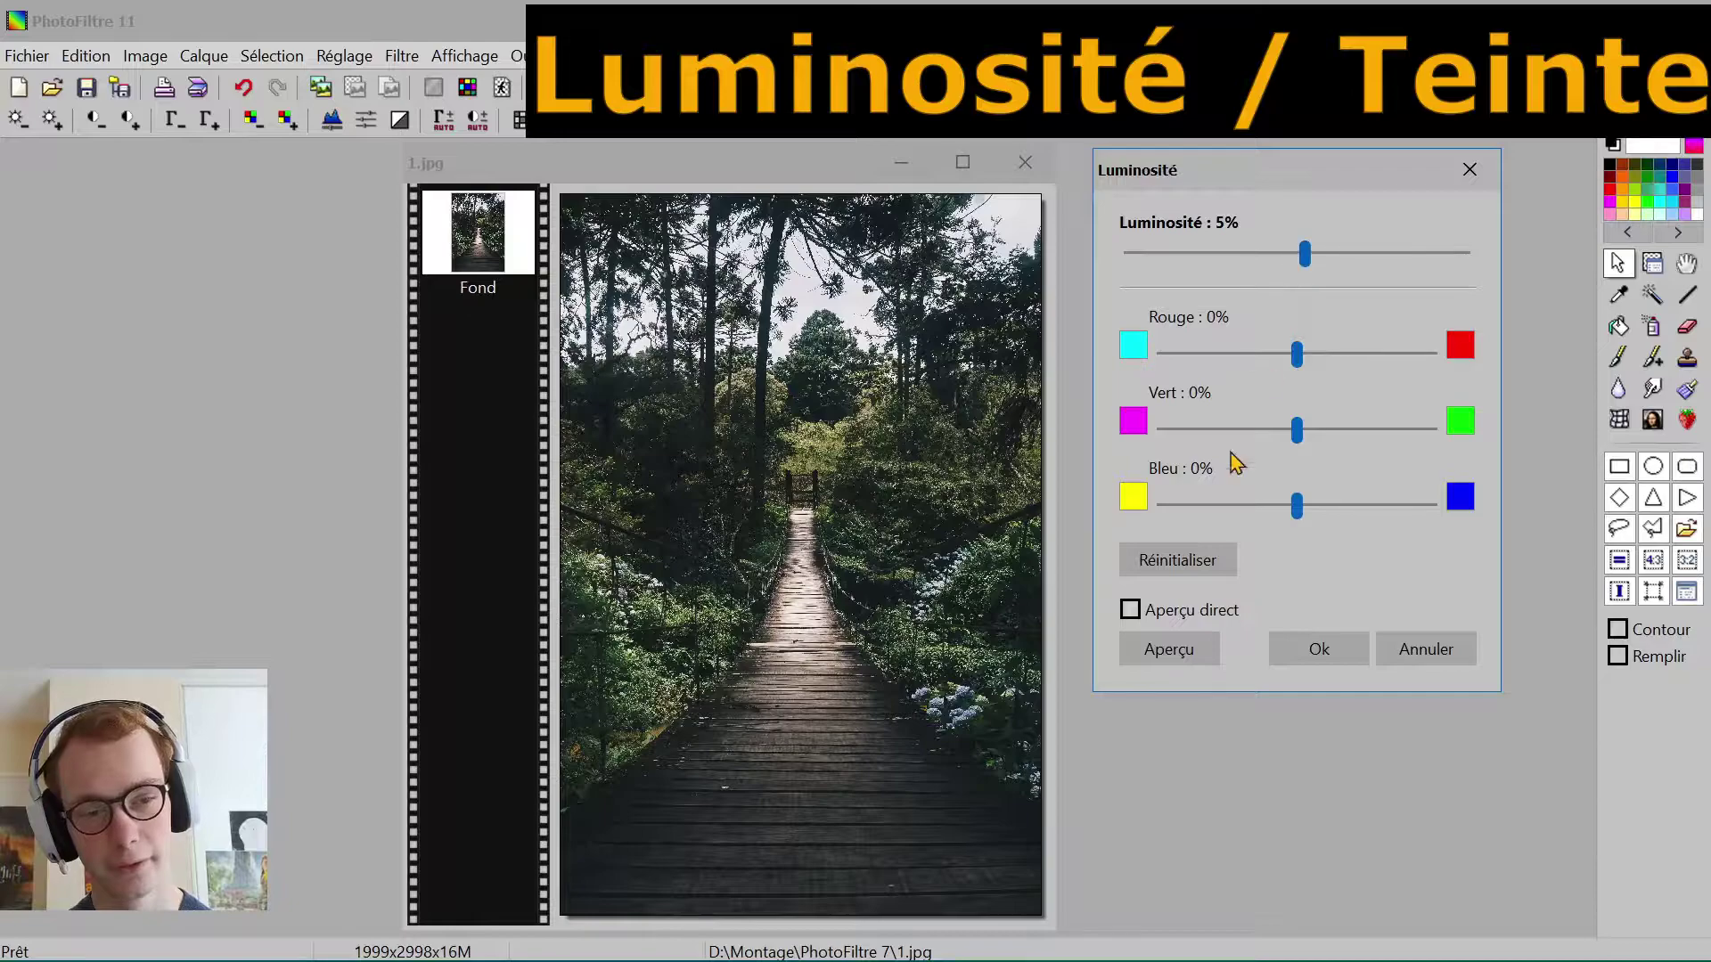
left_click(1130, 612)
left_click(1130, 611)
left_click(1130, 612)
left_click_drag(1305, 266, 1299, 263)
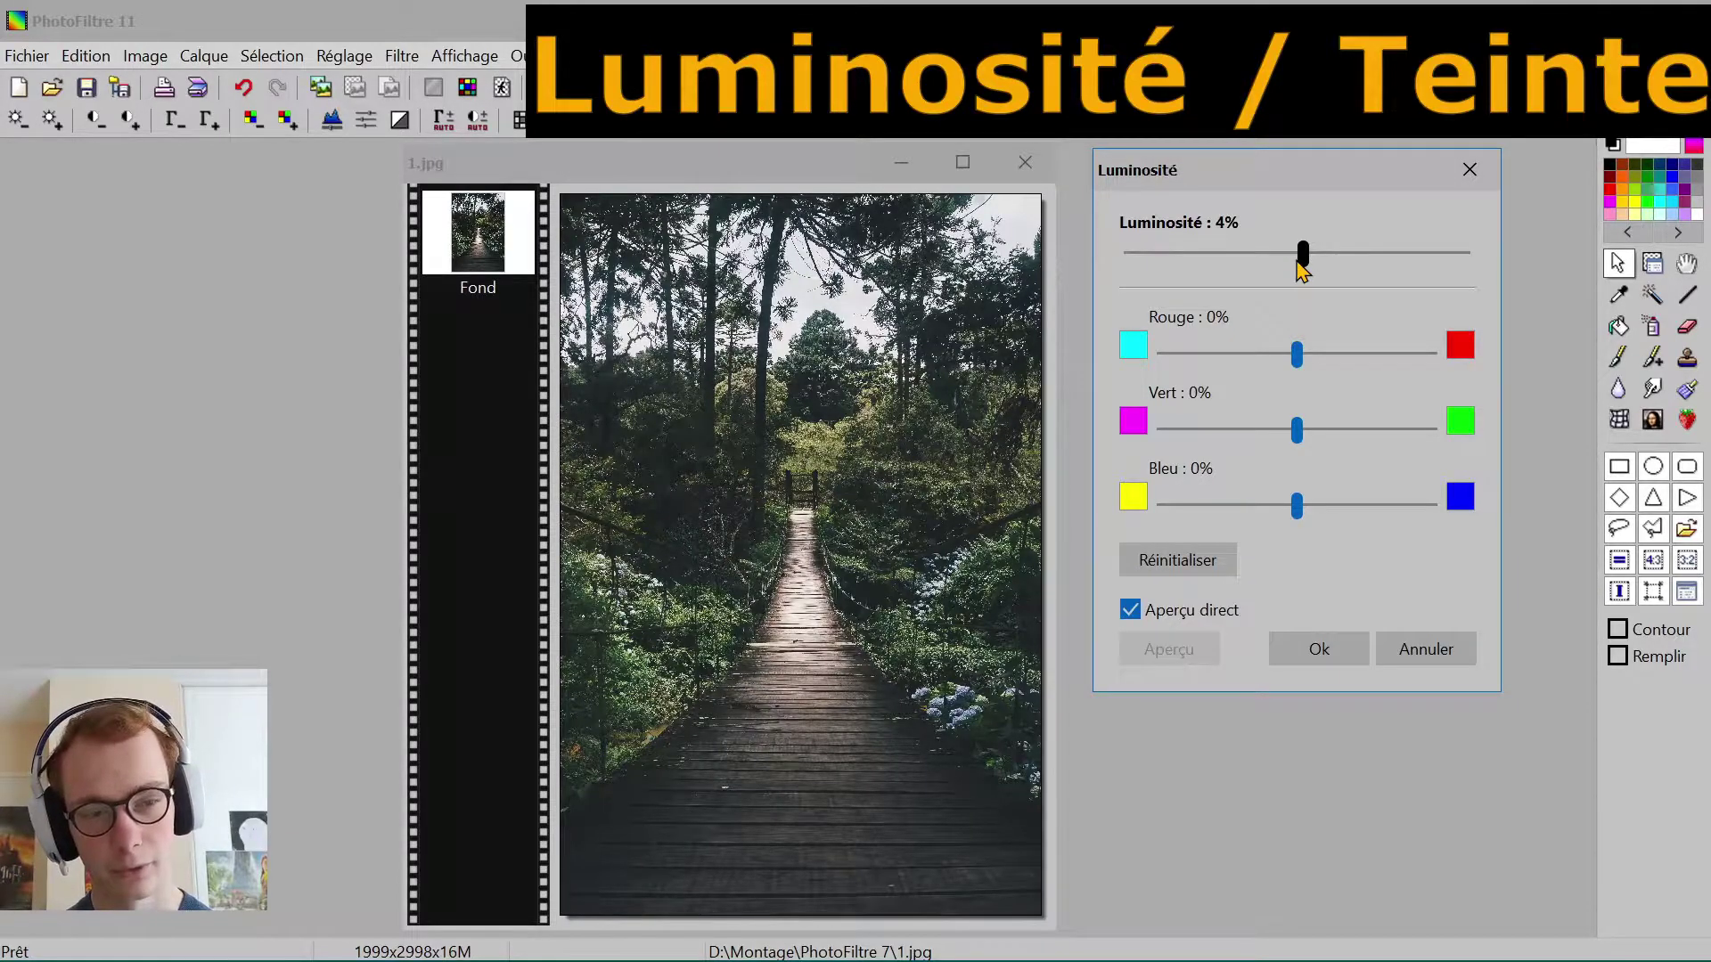
left_click(1330, 670)
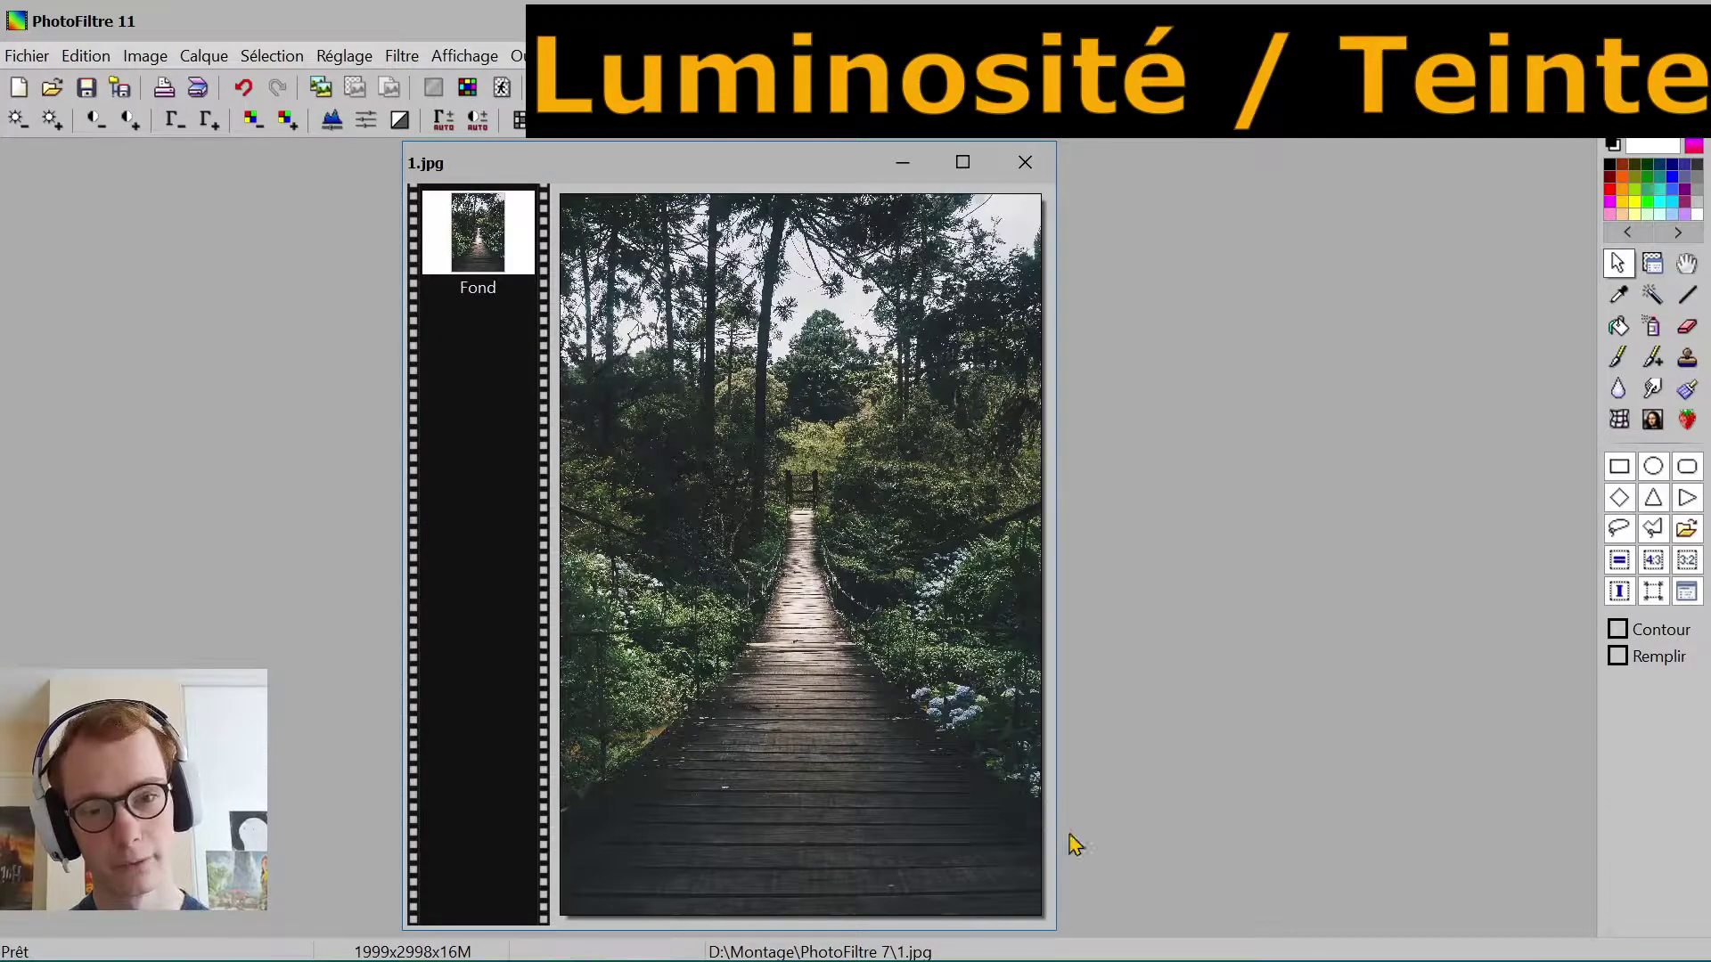
Step: Preview a hue (Teinte) of 40° with red at 27% directly on 1.jpg, without applying the adjustment
left_click(344, 55)
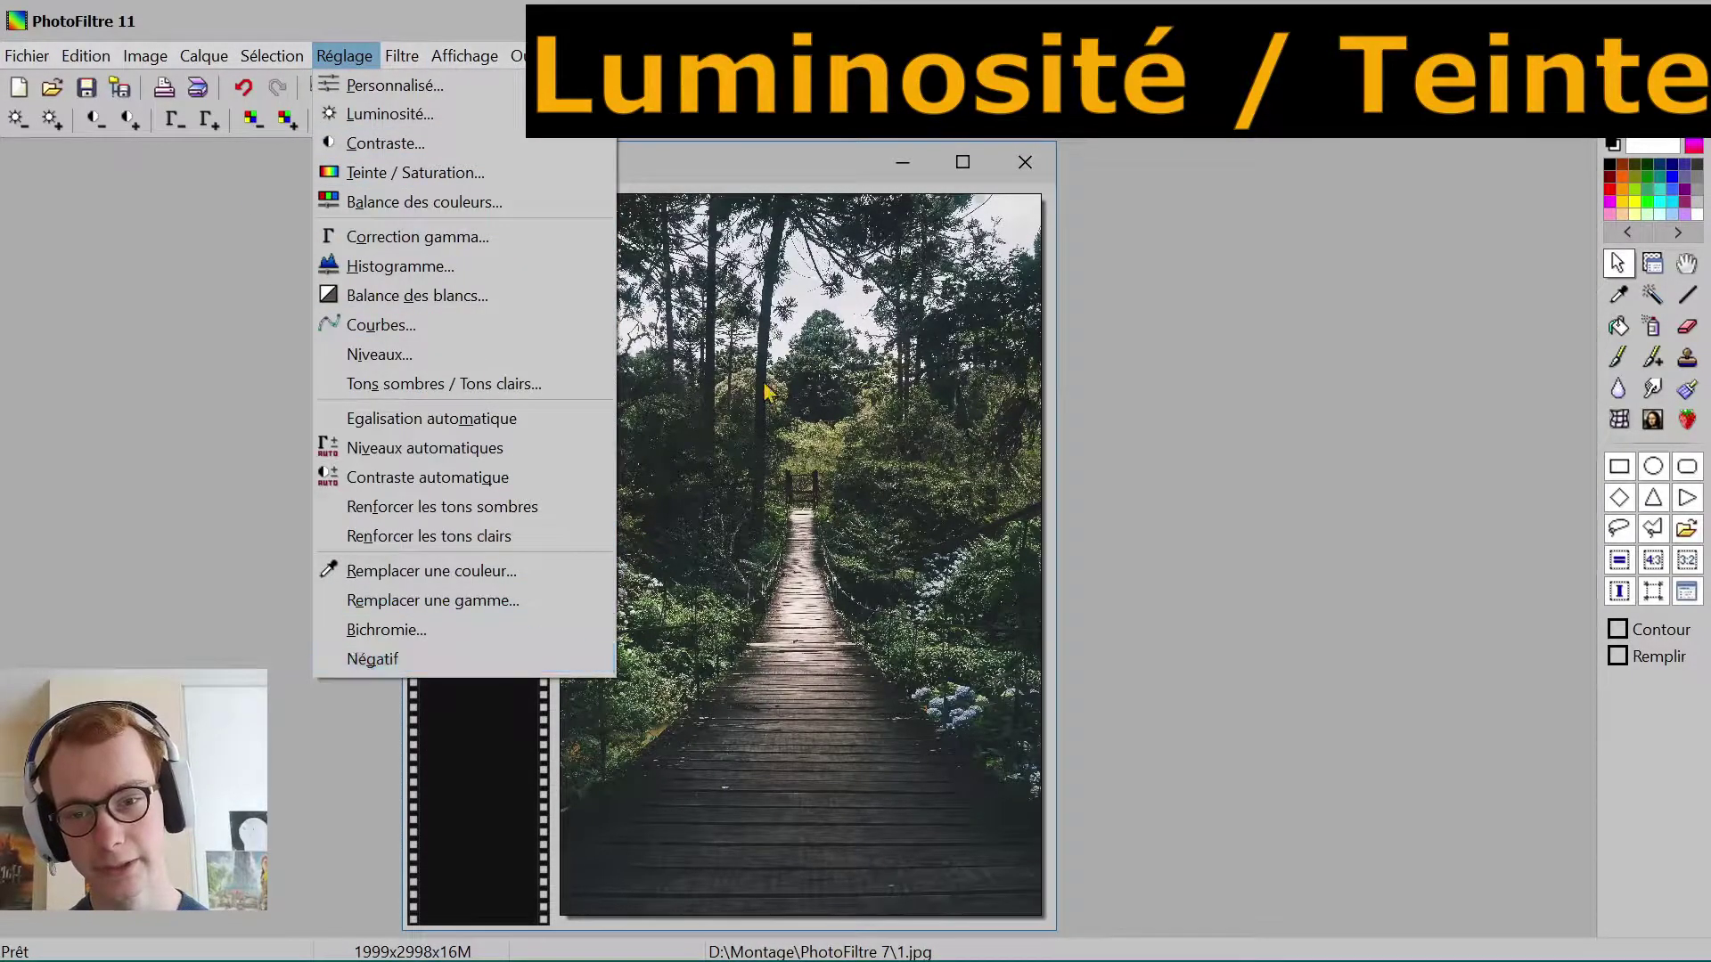
left_click(513, 173)
left_click_drag(842, 203, 1308, 188)
left_click(1354, 270)
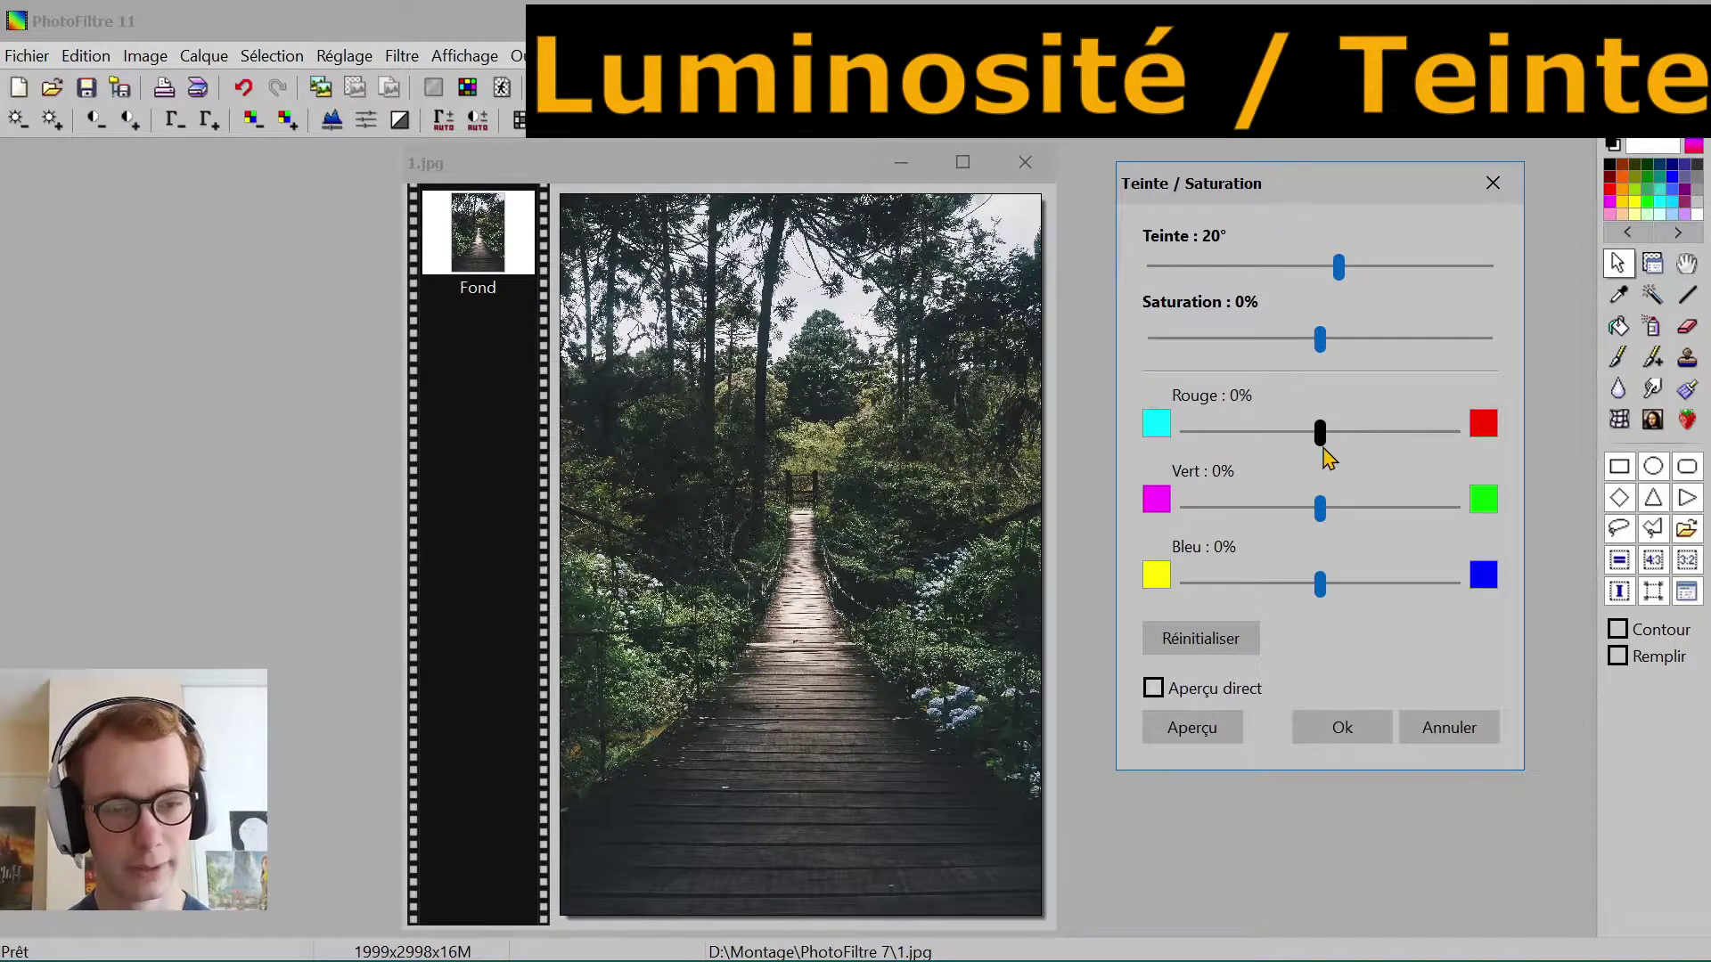
left_click_drag(1325, 448, 1361, 447)
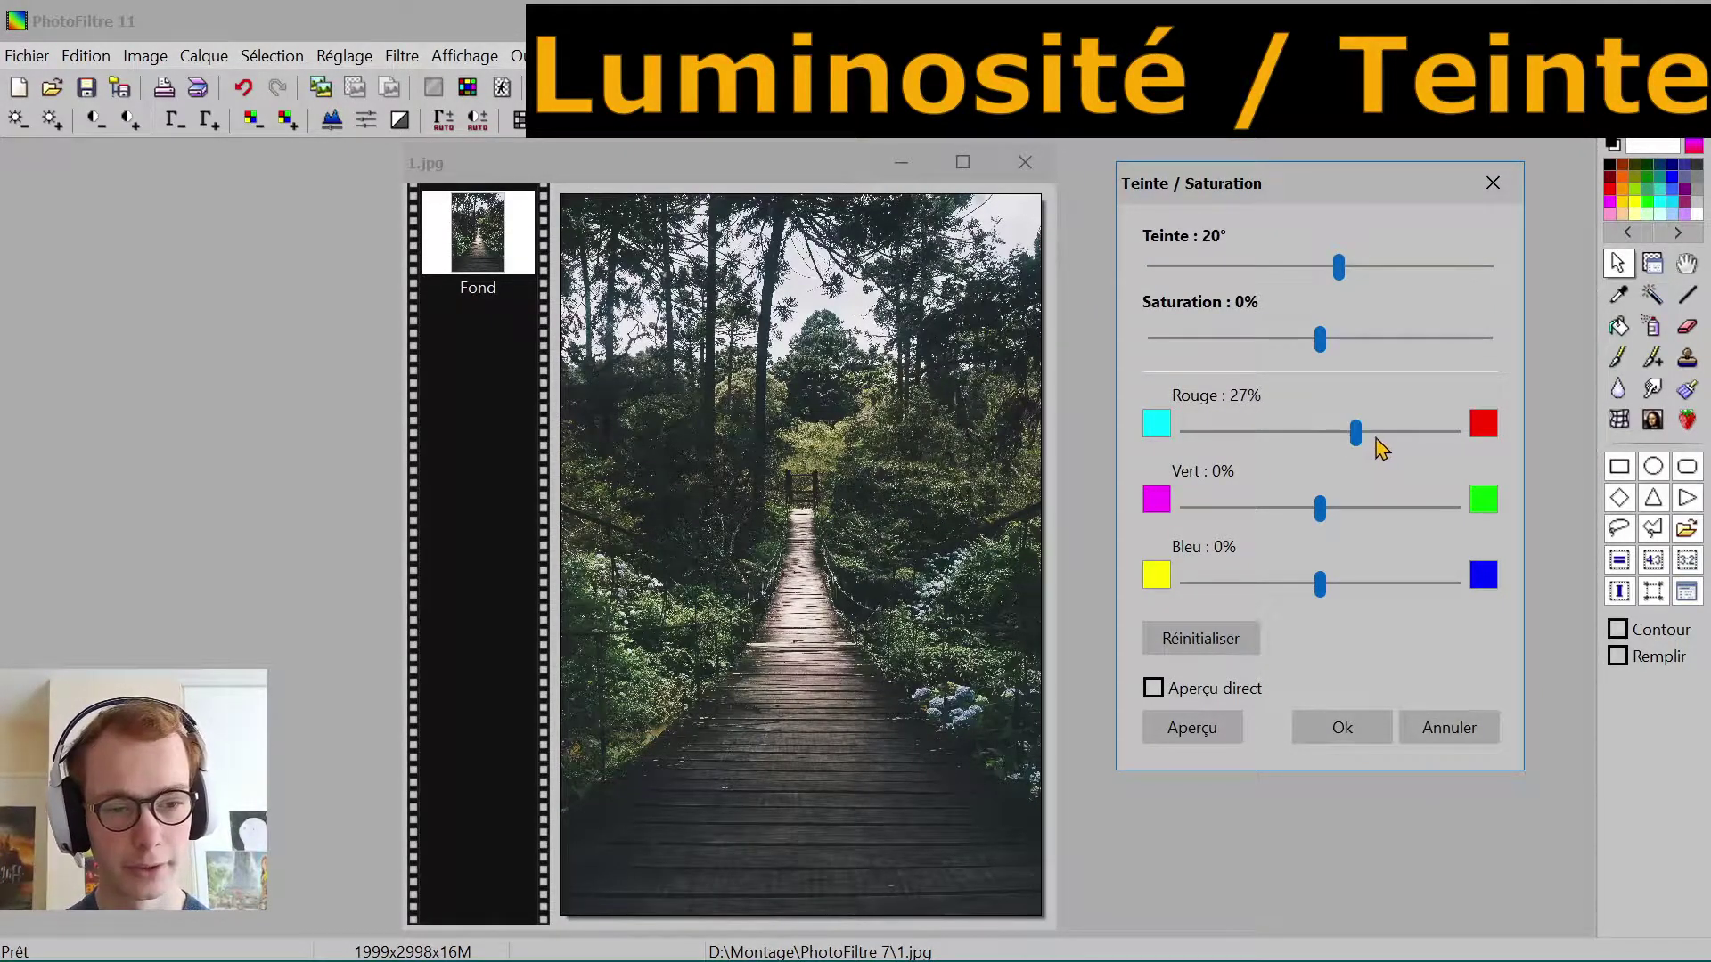
left_click(1153, 689)
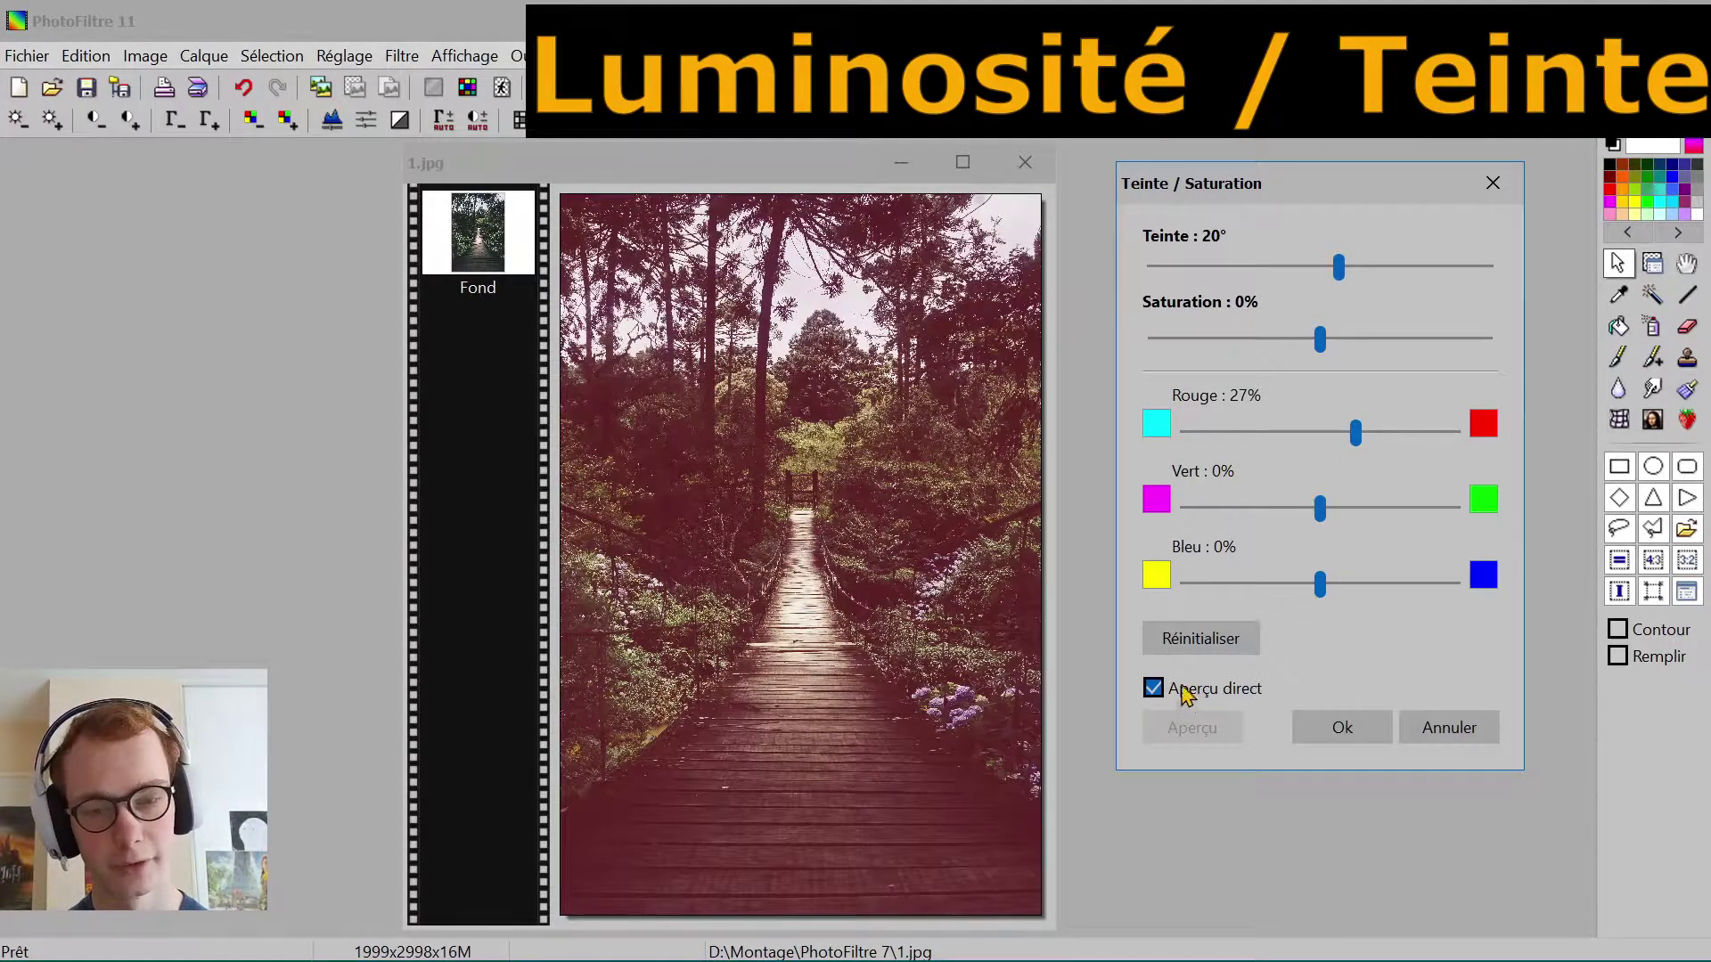
left_click(1368, 267)
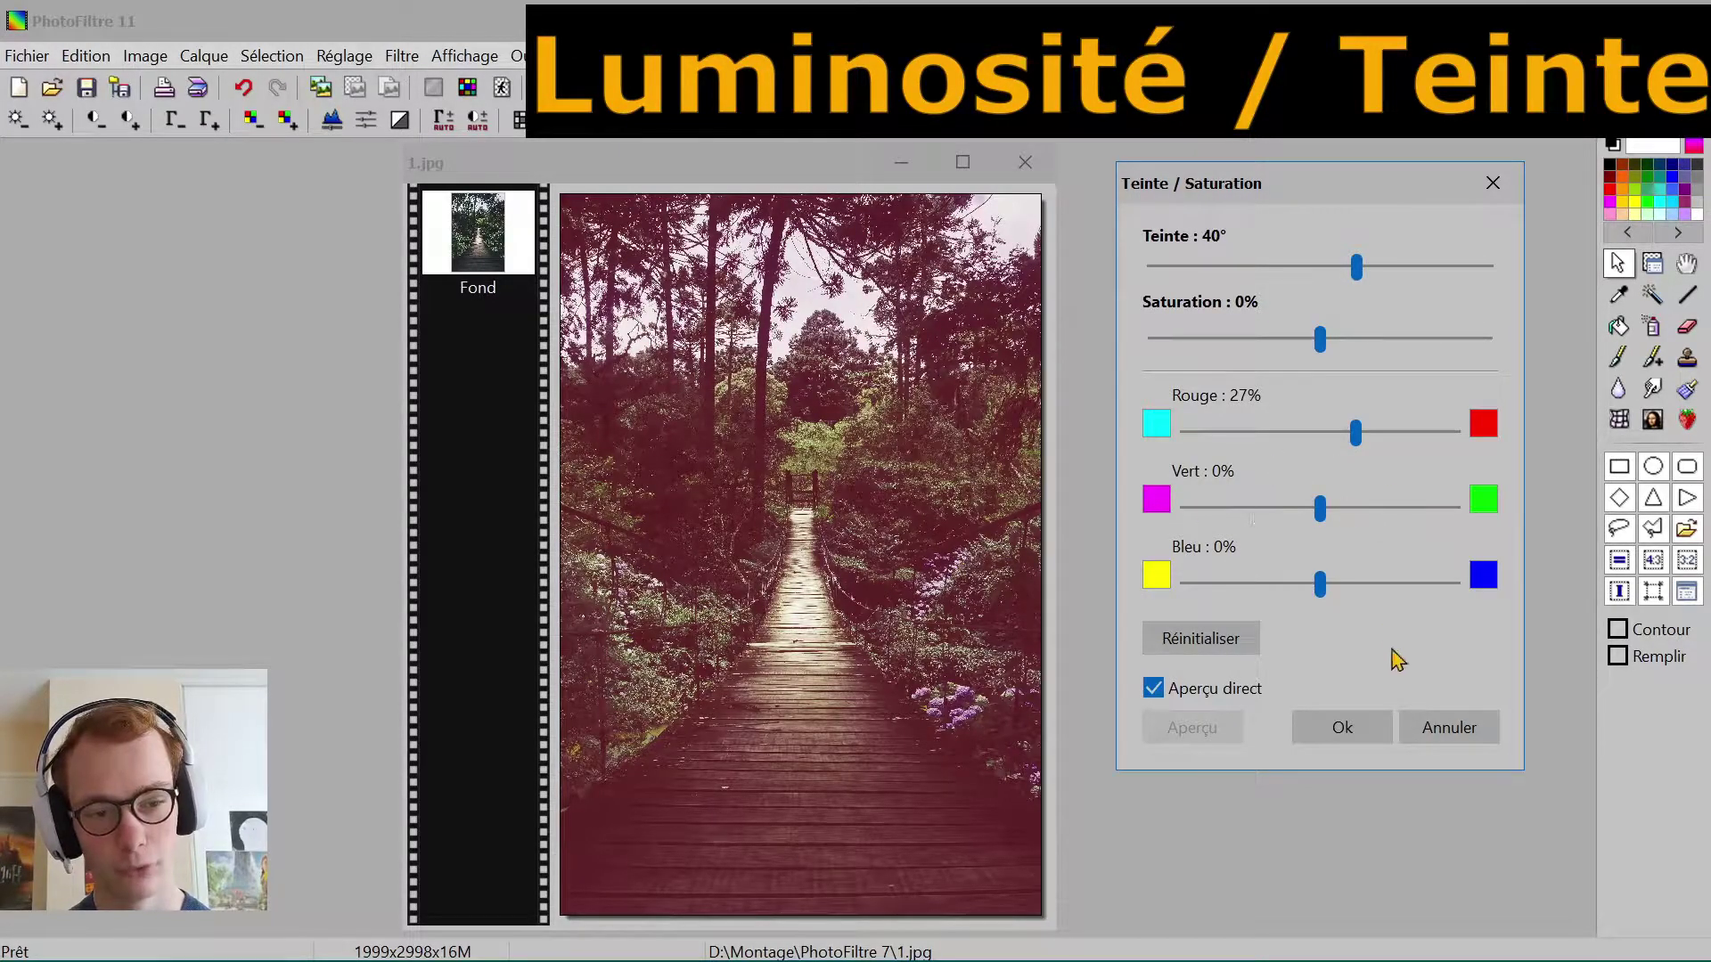
left_click(1436, 727)
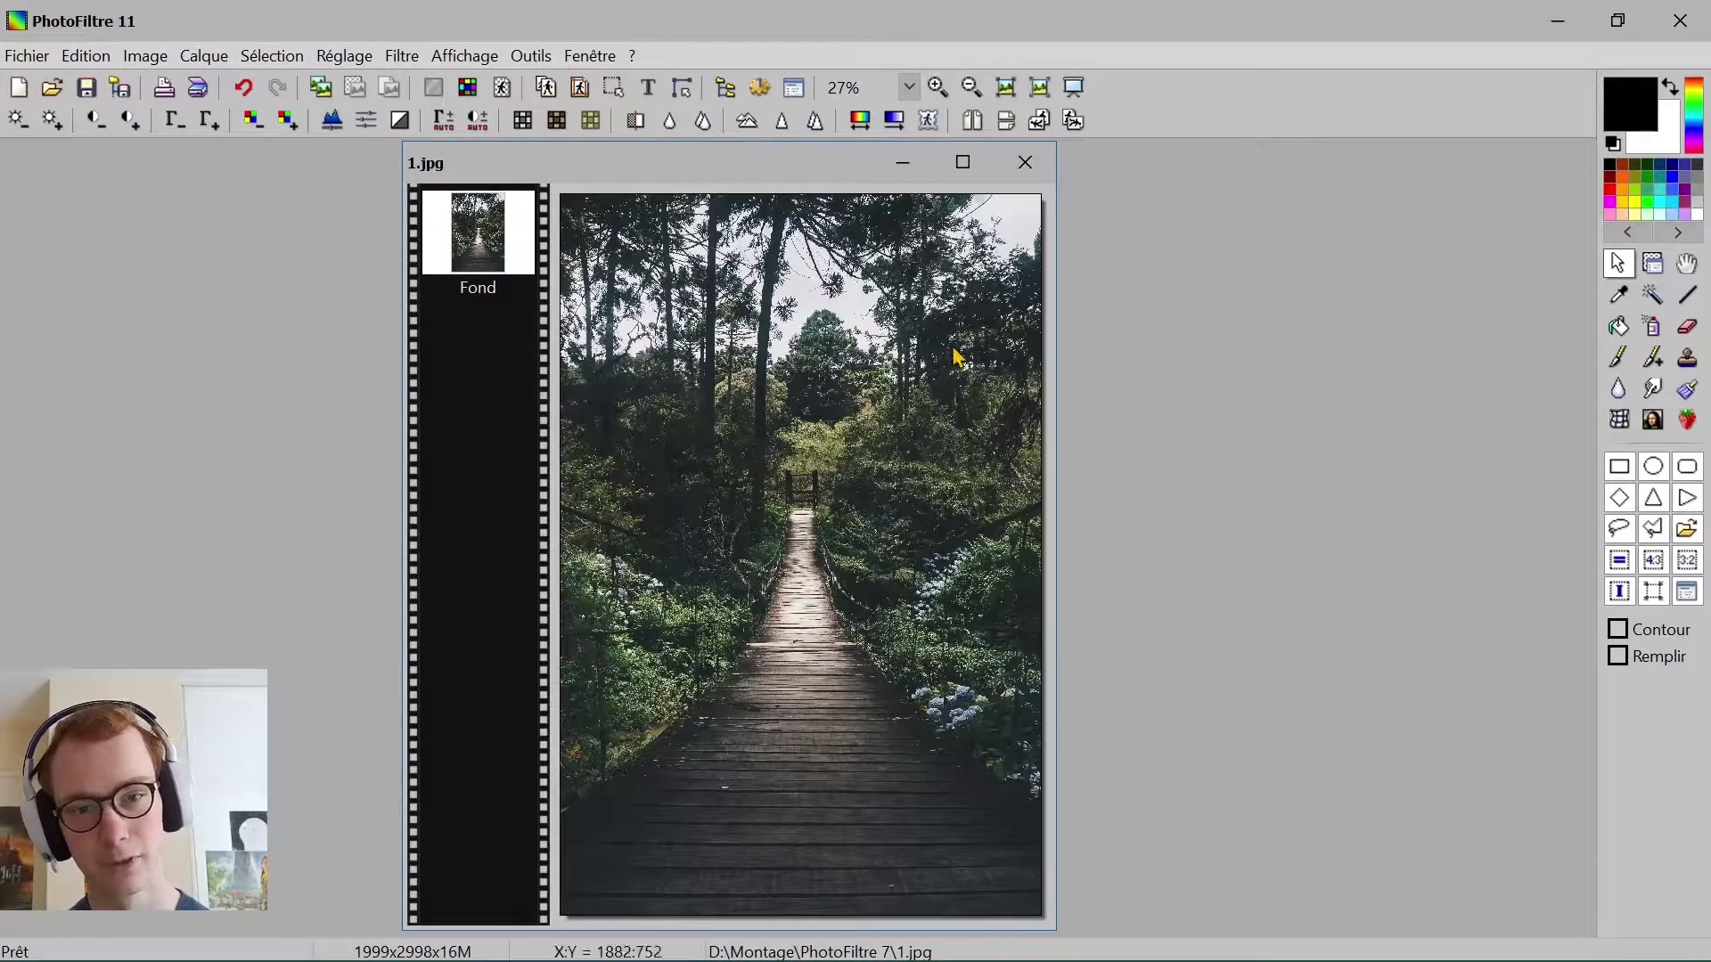
Step: Close 1.jpg without saving its changes and open 2.JPG from the same folder
left_click(1026, 163)
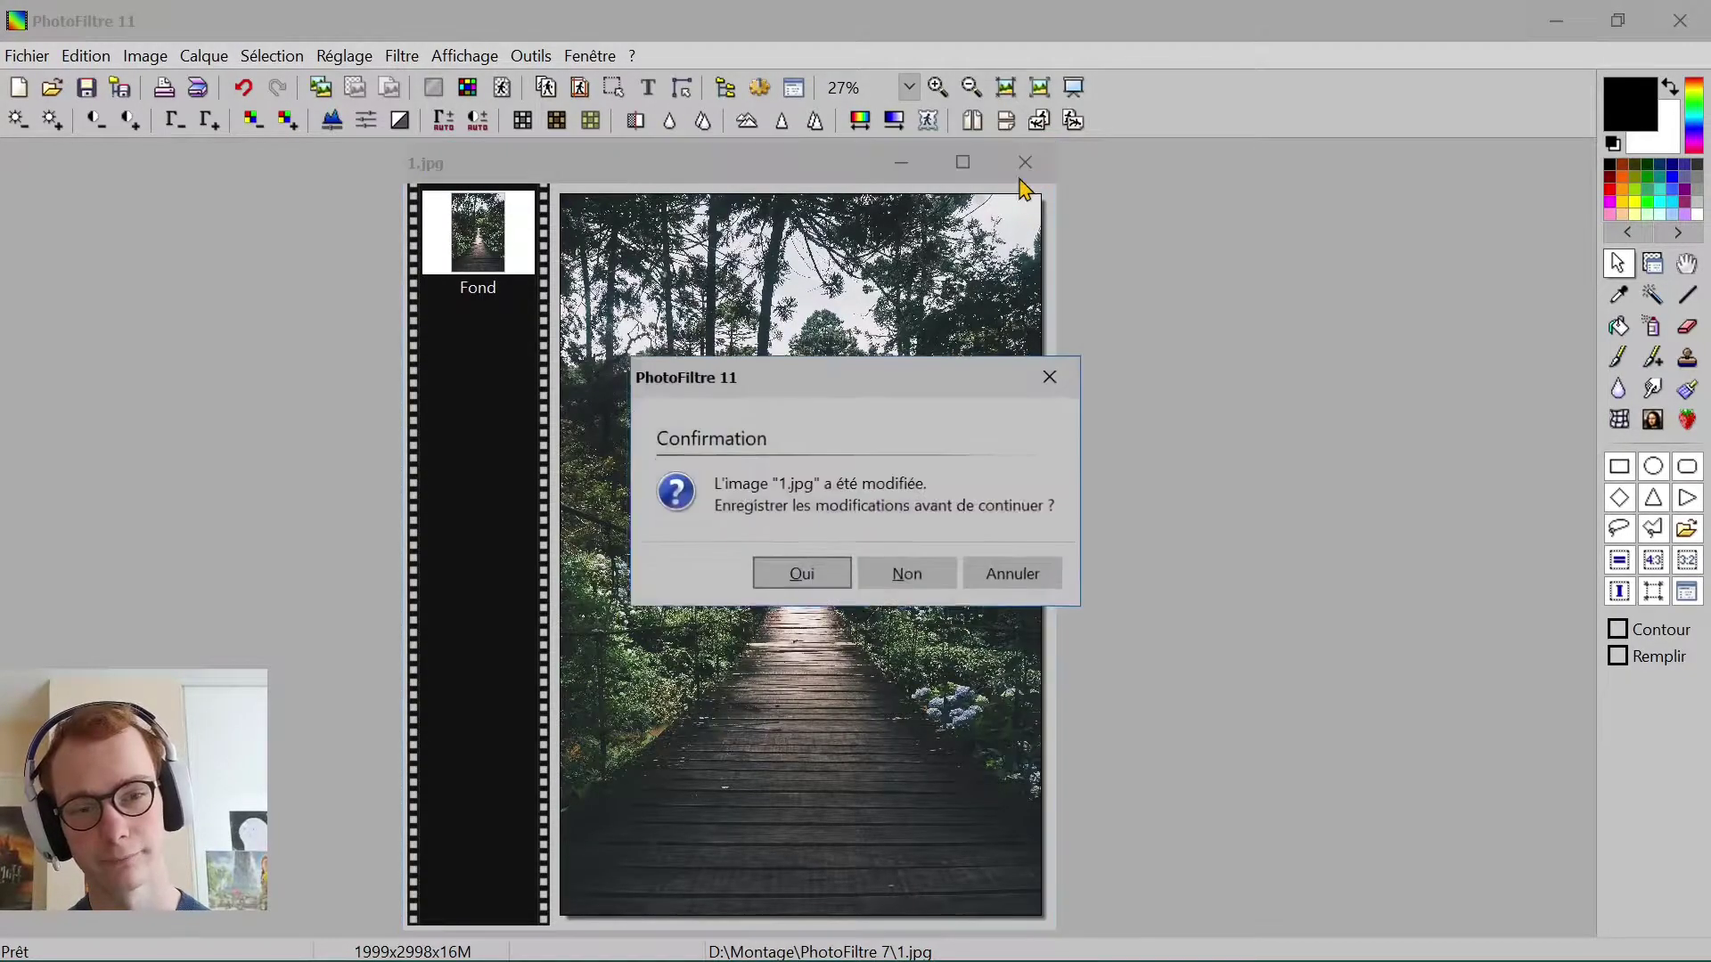
left_click(934, 580)
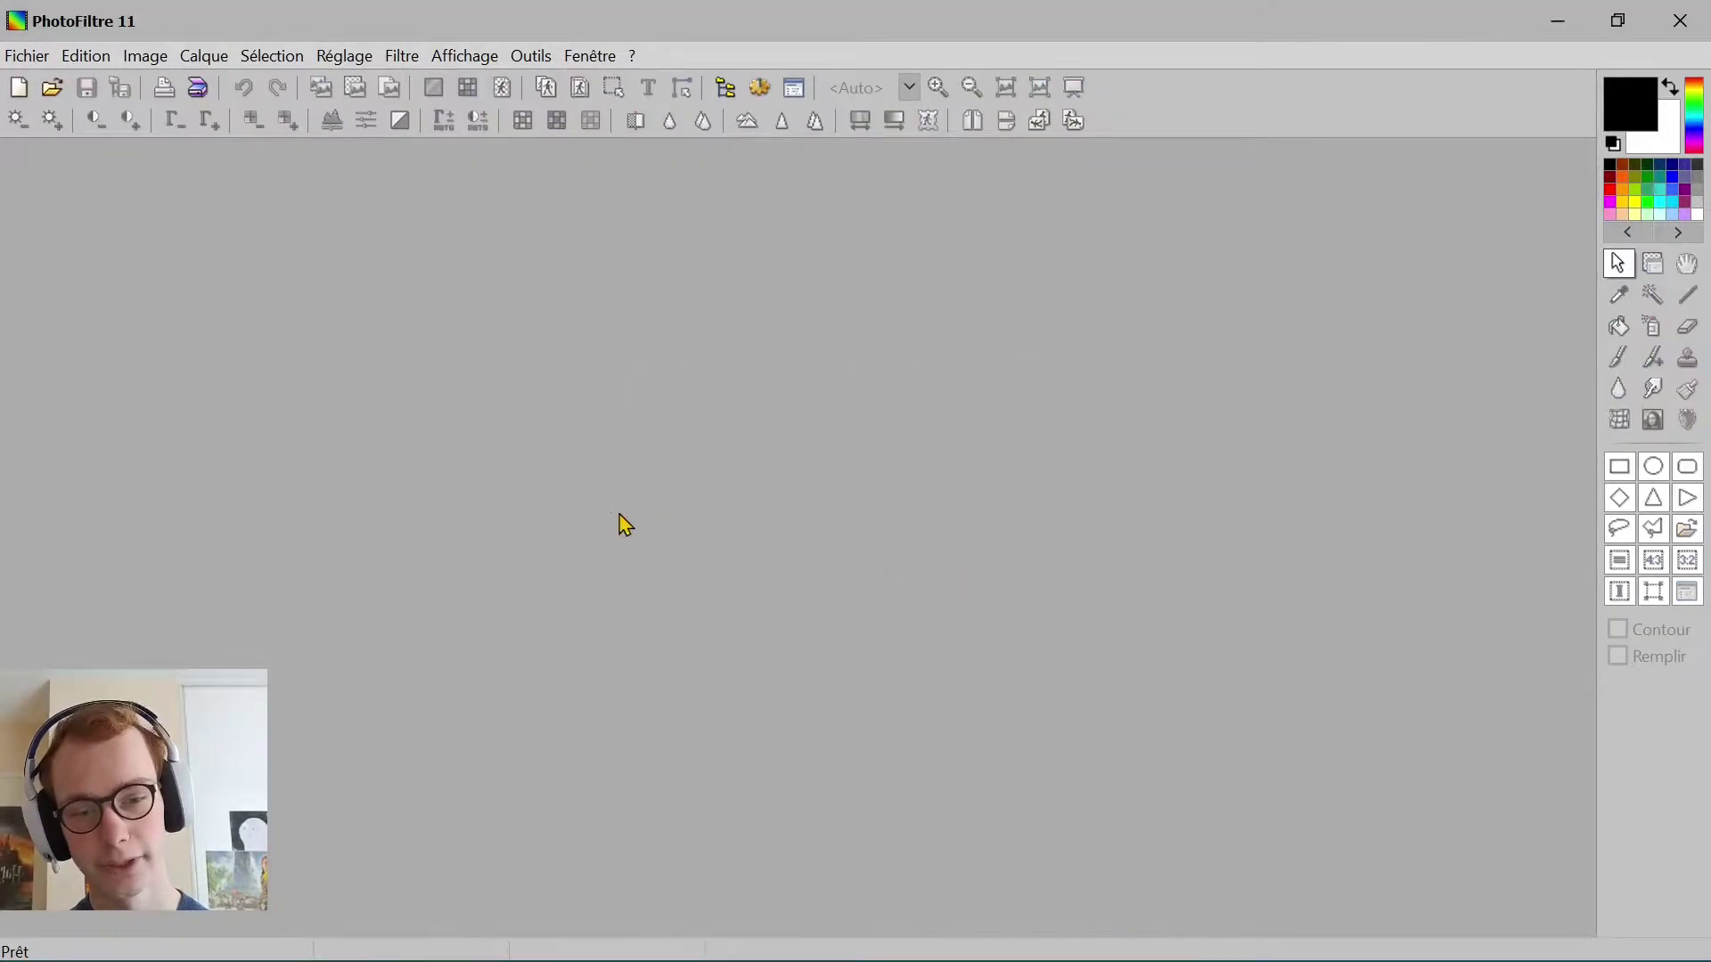
right_click(613, 515)
left_click(654, 564)
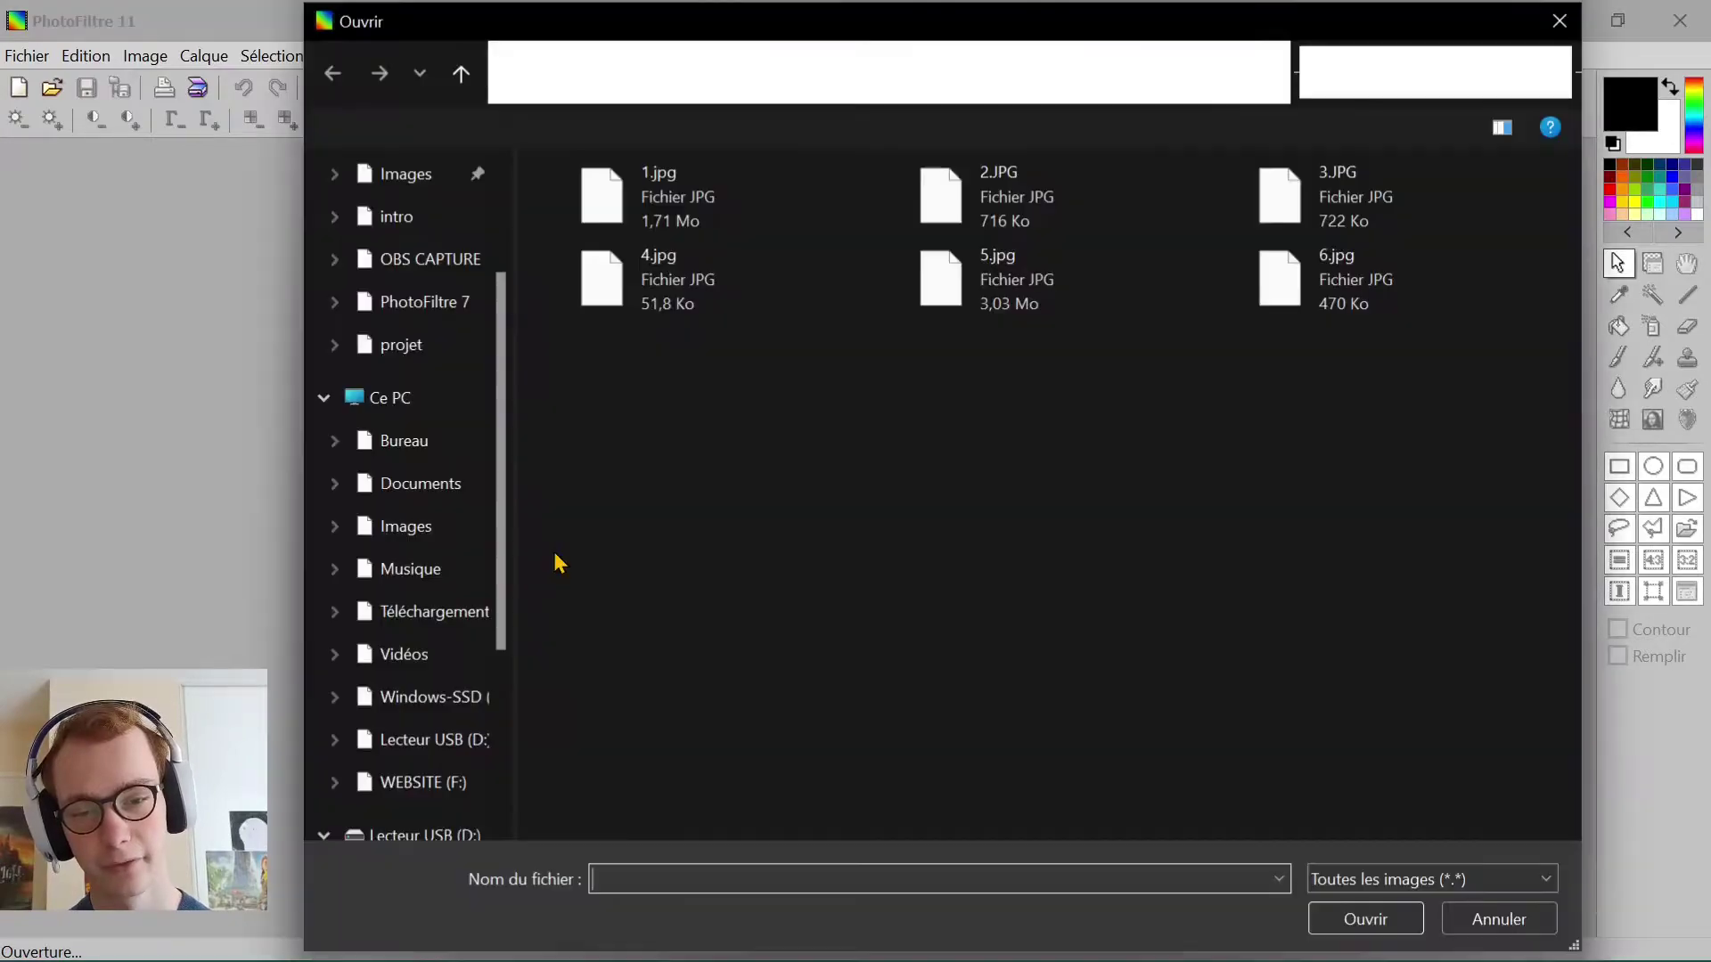
left_click(977, 203)
left_click(1363, 919)
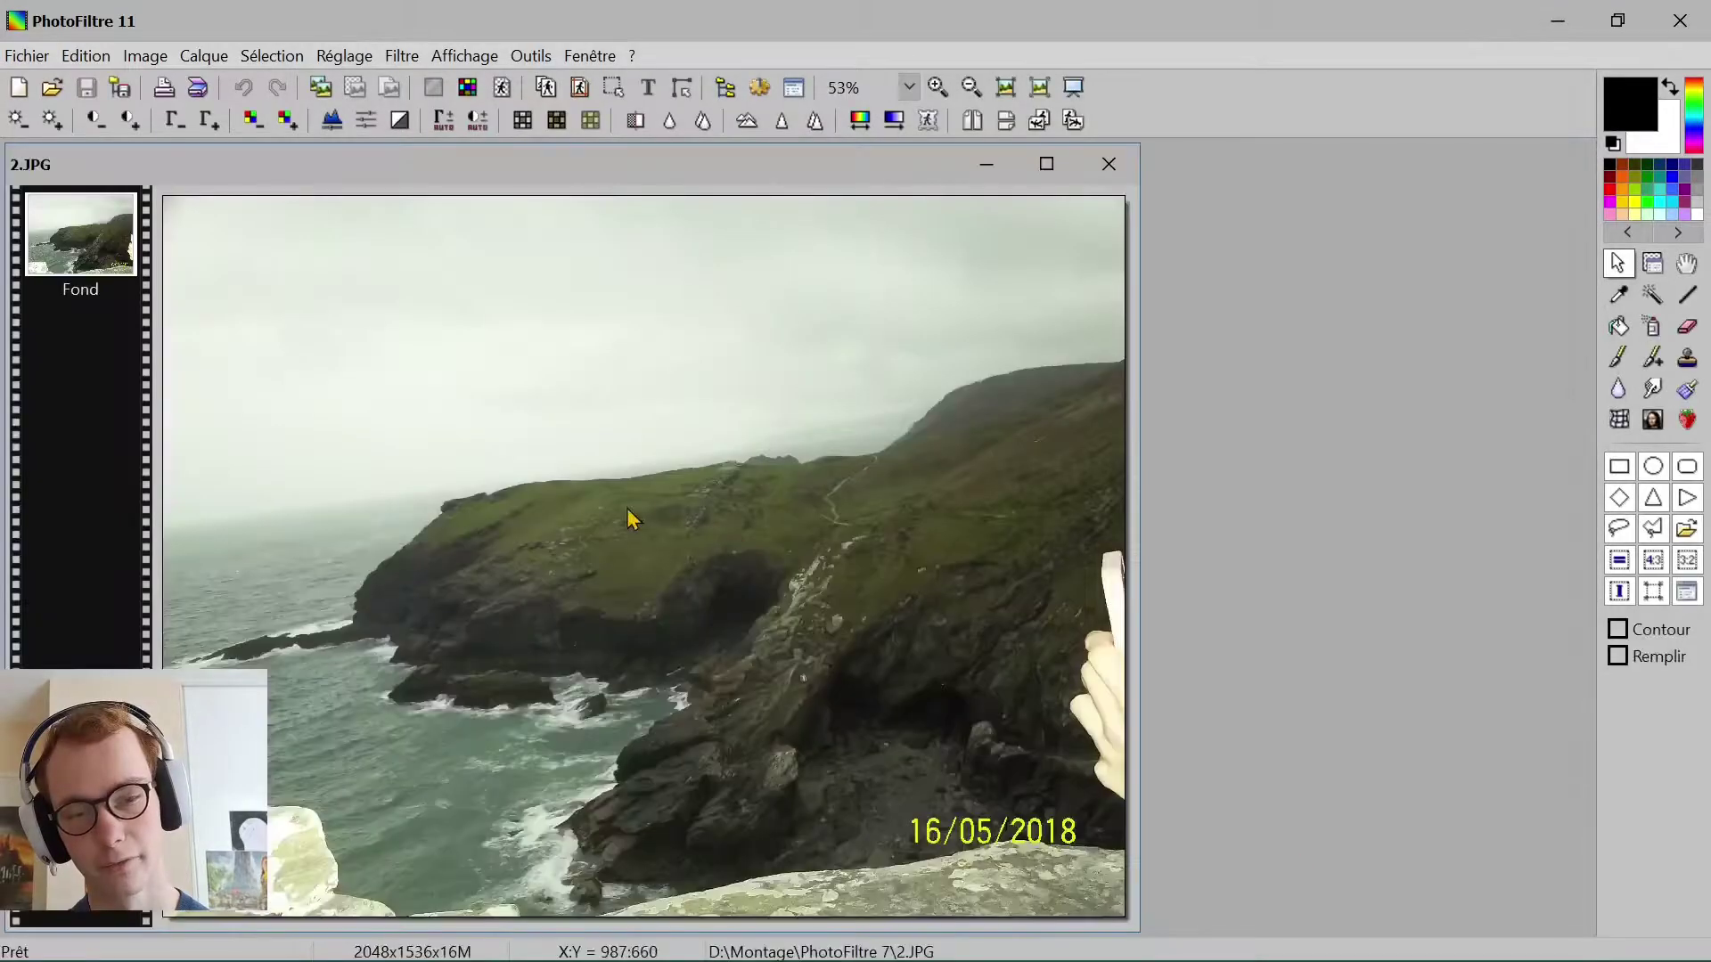
Step: Place the unmaximized 2.JPG window in the middle of the workspace and widen it beyond the image's edge
left_click(1047, 164)
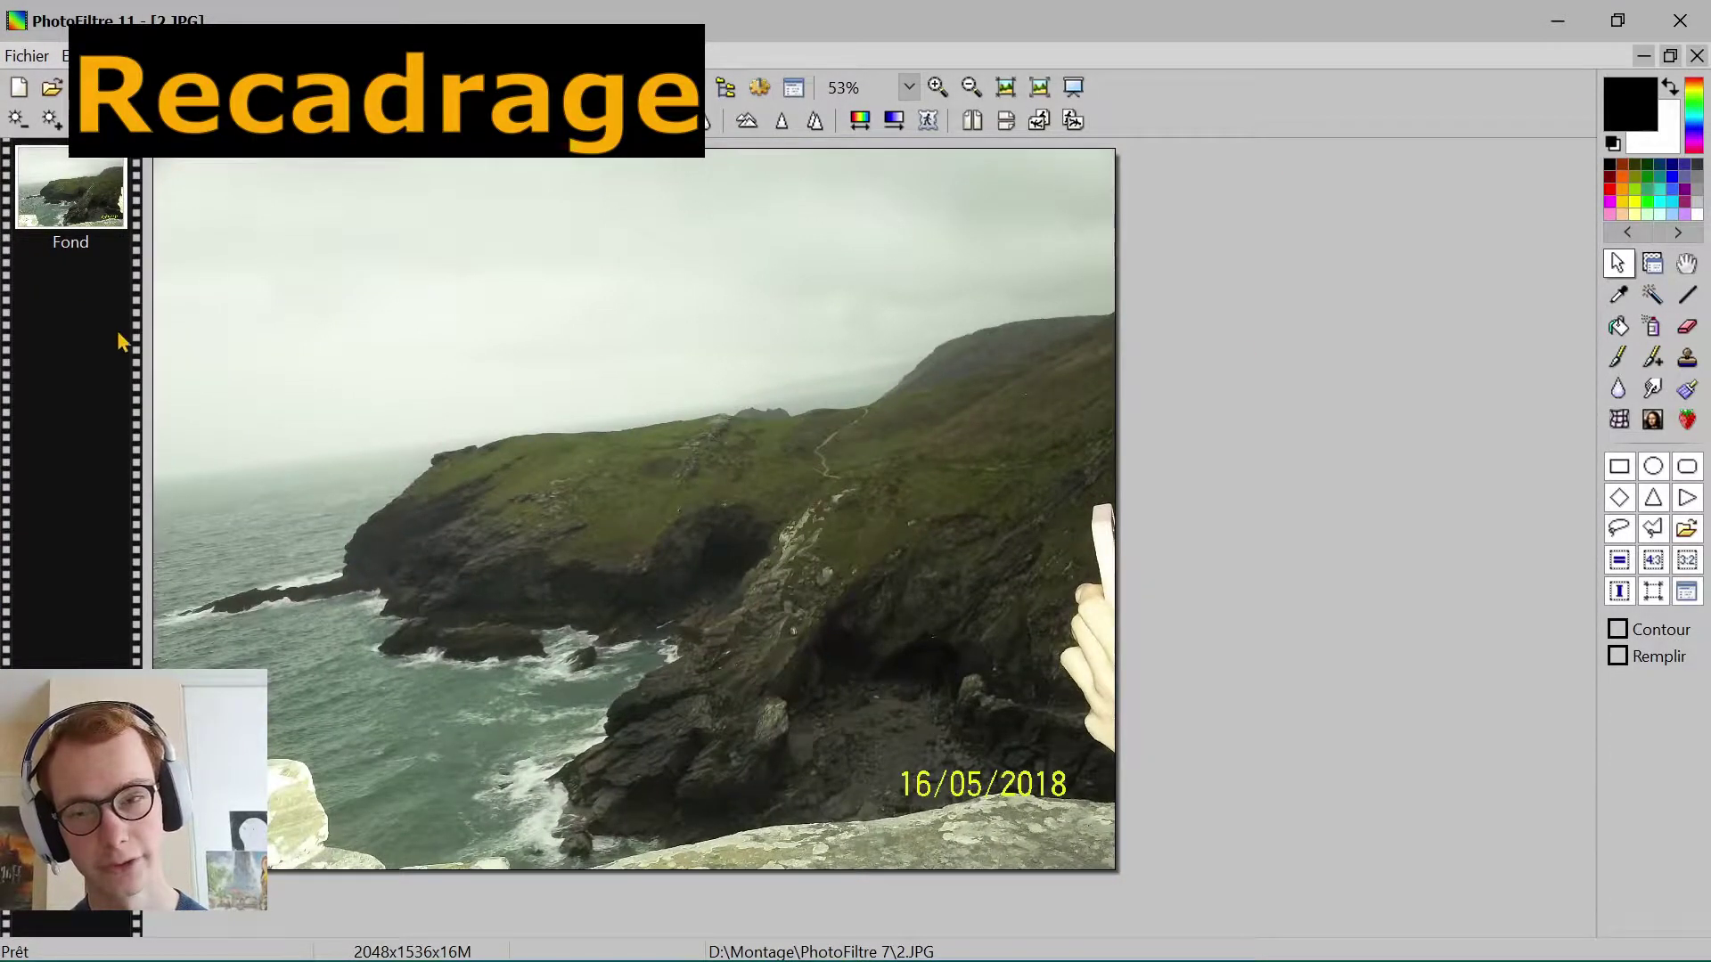
left_click(1670, 56)
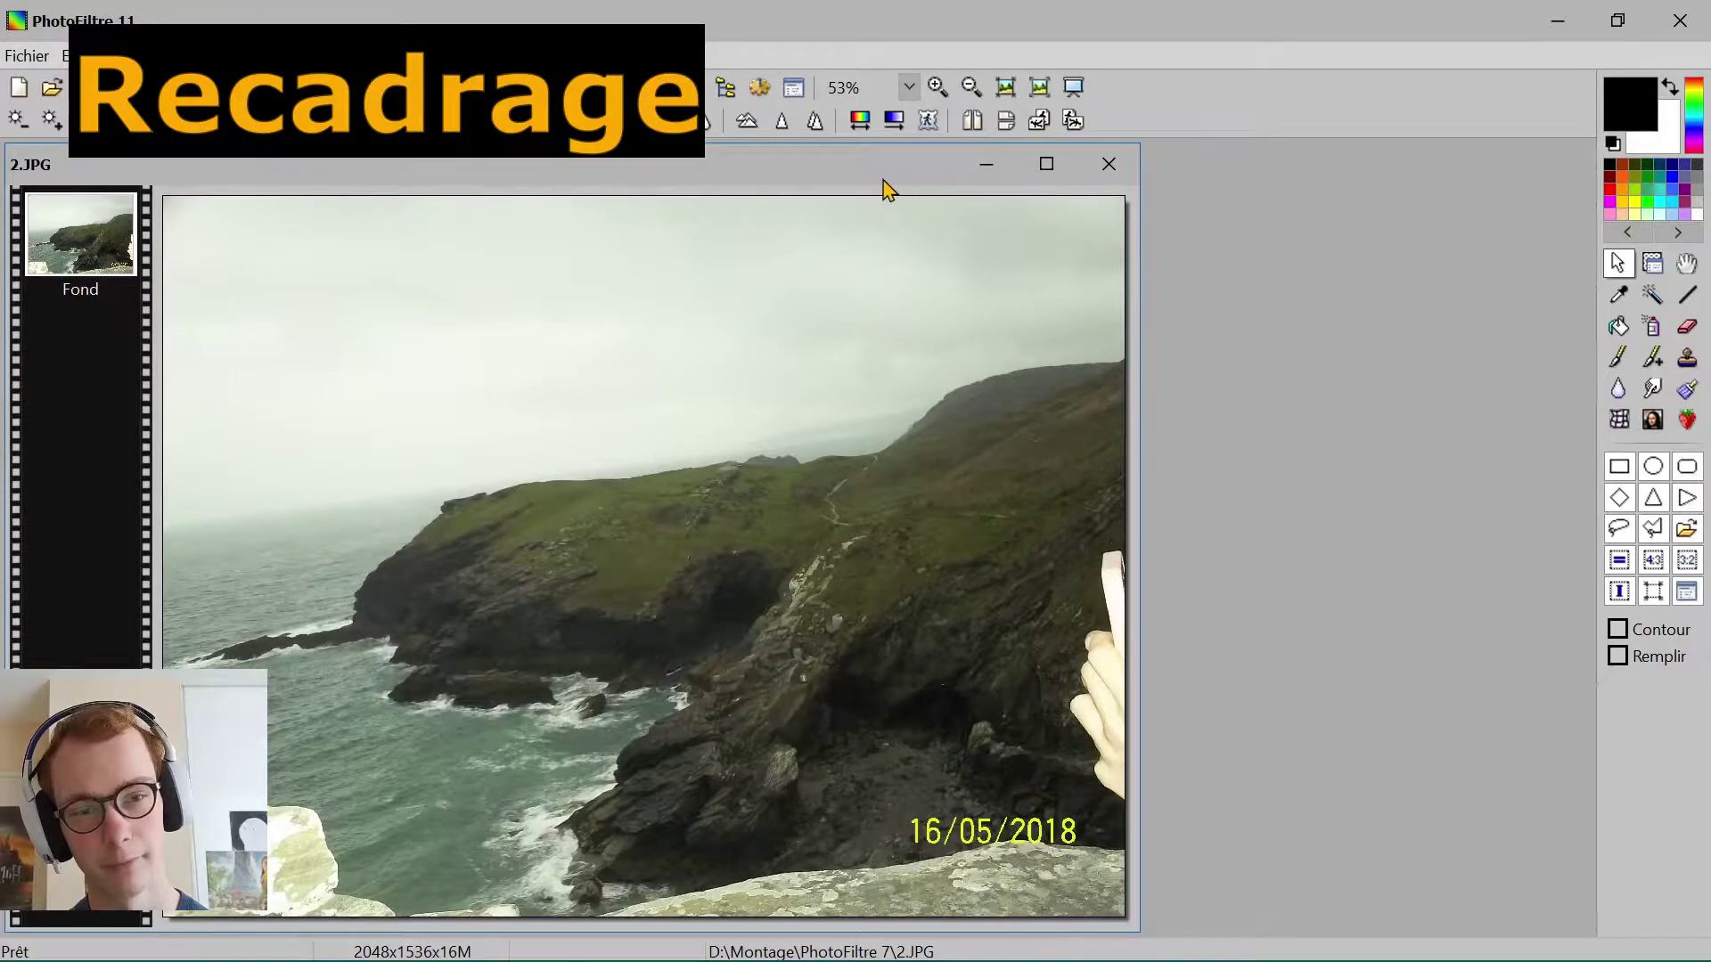
left_click_drag(887, 190, 1103, 168)
left_click_drag(1355, 317, 1450, 325)
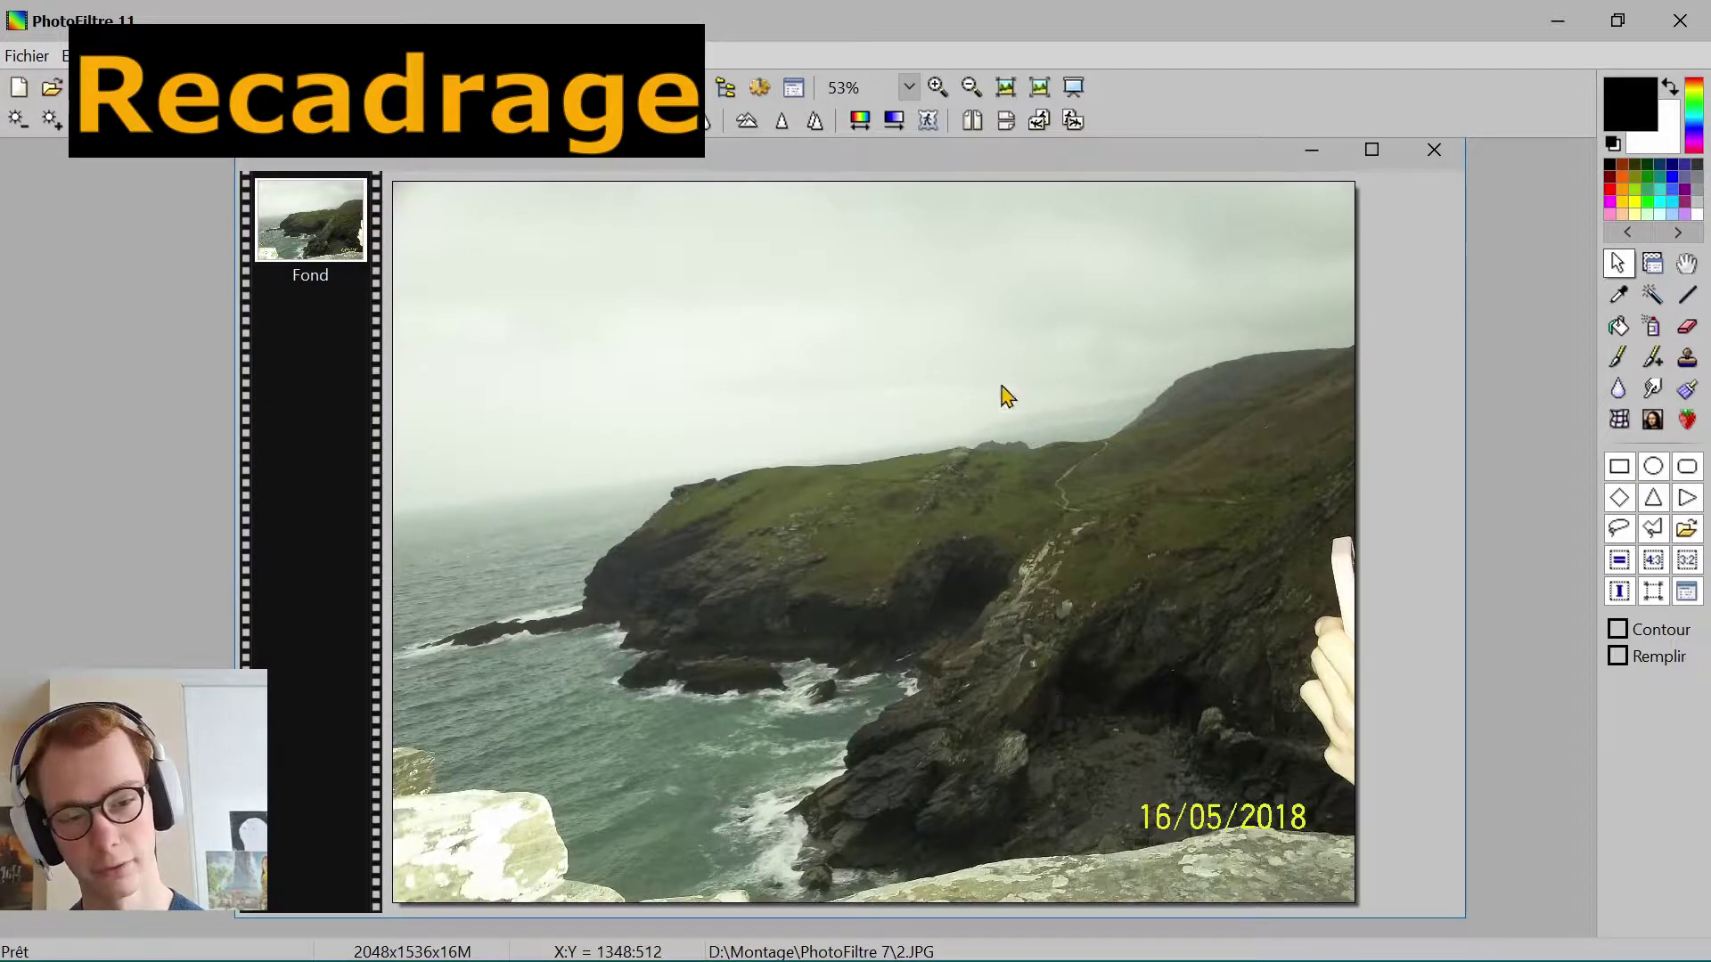
Step: Select a rectangular area of about 1927 × 1603 px over the coast photo, leaving out the strip with the hand along its right edge
left_click_drag(400, 207, 1288, 833)
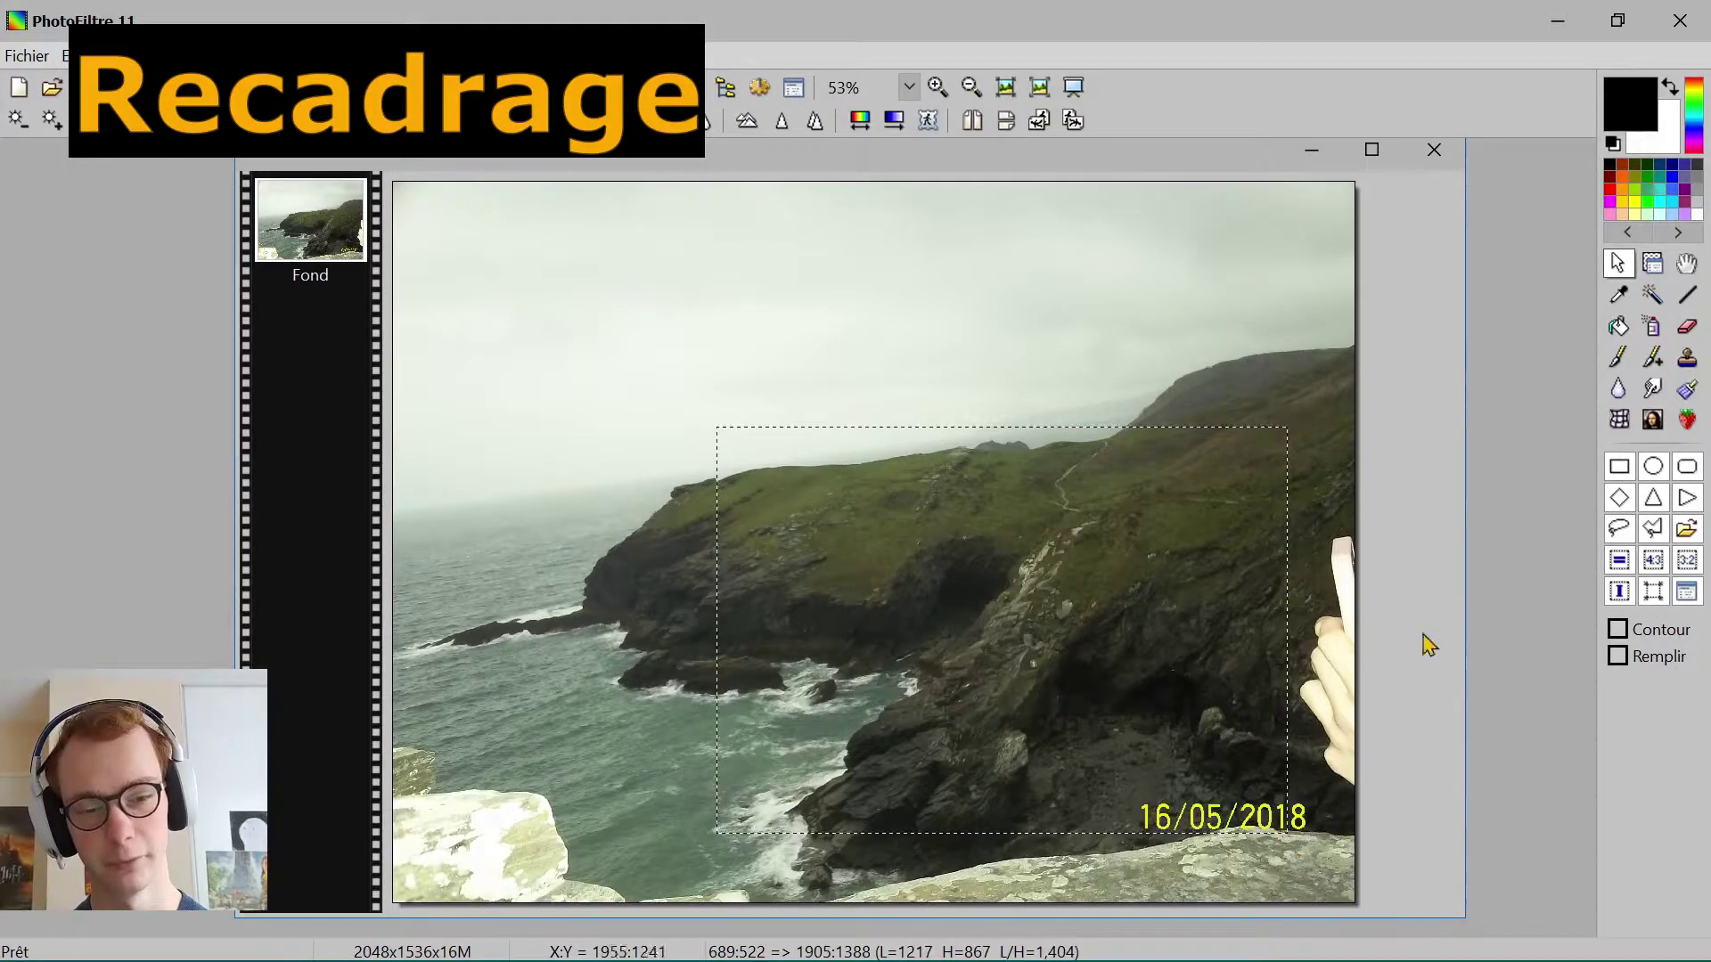
left_click_drag(920, 439, 921, 229)
left_click_drag(719, 379, 412, 371)
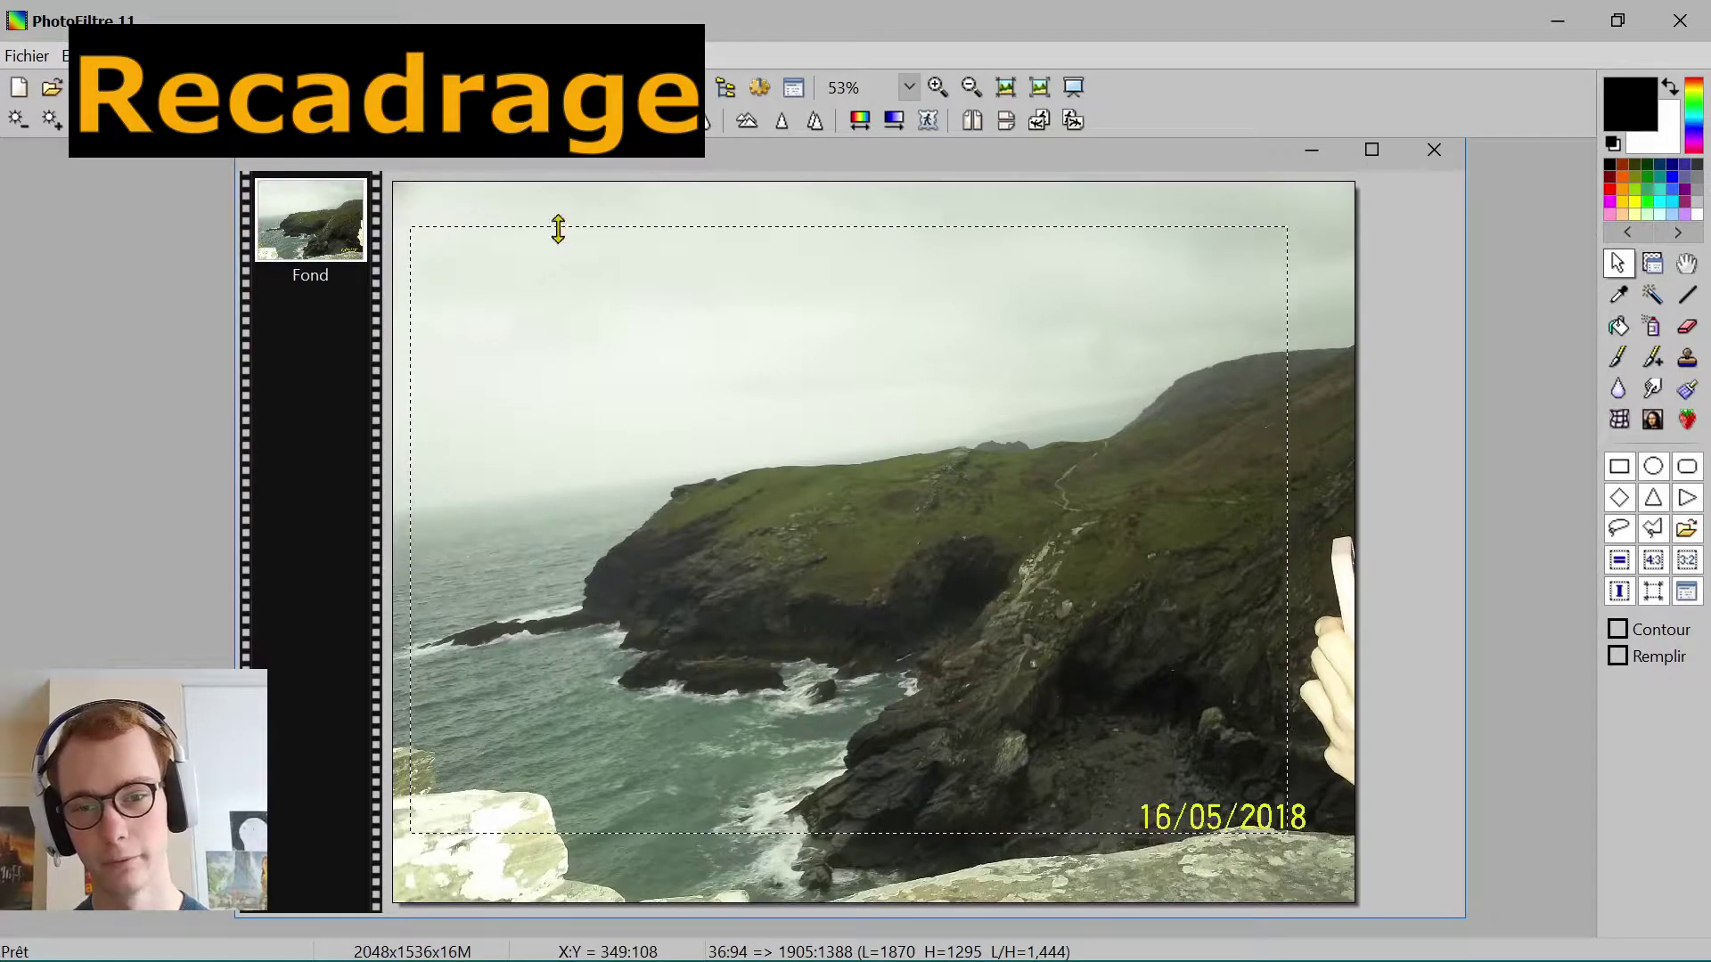
left_click_drag(562, 229, 585, 170)
left_click_drag(411, 541, 393, 538)
left_click_drag(530, 833, 520, 918)
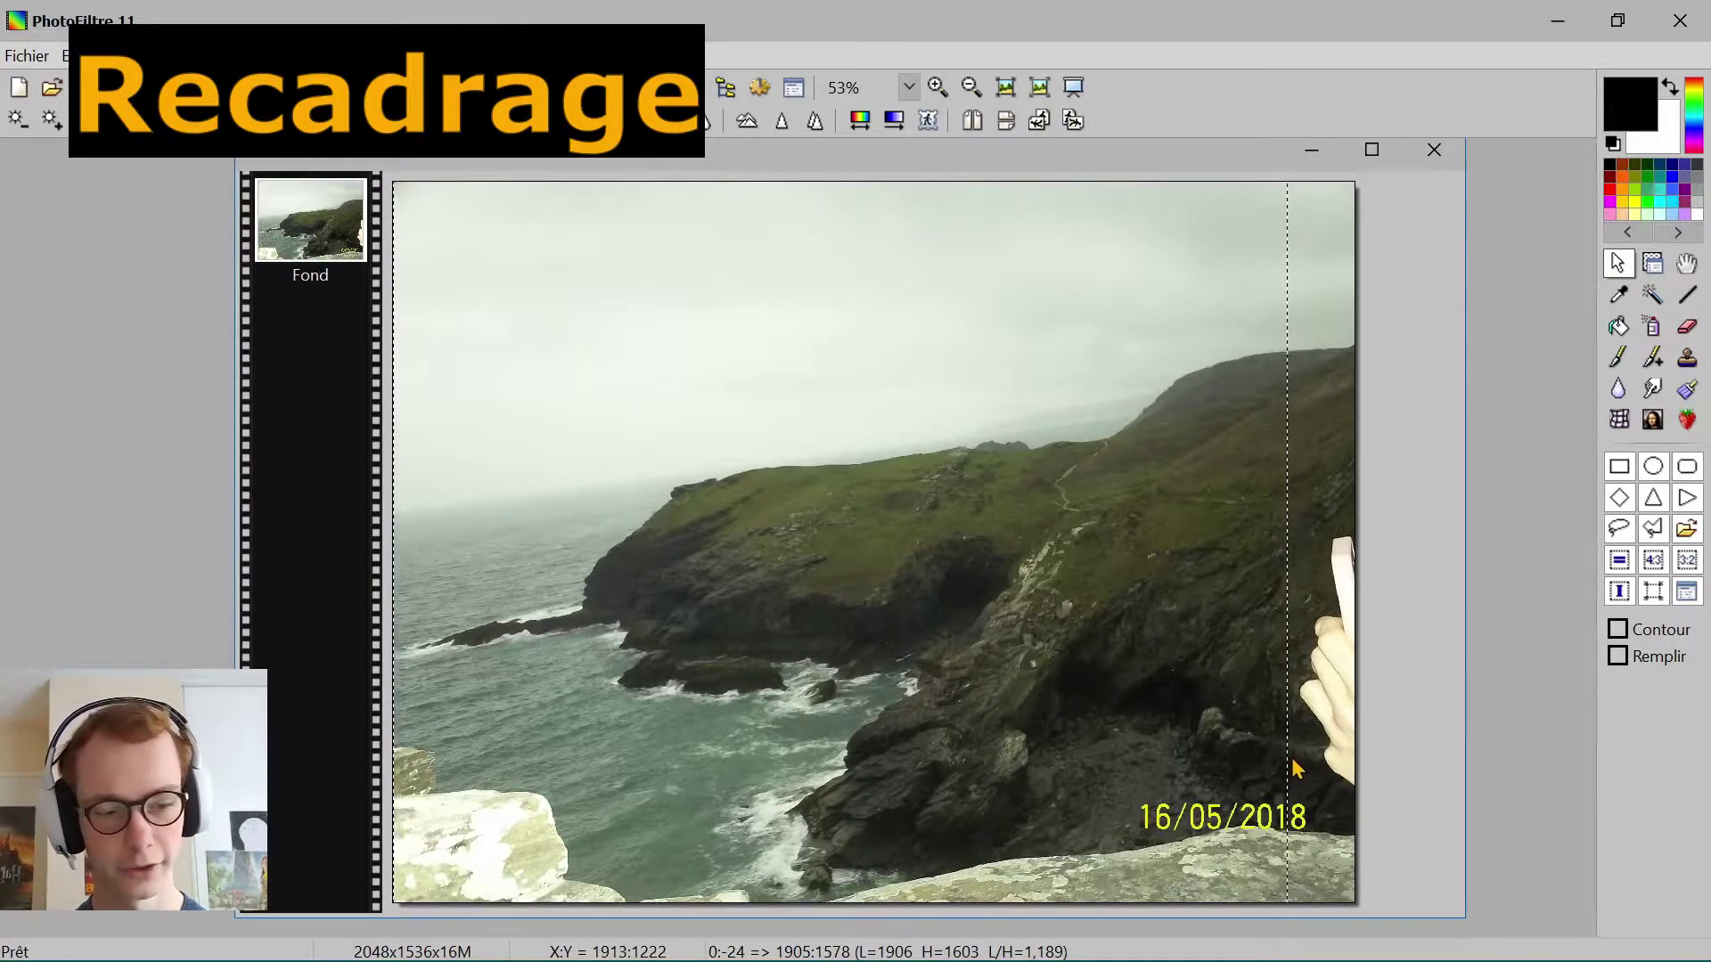
left_click_drag(1287, 757, 1295, 757)
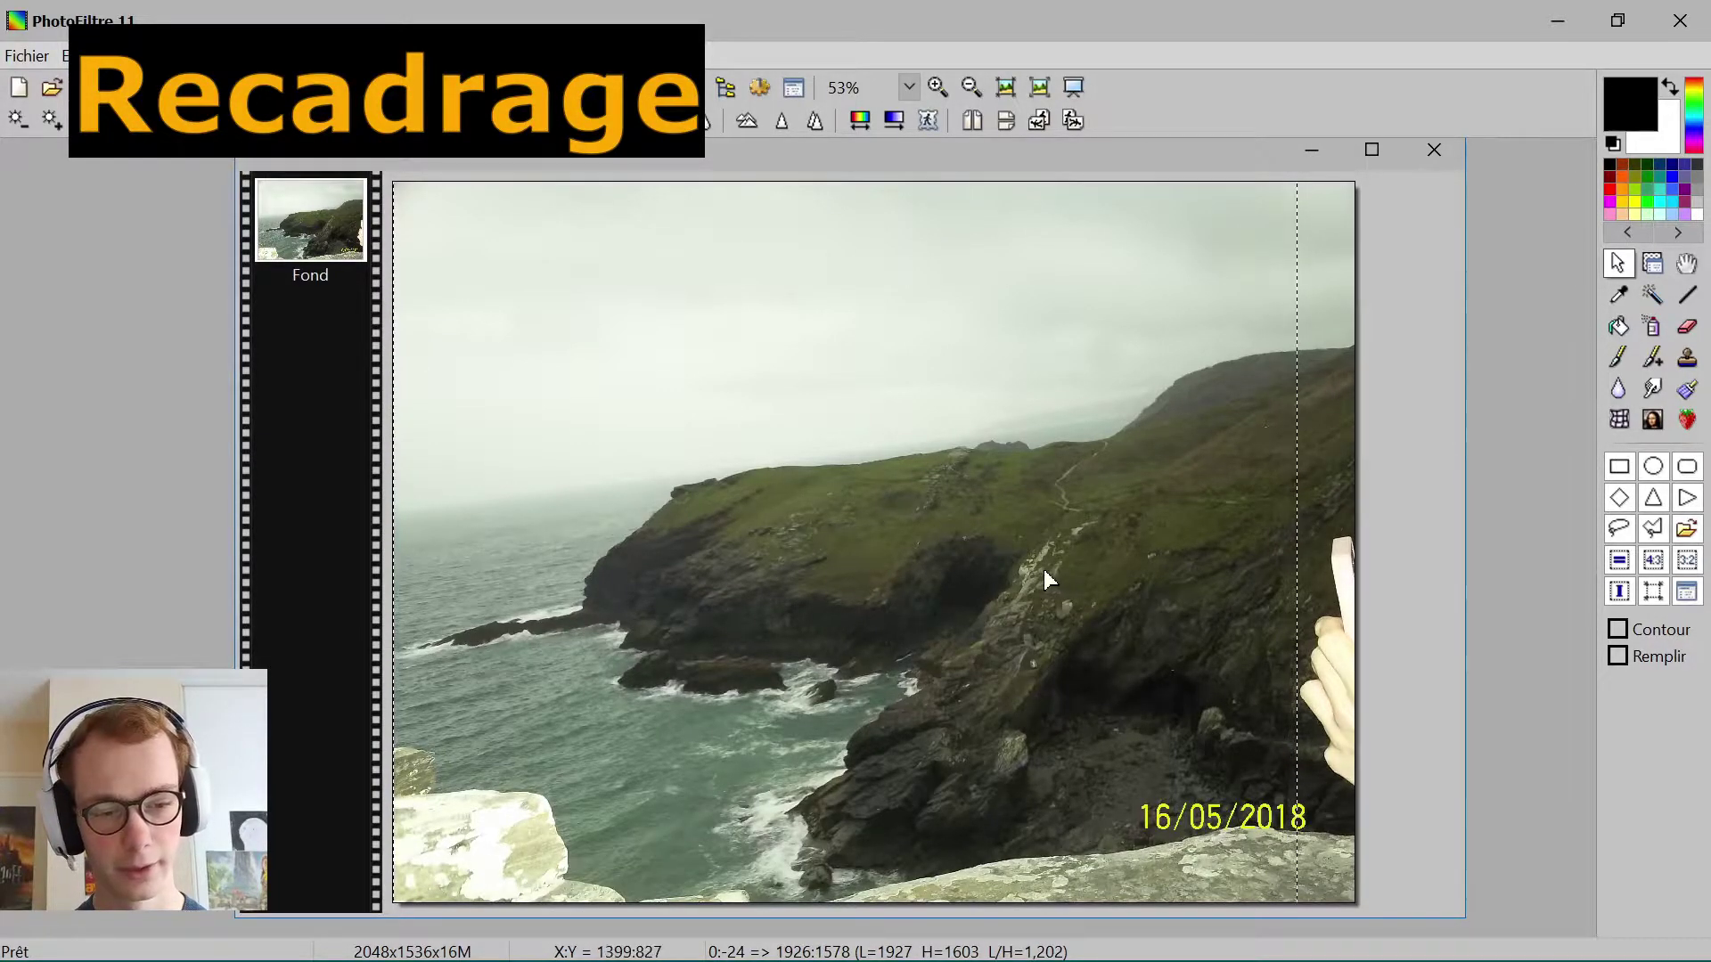
Step: Crop the coast photo to the selected area, cutting off the strip with the hand
right_click(1044, 569)
right_click(868, 516)
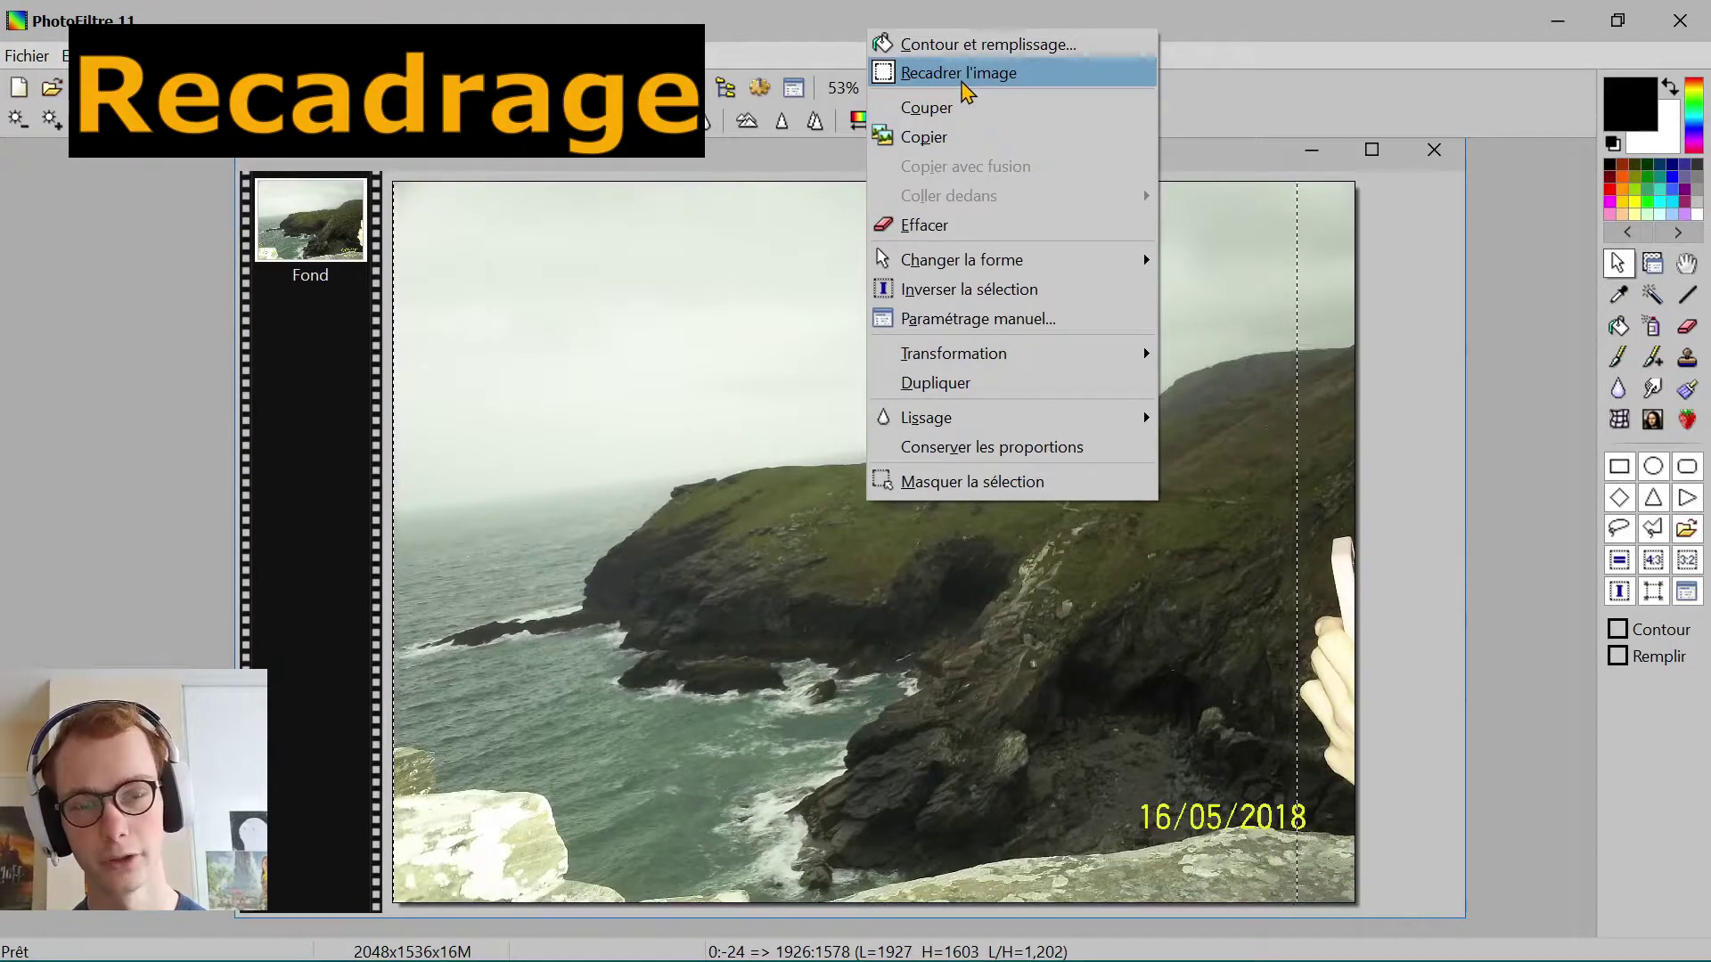
right_click(770, 670)
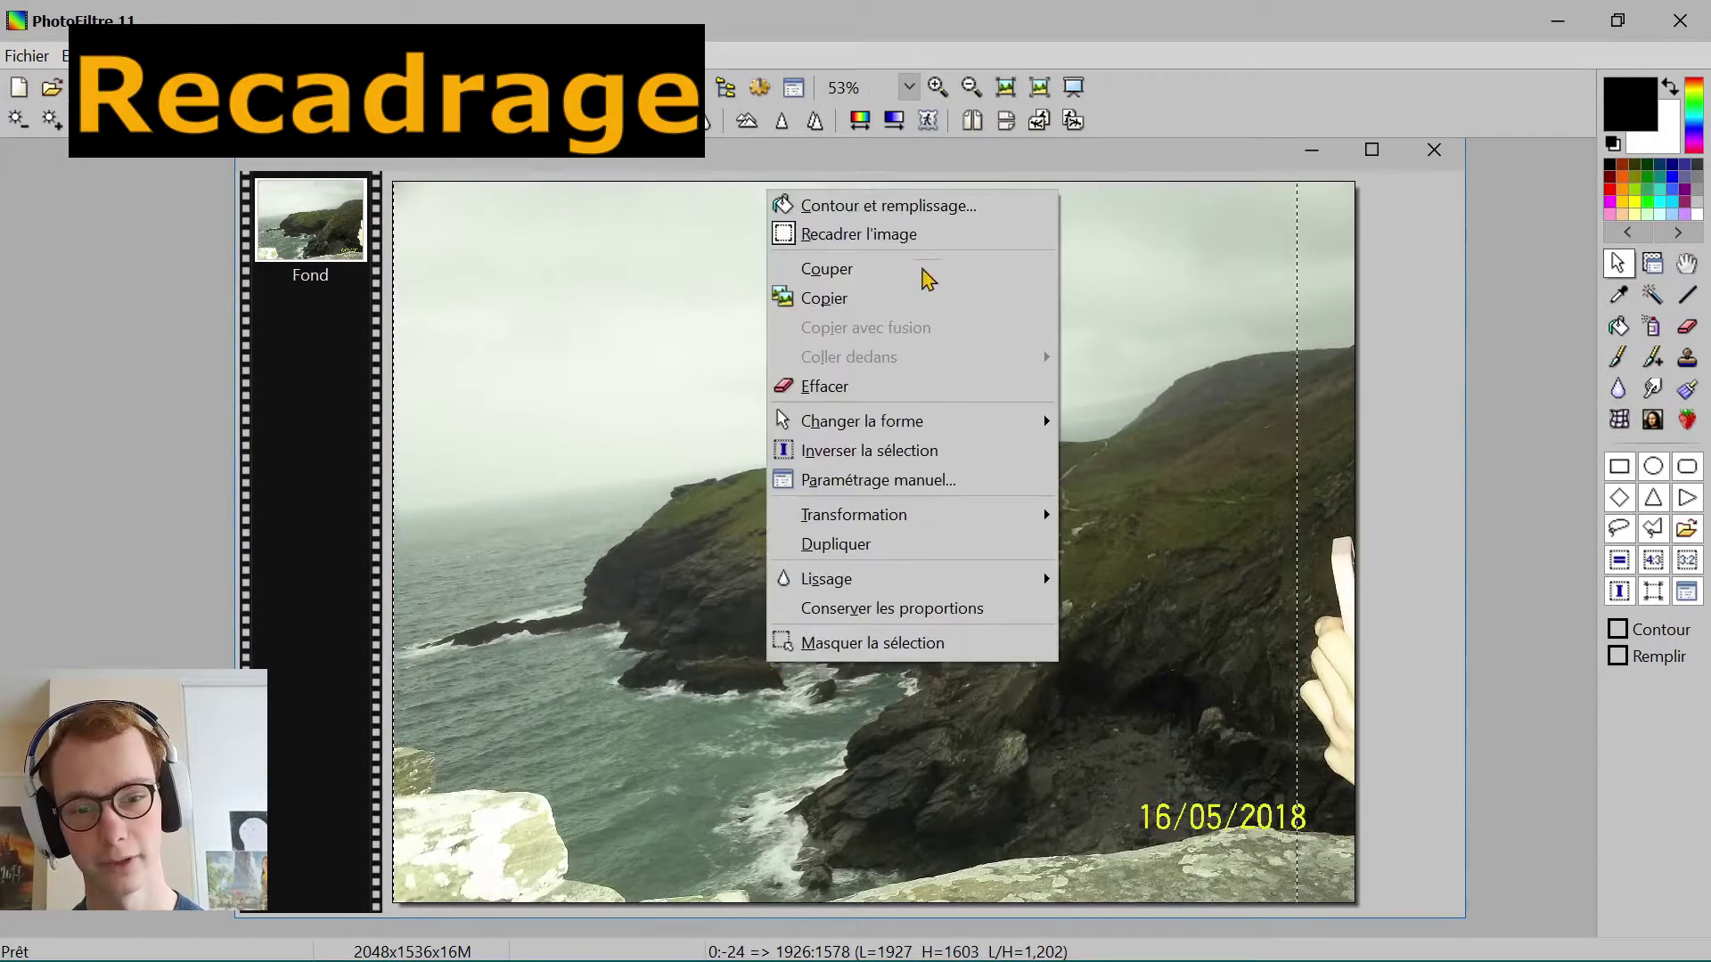
left_click(906, 237)
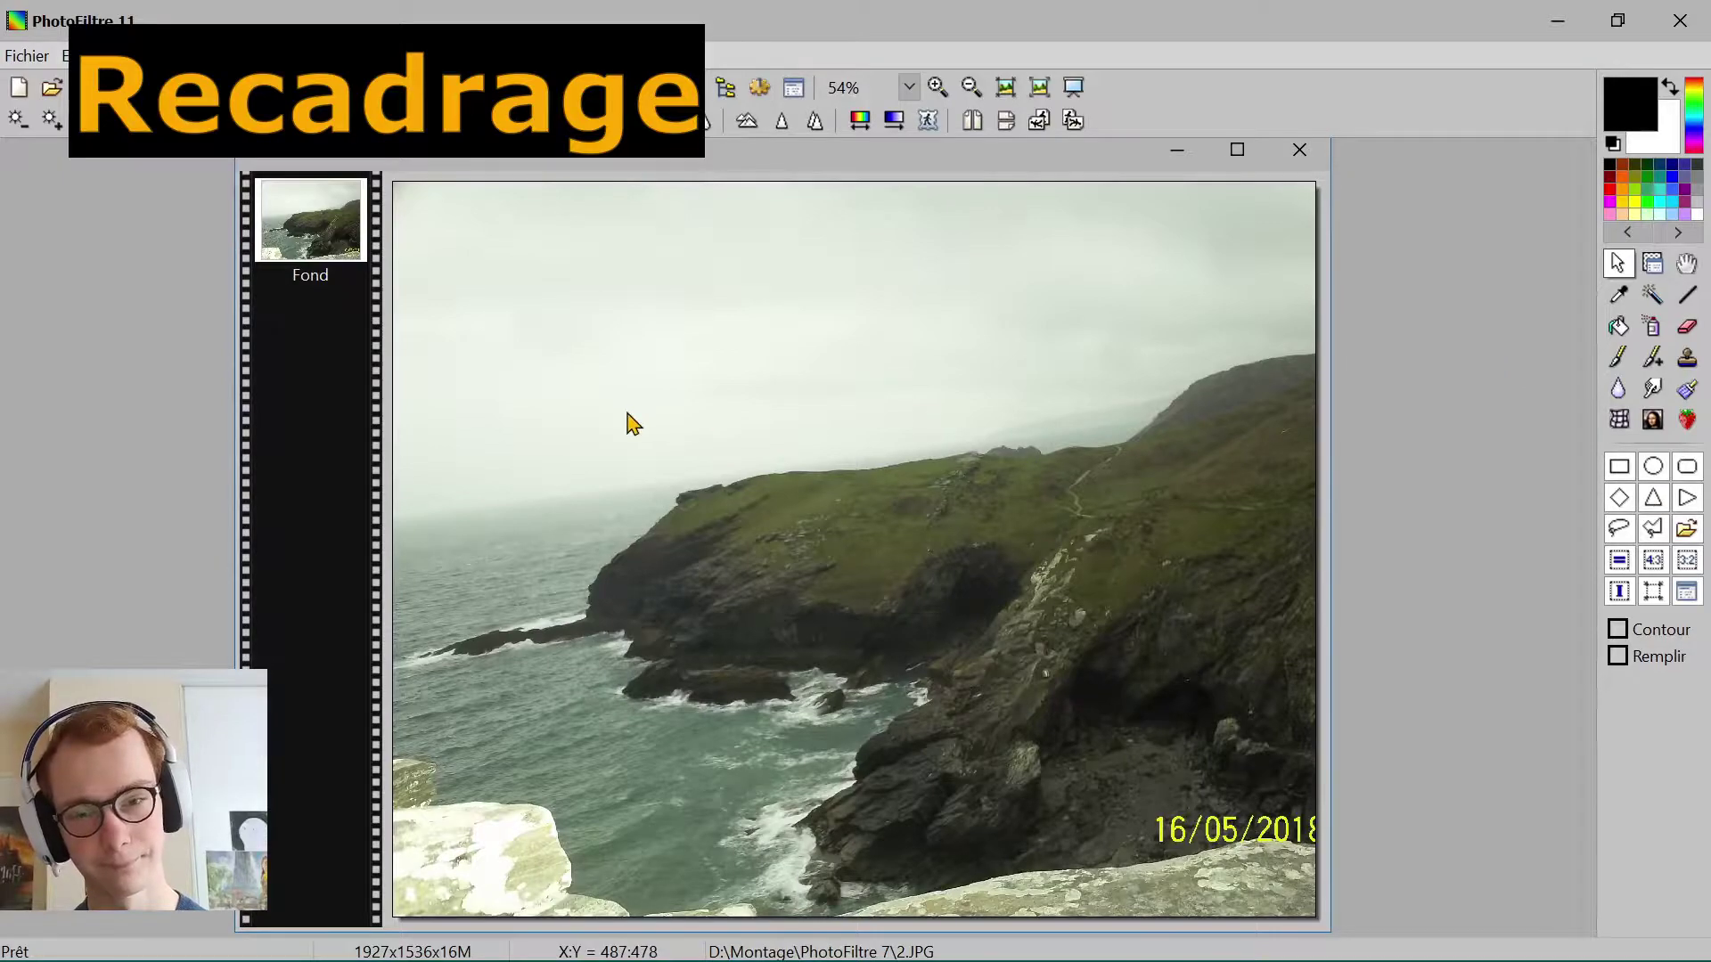
Step: Close 2.JPG without saving its changes and open 3.JPG from the PhotoFiltre 7 folder
left_click(1300, 151)
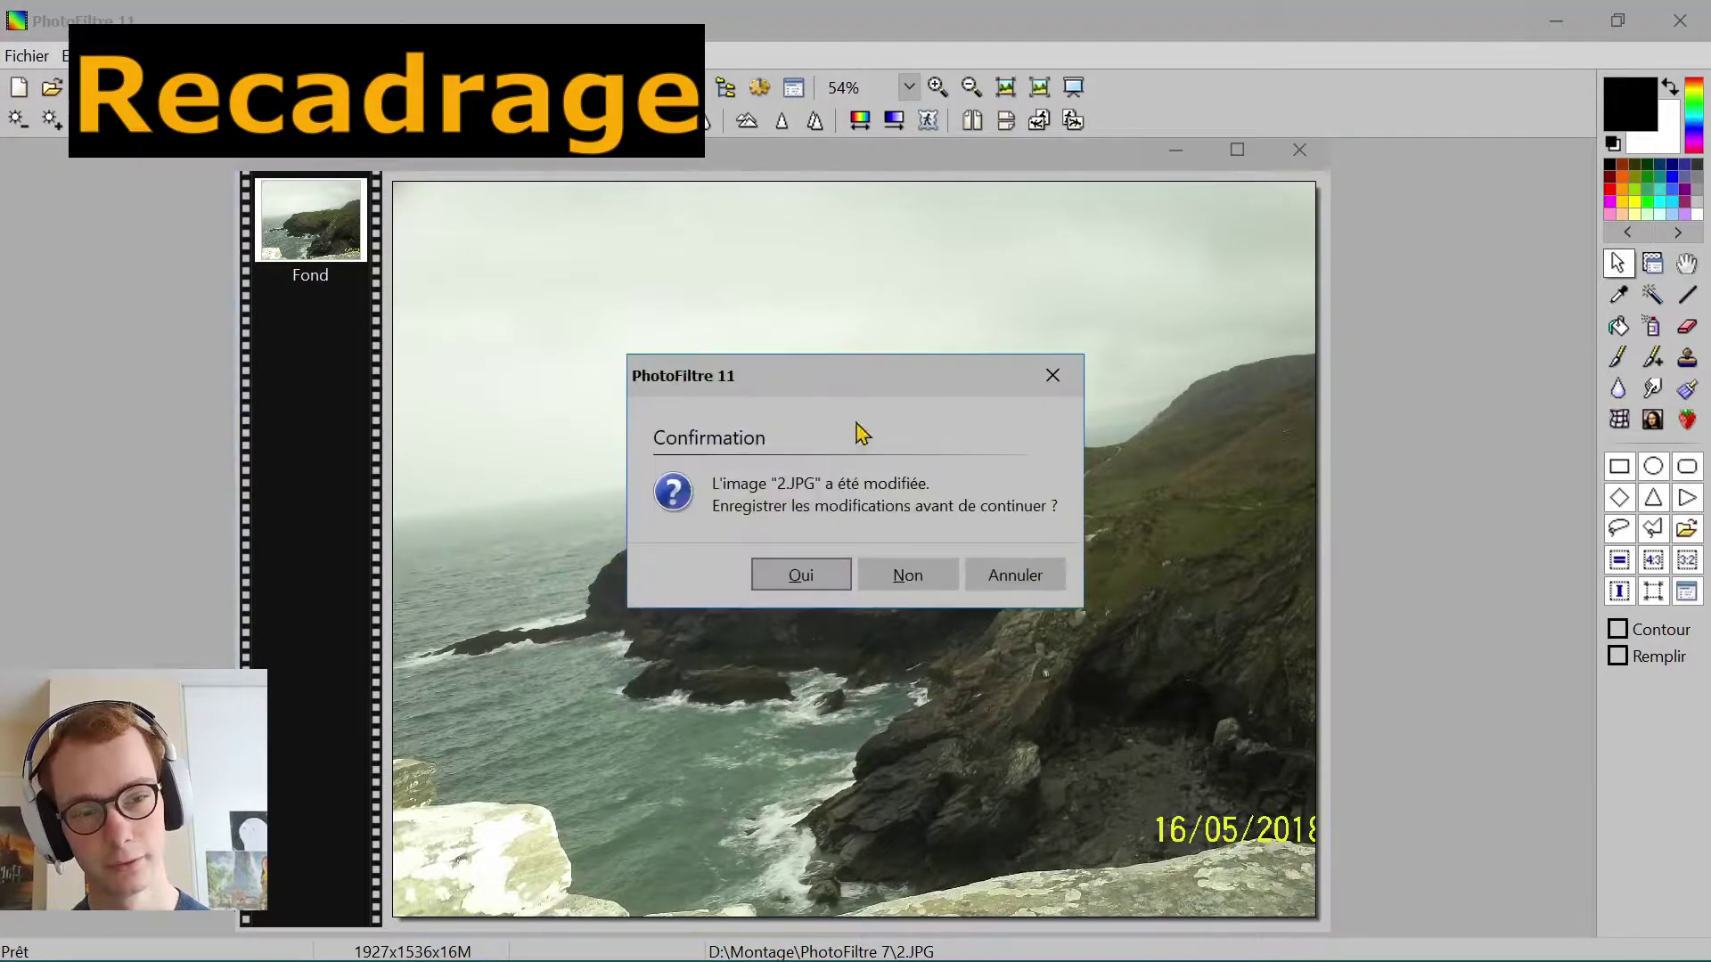
left_click(898, 579)
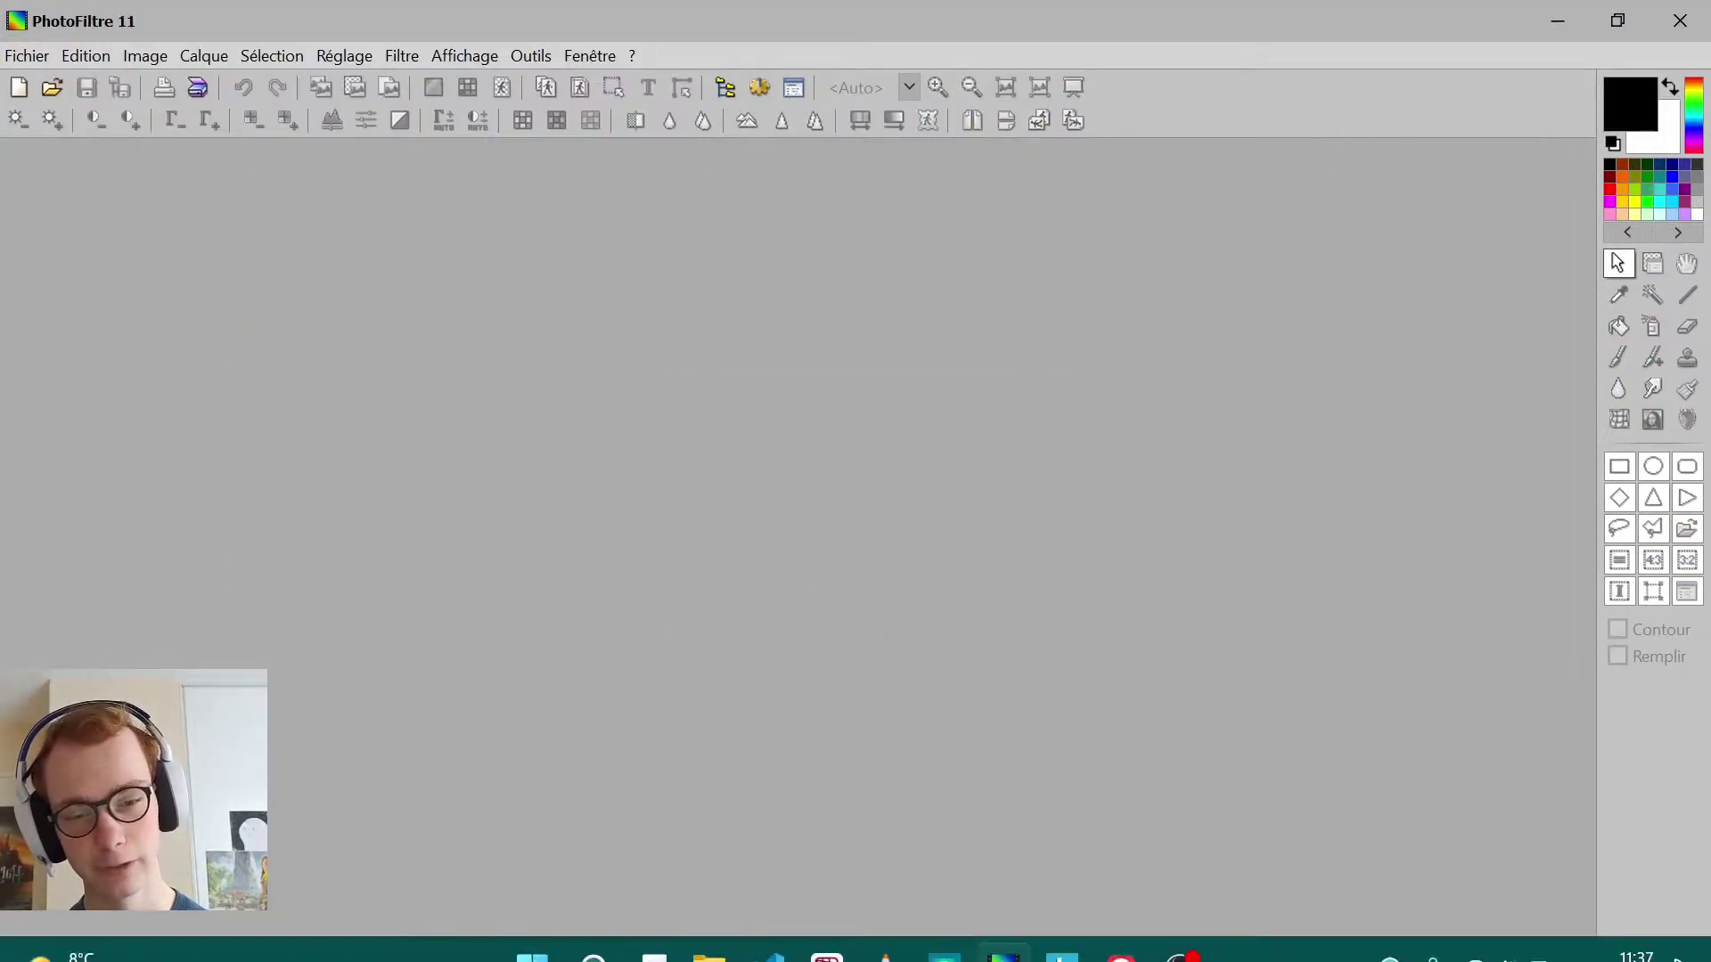
mouse_move(1105, 950)
right_click(747, 689)
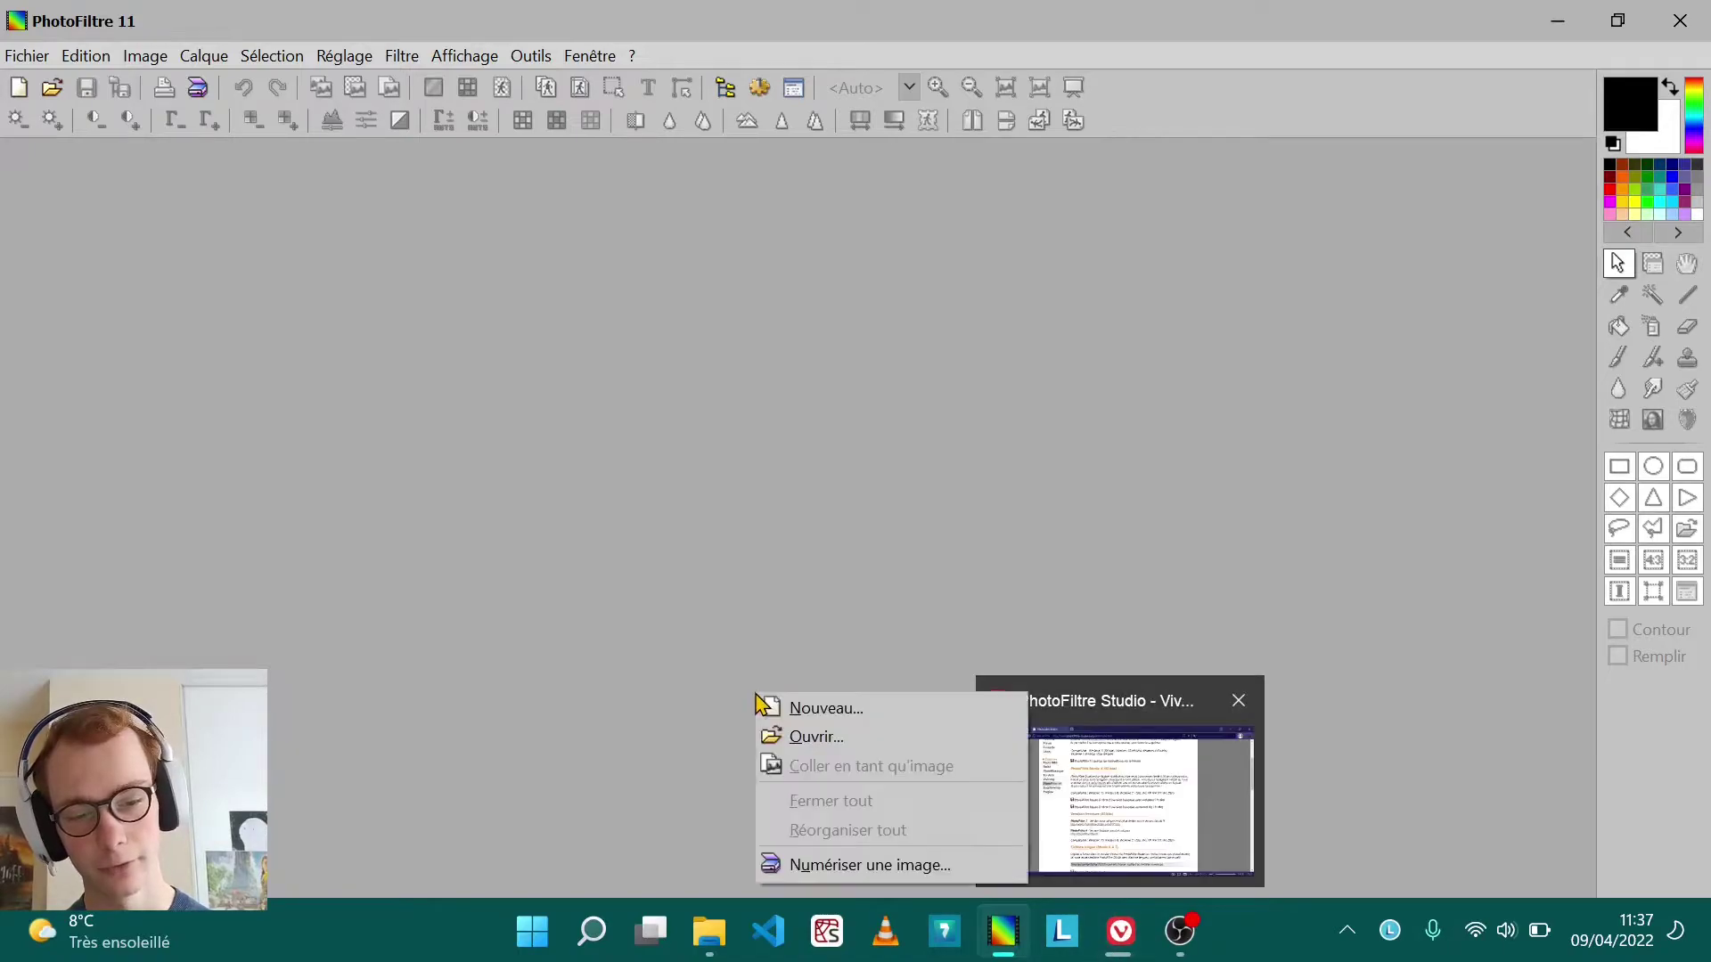
left_click(793, 736)
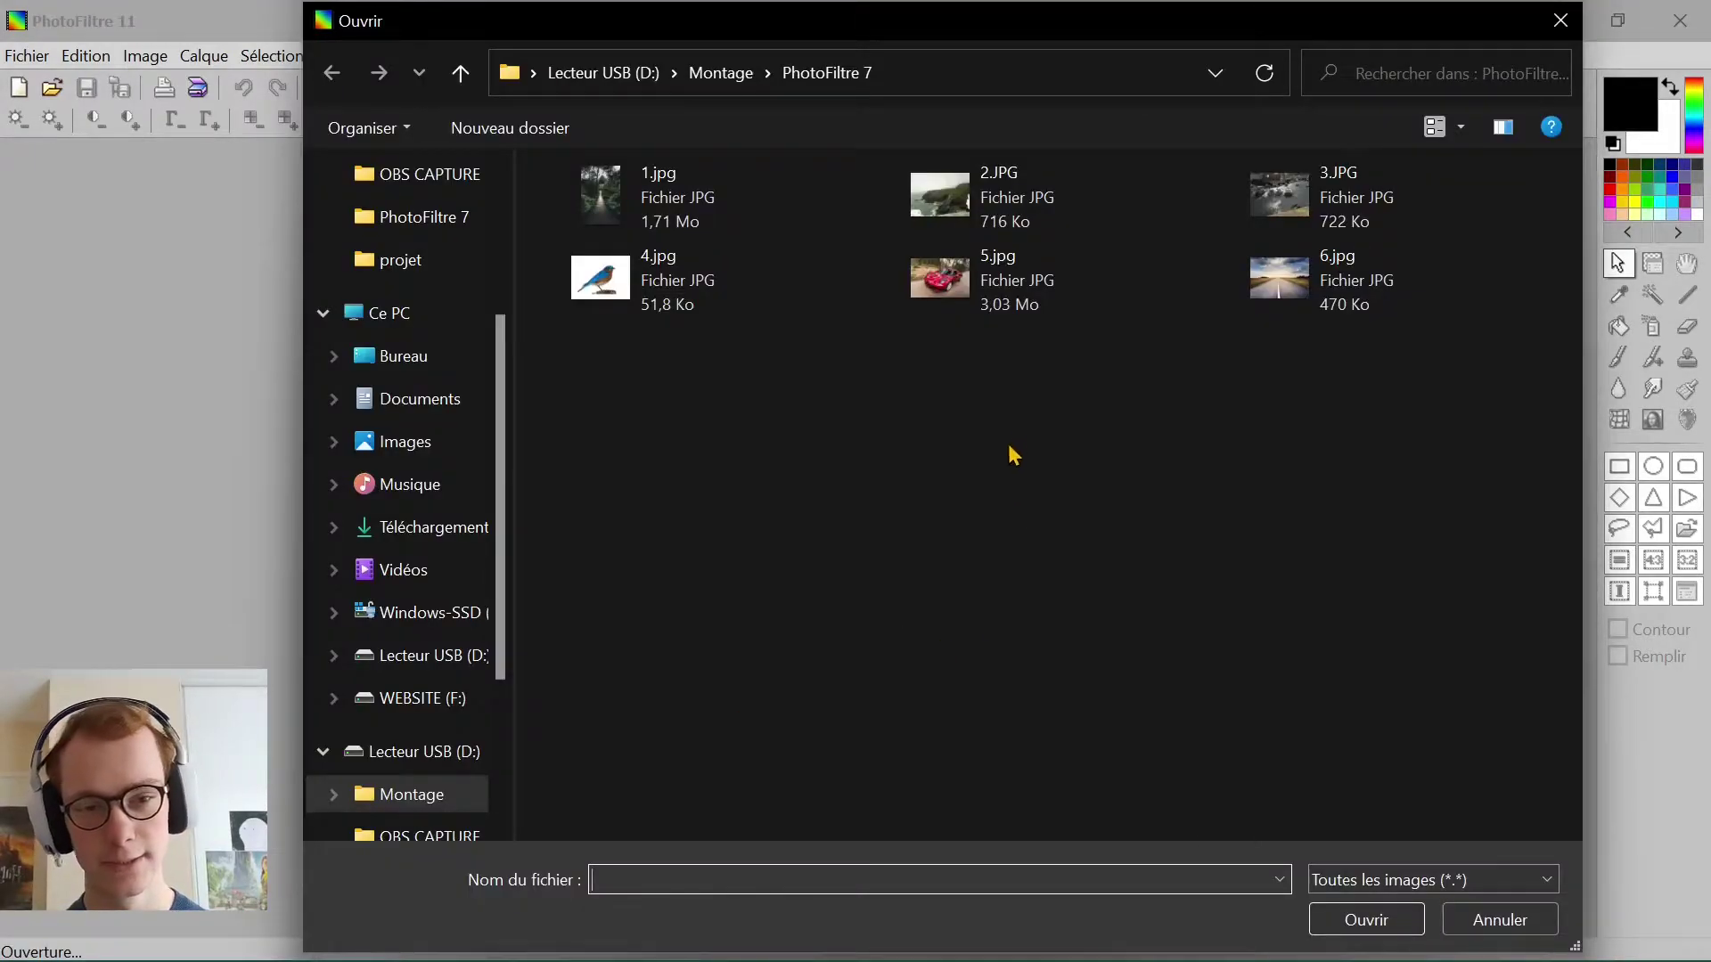
left_click(1294, 200)
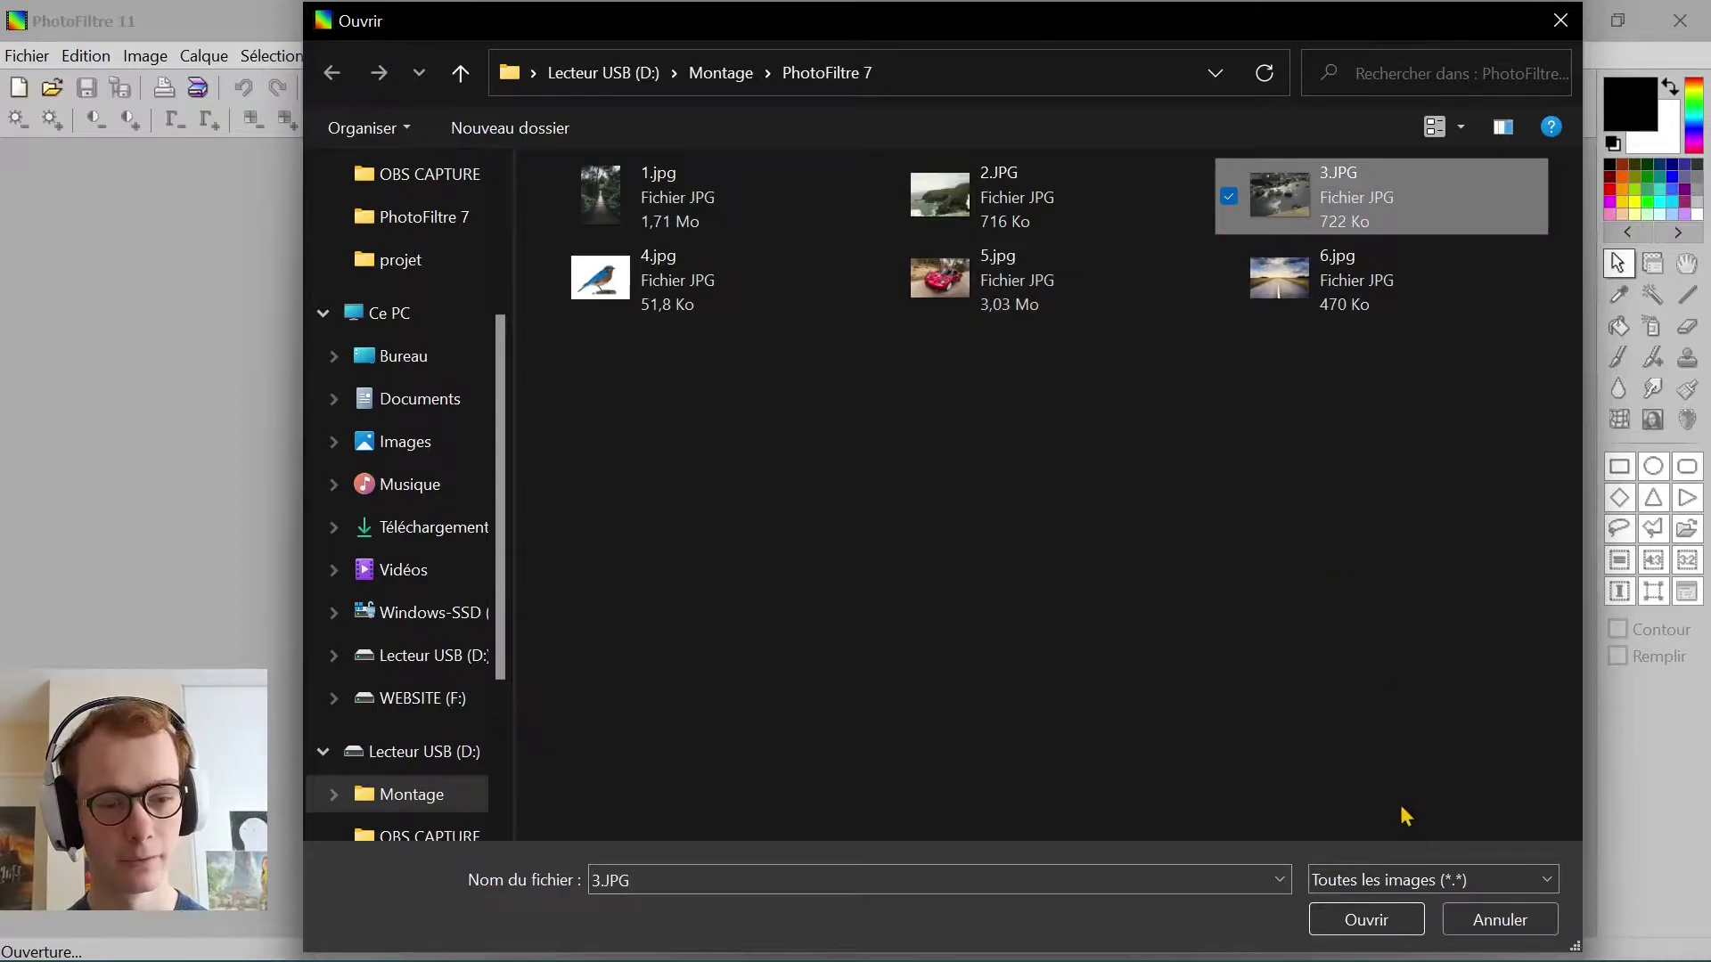
left_click(1360, 931)
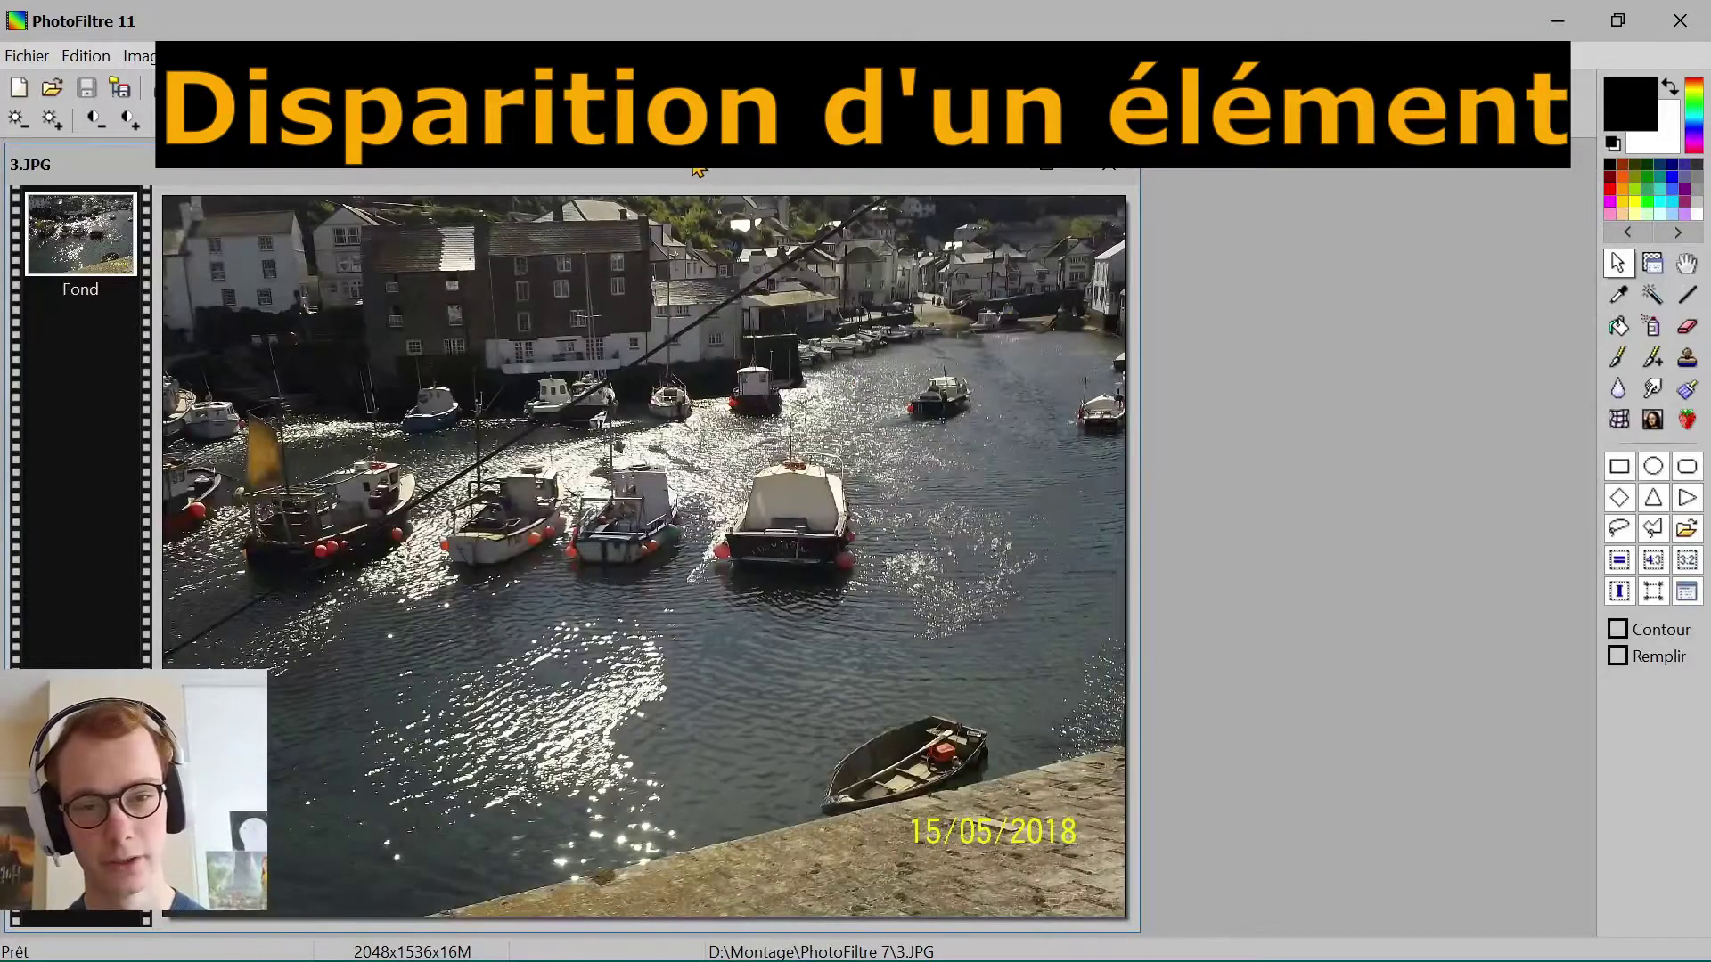
Step: Try cropping the harbour photo to its full-width upper part of about 2048 × 1080 px, without the rowing boat, and undo the crop
left_click_drag(832, 174, 1163, 168)
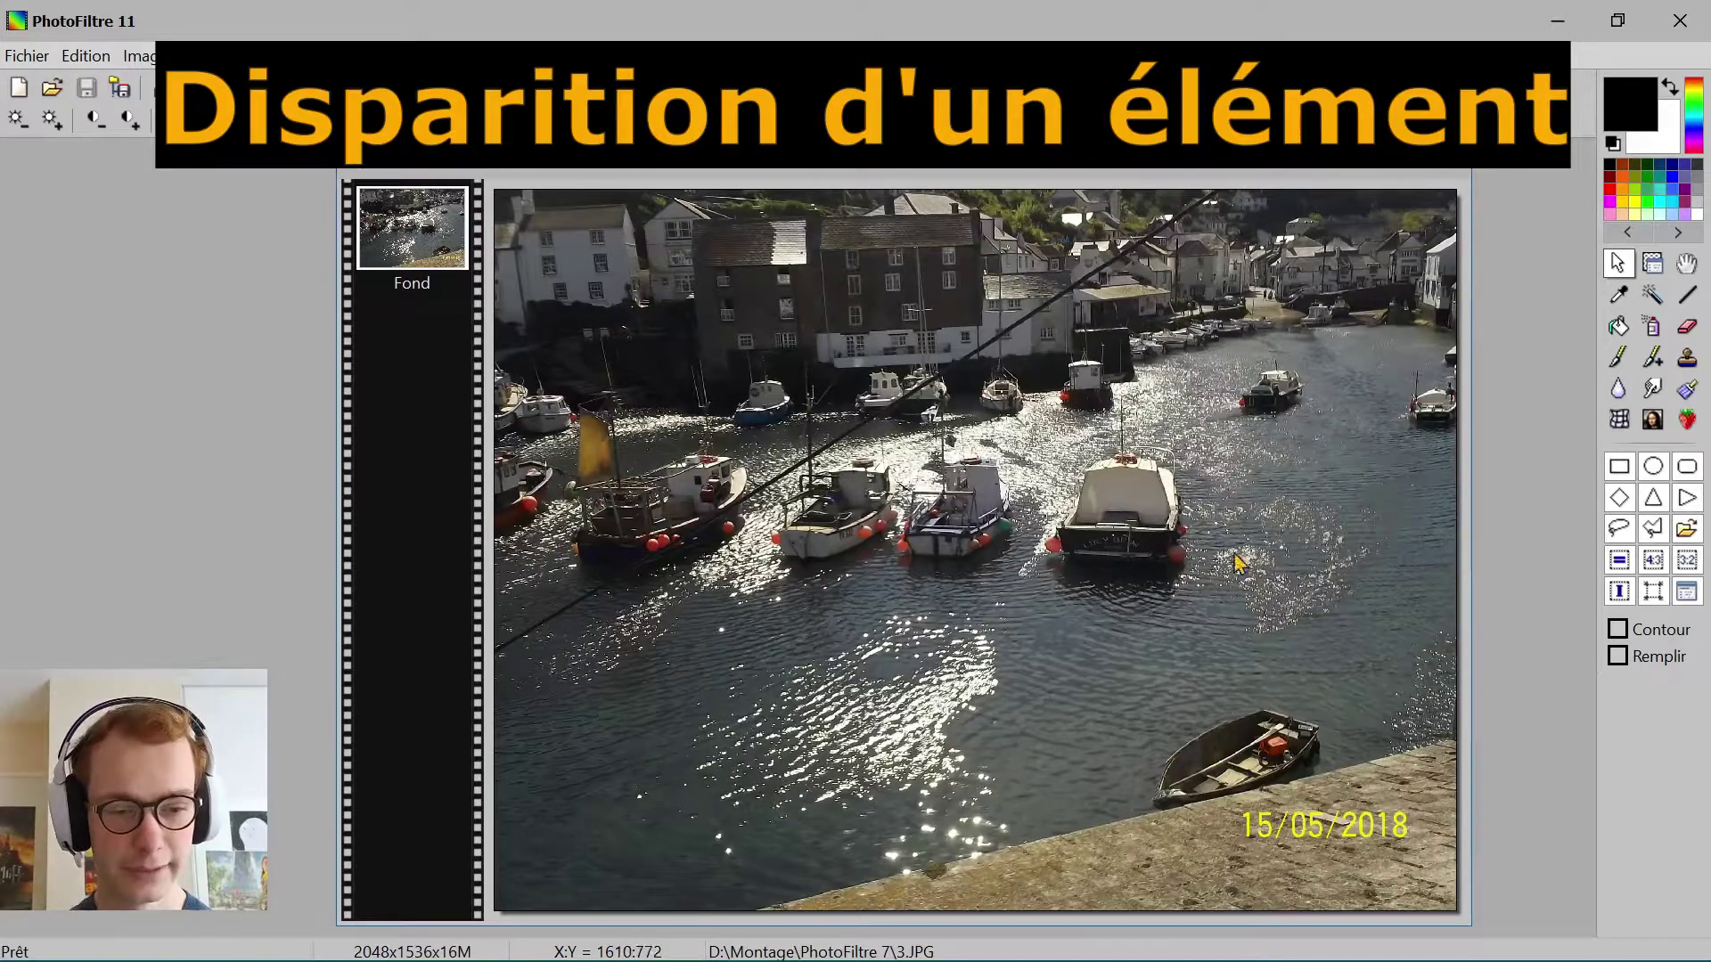
scroll(1248, 727, "up", 1)
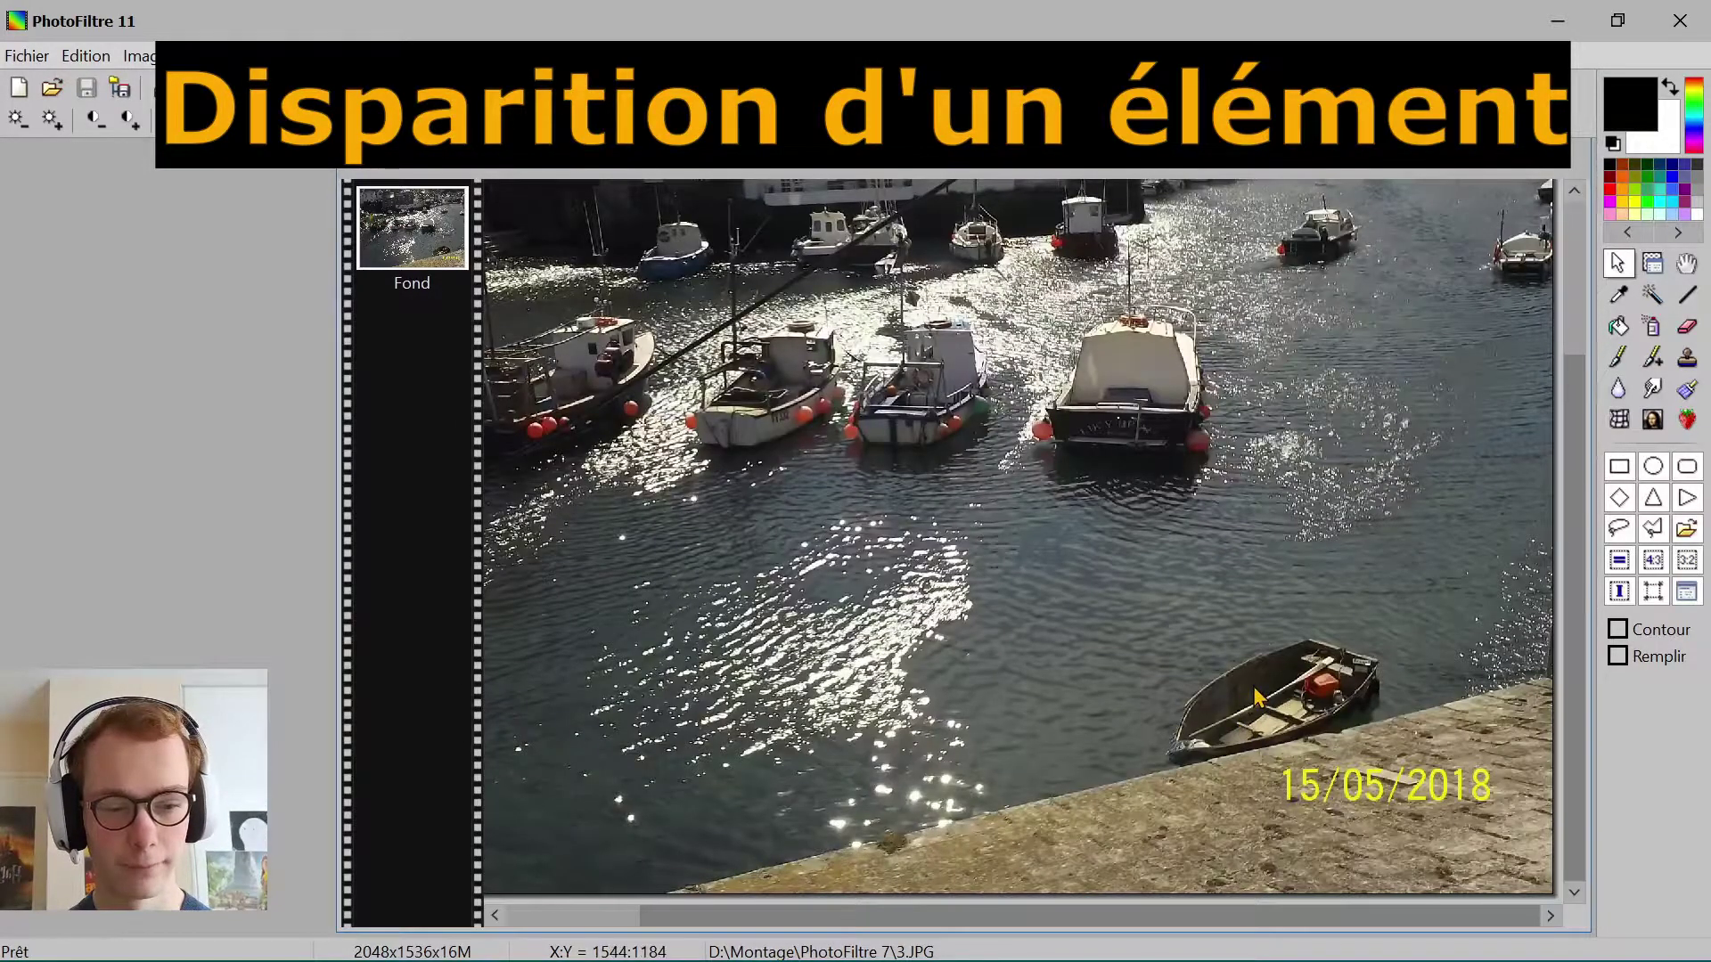
scroll(1248, 611, "down", 1)
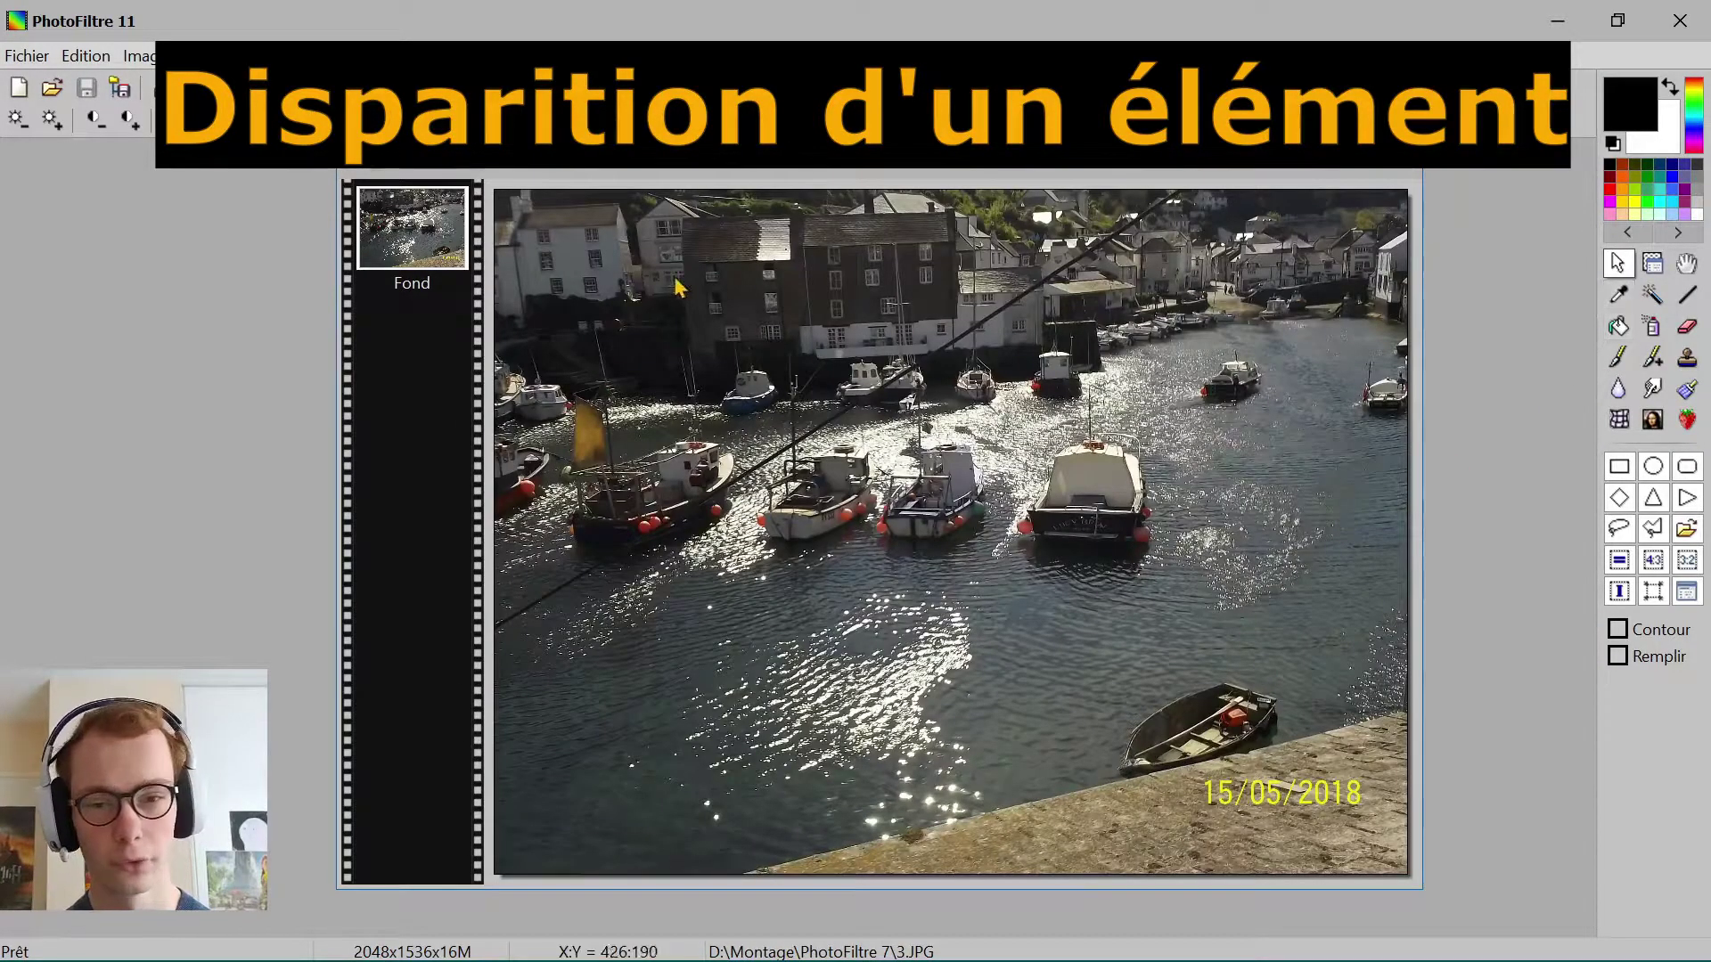
left_click_drag(532, 596, 1413, 682)
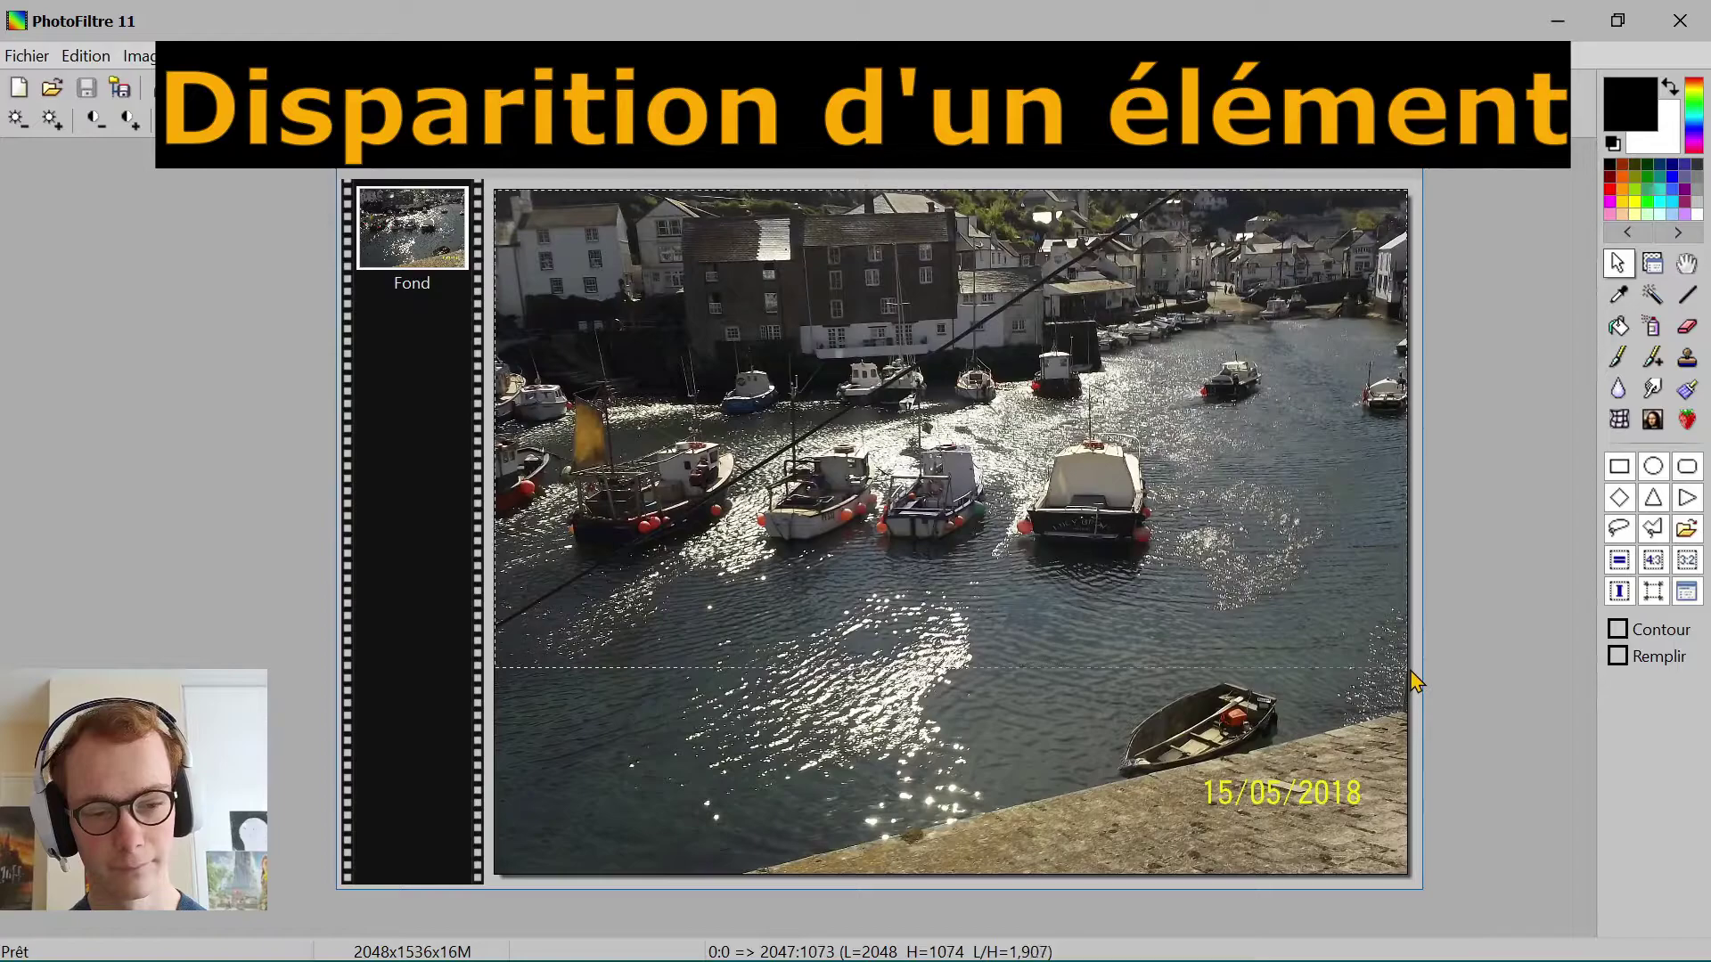
right_click(1147, 628)
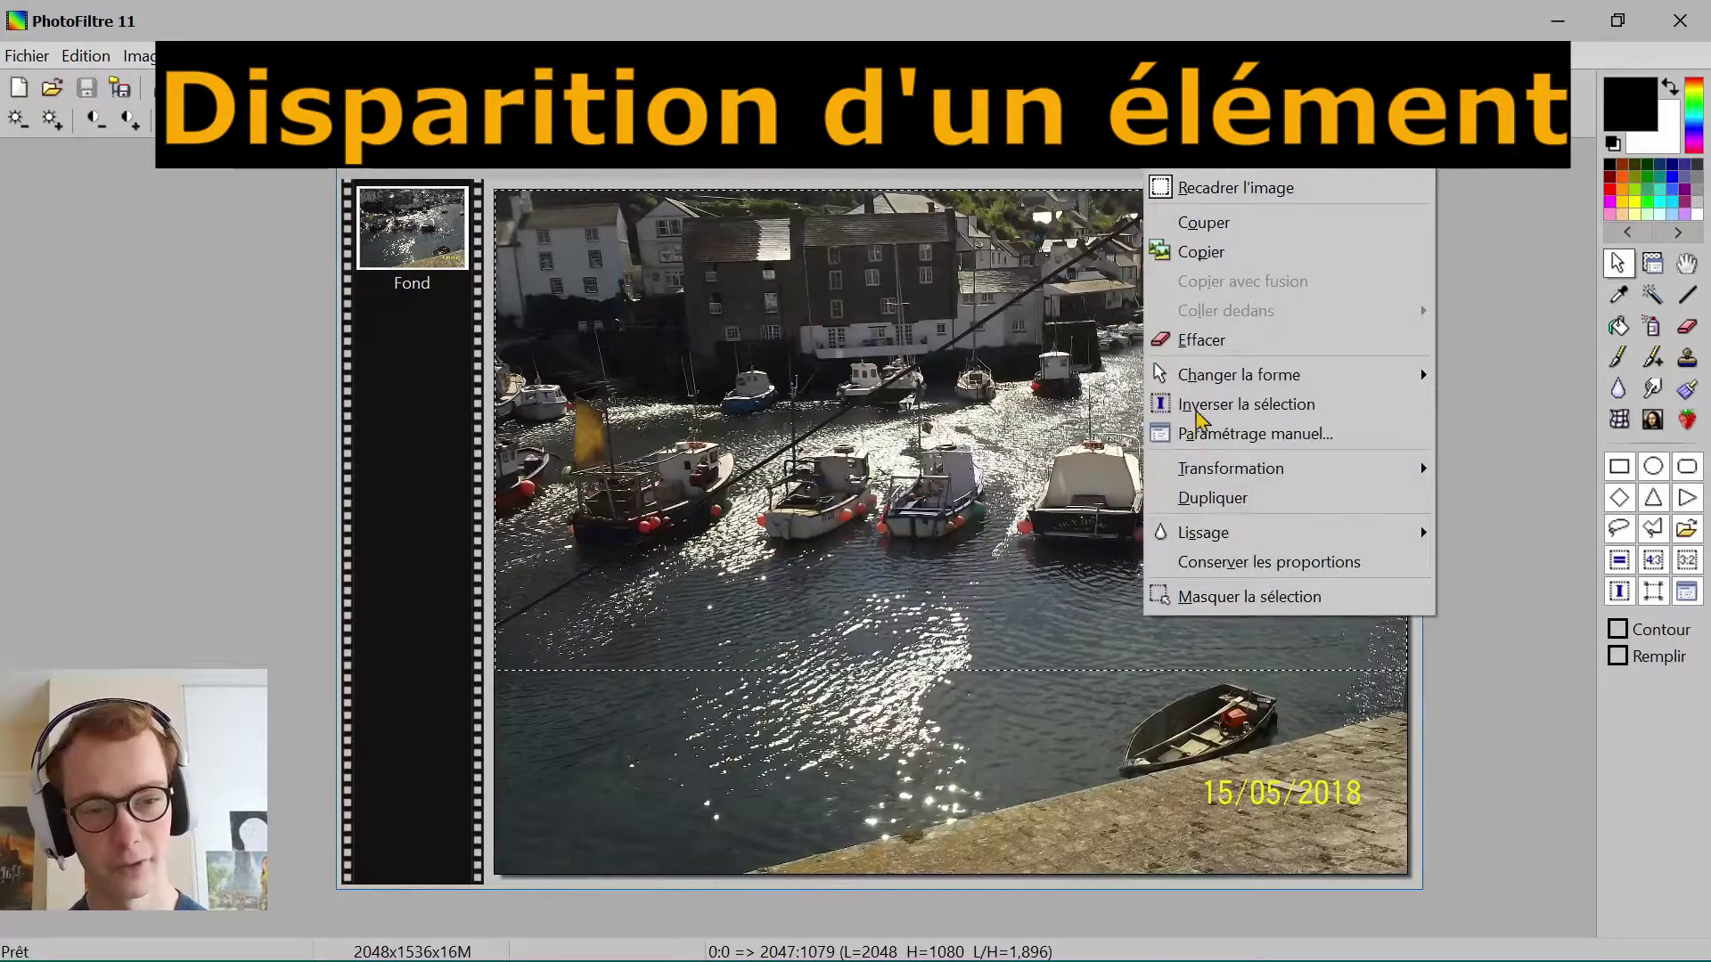
left_click(1214, 183)
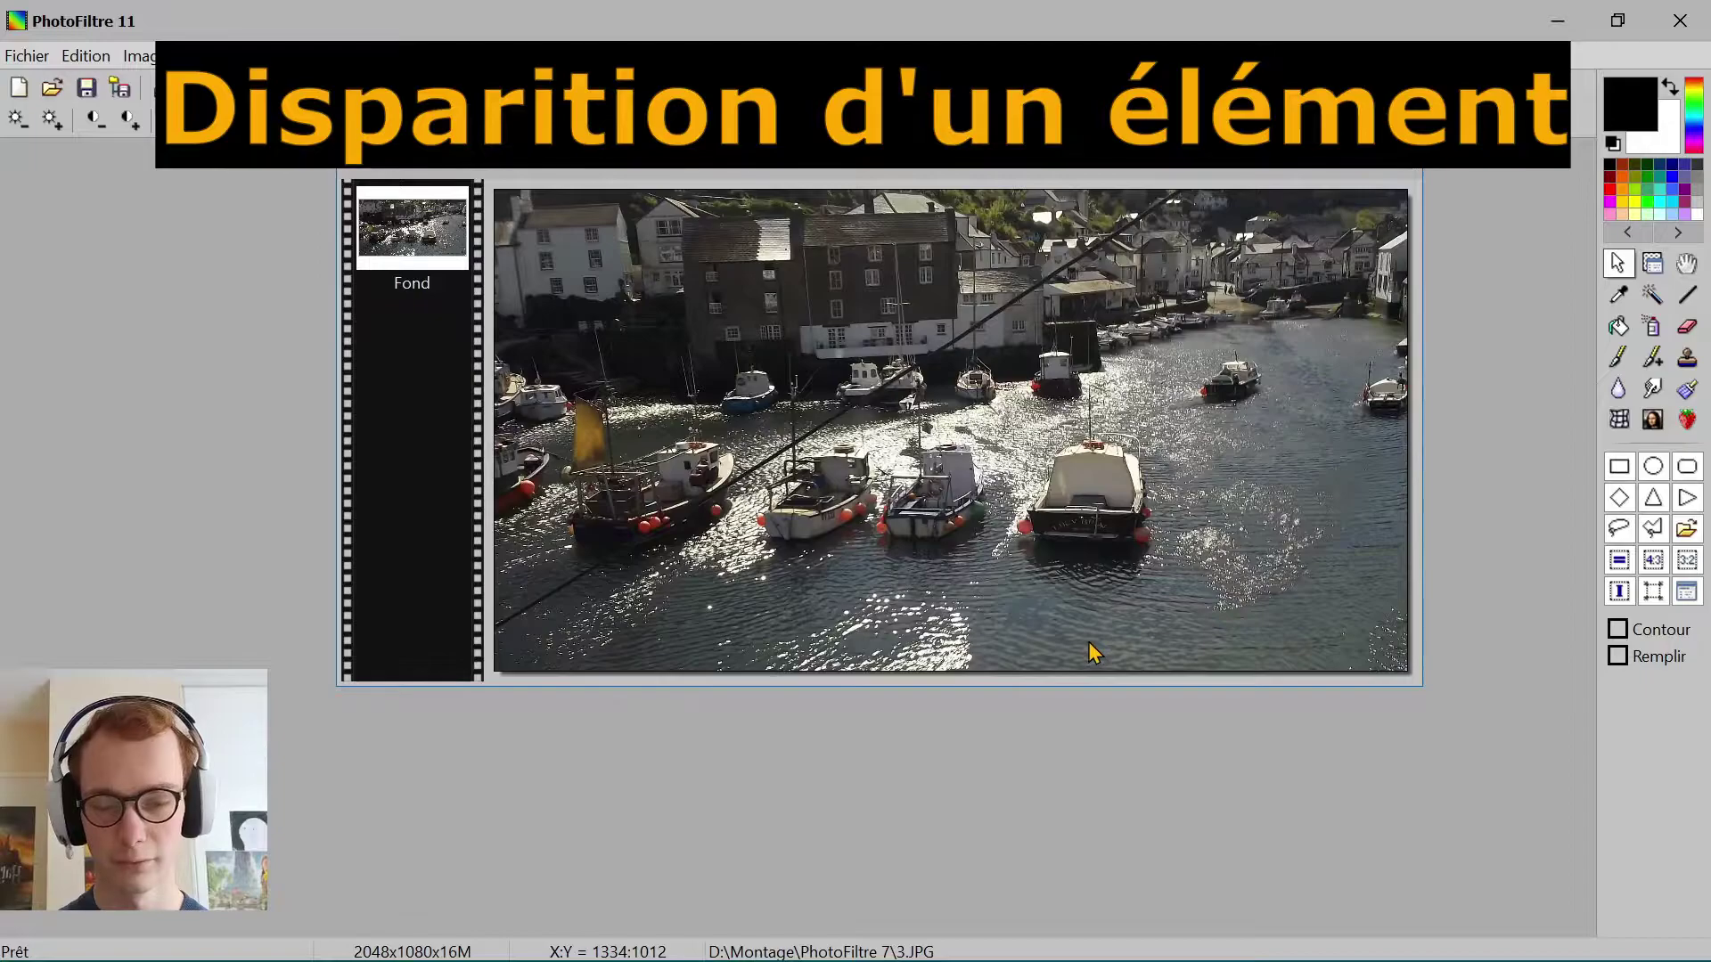
key("ctrl+z")
Step: Try cropping the harbour photo to an upper-left area of about 1544 × 988 px around the moored boats, and undo the crop
left_click_drag(780, 175, 916, 170)
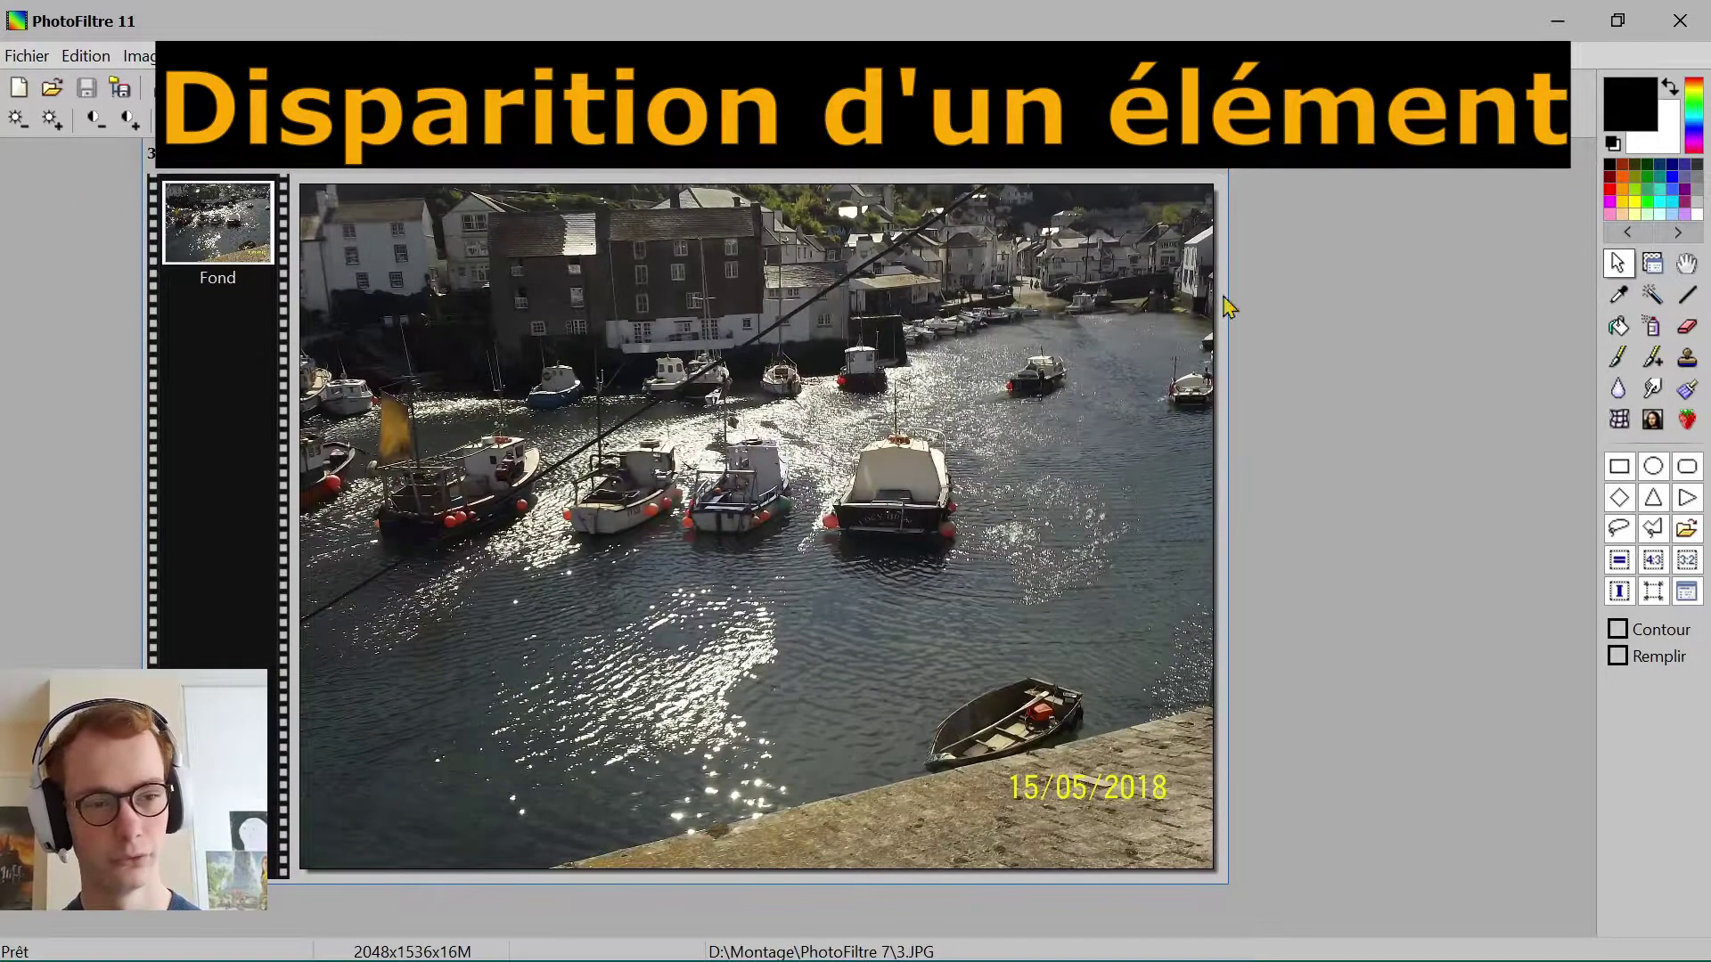
left_click_drag(304, 192, 987, 629)
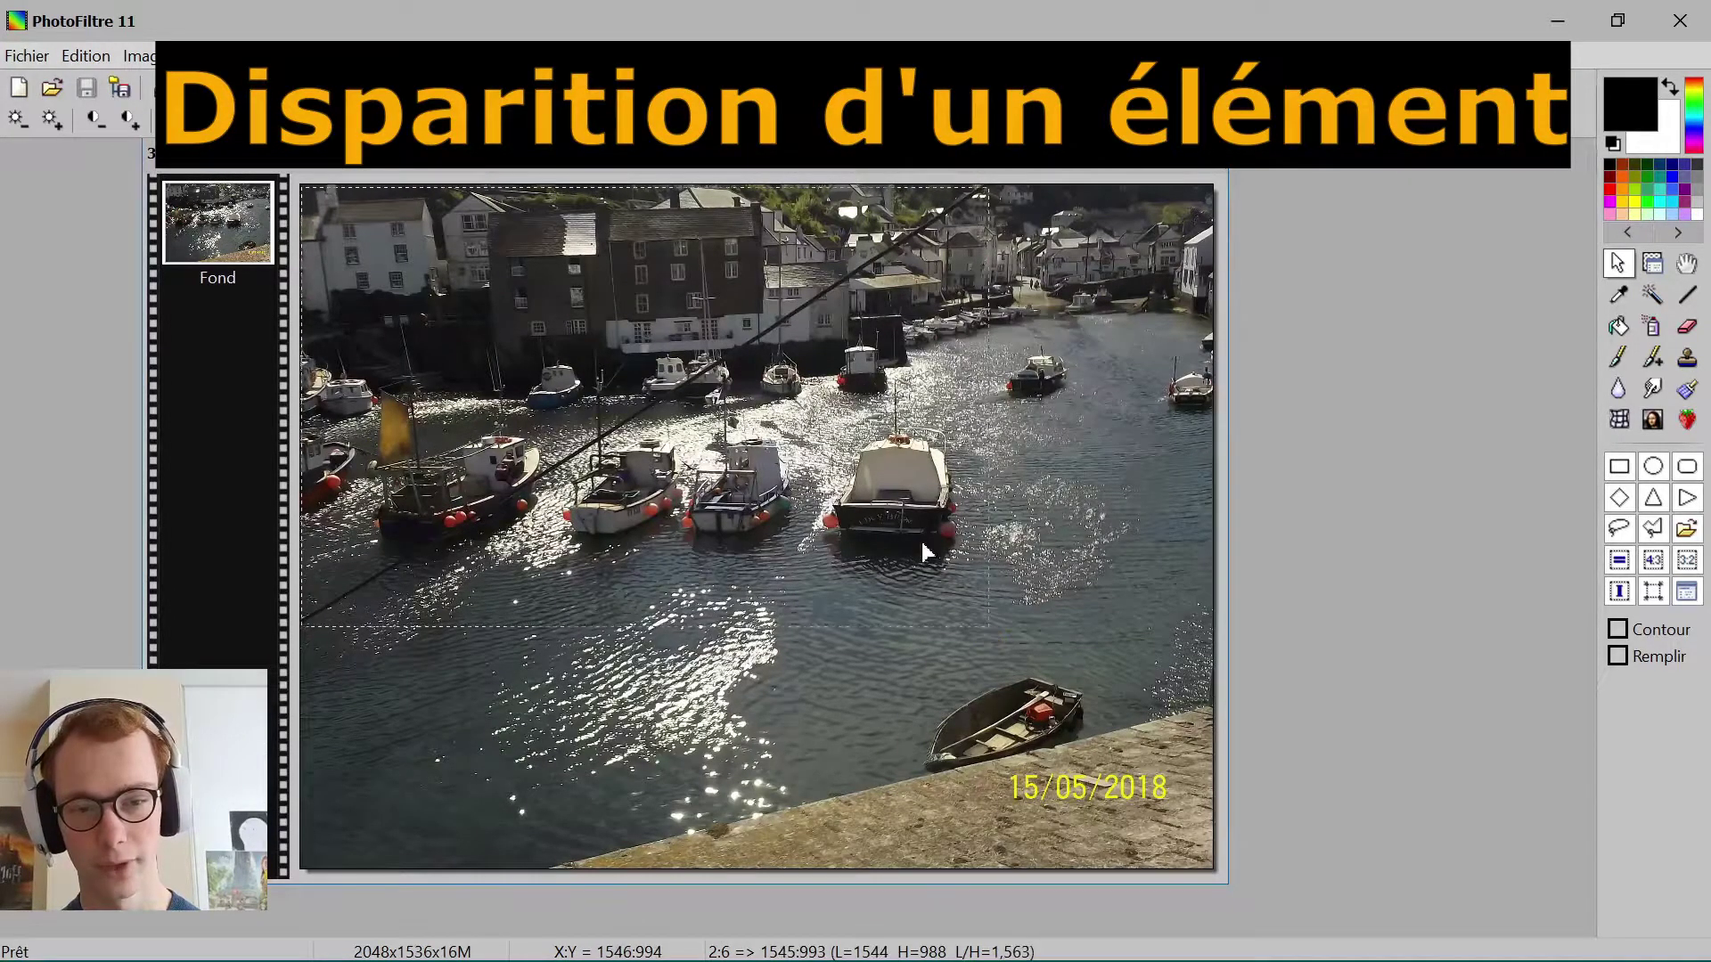
right_click(788, 497)
left_click(874, 76)
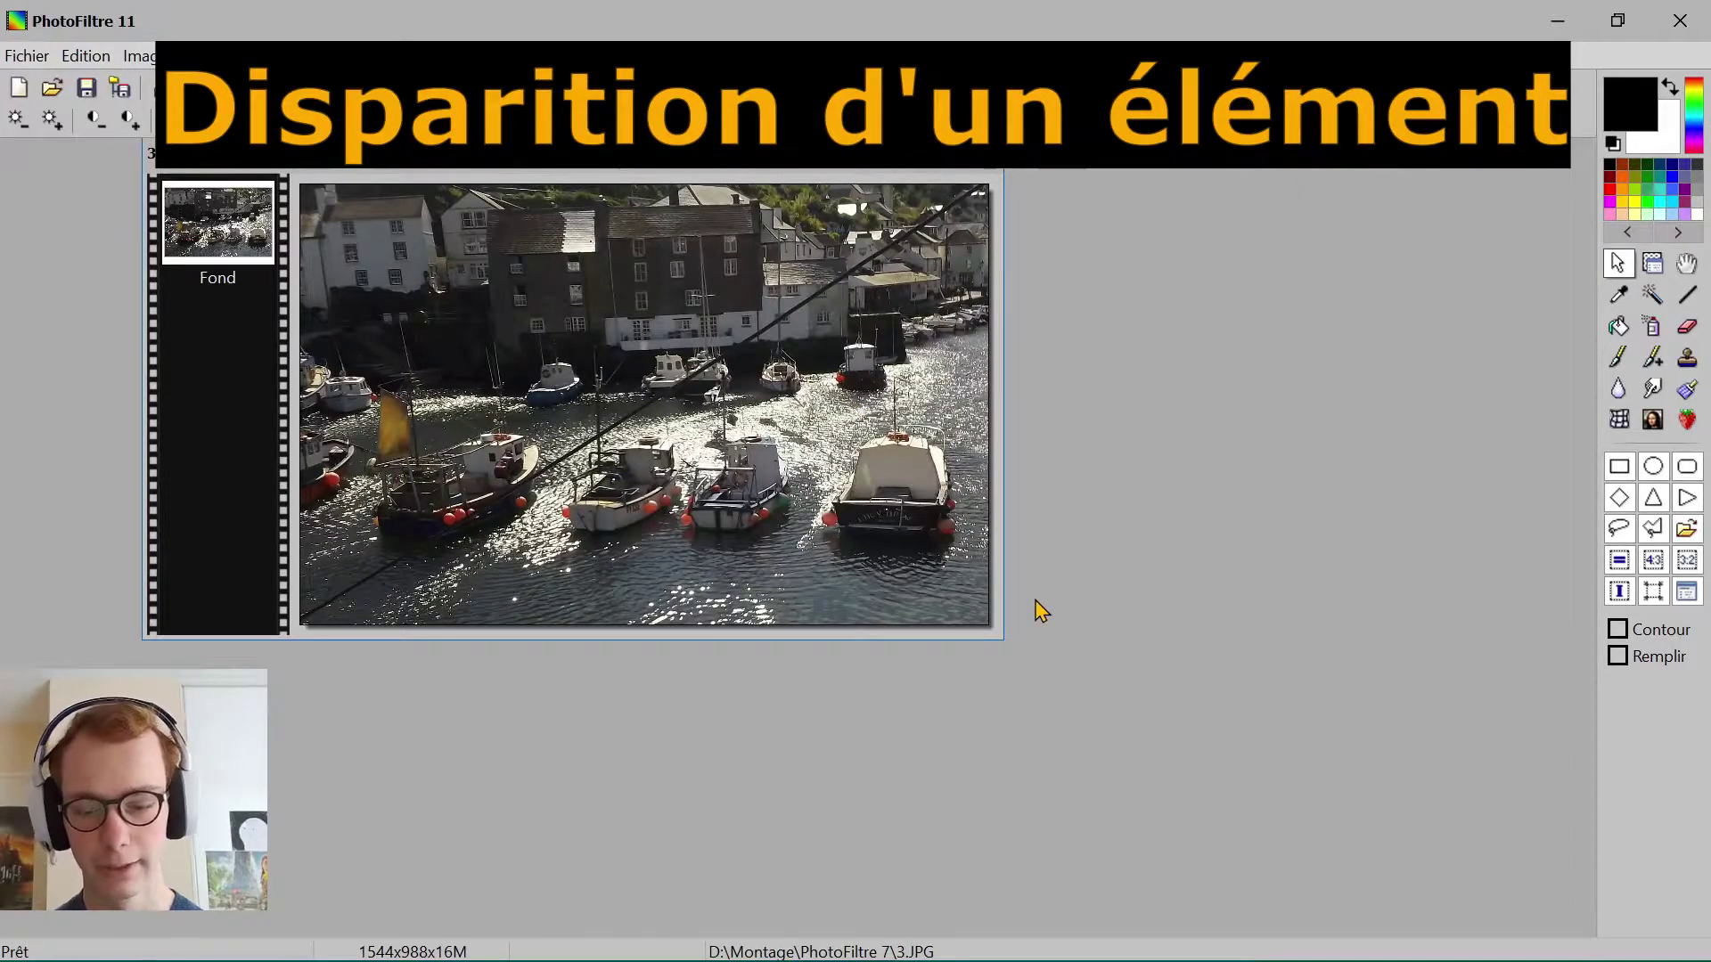
key("ctrl+z")
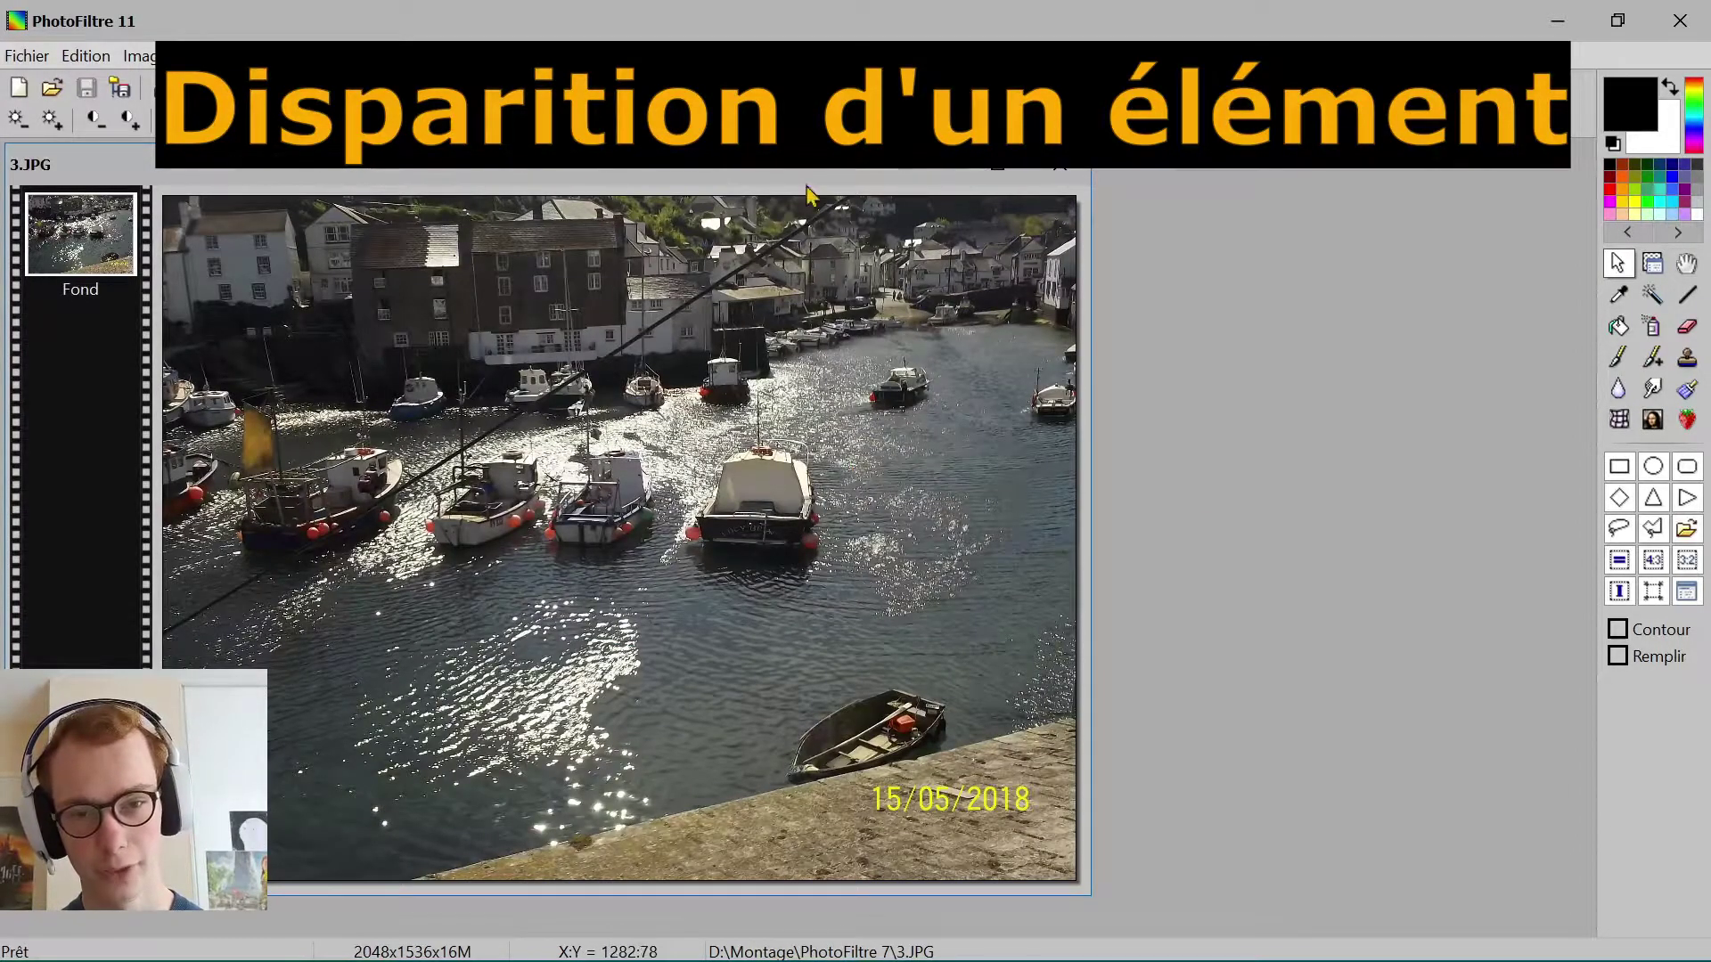
Step: Remove the rowing boat beside the quay by cloning nearby water over it with the clone stamp at radius 70
left_click_drag(901, 179, 1039, 179)
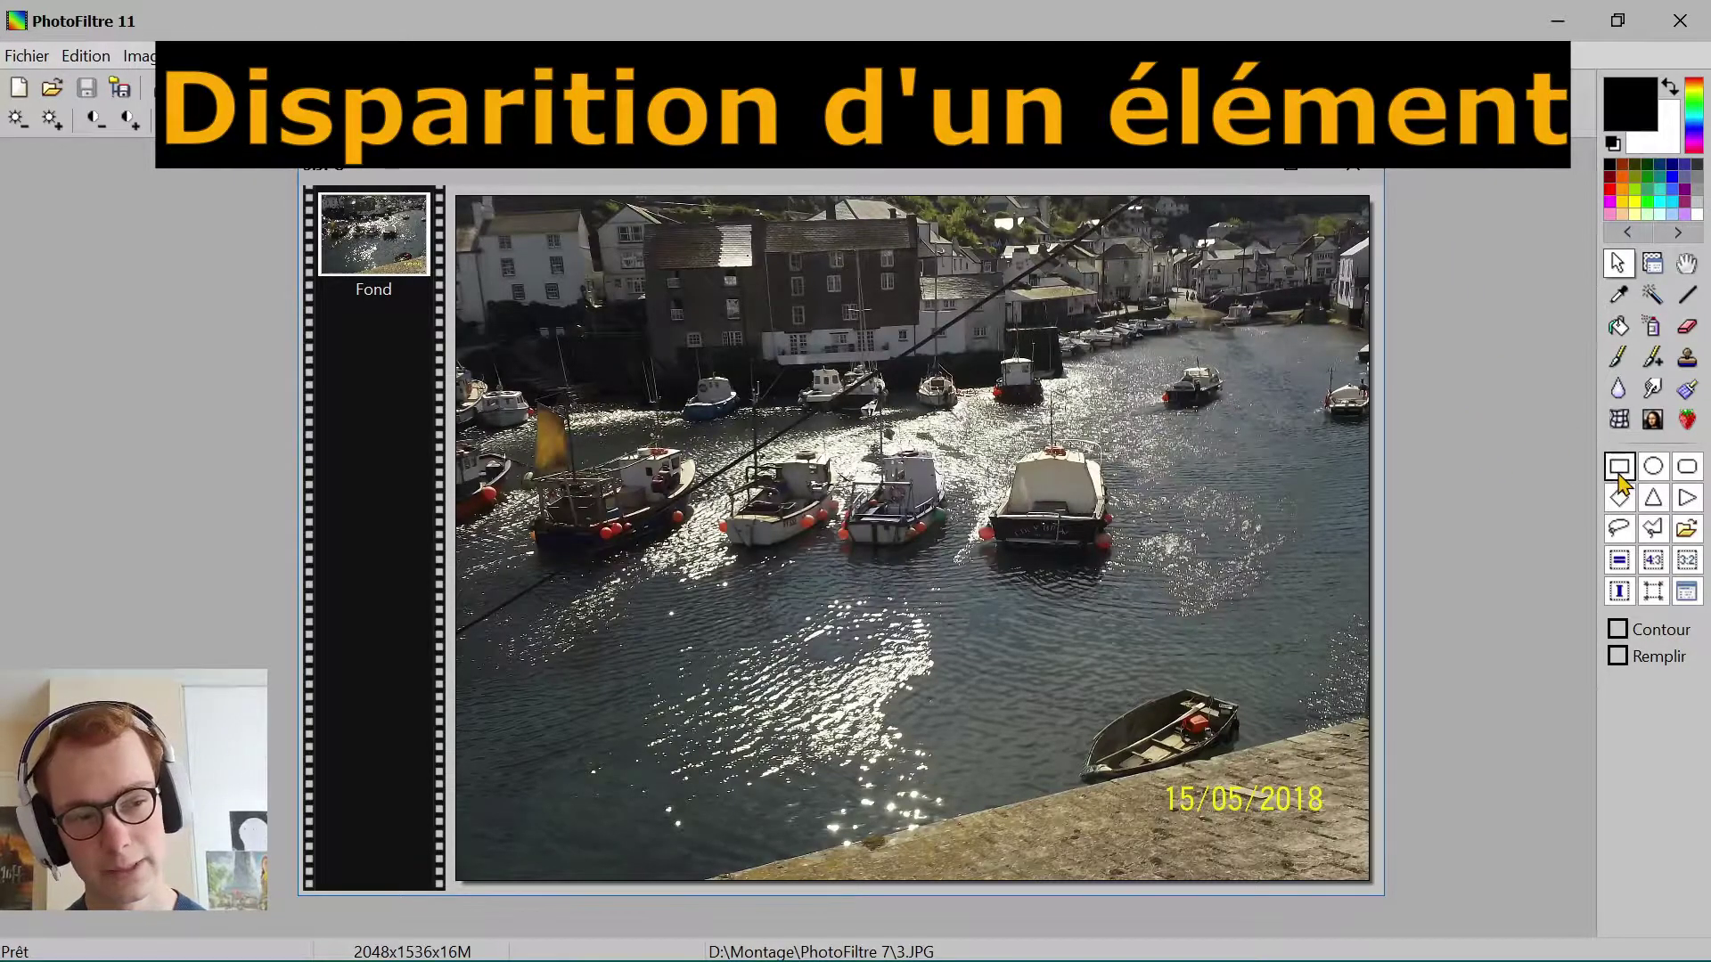
left_click(1684, 368)
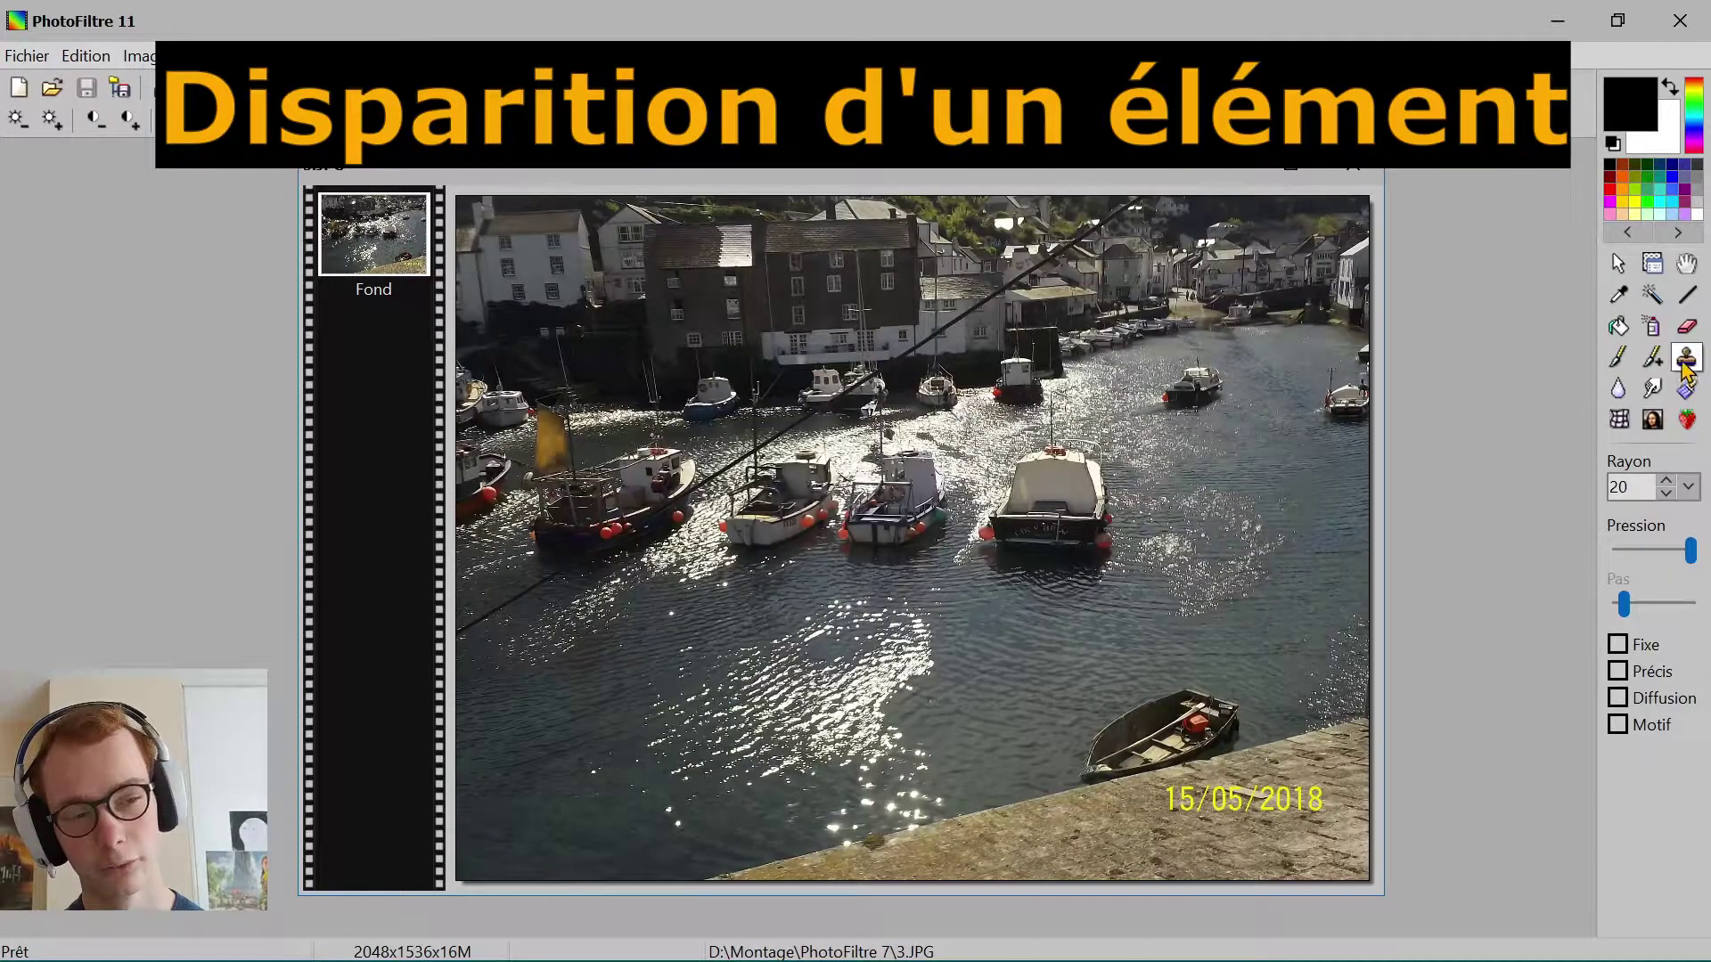
left_click(1622, 487)
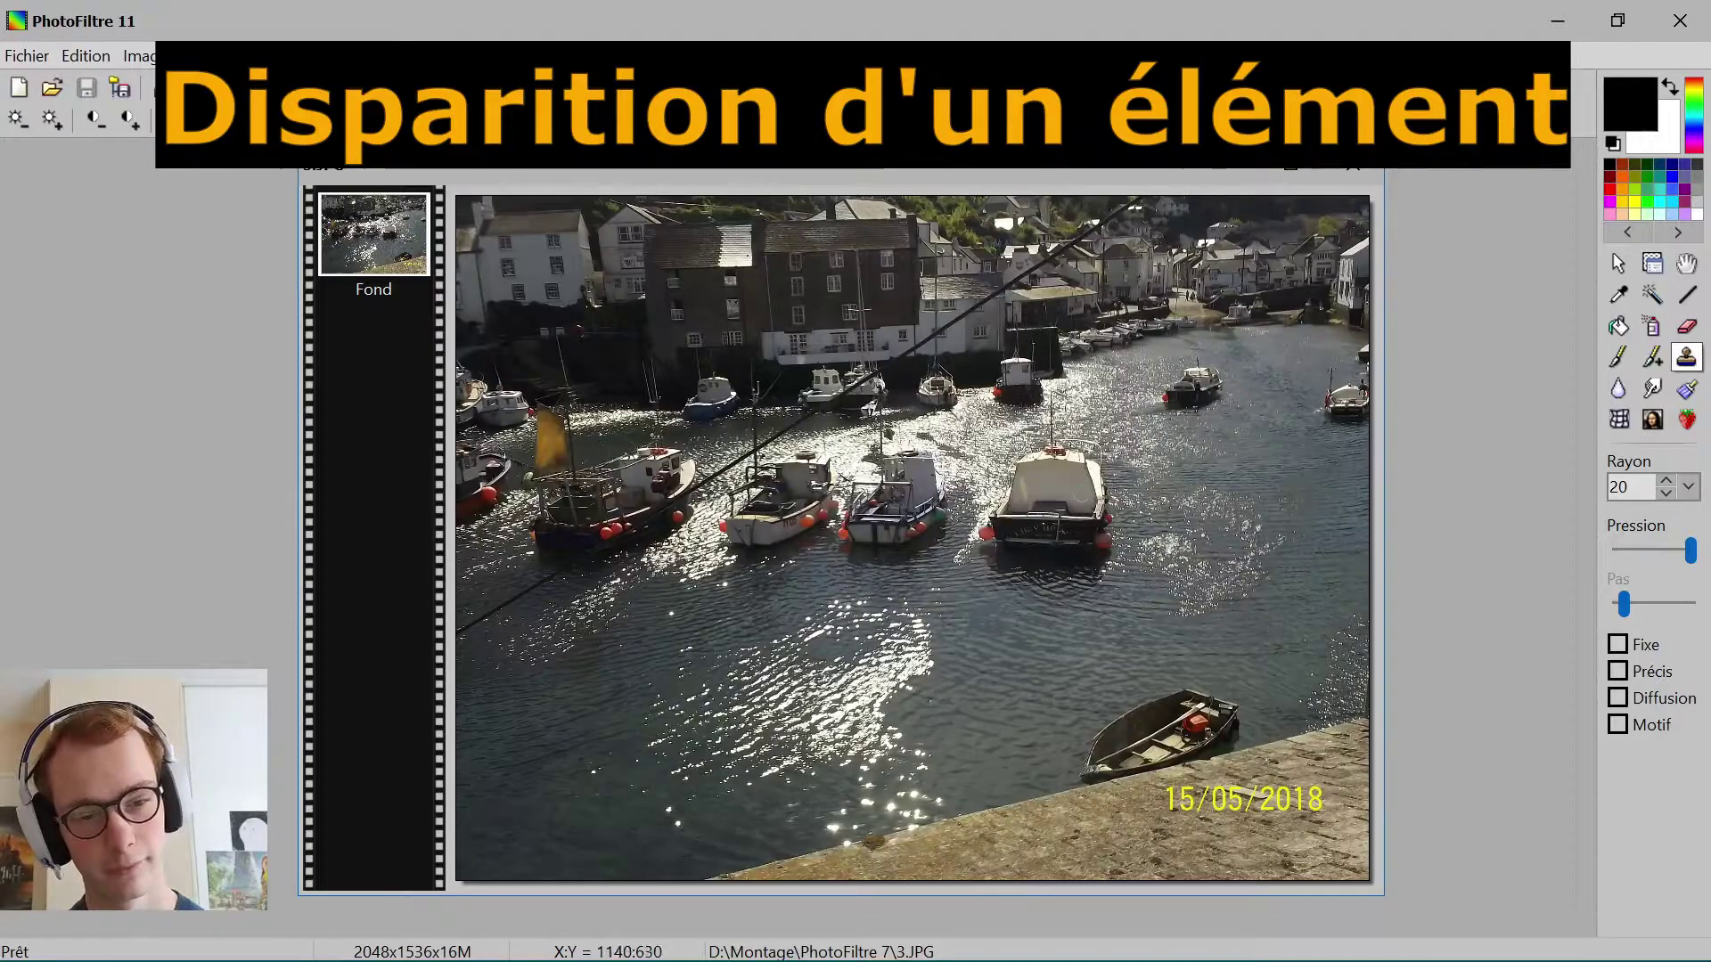
left_click(1691, 502)
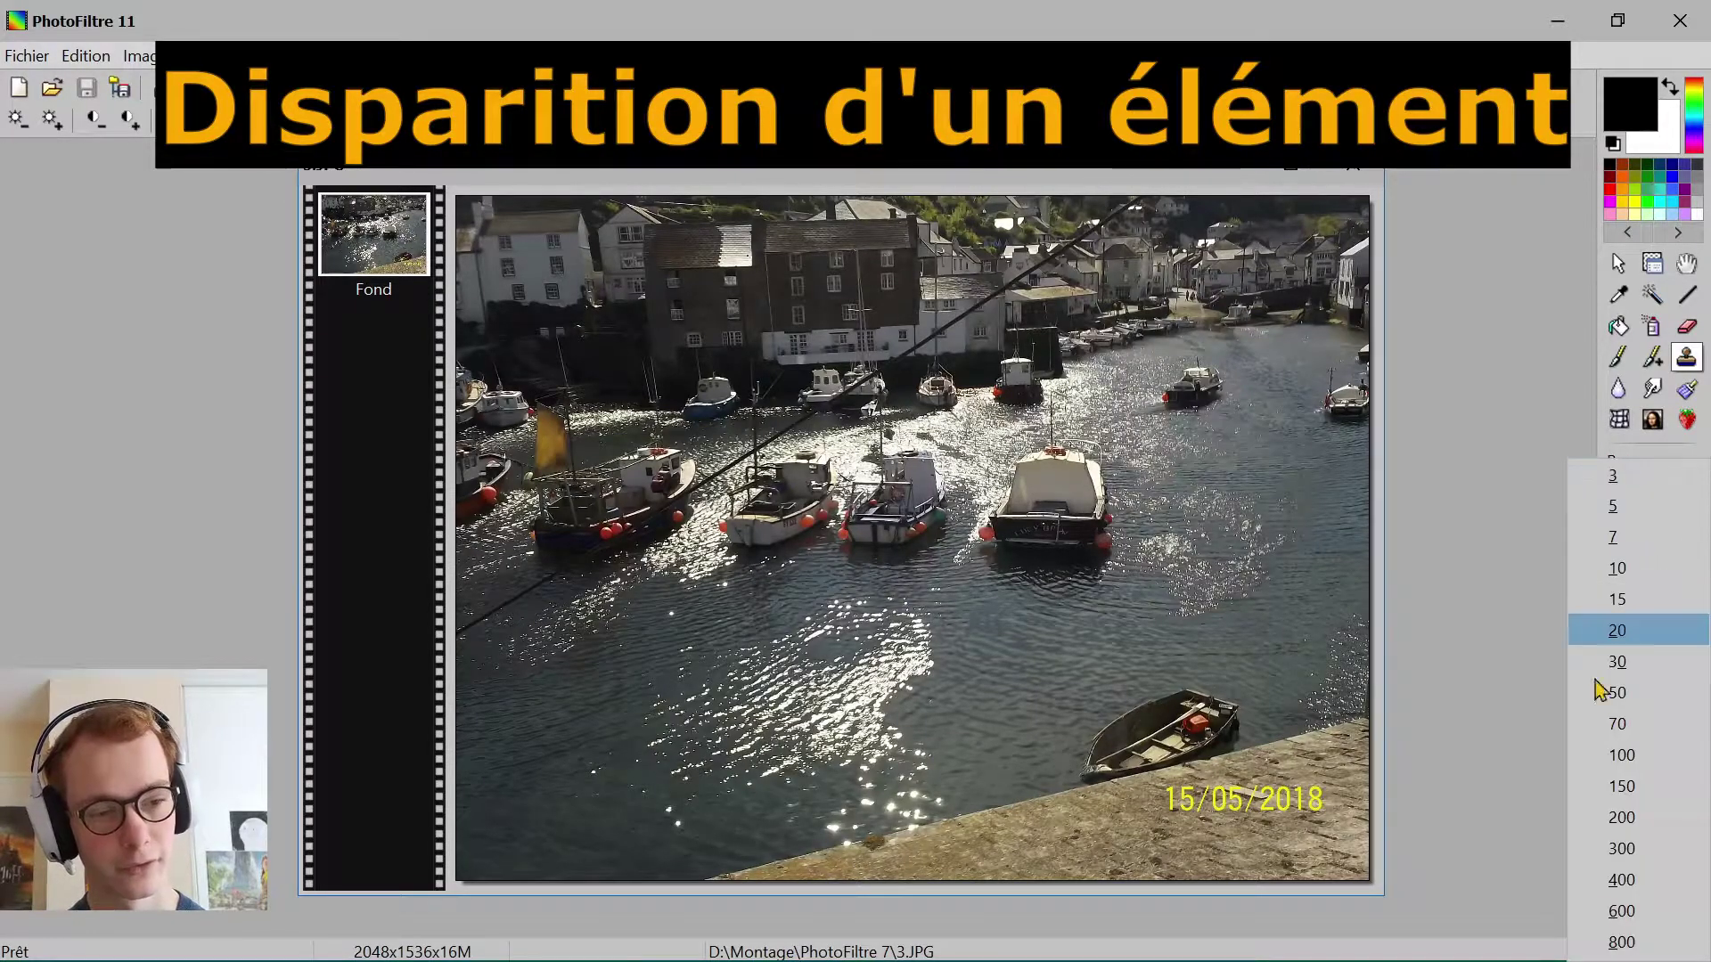
left_click(1604, 723)
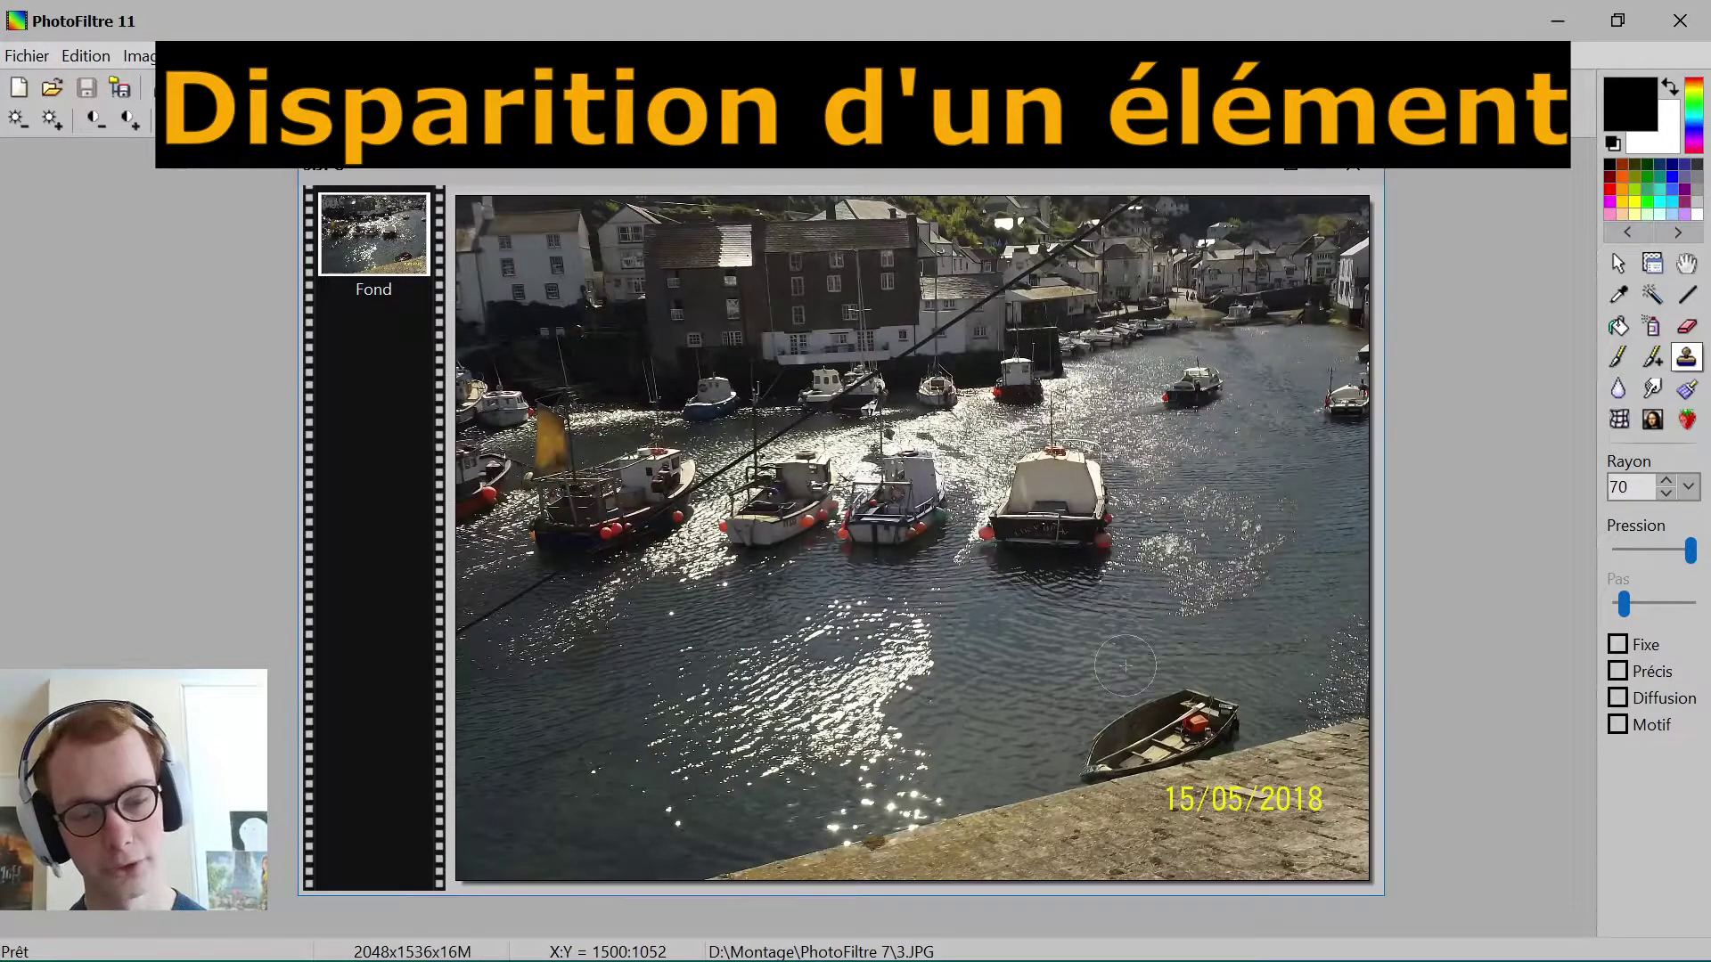
left_click(1144, 731)
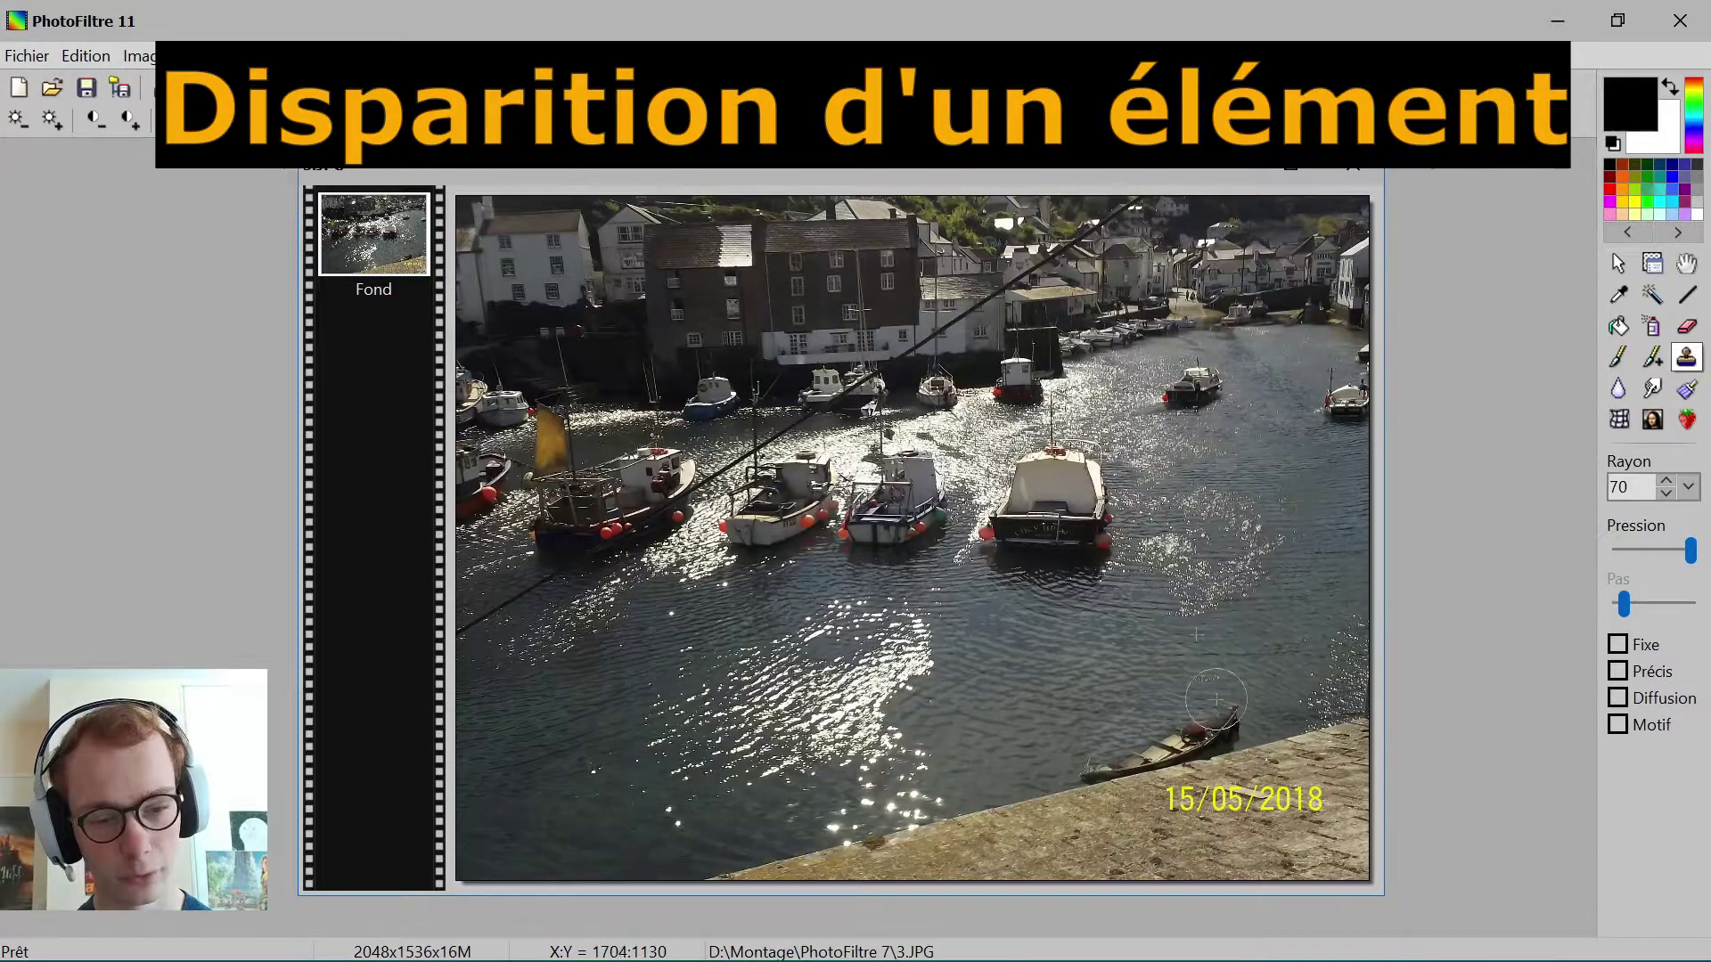
mouse_move(1229, 705)
left_mouse_down()
mouse_move(1098, 771)
mouse_move(1114, 756)
mouse_move(1049, 735)
left_mouse_up()
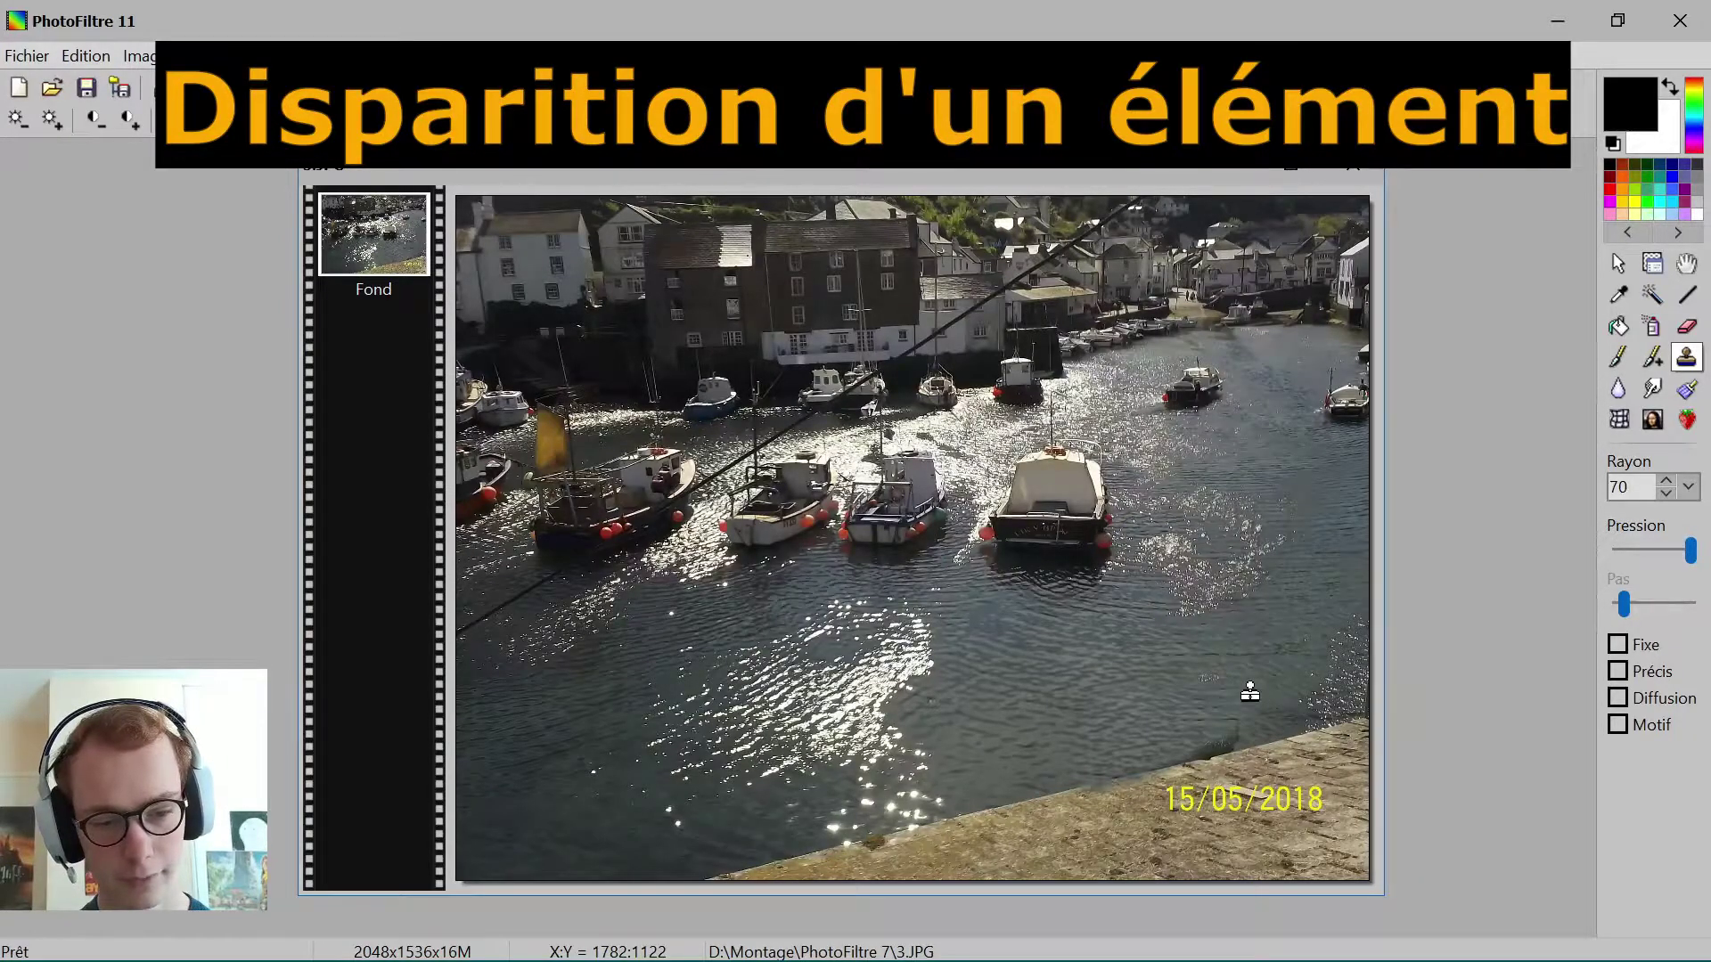
mouse_move(1238, 713)
left_mouse_down()
mouse_move(1217, 754)
mouse_move(1109, 755)
mouse_move(1064, 731)
left_mouse_up()
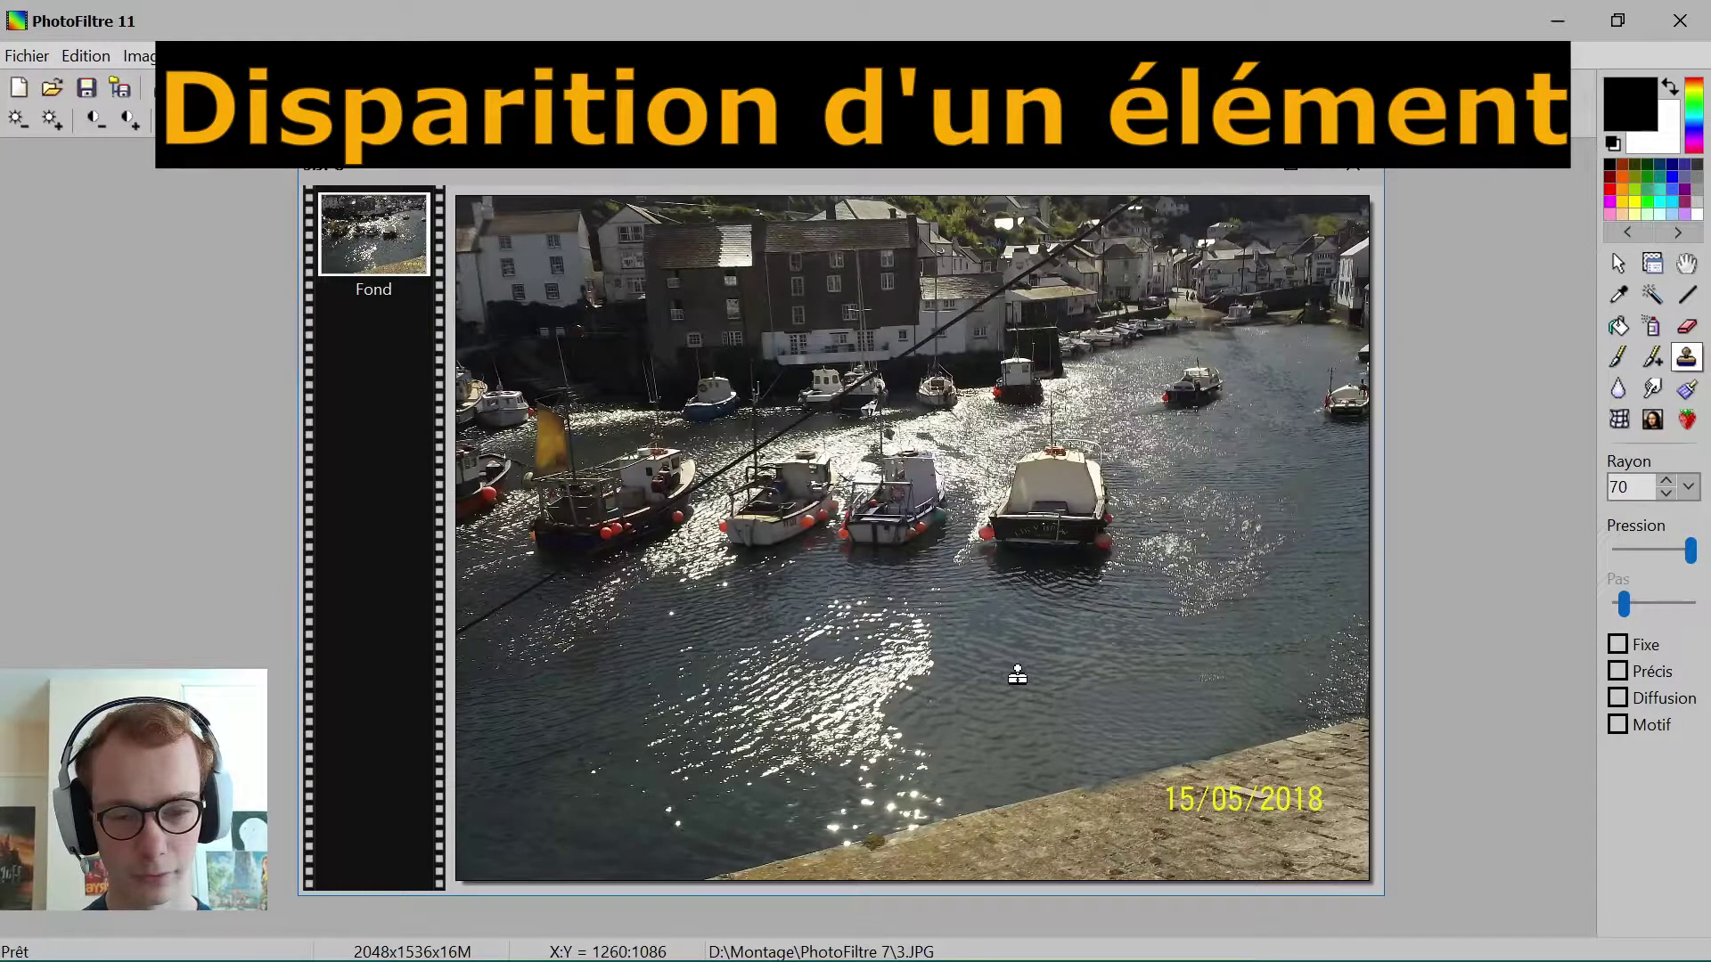
left_click(1060, 667, "ctrl")
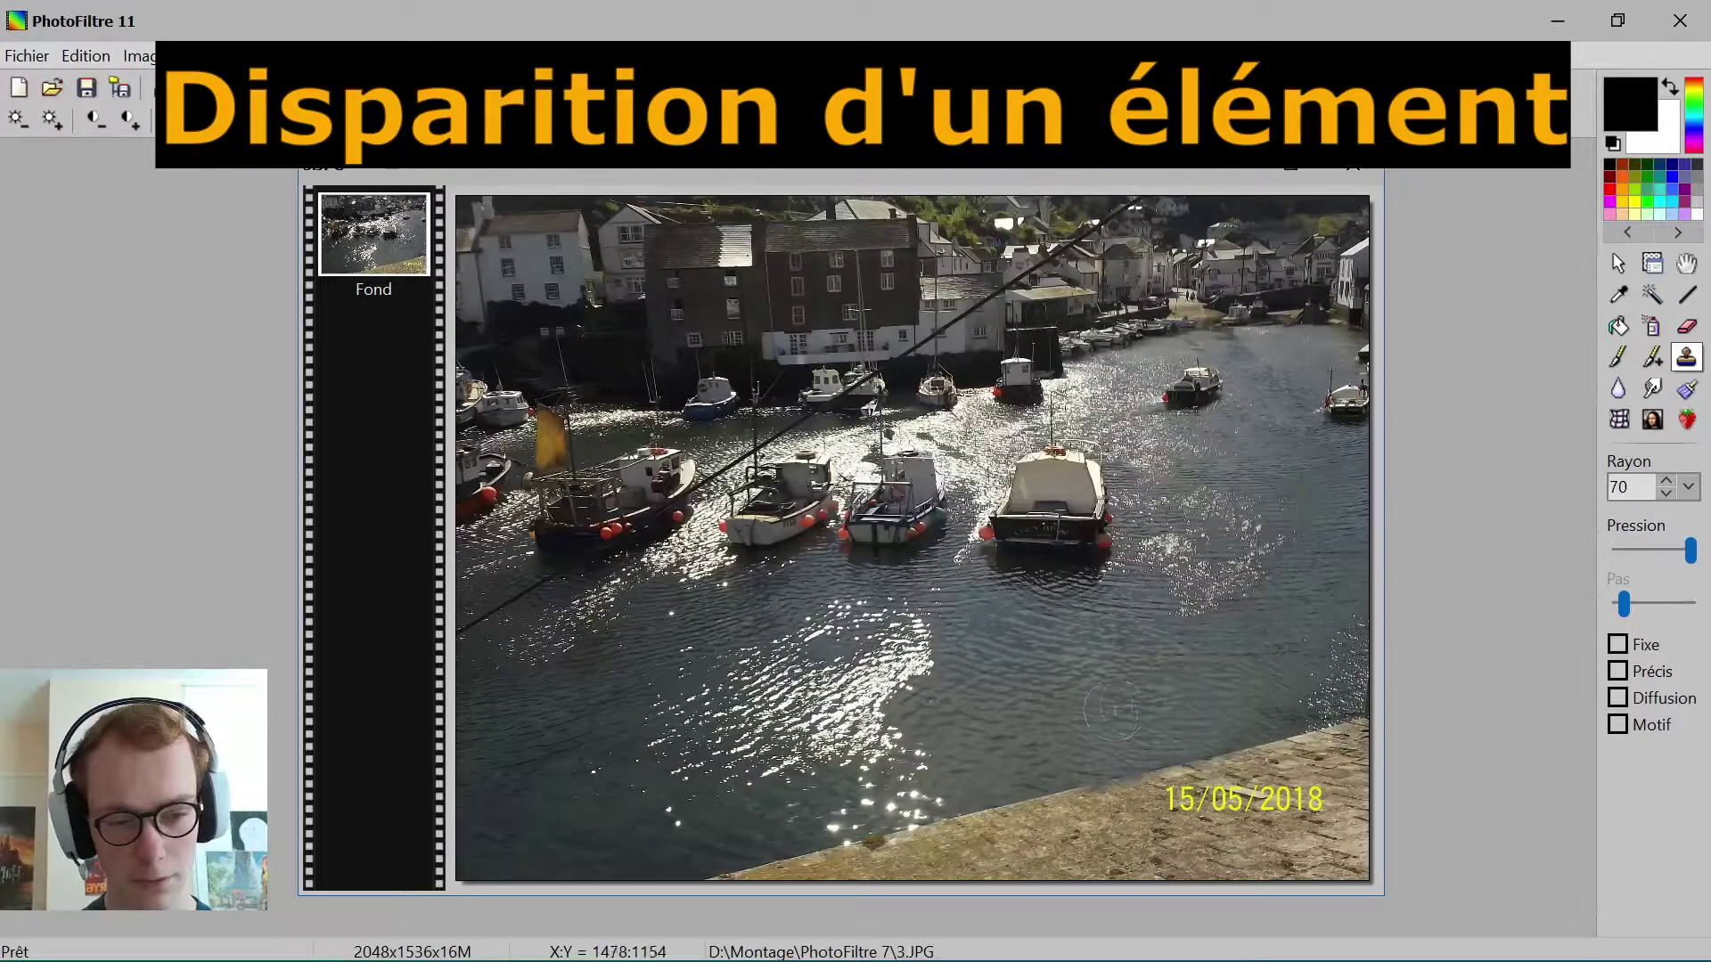
Step: Examine the retouched water and quay edge up close and in full view for traces of the removed boat
scroll(1158, 704, "up", 1)
scroll(1167, 713, "up", 1)
scroll(1145, 704, "up", 3)
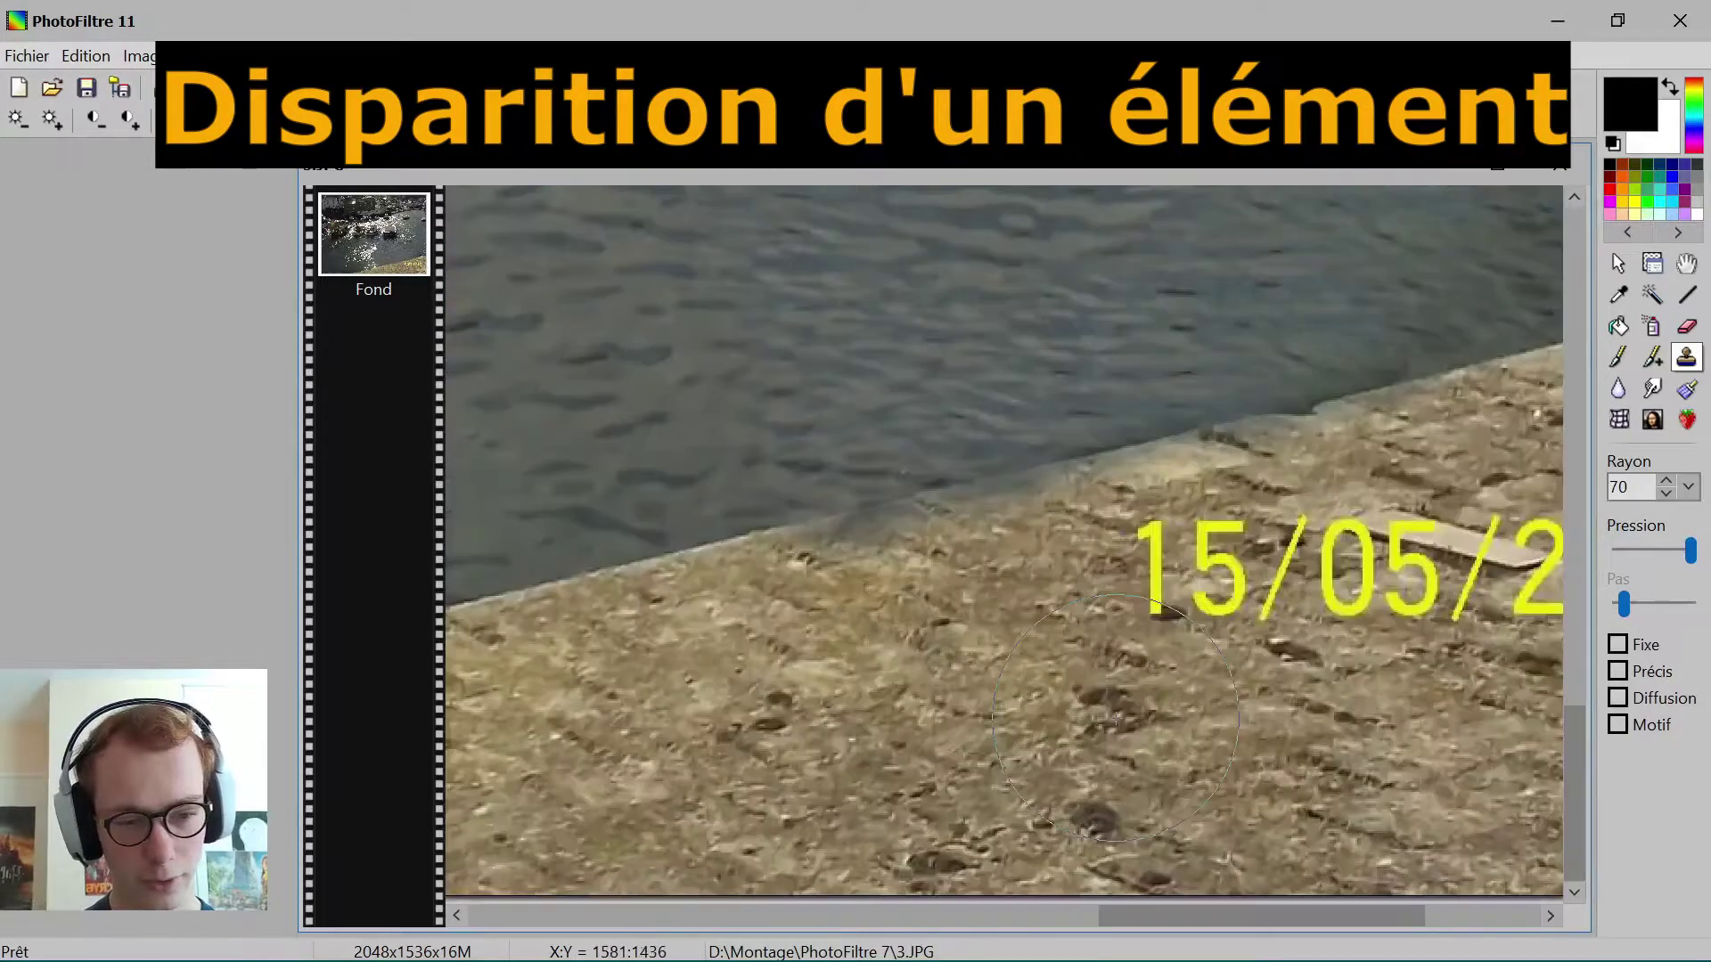
scroll(936, 472, "down", 3)
scroll(1025, 606, "down", 3)
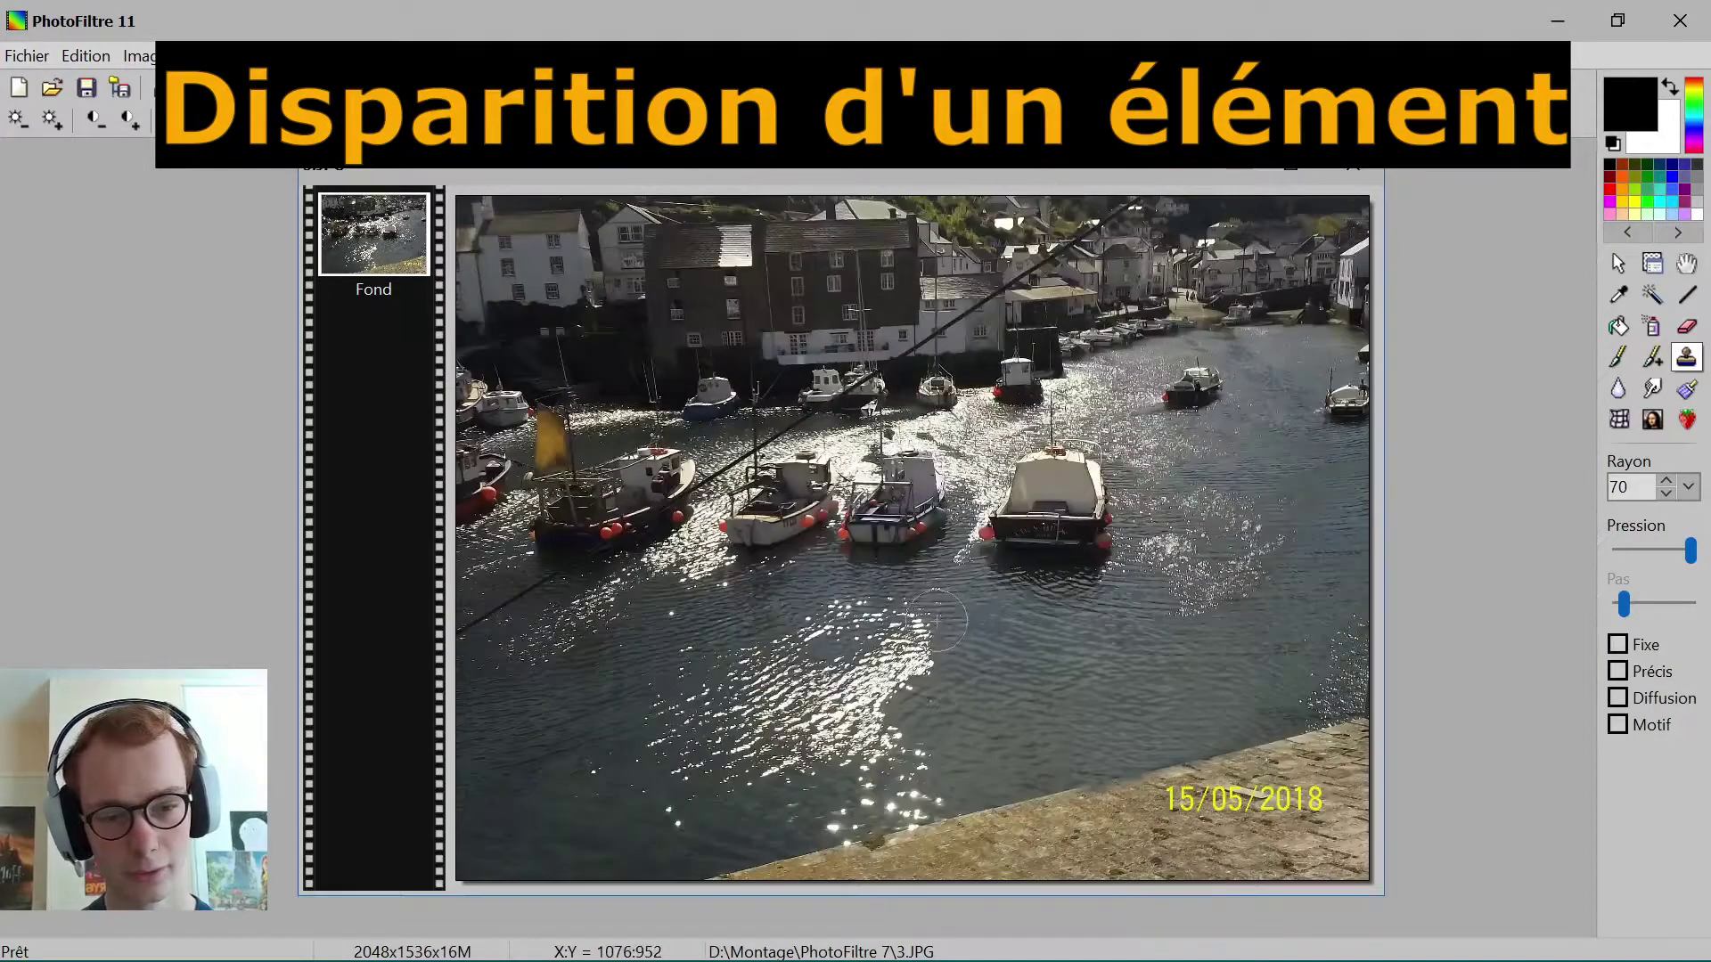
scroll(849, 680, "up", 2)
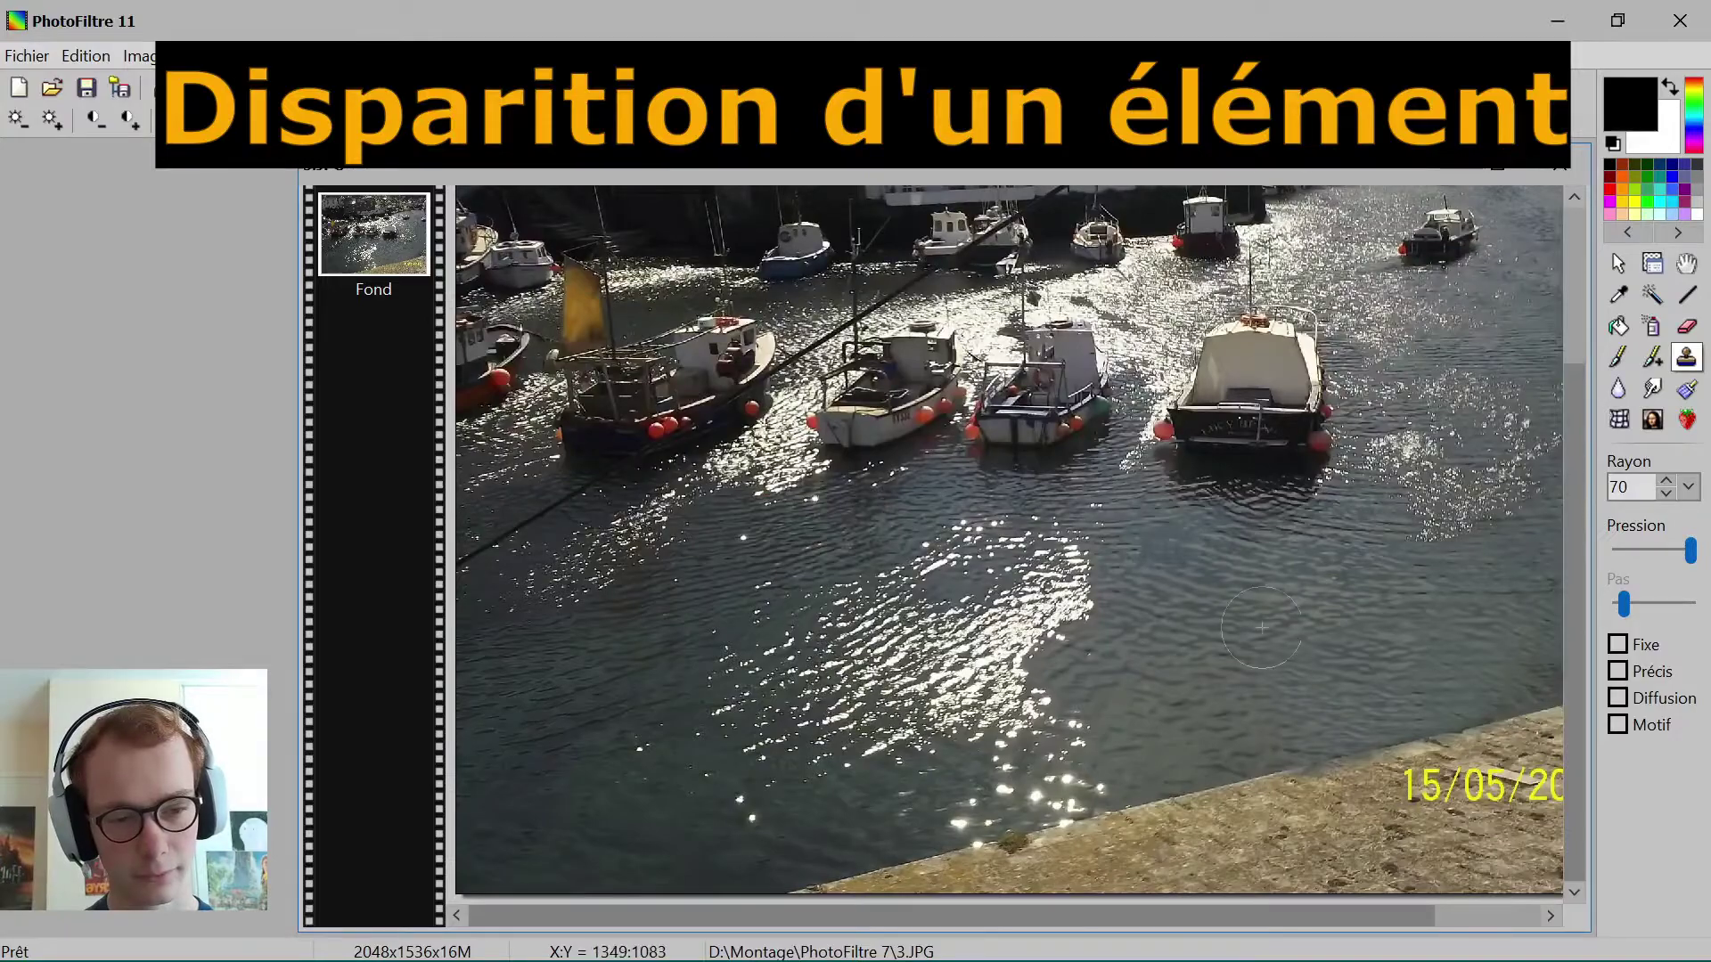
scroll(1060, 628, "up", 2)
scroll(1278, 579, "down", 2)
scroll(1249, 557, "down", 2)
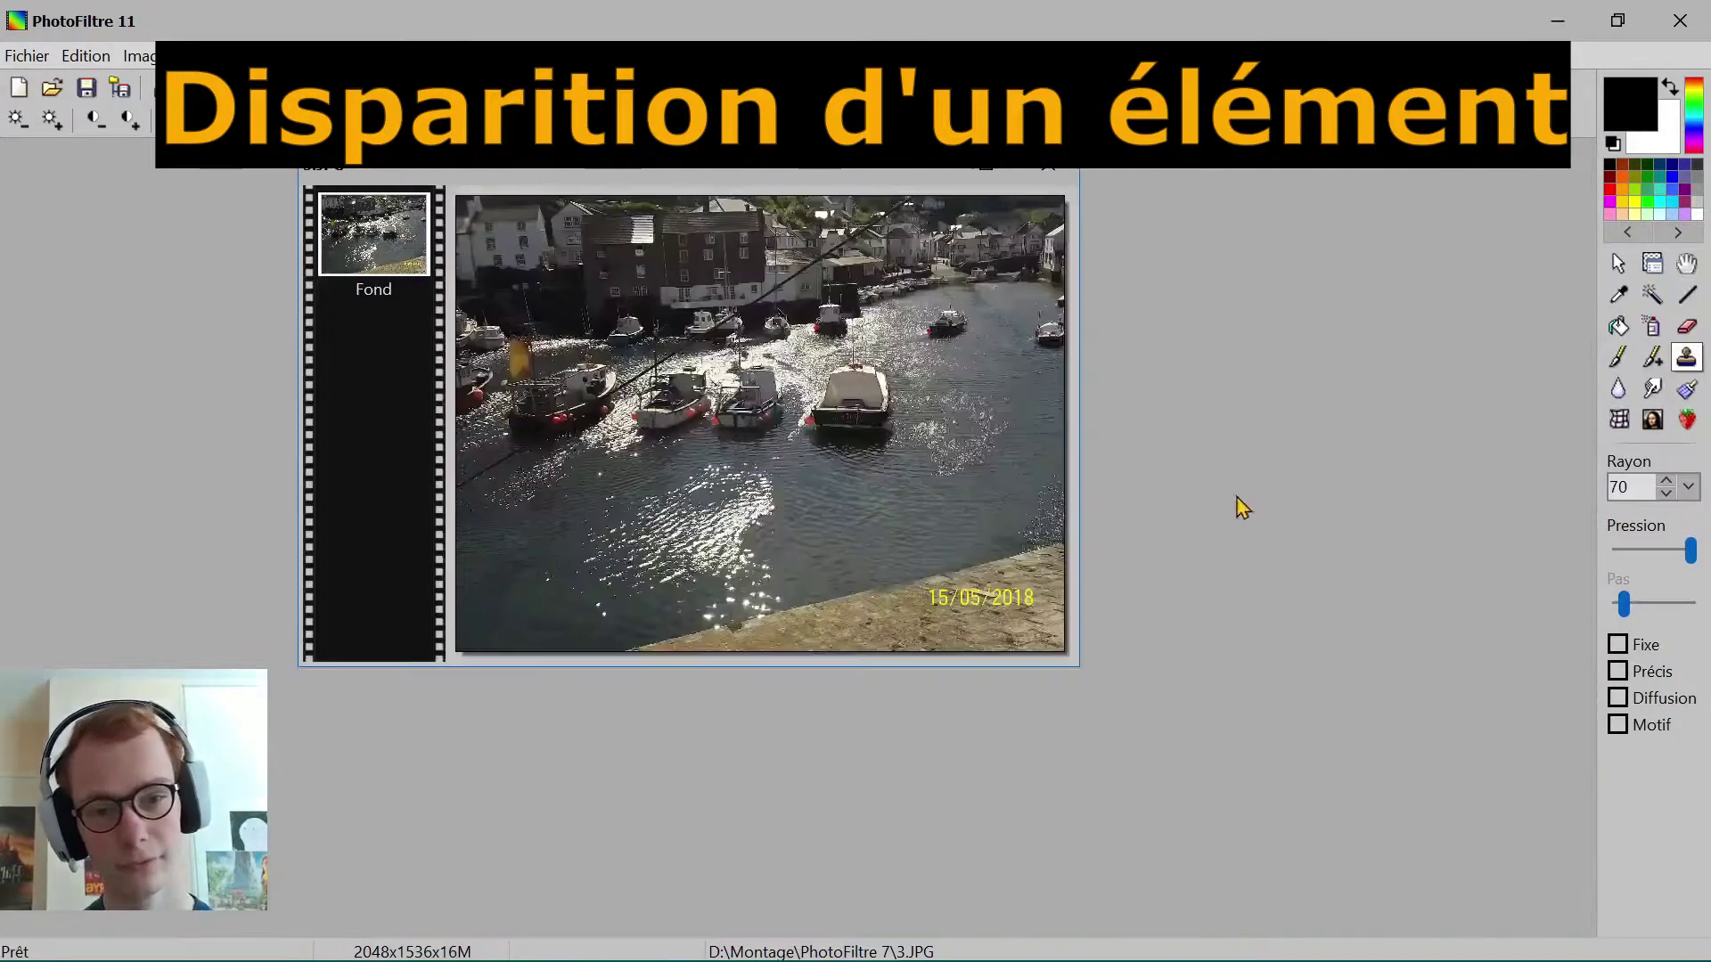
scroll(1234, 500, "up", 1)
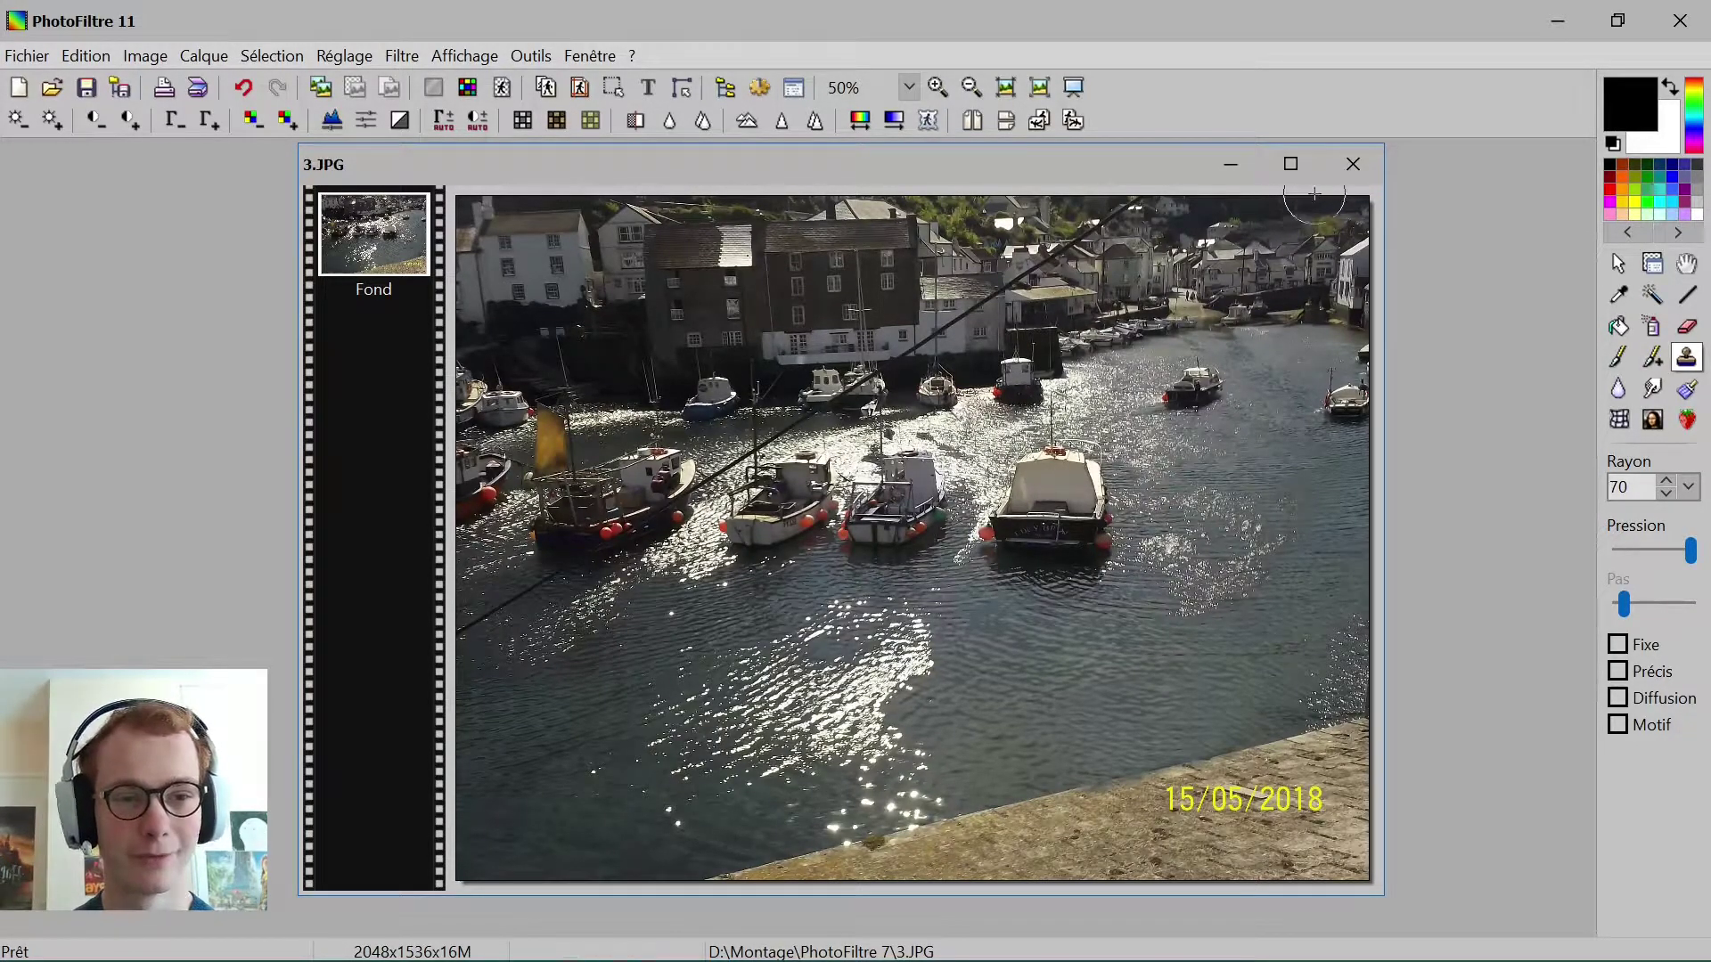
Step: Close 3.JPG without saving its changes
left_click(1352, 166)
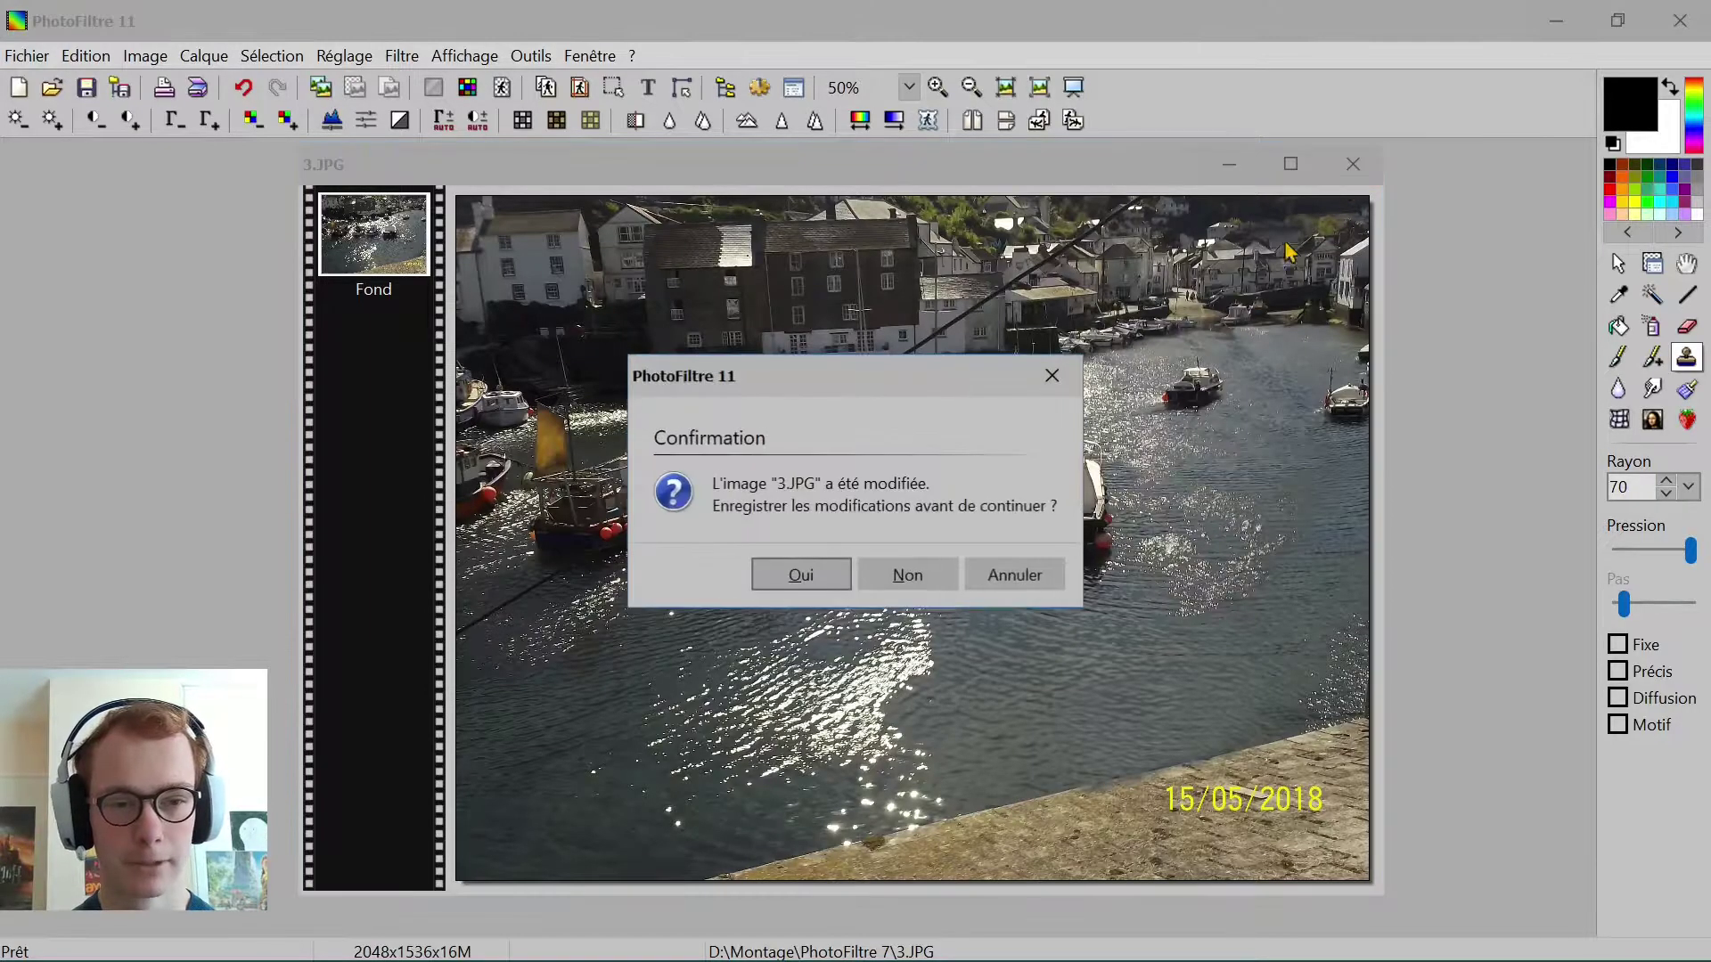
left_click(905, 576)
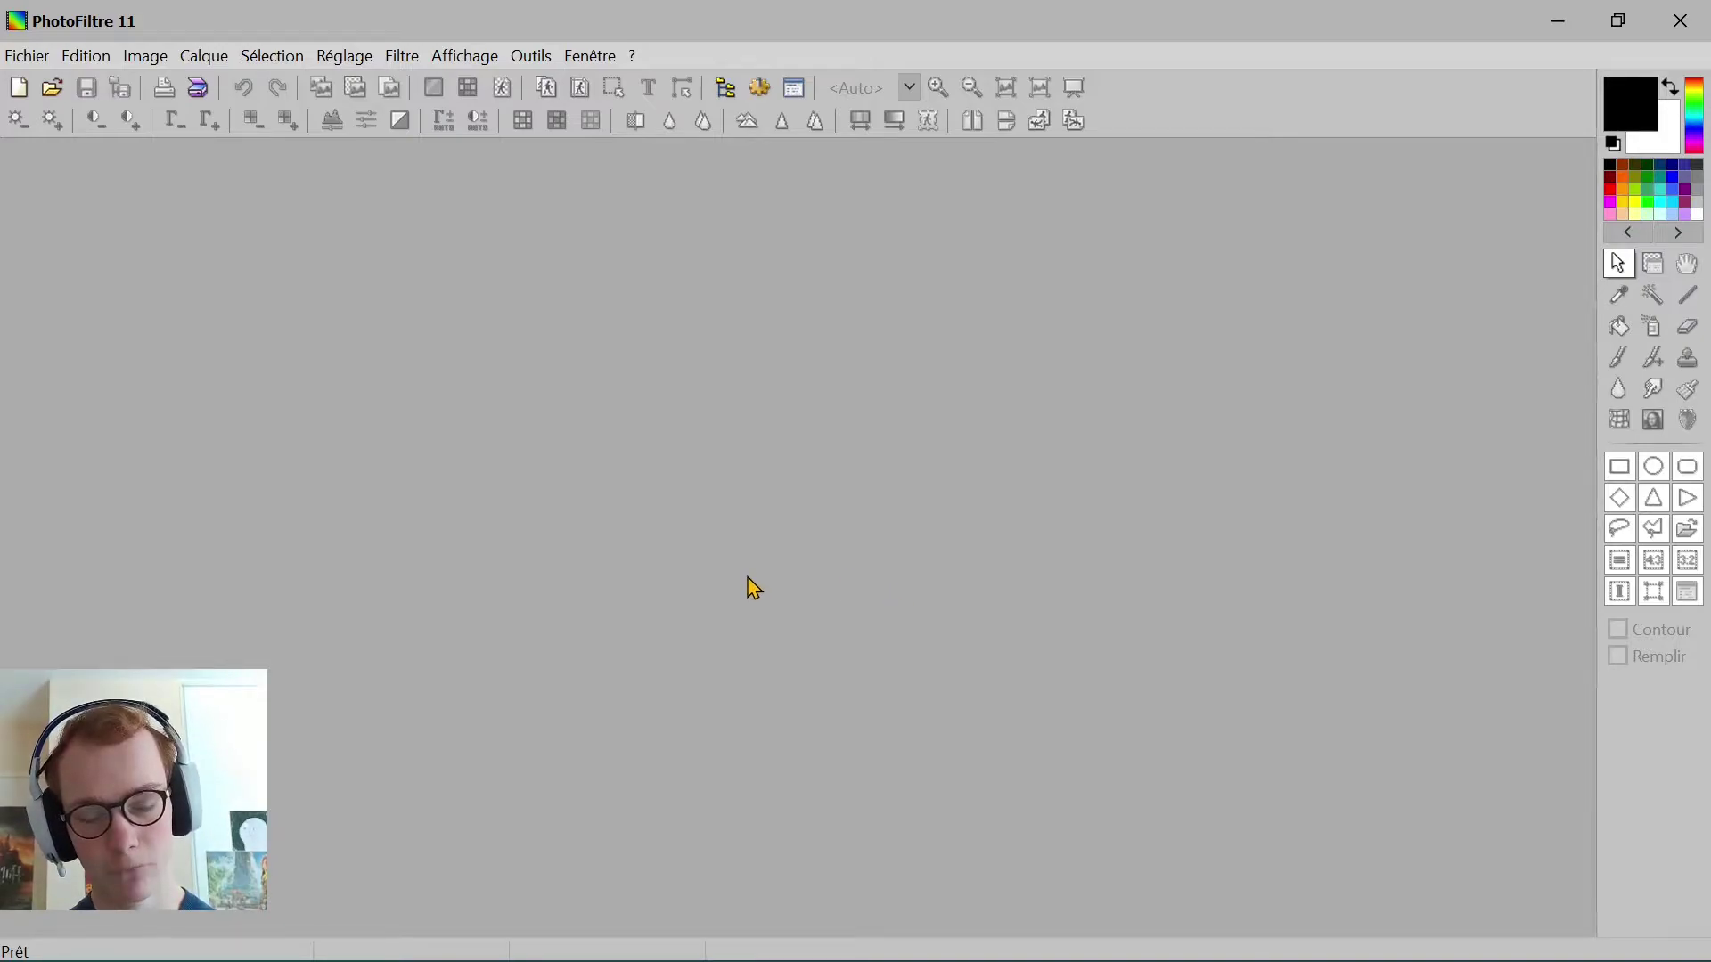
Step: Preview the car photo 5.jpg from the PhotoFiltre 7 folder in File Explorer, and open it in PhotoFiltre
mouse_move(709, 932)
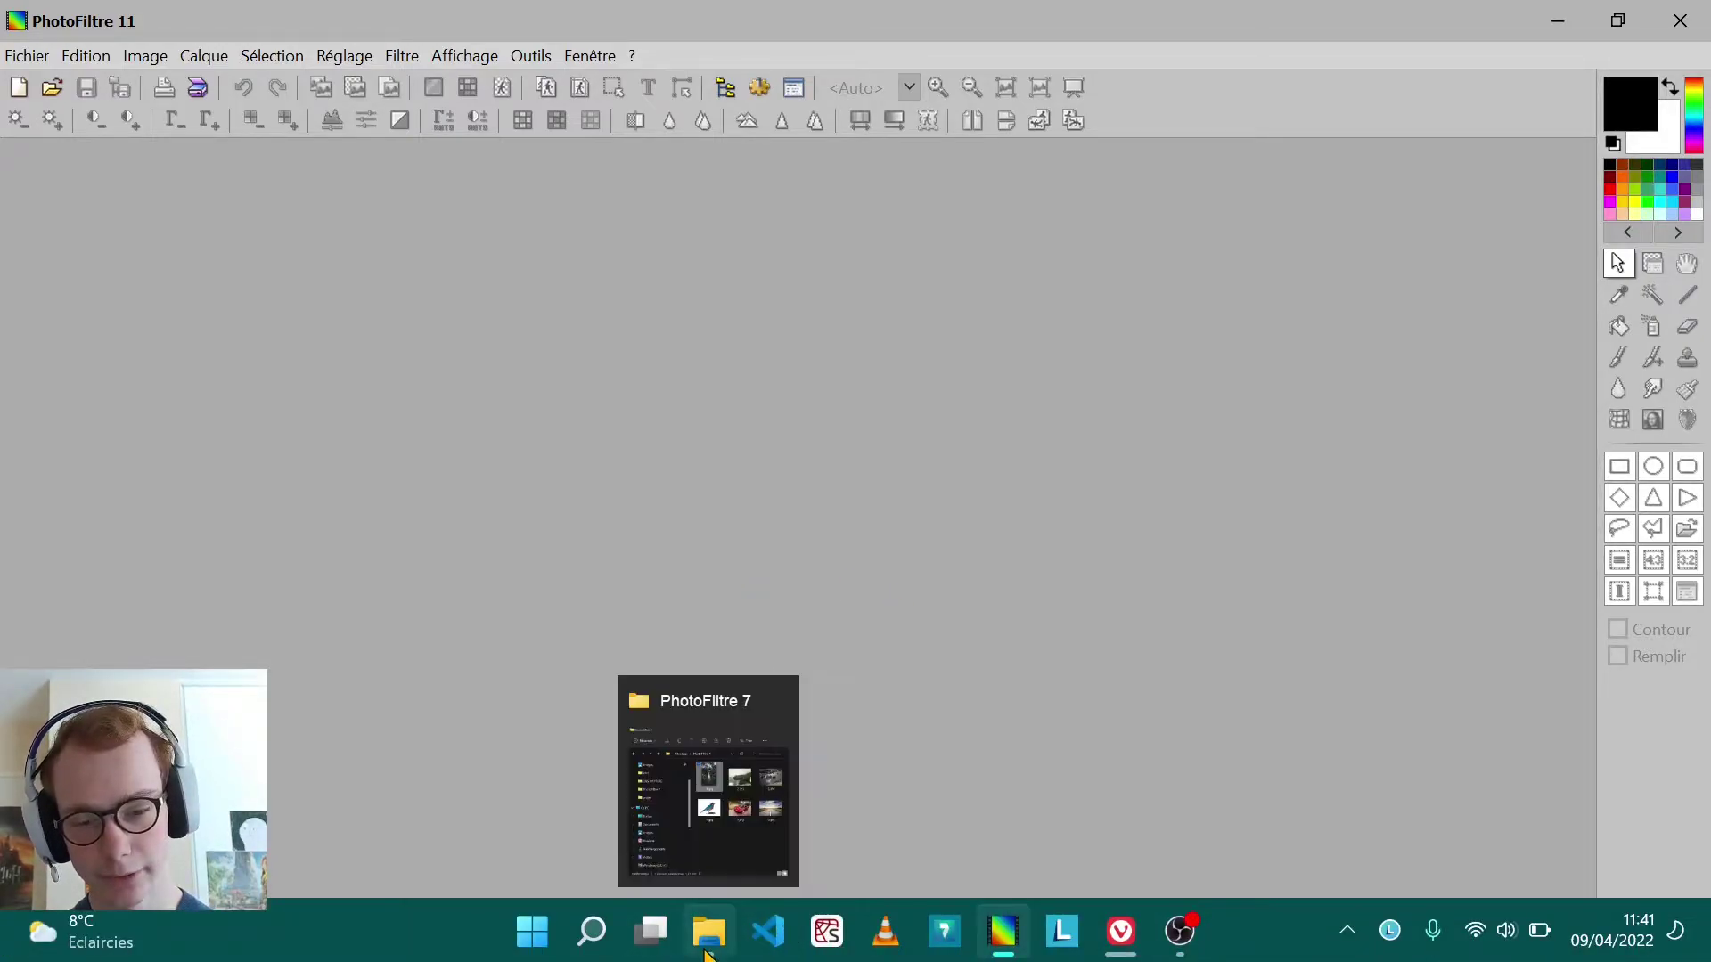
left_click(714, 831)
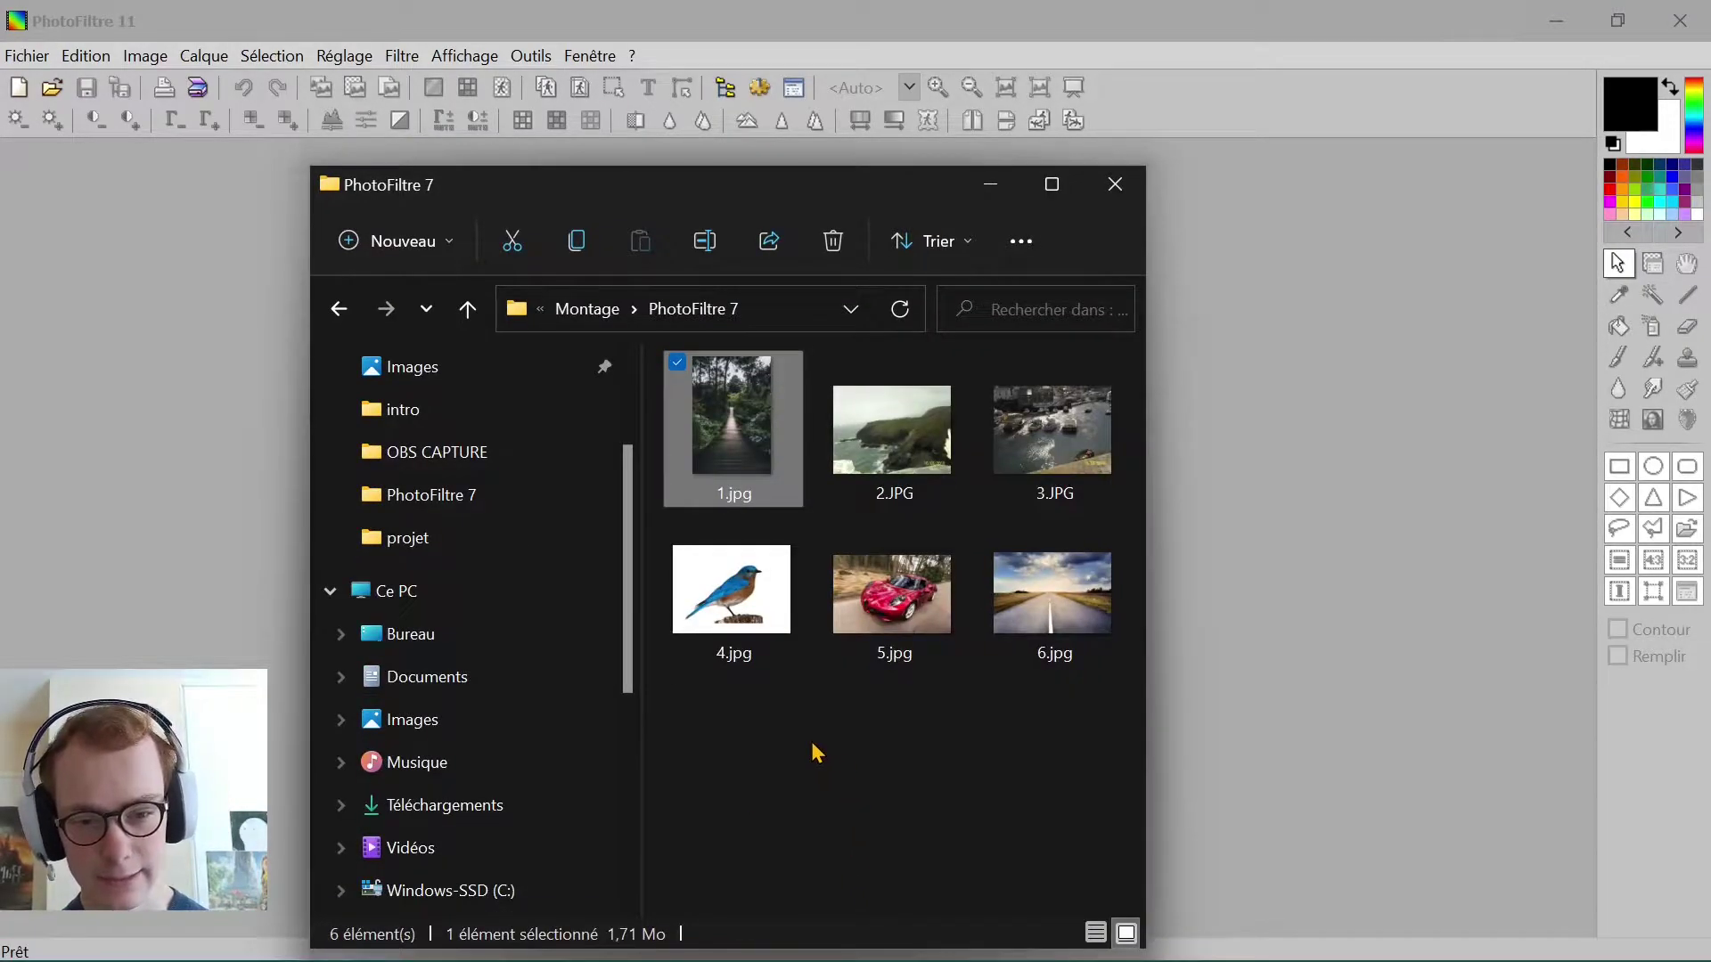
left_click_drag(874, 633, 831, 670)
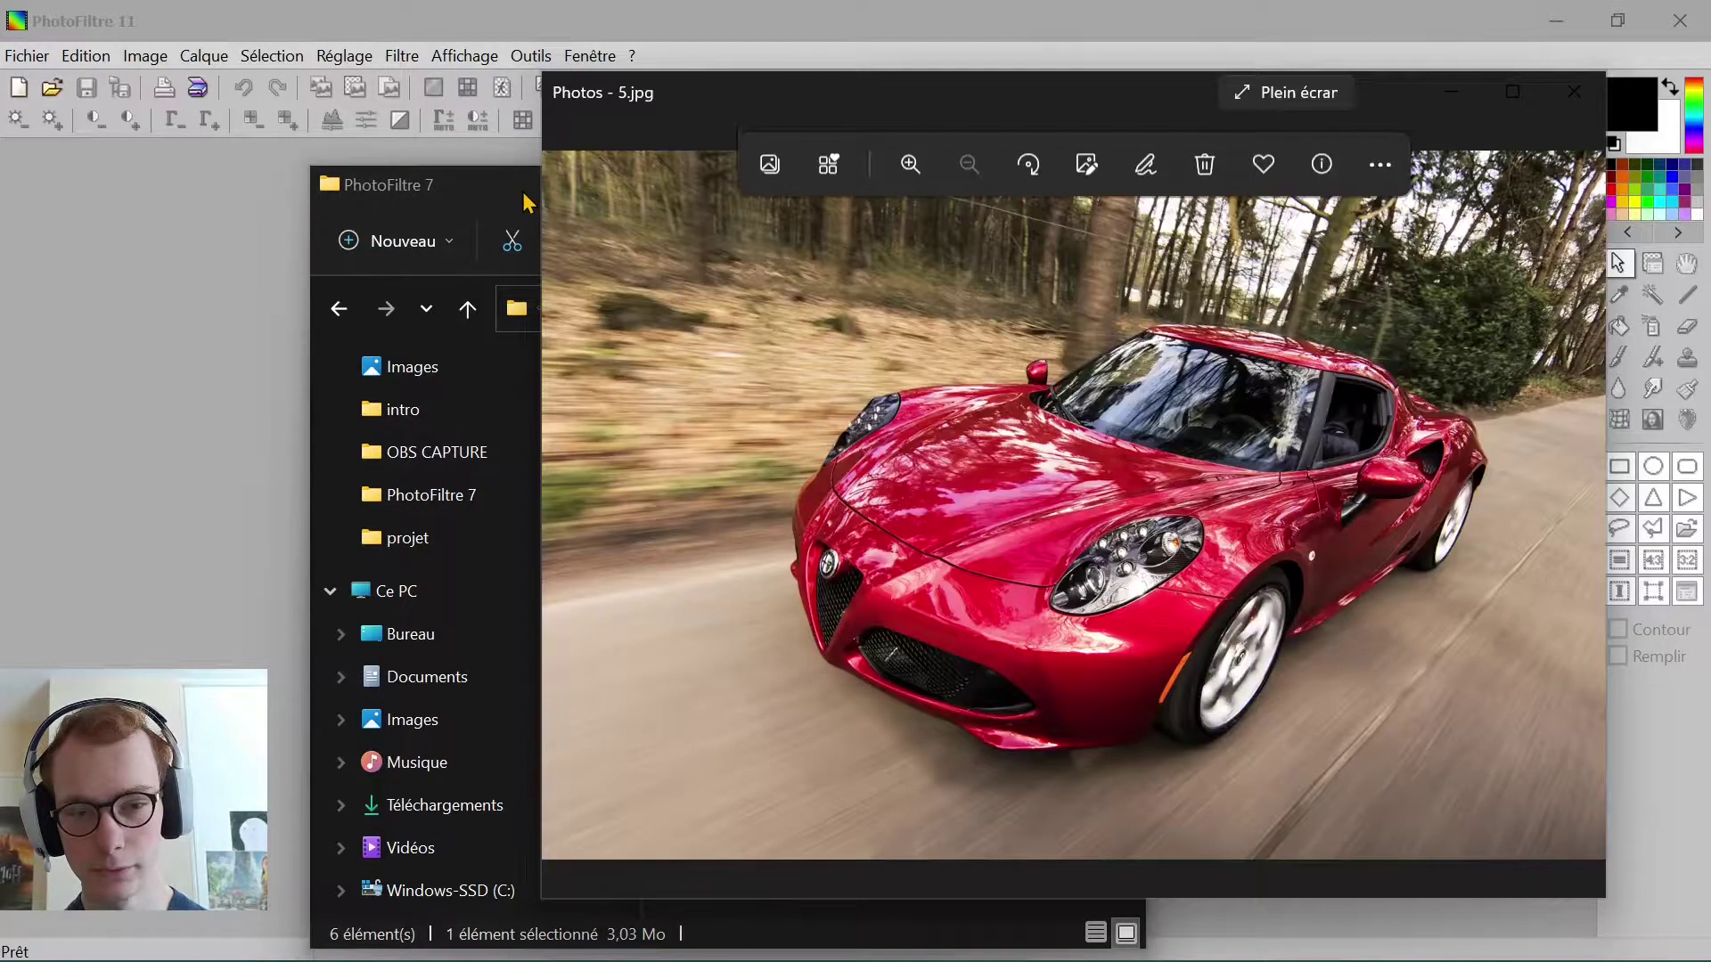
left_click(525, 195)
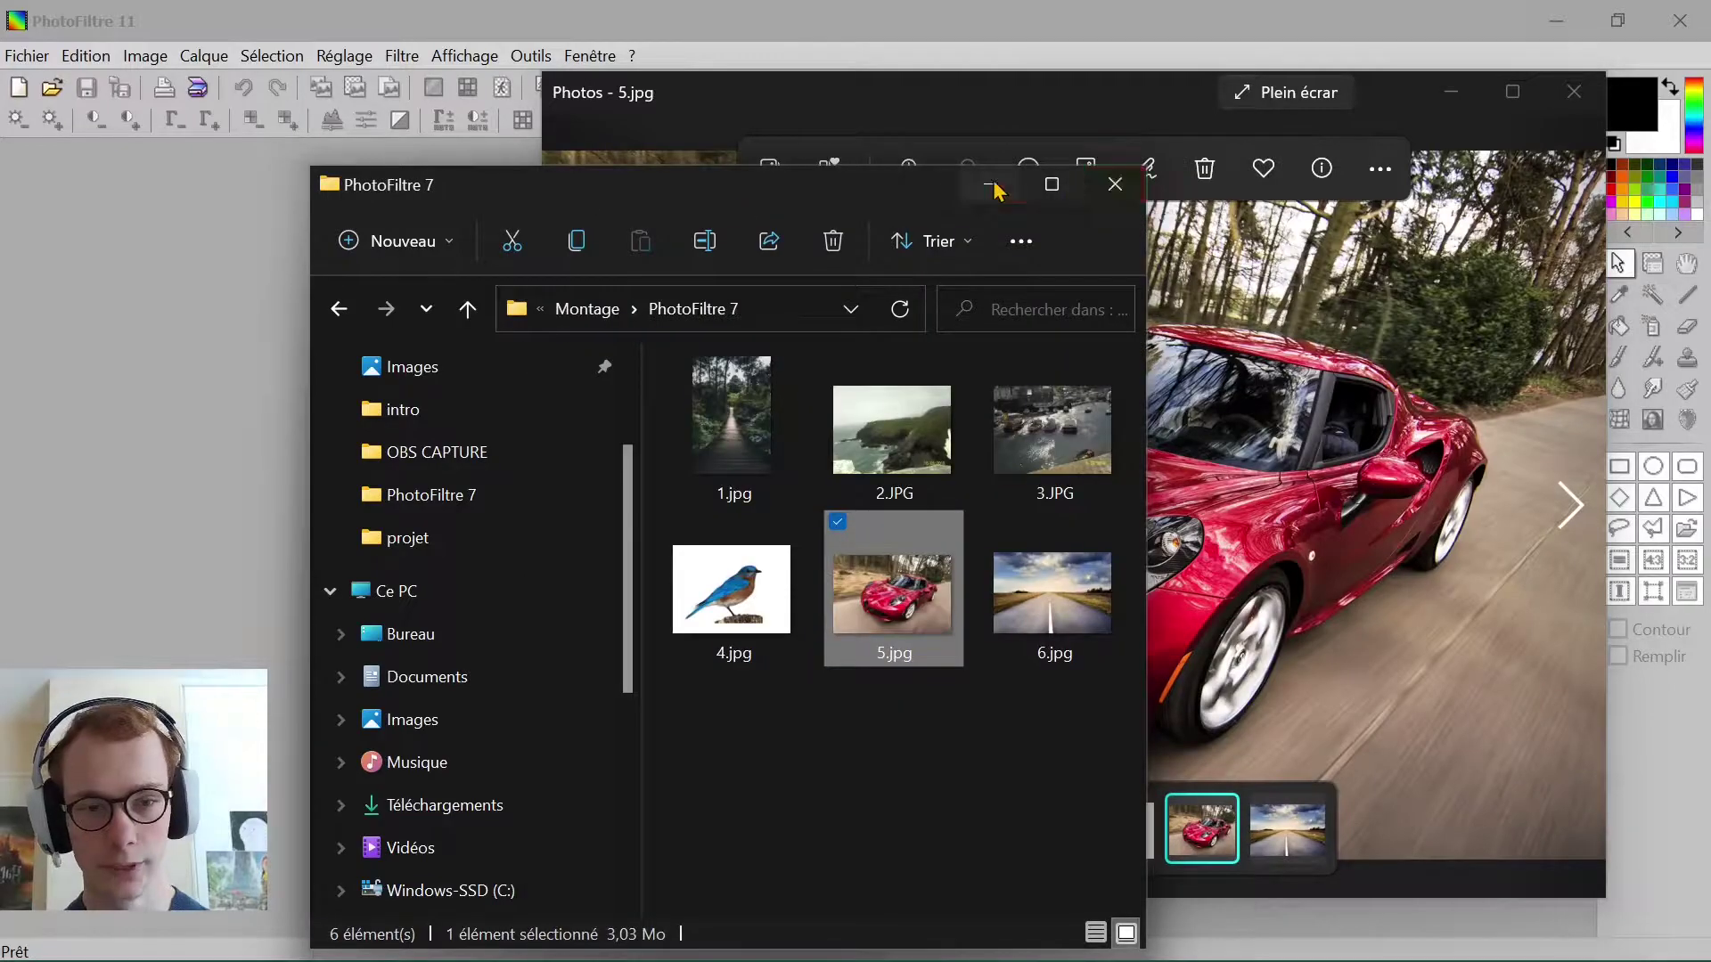
left_click(1573, 92)
left_click_drag(851, 551, 1279, 476)
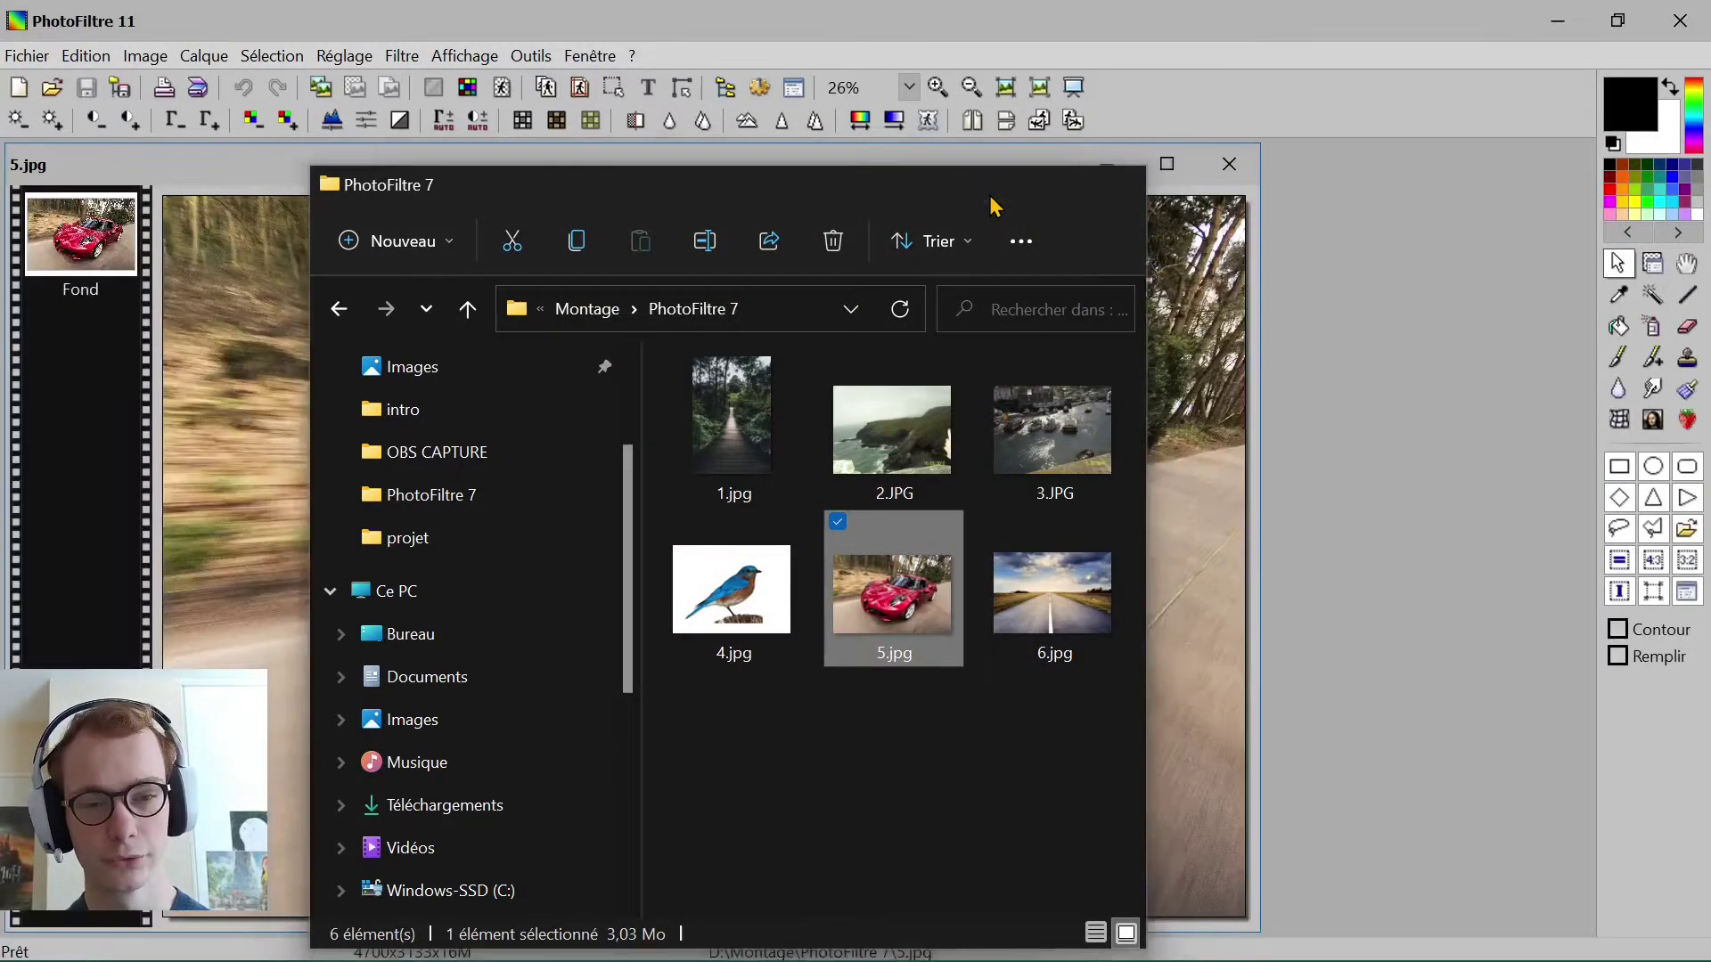
left_click(990, 185)
left_click_drag(911, 168, 1177, 164)
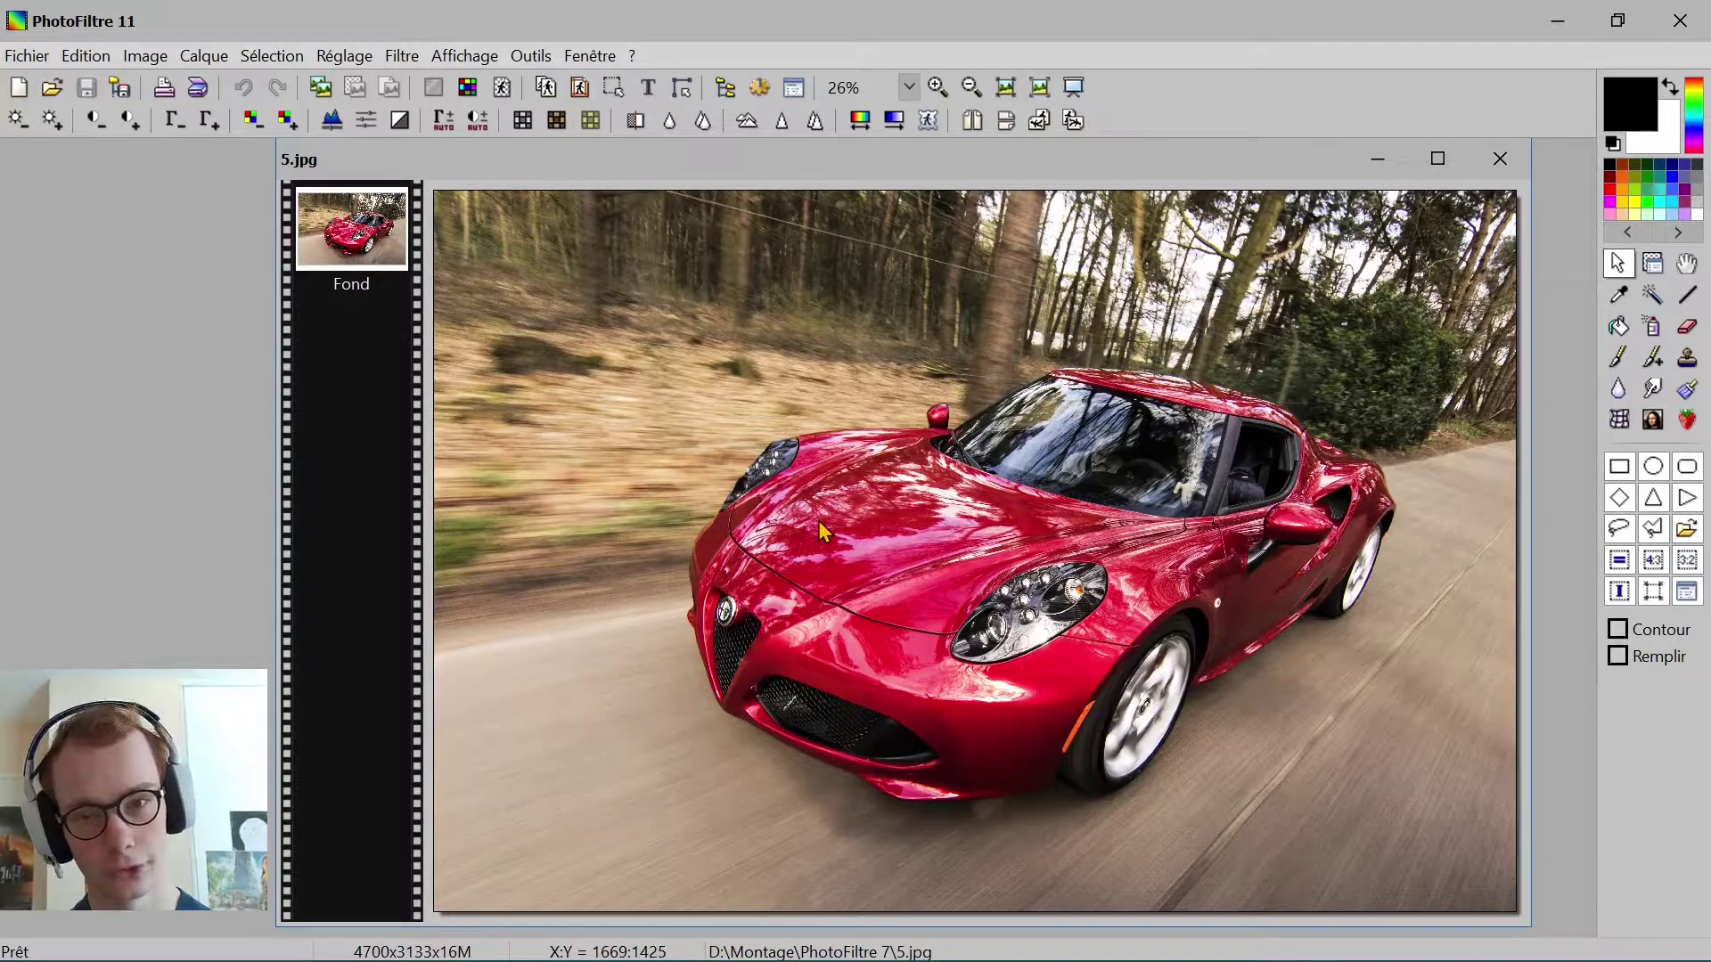
Step: Try the Vieillir Noir et blanc filter on the car photo, and undo it
left_click(402, 57)
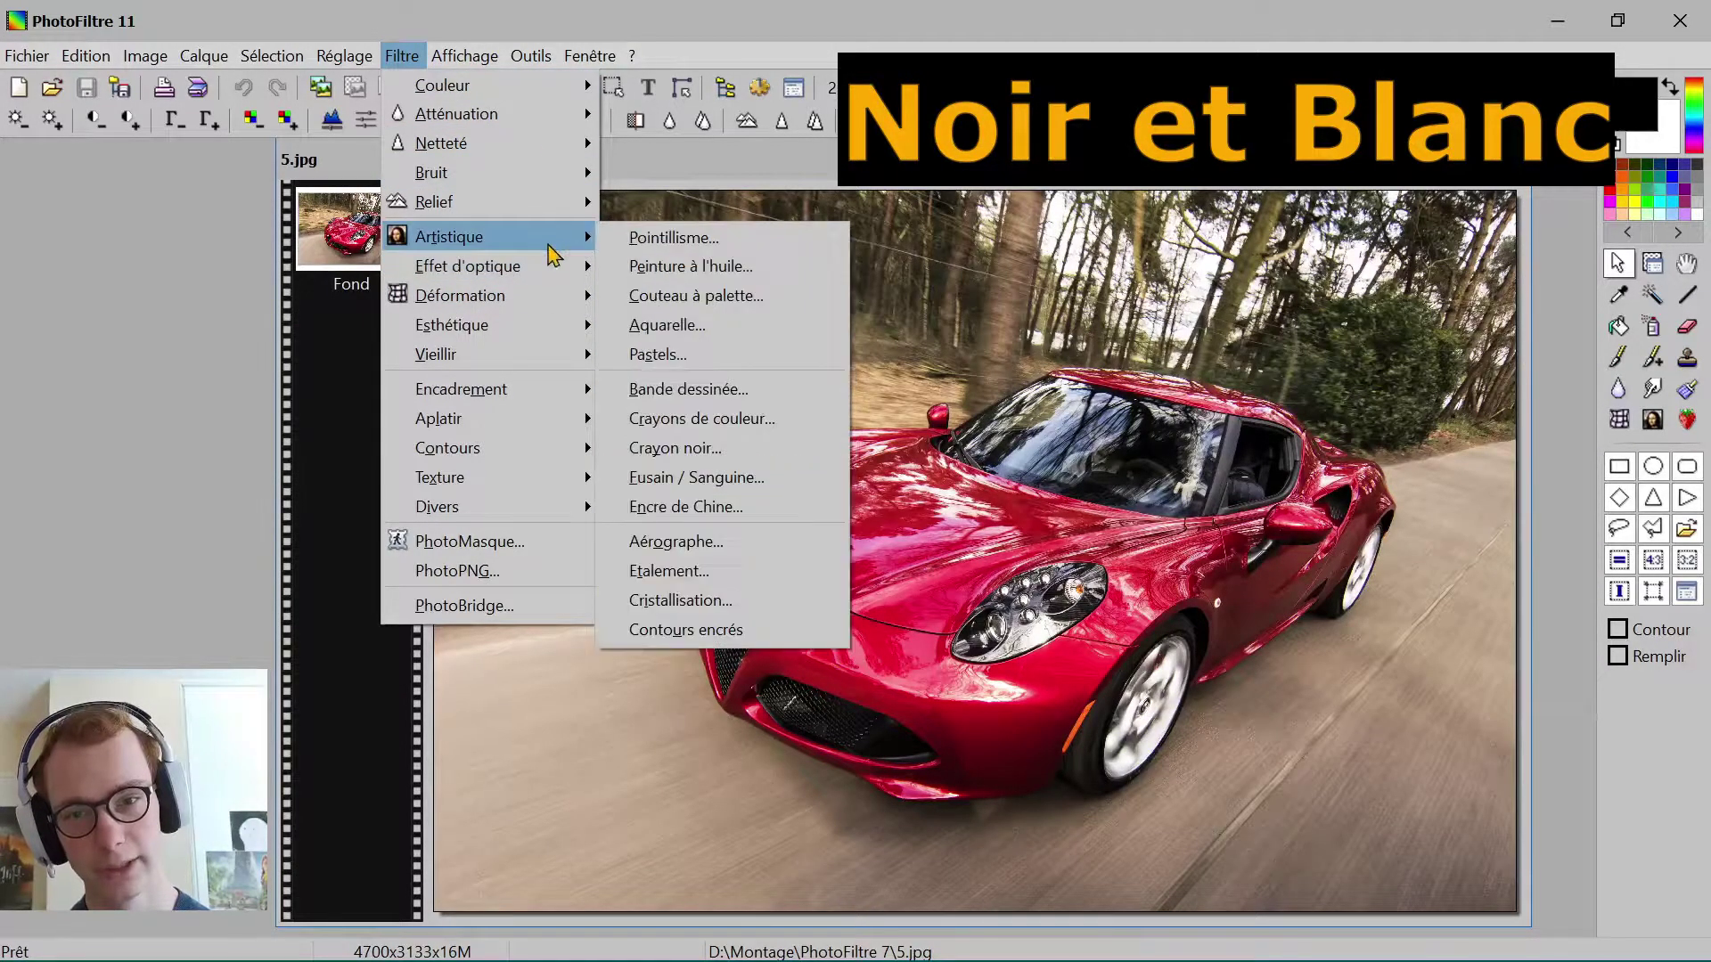
left_click(904, 27)
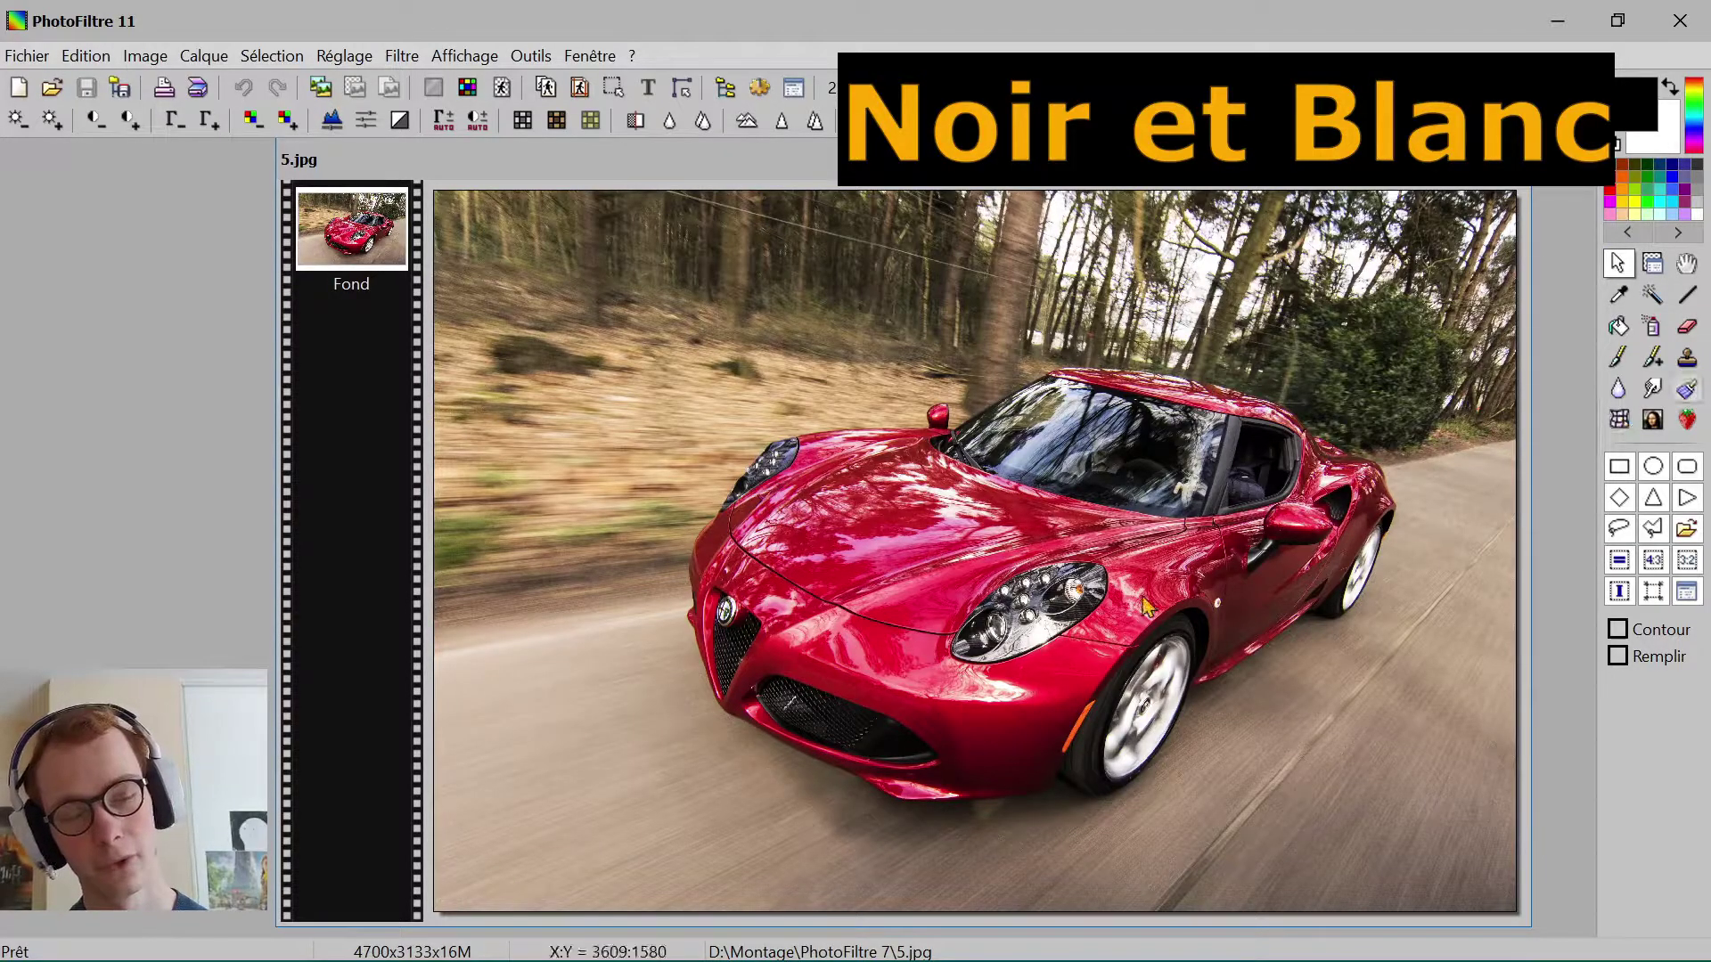
left_click(465, 58)
left_click(479, 29)
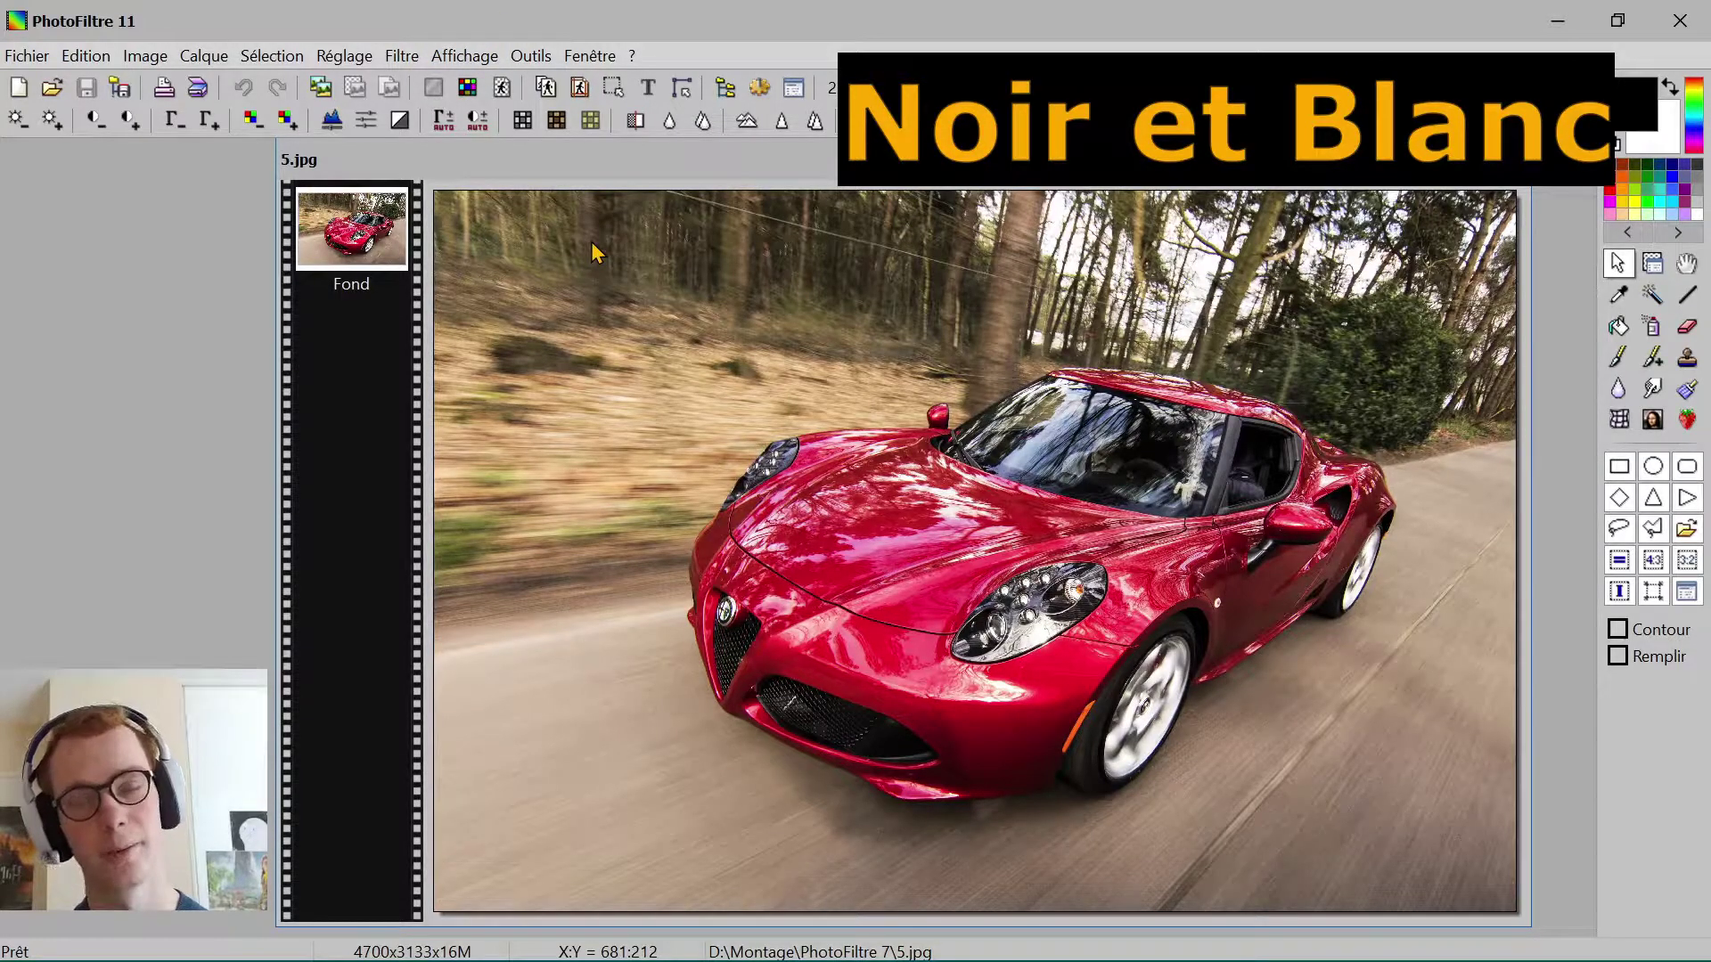
left_click(475, 56)
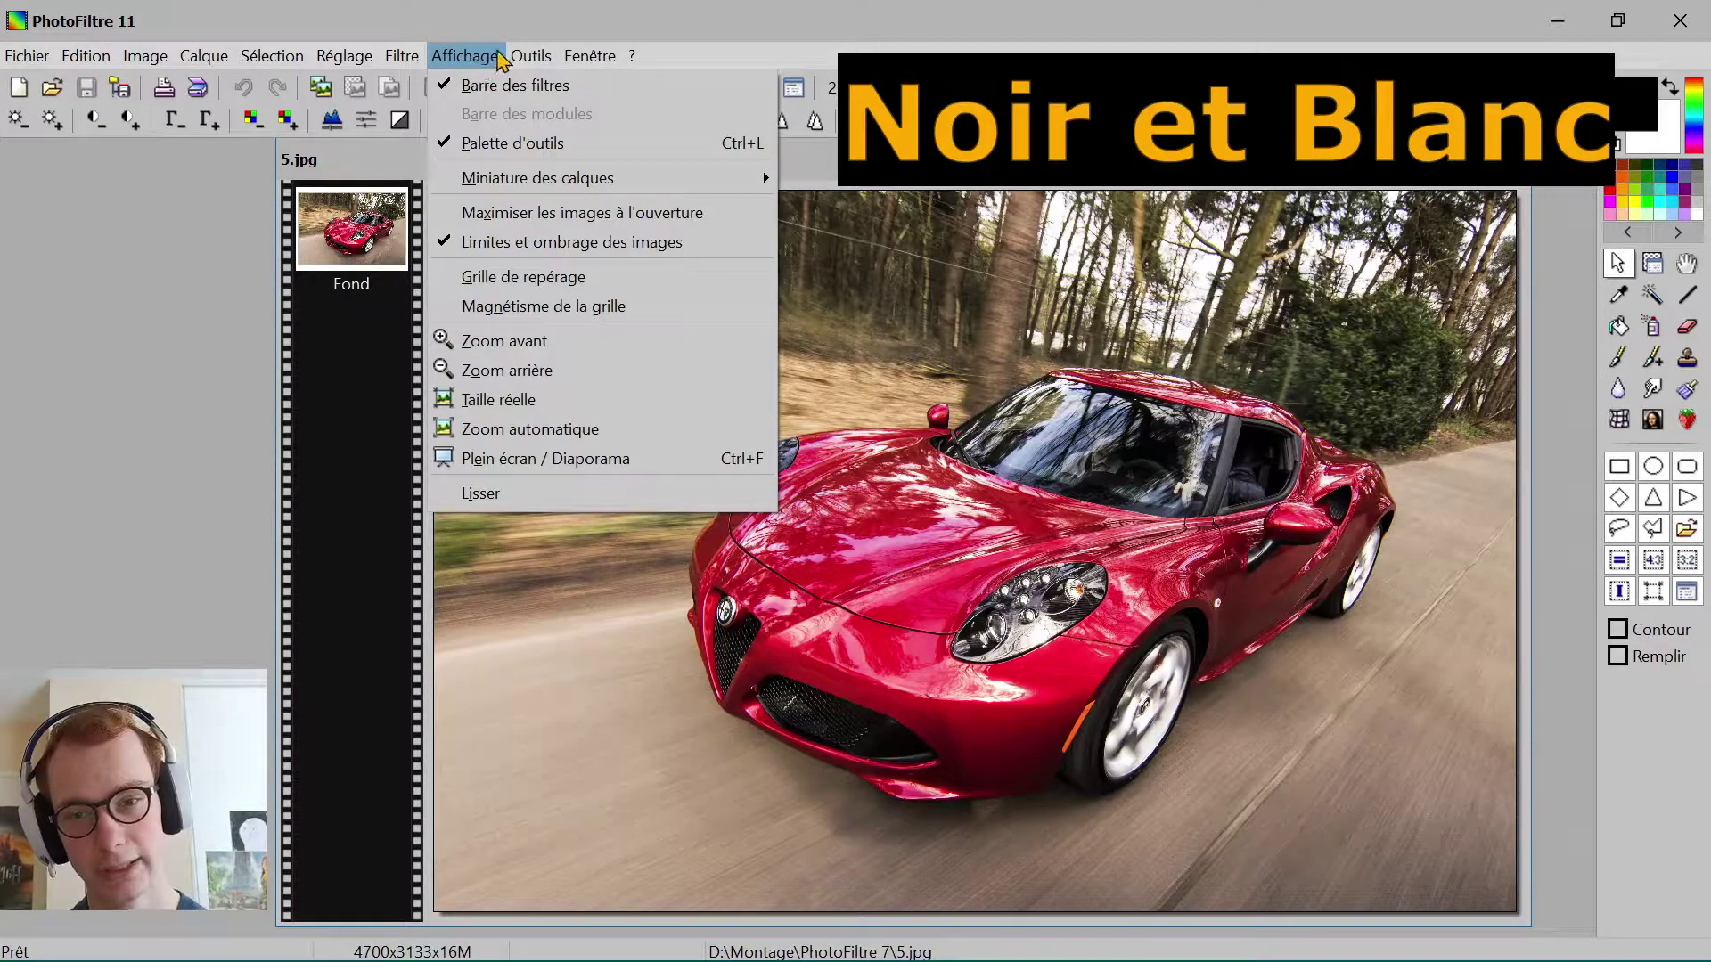
mouse_move(402, 56)
mouse_move(442, 85)
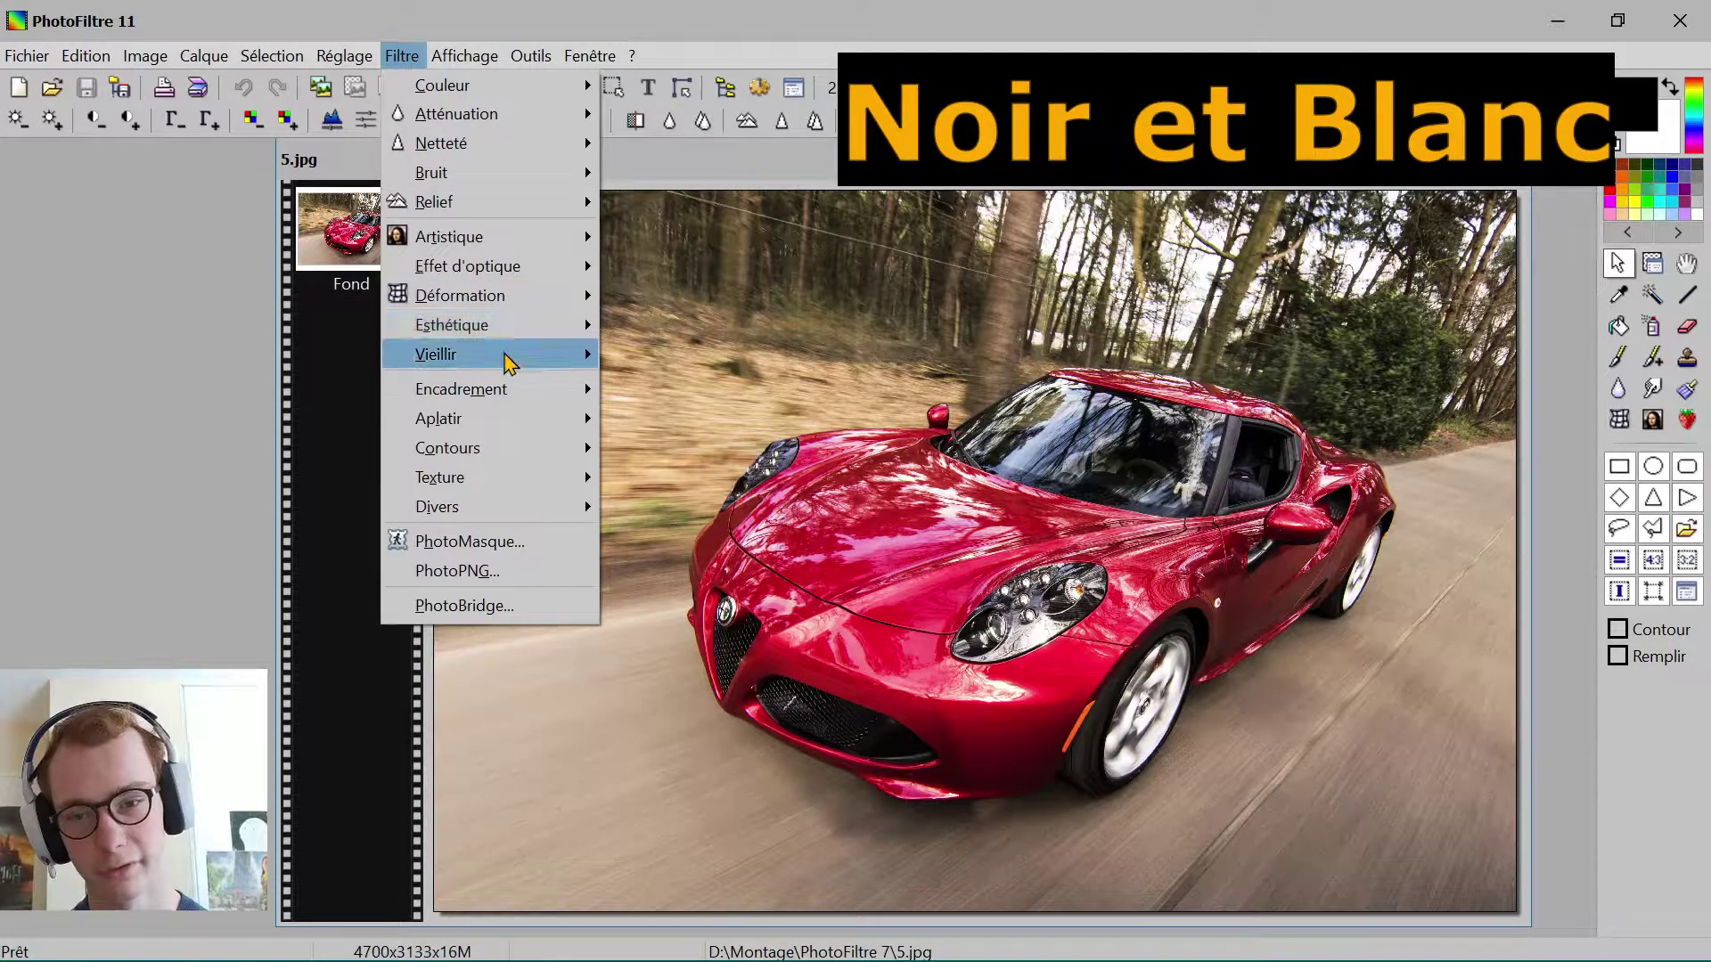
mouse_move(509, 361)
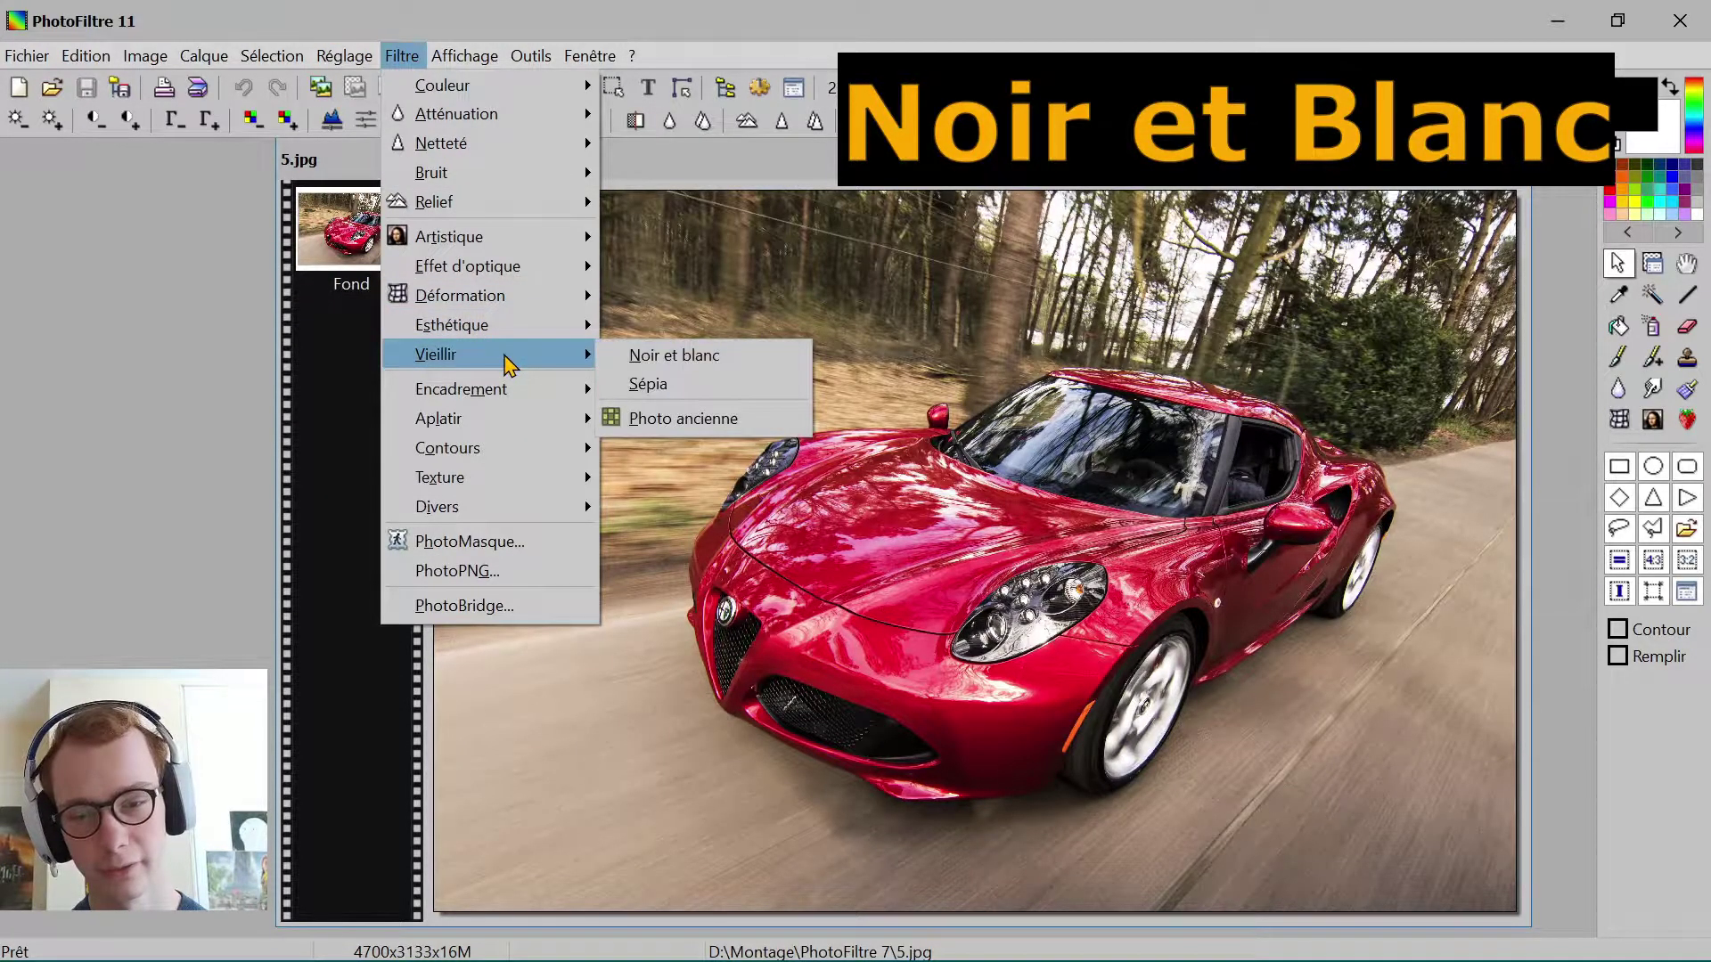
left_click(623, 365)
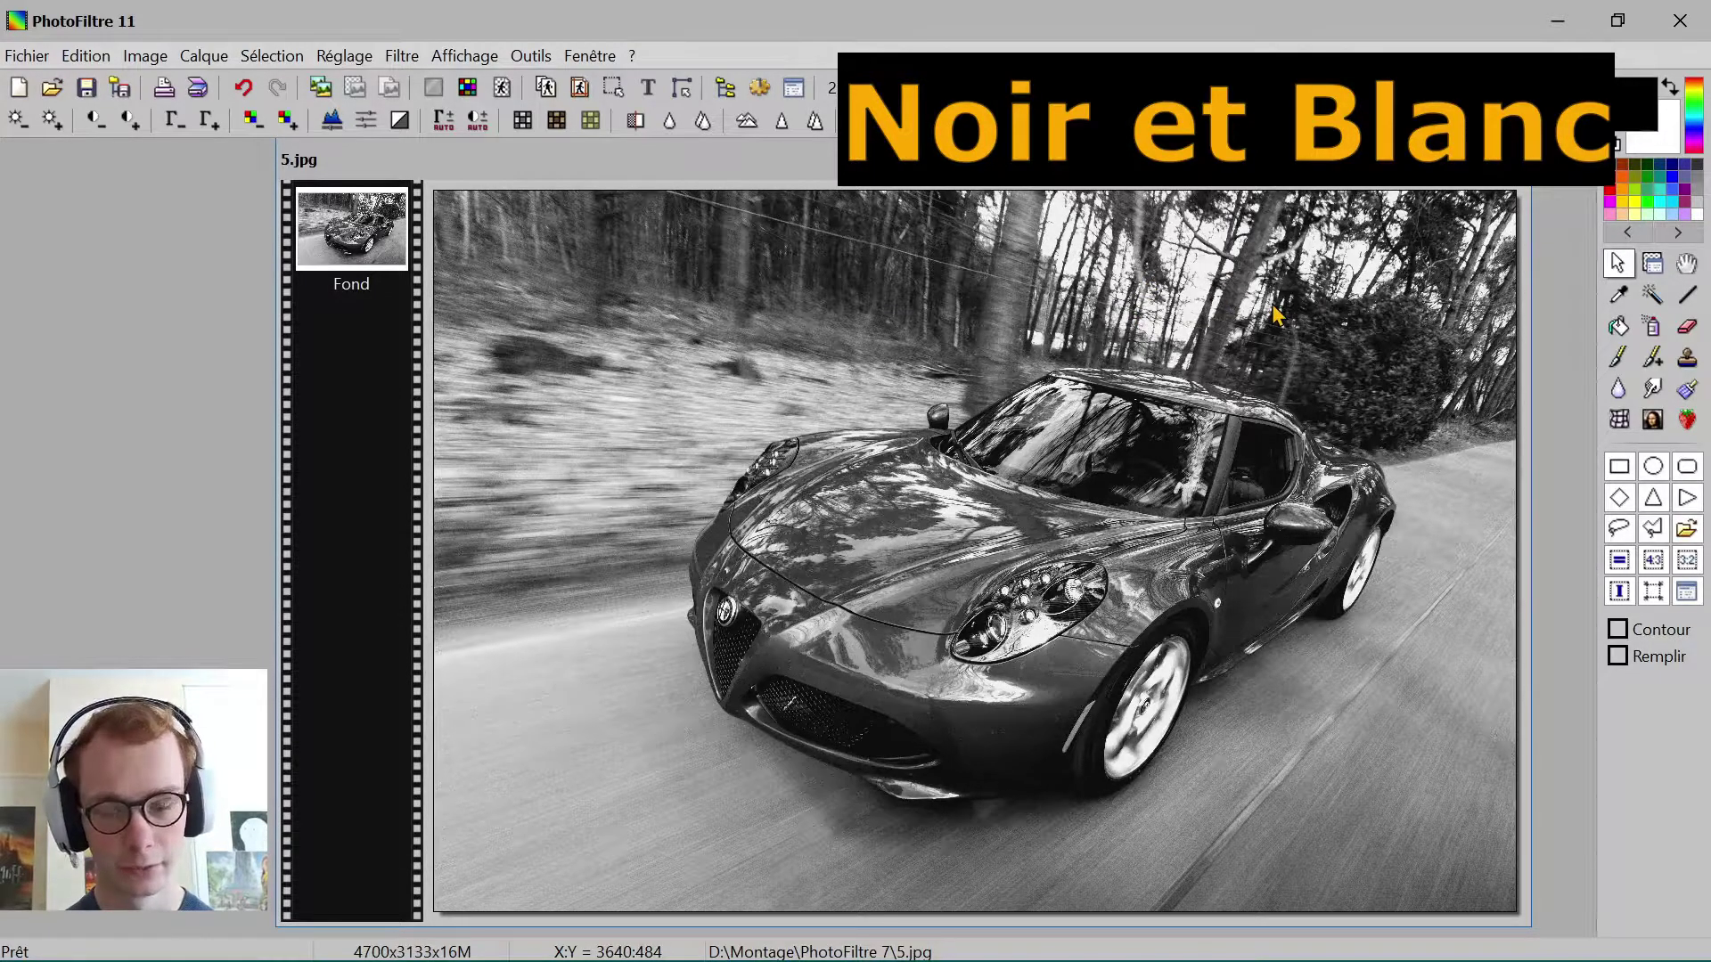
left_click(245, 90)
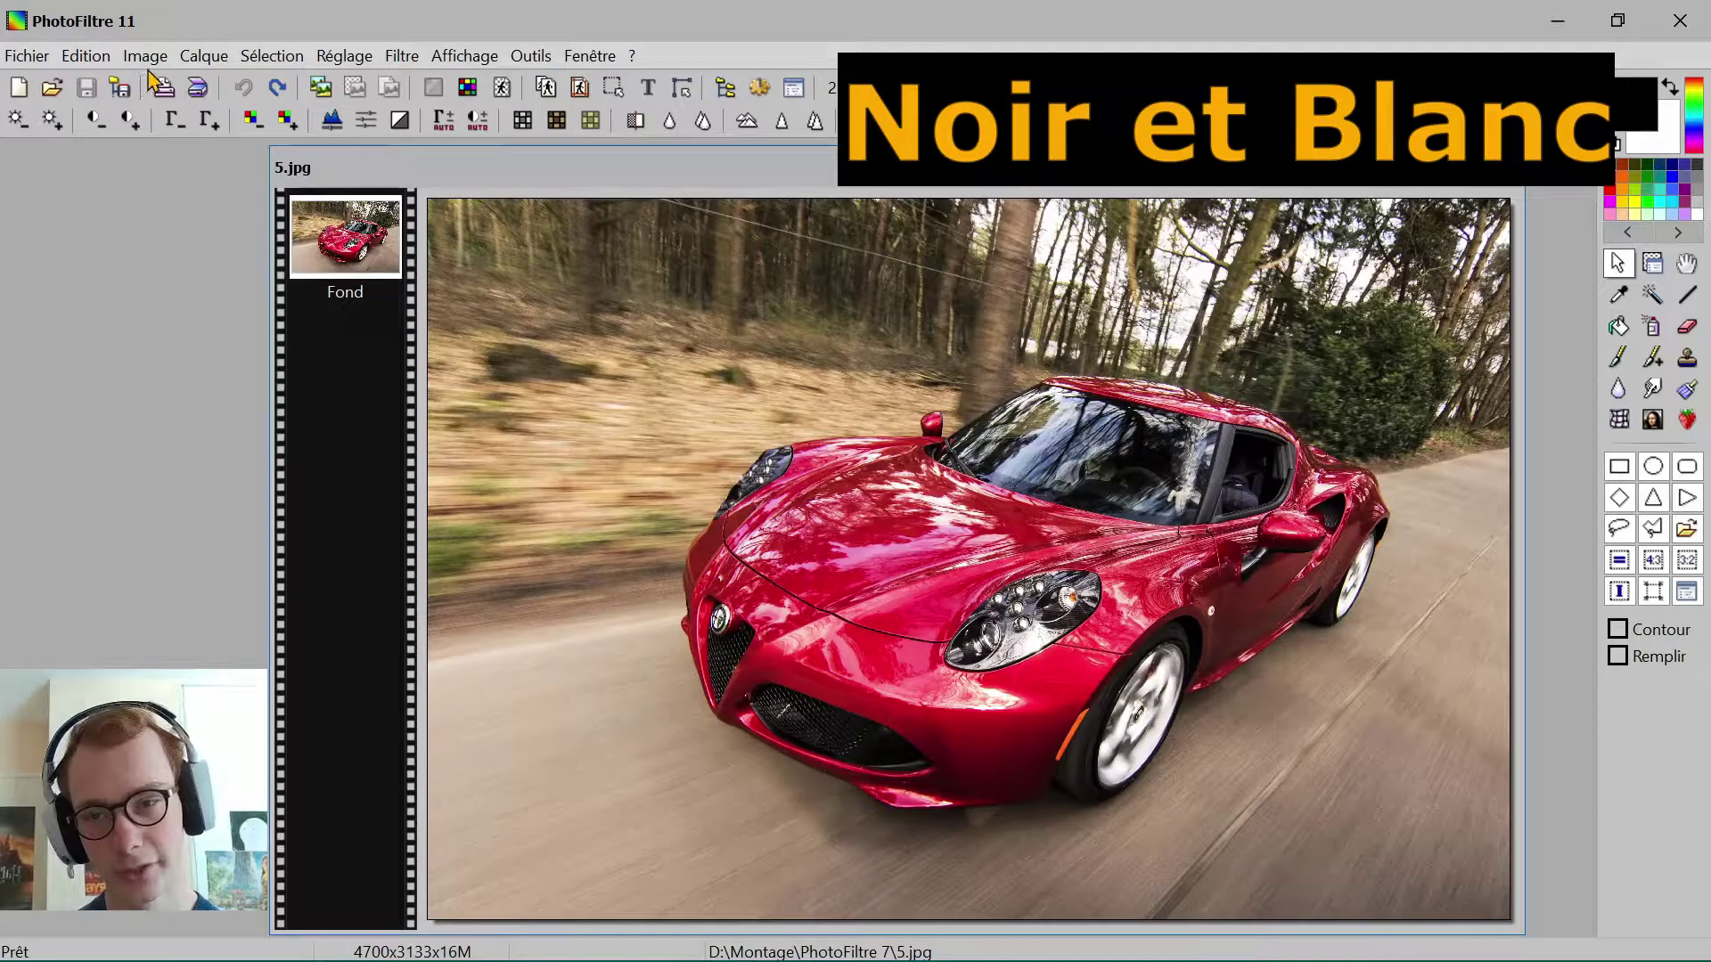
Step: Use the colour car photo as the pattern, and duplicate the image into a separate window
left_click(107, 61)
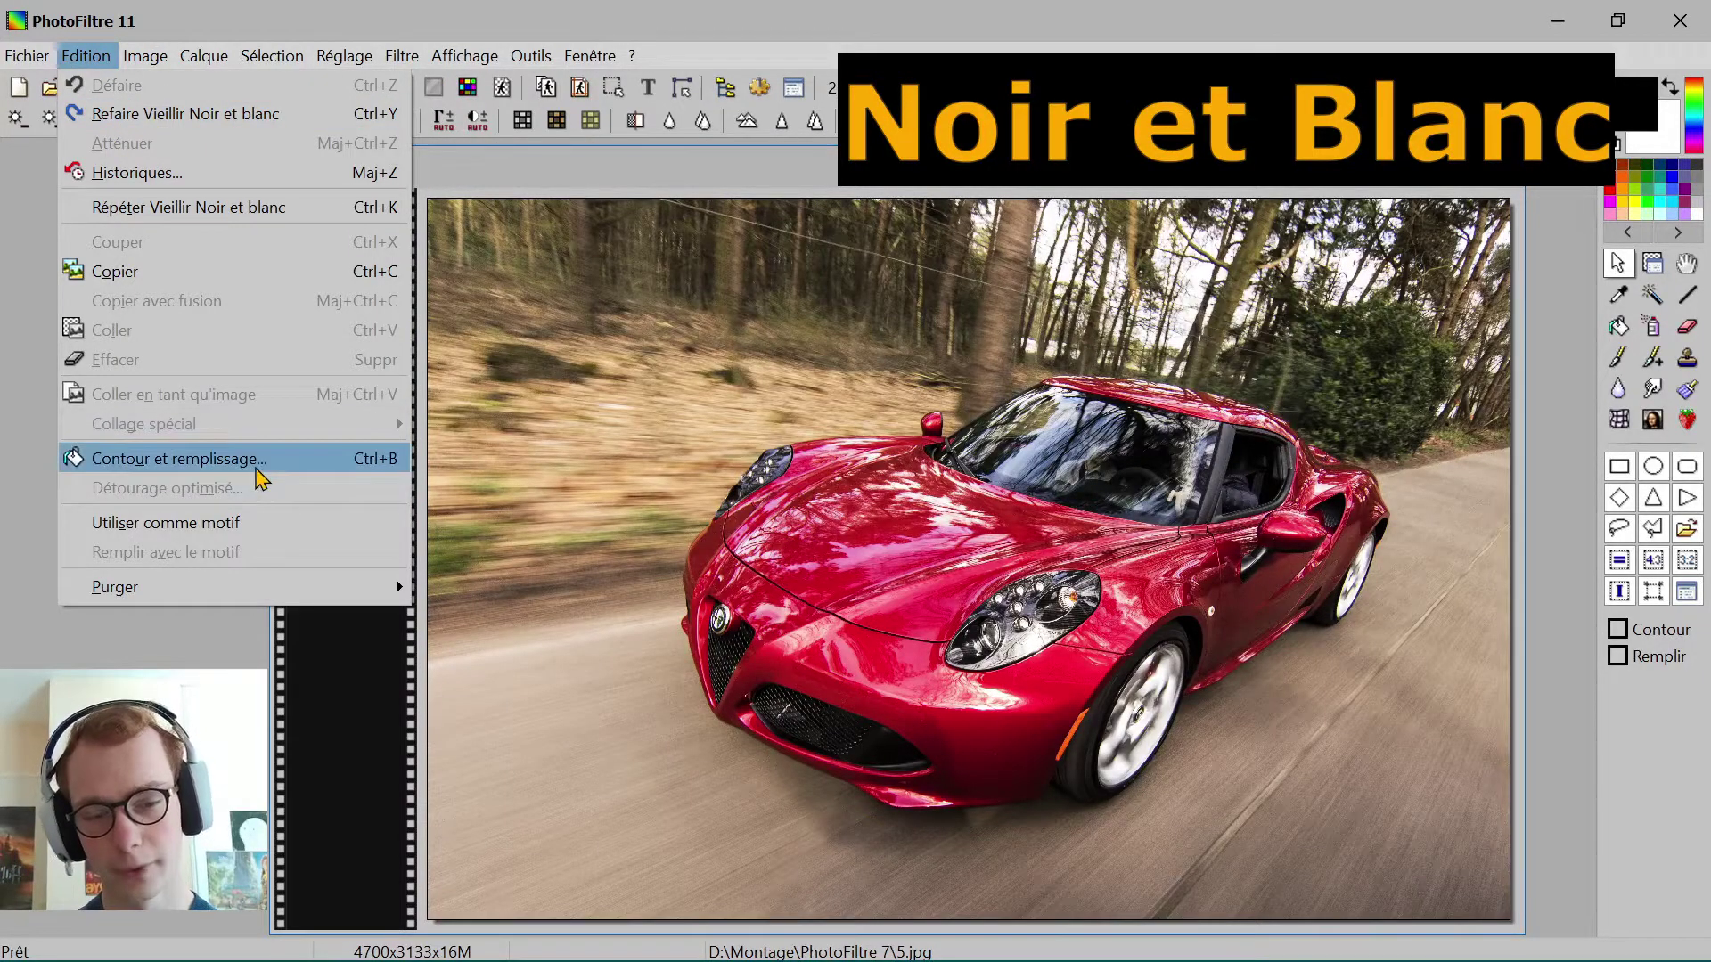
left_click(257, 533)
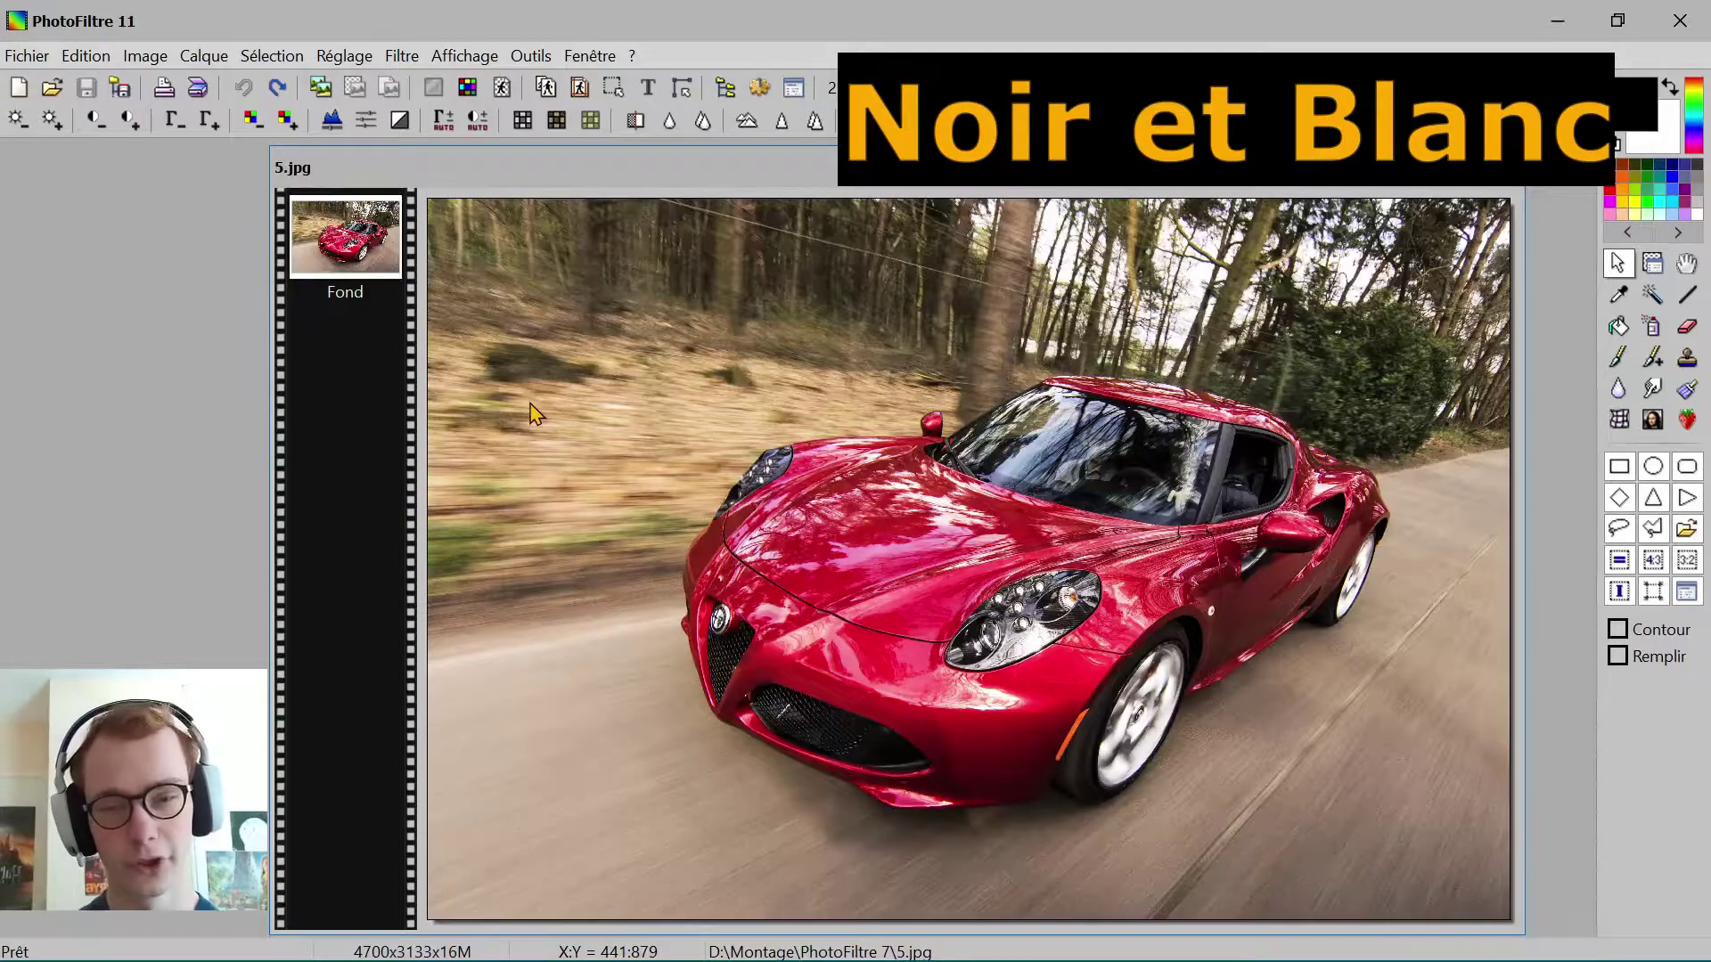
left_click(168, 57)
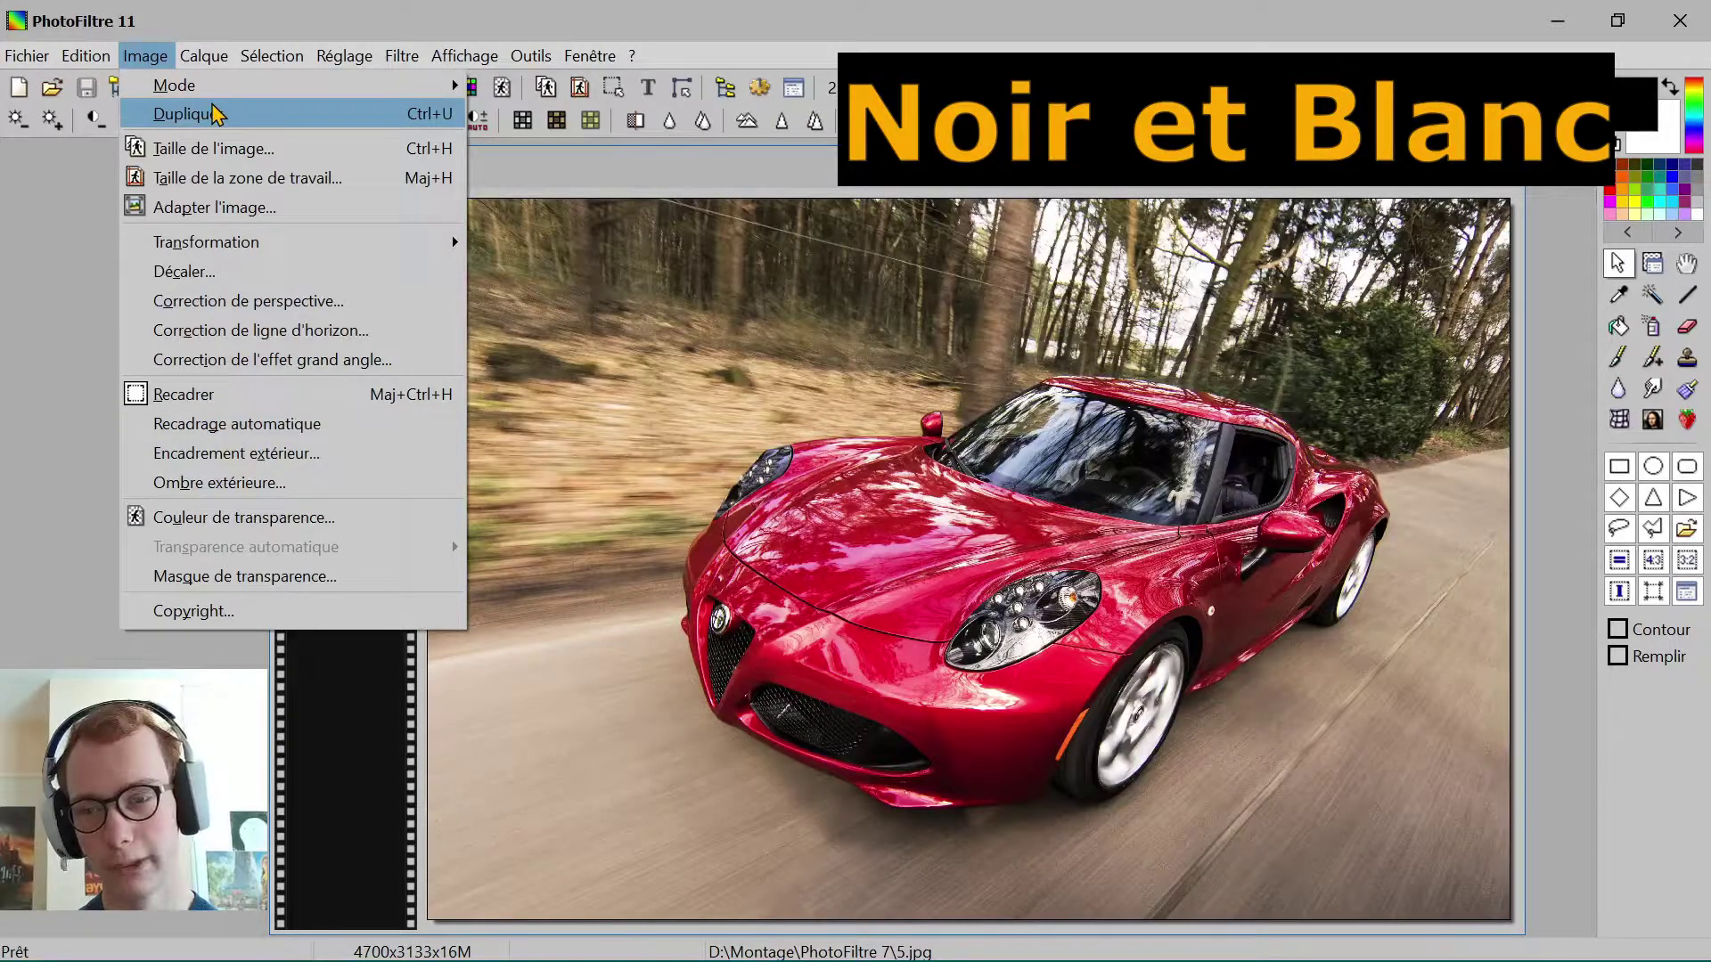
left_click(243, 118)
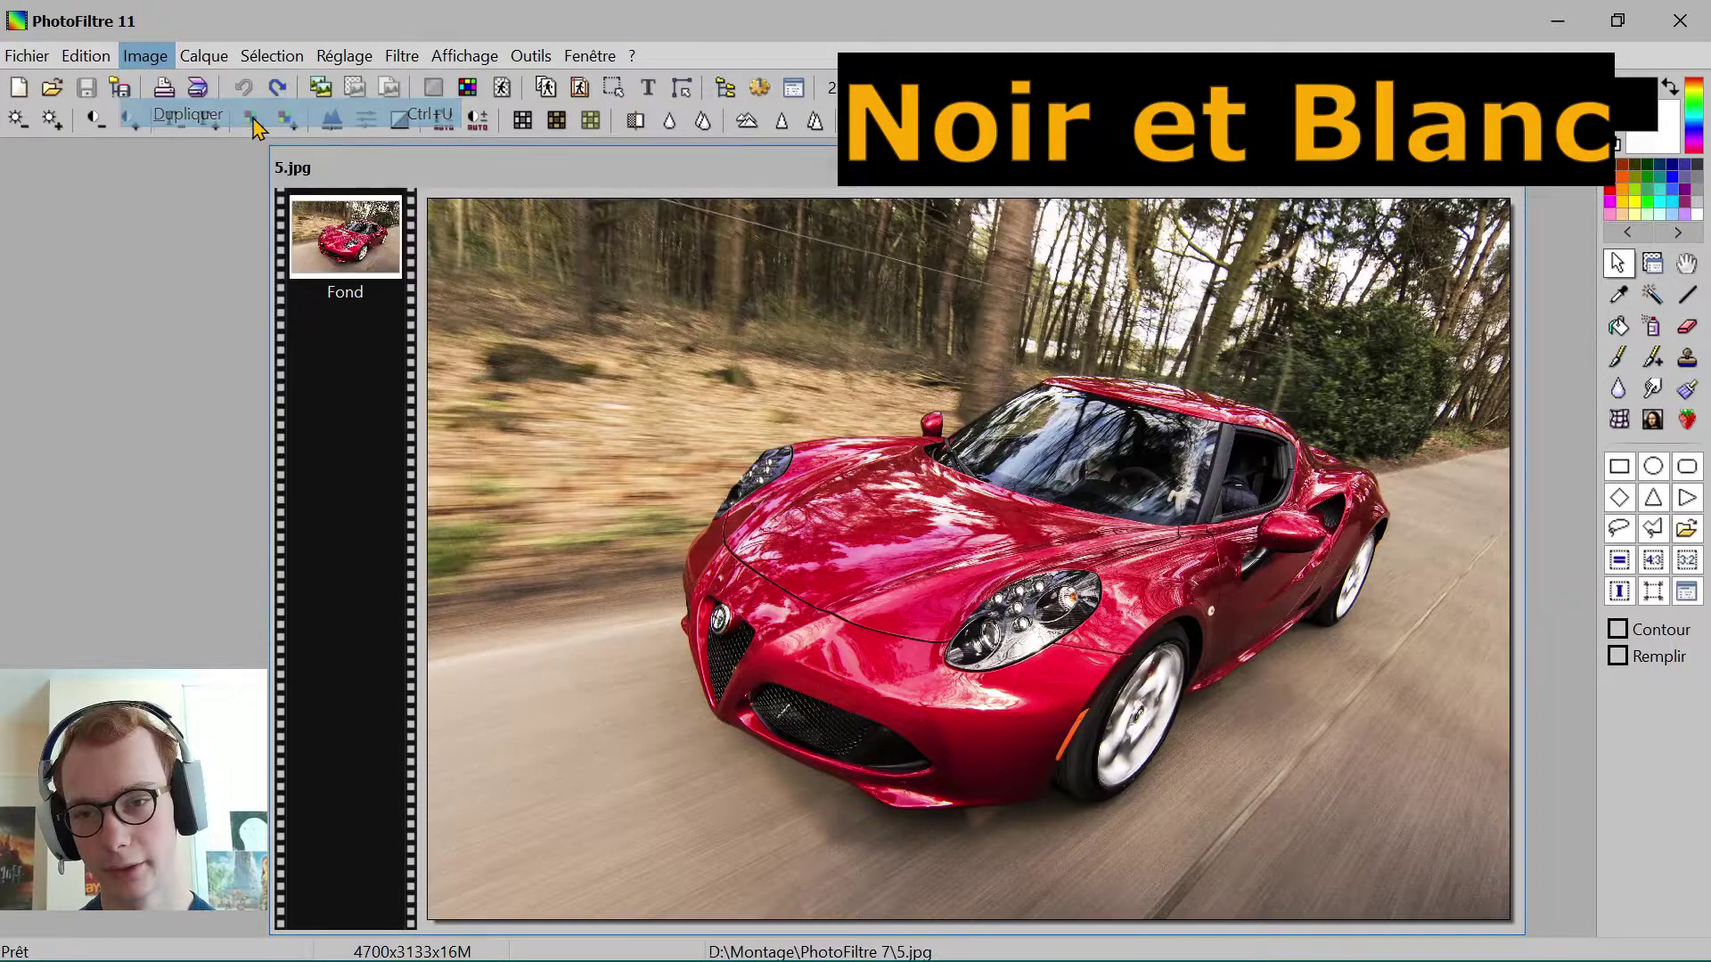
left_click_drag(472, 223, 628, 245)
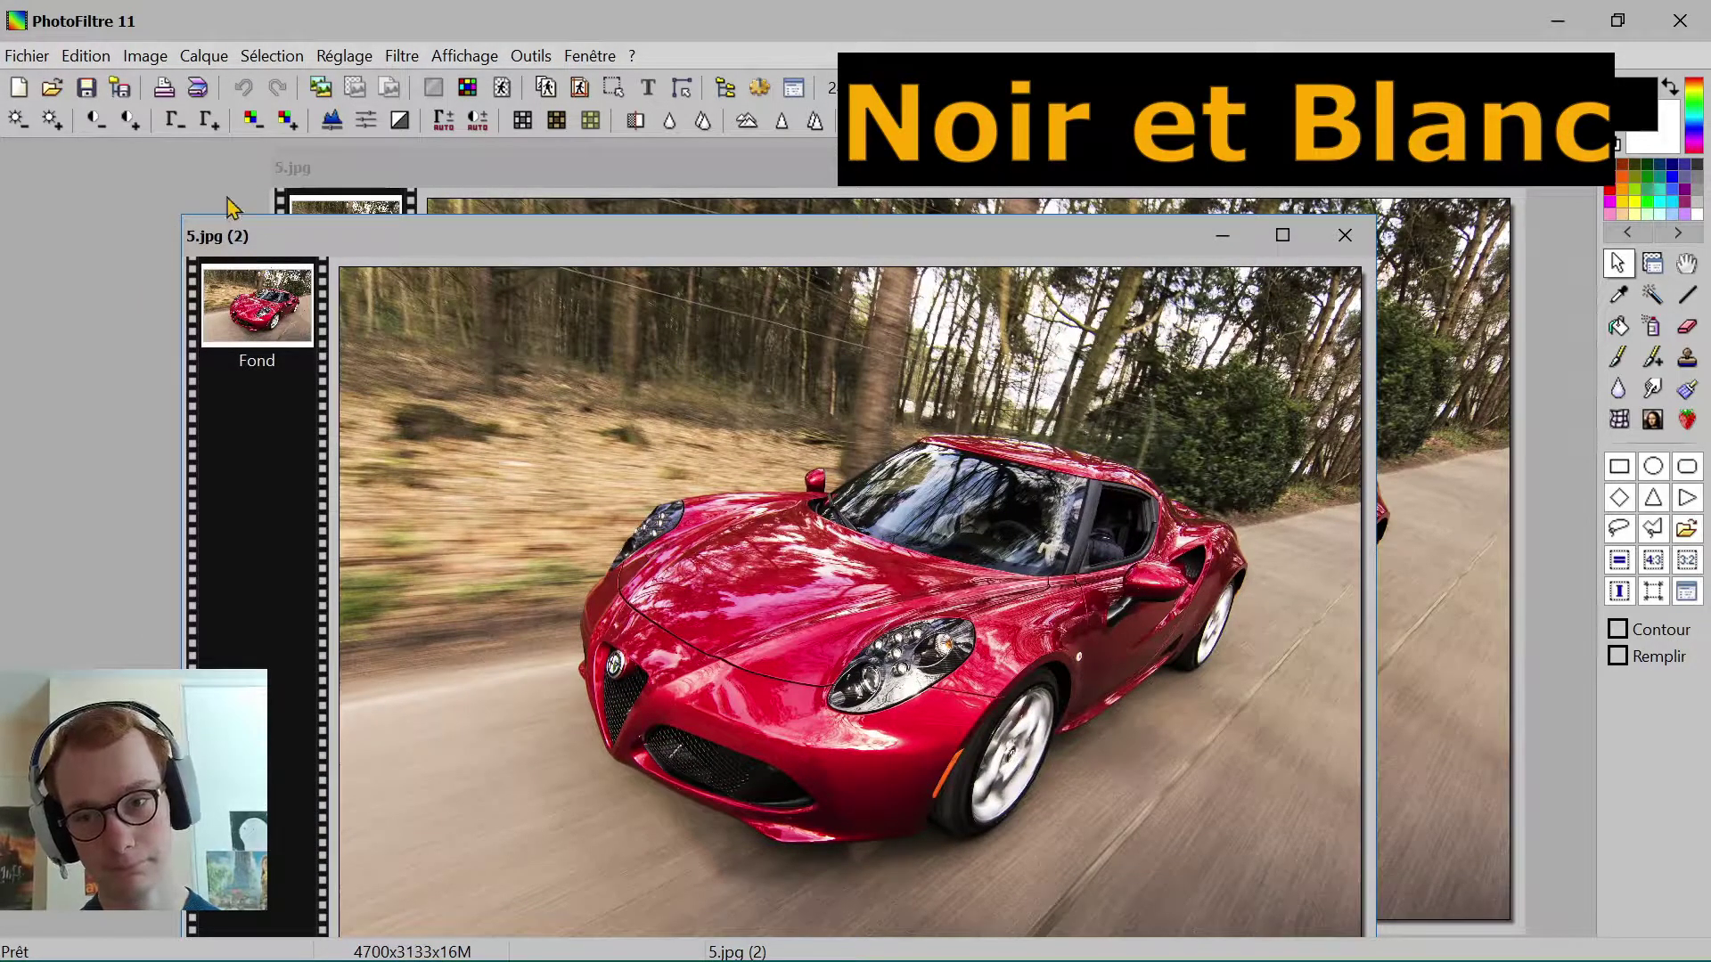
left_click_drag(535, 259, 610, 232)
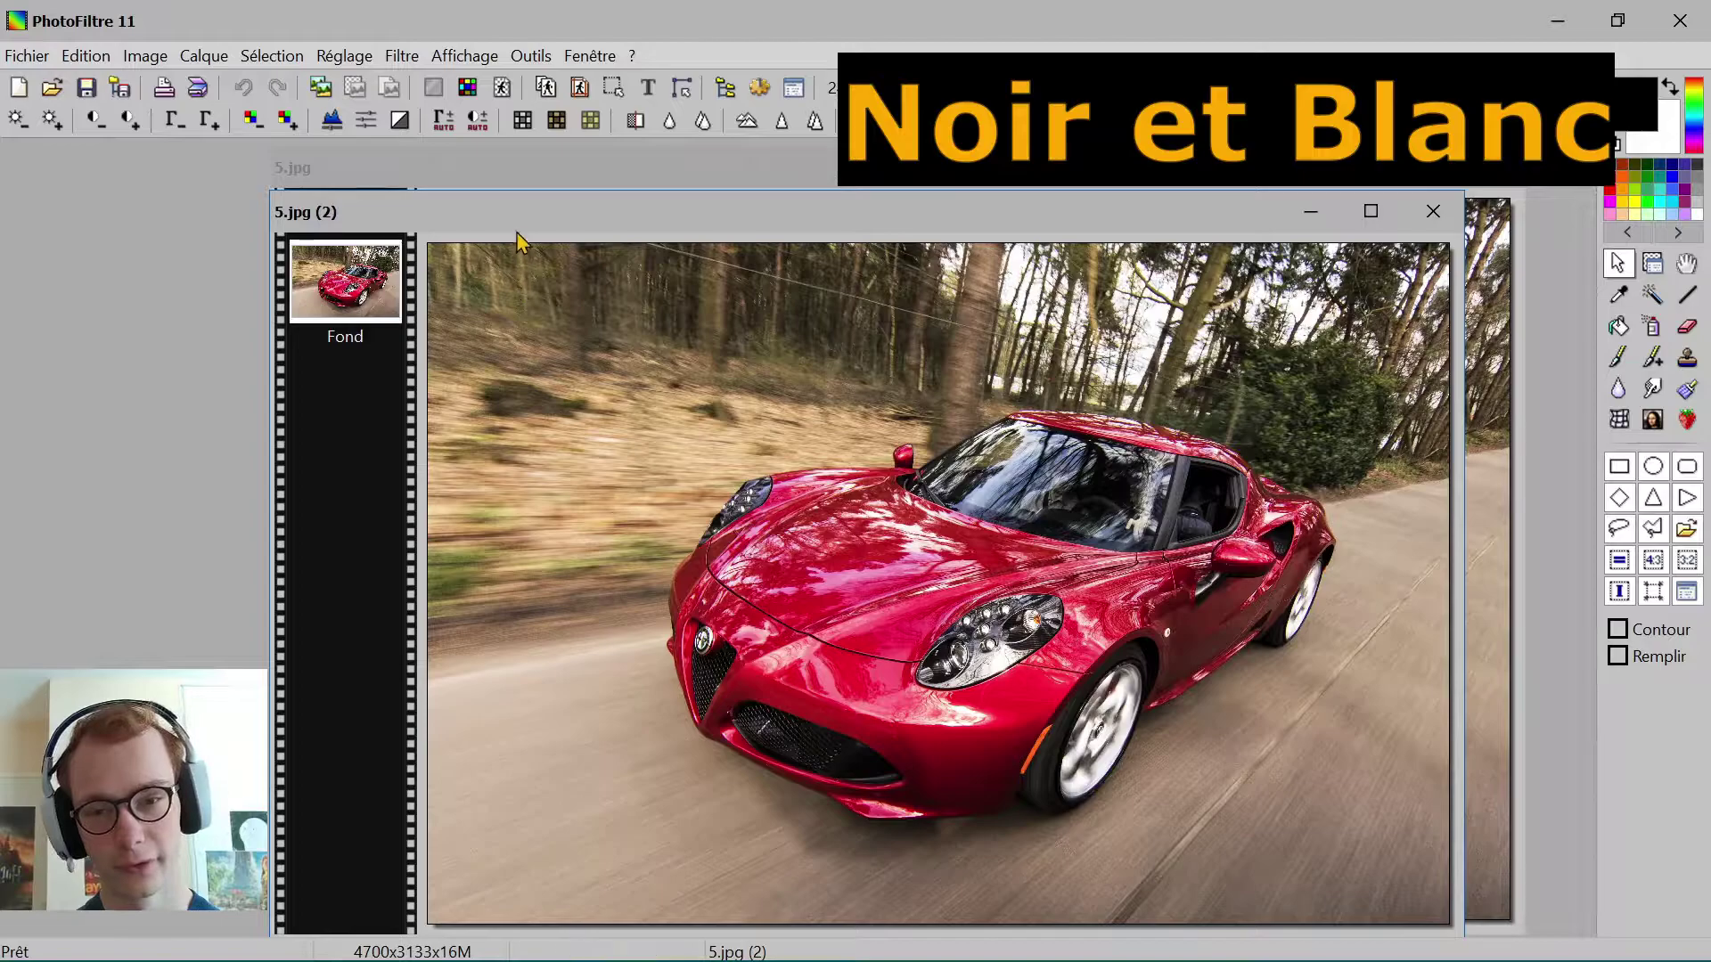
Step: Convert the duplicate car photo to black and white with the Vieillir Noir et blanc filter, and compare it with the original
left_click(401, 57)
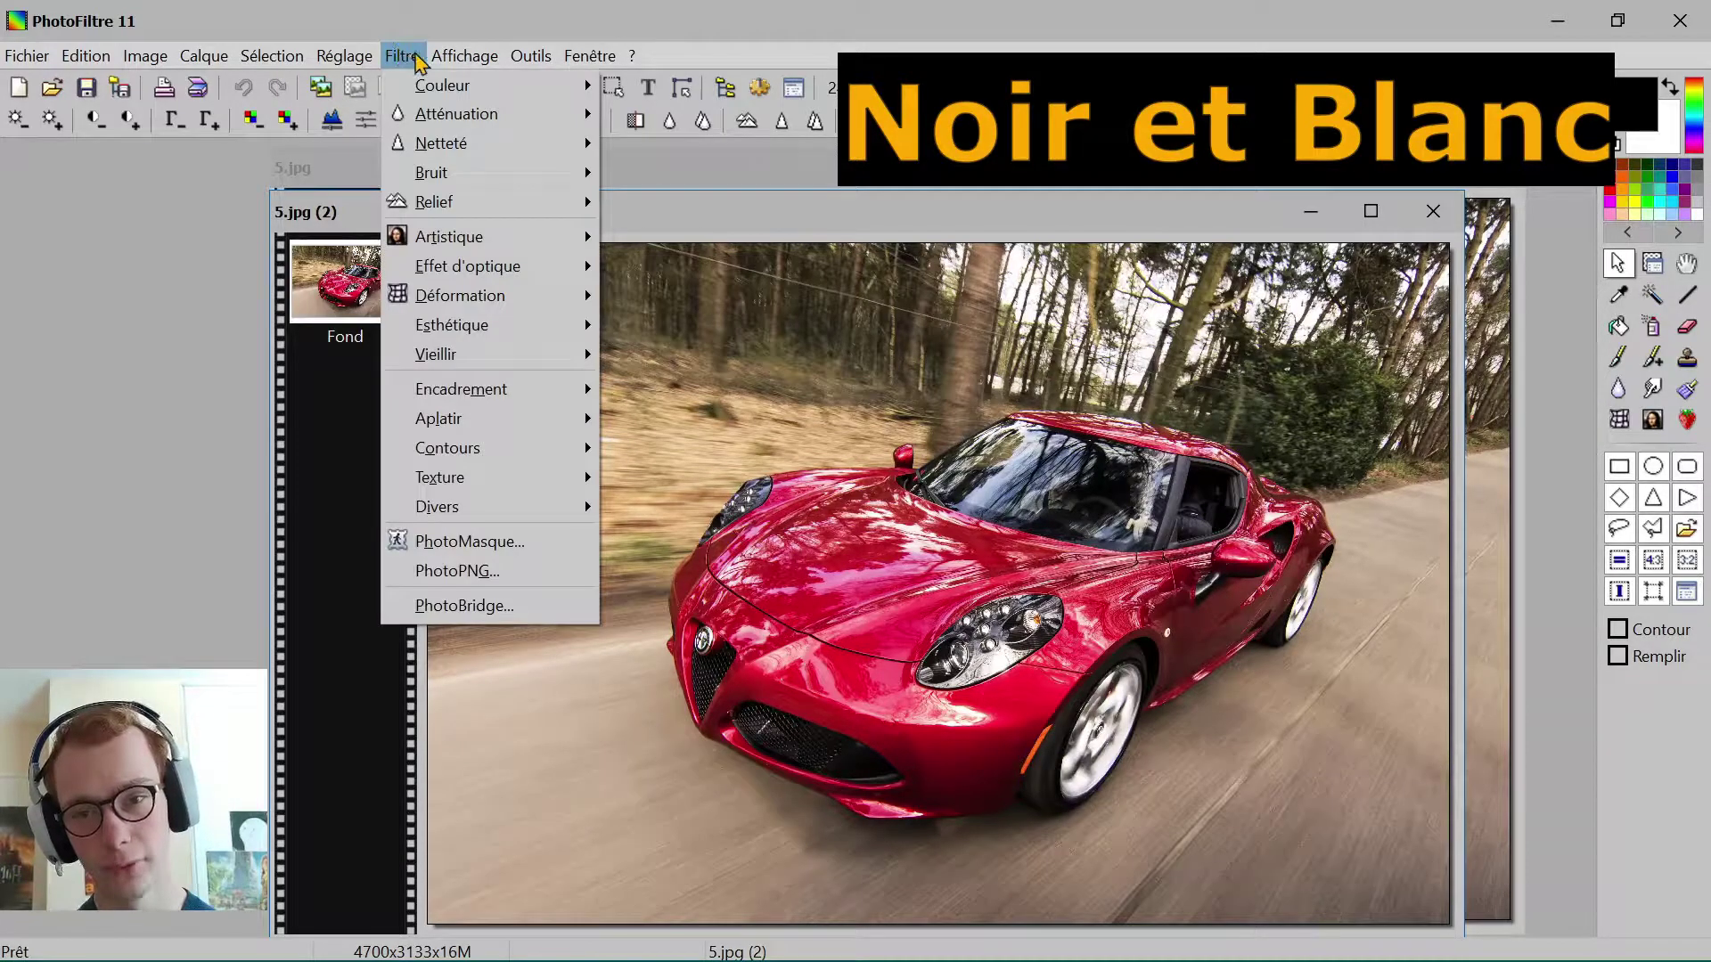
mouse_move(473, 364)
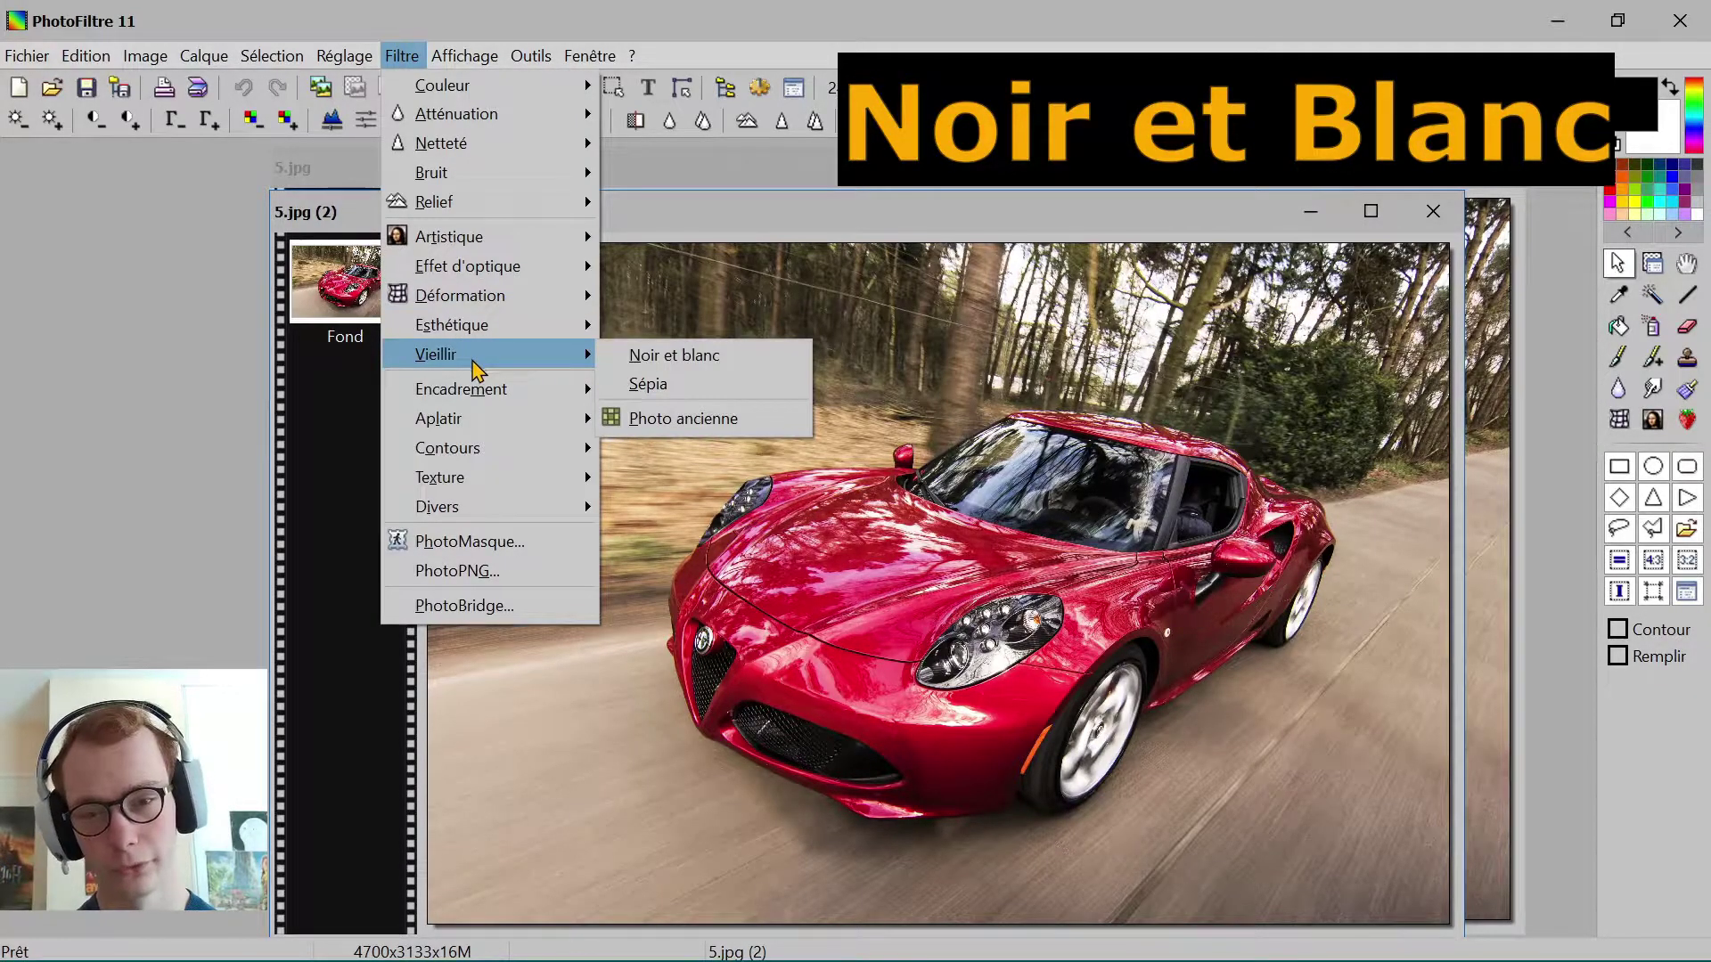
left_click(657, 356)
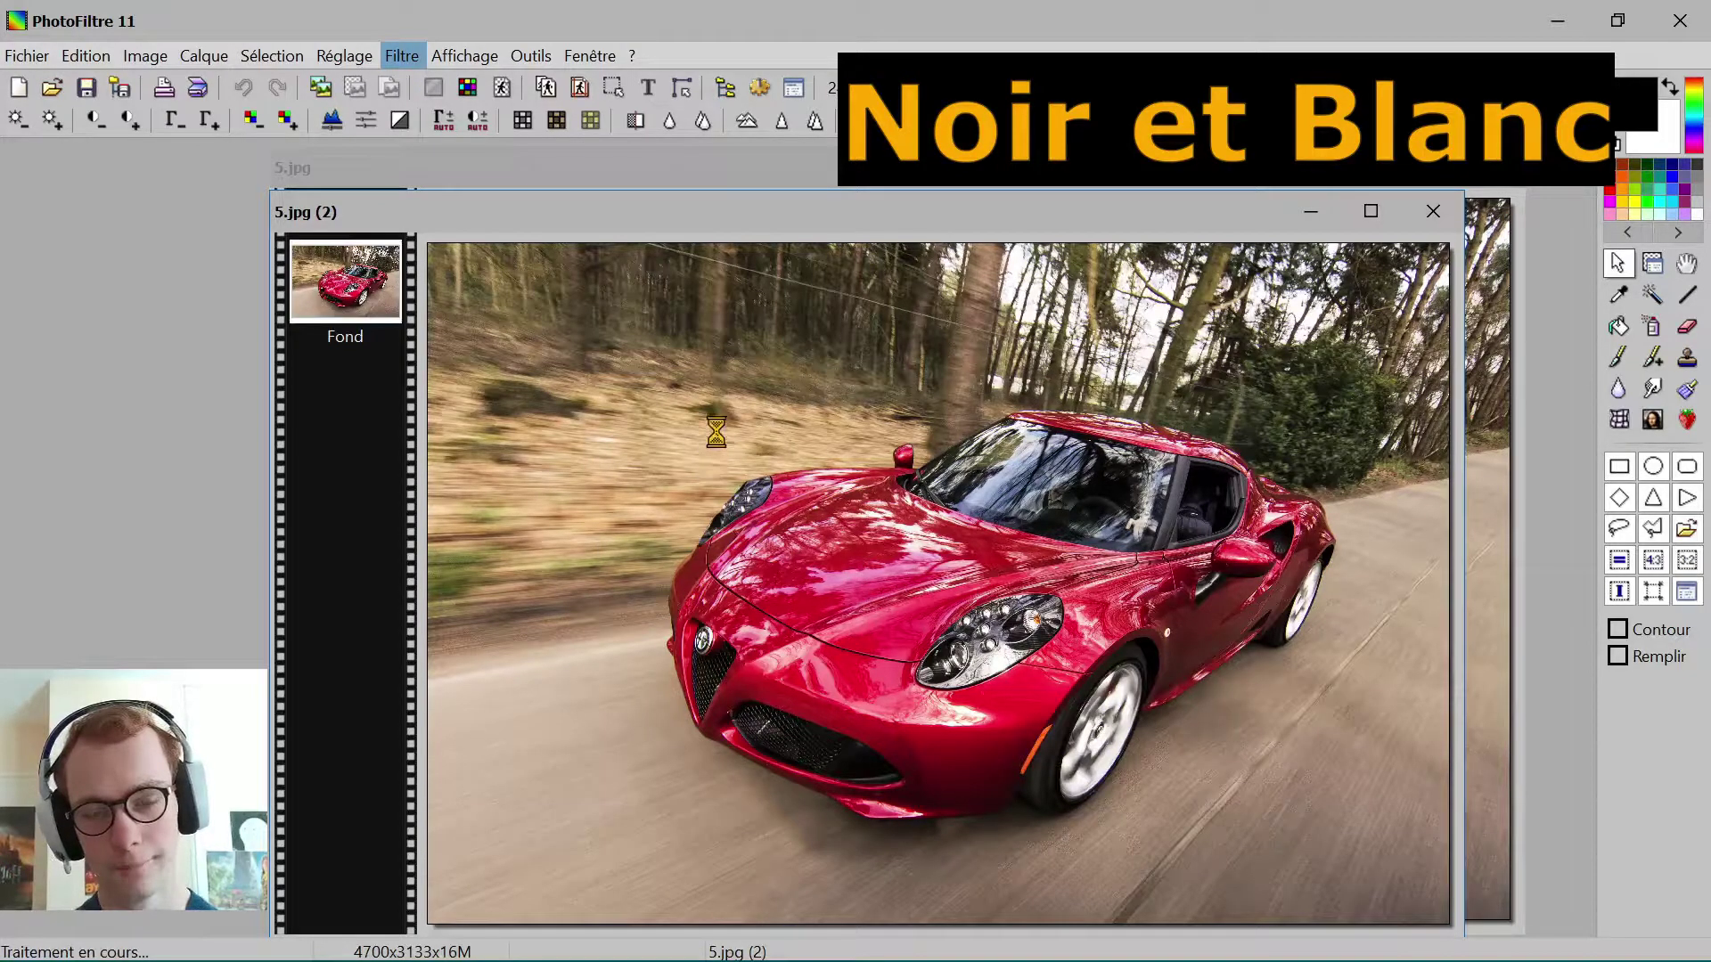
left_click_drag(818, 237, 829, 835)
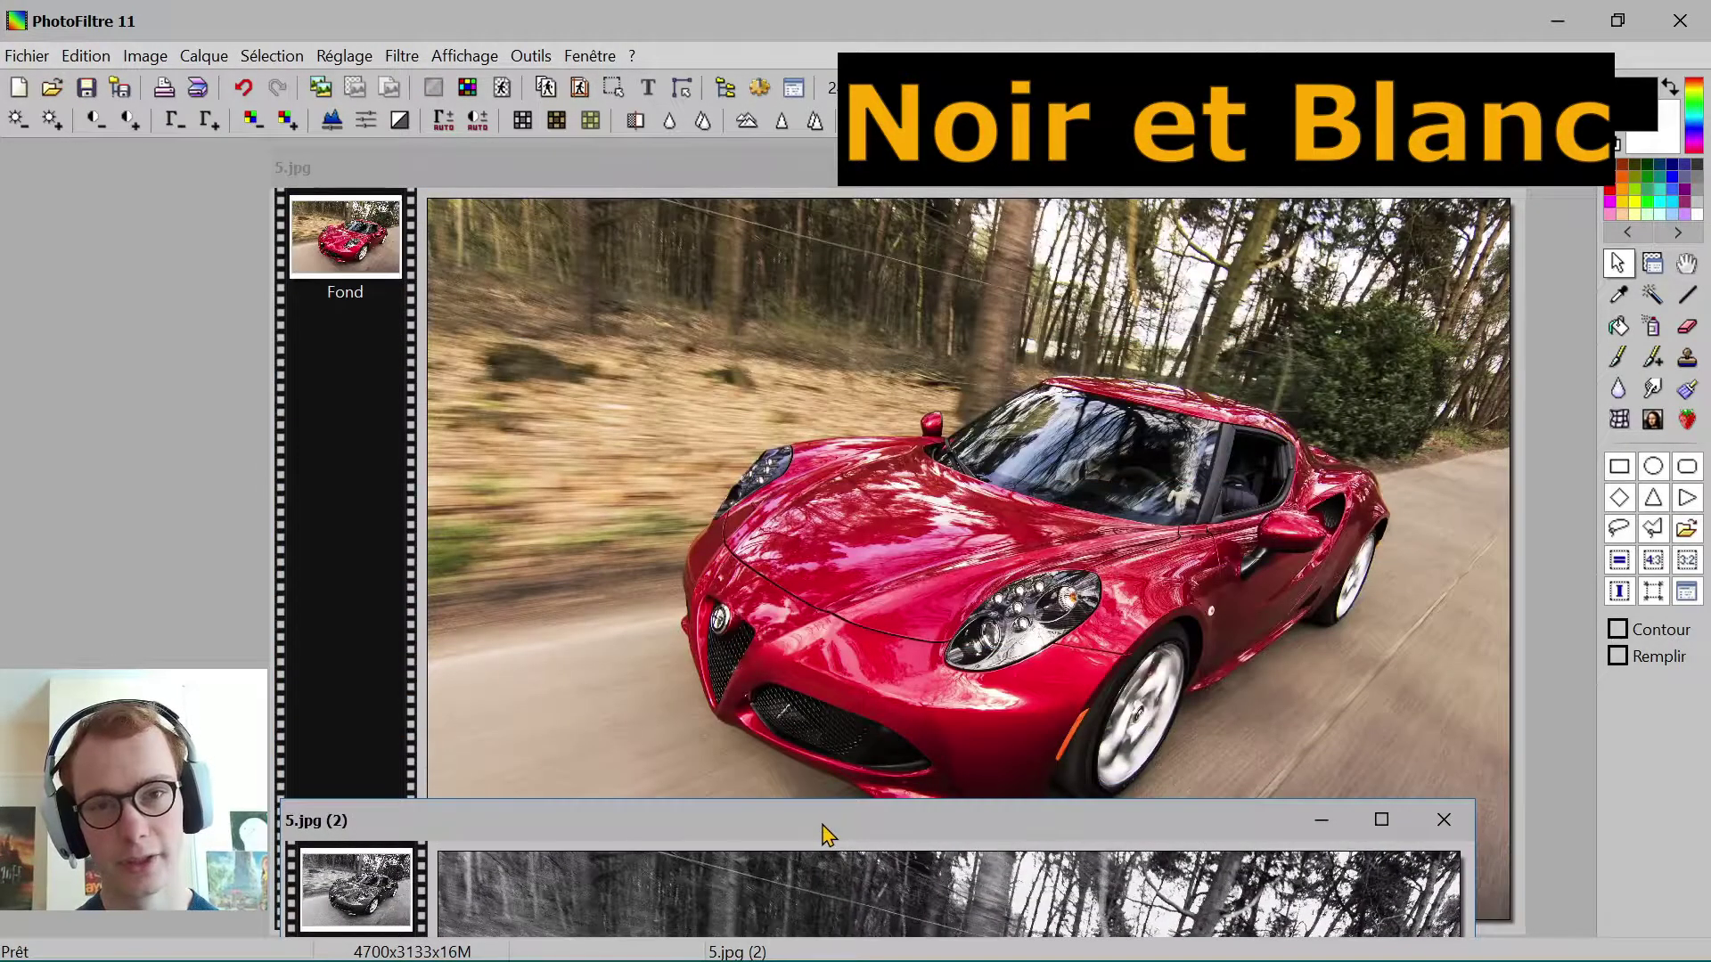
left_click_drag(821, 833, 869, 203)
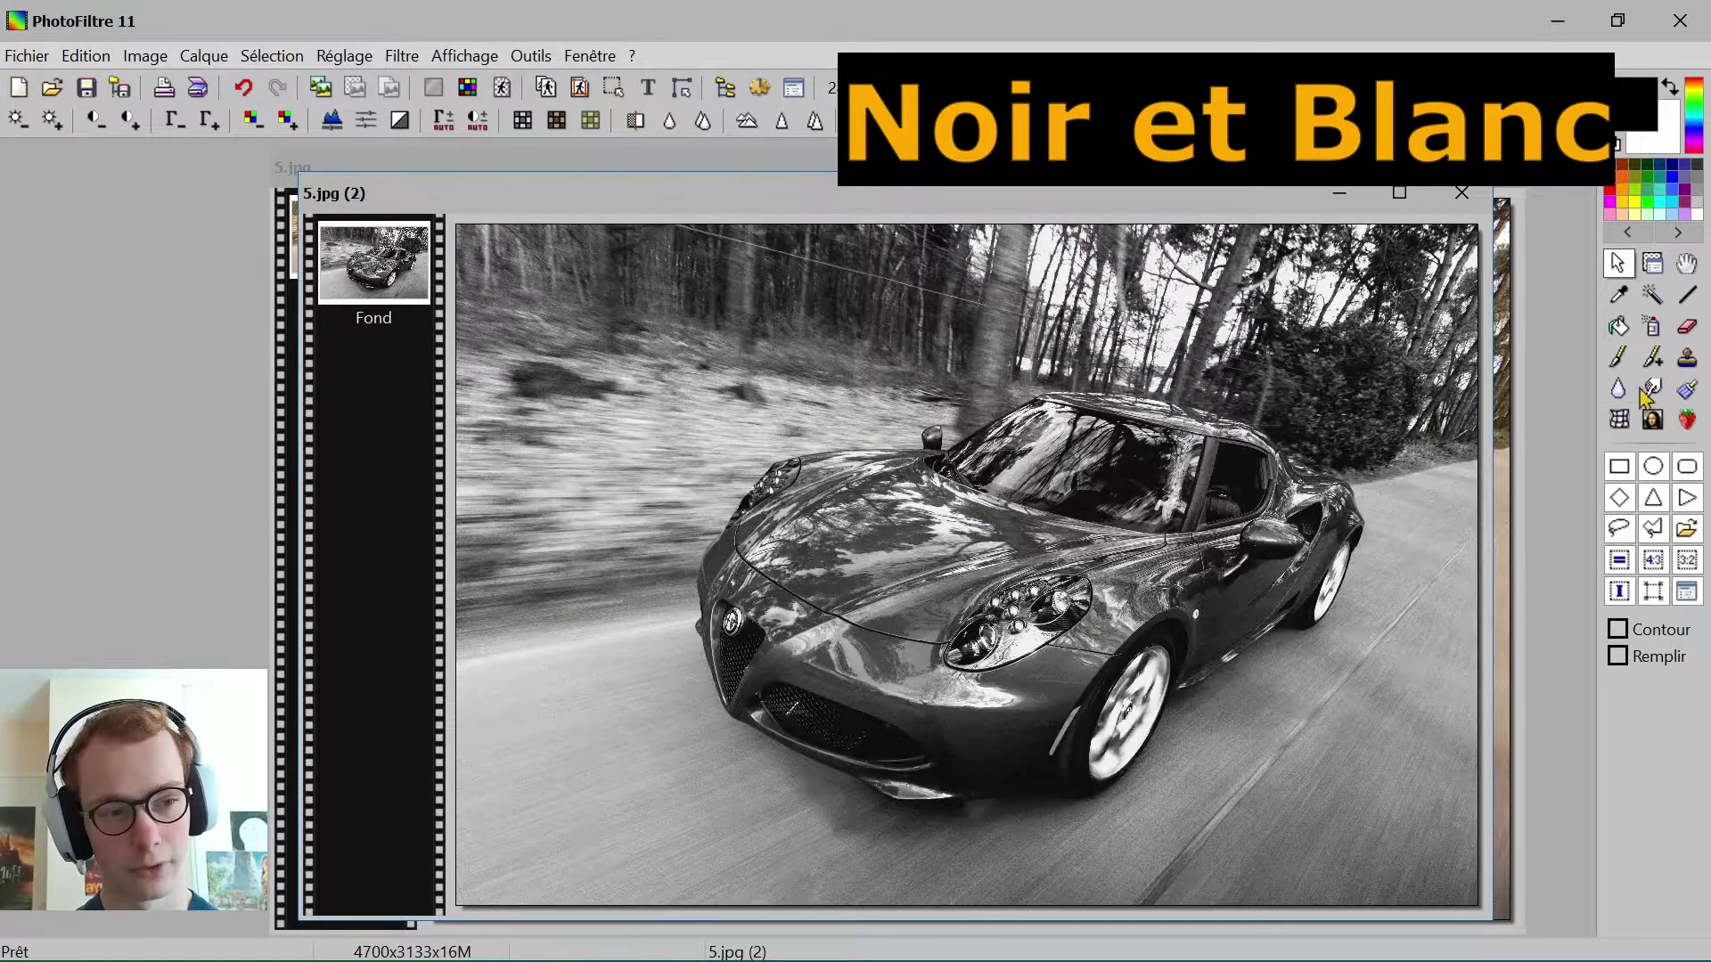
Step: Set up the clone stamp to paint with the pattern (Motif) at a radius of 300
left_click(1686, 358)
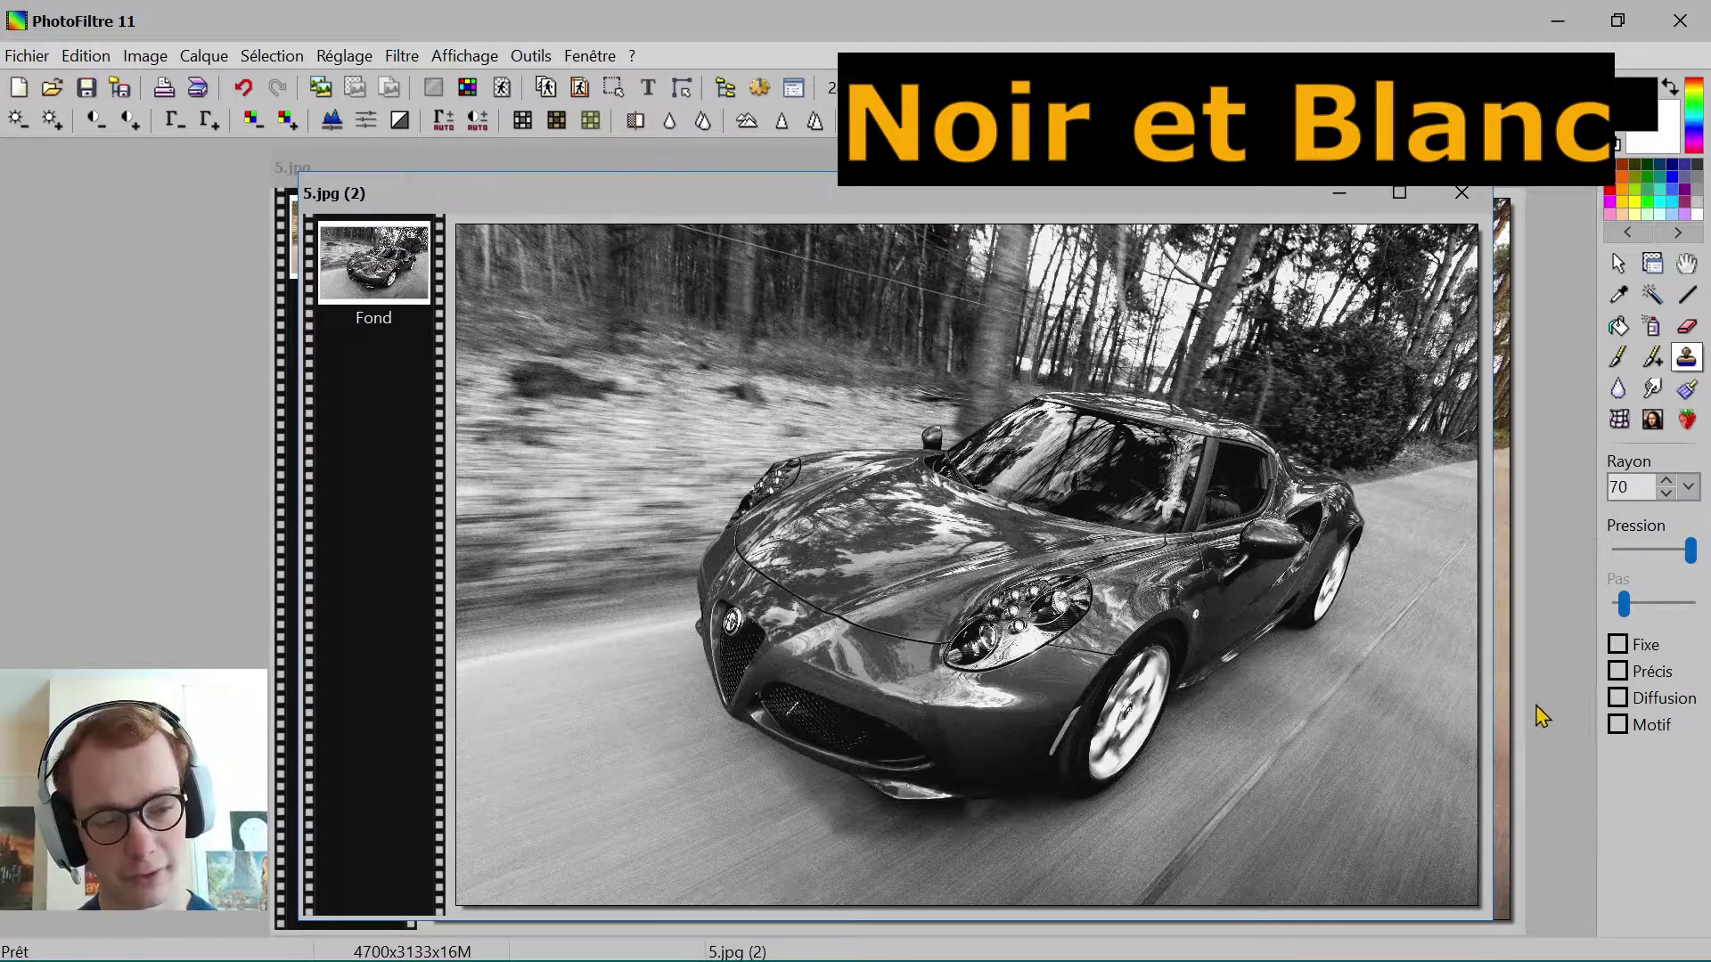
left_click(1618, 725)
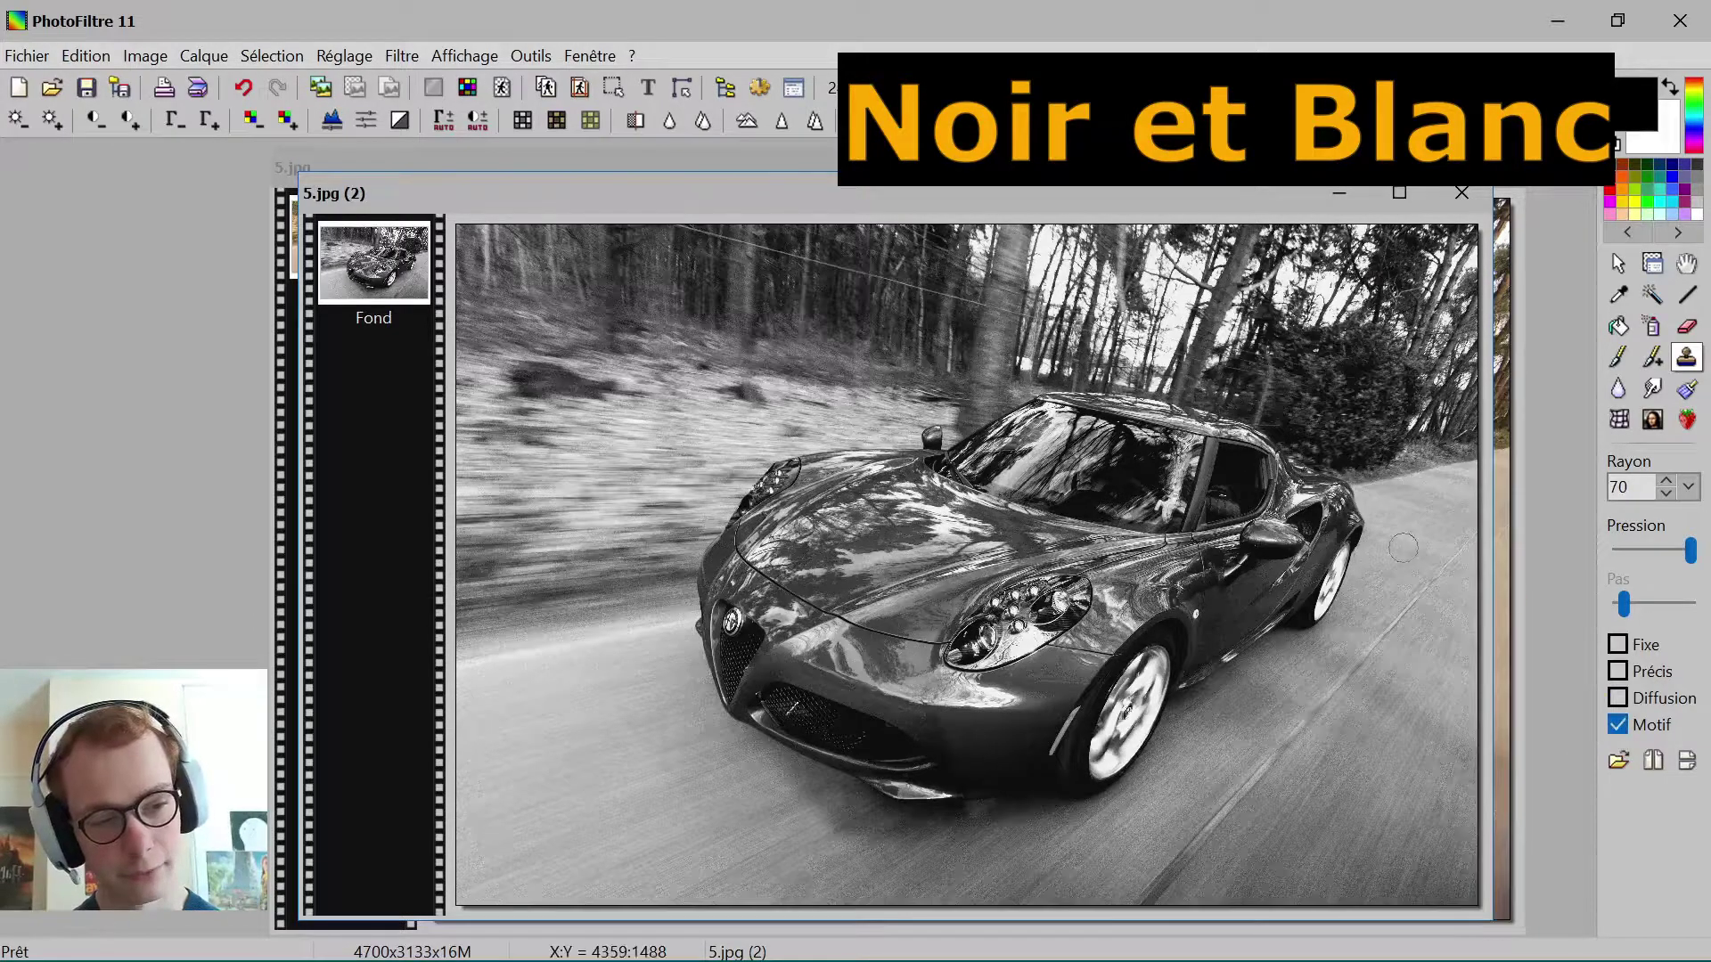
left_click(1683, 498)
left_click(1630, 802)
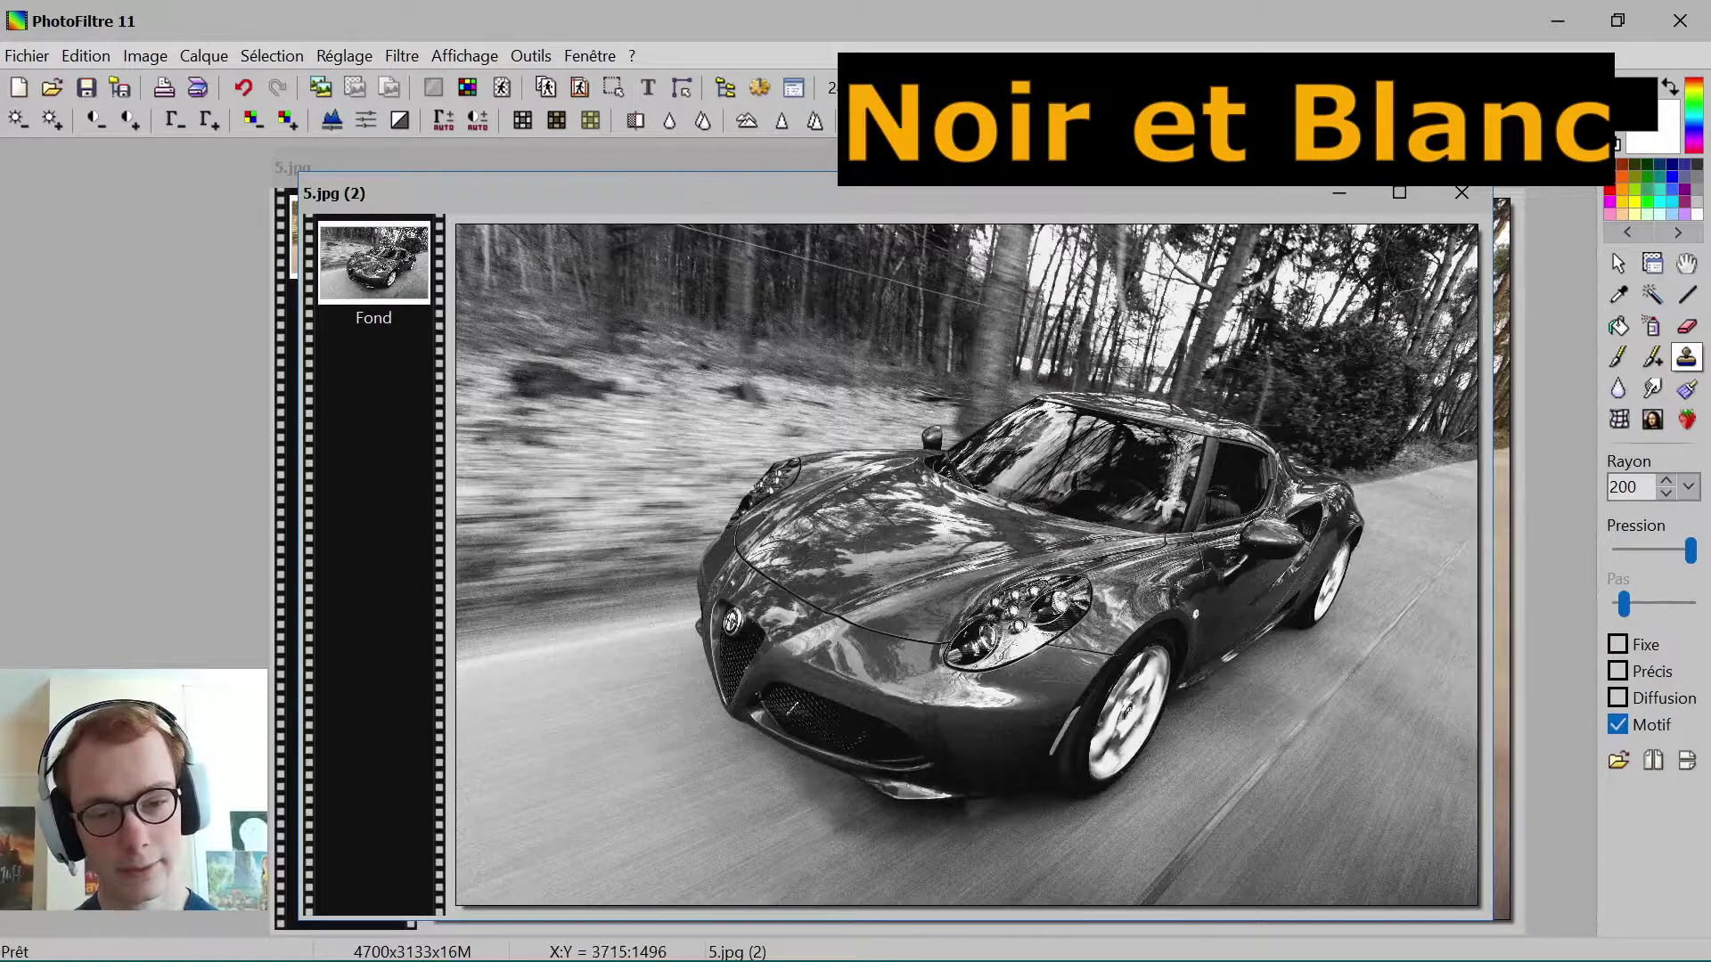
left_click(1689, 488)
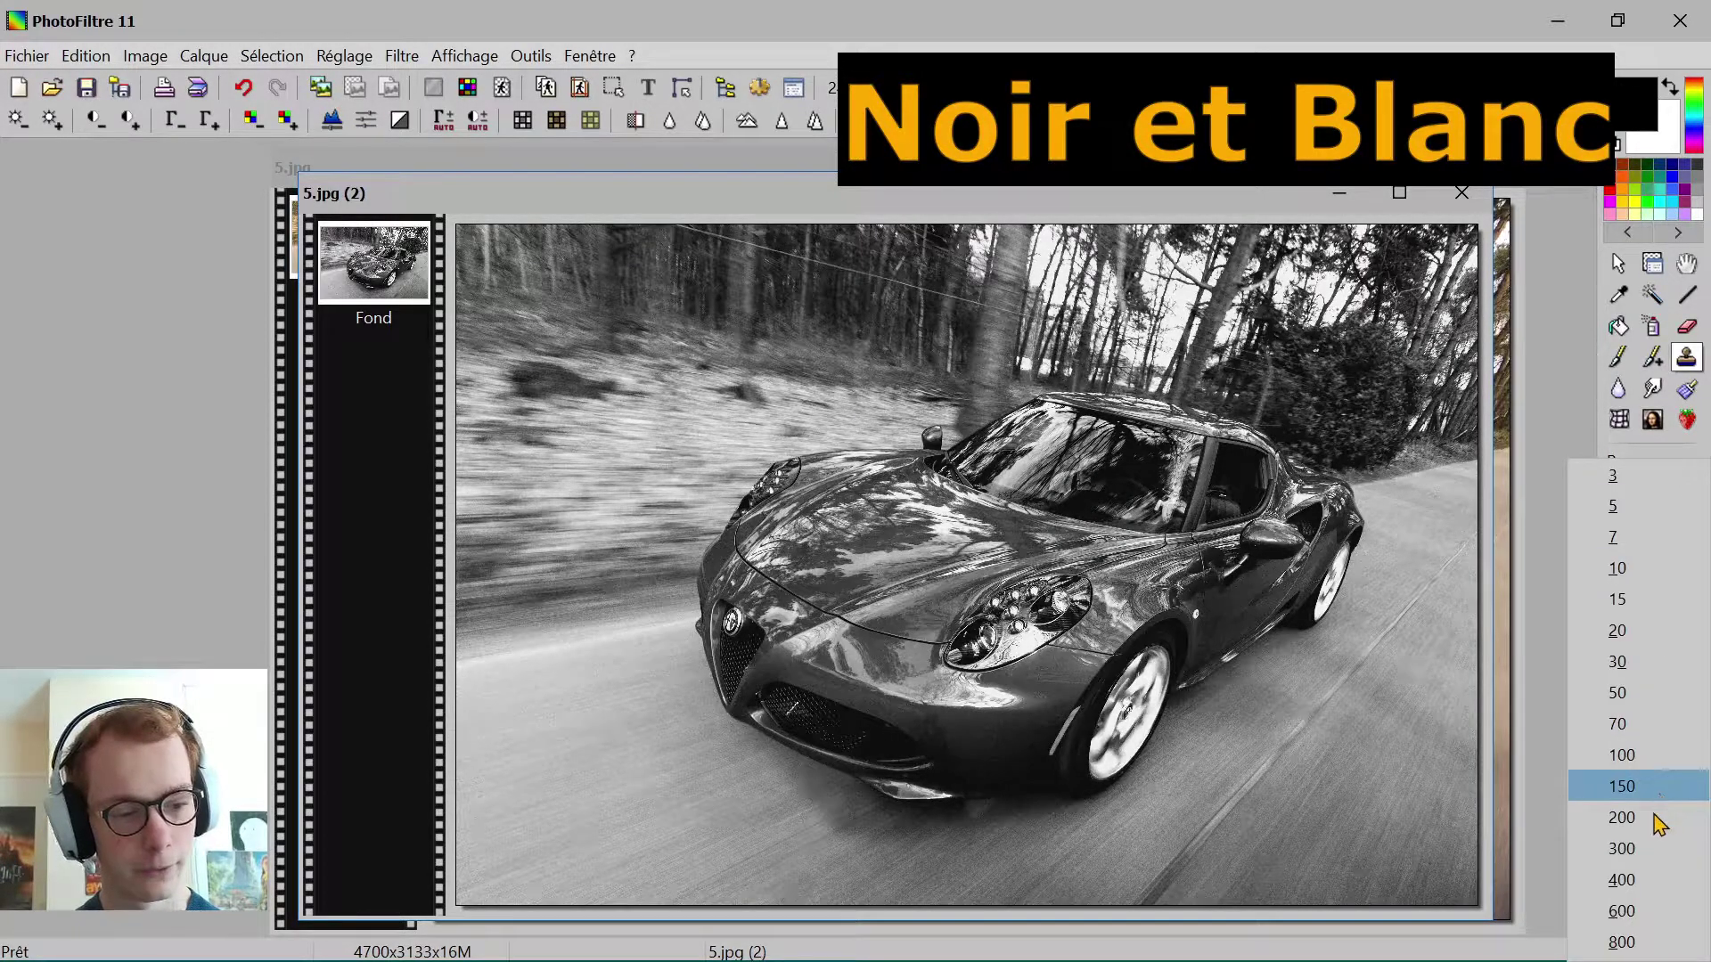
left_click(1658, 846)
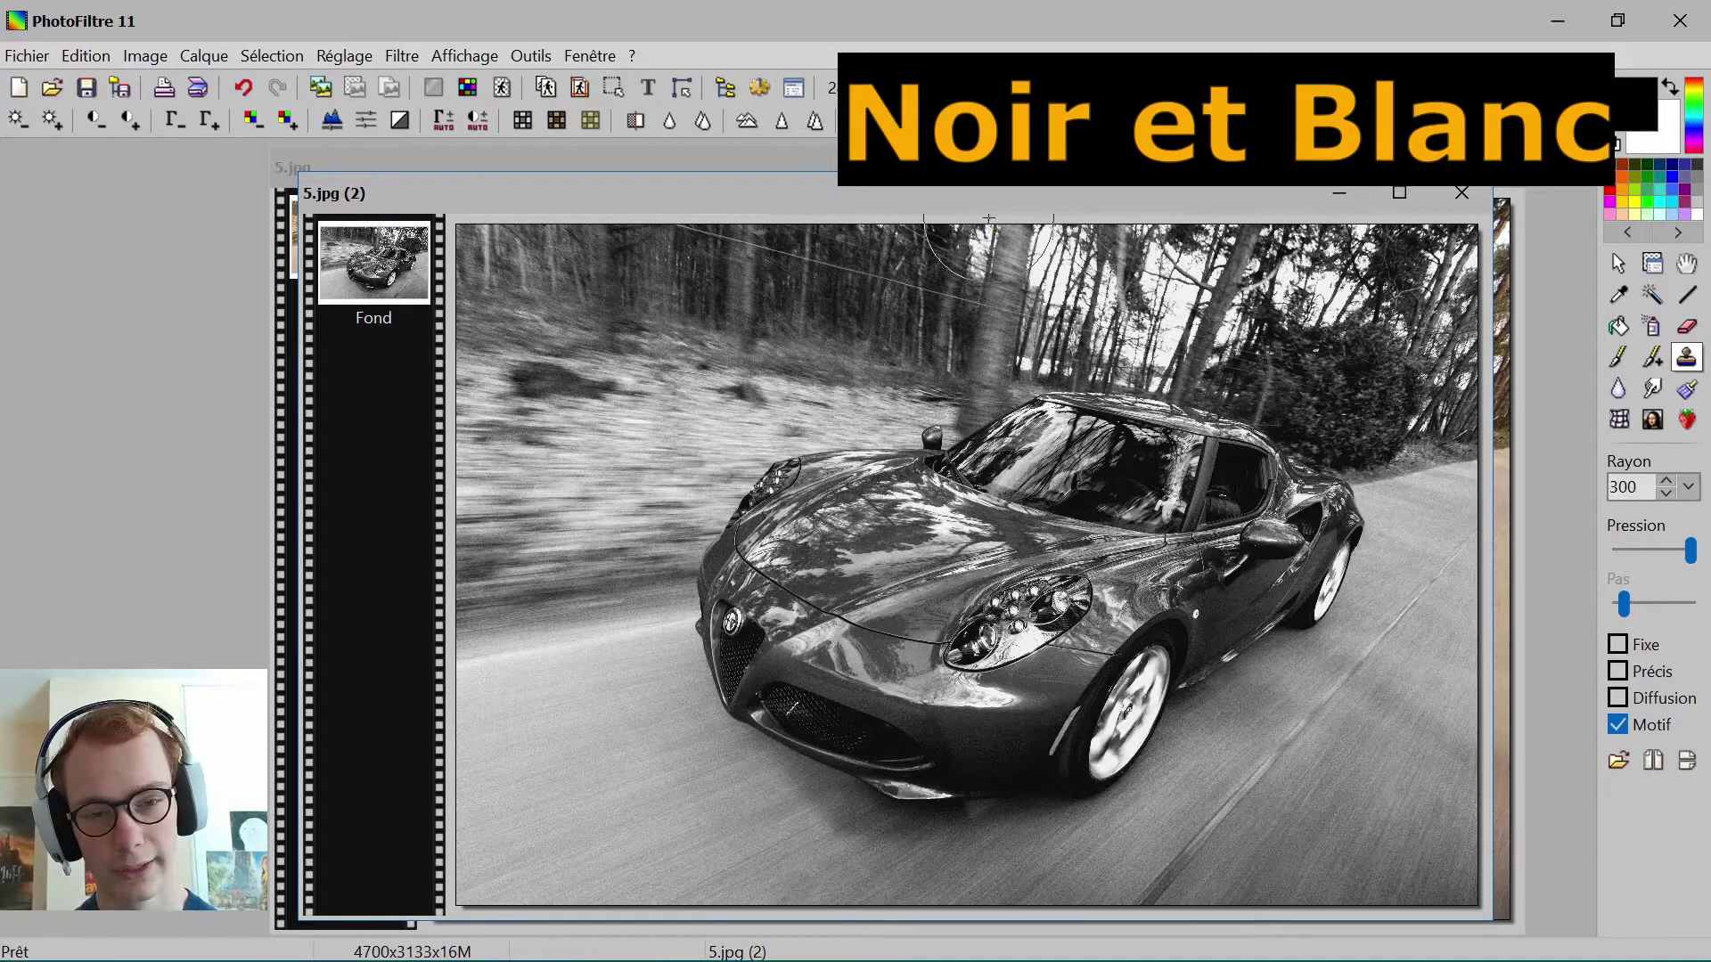
Step: Paint the original red back over the car's bonnet, front and side in the black-and-white copy with the pattern clone stamp
left_click_drag(990, 209, 1022, 185)
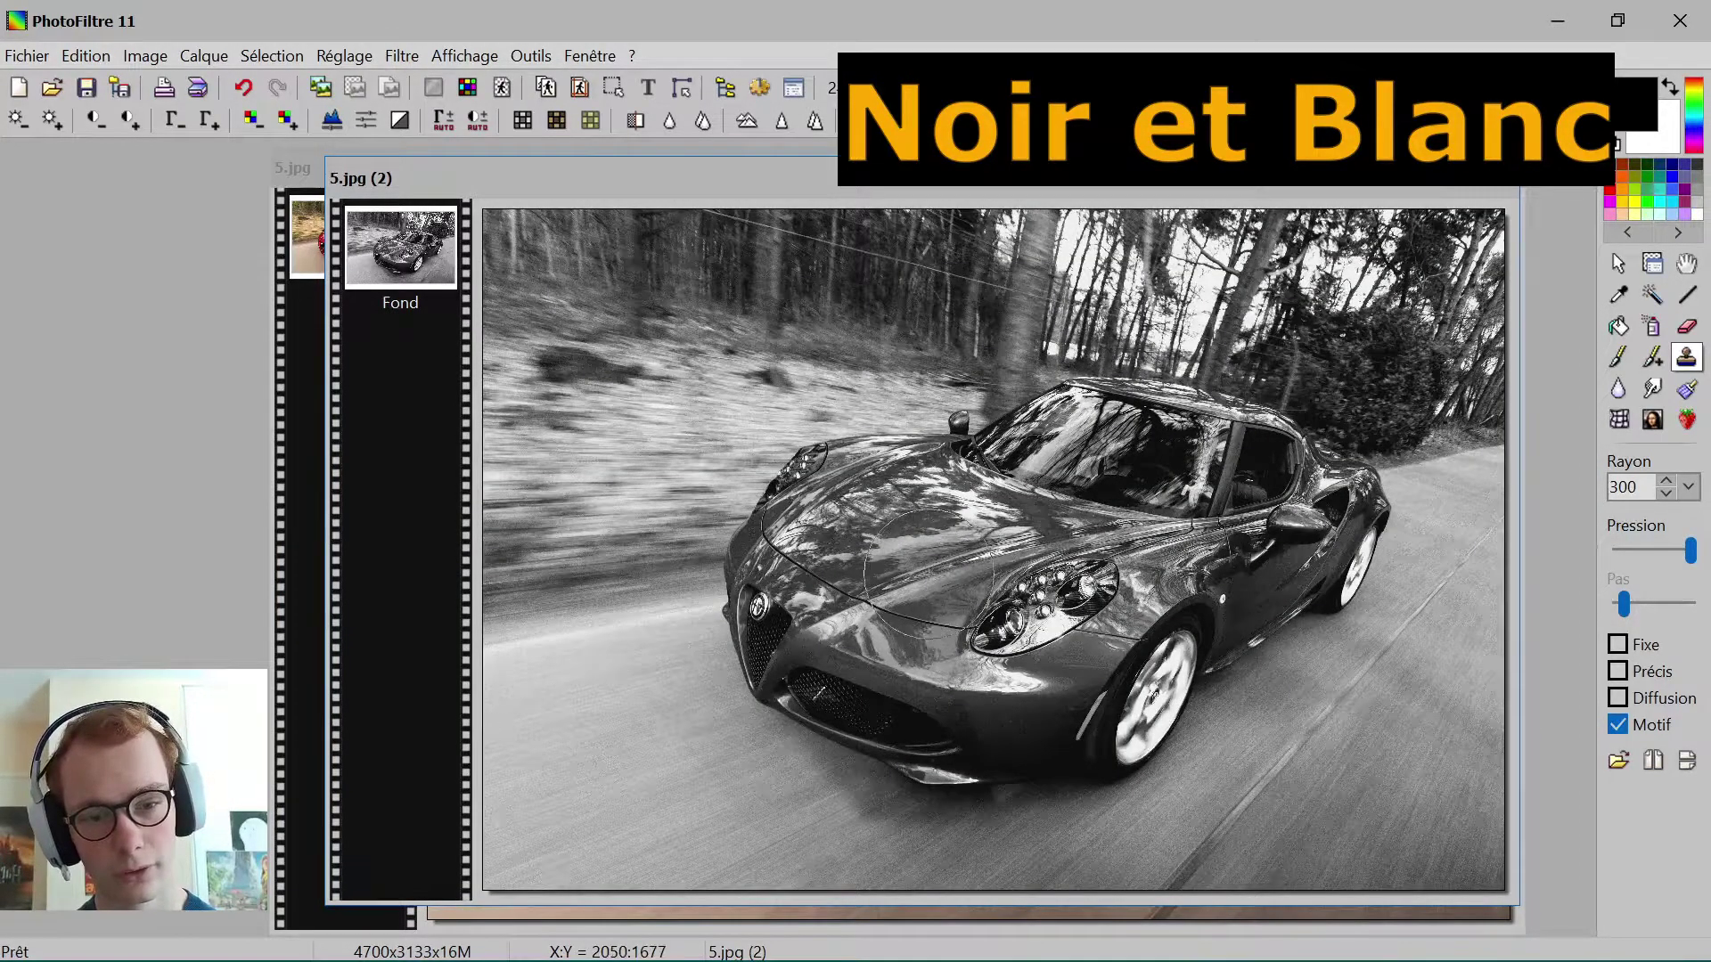
mouse_move(984, 187)
left_mouse_down()
mouse_move(952, 827)
mouse_move(1023, 428)
mouse_move(983, 207)
left_mouse_up()
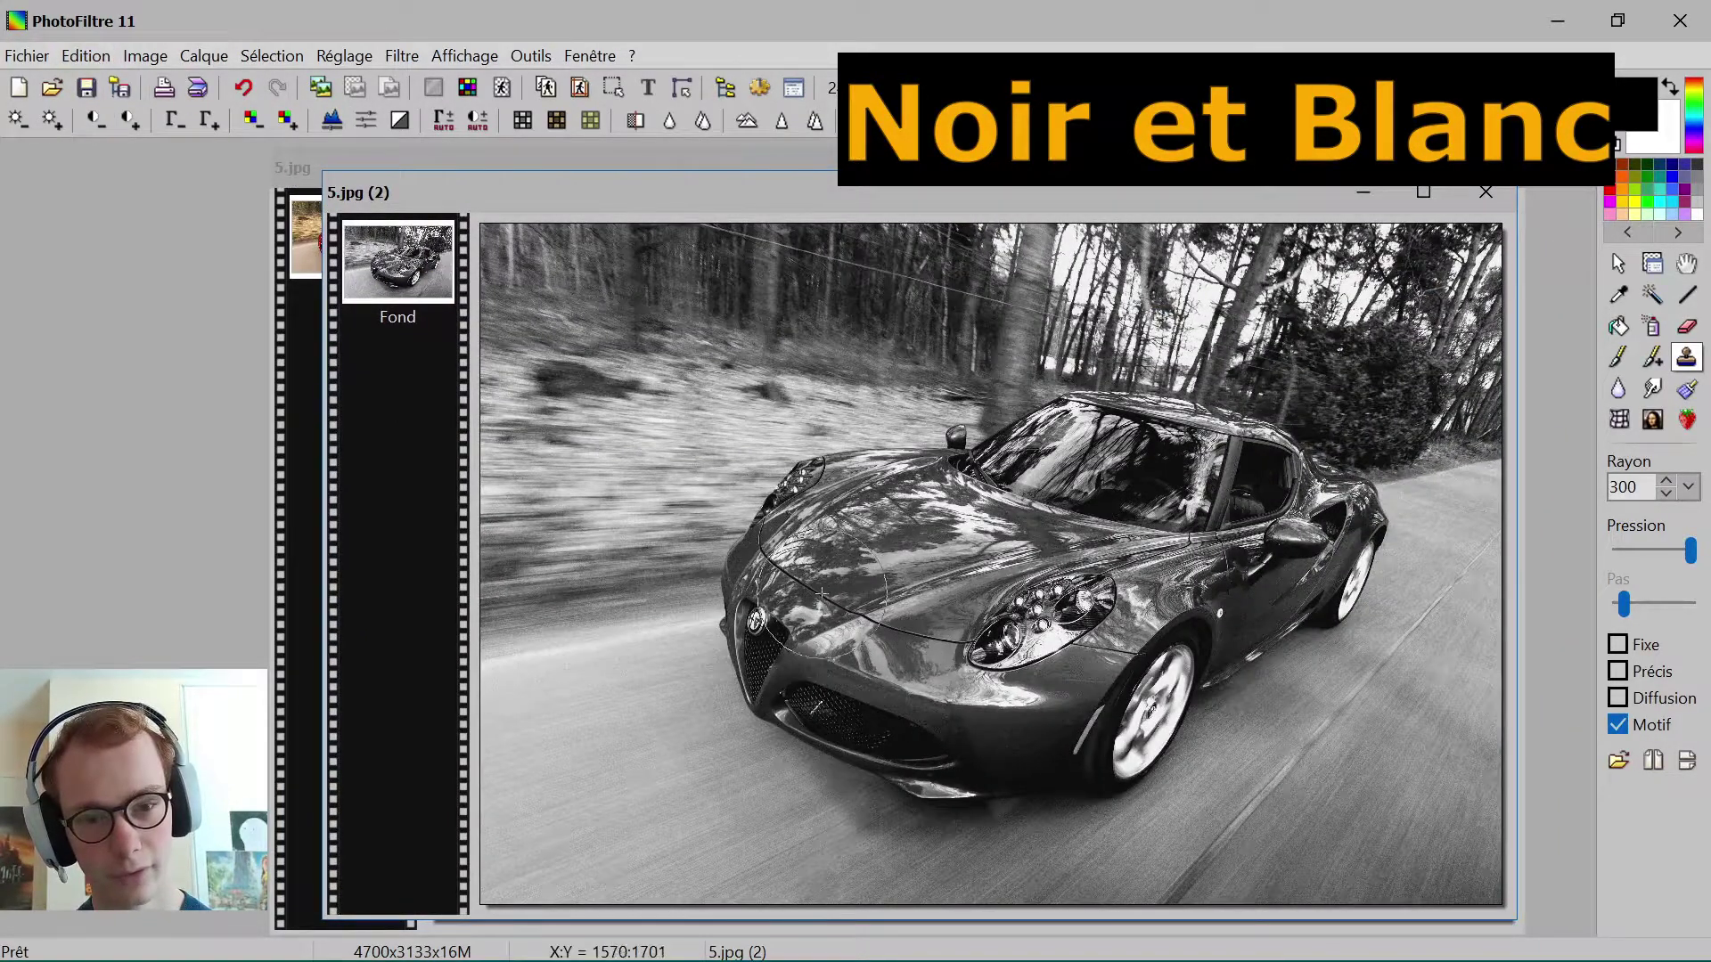
mouse_move(851, 575)
left_mouse_down()
mouse_move(879, 555)
mouse_move(847, 606)
mouse_move(839, 593)
mouse_move(904, 623)
mouse_move(965, 573)
mouse_move(987, 573)
mouse_move(1002, 614)
mouse_move(1057, 574)
left_mouse_up()
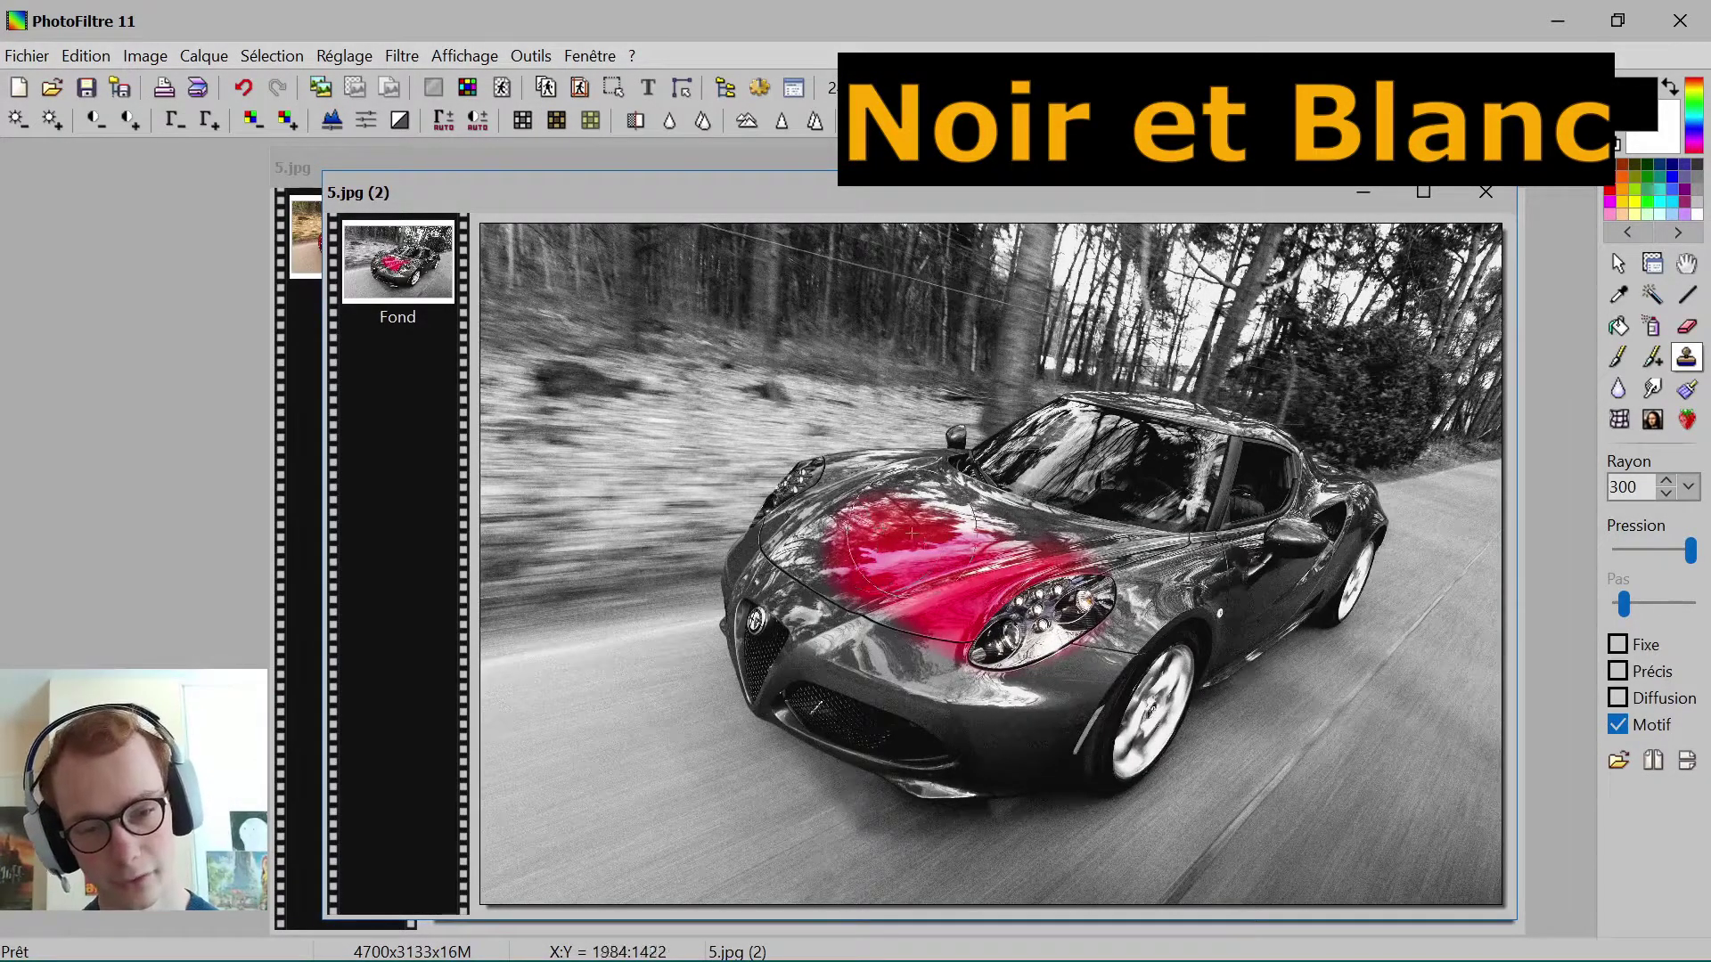
mouse_move(936, 536)
left_mouse_down()
mouse_move(931, 640)
mouse_move(1109, 624)
mouse_move(1172, 472)
mouse_move(1061, 499)
mouse_move(1185, 571)
mouse_move(1257, 567)
mouse_move(1321, 526)
mouse_move(1186, 563)
mouse_move(1054, 662)
mouse_move(856, 659)
mouse_move(882, 637)
mouse_move(1187, 609)
mouse_move(1069, 664)
mouse_move(1185, 592)
mouse_move(891, 544)
mouse_move(811, 628)
mouse_move(1007, 681)
mouse_move(1218, 645)
mouse_move(1239, 615)
left_mouse_up()
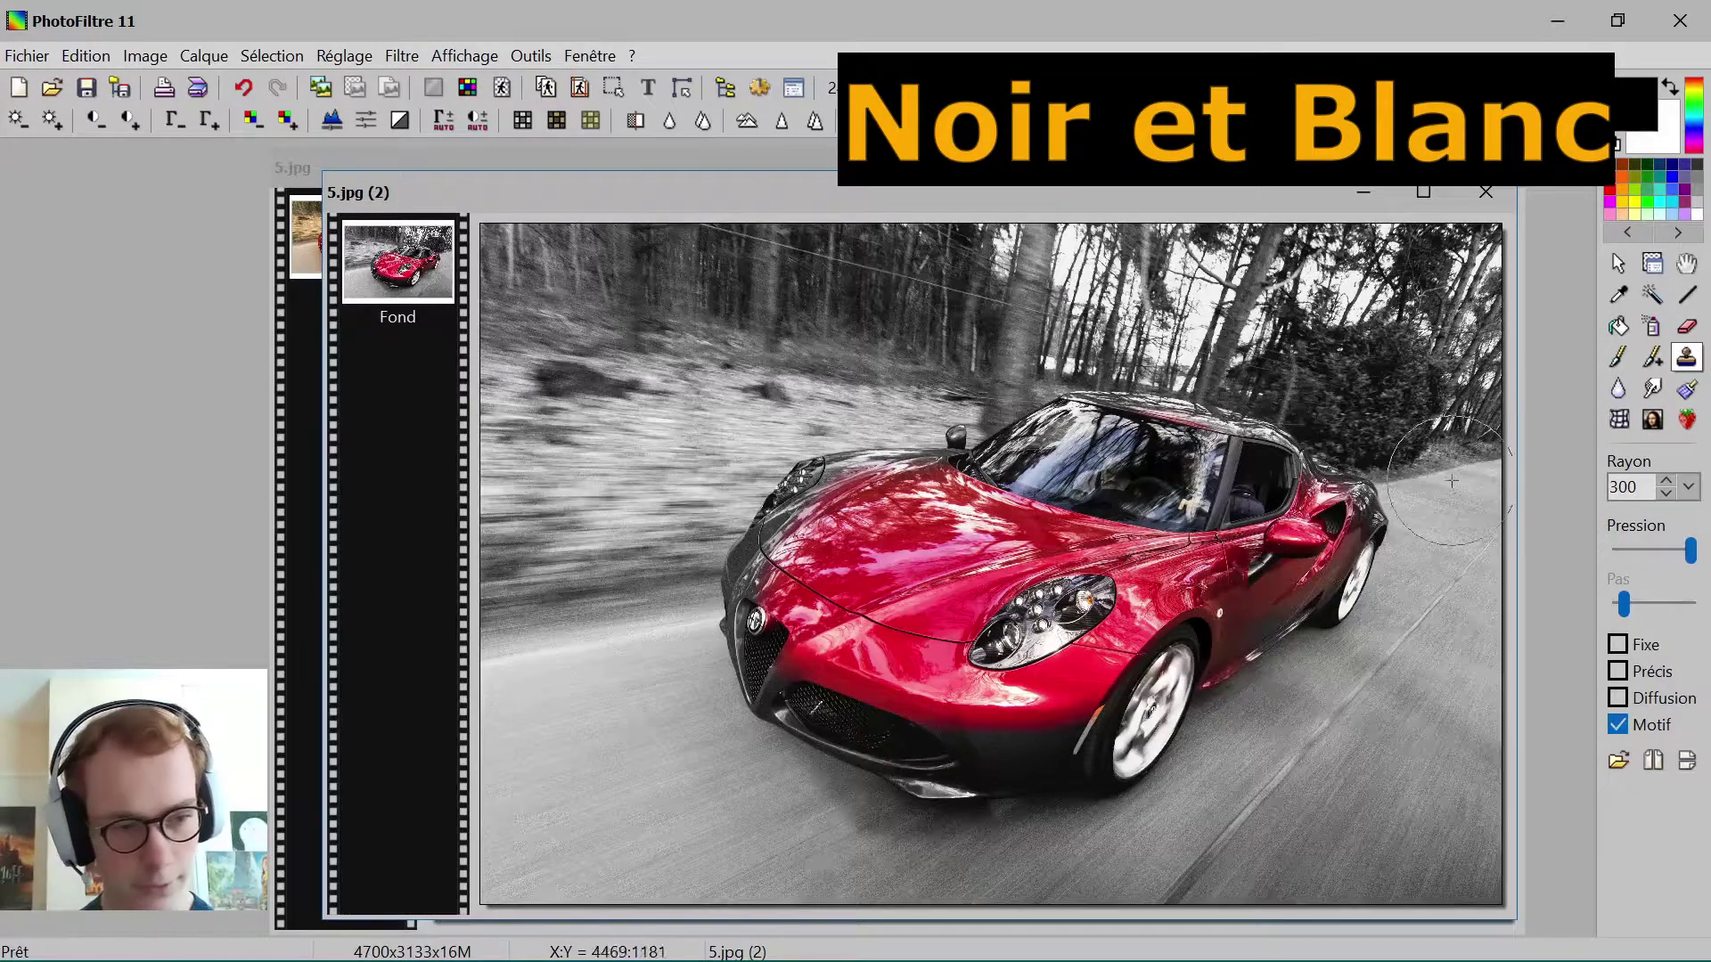
Step: Reduce the clone stamp radius to 100 and paint the original red back over the lower front bumper and beside the grille
left_click(1688, 486)
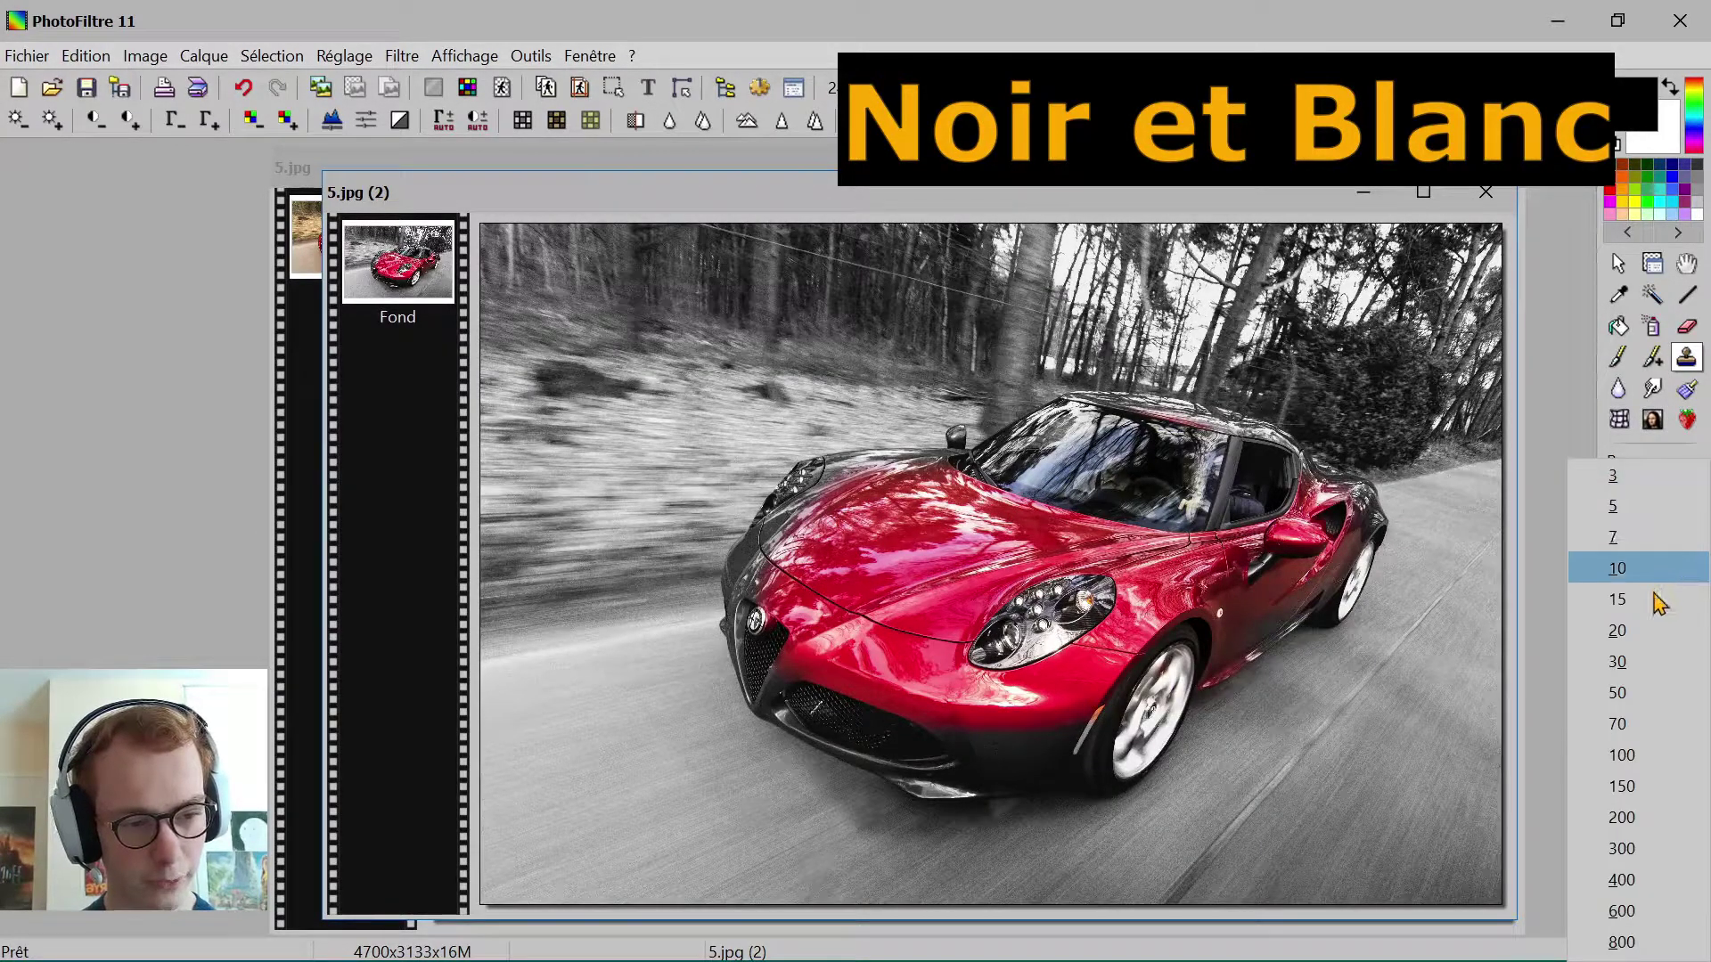
left_click(1635, 704)
scroll(1005, 685, "up", 1)
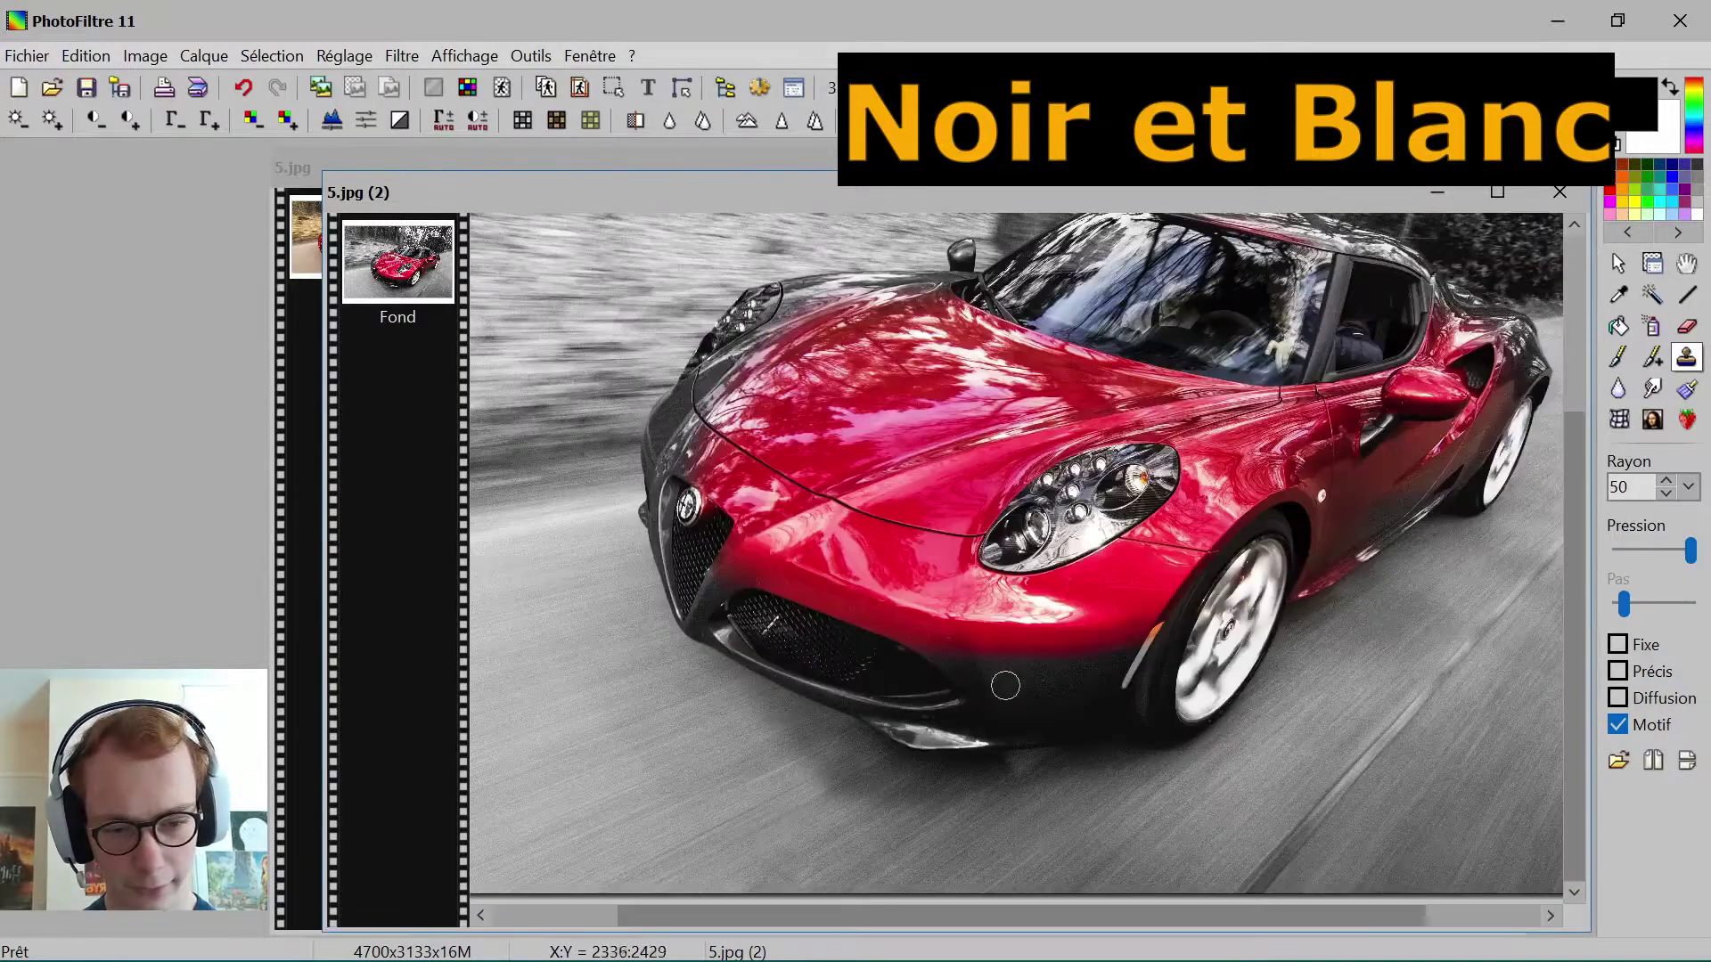
left_click(1688, 486)
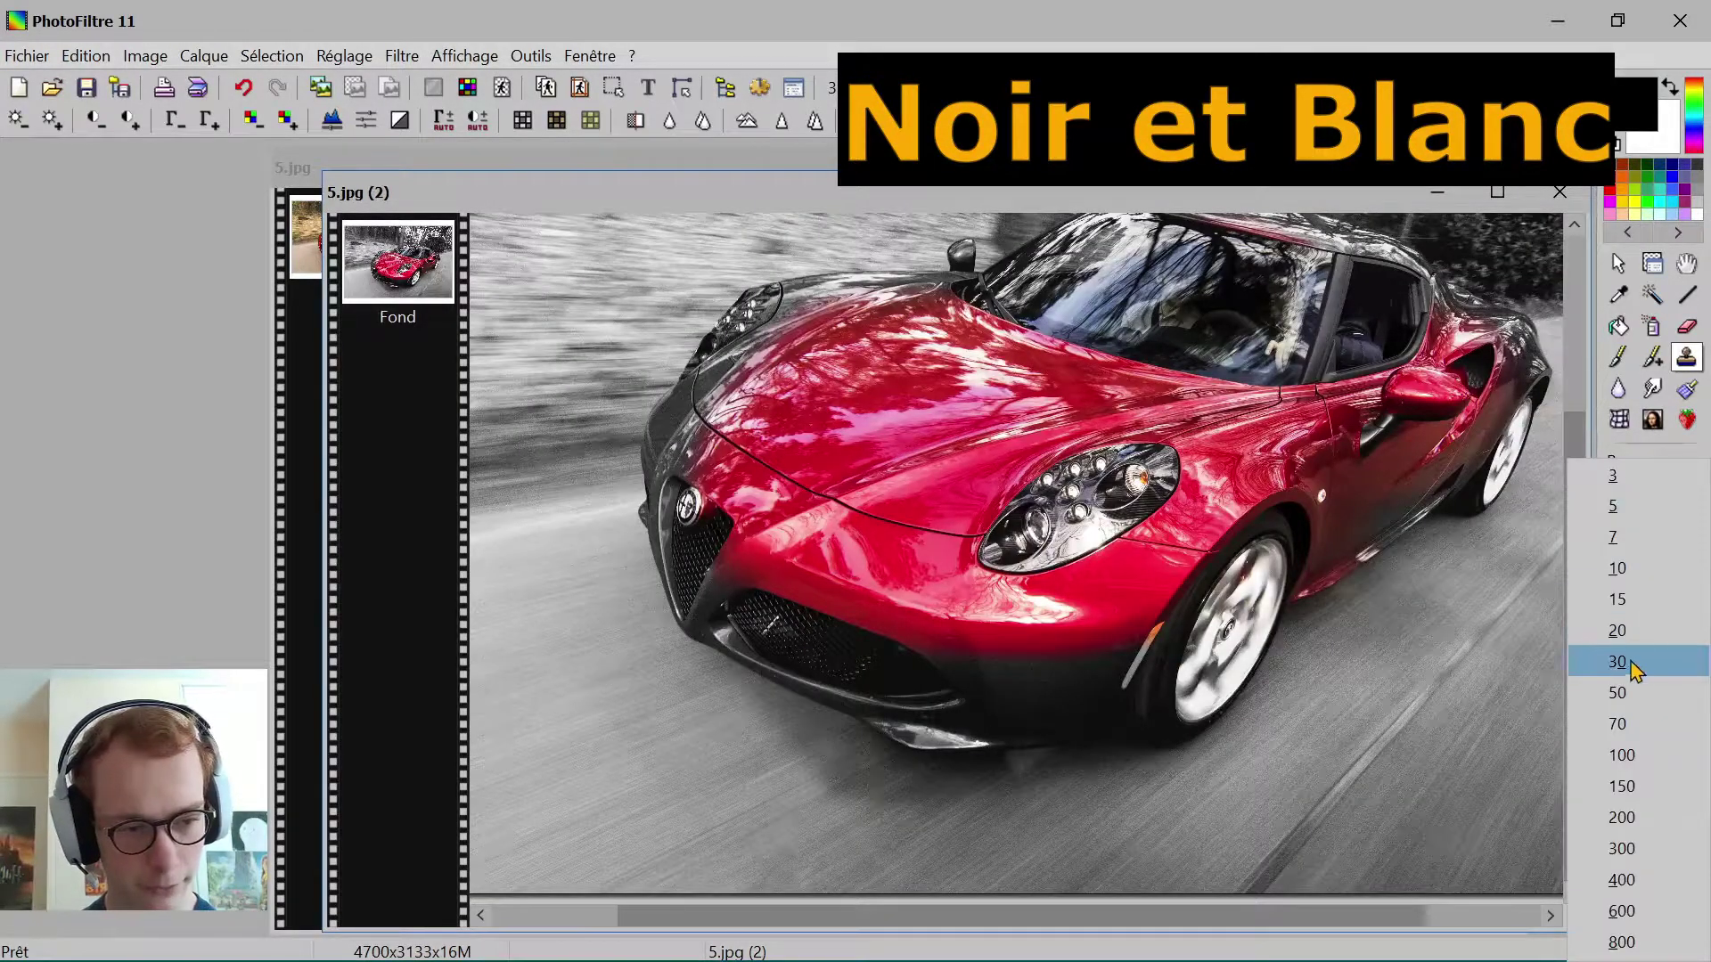
left_click(1635, 739)
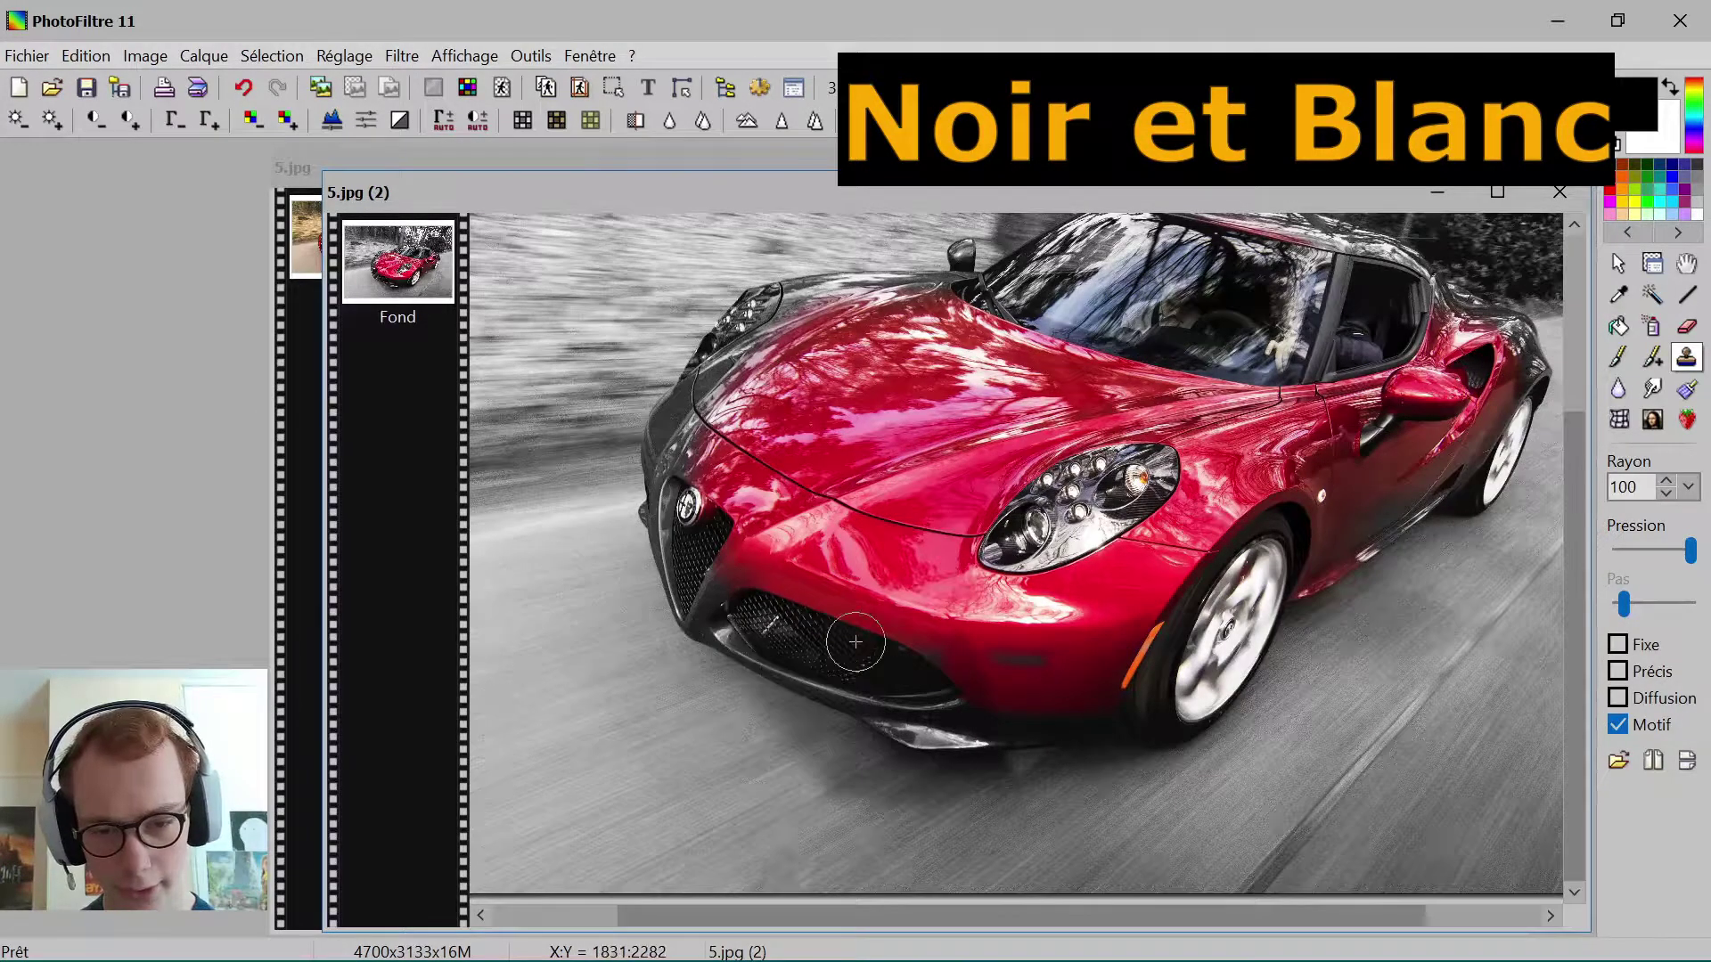
left_click_drag(698, 504, 733, 548)
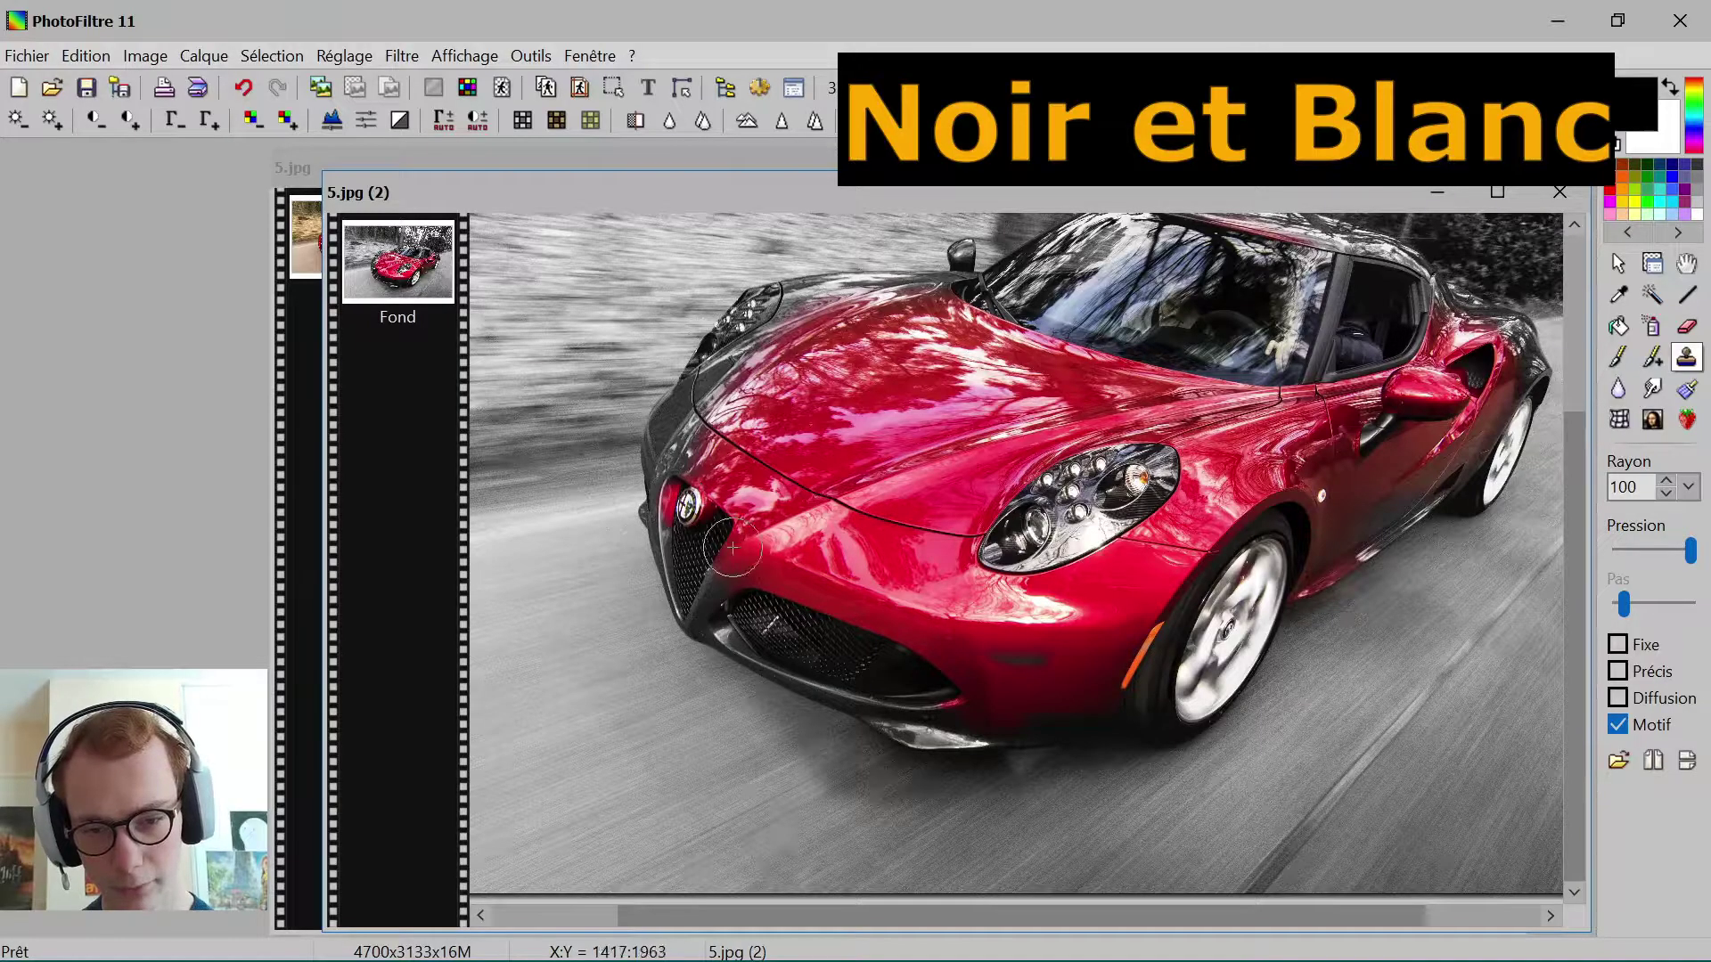
scroll(896, 454, "down", 1)
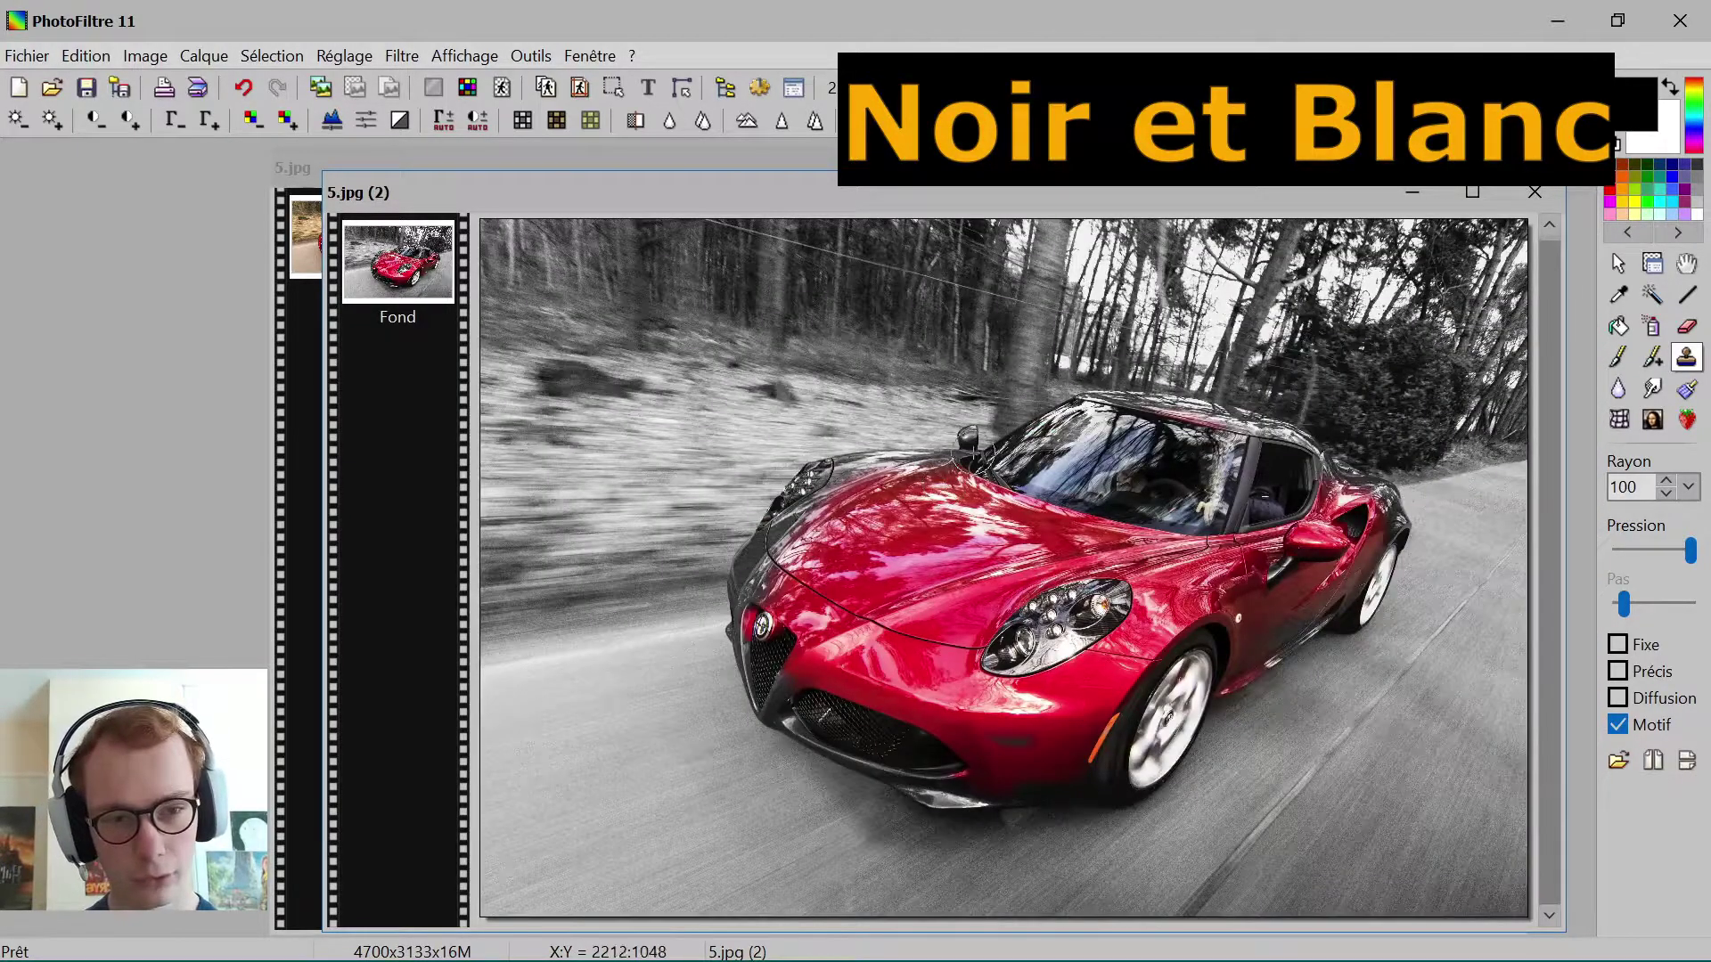
mouse_move(1087, 198)
left_mouse_down()
mouse_move(1047, 196)
mouse_move(1099, 187)
left_mouse_up()
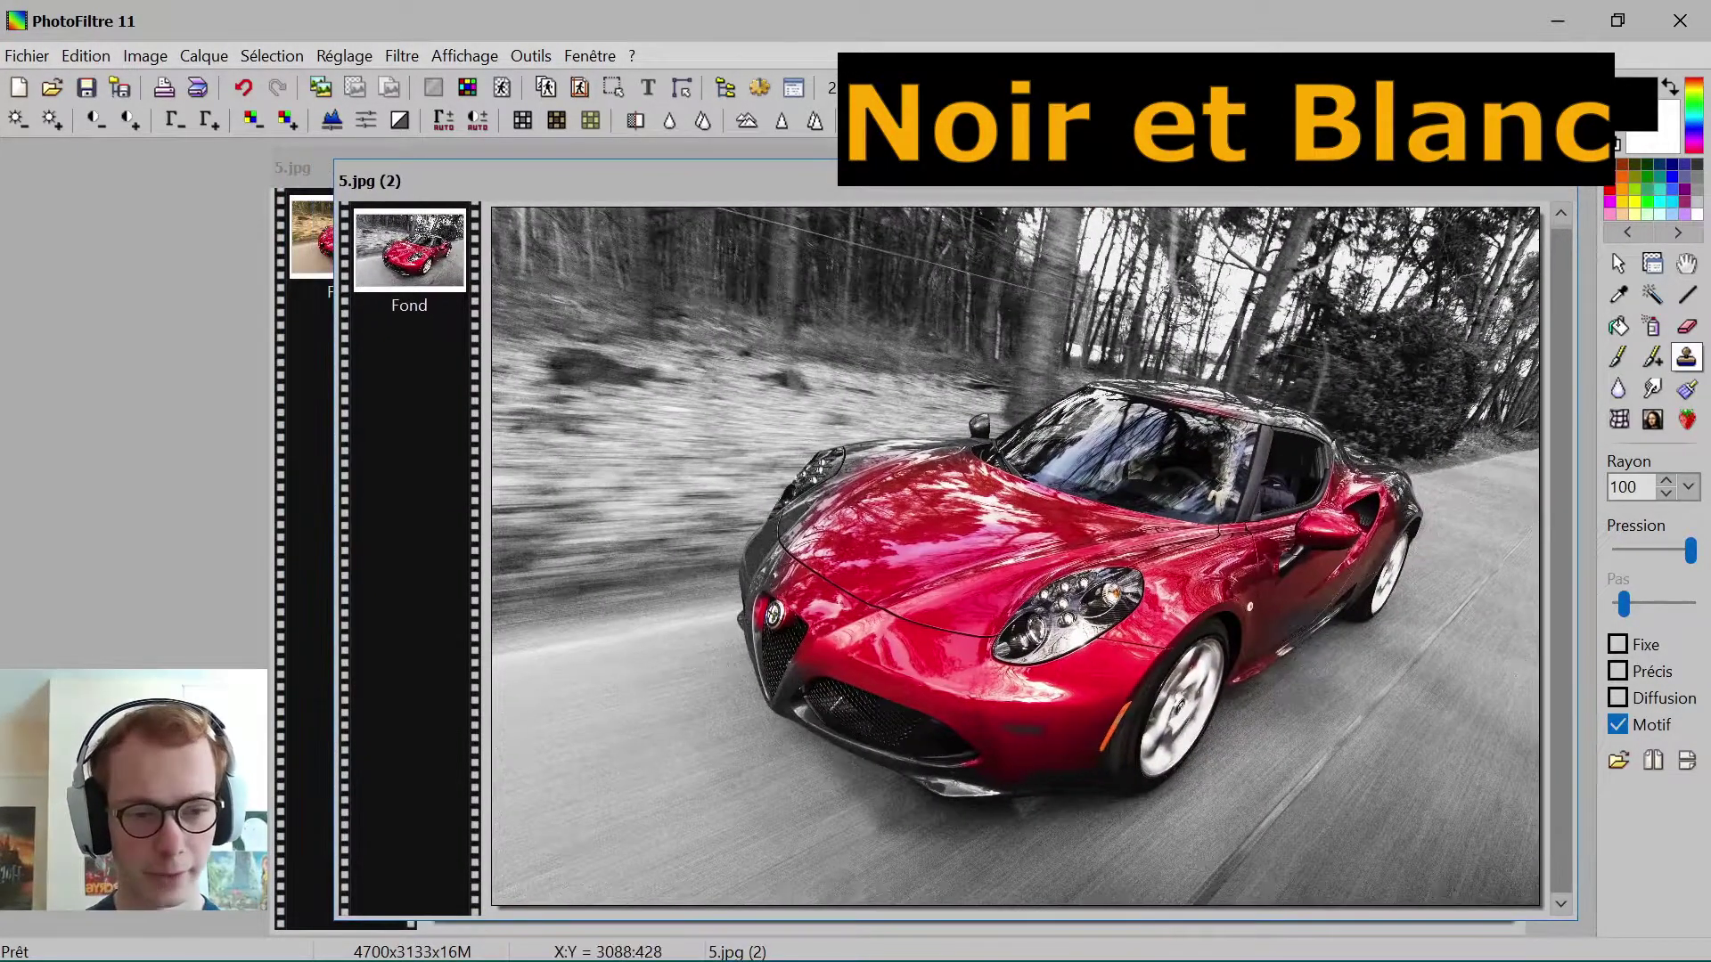
Step: Paint the original red back along the far edge of the bonnet, from the headlight to the windscreen
scroll(1275, 443, "up", 1)
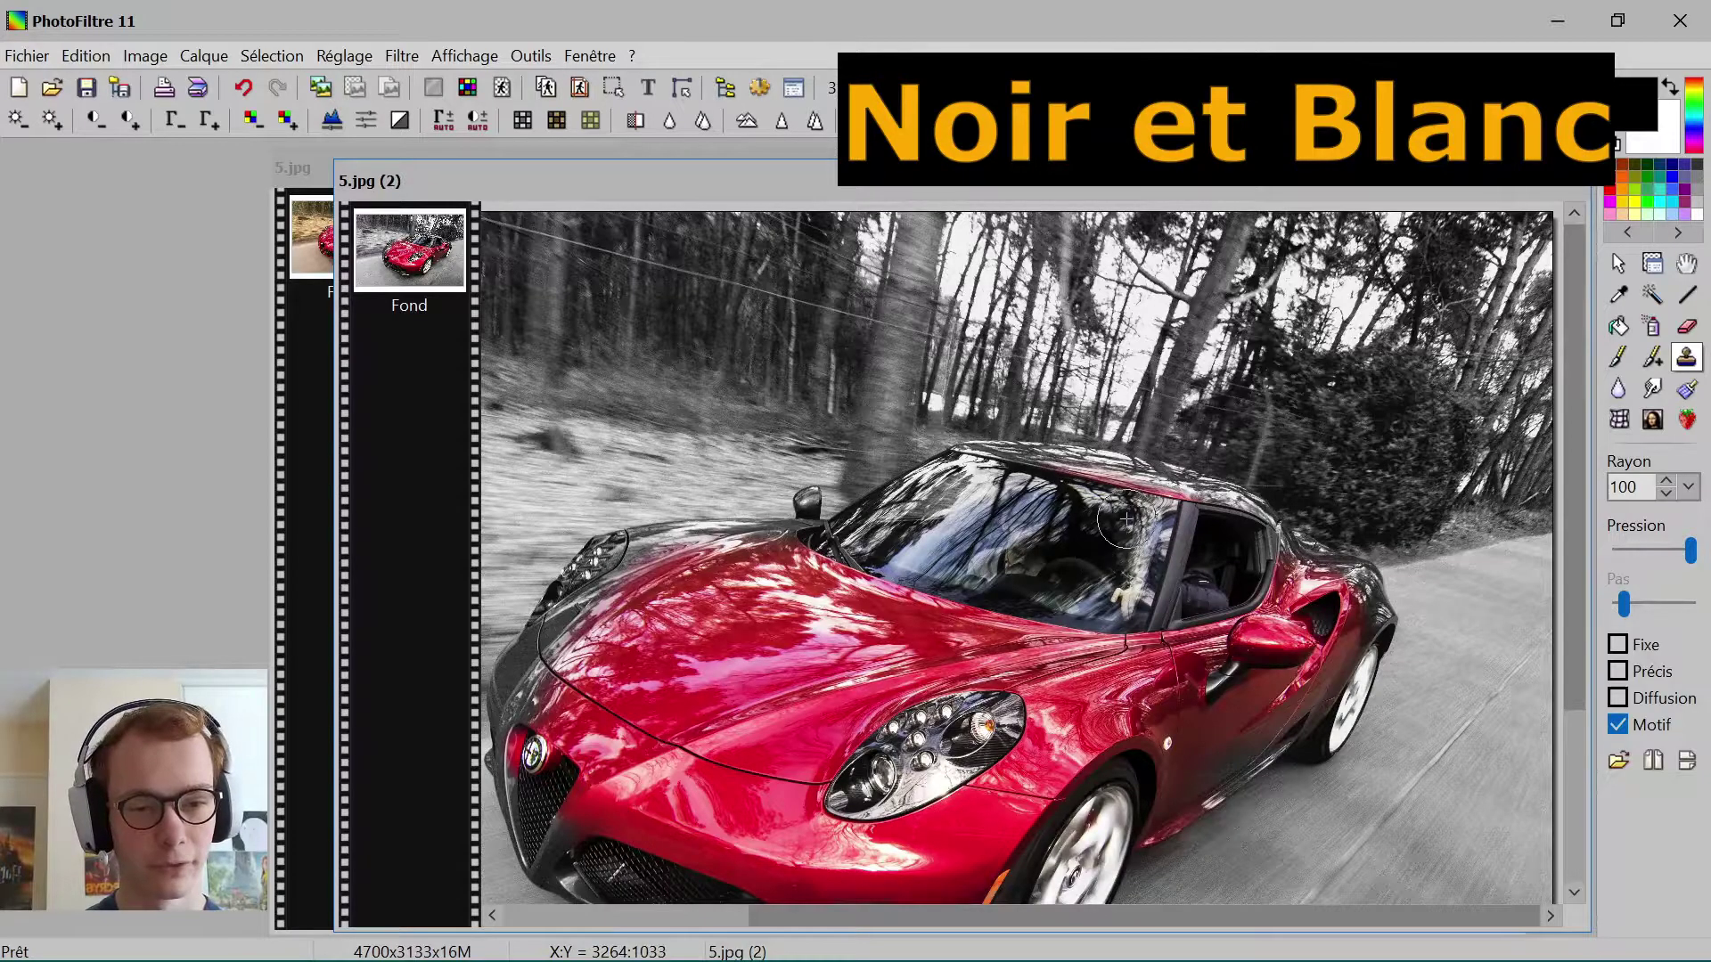
scroll(1111, 463, "up", 1)
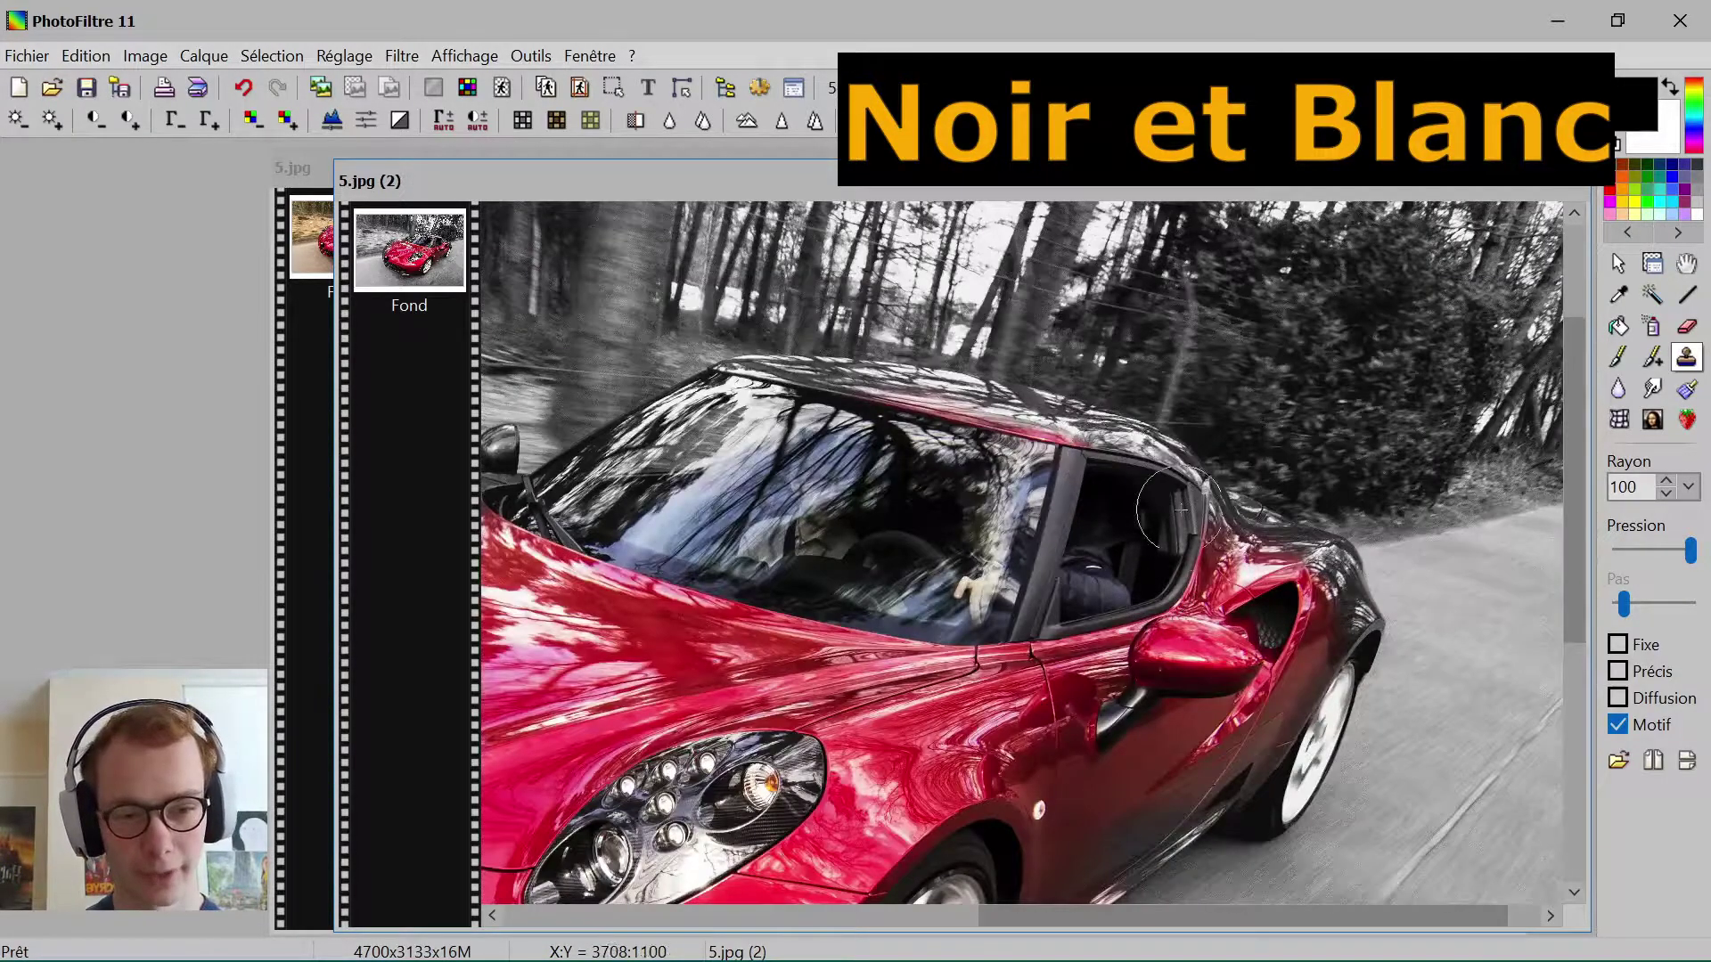
scroll(888, 379, "down", 1)
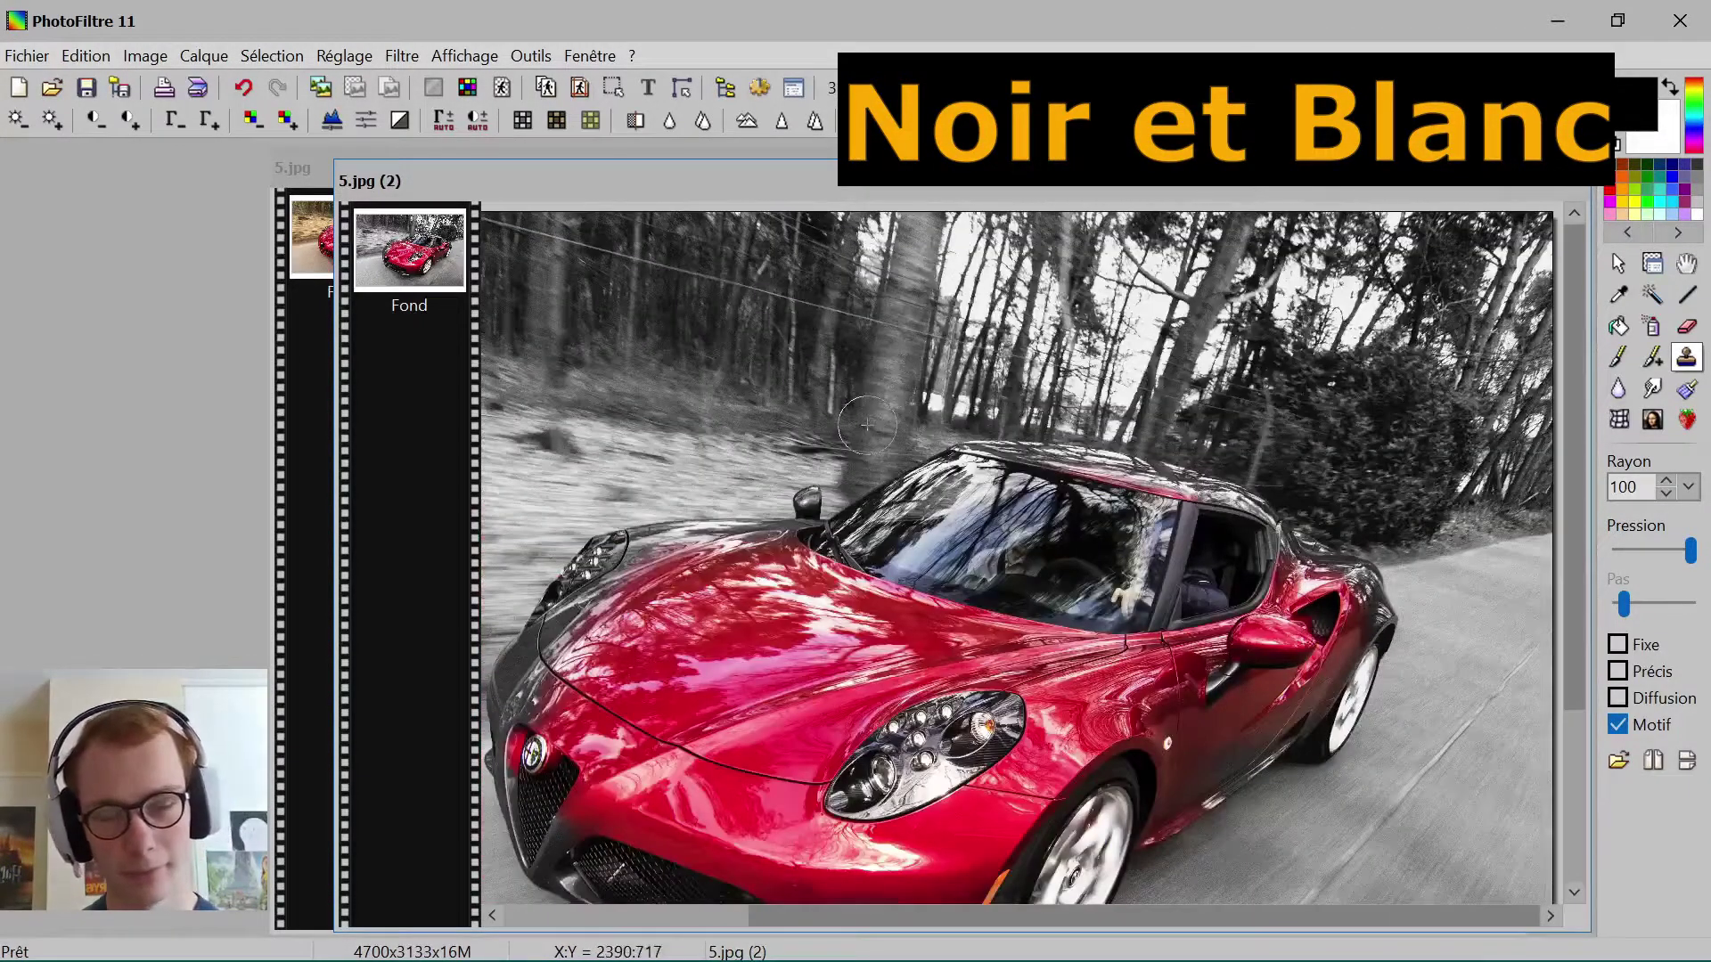
scroll(868, 464, "up", 1)
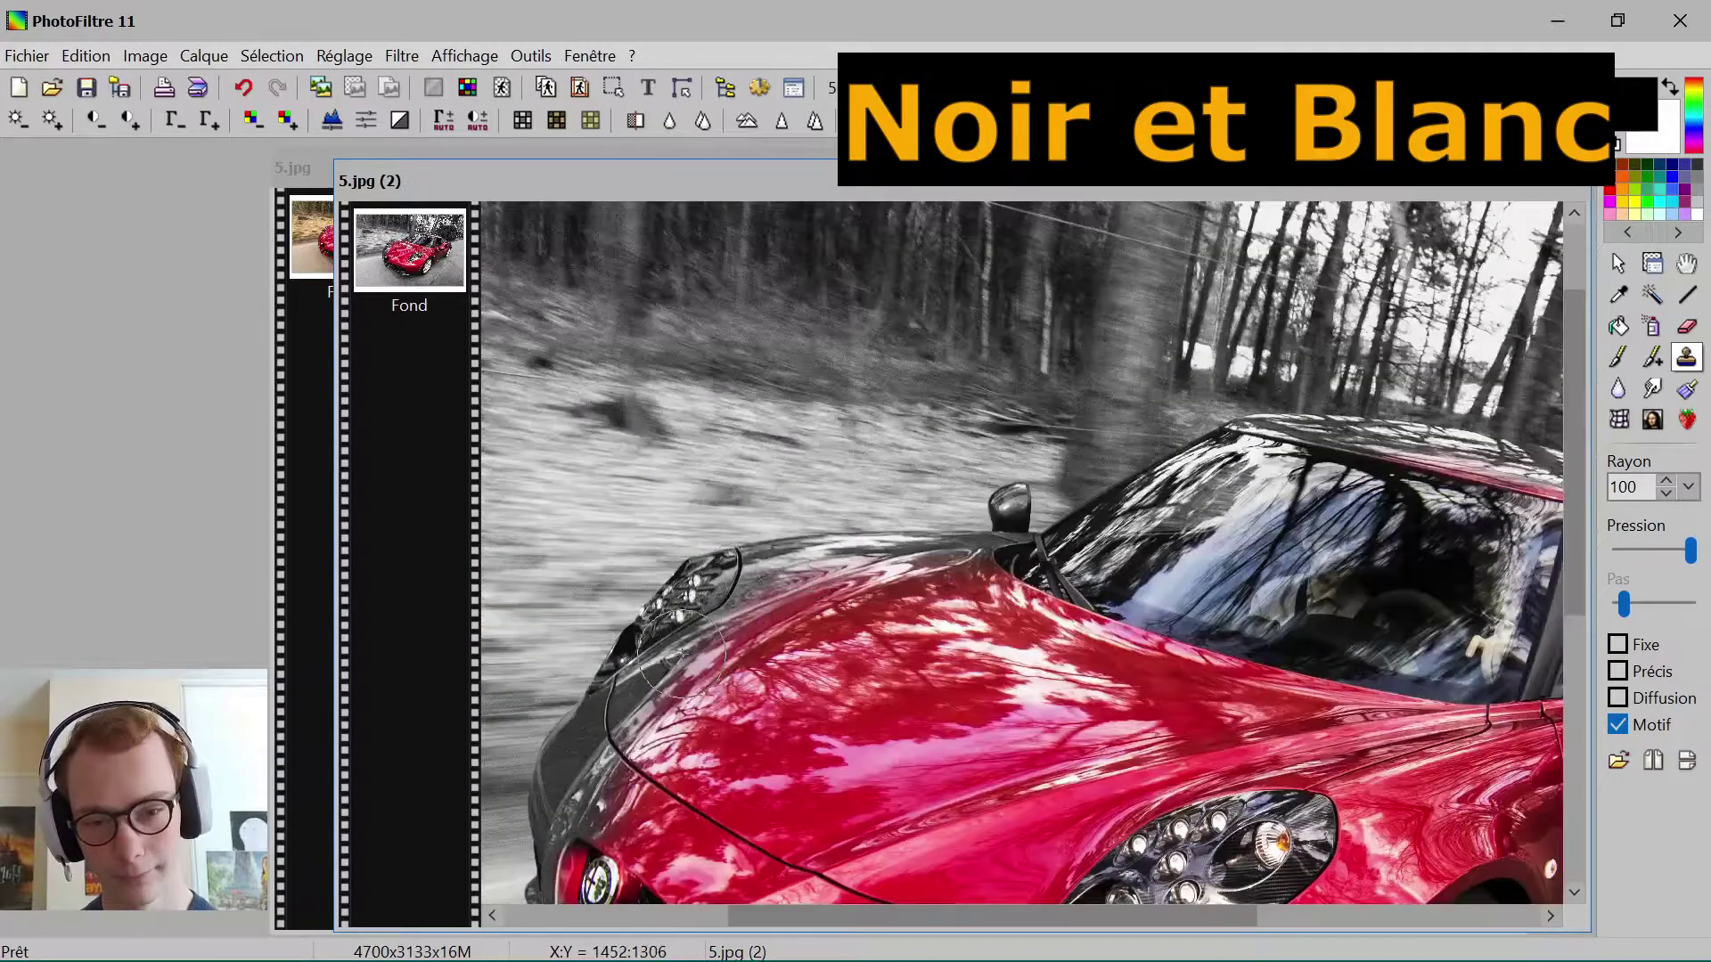
left_click_drag(621, 685, 760, 644)
mouse_move(924, 575)
left_mouse_down()
mouse_move(1007, 551)
mouse_move(1137, 589)
mouse_move(1278, 598)
left_mouse_up()
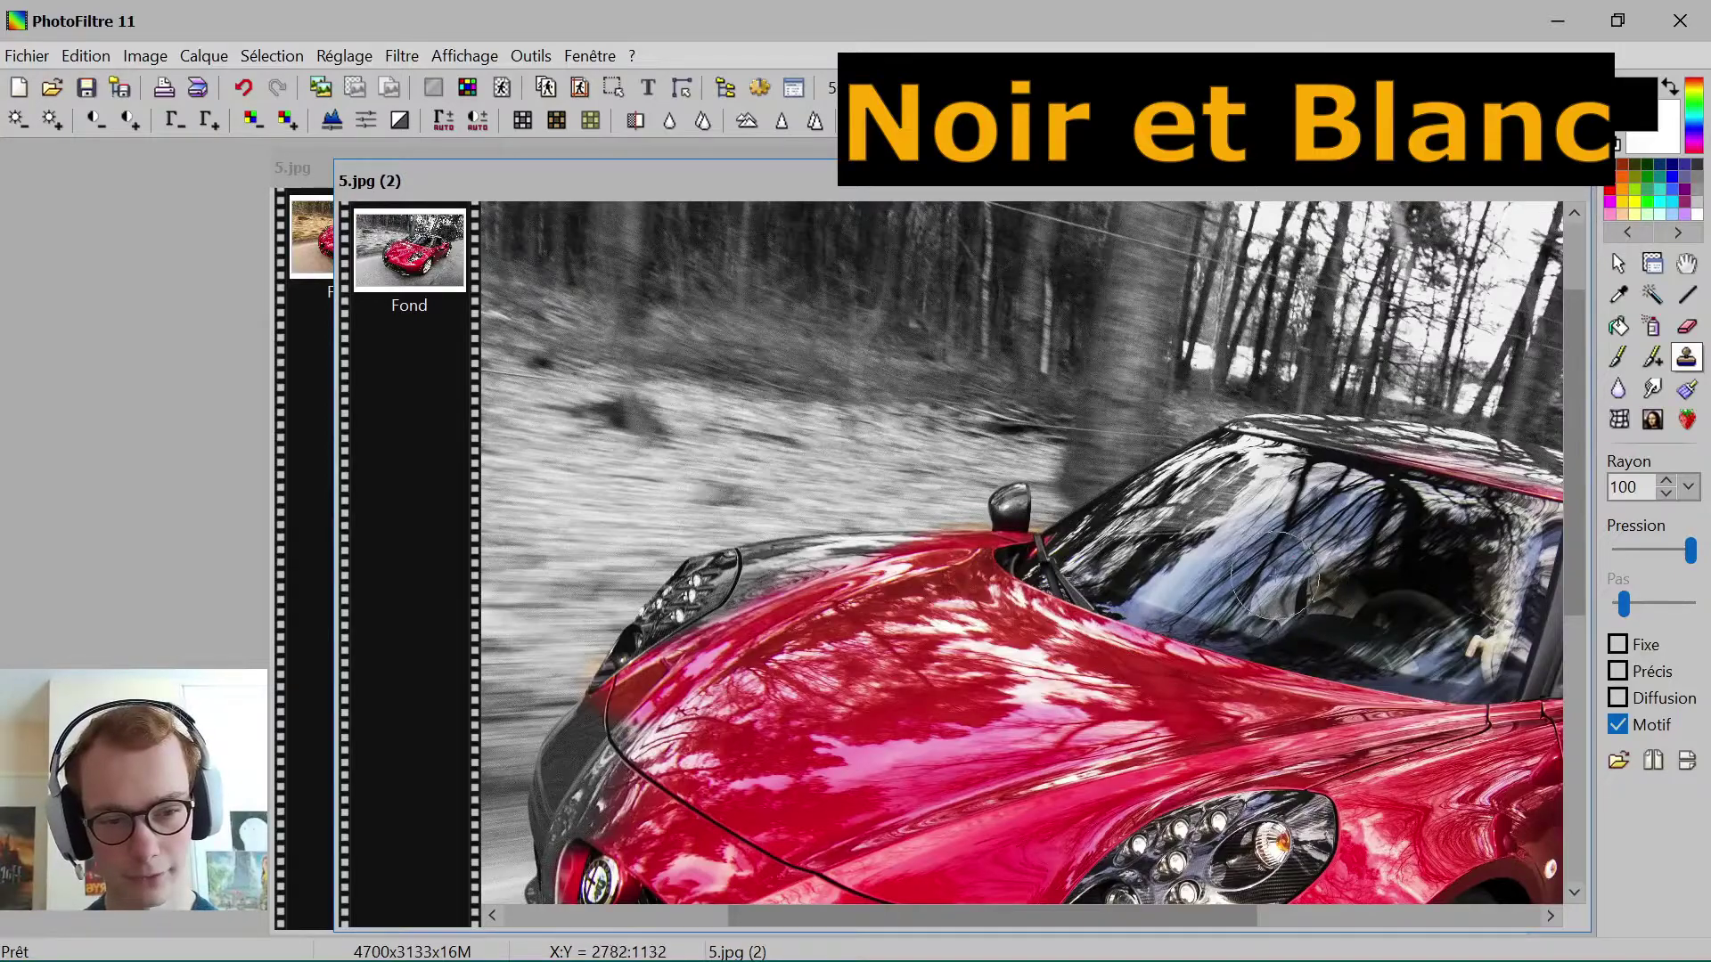
Step: Paint the original red over the rear wing behind the side window, undo the stroke that spills outside, and repaint it within the outline
scroll(1278, 598, "down", 1)
scroll(1058, 626, "up", 1)
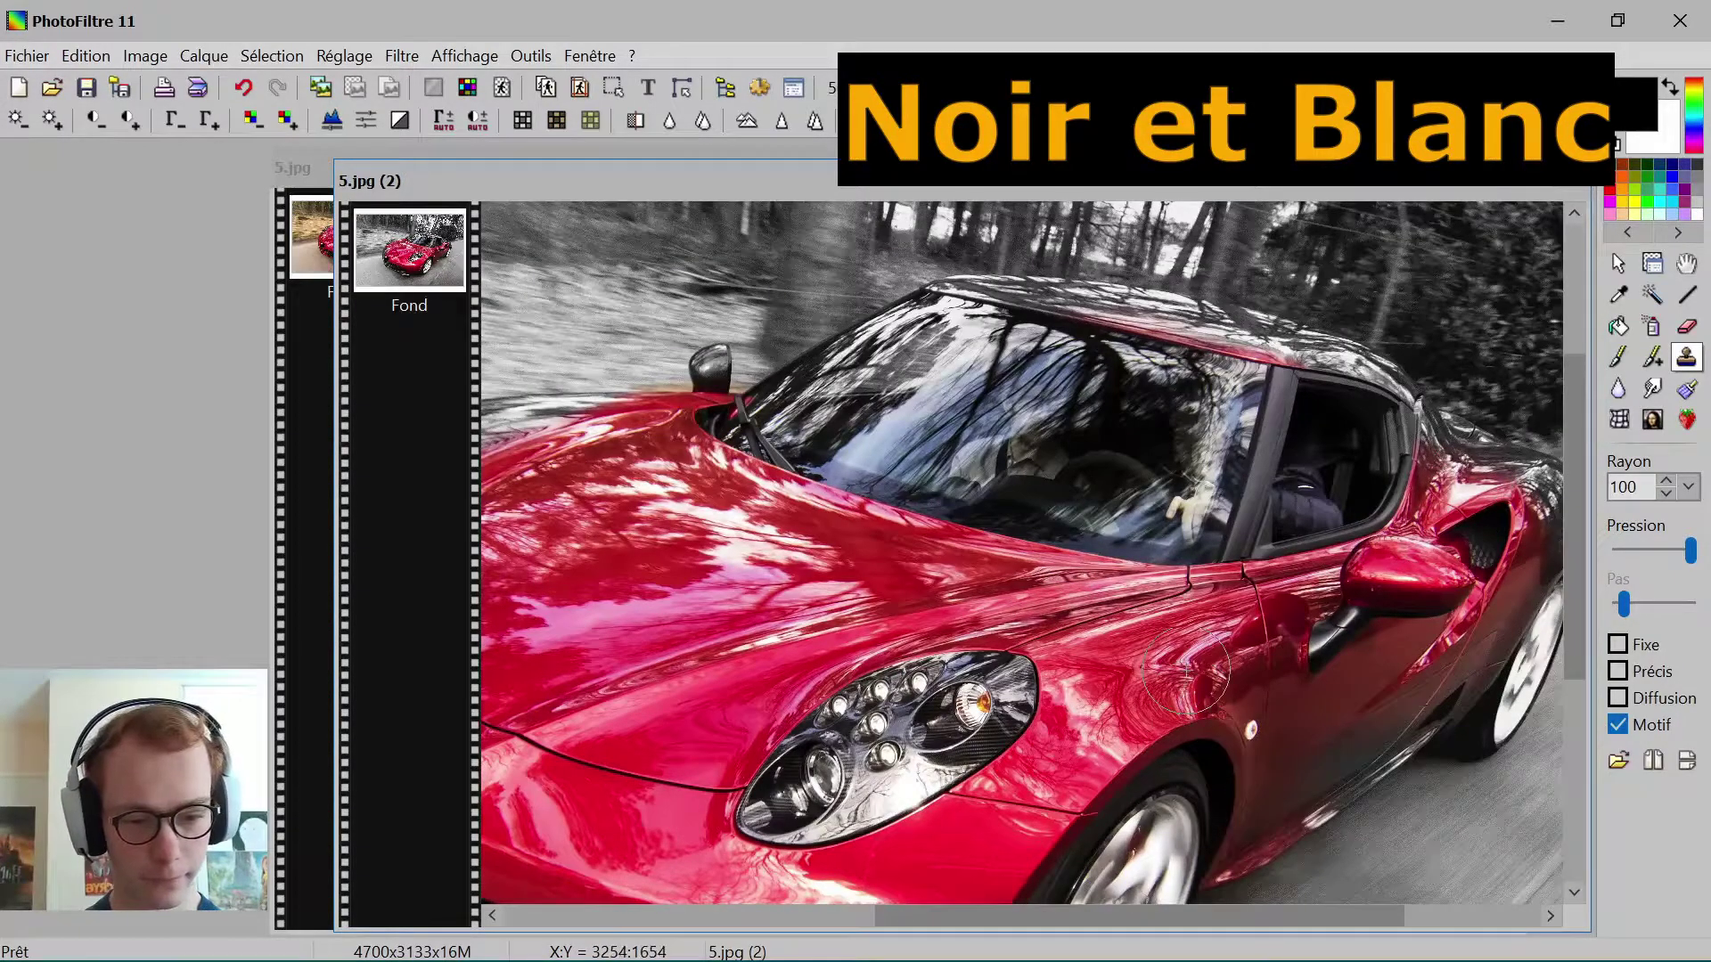
scroll(1203, 671, "down", 1)
scroll(1230, 522, "up", 1)
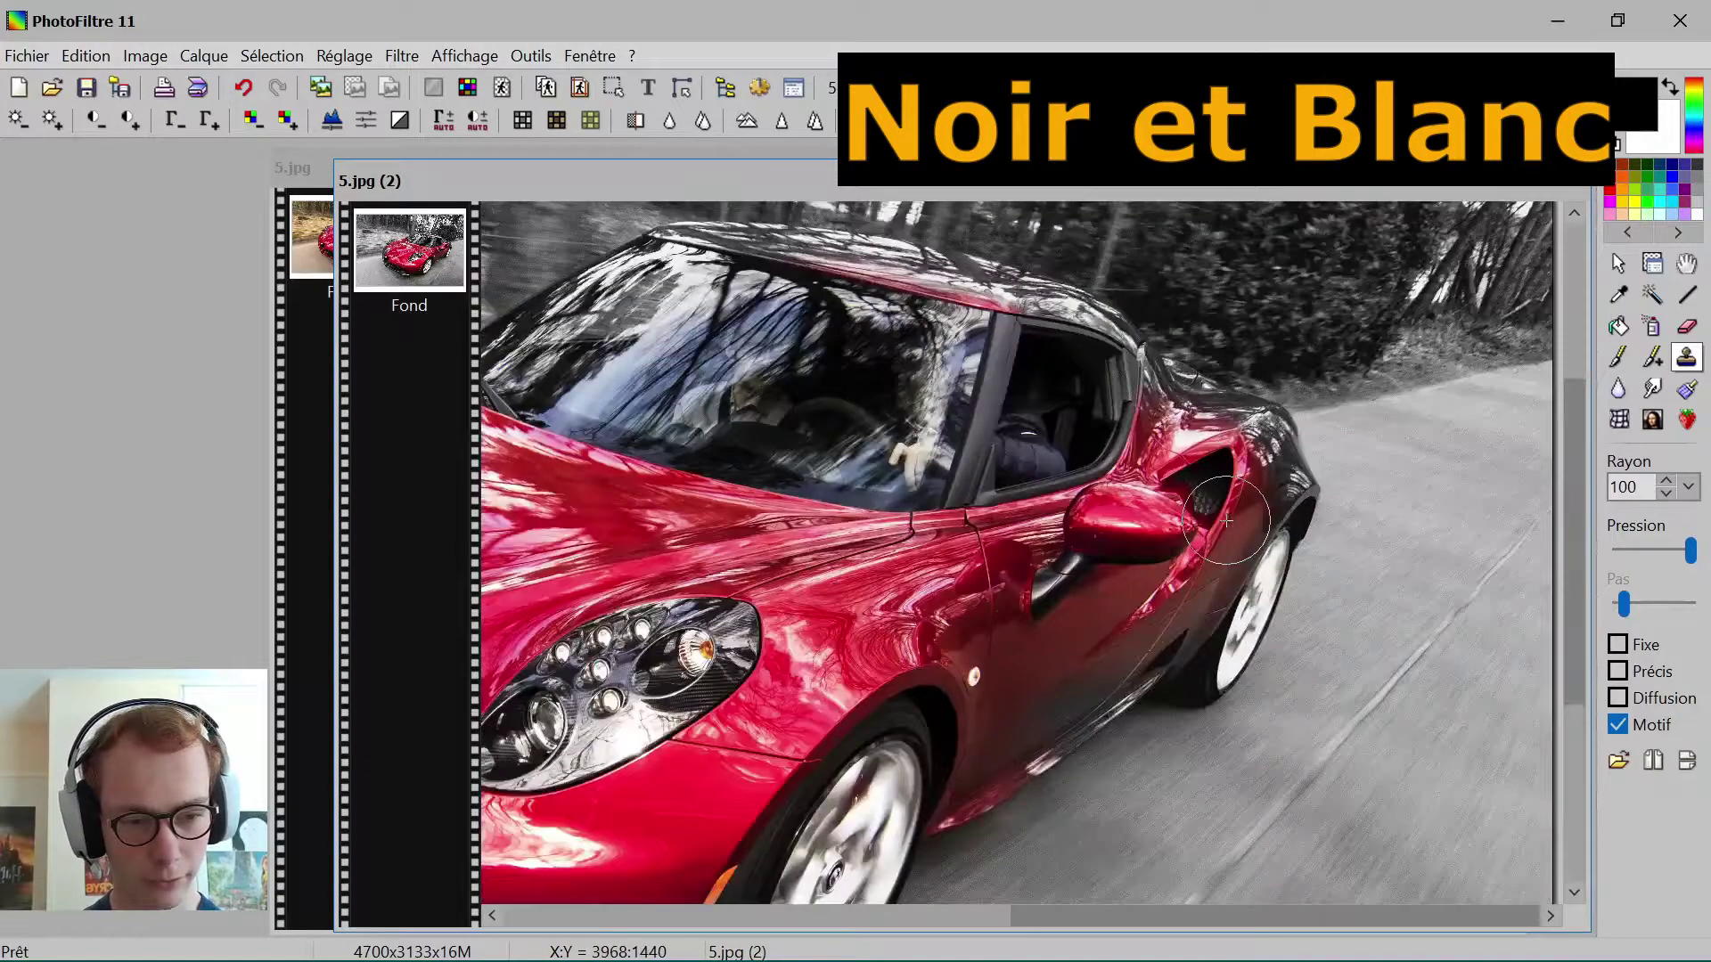
scroll(1225, 521, "up", 1)
mouse_move(1140, 546)
left_mouse_down()
mouse_move(1159, 615)
mouse_move(1190, 571)
mouse_move(1123, 468)
mouse_move(1047, 476)
mouse_move(1070, 441)
mouse_move(1181, 545)
left_mouse_up()
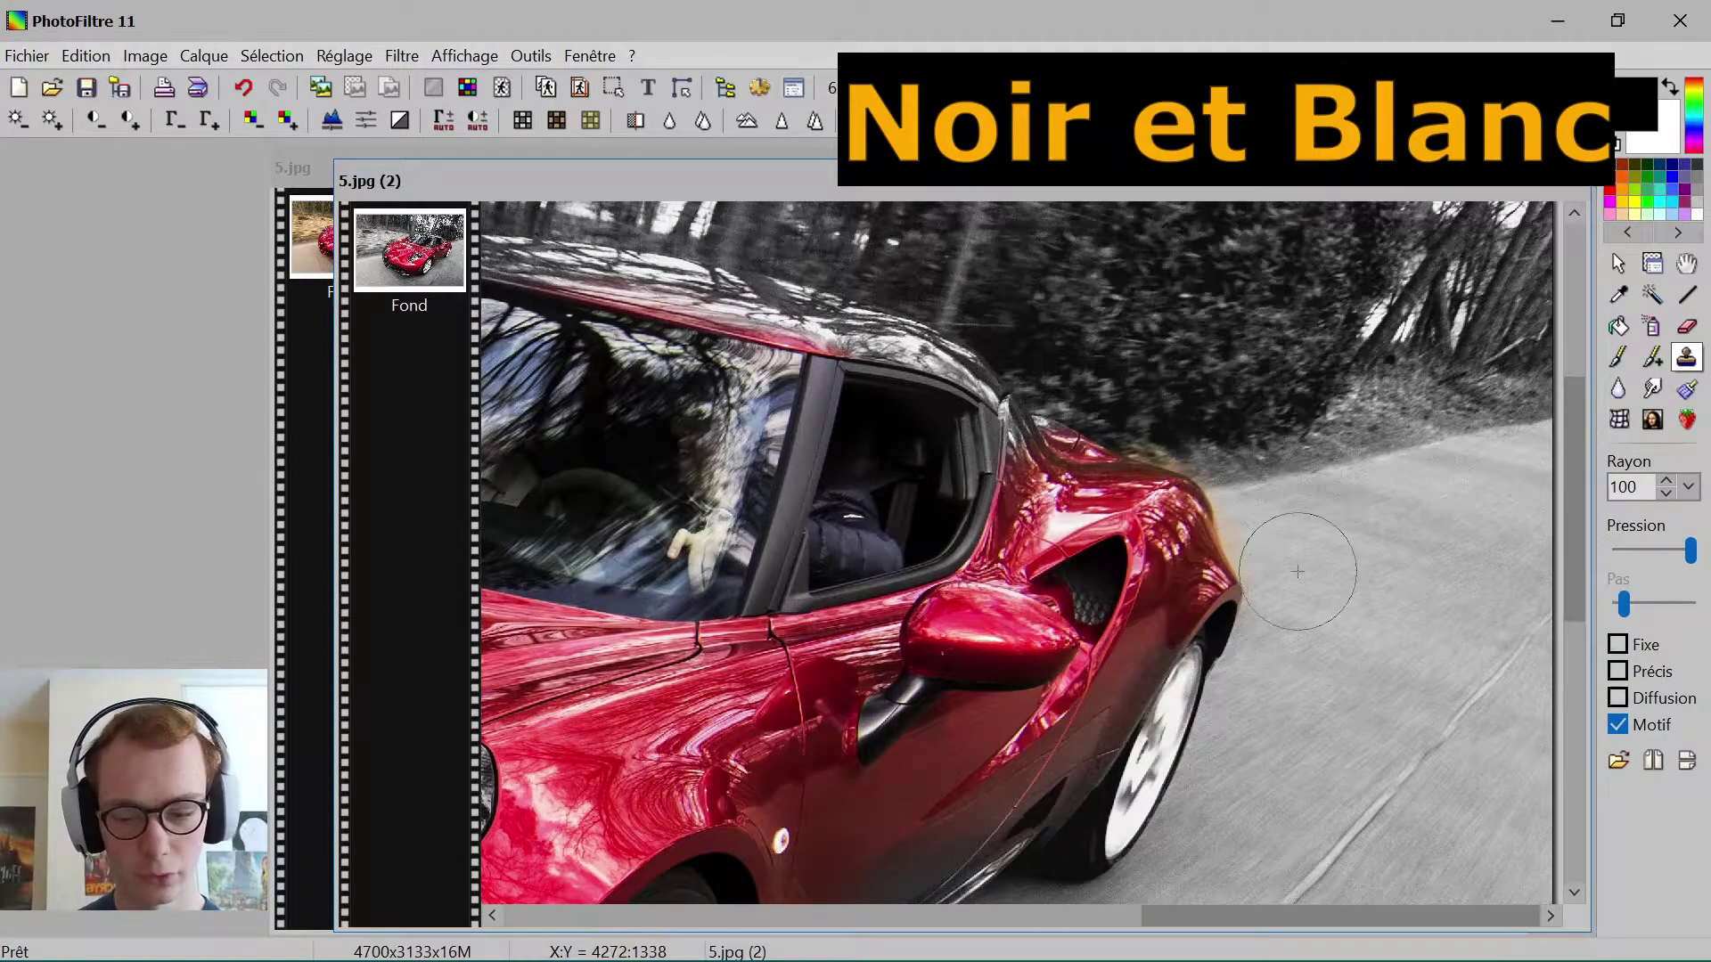
key("ctrl+z")
mouse_move(1160, 529)
left_mouse_down()
mouse_move(1132, 534)
mouse_move(1127, 570)
mouse_move(1166, 624)
mouse_move(1105, 553)
mouse_move(1082, 464)
mouse_move(991, 478)
mouse_move(1221, 553)
mouse_move(1153, 532)
mouse_move(1179, 616)
mouse_move(1163, 655)
left_mouse_up()
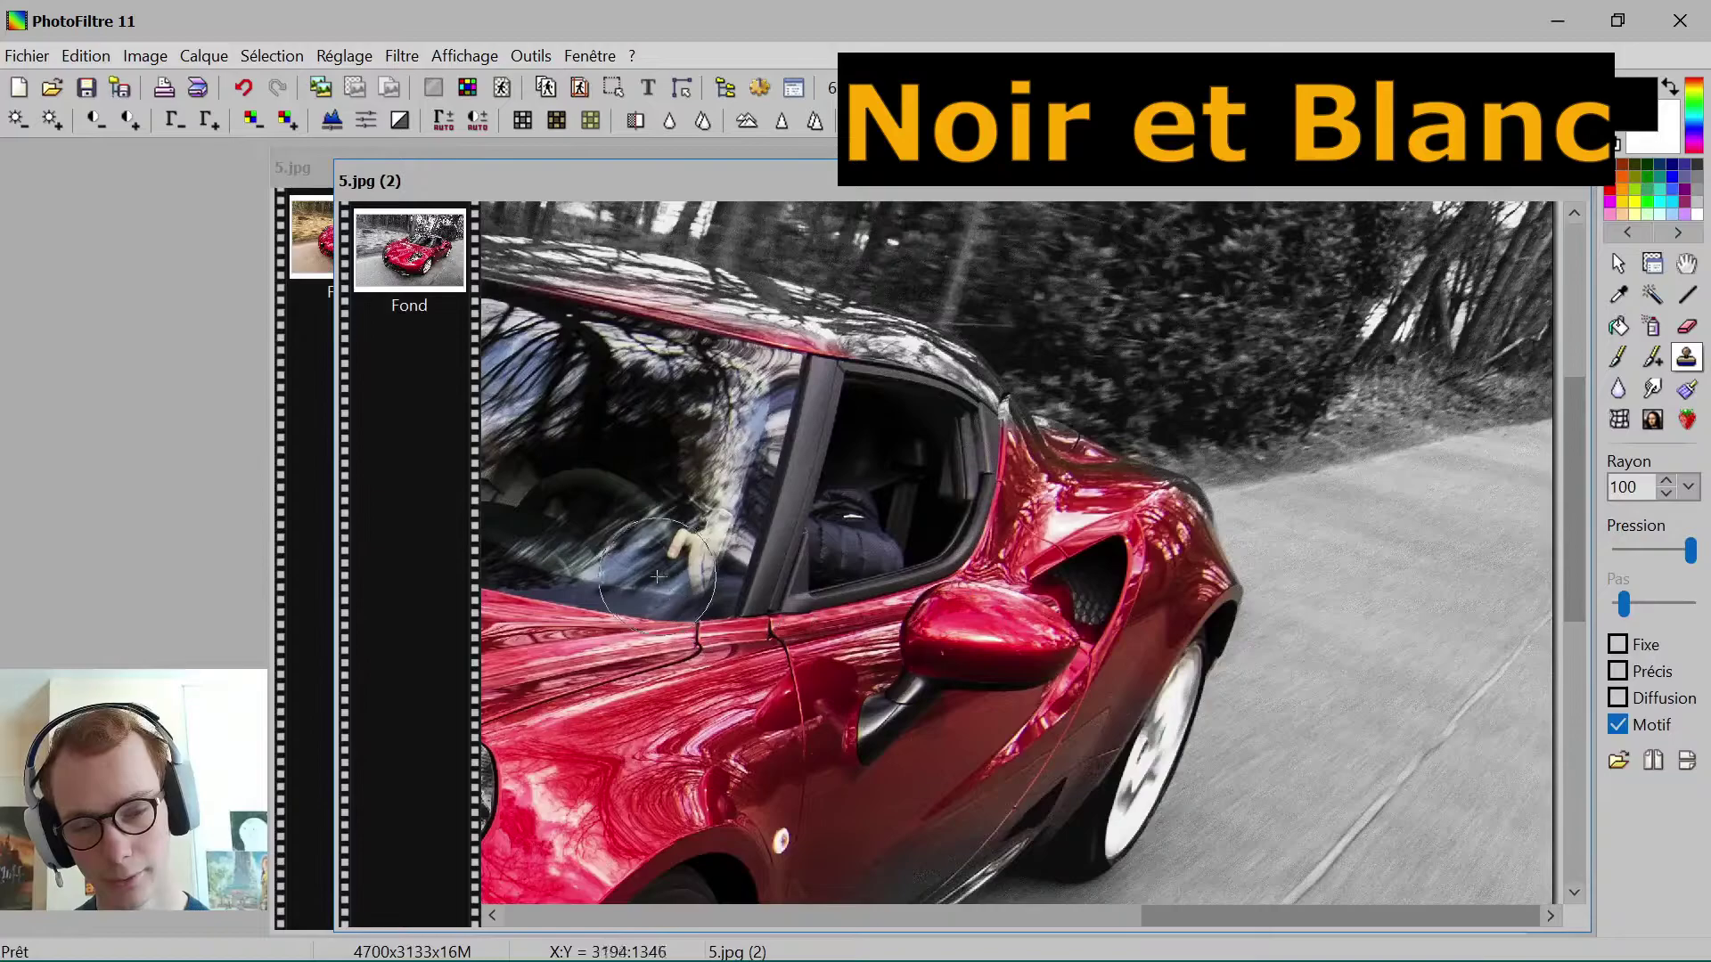
Step: Restore the original colour around the far headlight and front corner of the car, and undo the last stroke that spills onto the background
scroll(657, 577, "down", 3)
scroll(840, 578, "up", 3)
scroll(896, 499, "up", 1)
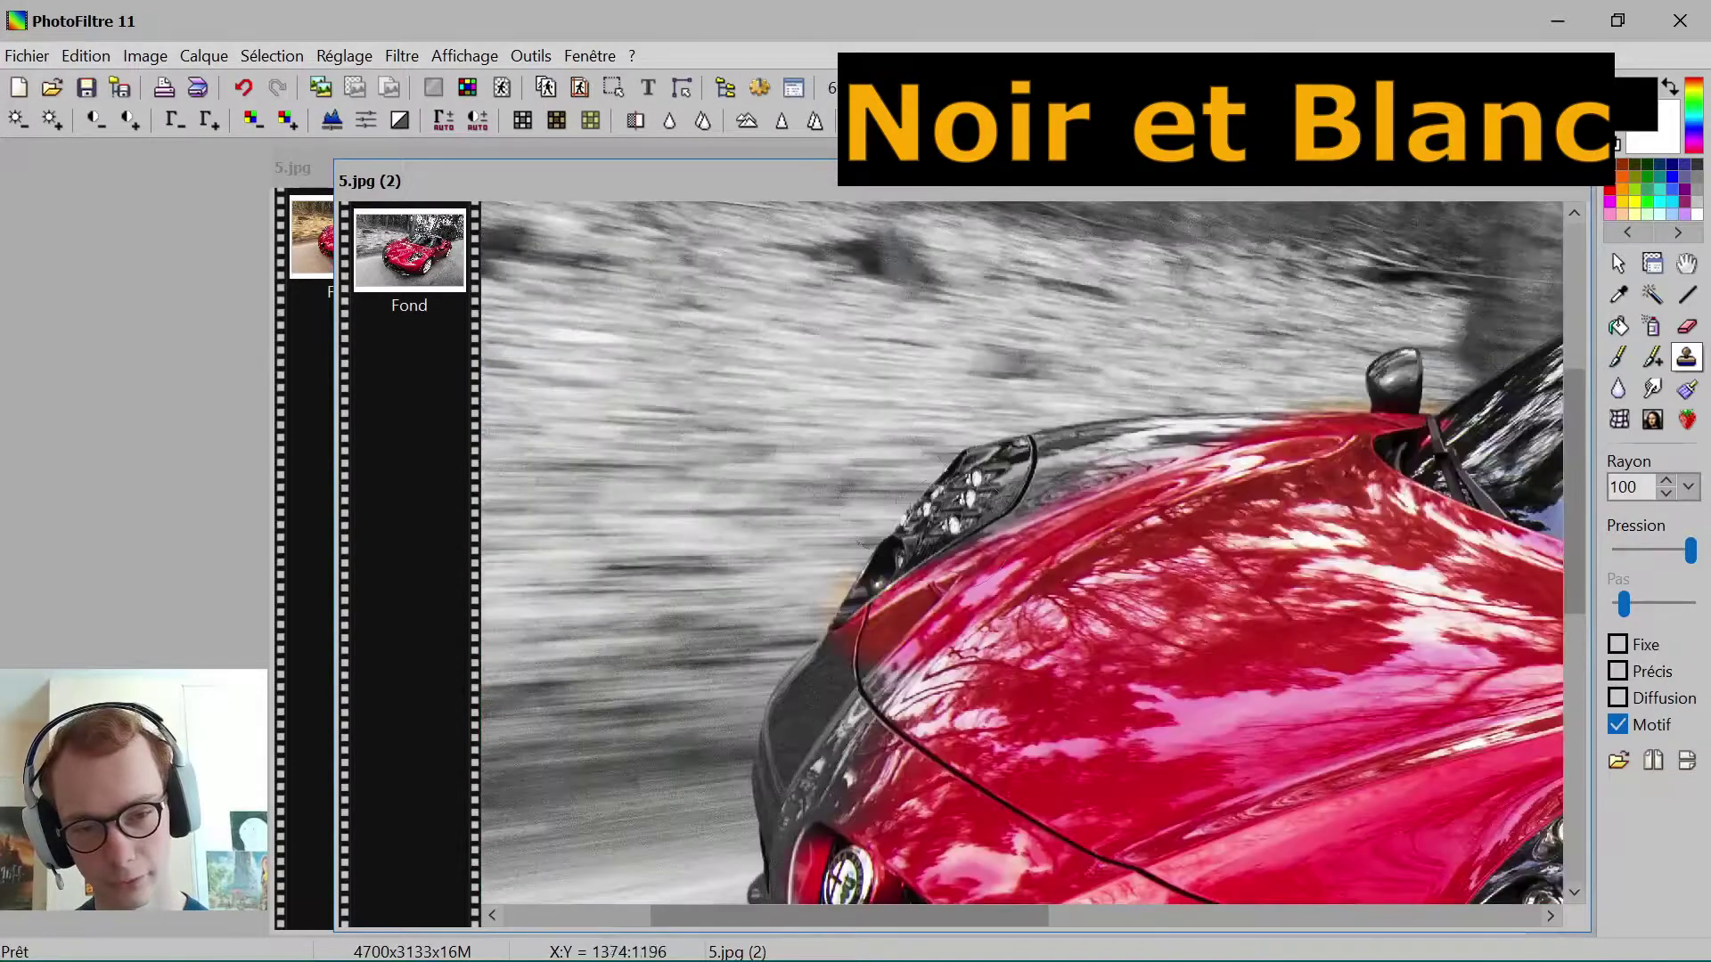
mouse_move(1008, 509)
left_mouse_down()
mouse_move(1340, 456)
mouse_move(990, 438)
mouse_move(873, 695)
mouse_move(805, 780)
mouse_move(824, 816)
mouse_move(833, 718)
mouse_move(887, 652)
left_mouse_up()
scroll(1004, 595, "down", 2)
mouse_move(925, 801)
left_mouse_down()
mouse_move(868, 704)
mouse_move(1069, 829)
mouse_move(978, 824)
mouse_move(891, 768)
mouse_move(843, 657)
mouse_move(1056, 829)
mouse_move(1275, 814)
mouse_move(1149, 740)
left_mouse_up()
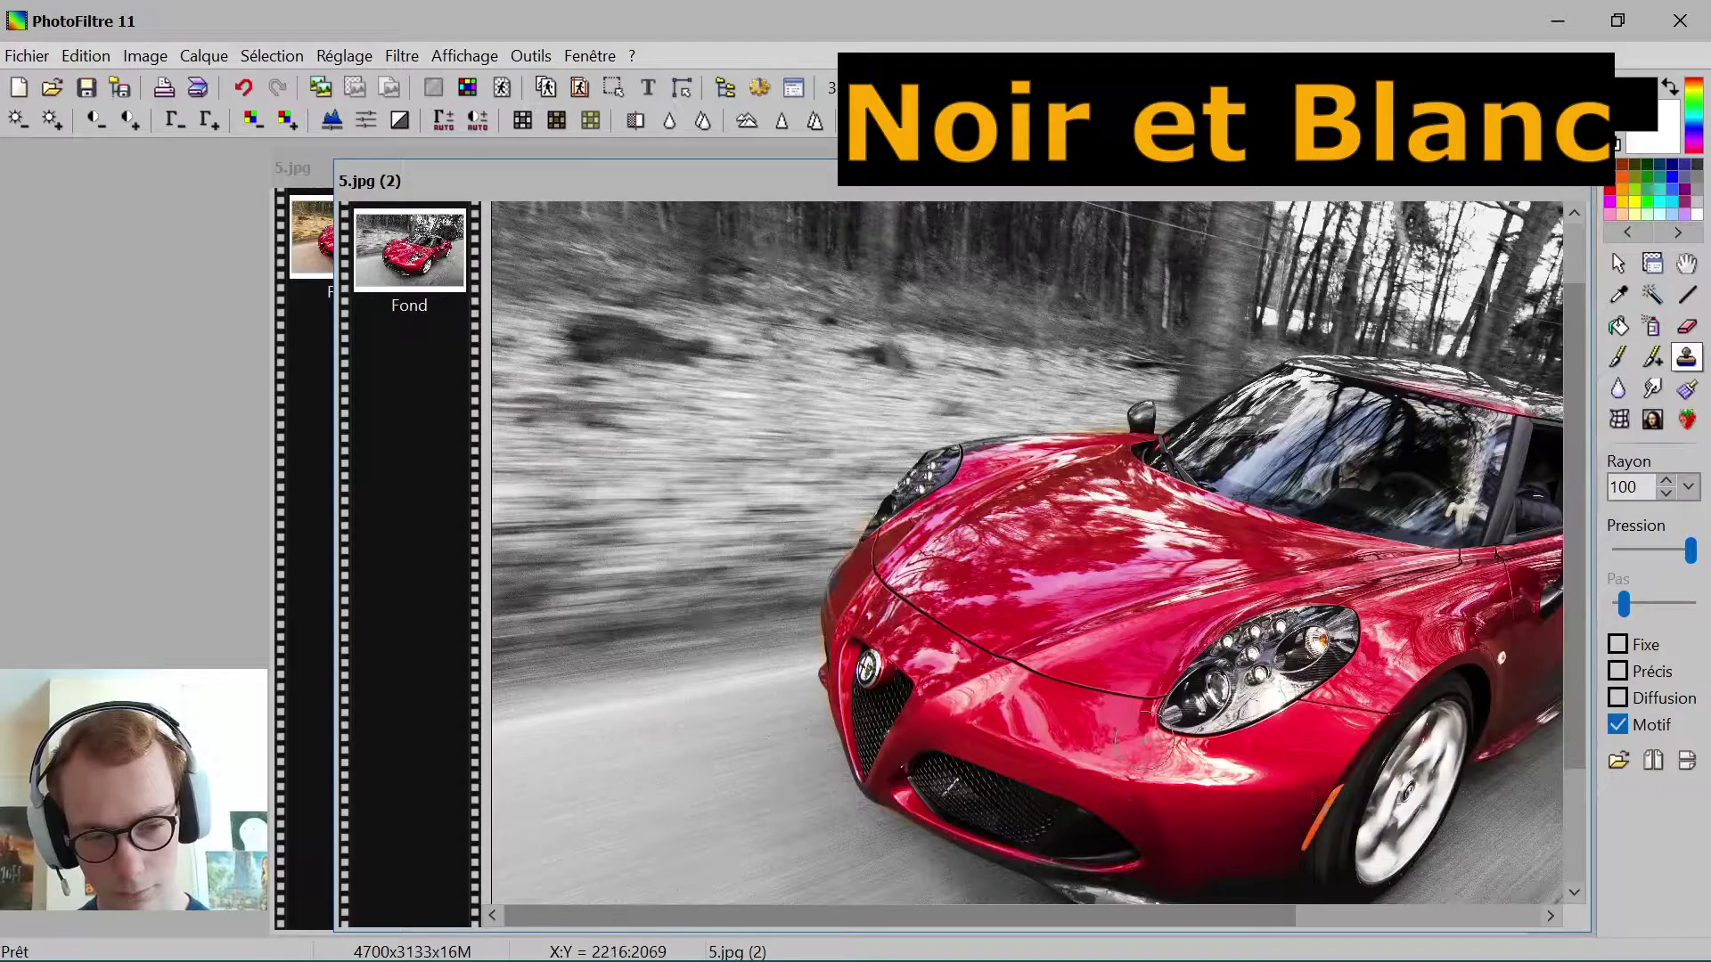
left_click_drag(898, 660, 857, 570)
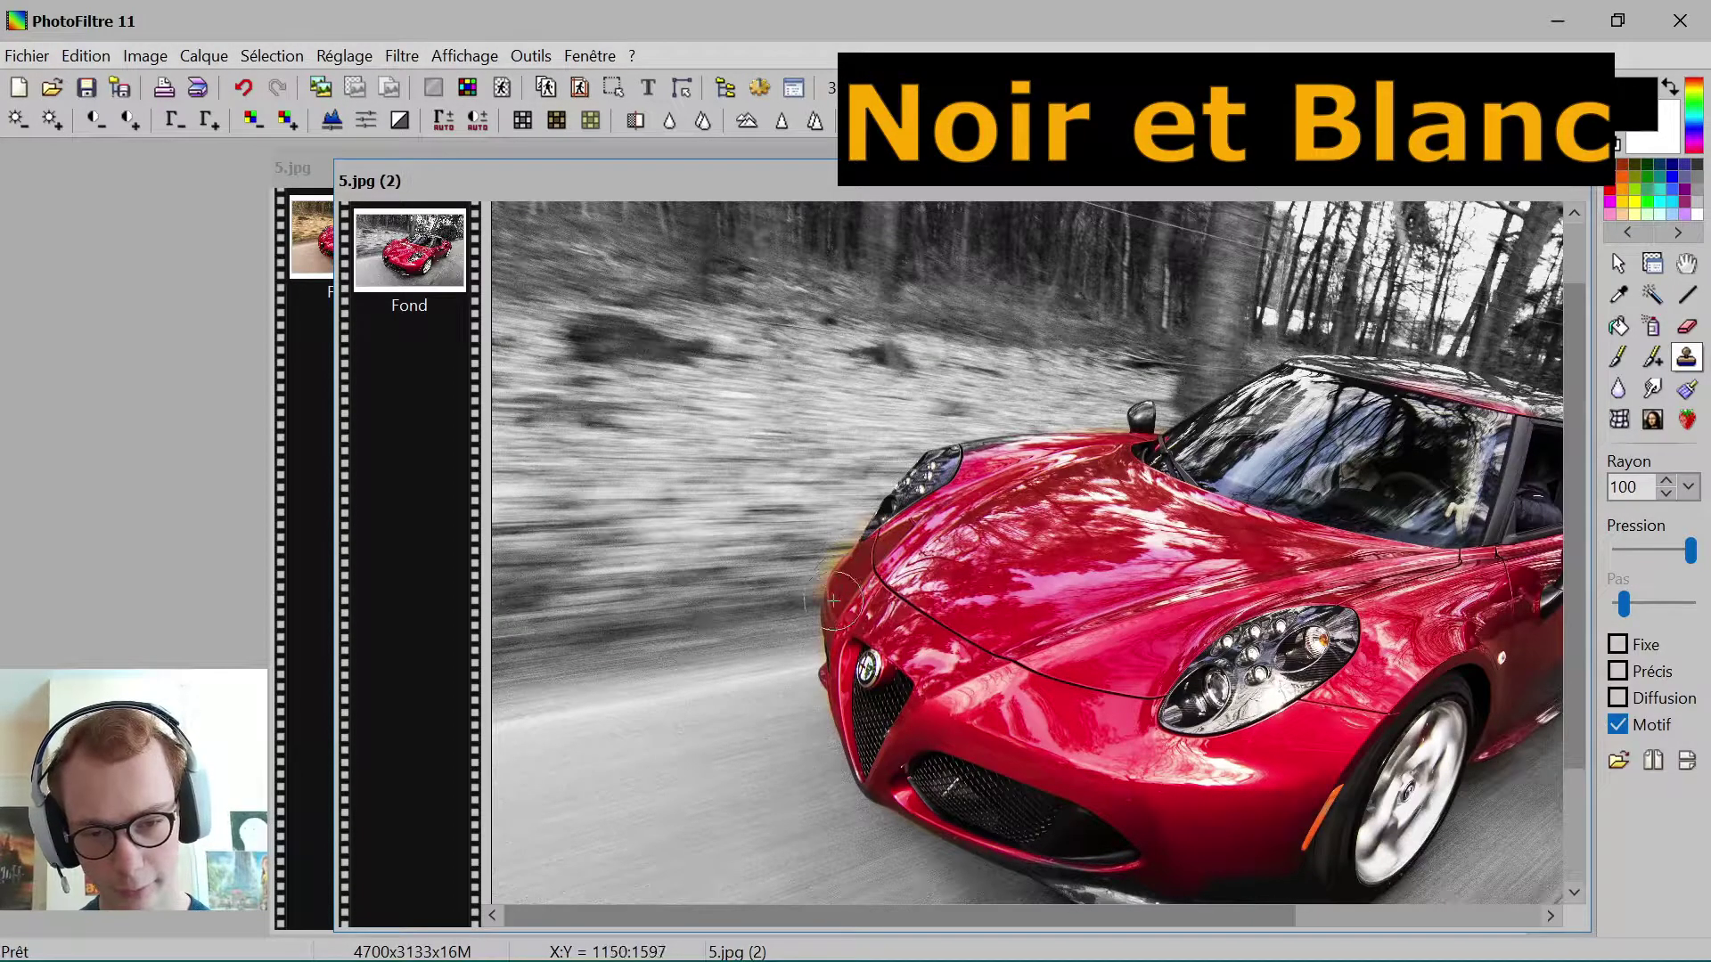
key("ctrl+z")
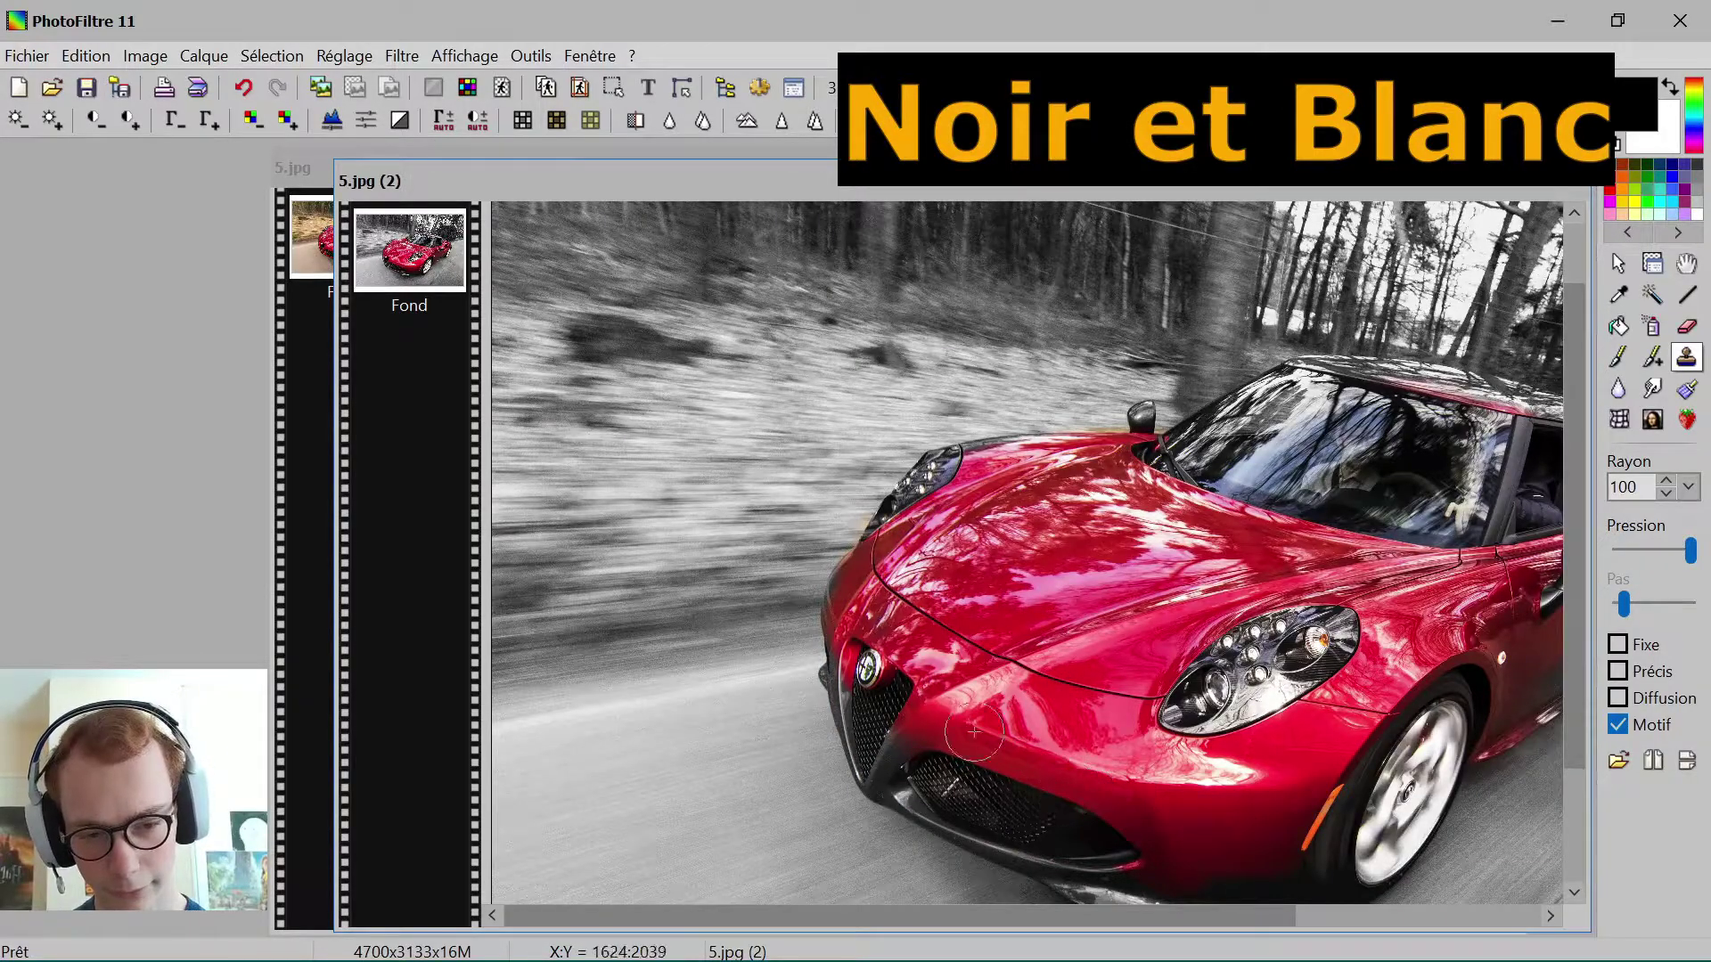
Step: Paint the original red around the grille, the lower edge of the front bumper and the top of the far front wing
left_click_drag(905, 694, 926, 739)
mouse_move(1105, 843)
left_mouse_down()
mouse_move(923, 811)
mouse_move(886, 771)
mouse_move(896, 735)
mouse_move(863, 686)
mouse_move(860, 765)
left_mouse_up()
left_click_drag(866, 691, 828, 667)
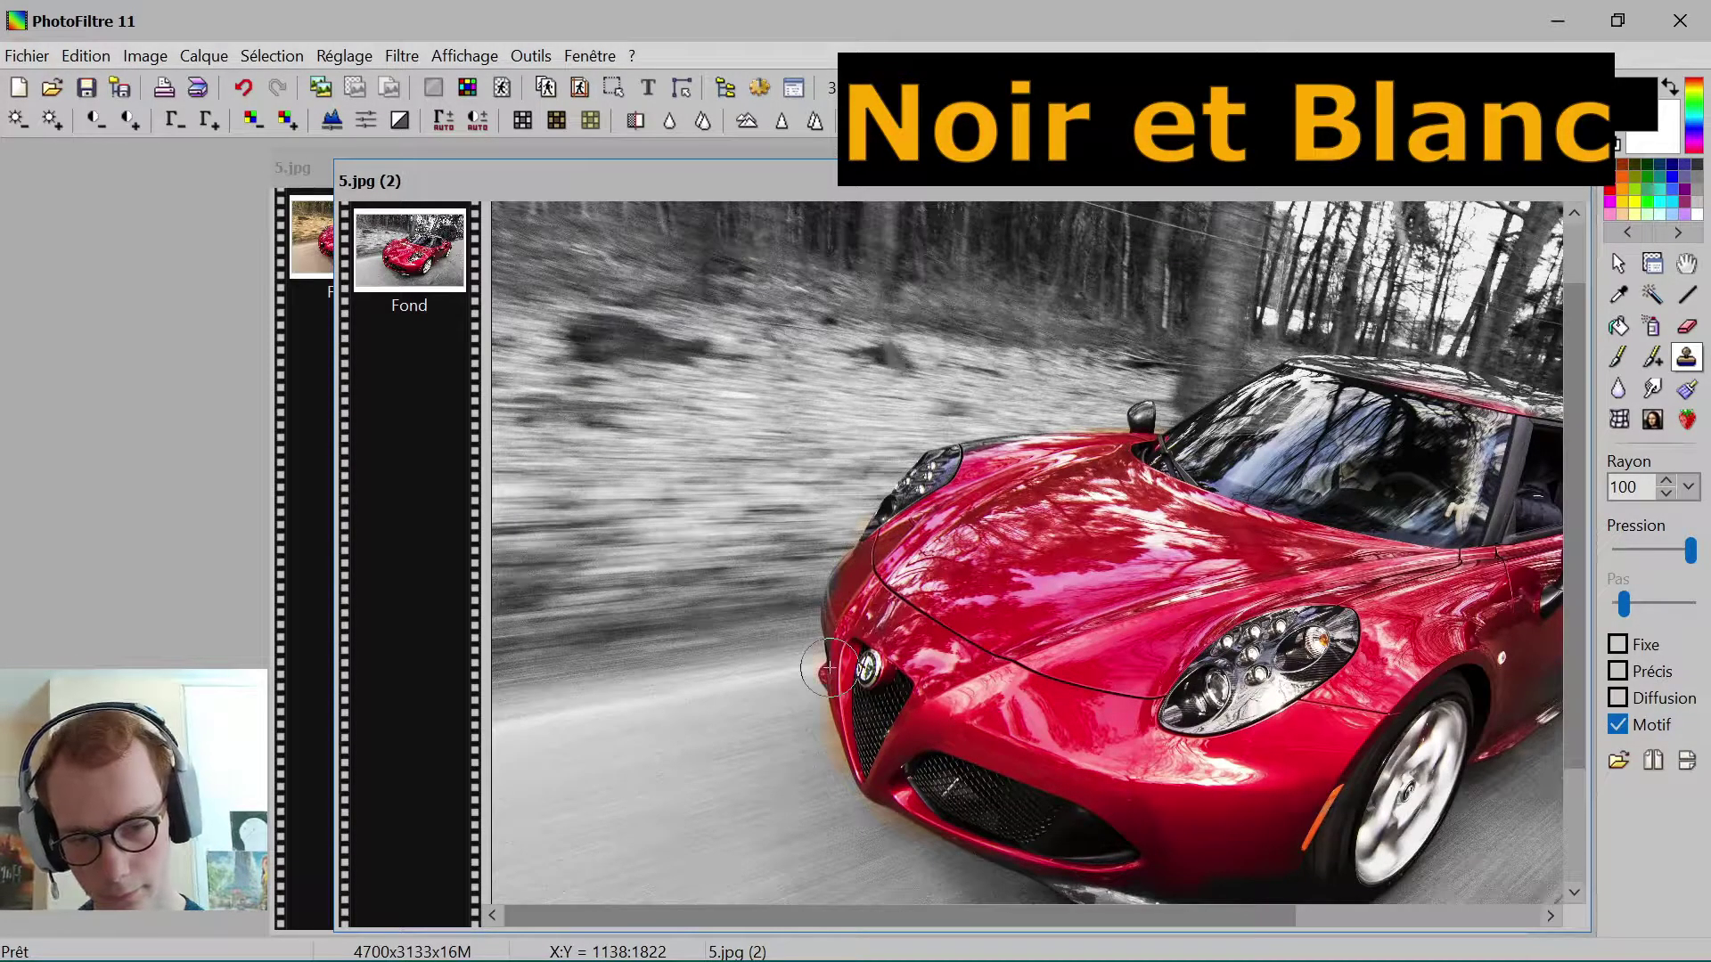
left_click_drag(967, 451, 1025, 446)
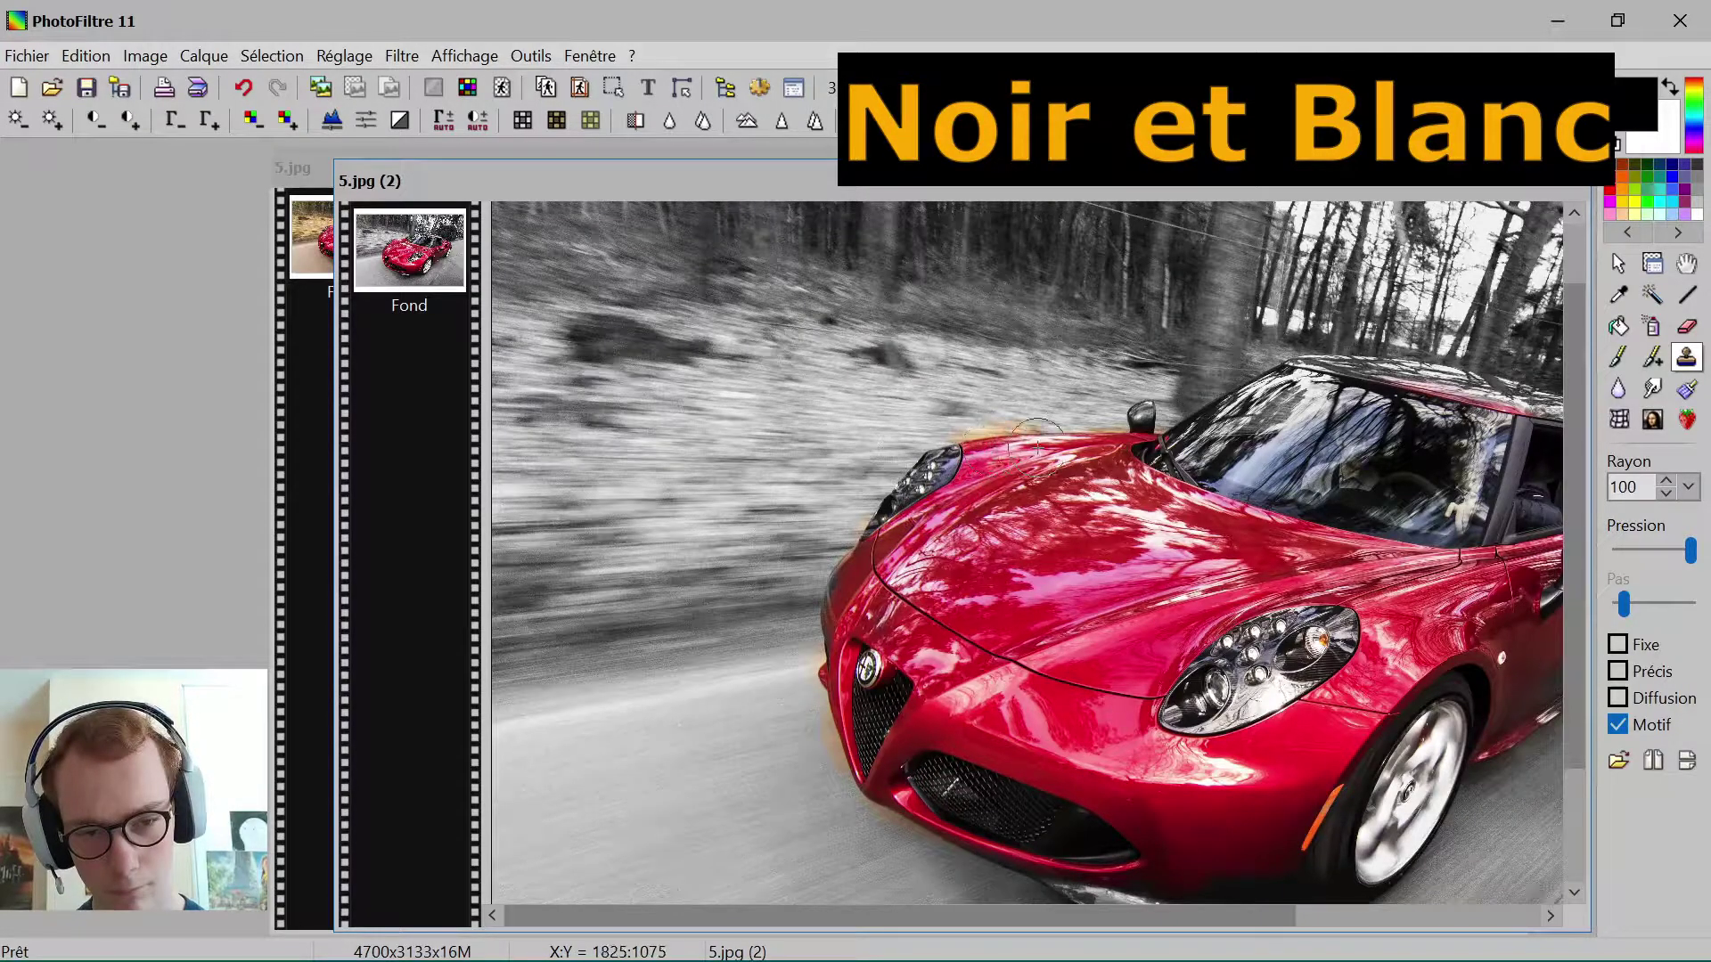
mouse_move(1203, 454)
left_mouse_down()
mouse_move(1125, 411)
mouse_move(1144, 412)
left_mouse_up()
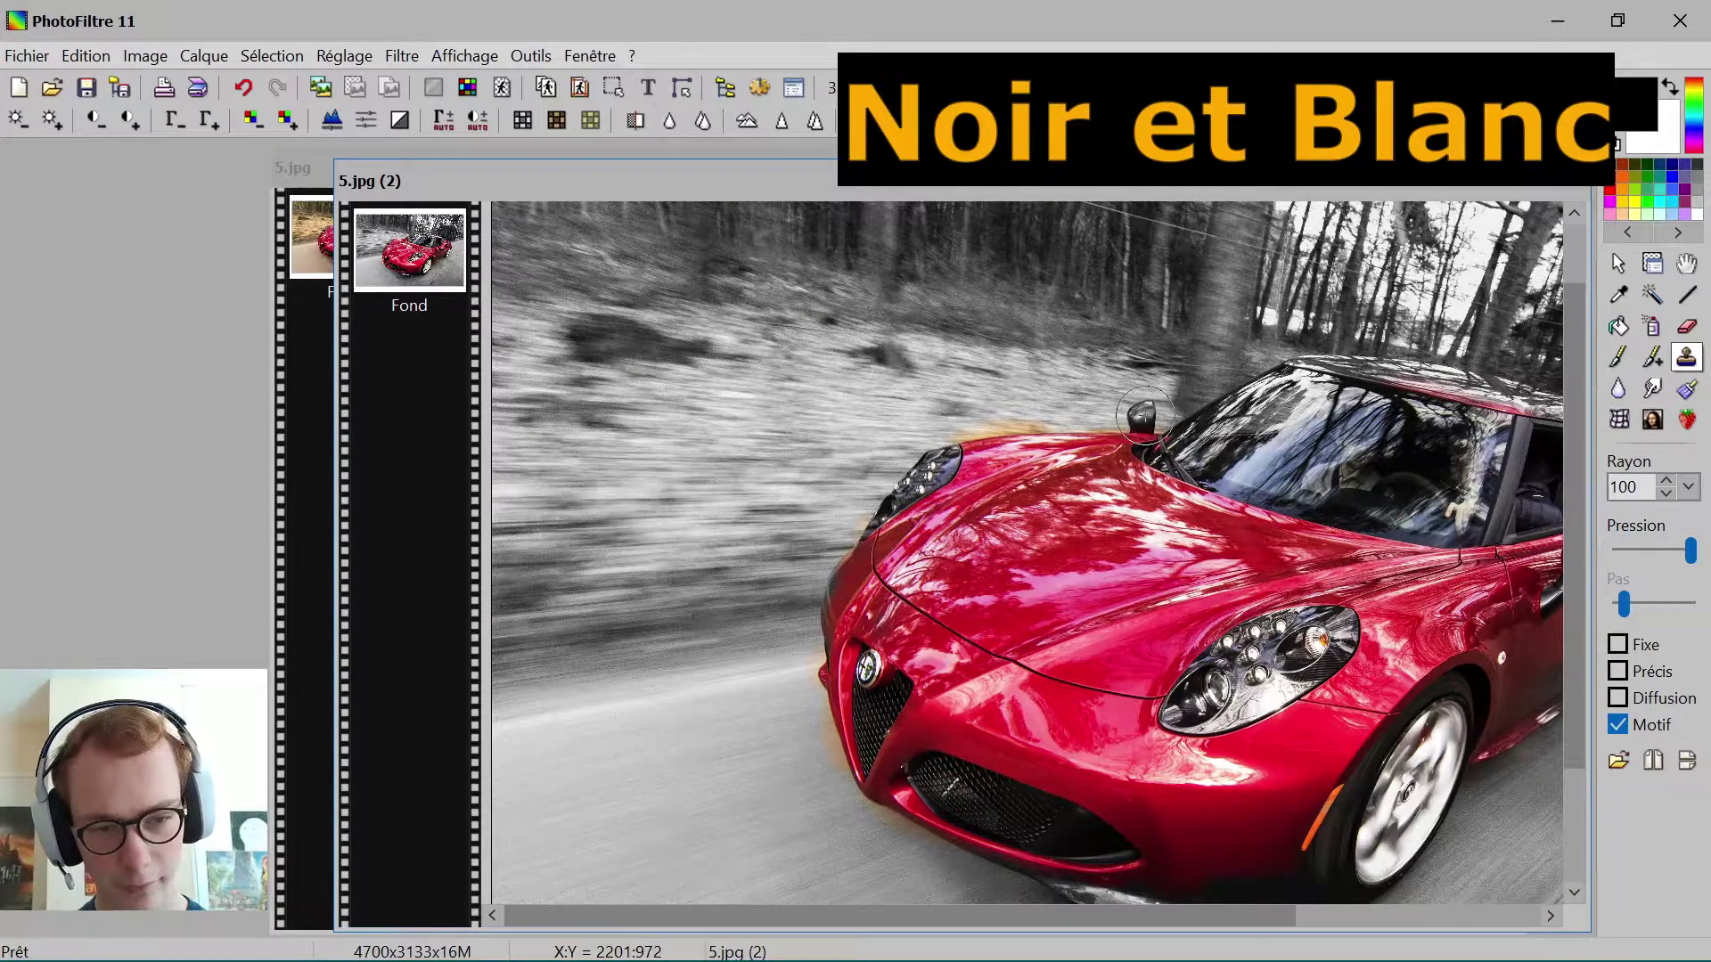
mouse_move(1363, 441)
left_mouse_down()
mouse_move(981, 508)
mouse_move(1283, 472)
mouse_move(1515, 477)
mouse_move(1248, 486)
mouse_move(1169, 463)
mouse_move(1225, 470)
mouse_move(1230, 503)
left_mouse_up()
scroll(990, 528, "up", 1)
scroll(1230, 504, "down", 2)
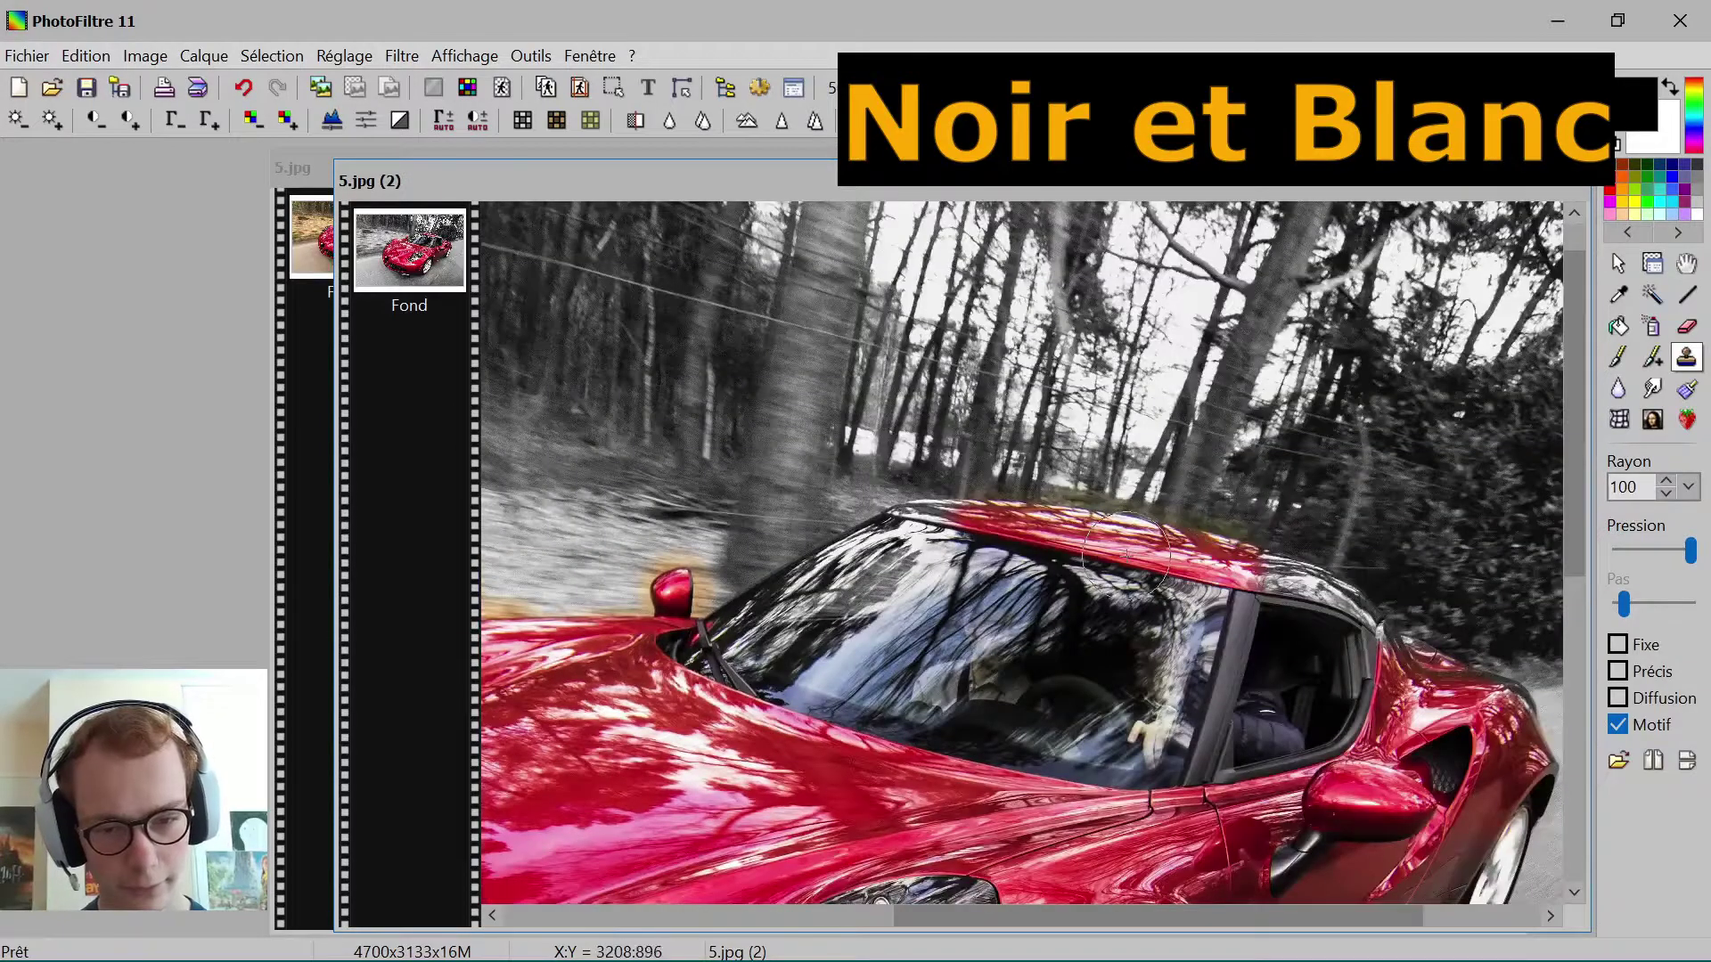
scroll(1025, 699, "down", 1)
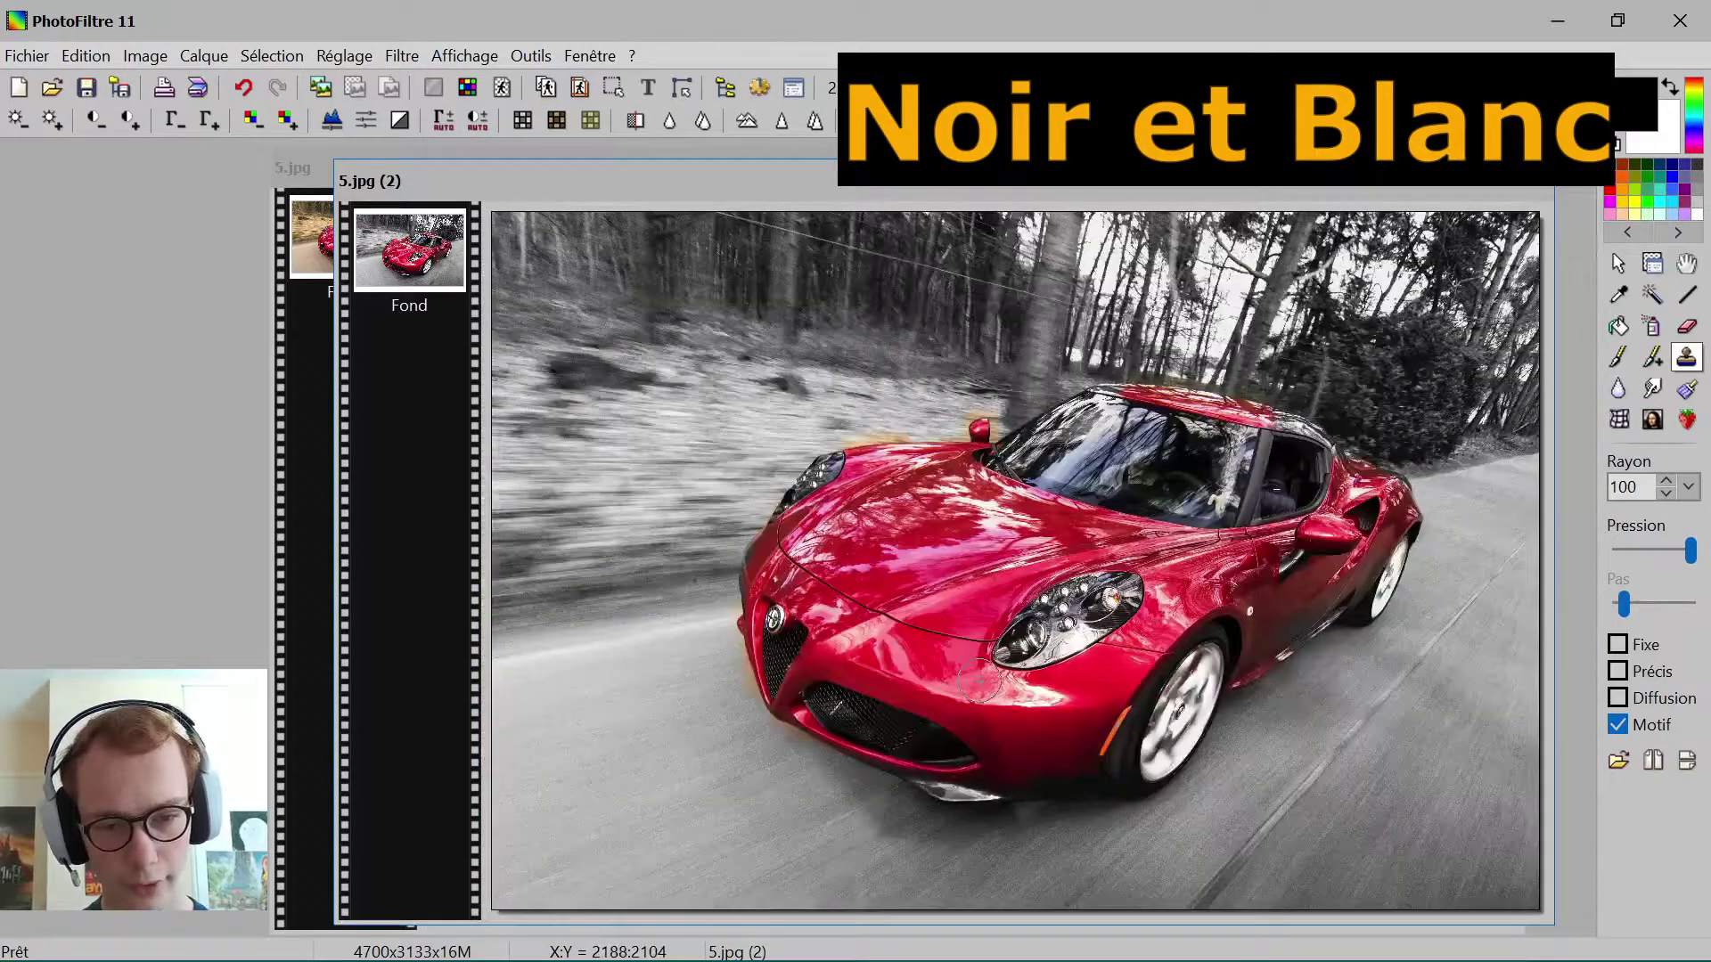
scroll(961, 586, "up", 1)
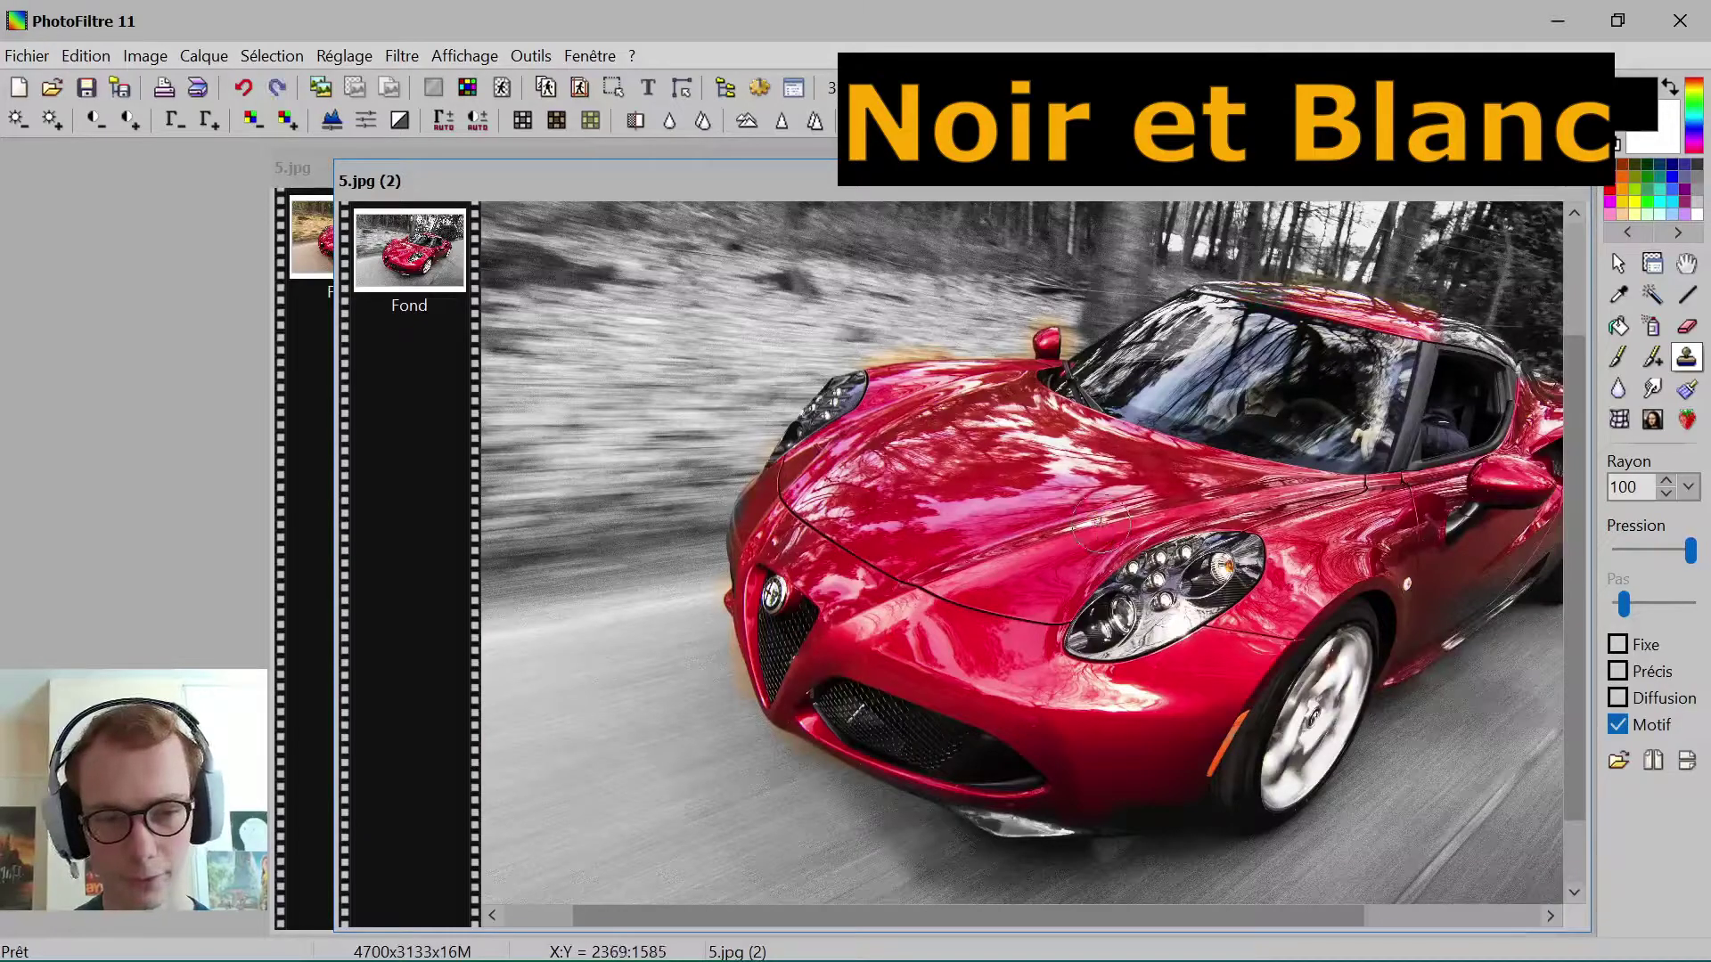
key("ctrl+z")
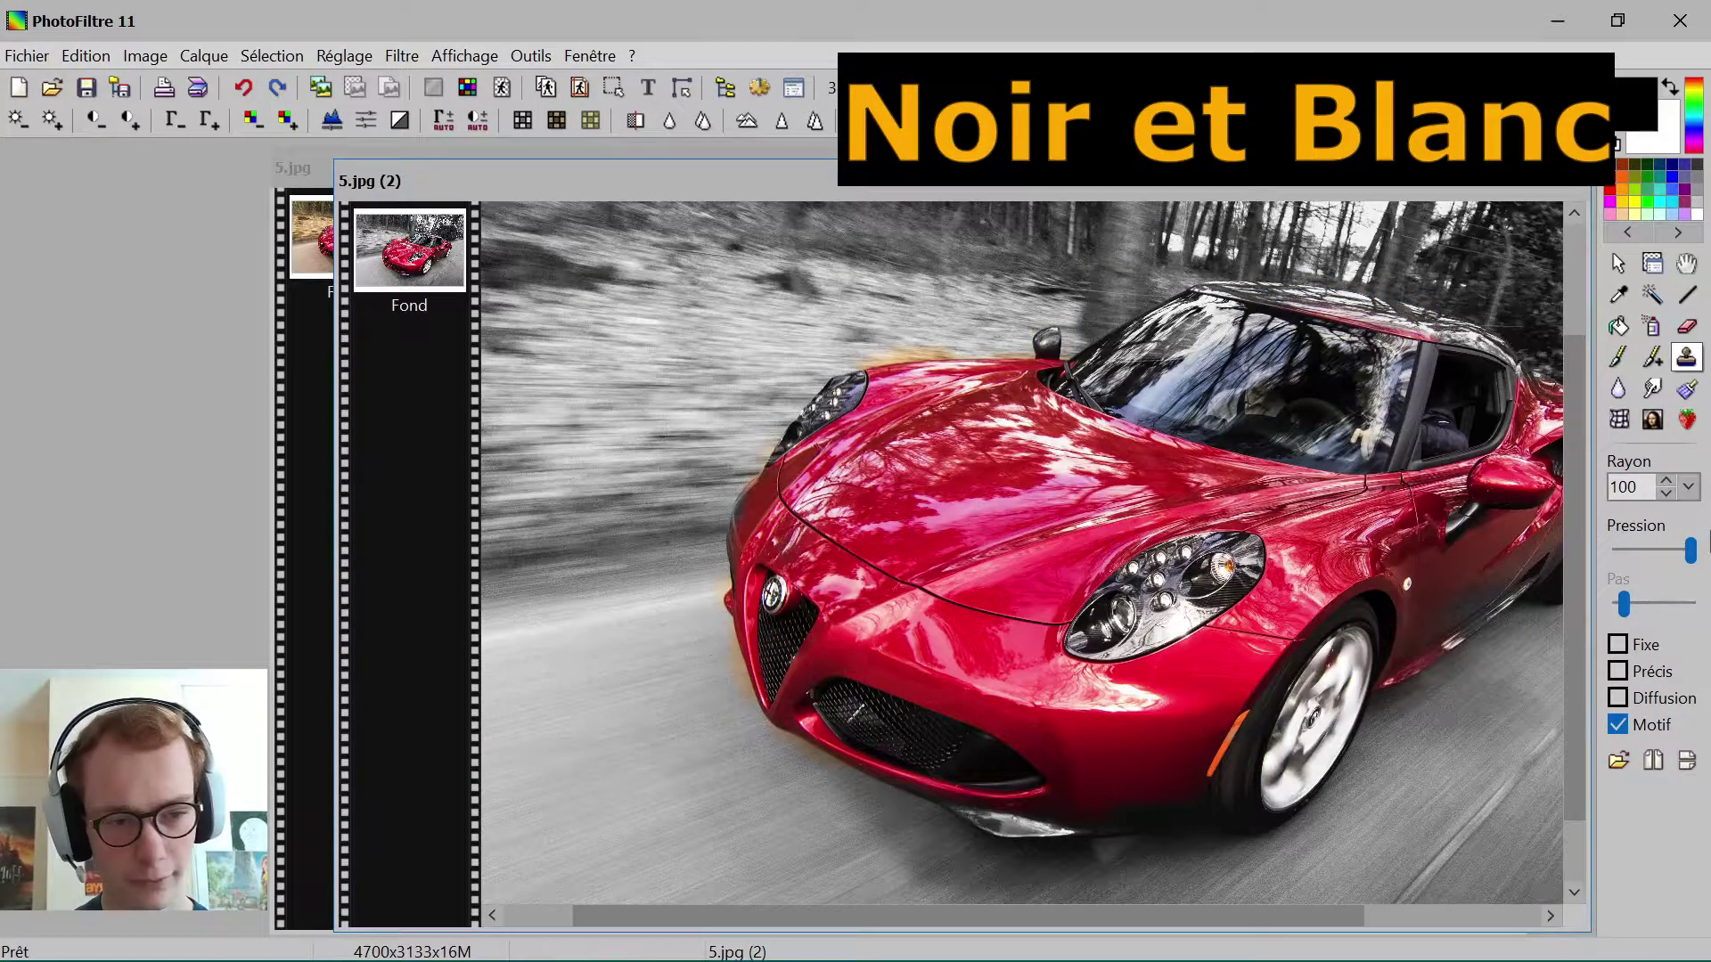
Step: Set the clone stamp radius to 20 and paint the original red back over the far wing mirror
left_click(1688, 487)
left_click(1598, 557)
scroll(711, 510, "up", 2)
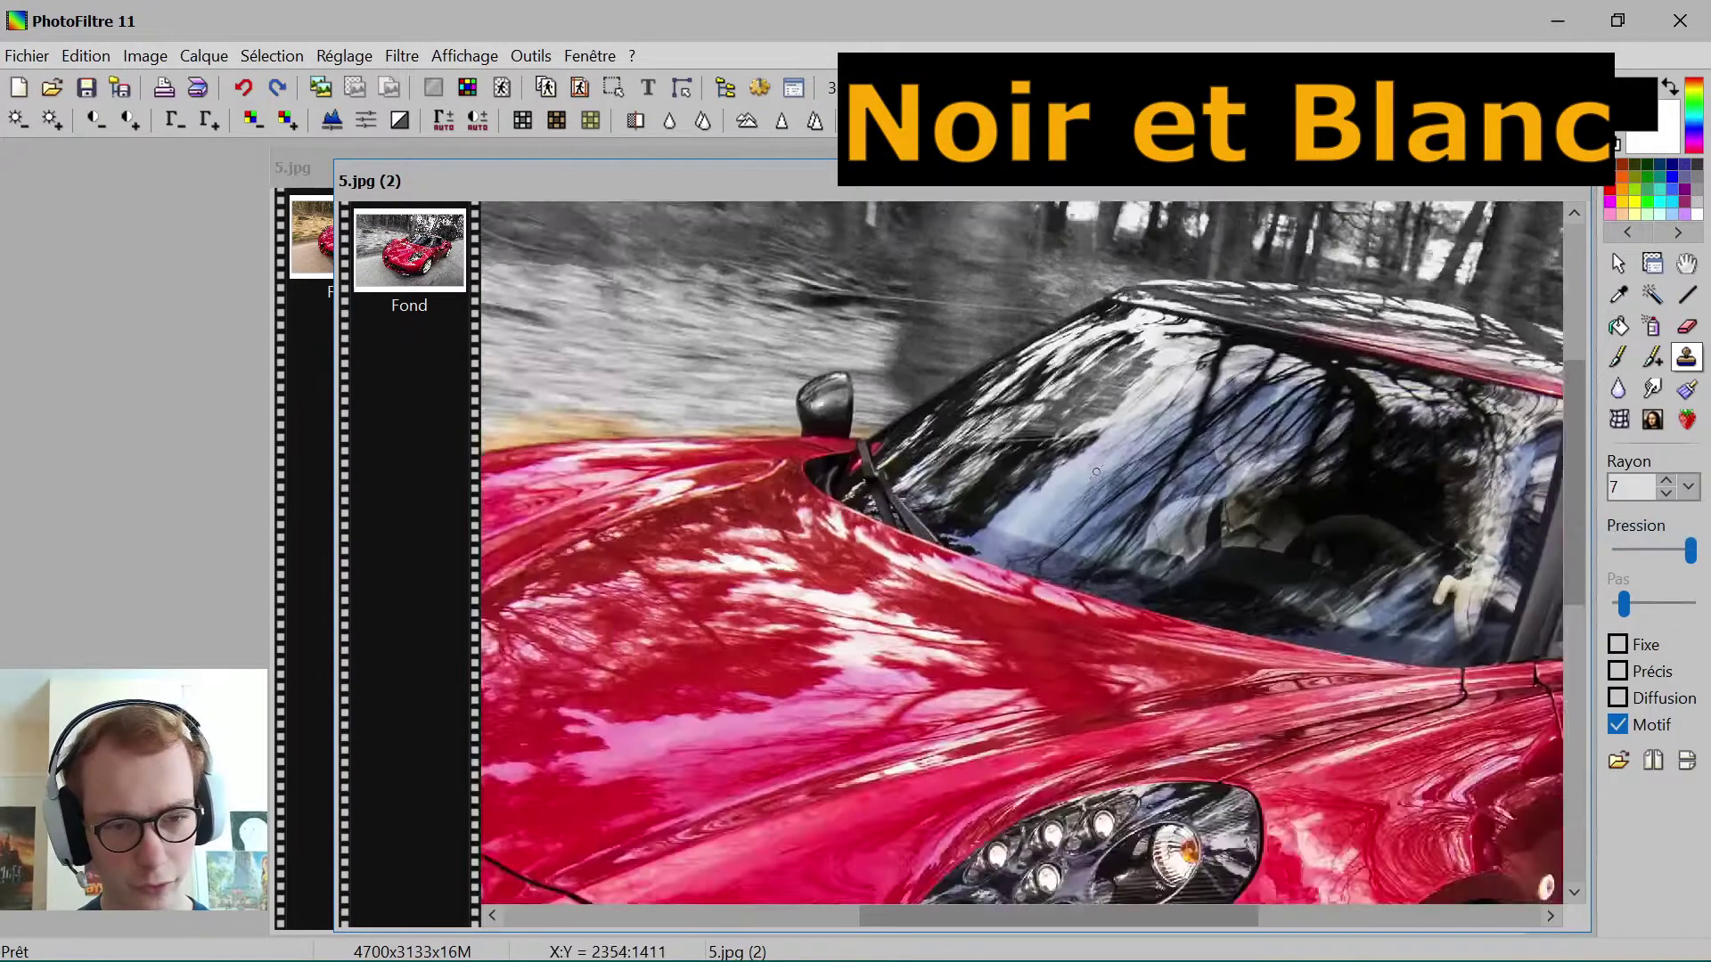
left_click(1687, 487)
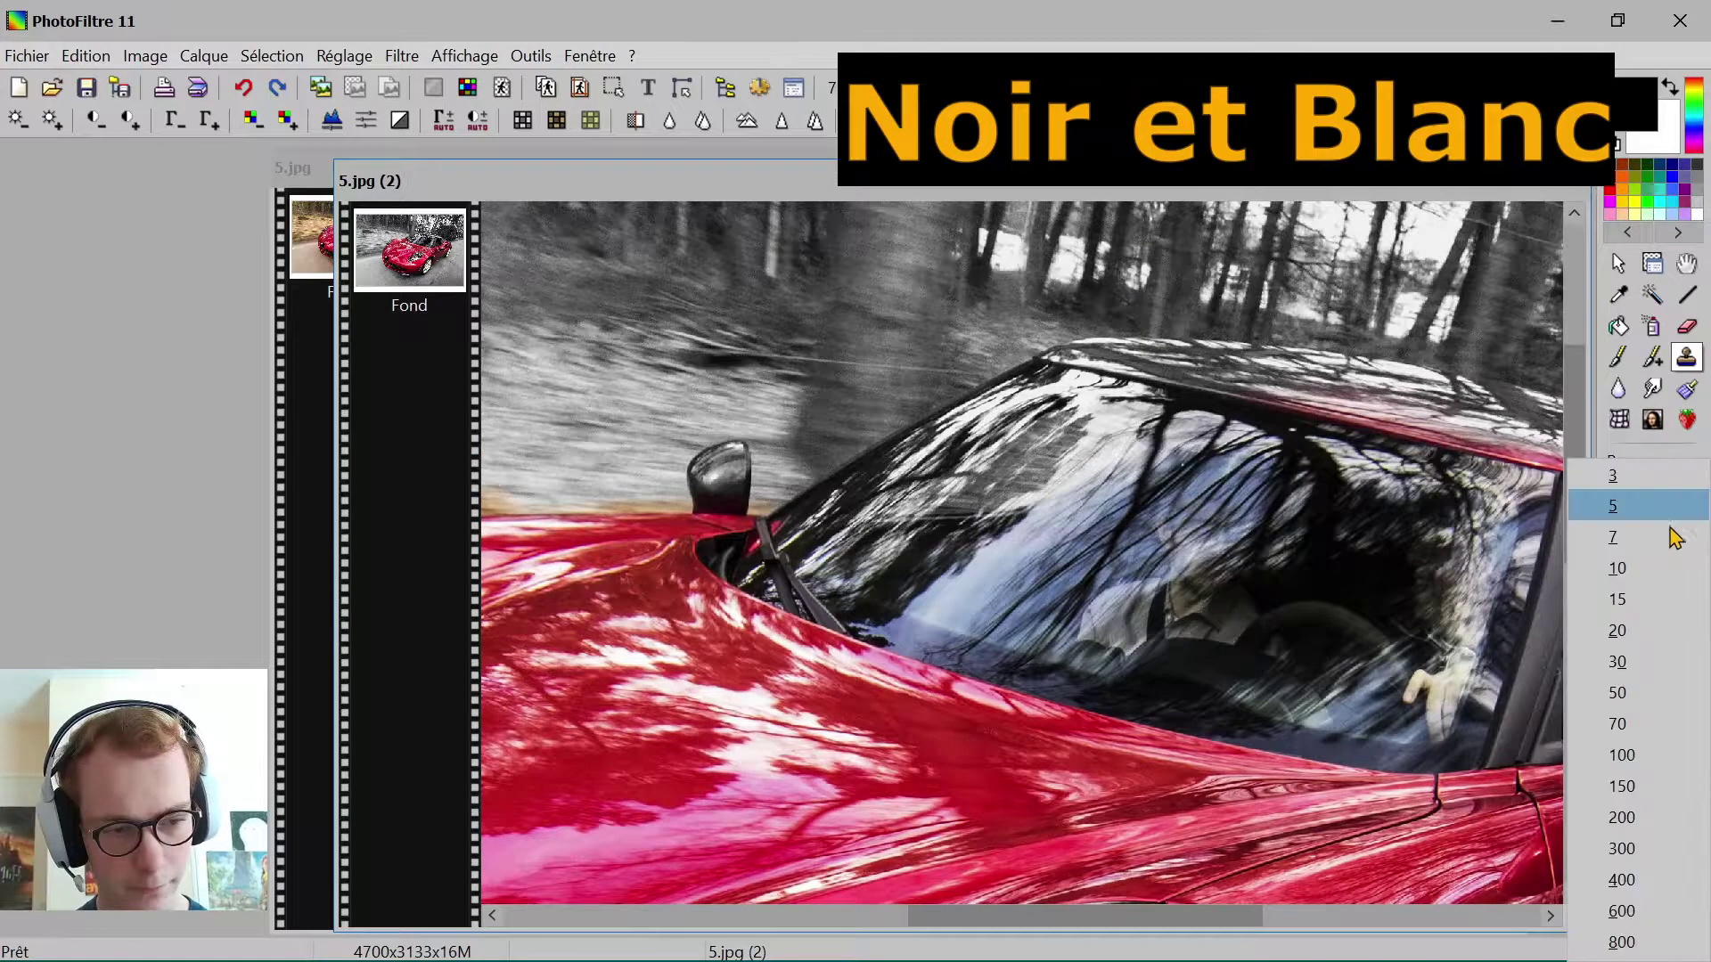
left_click(1635, 624)
mouse_move(735, 499)
left_mouse_down()
mouse_move(727, 450)
mouse_move(724, 521)
mouse_move(697, 463)
left_mouse_up()
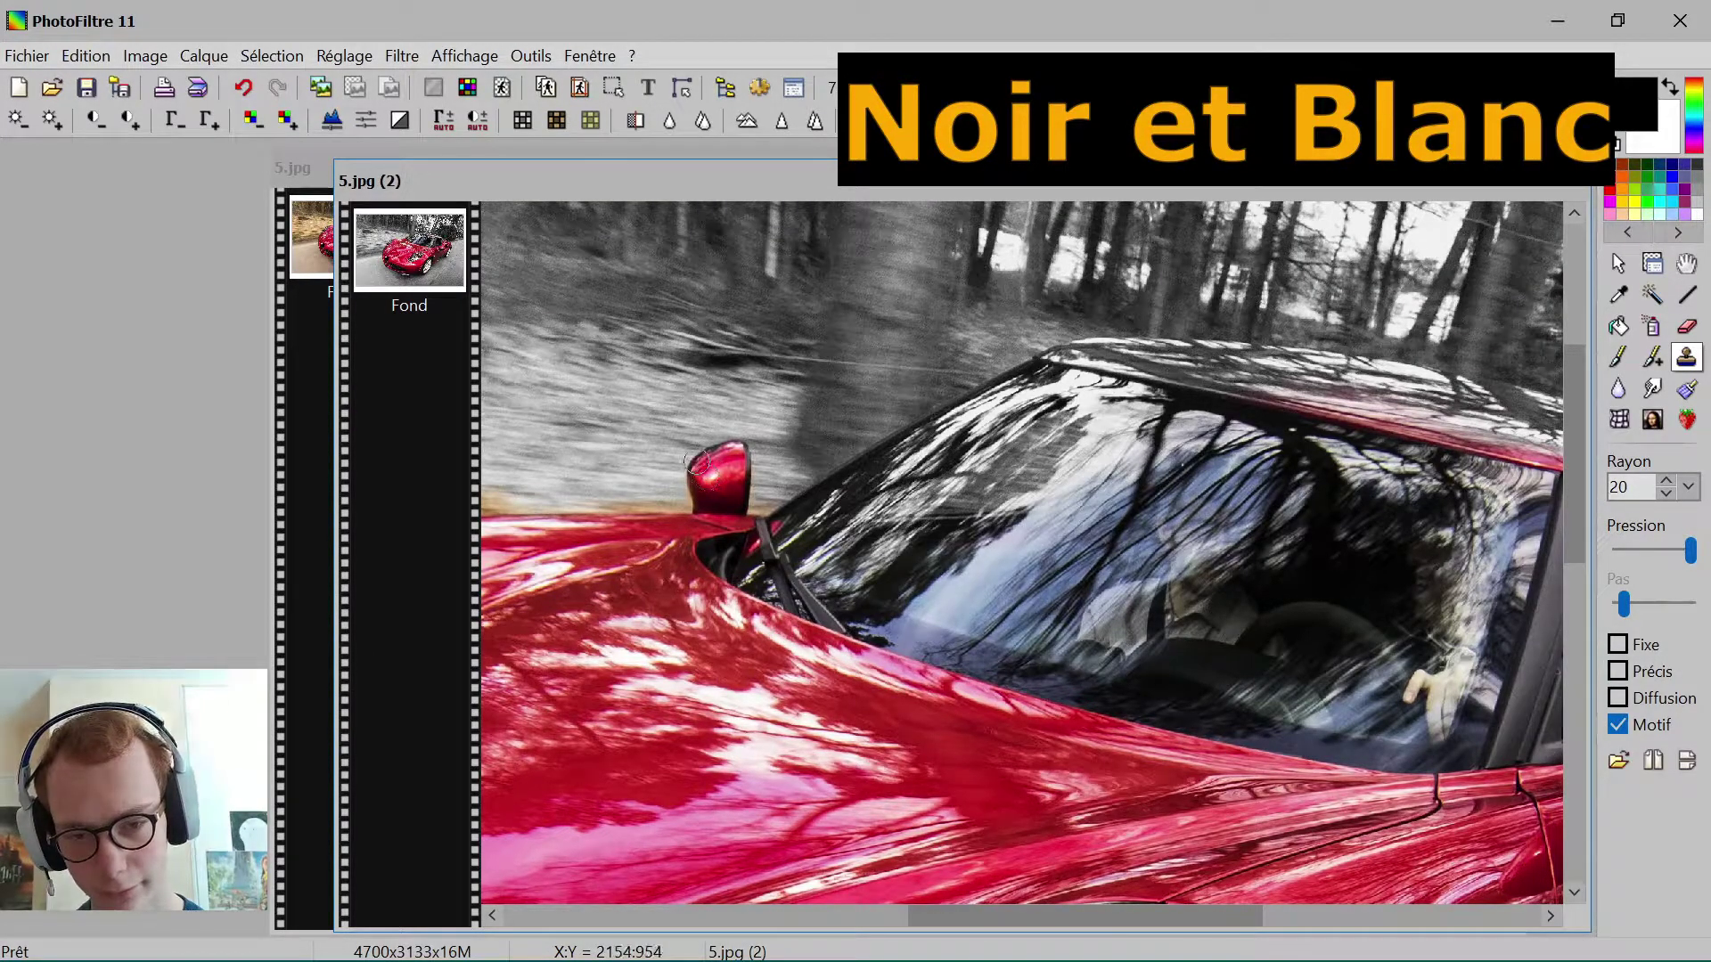
scroll(1095, 426, "down", 1)
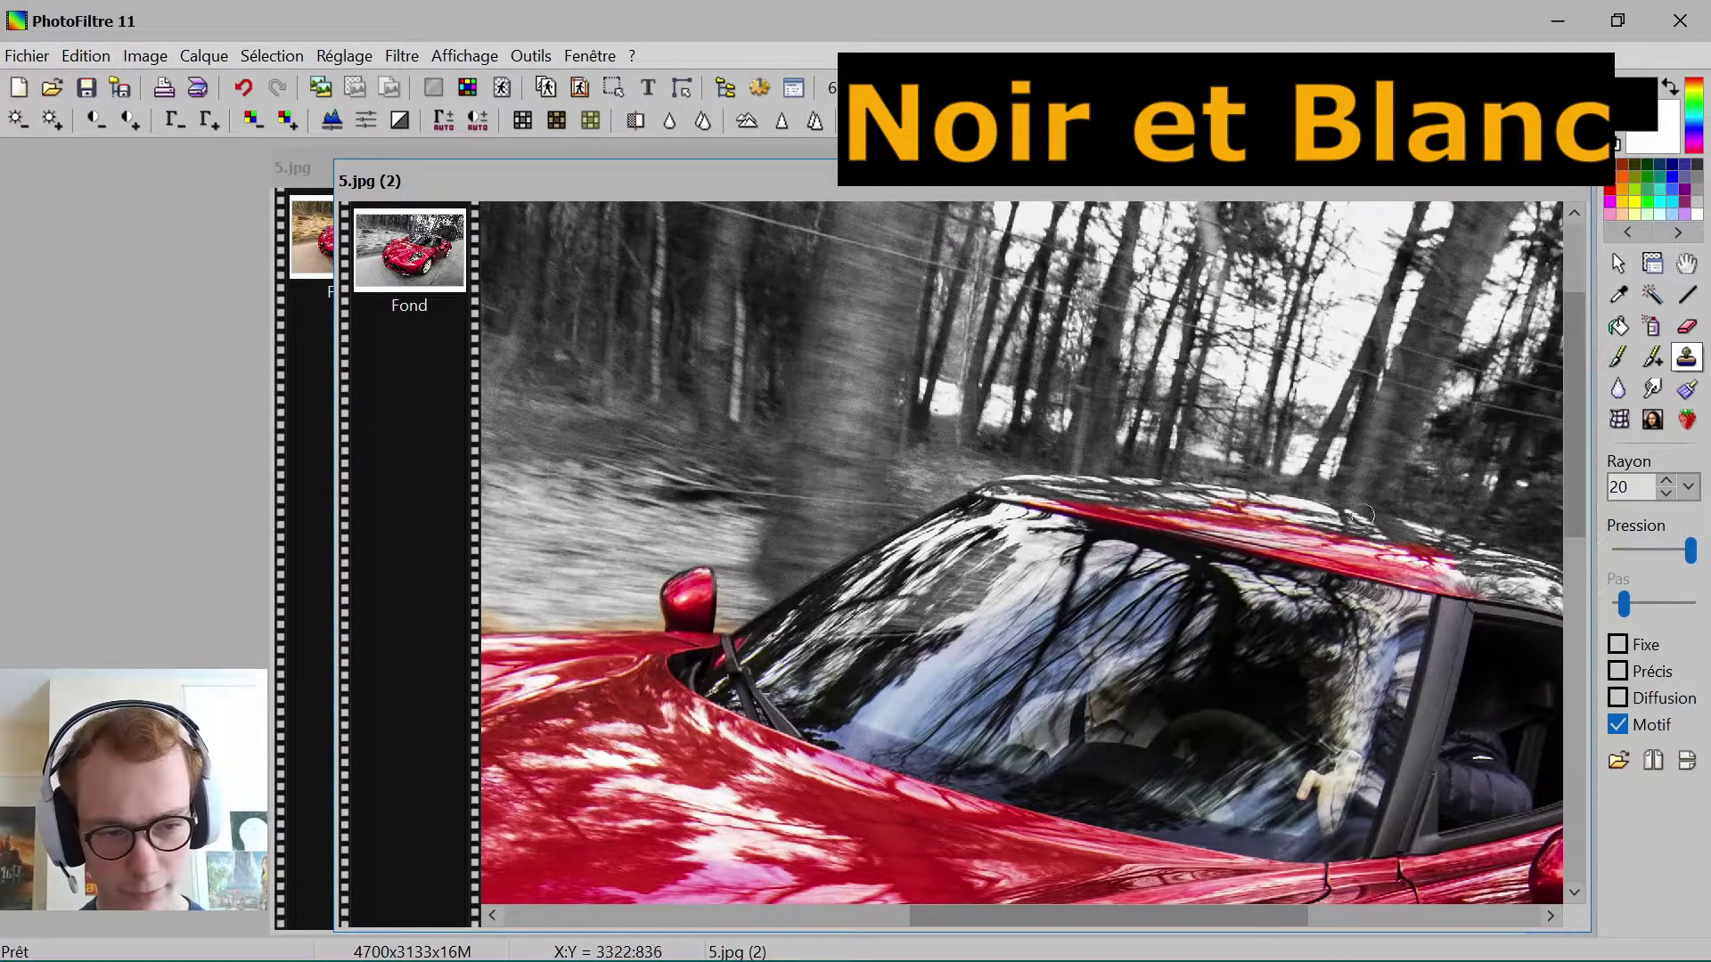
Step: Set the clone stamp radius to 50 and paint the original red over the rest of the car's roof
left_click(1688, 486)
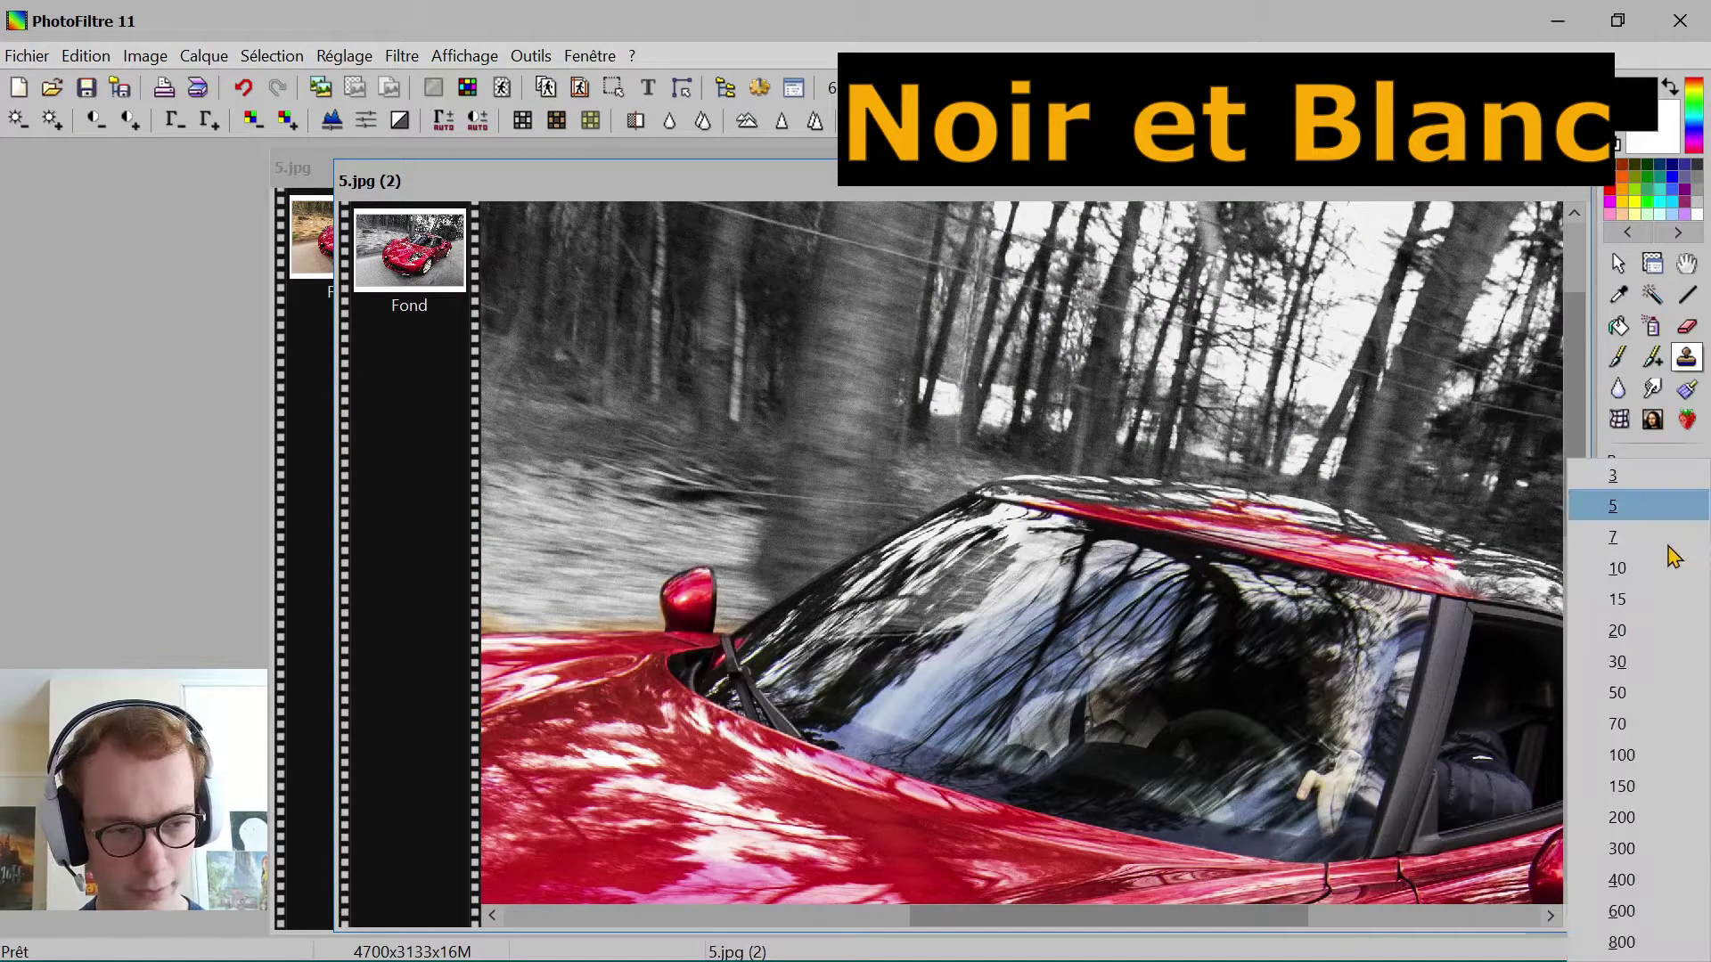
left_click(1629, 695)
scroll(1399, 542, "down", 1)
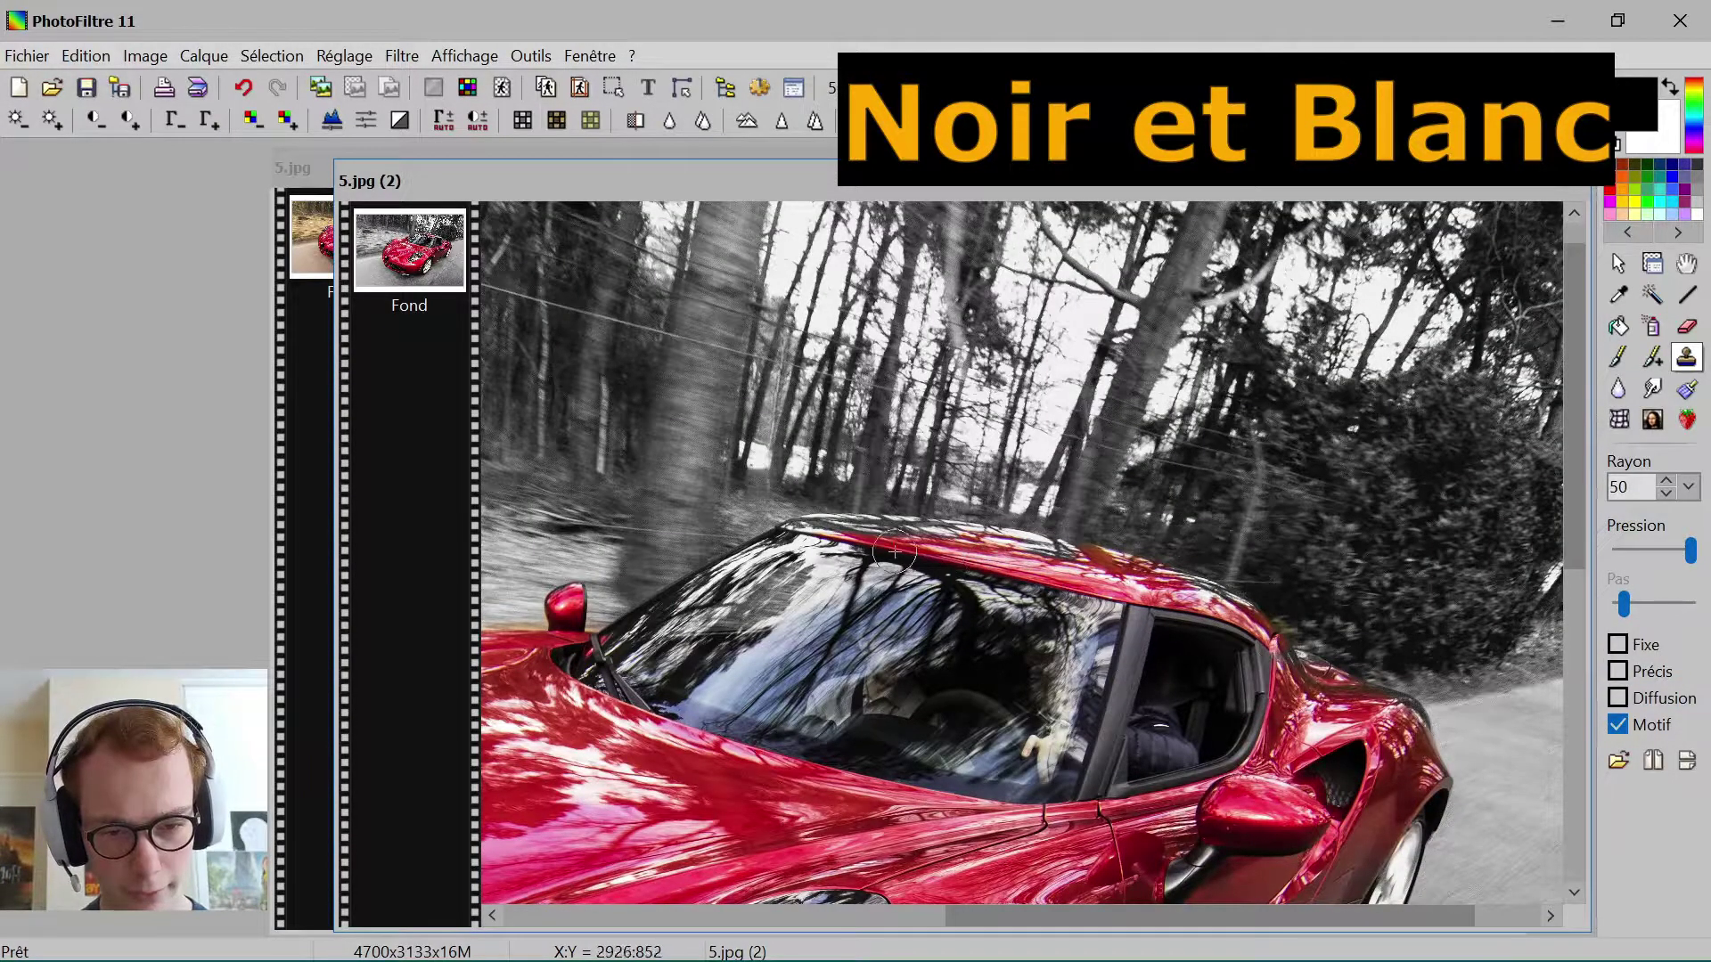
left_click_drag(830, 518, 1016, 533)
scroll(887, 593, "down", 1)
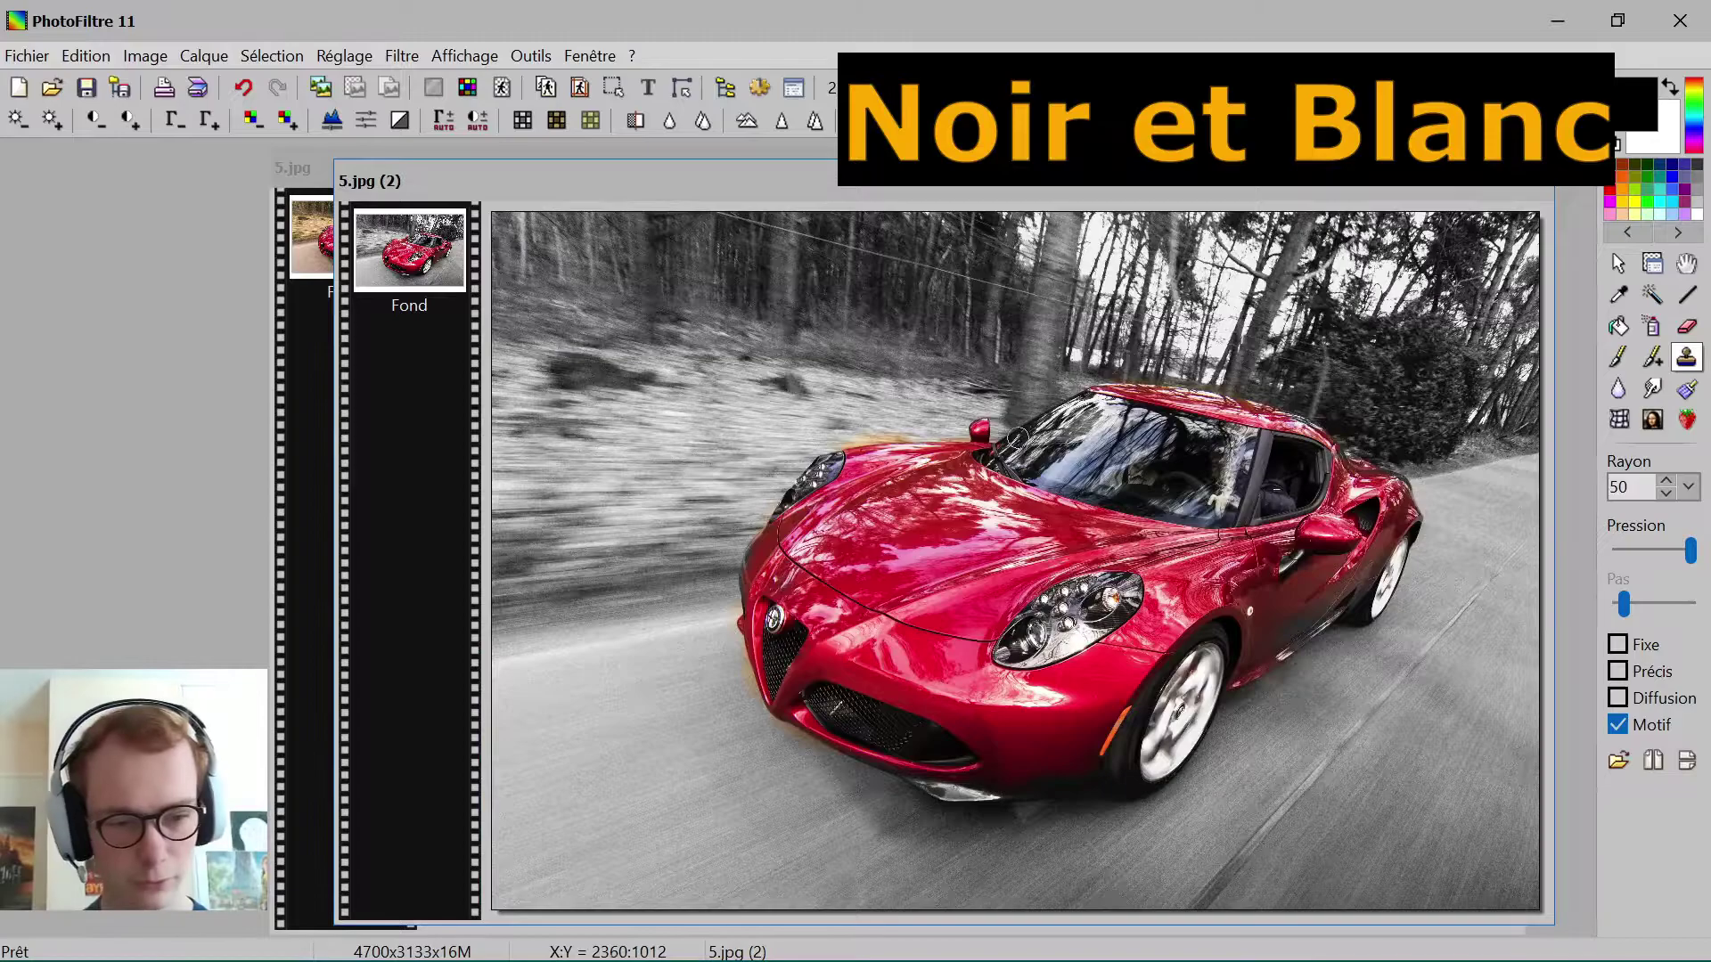
left_click_drag(1138, 197, 1105, 147)
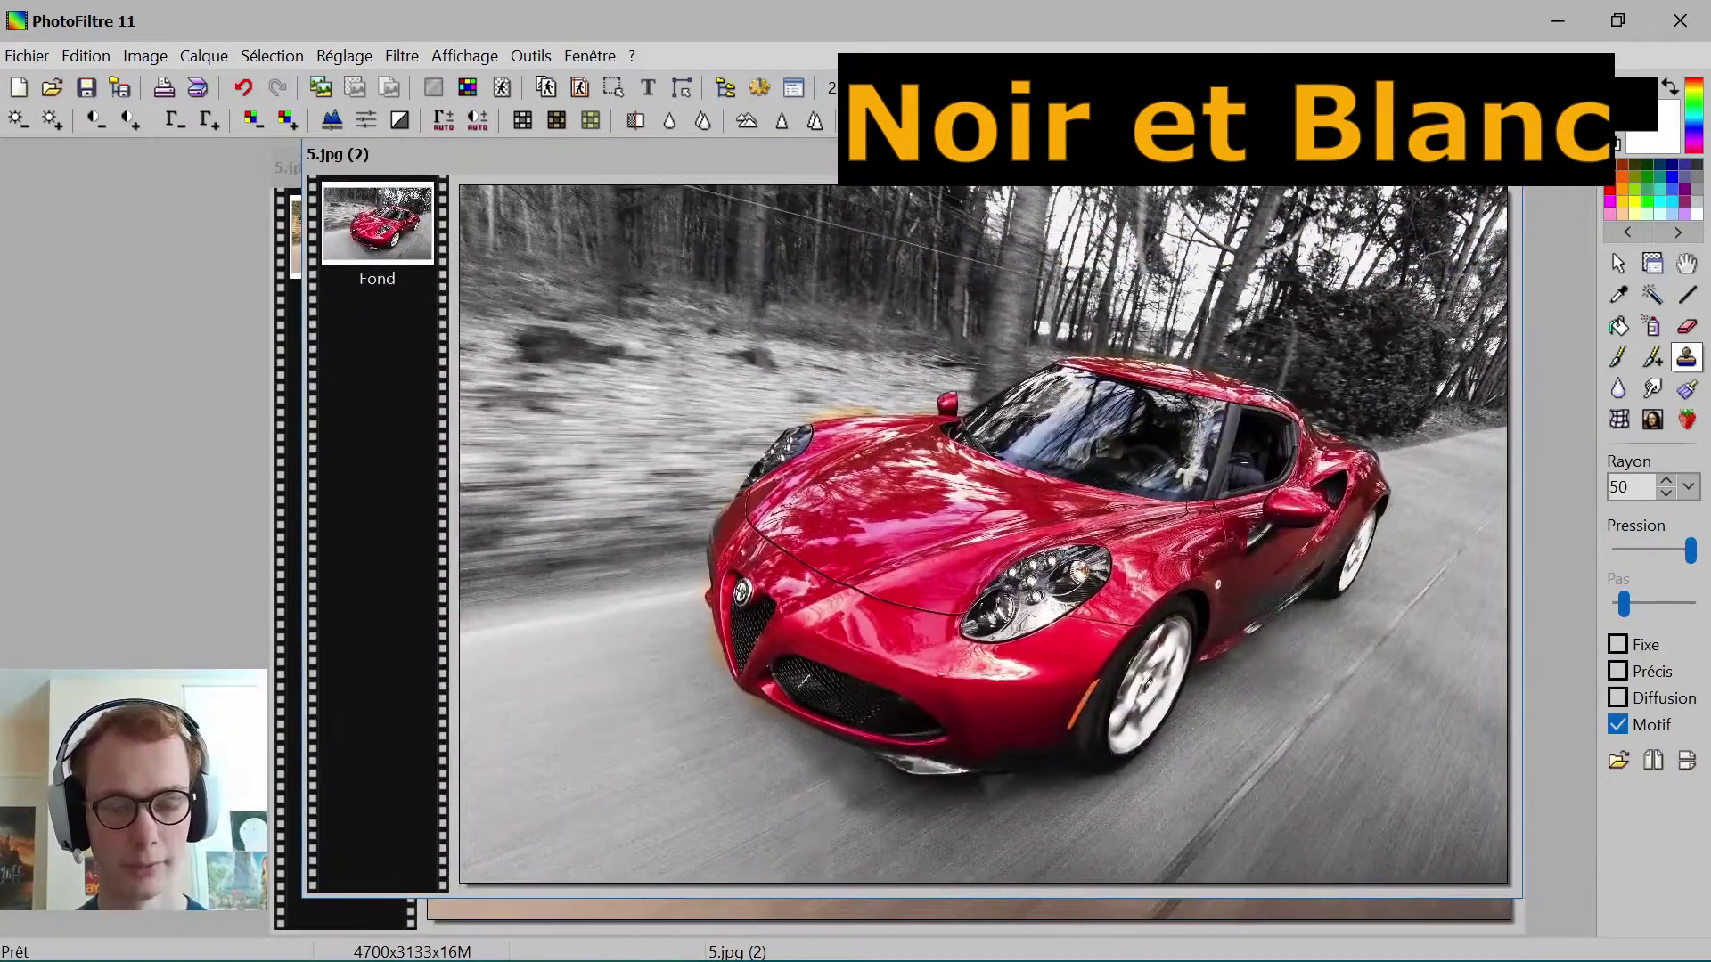
Step: Set the clone stamp radius to 1
left_click(854, 401)
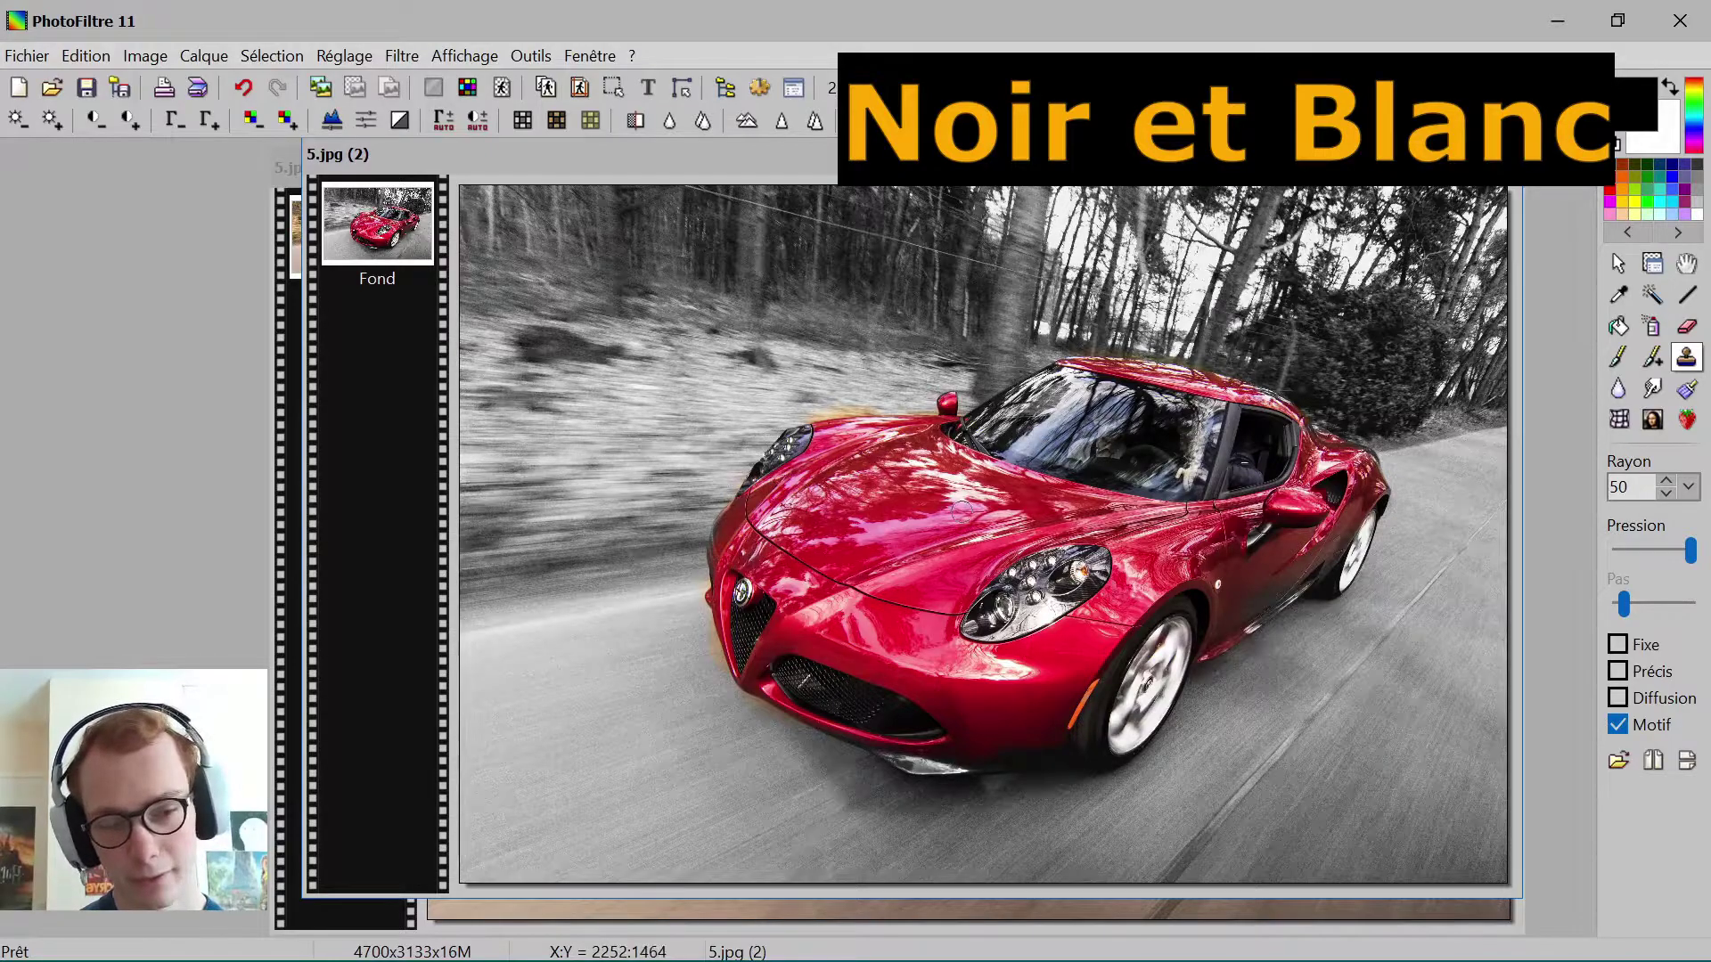
left_click_drag(852, 455, 858, 510)
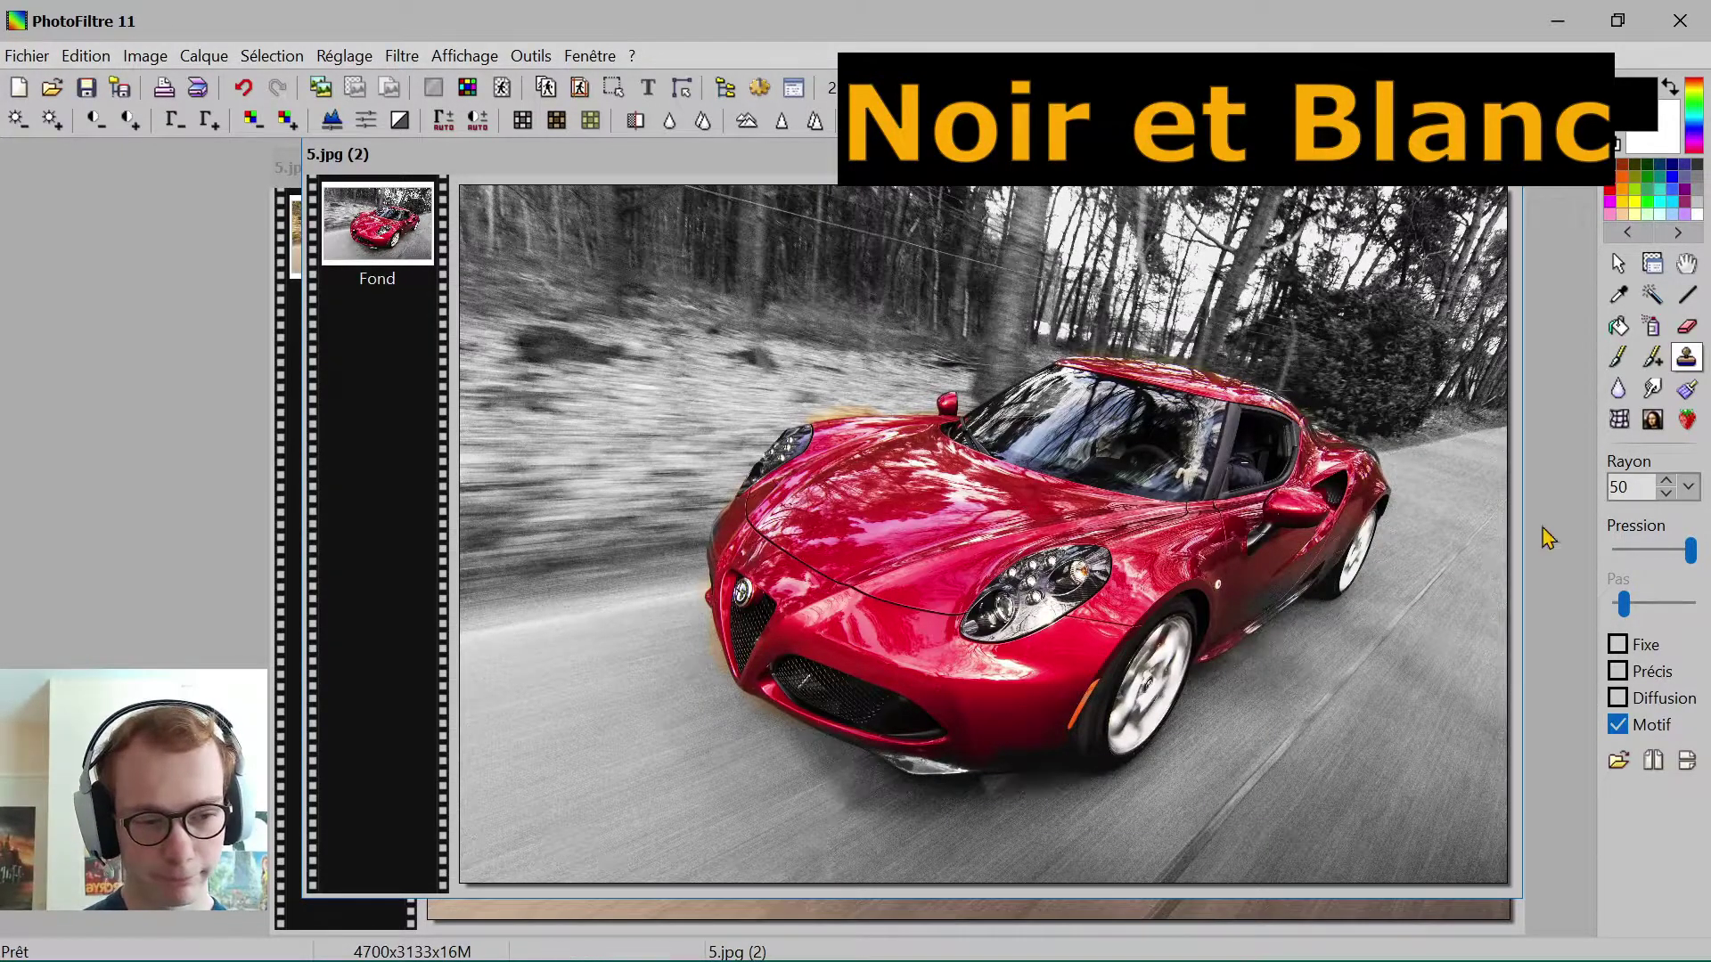
left_click(1688, 486)
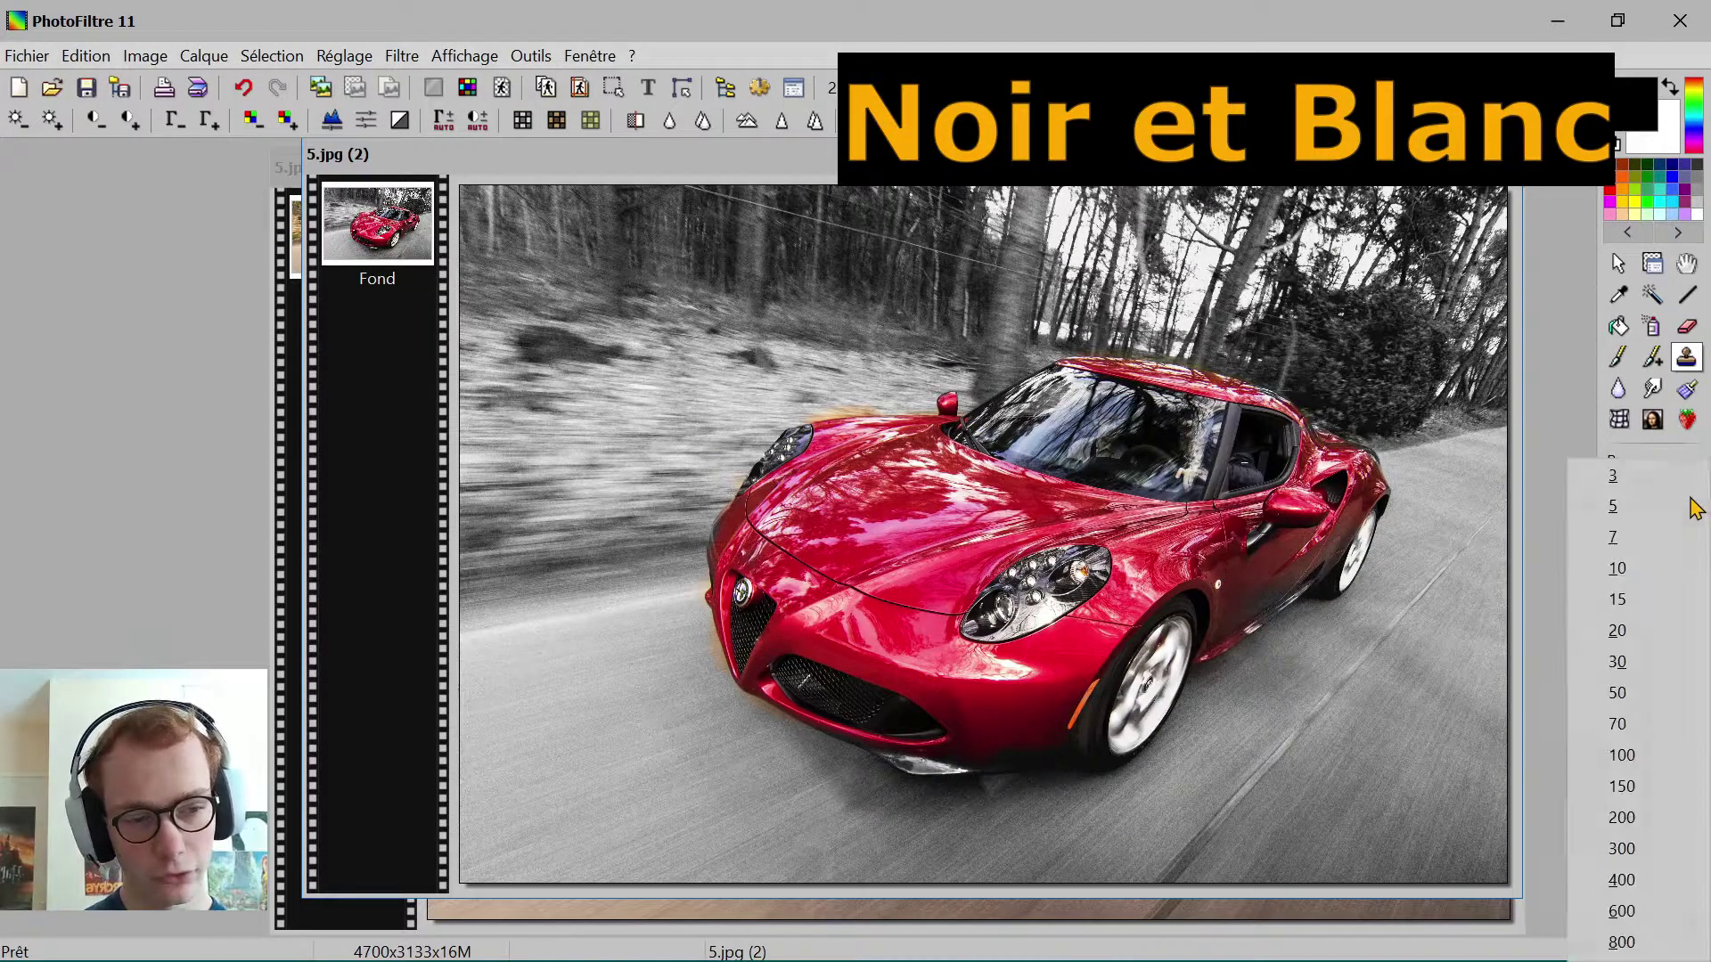
left_click(1555, 575)
left_click(1623, 484)
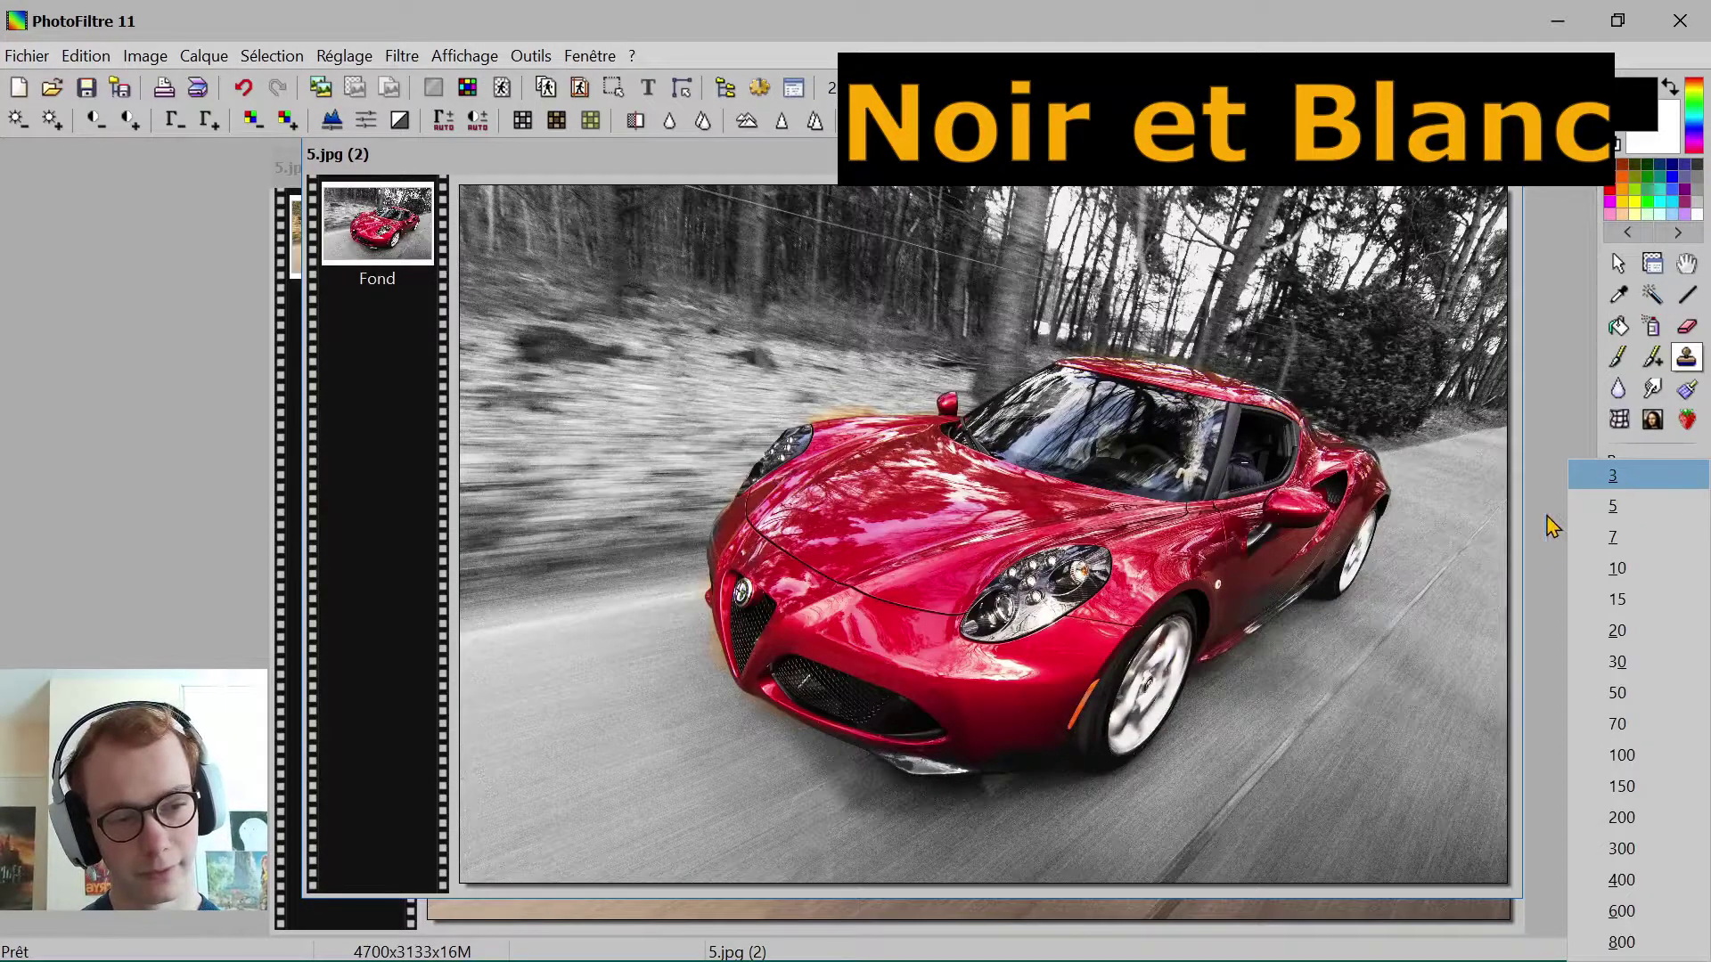
left_click(1640, 479)
left_click_drag(1645, 487, 1602, 486)
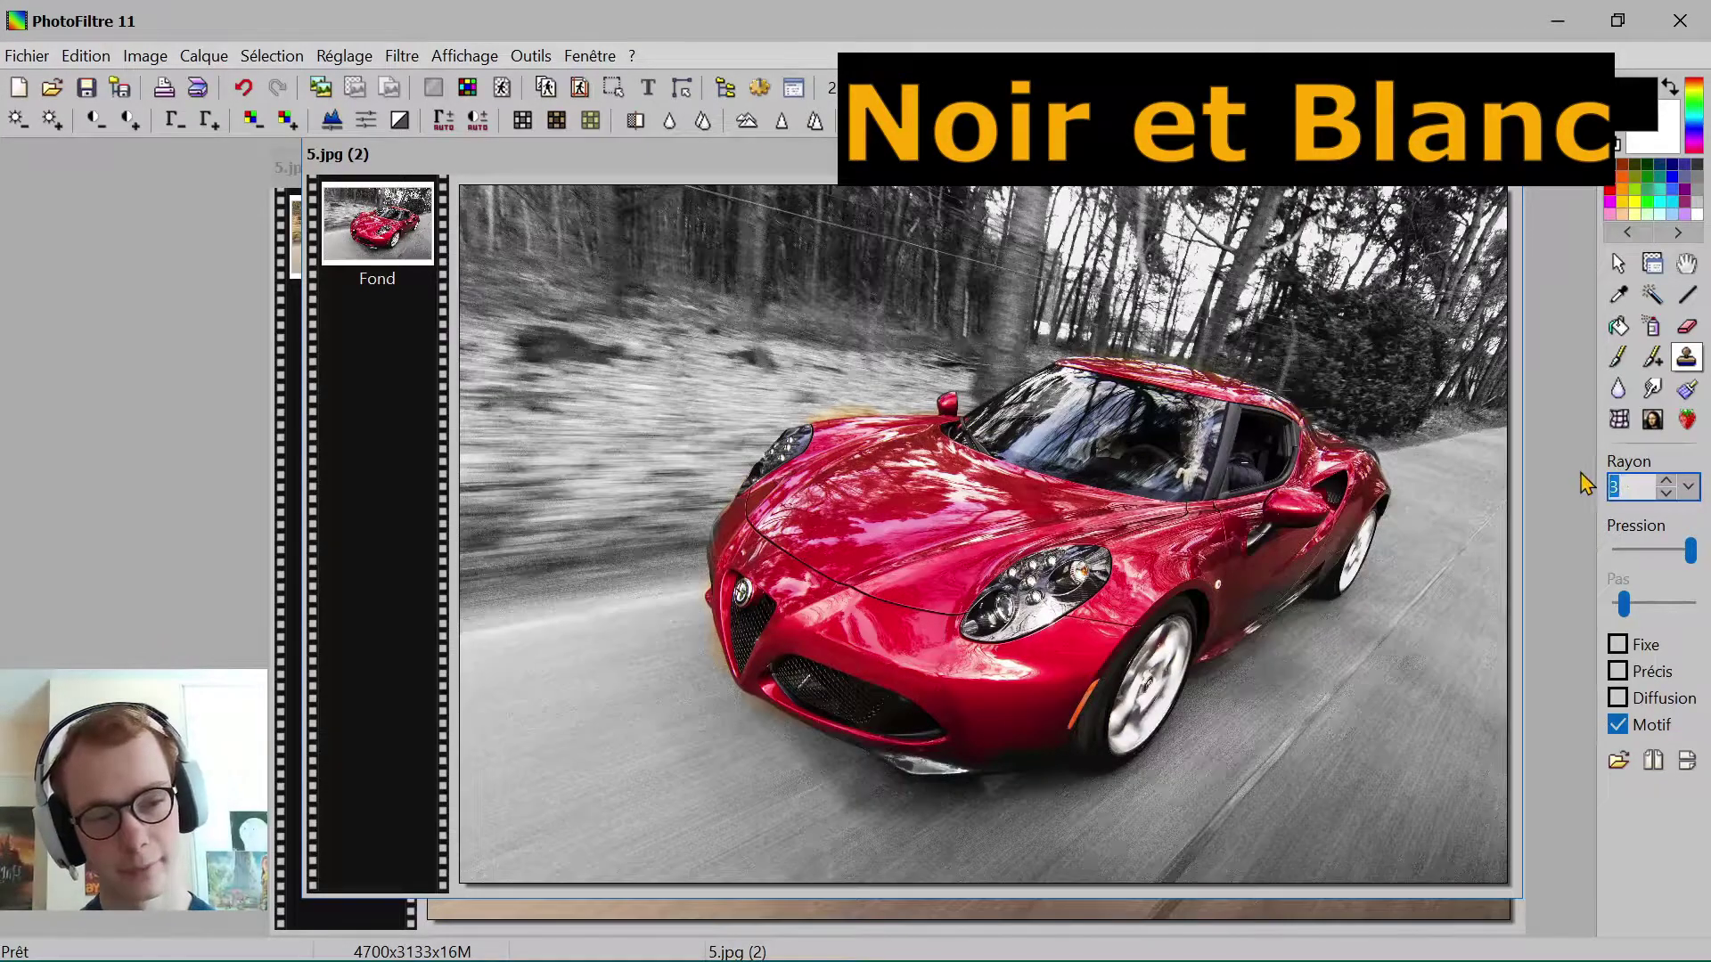
key("Caps_Lock")
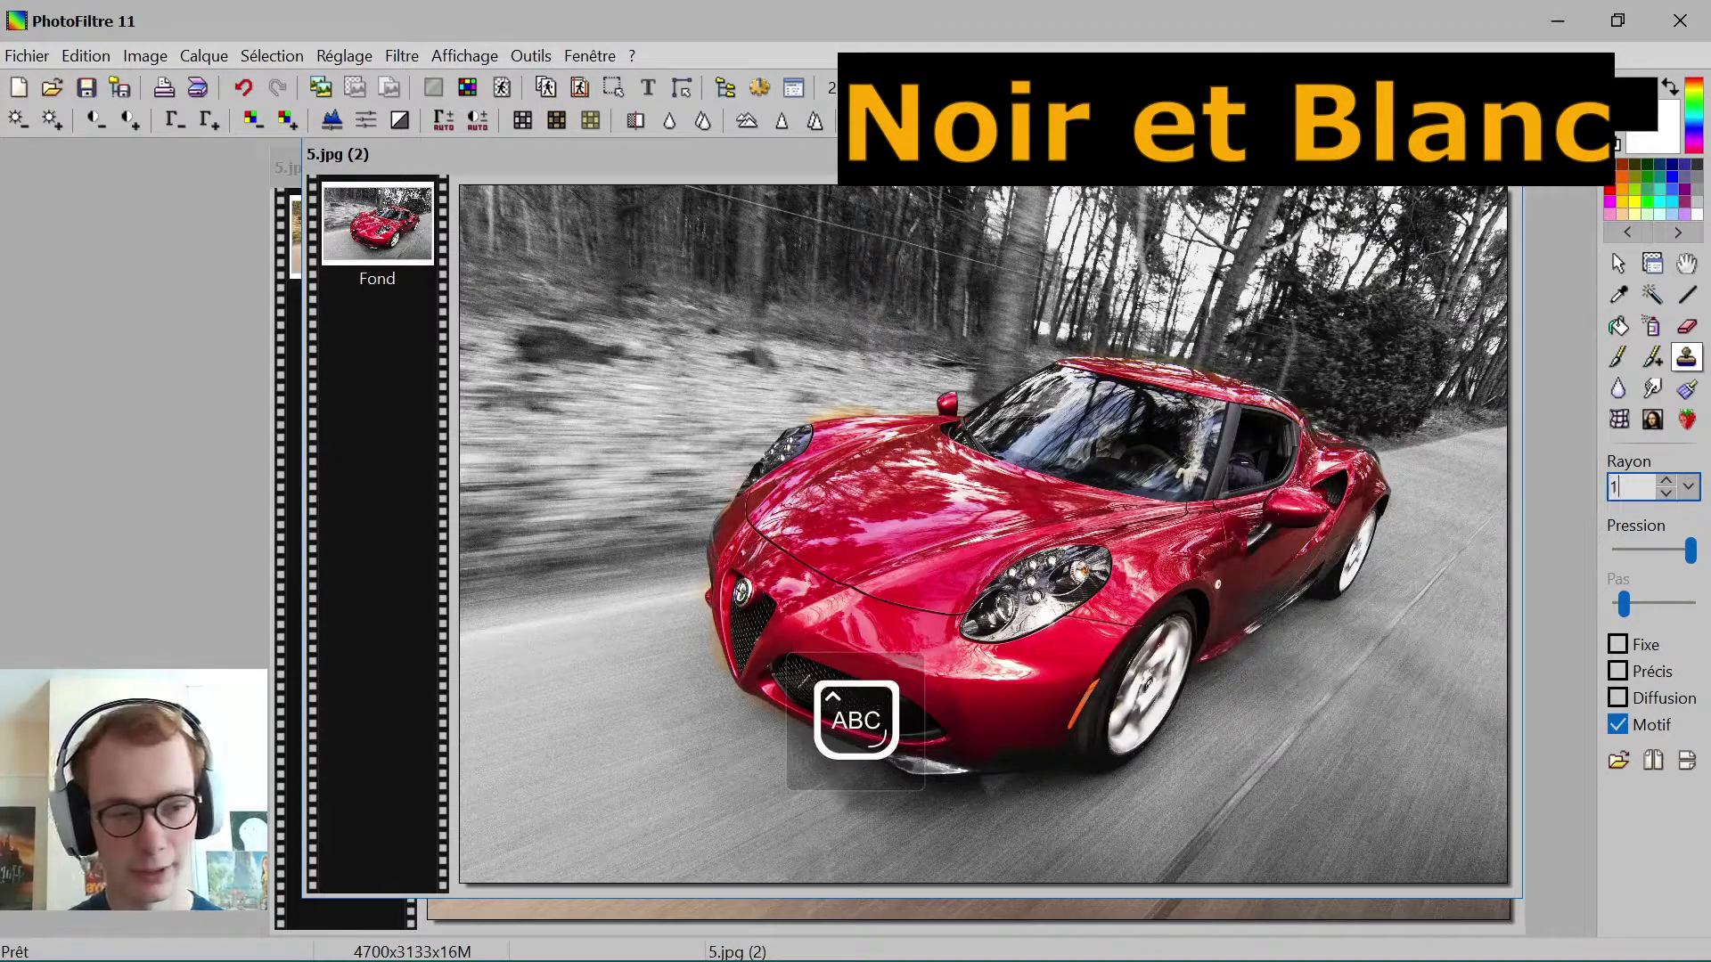
key("Return")
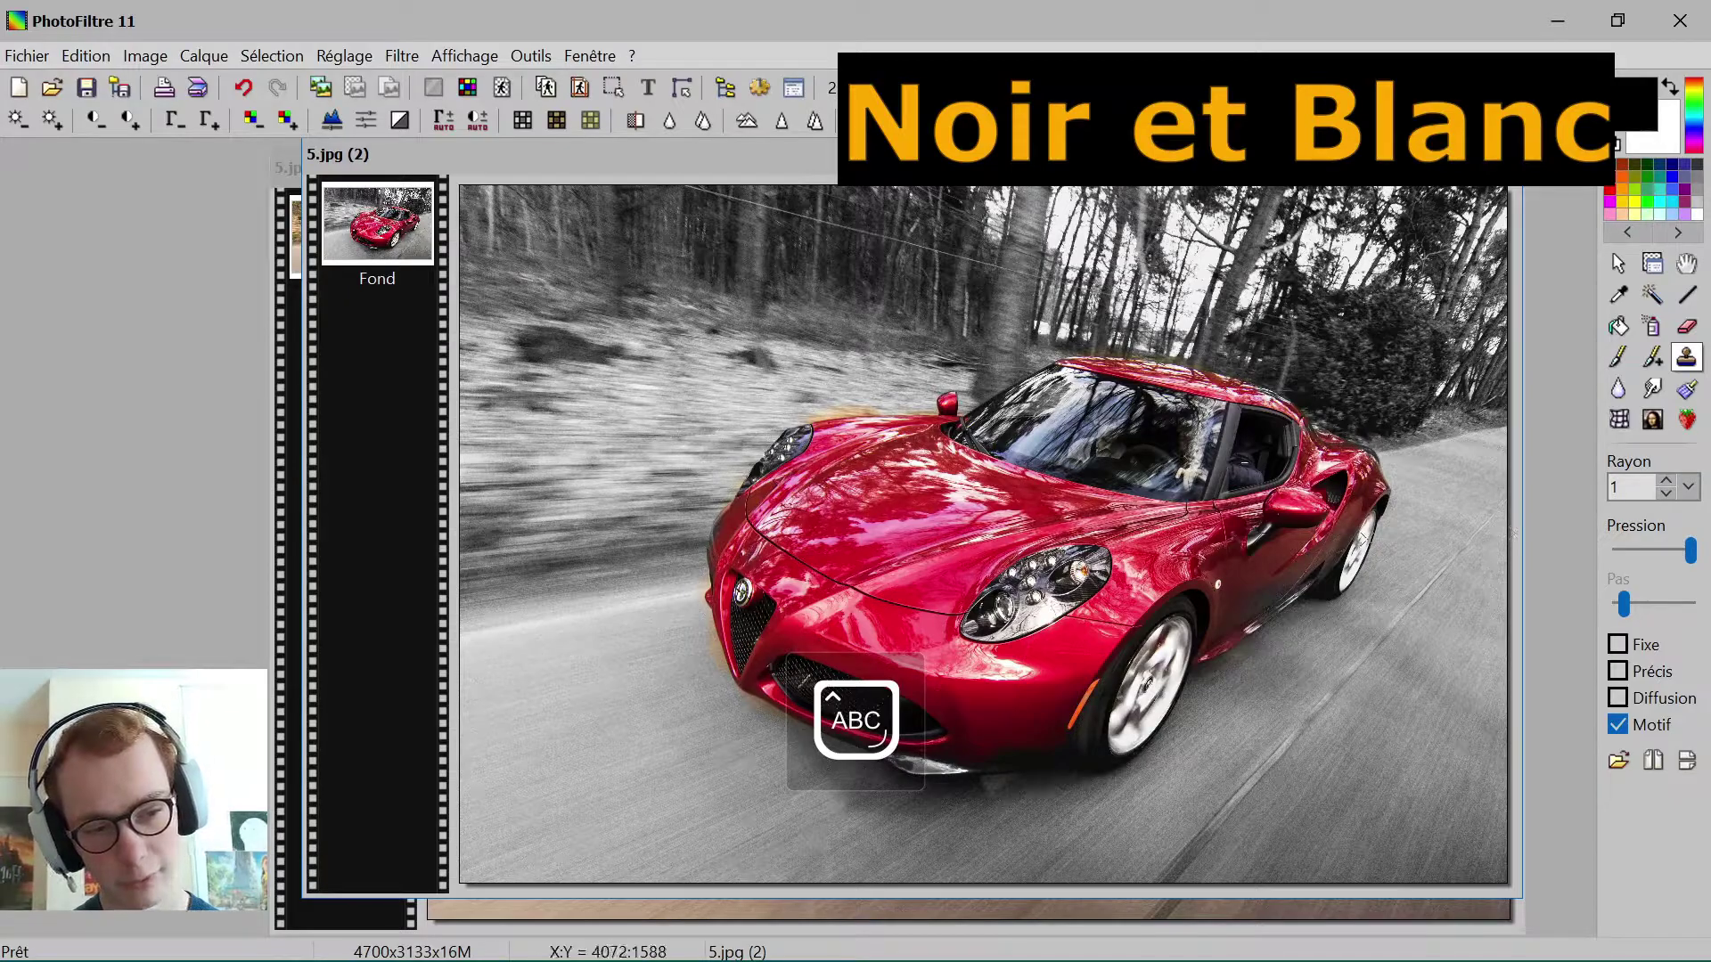
Step: Inspect the colour edge along the car's windscreen and roof at high magnification
scroll(1002, 529, "up", 5)
scroll(1008, 611, "down", 3)
scroll(1108, 377, "up", 4)
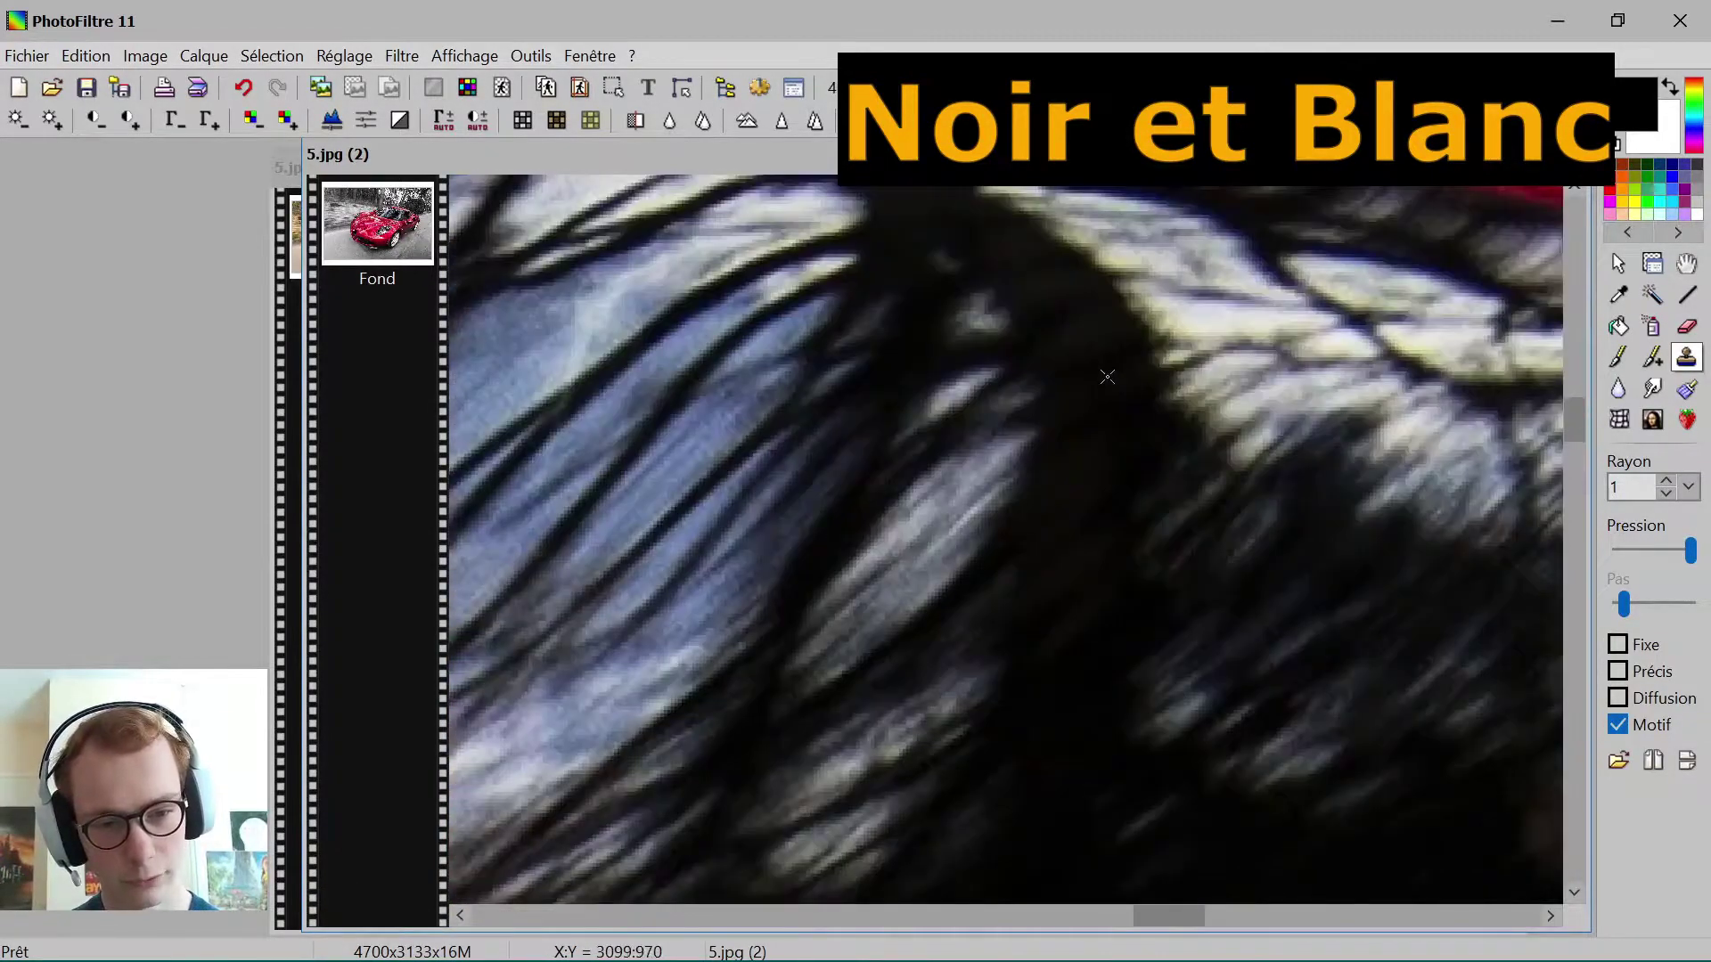
scroll(1076, 343, "down", 2)
scroll(755, 512, "up", 5)
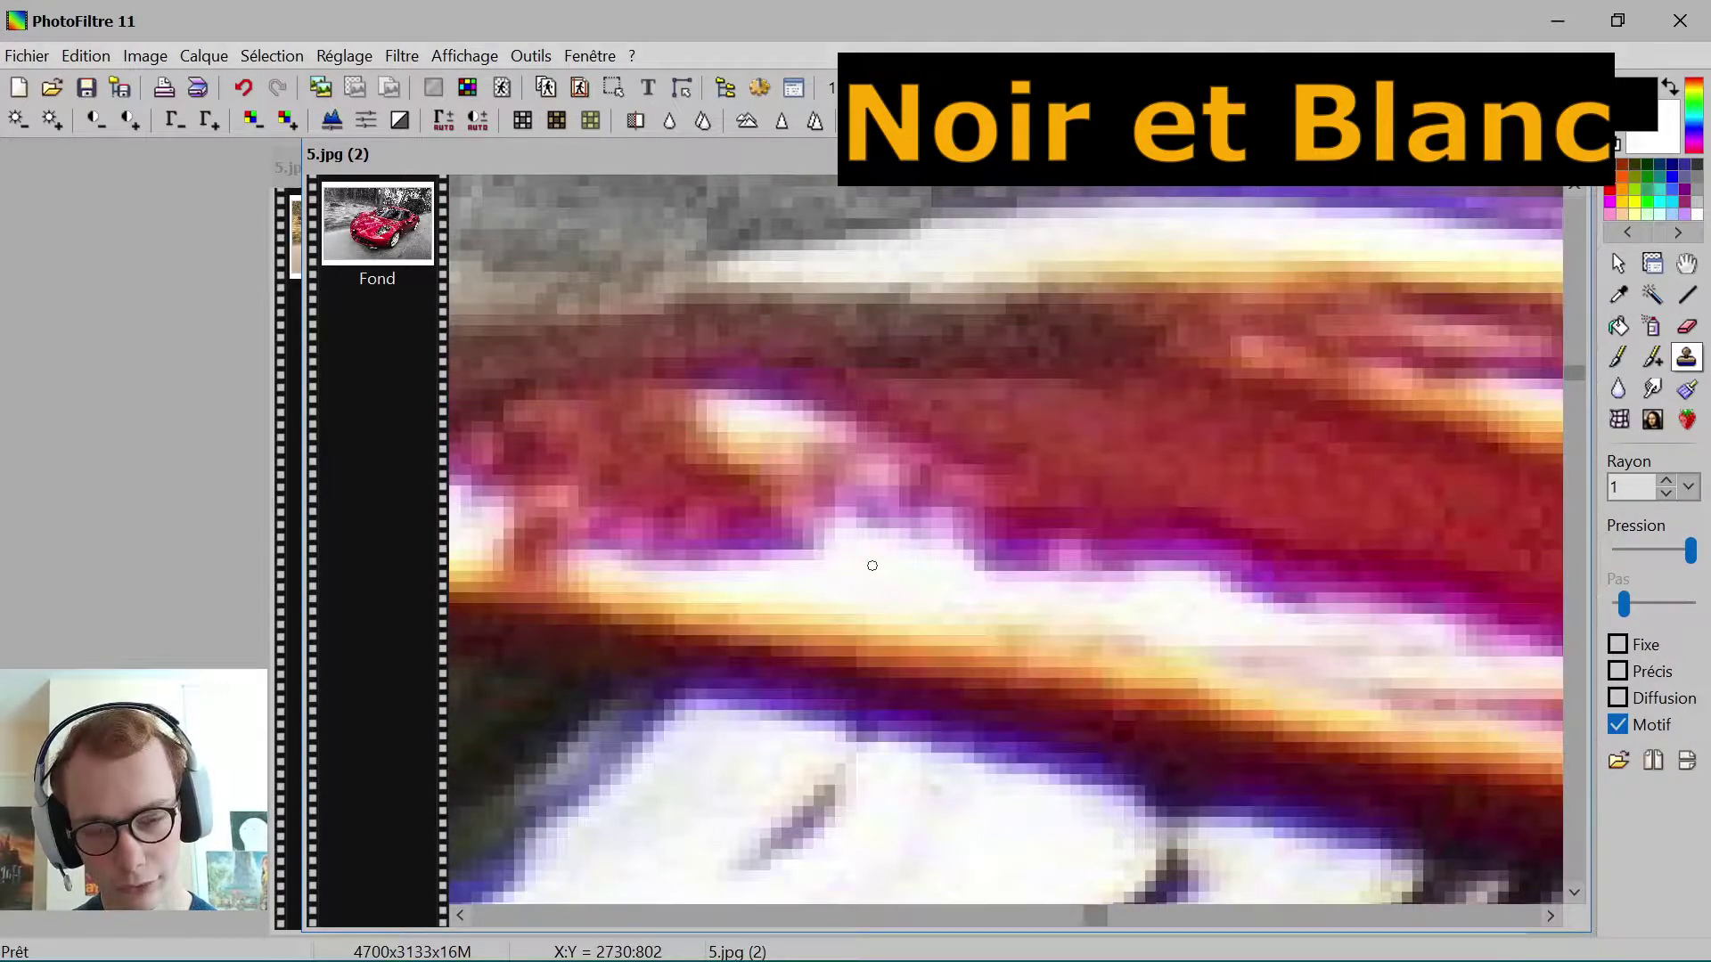
scroll(873, 565, "down", 6)
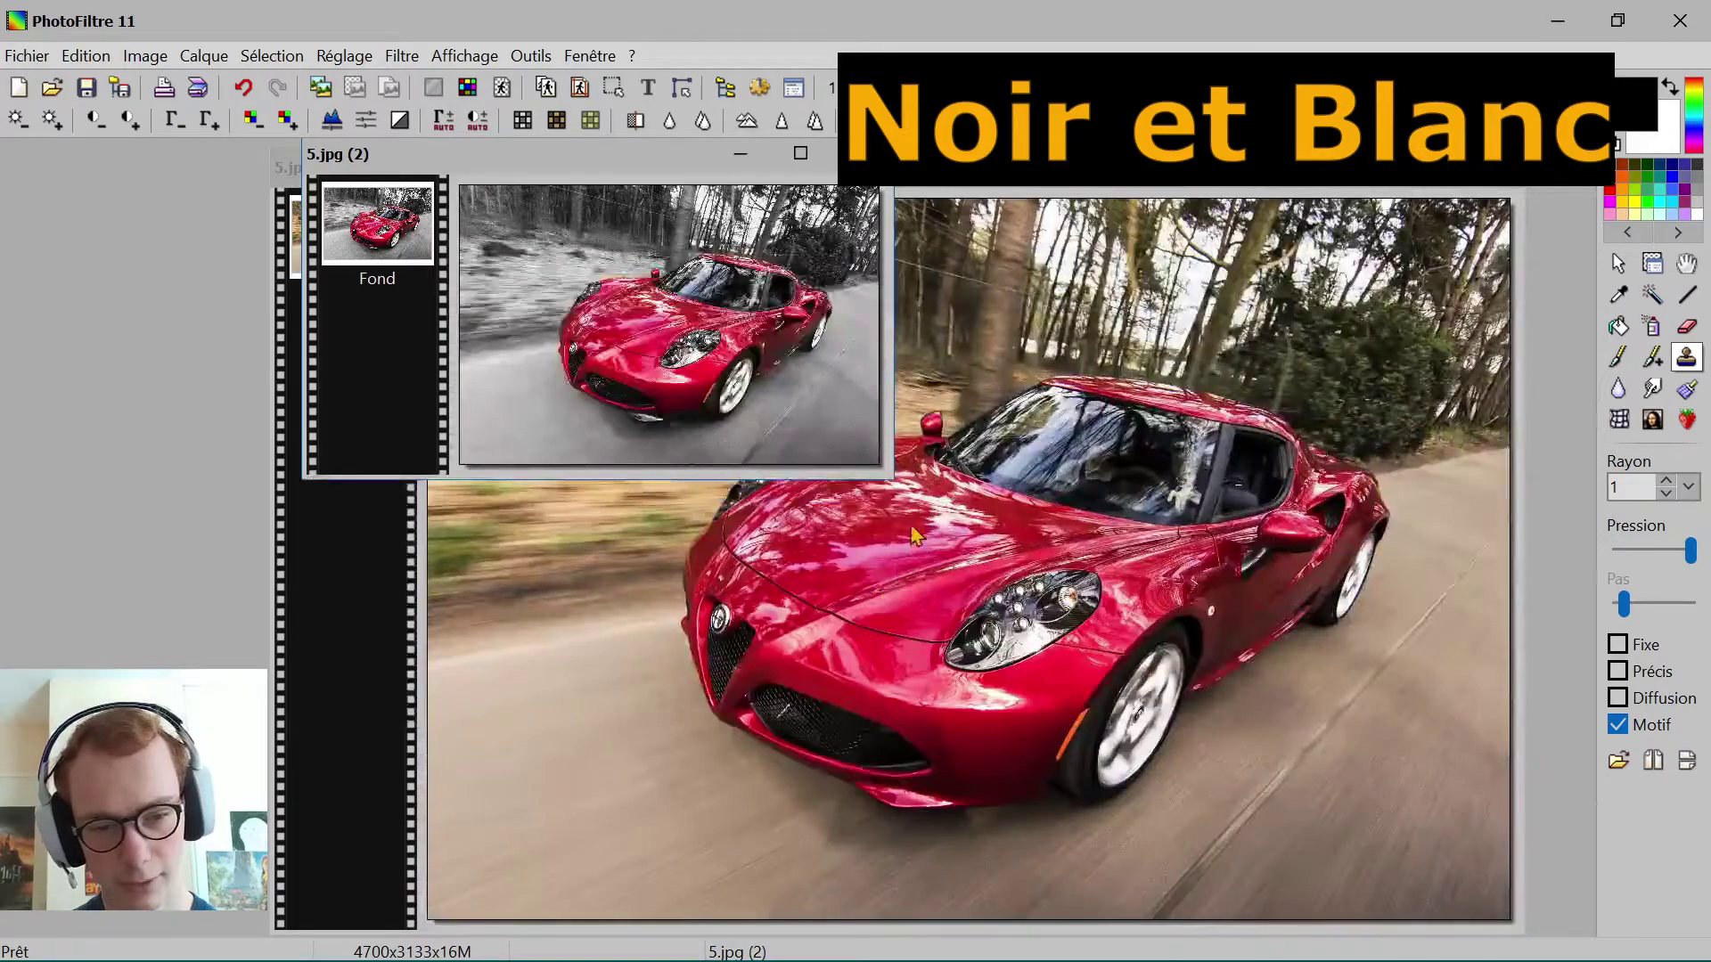
scroll(915, 535, "up", 1)
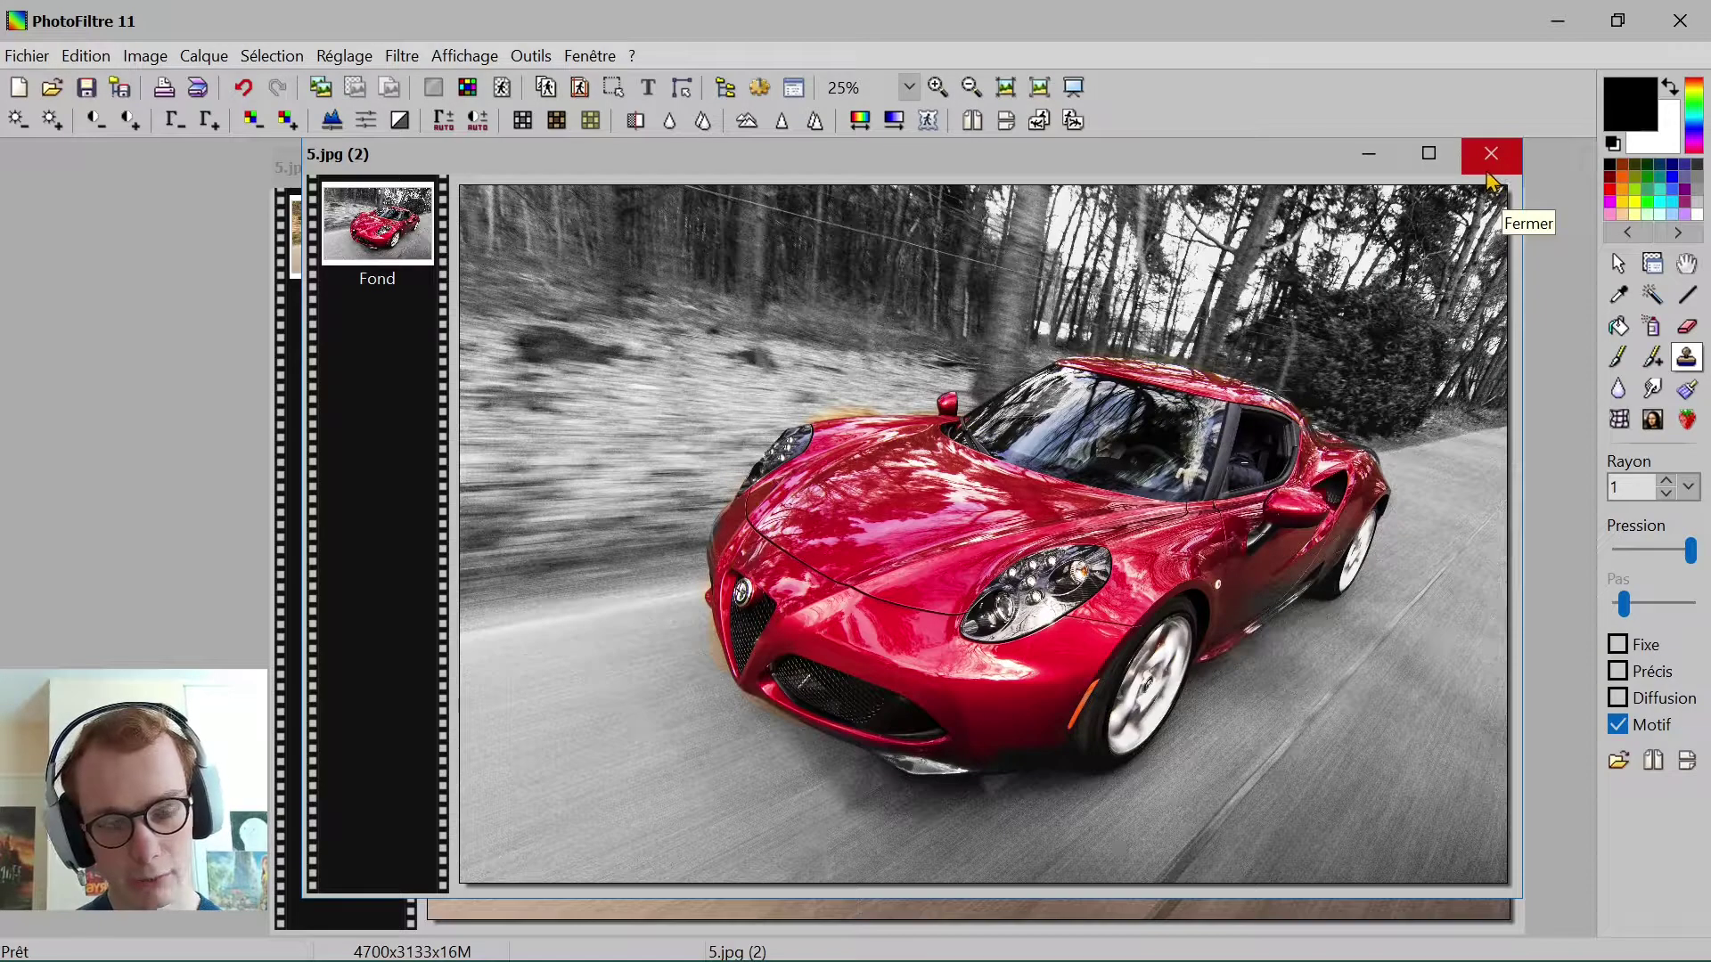
Step: Close the partly coloured car copy without saving, switch to the selection tool and close the original 5.jpg
left_click(1490, 181)
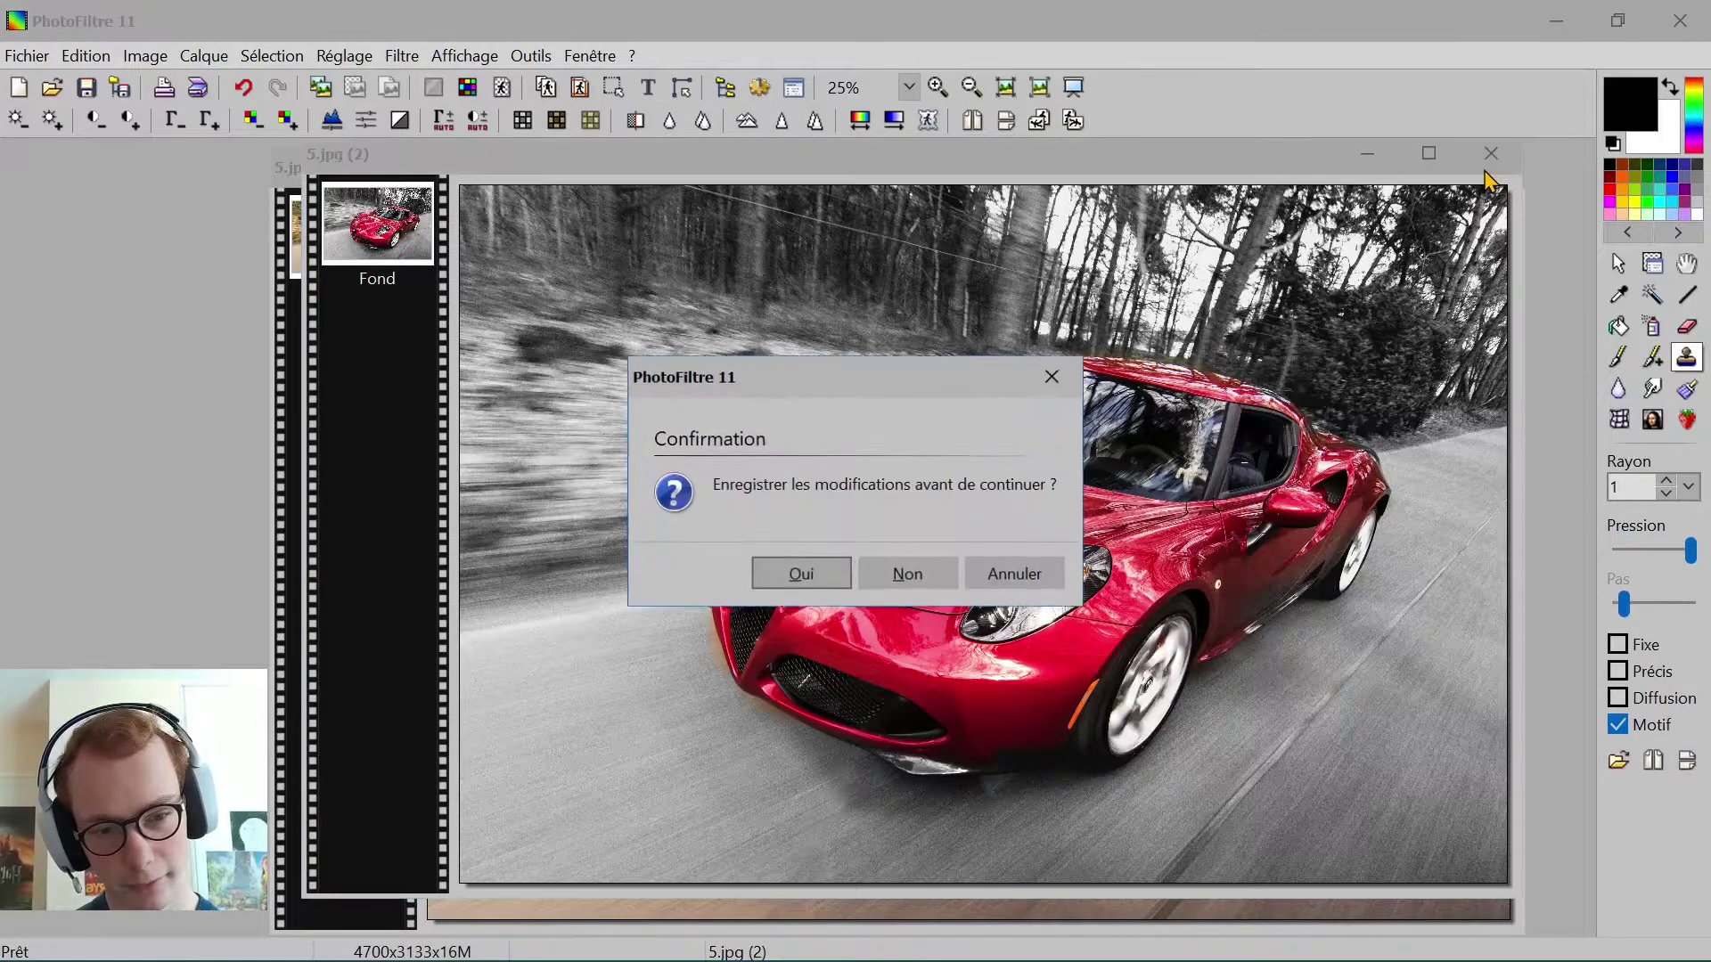
left_click(945, 573)
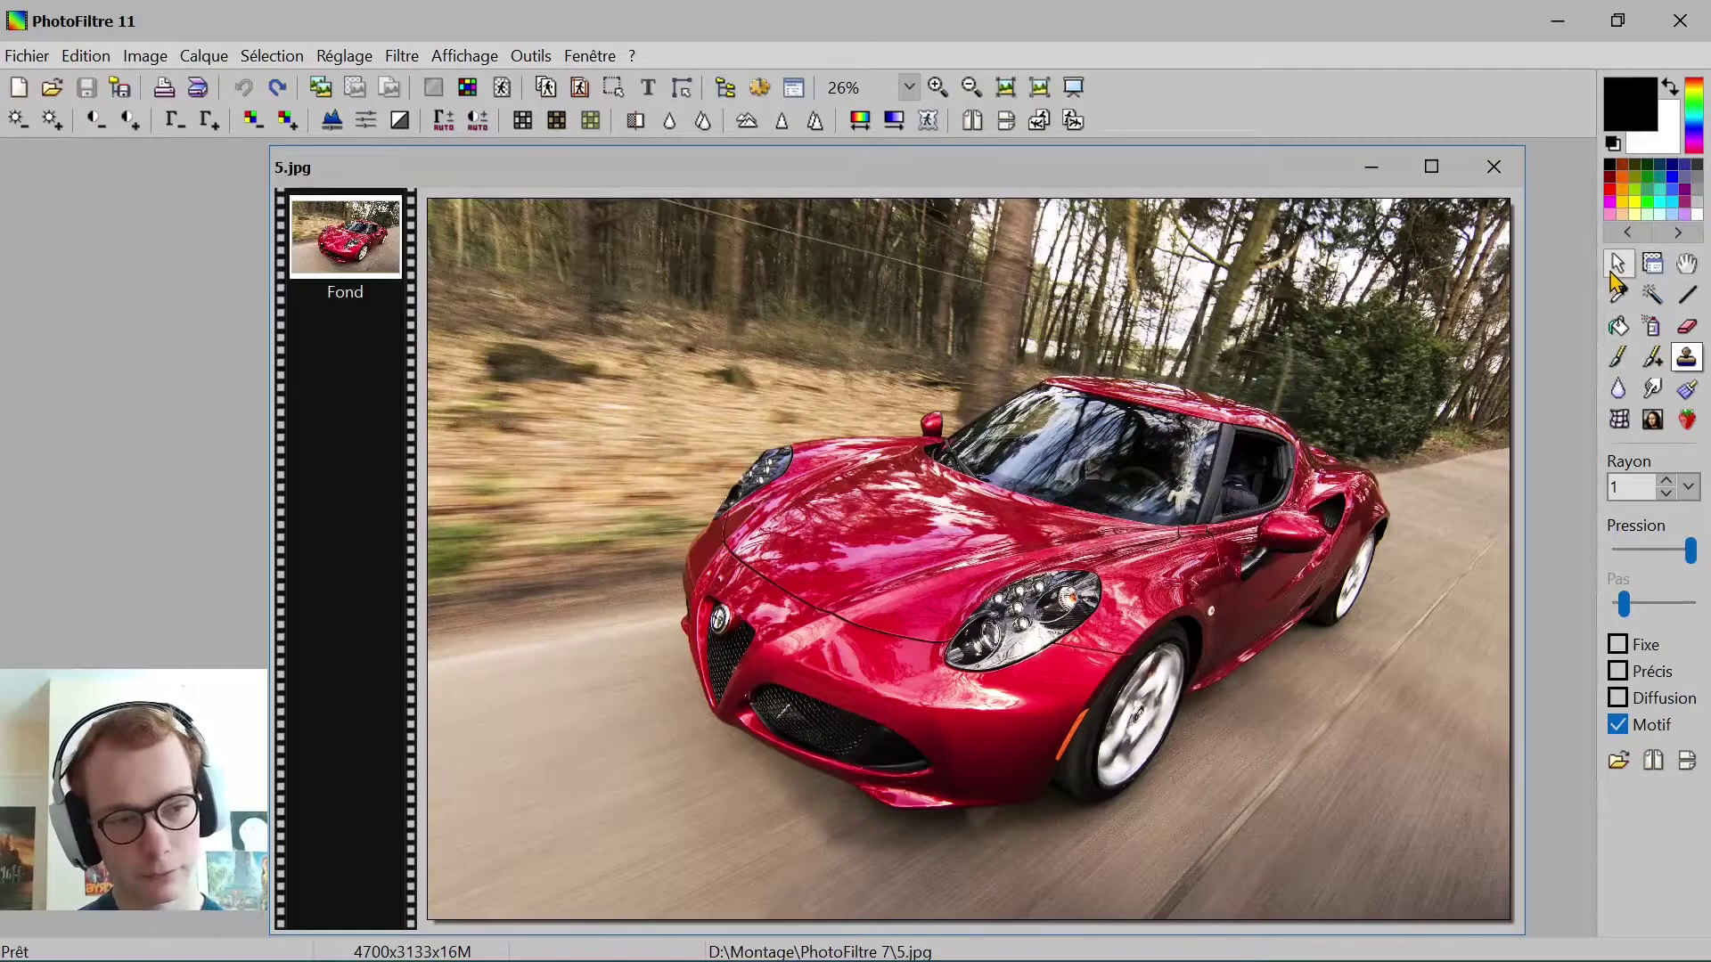
left_click(1619, 264)
left_click(1495, 167)
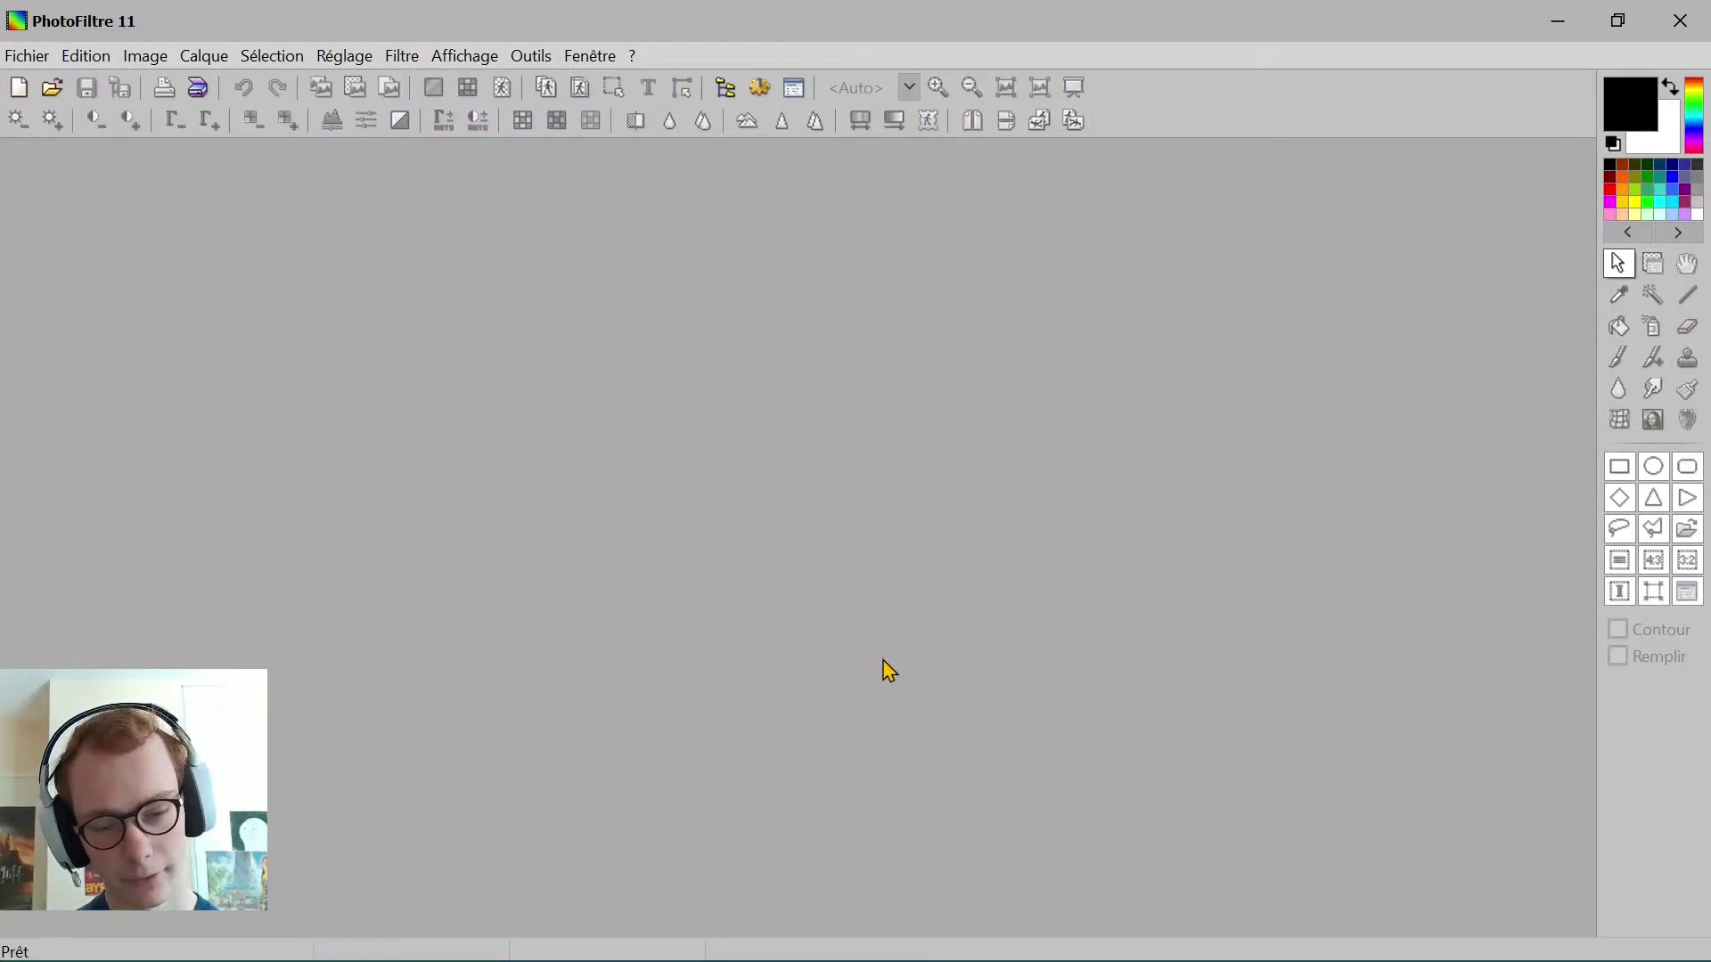
Step: Open the bird photo 4.jpg from the PhotoFiltre 7 folder in File Explorer and reposition its image window
left_click(709, 931)
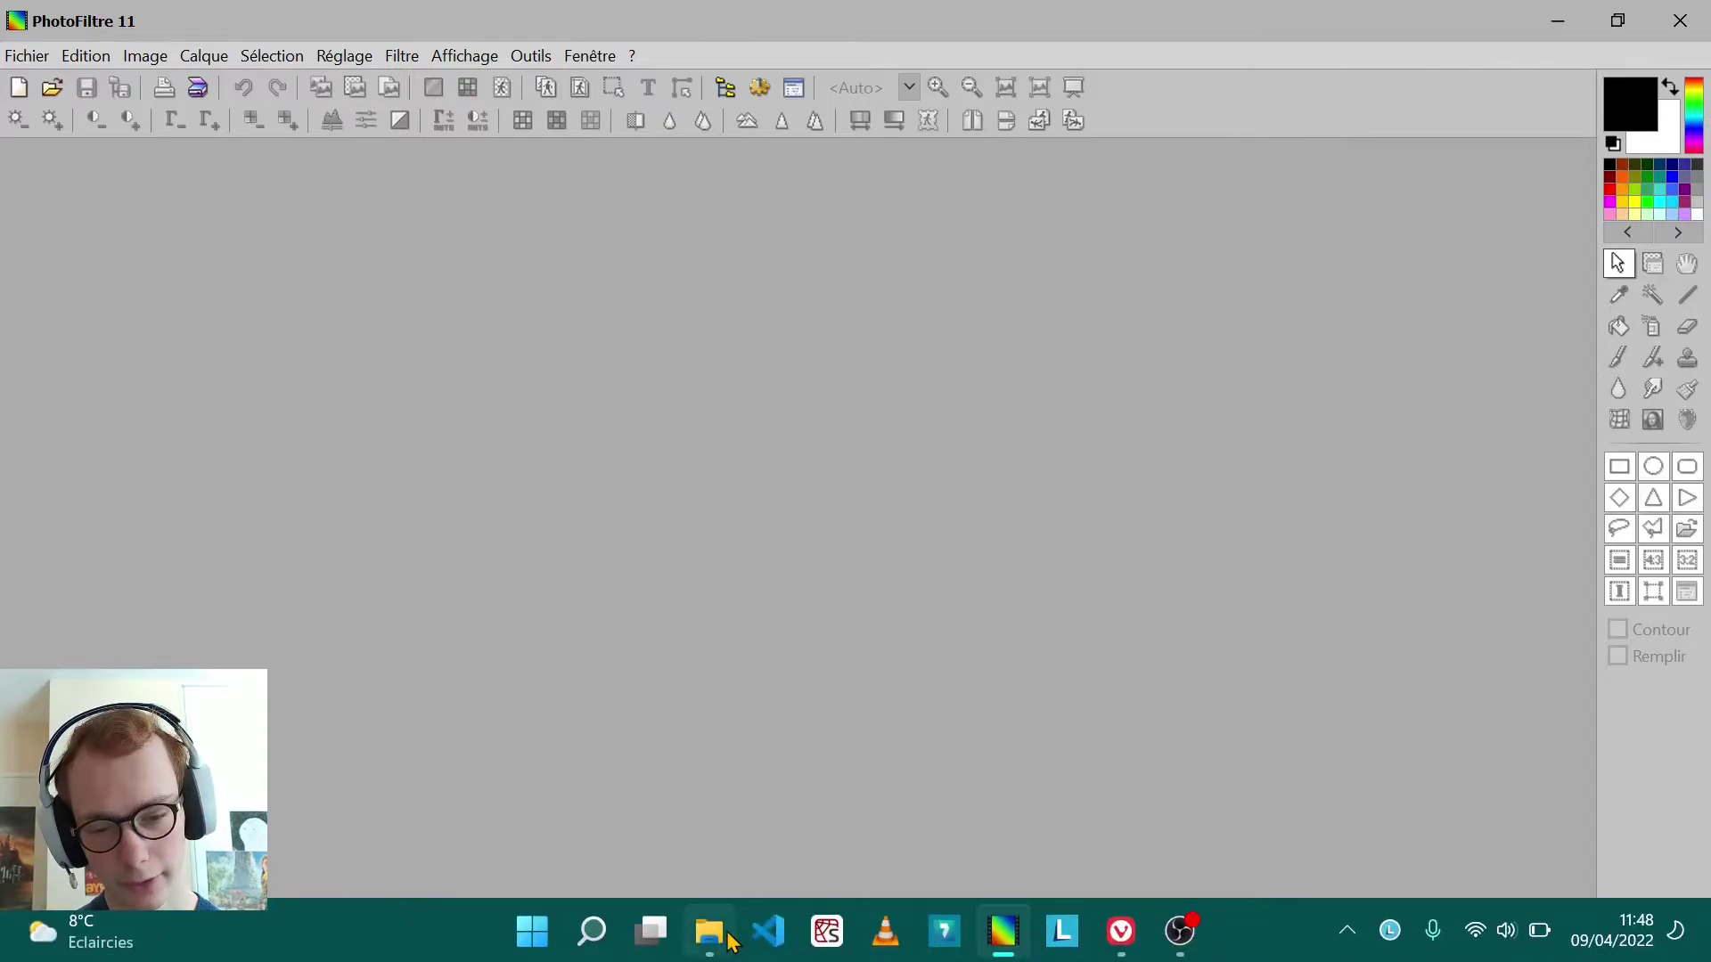
left_click(747, 621)
left_click_drag(733, 621, 1345, 535)
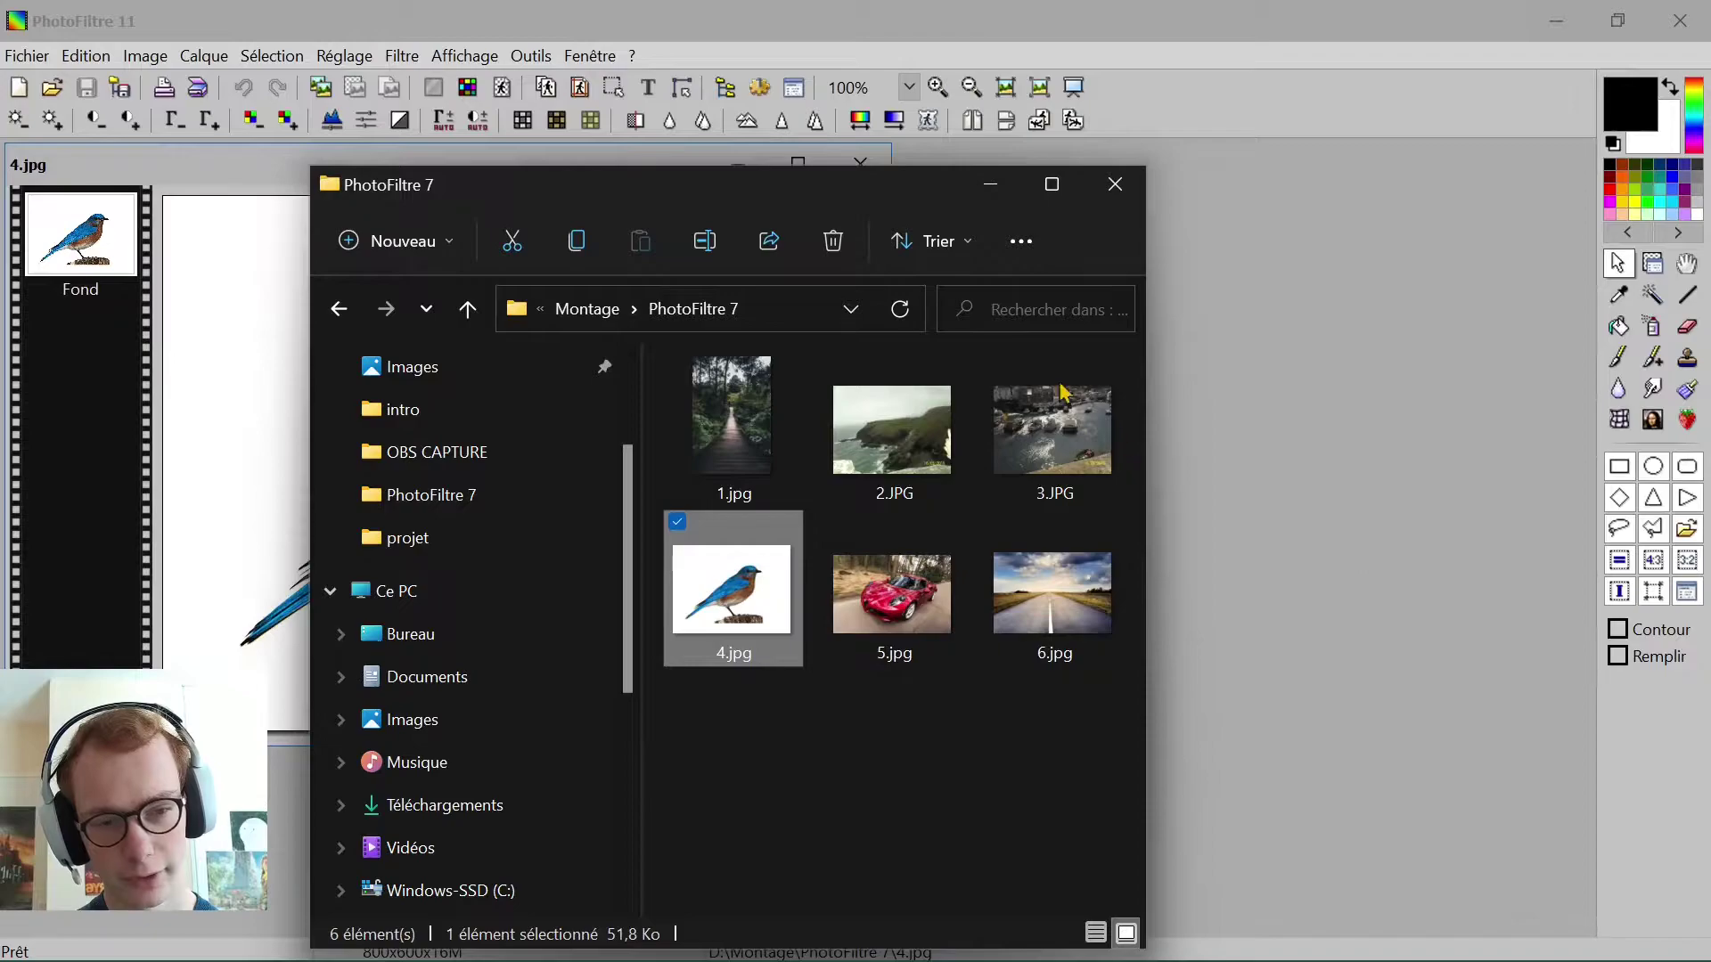
left_click(990, 184)
left_click_drag(517, 166, 886, 171)
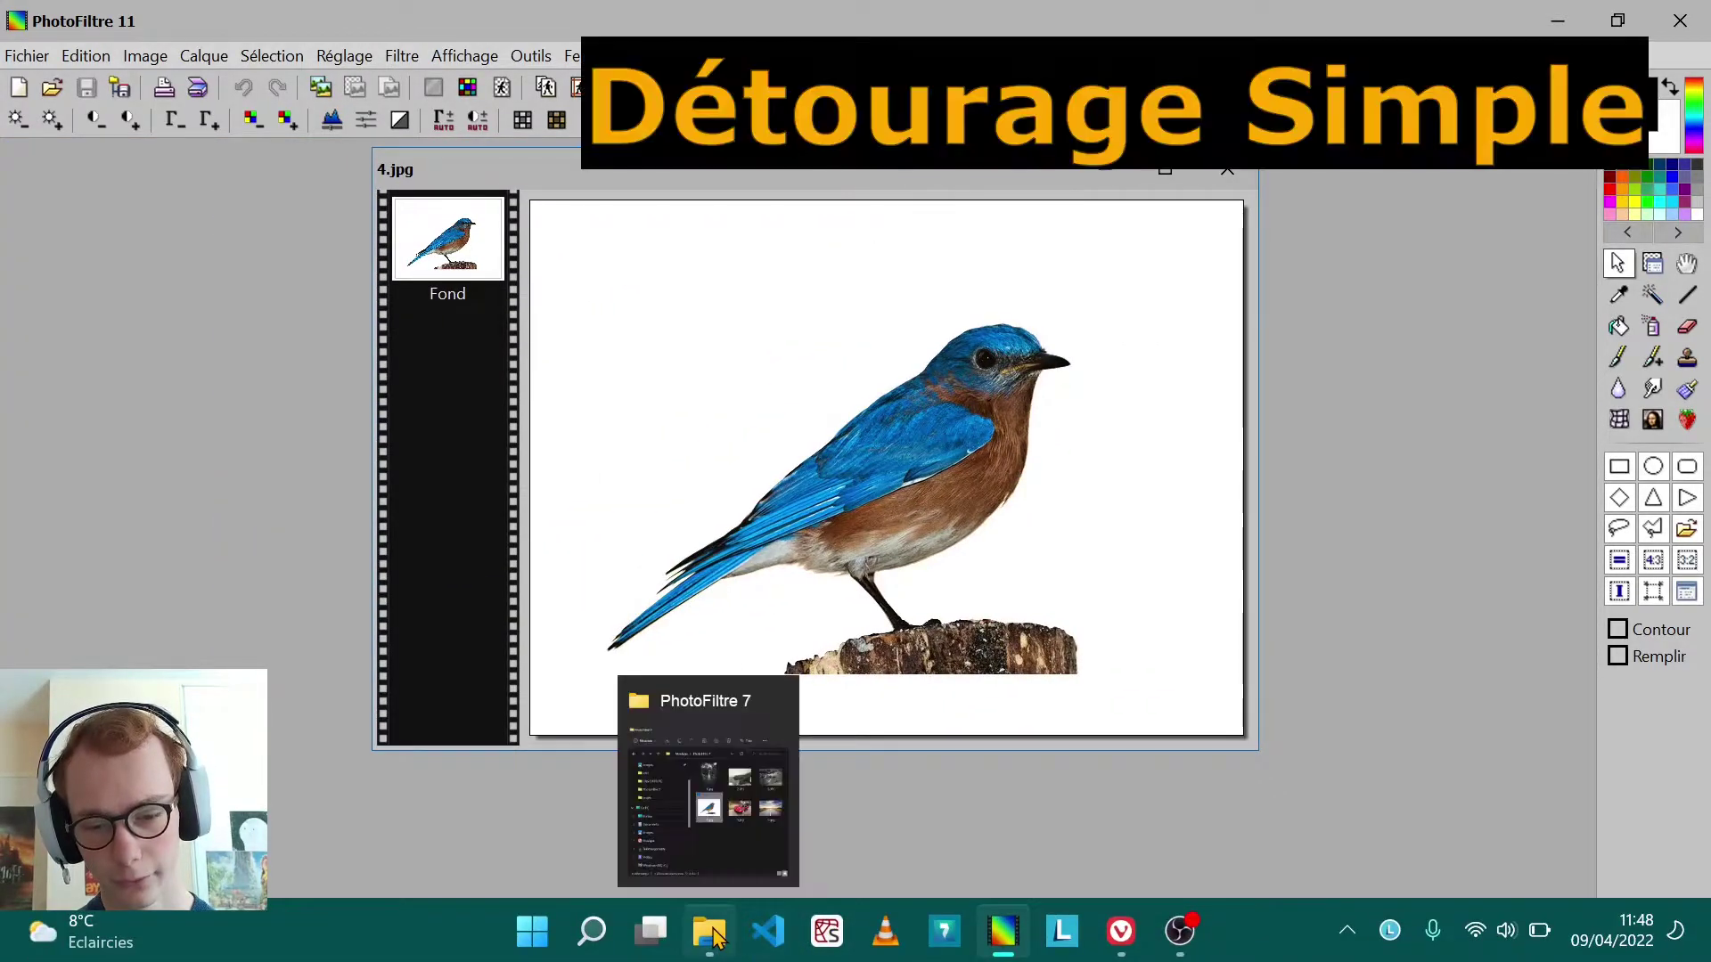
Step: Open the forest path photo 1.jpg from the same folder and move its window fully into view beside the bird
left_click(753, 798)
left_click(744, 472)
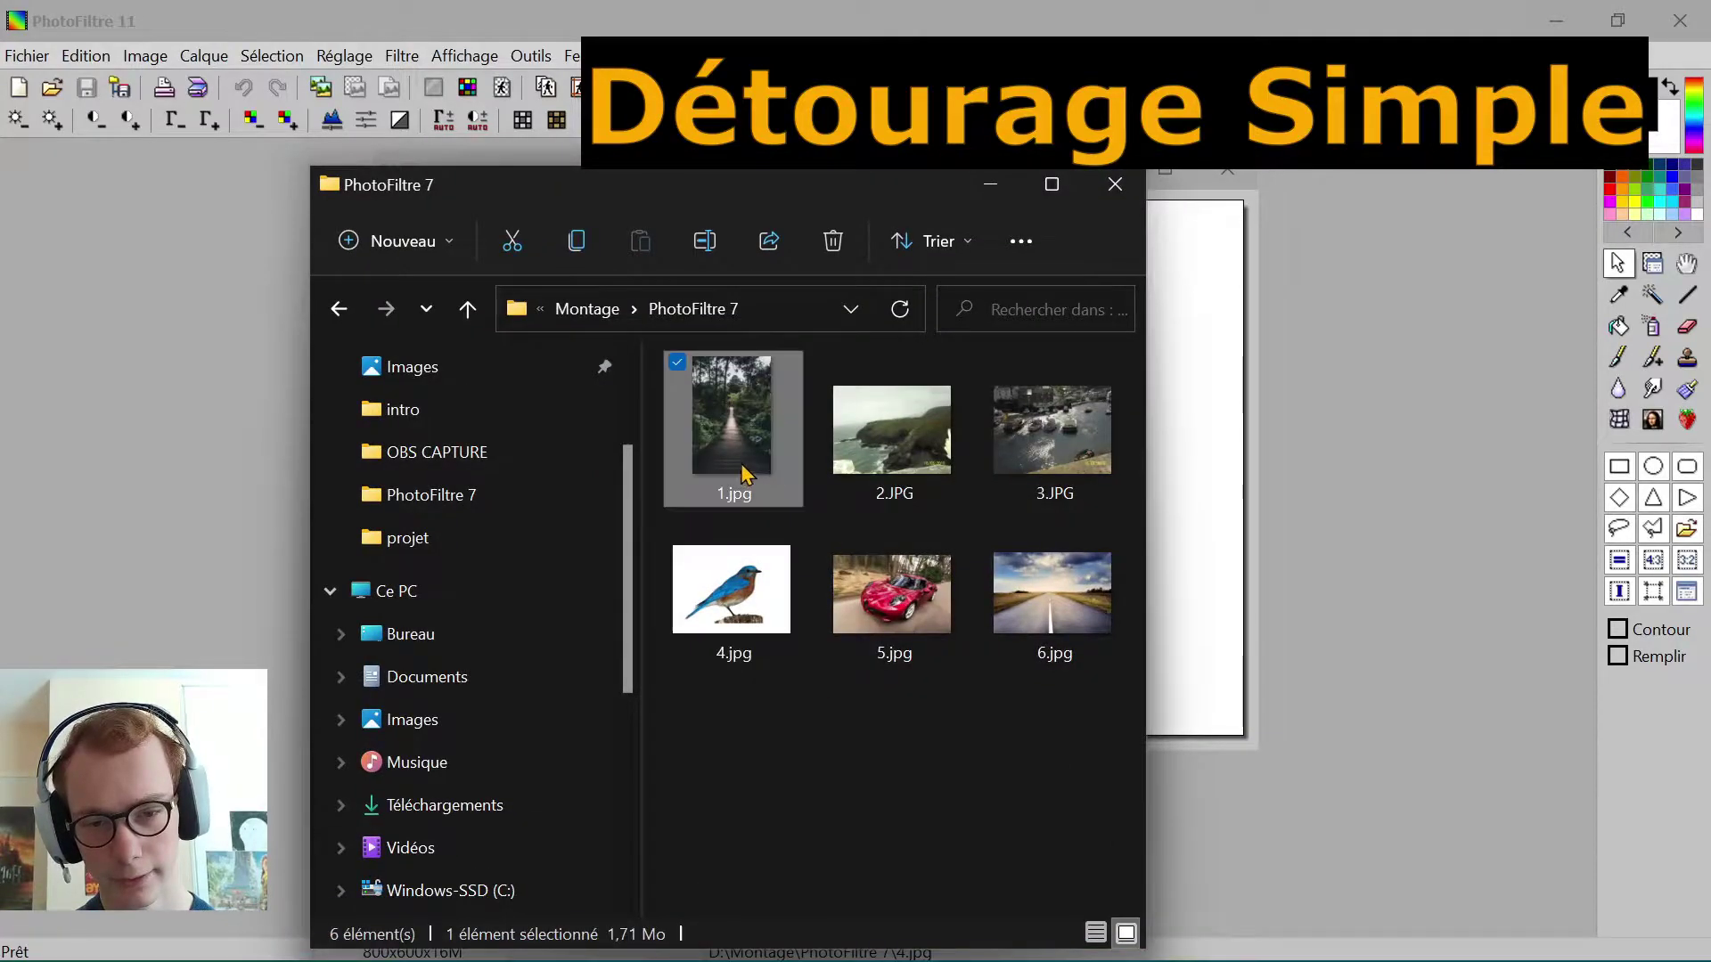
left_click_drag(732, 443, 1437, 499)
left_click(990, 184)
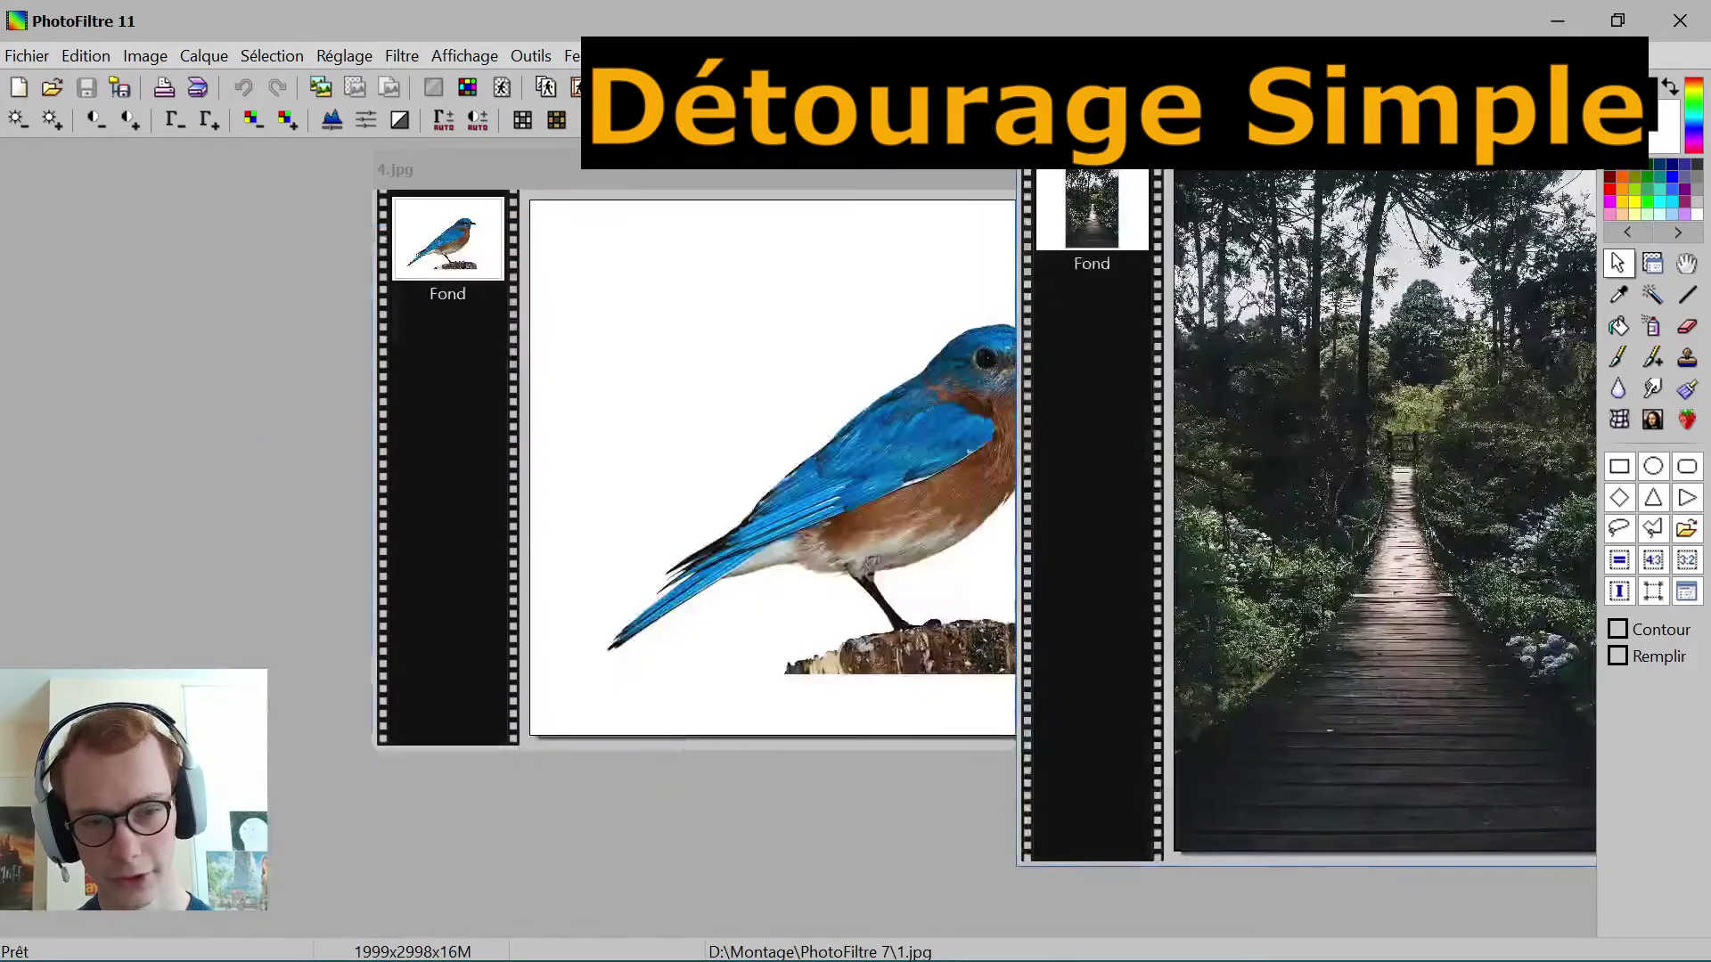
left_click_drag(1405, 152, 1326, 203)
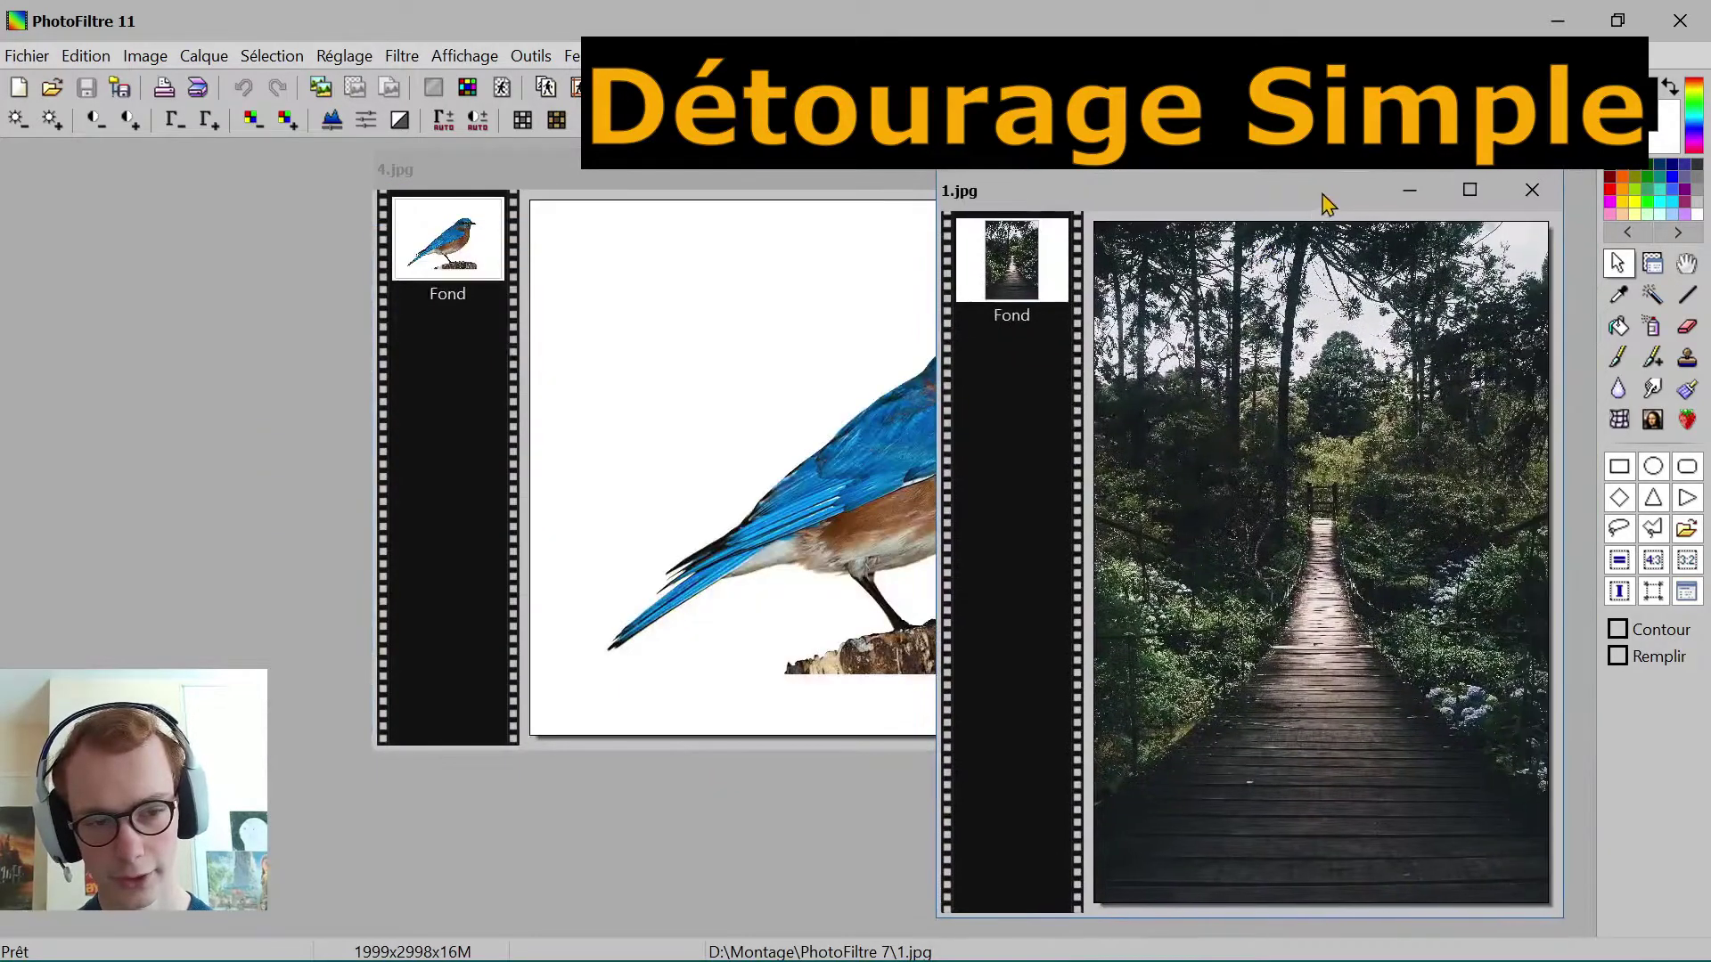
Step: Reposition the bird image window so both photos can be seen, and make the bird photo active
left_click(786, 179)
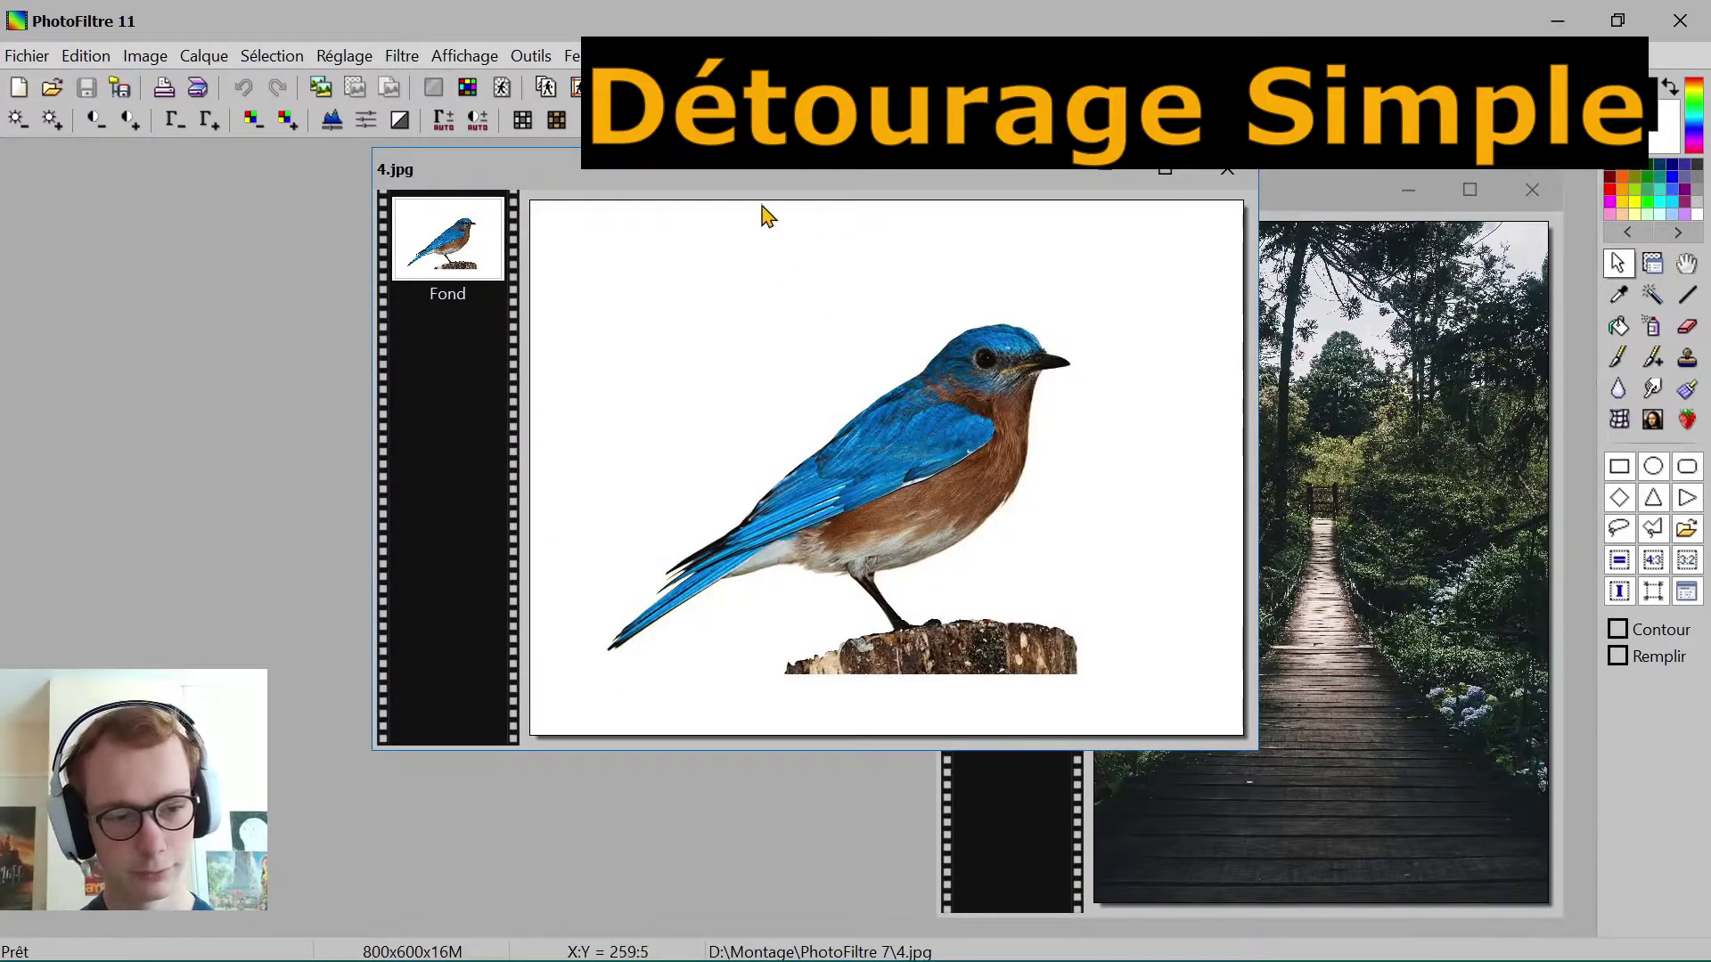
left_click_drag(802, 172, 698, 145)
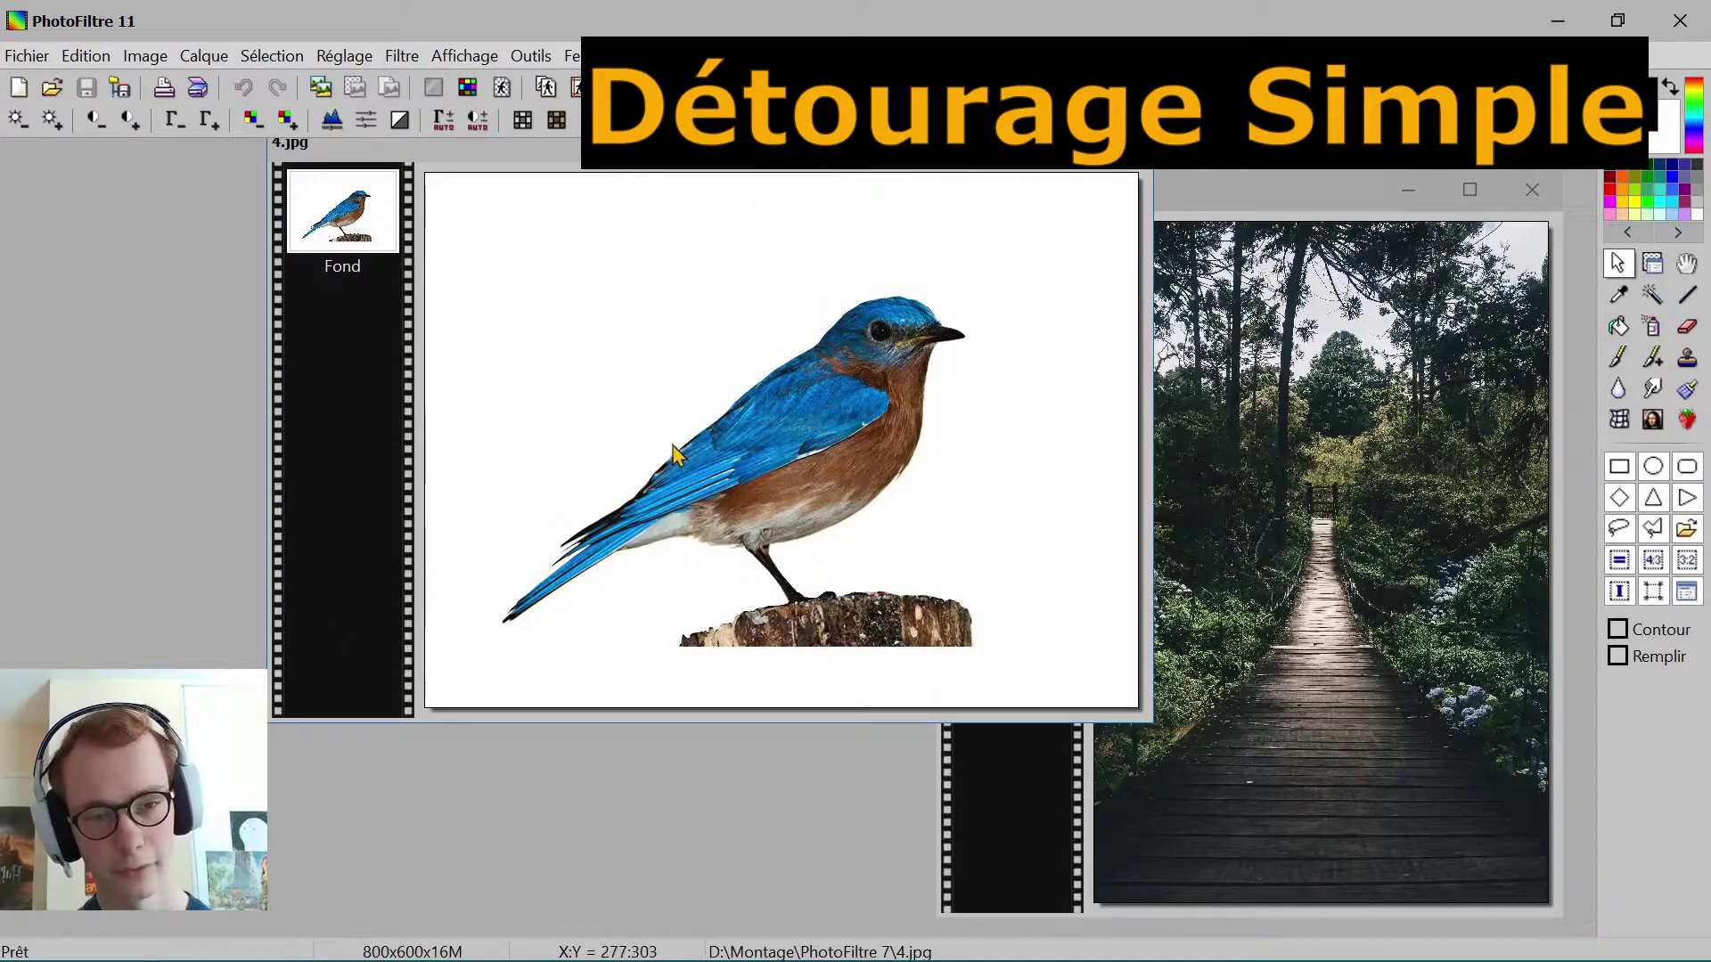
left_click(1379, 561)
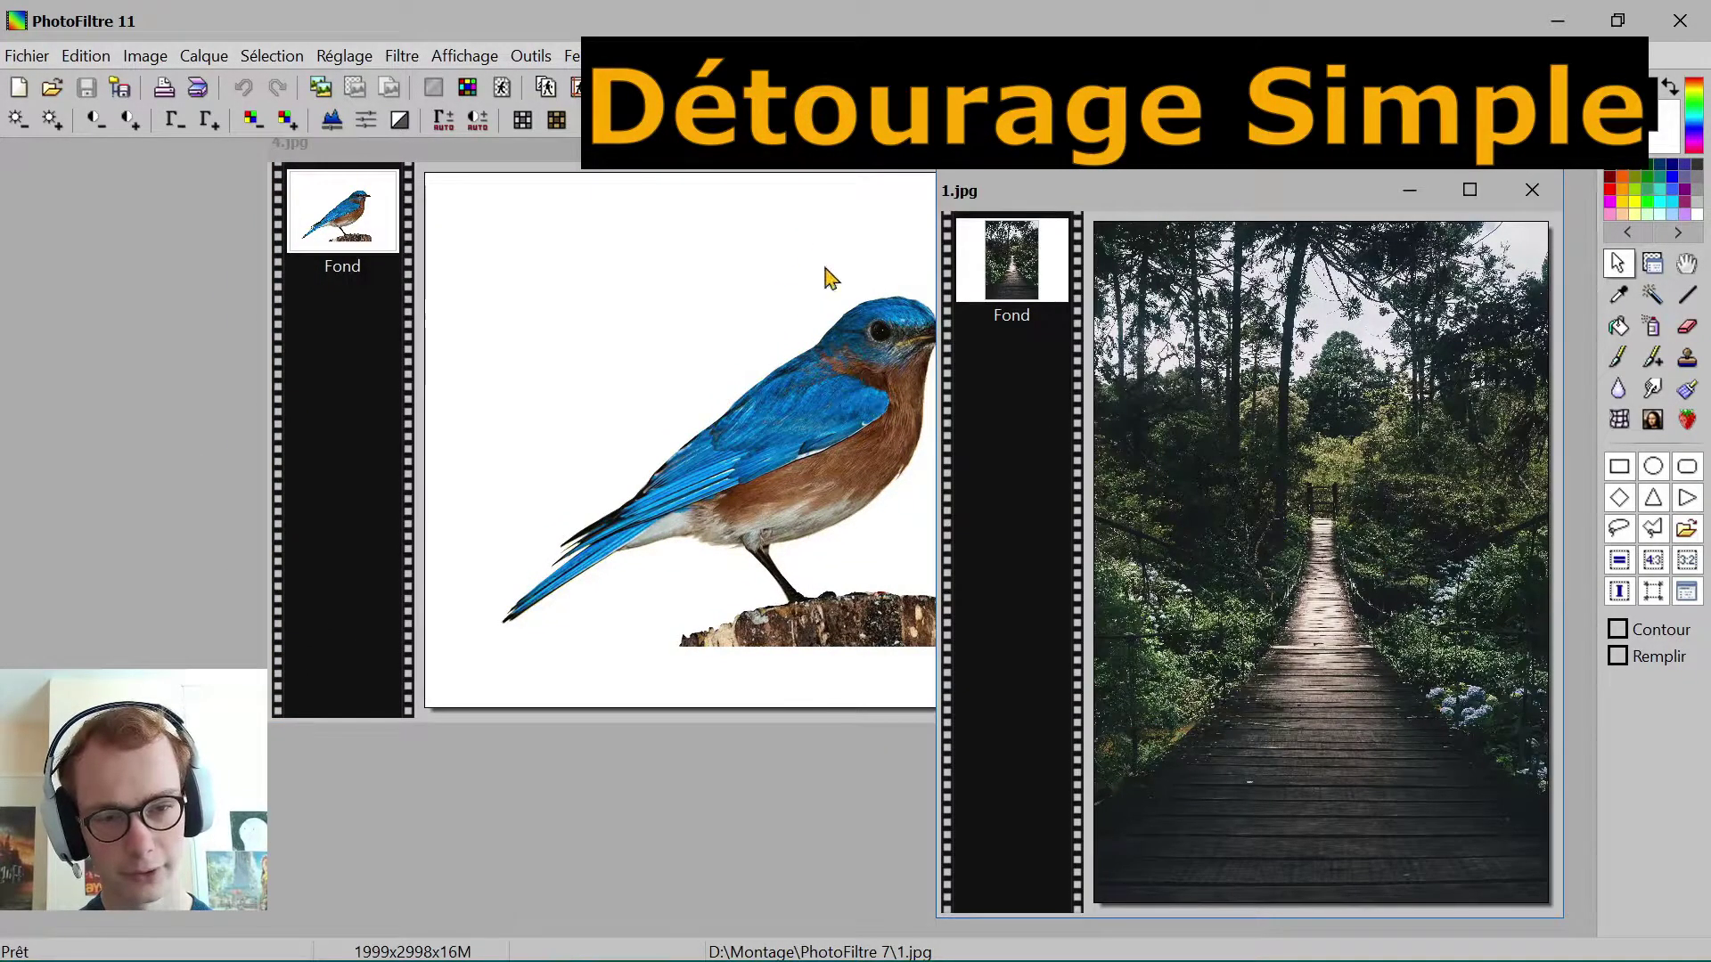
left_click(764, 173)
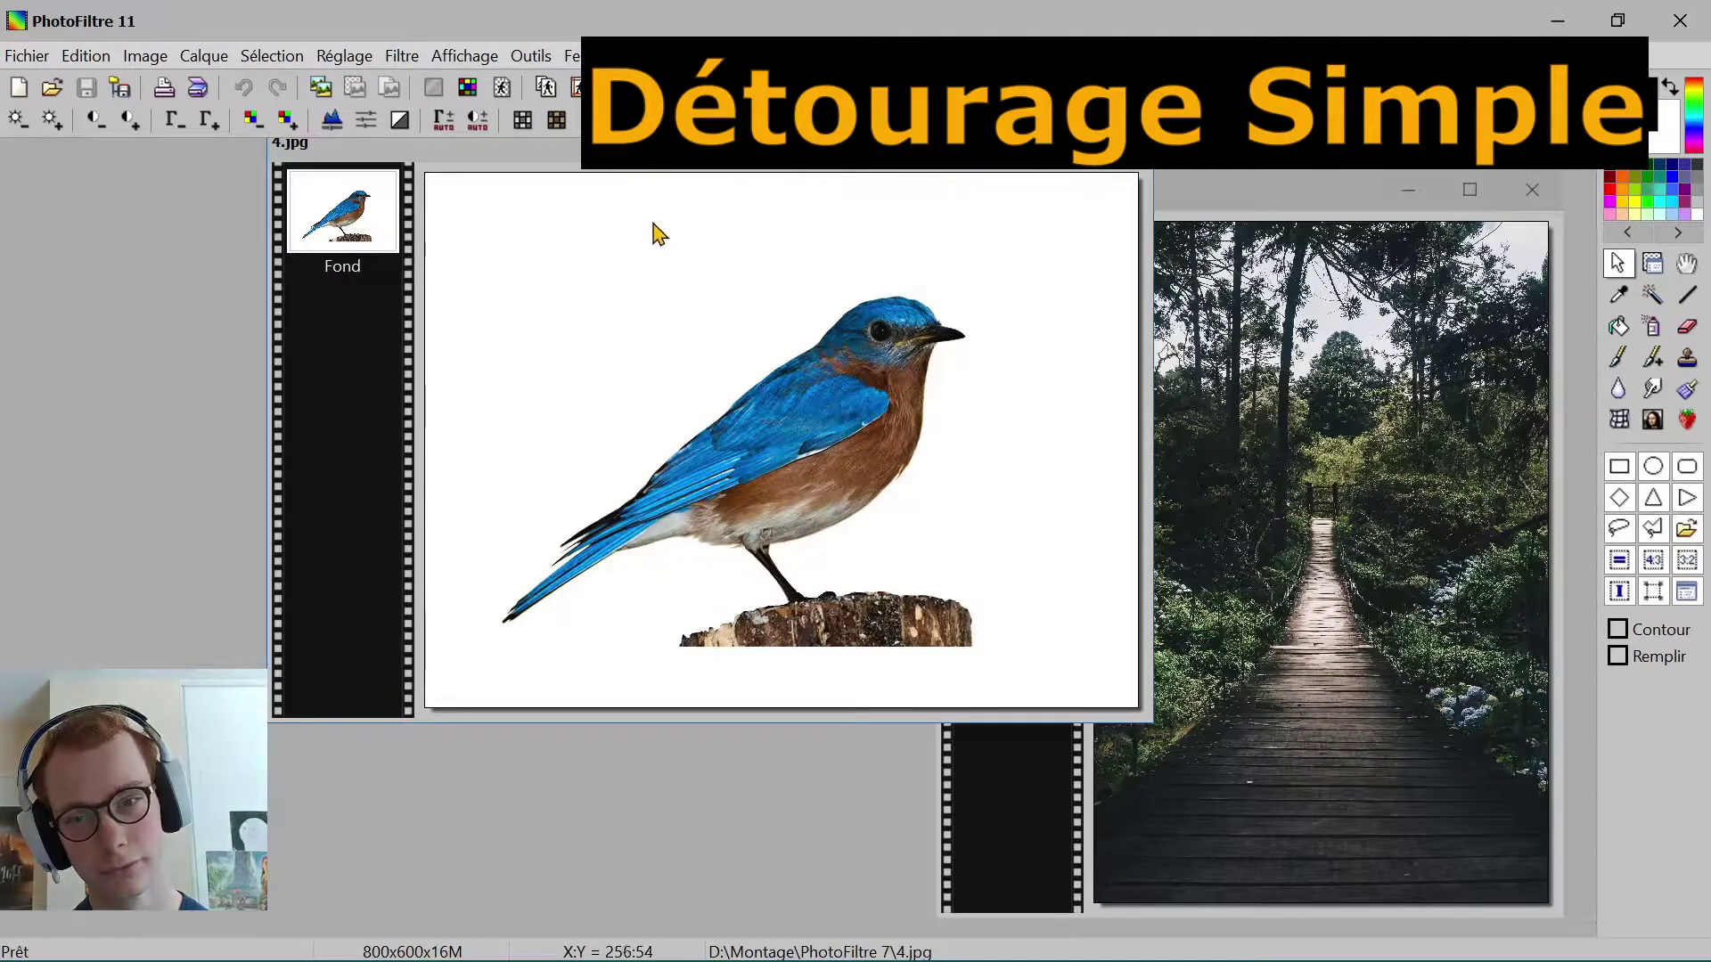
scroll(774, 428, "up", 2)
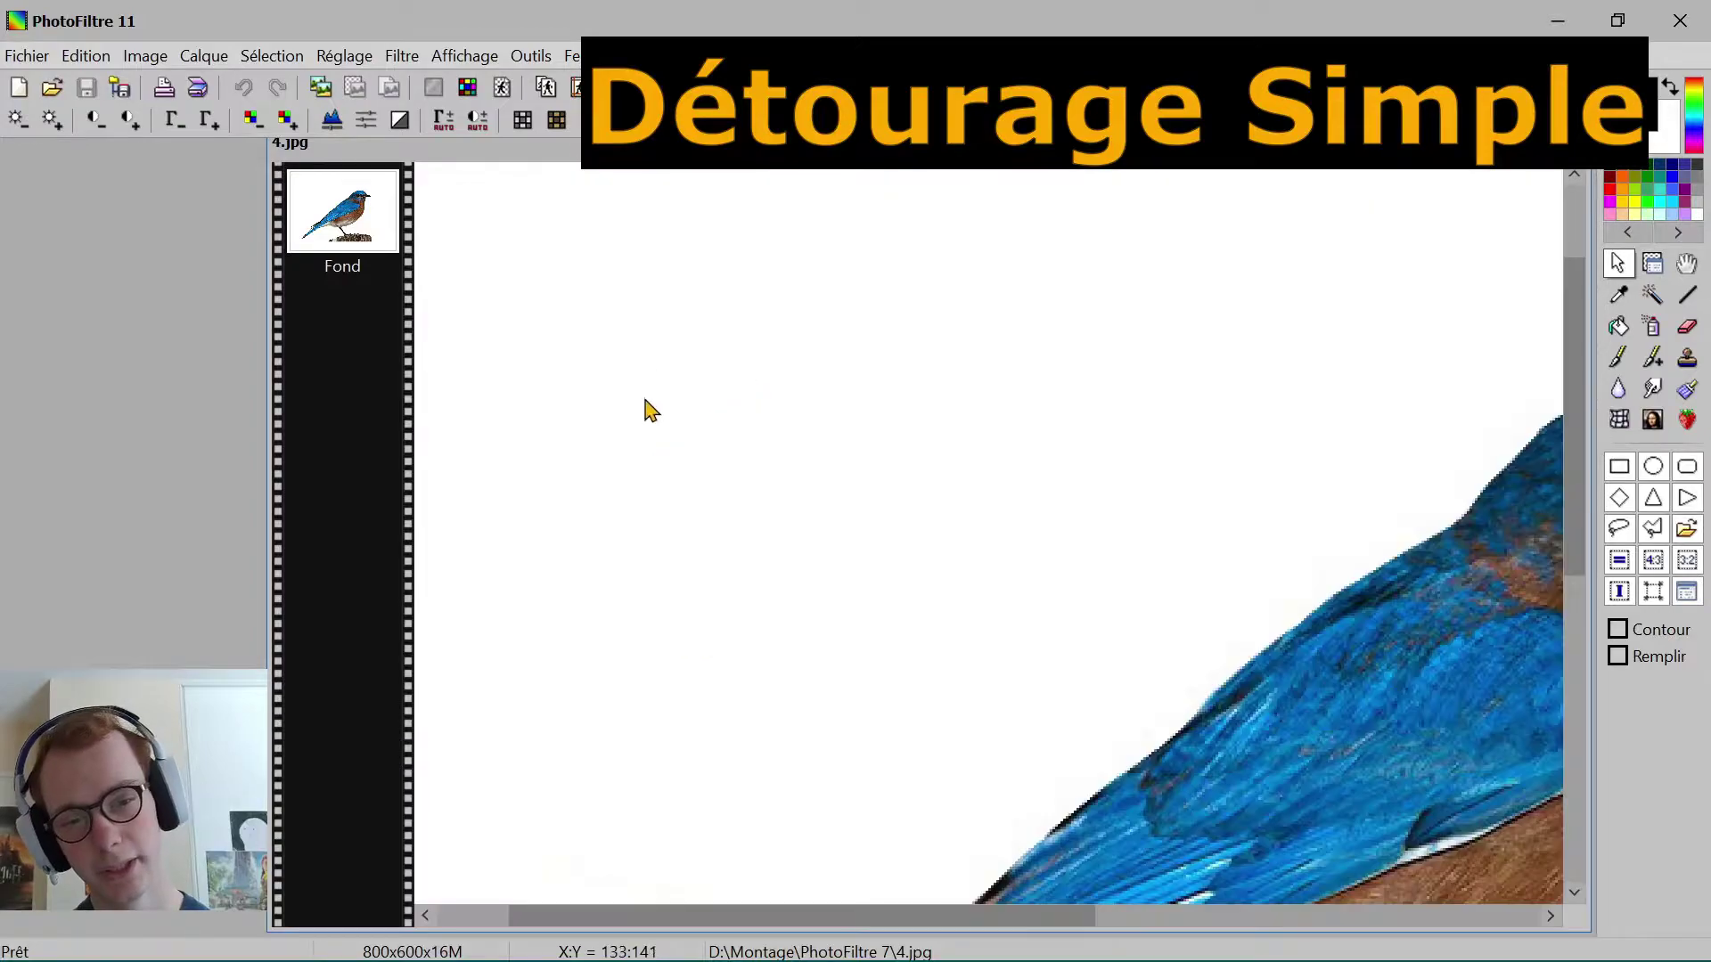
scroll(642, 397, "down", 2)
scroll(800, 441, "up", 1)
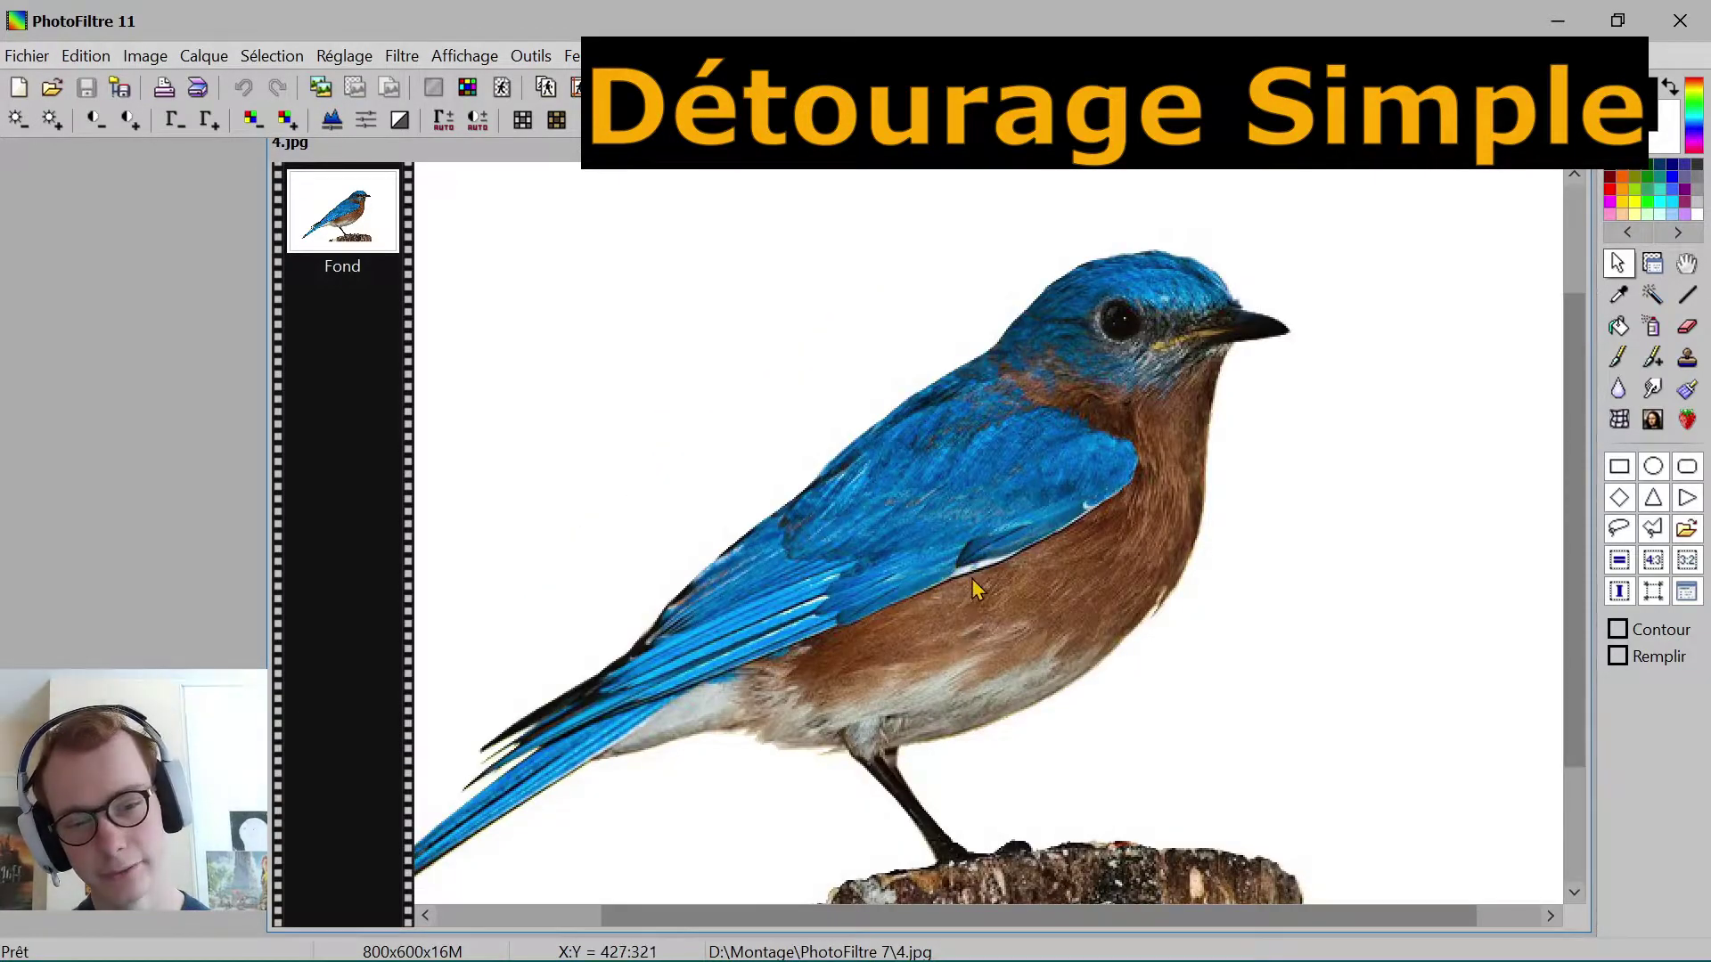
scroll(969, 590, "up", 1)
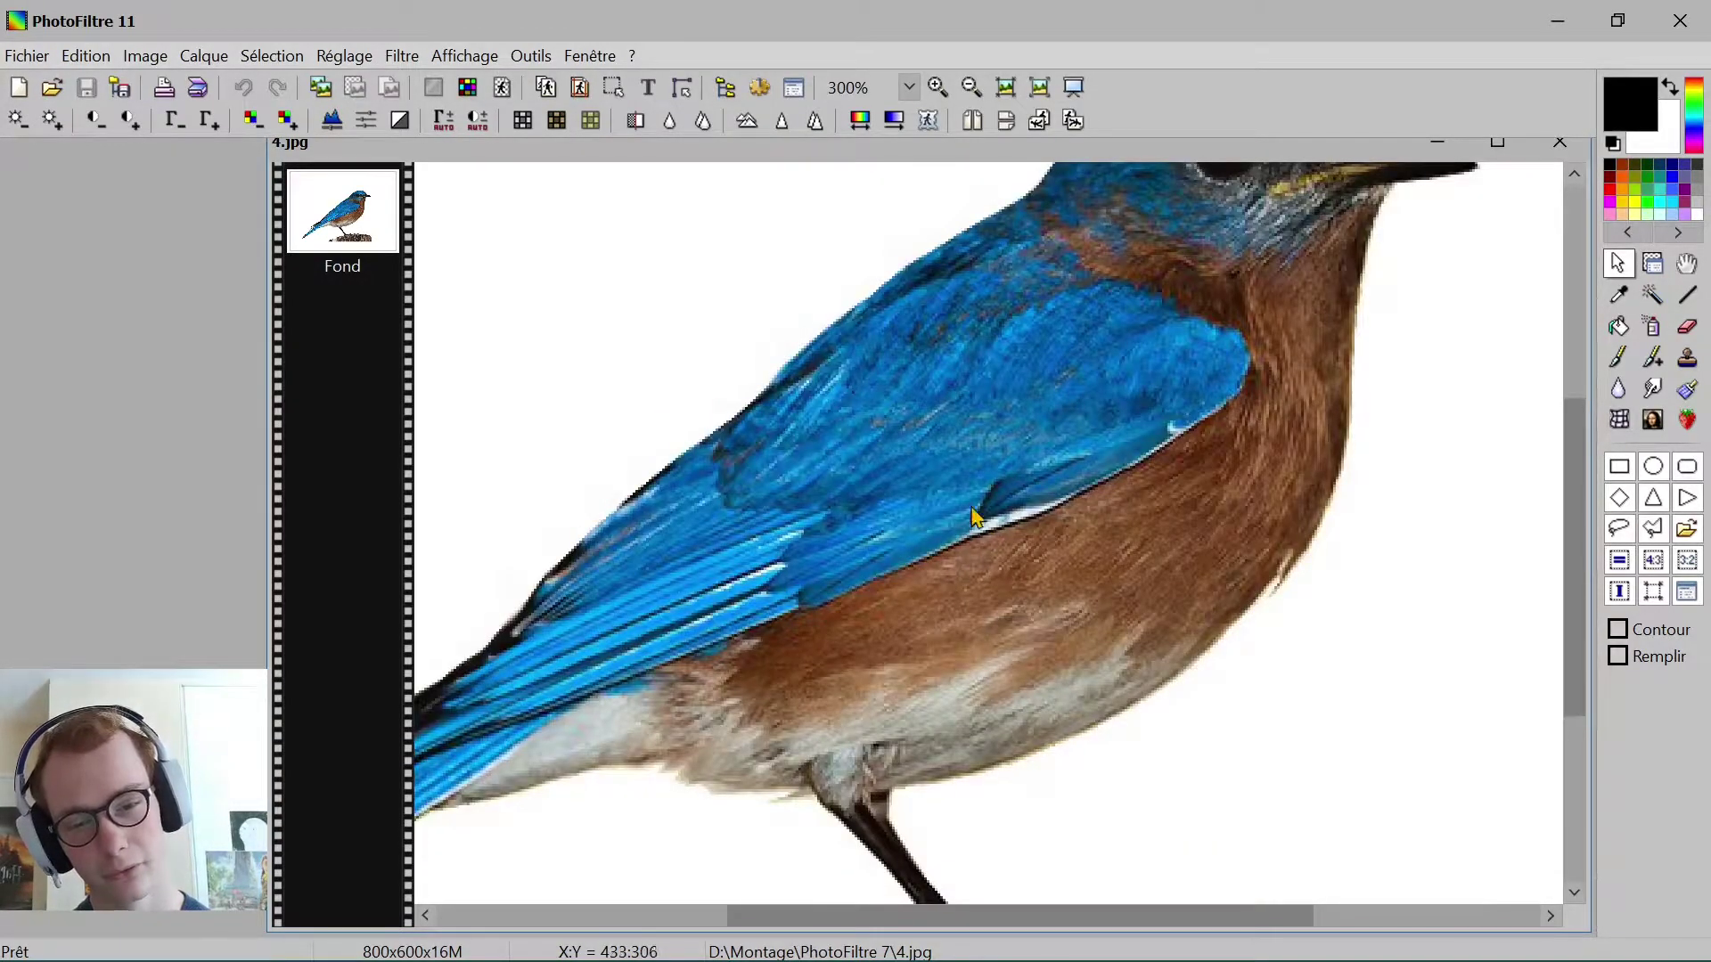
scroll(576, 351, "down", 2)
scroll(675, 482, "down", 1)
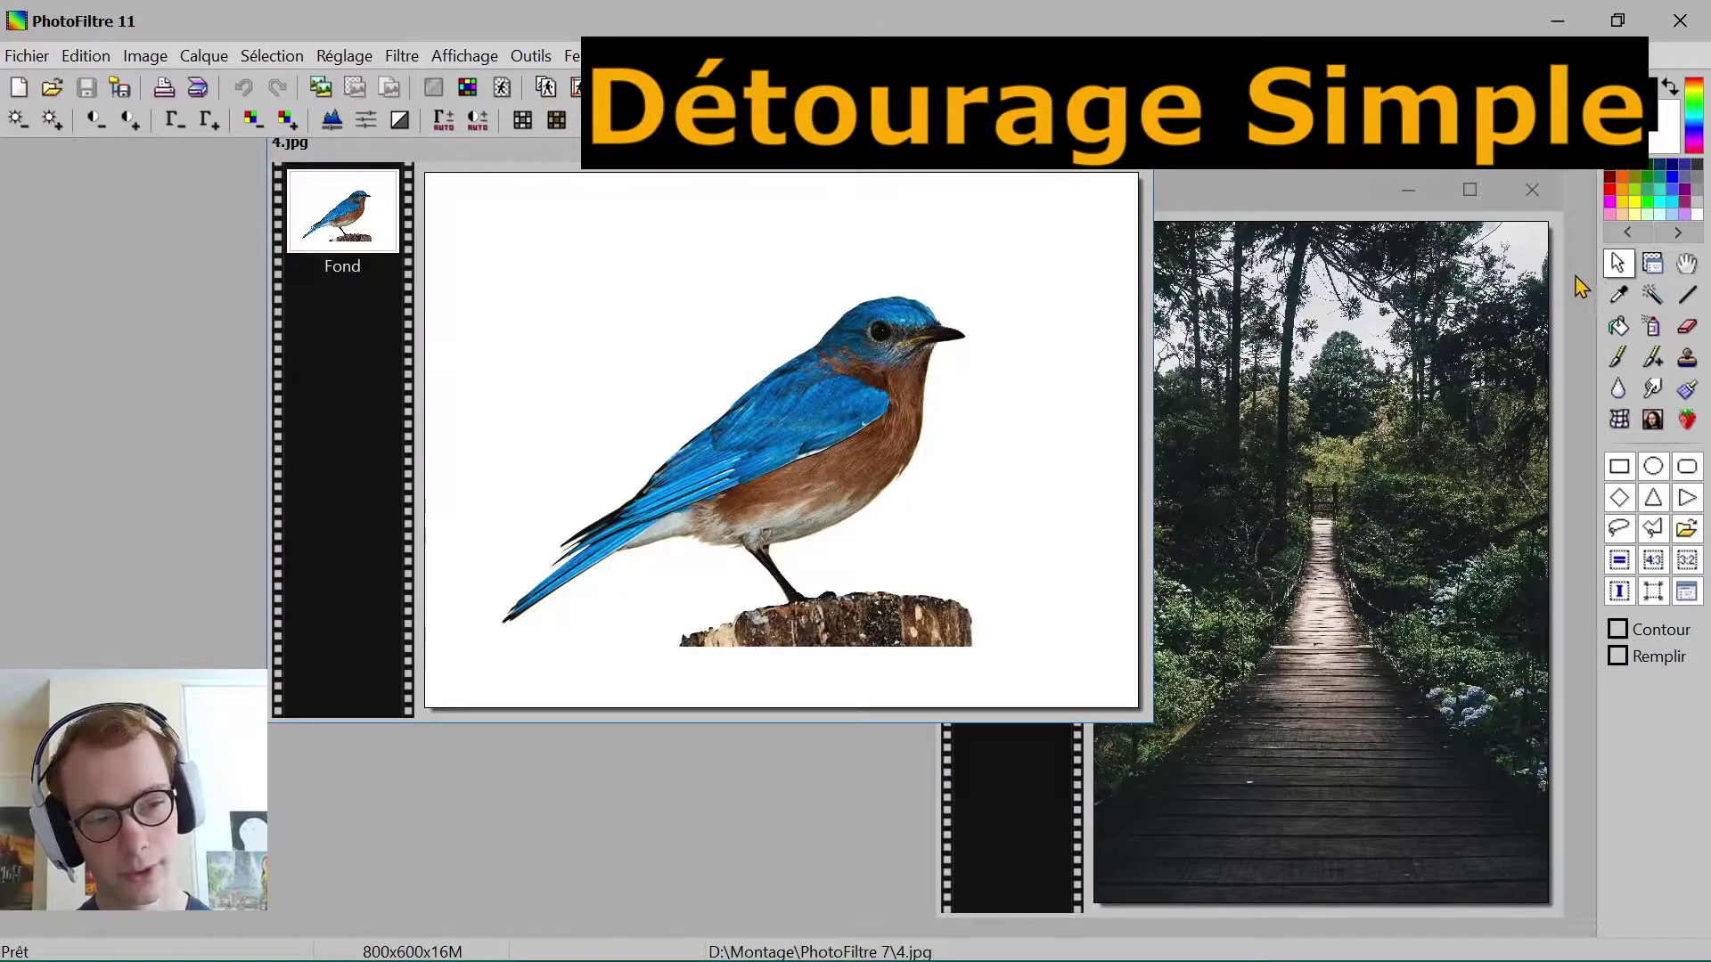
left_click_drag(802, 174, 809, 190)
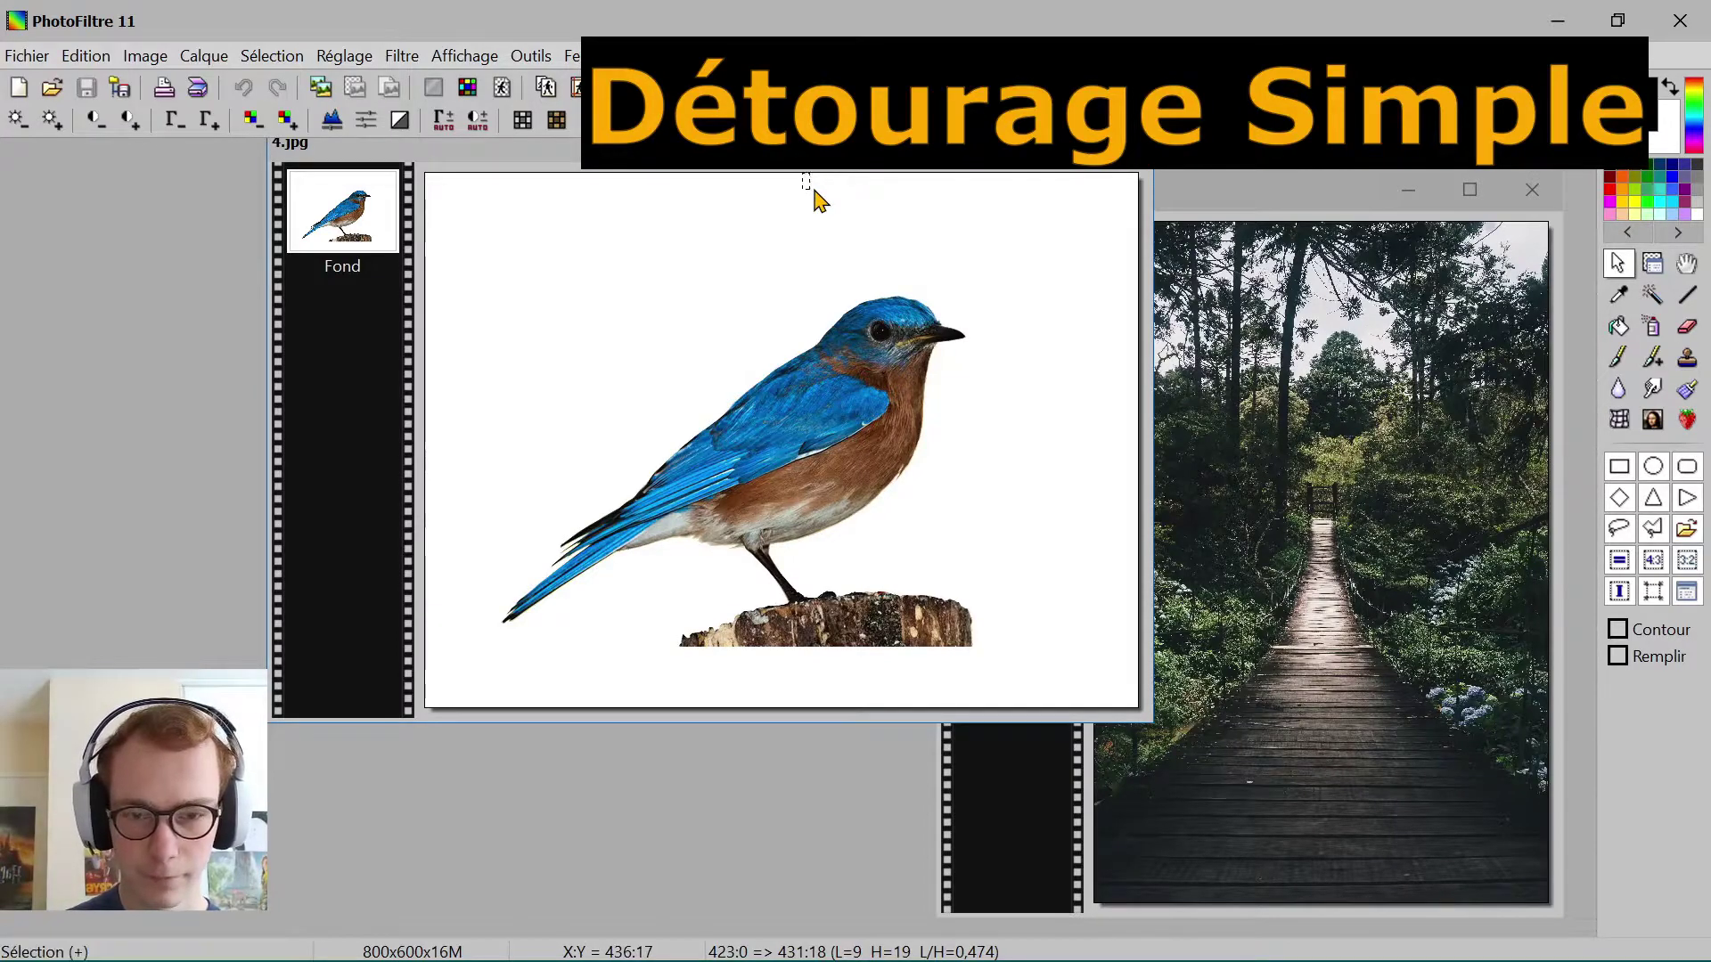
Step: Isolate the bird and its stump by selecting the white background with the Magic Wand and inverting the selection, and copy them
left_click(1654, 301)
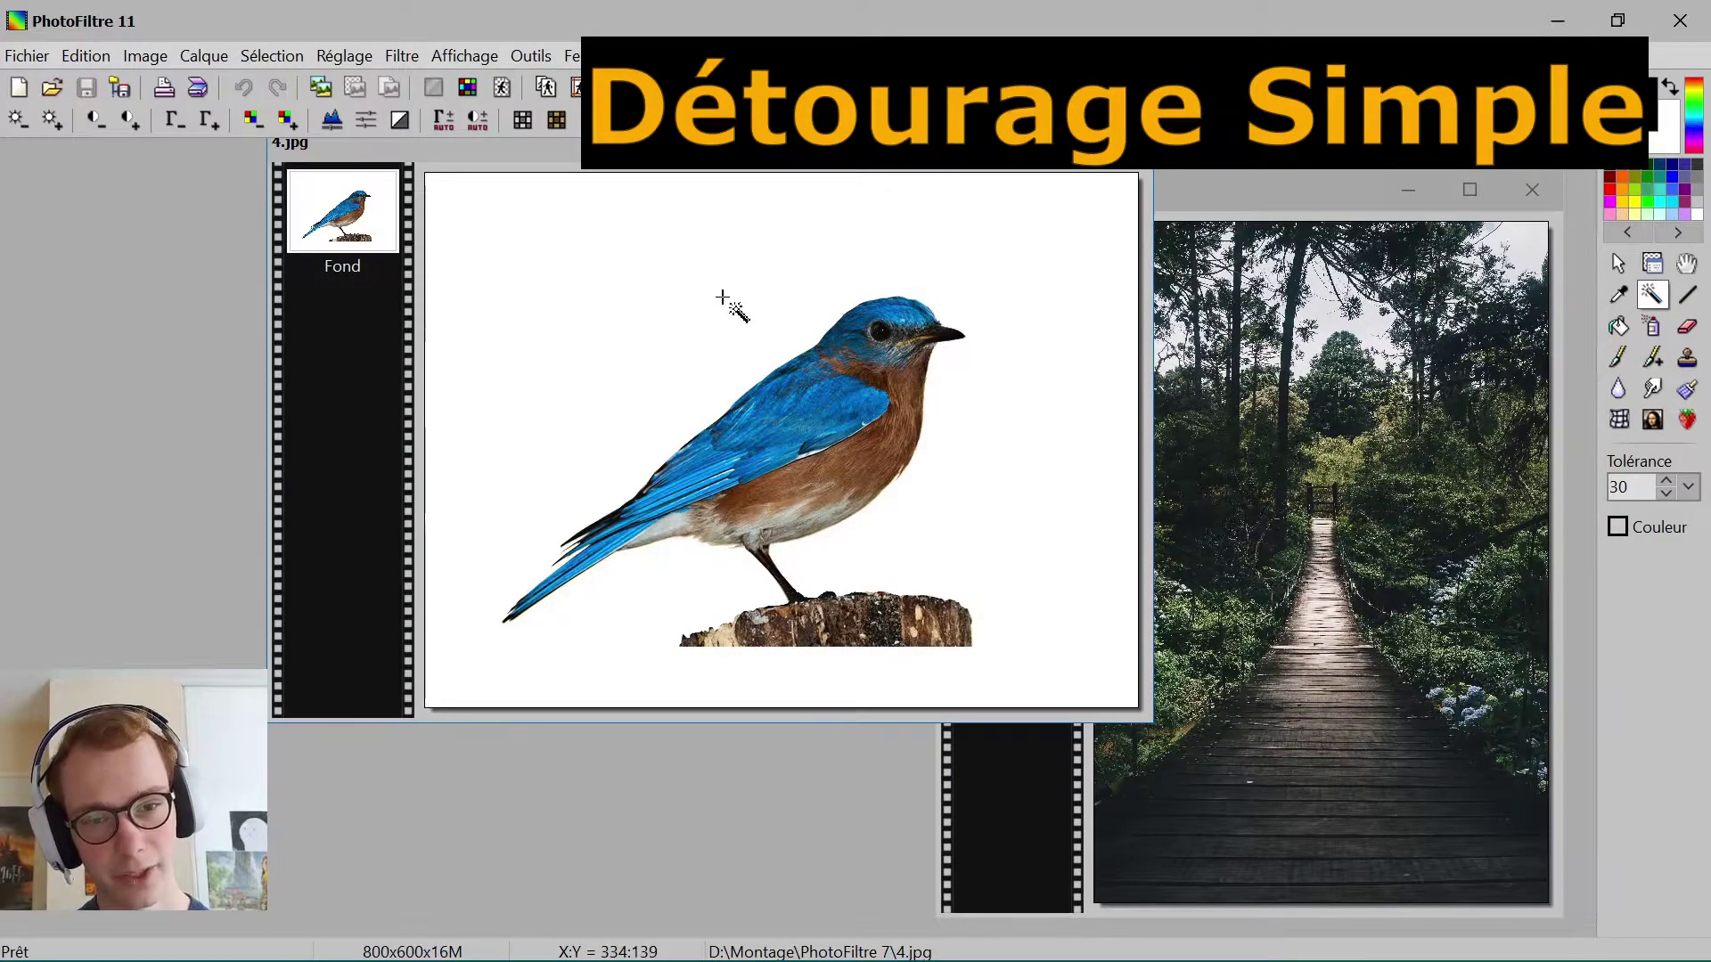
left_click(656, 297)
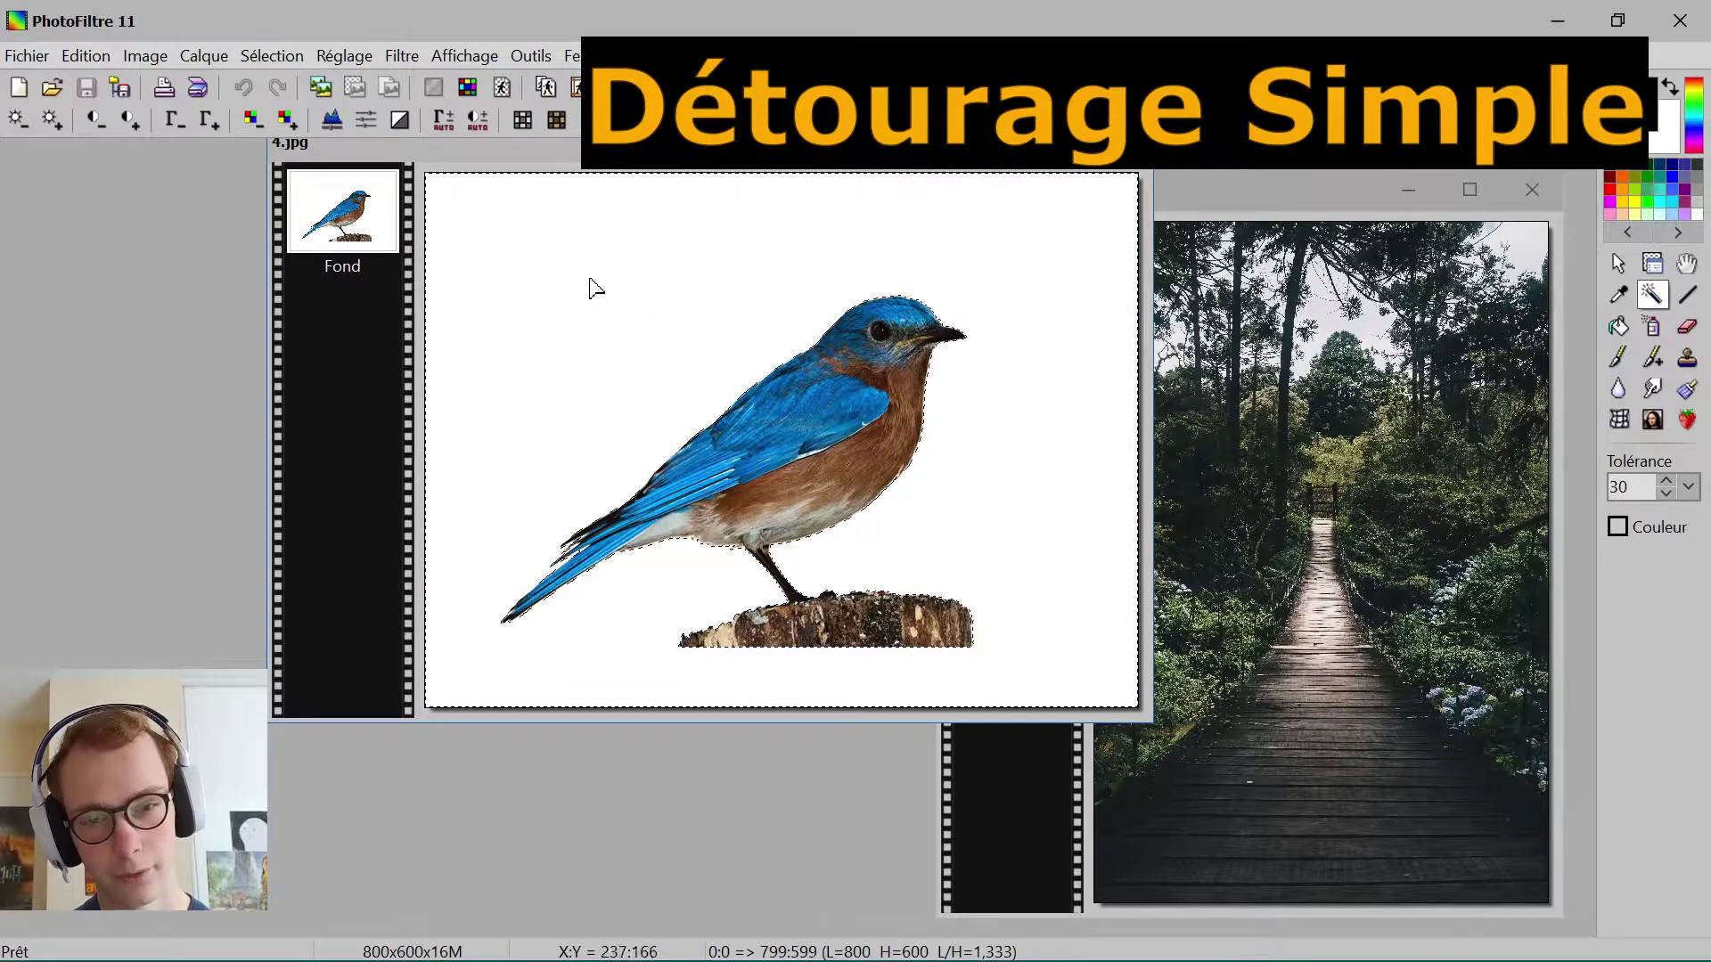
right_click(644, 276)
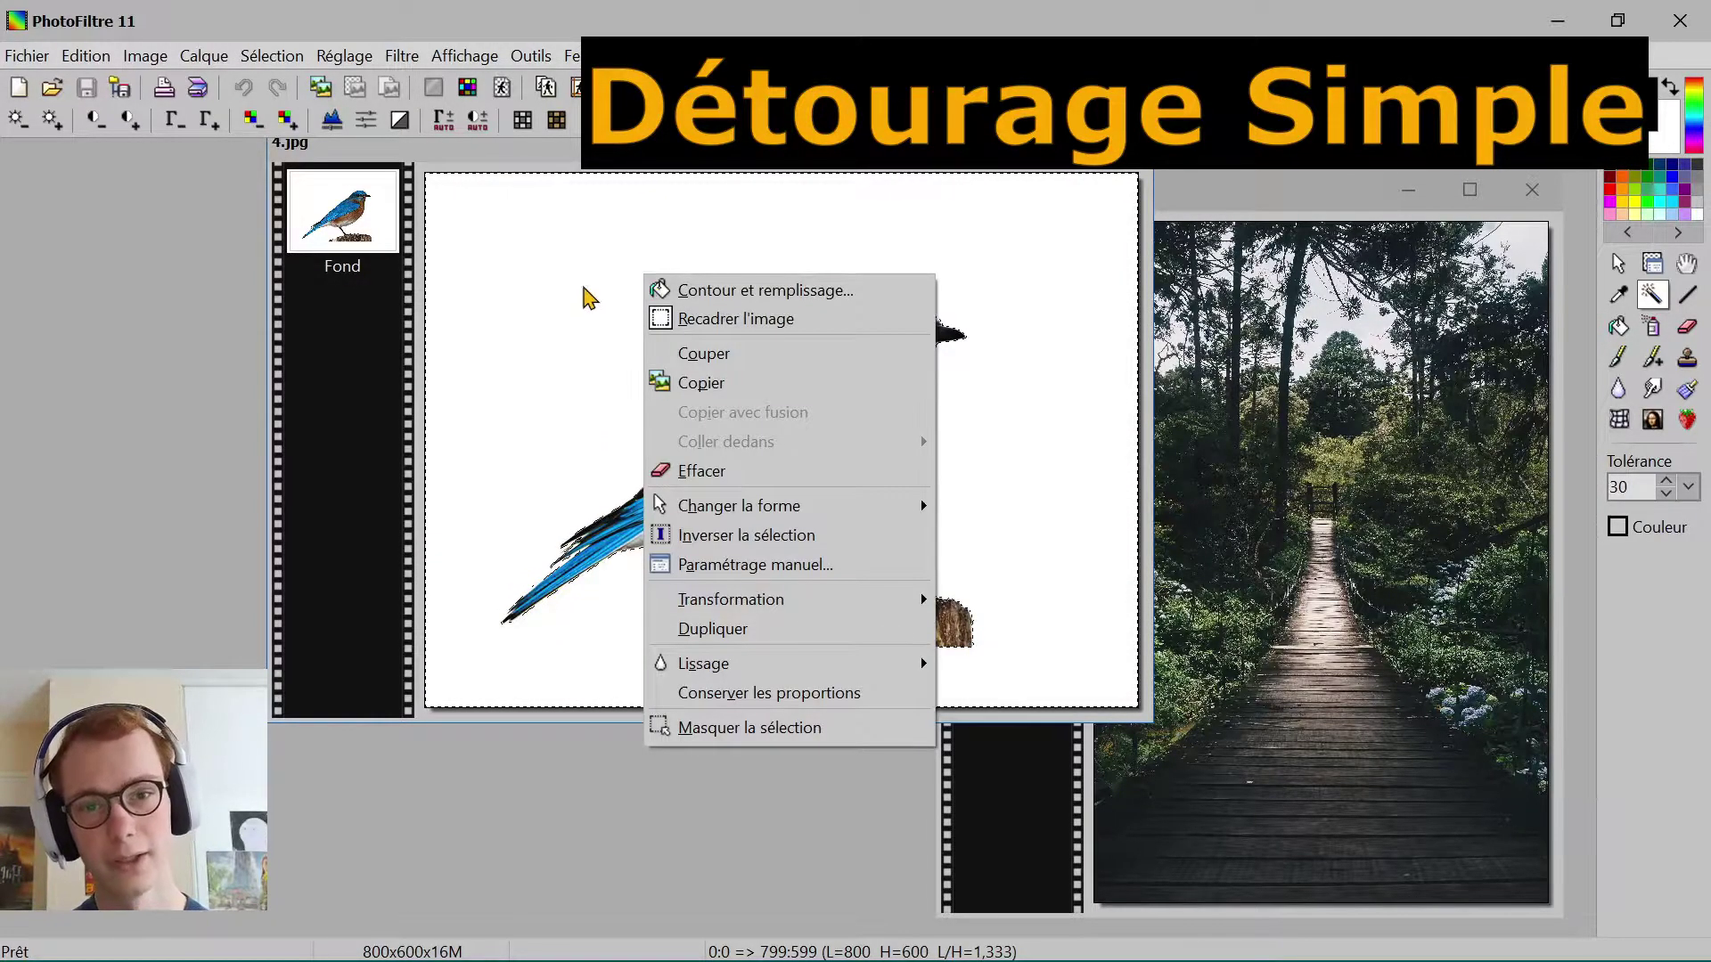
left_click(828, 535)
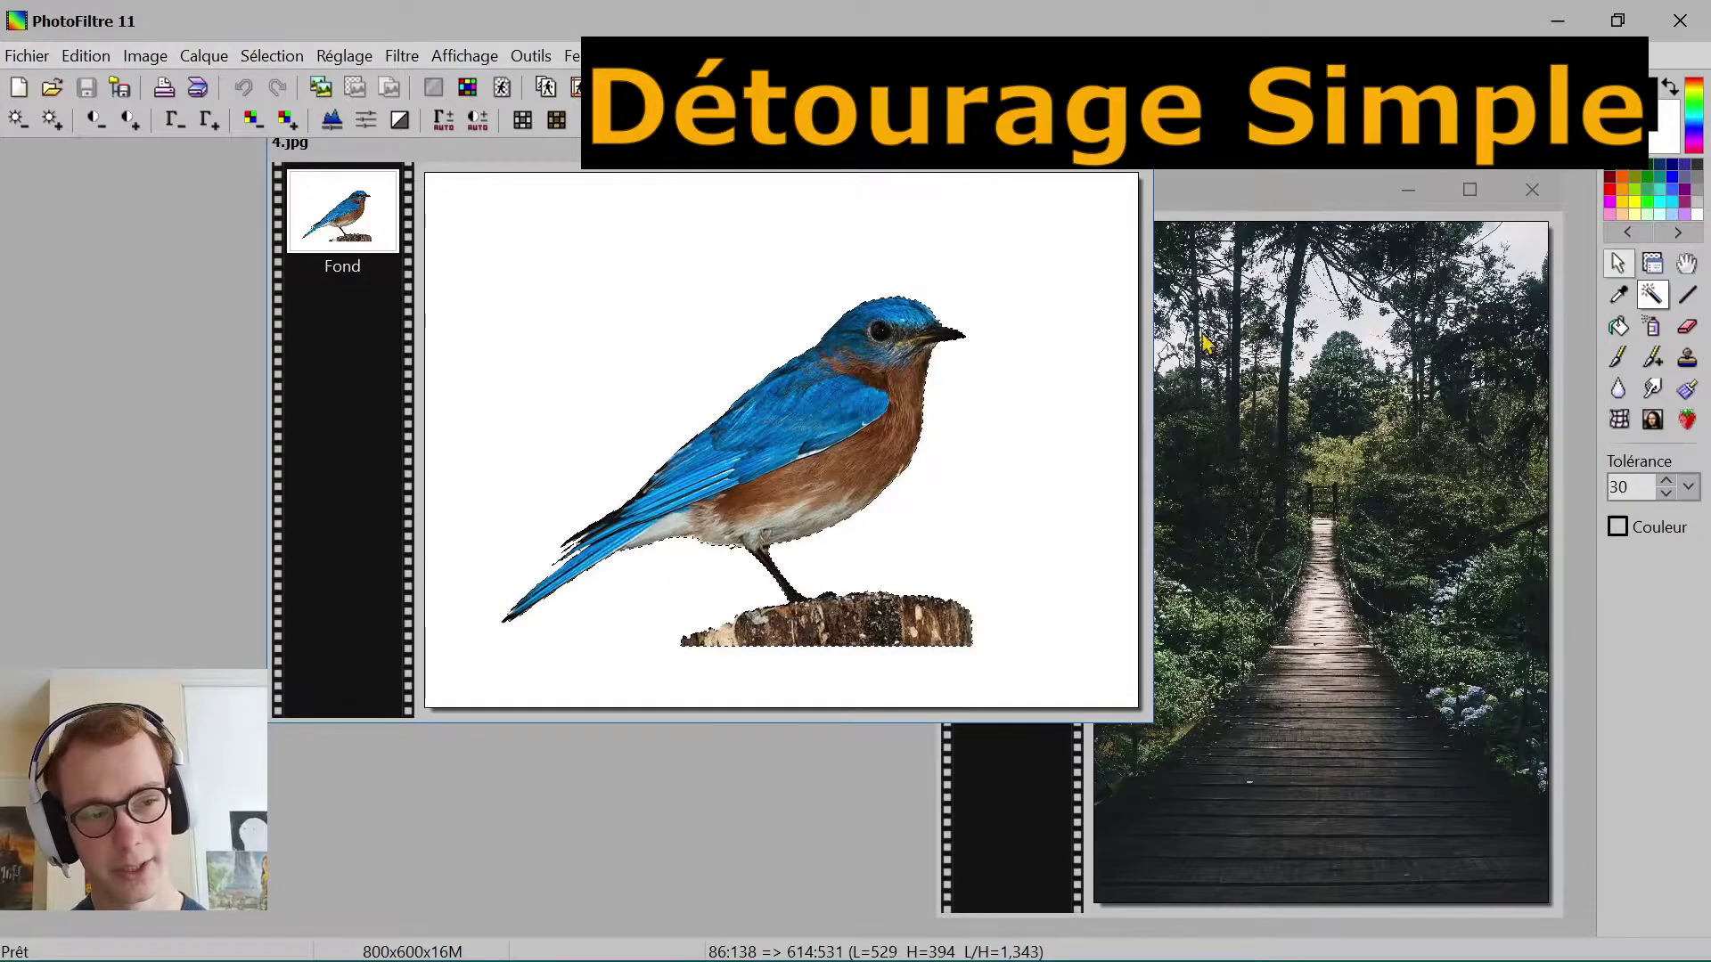
right_click(873, 402)
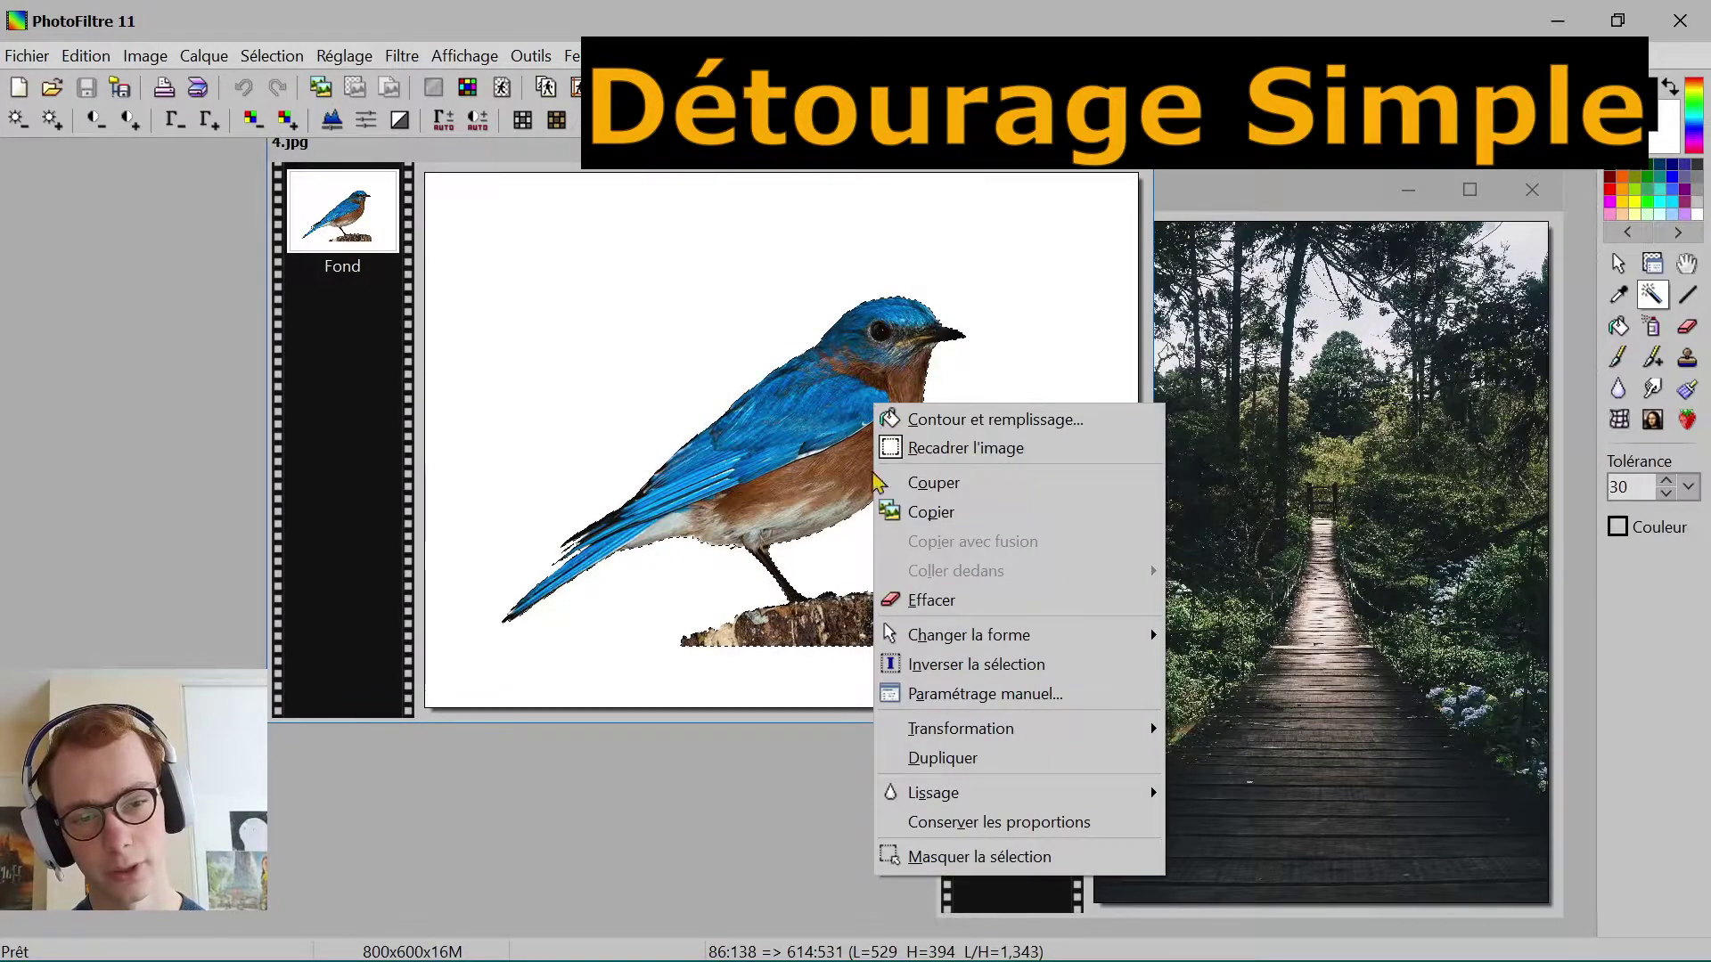
left_click(927, 512)
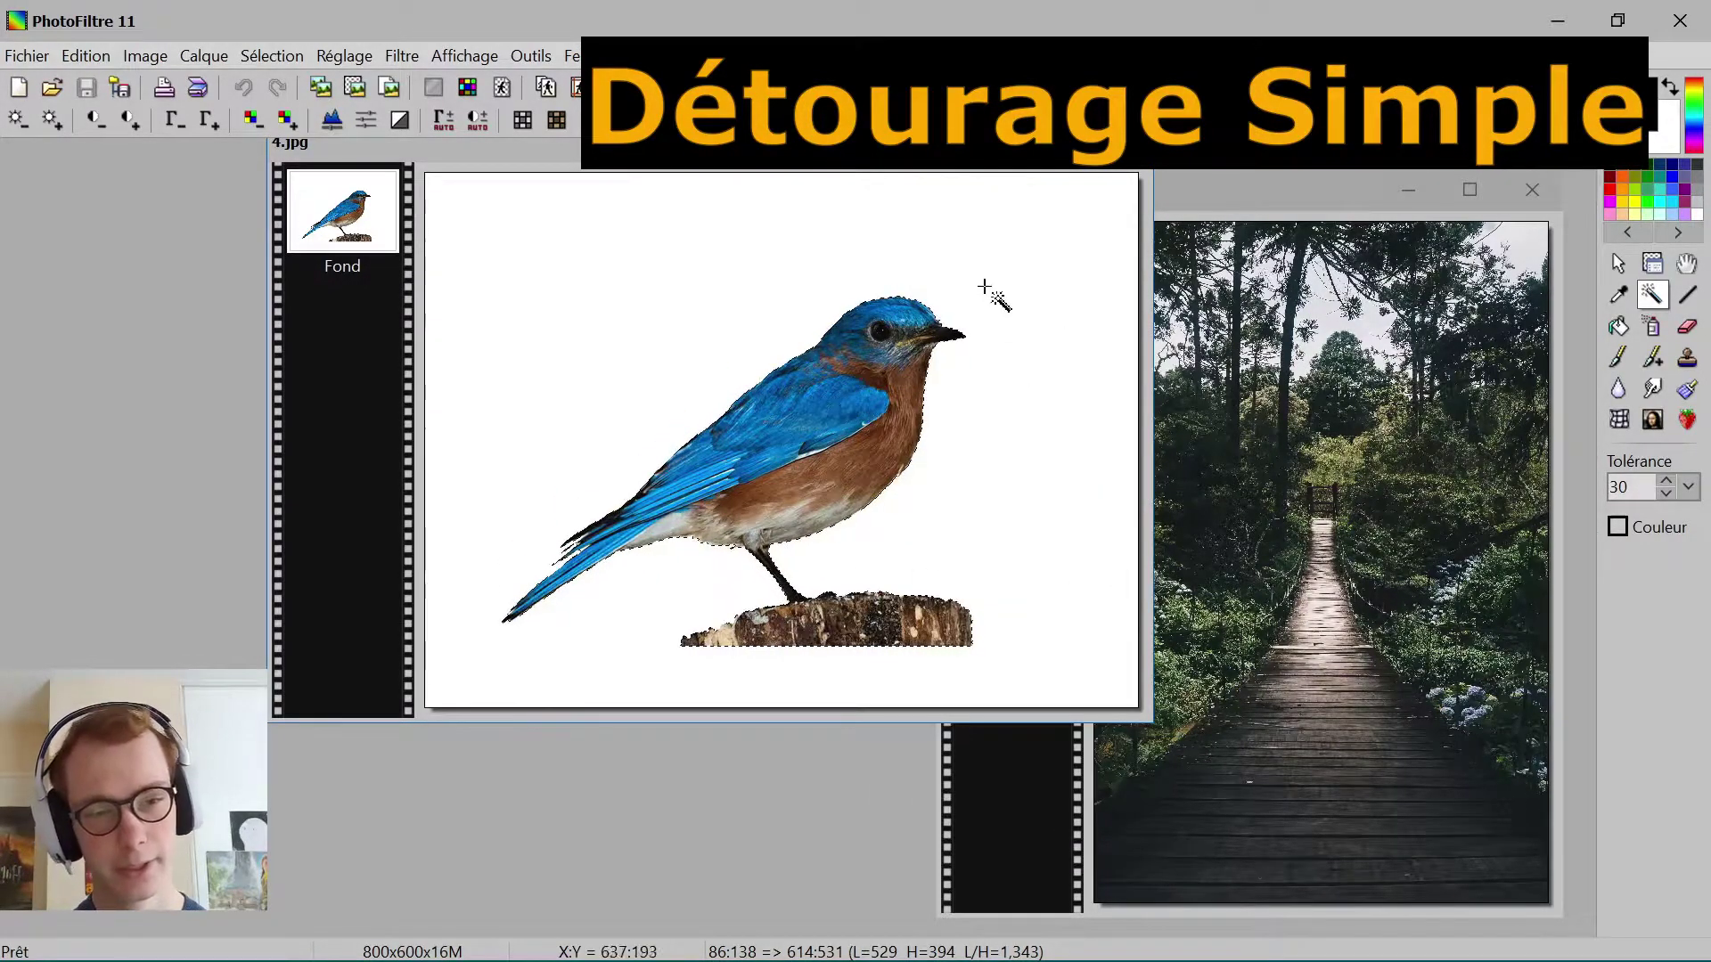
Step: Minimise the bird image, paste the copied bird as a new layer onto the forest path photo, and reposition that photo's window
left_click(998, 144)
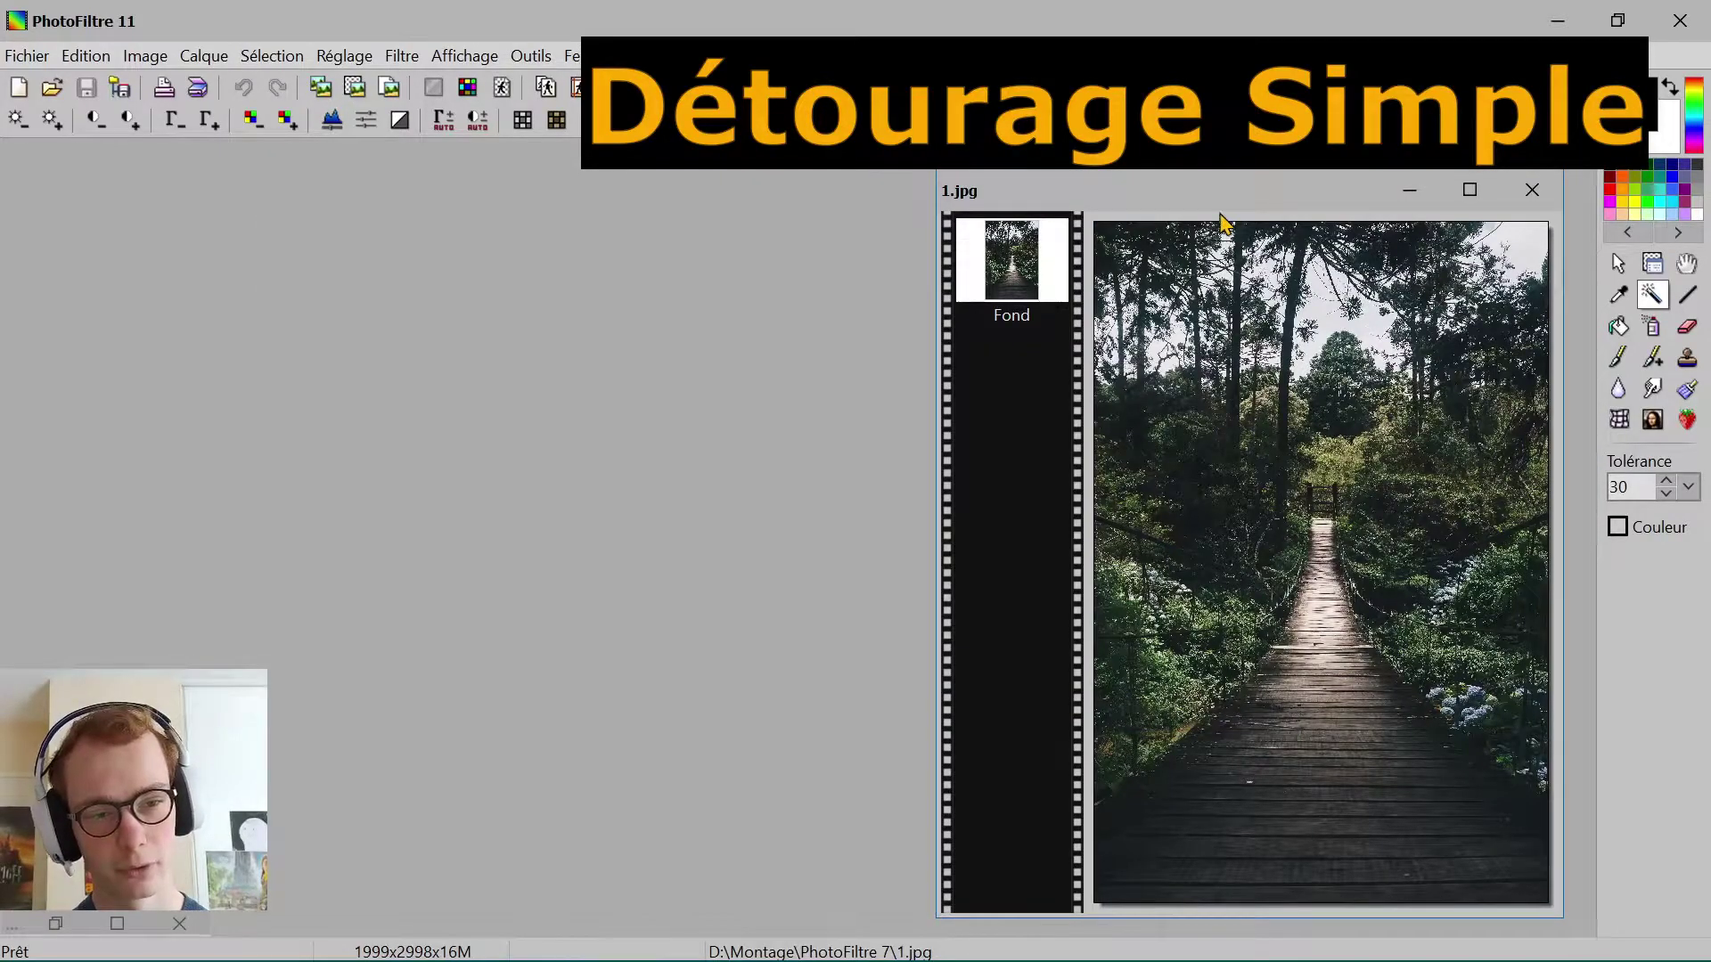
left_click_drag(1178, 201, 1083, 174)
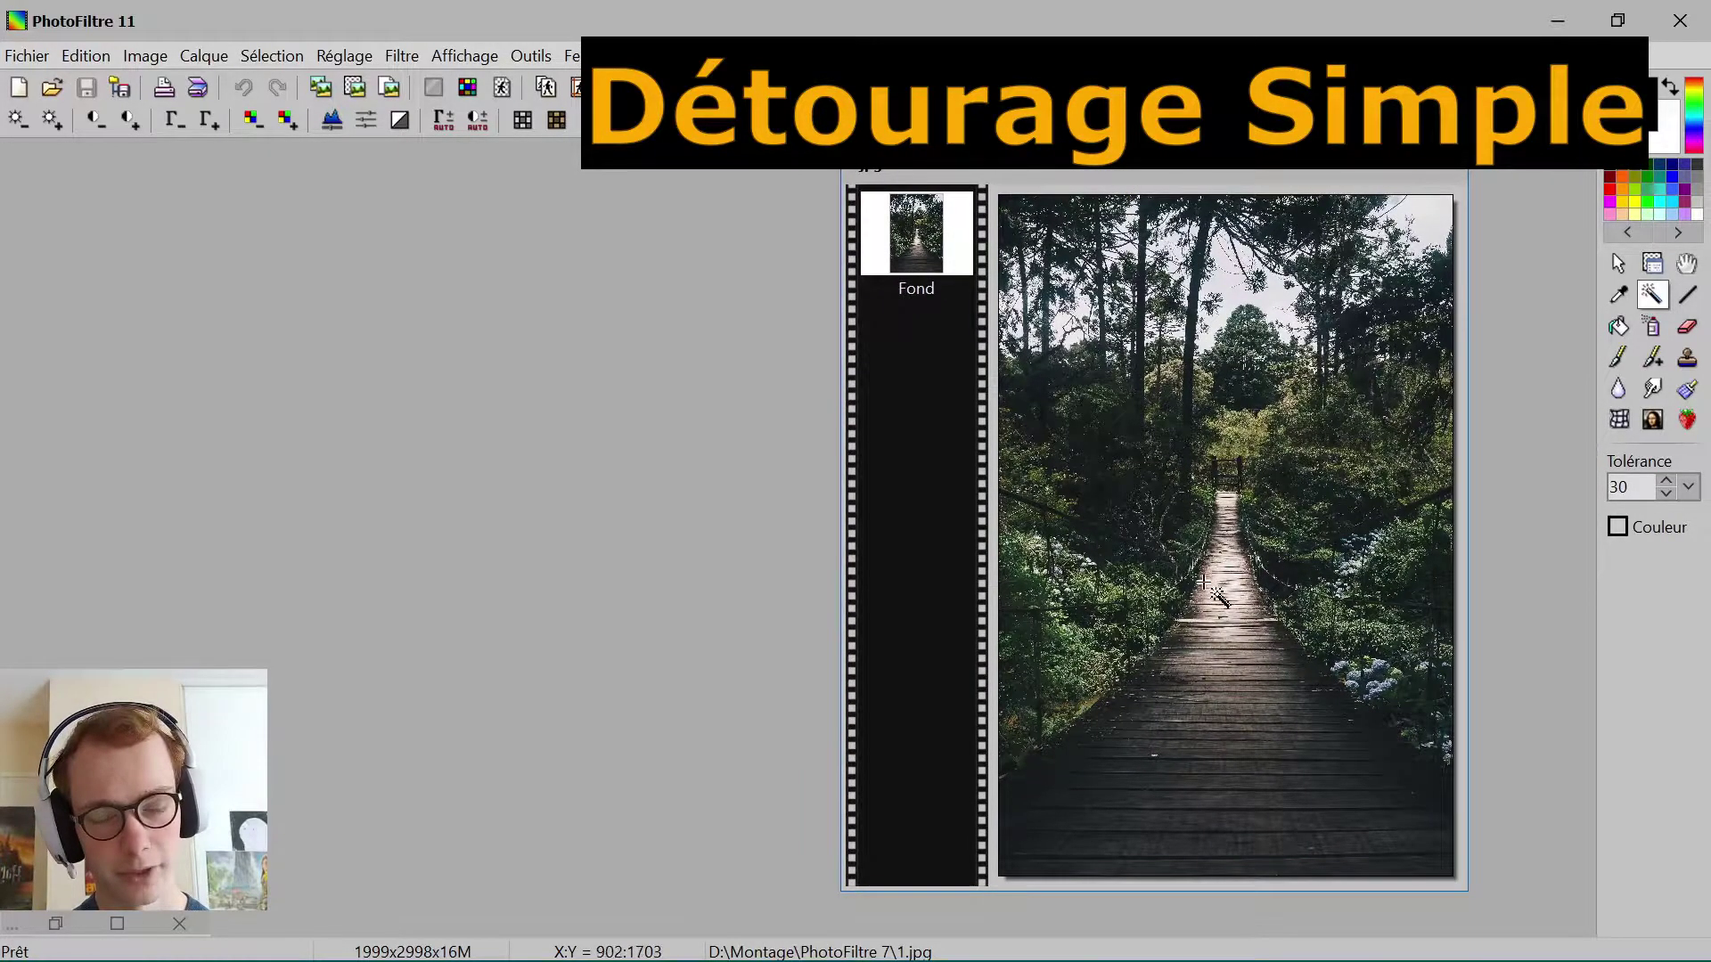
right_click(1195, 508)
left_click(1221, 677)
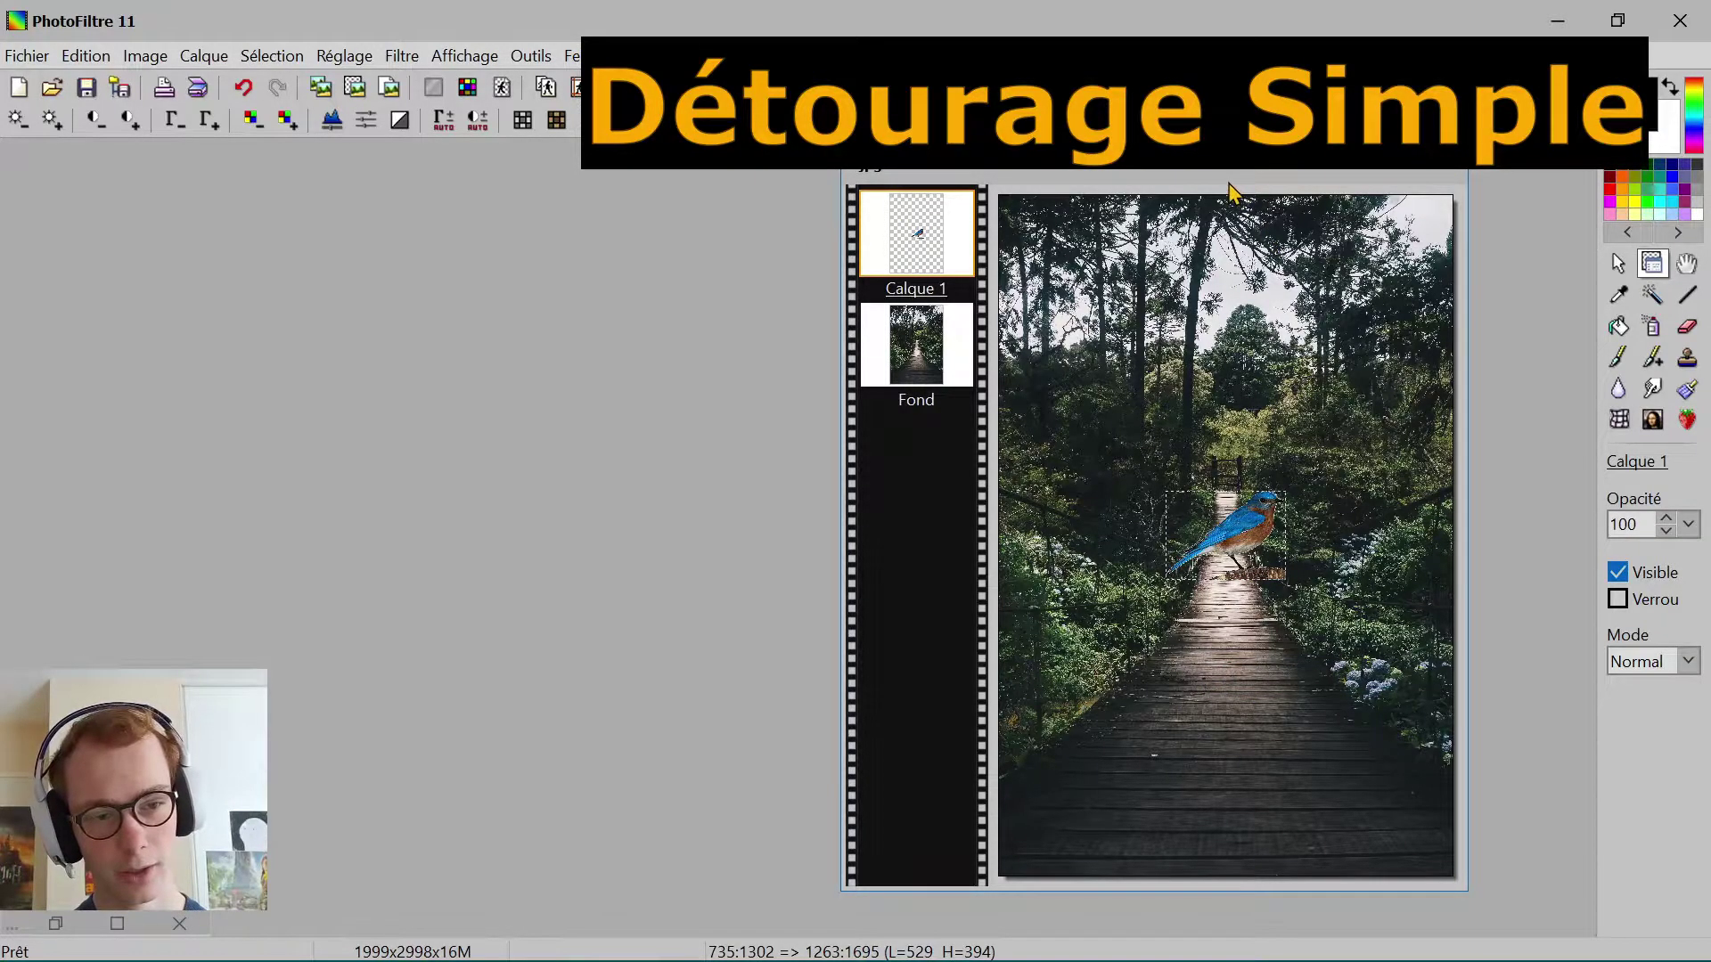
left_click_drag(1234, 187, 1109, 214)
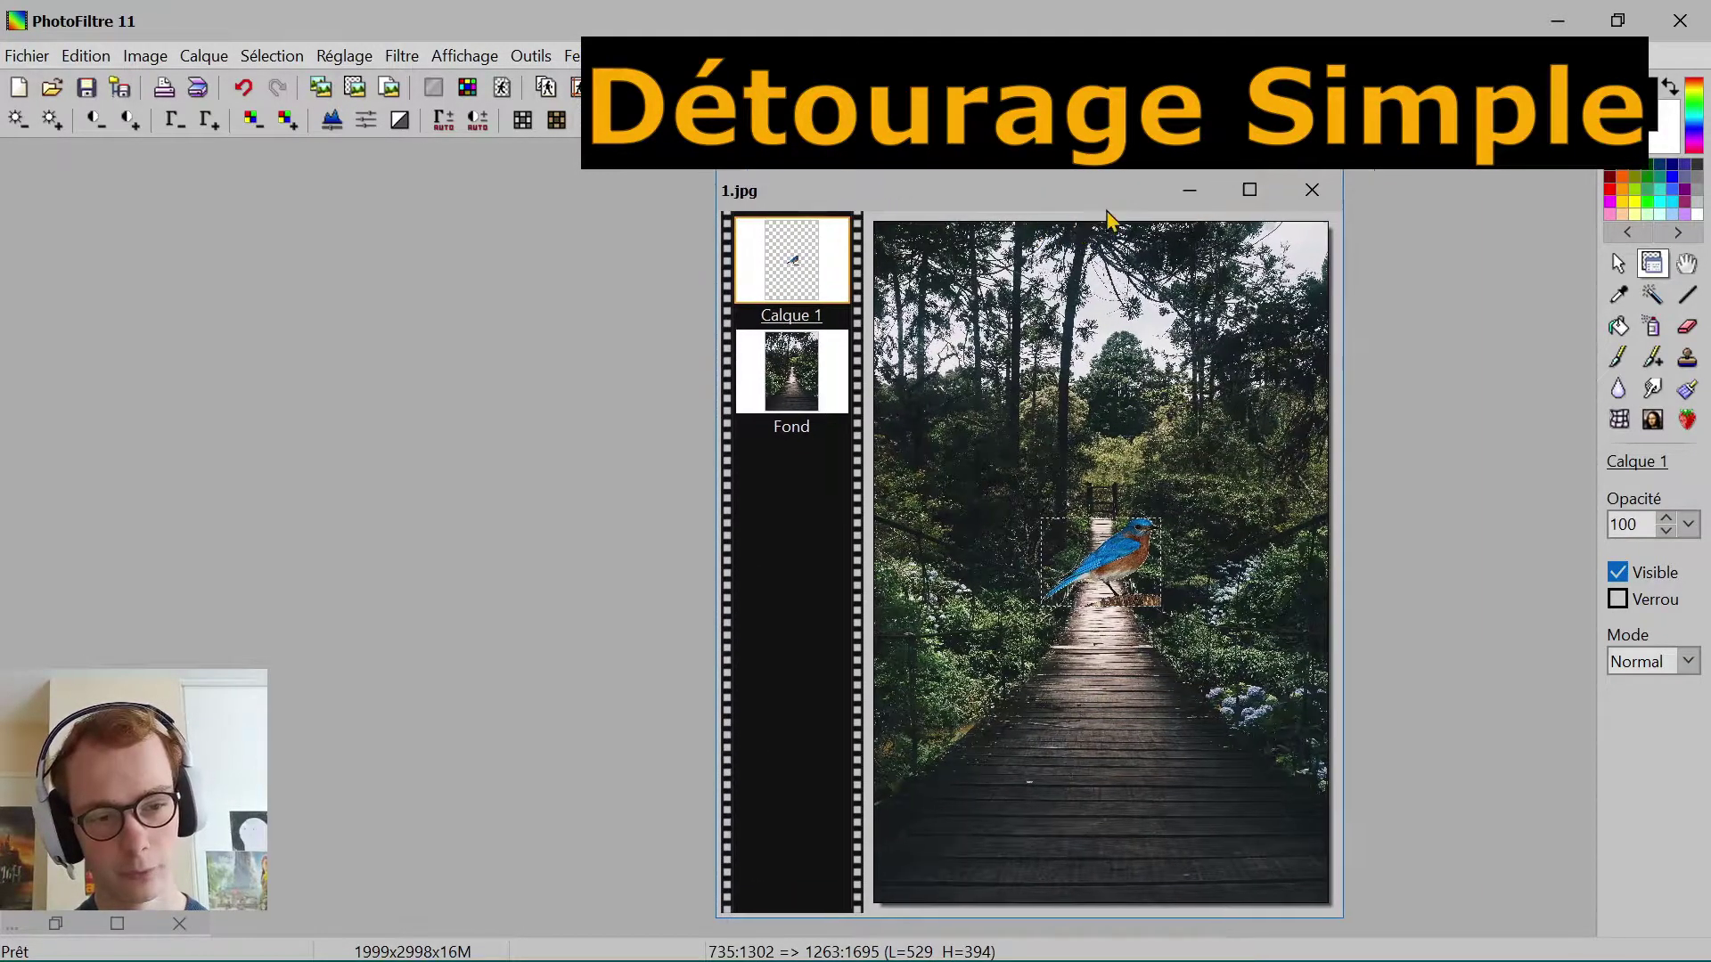
Step: Resize the pasted bird layer to about 1668 × 1242 pixels and move it to the lower part of the forest photo
right_click(818, 290)
left_click(788, 255)
right_click(784, 257)
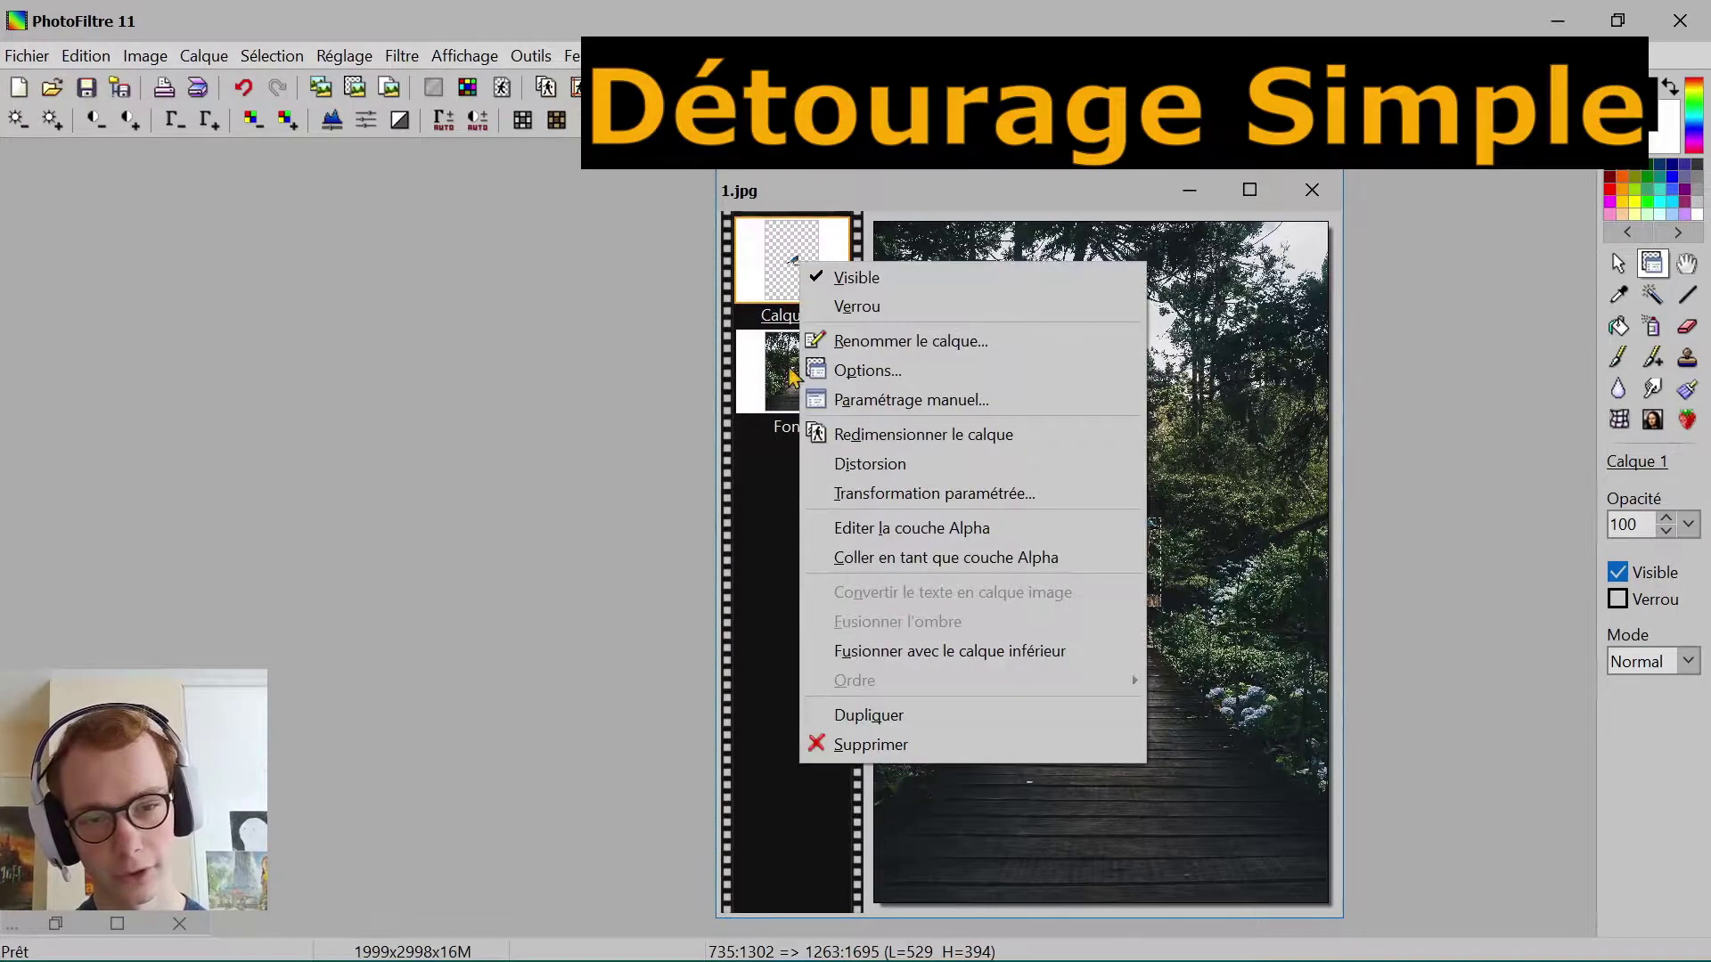
left_click(860, 432)
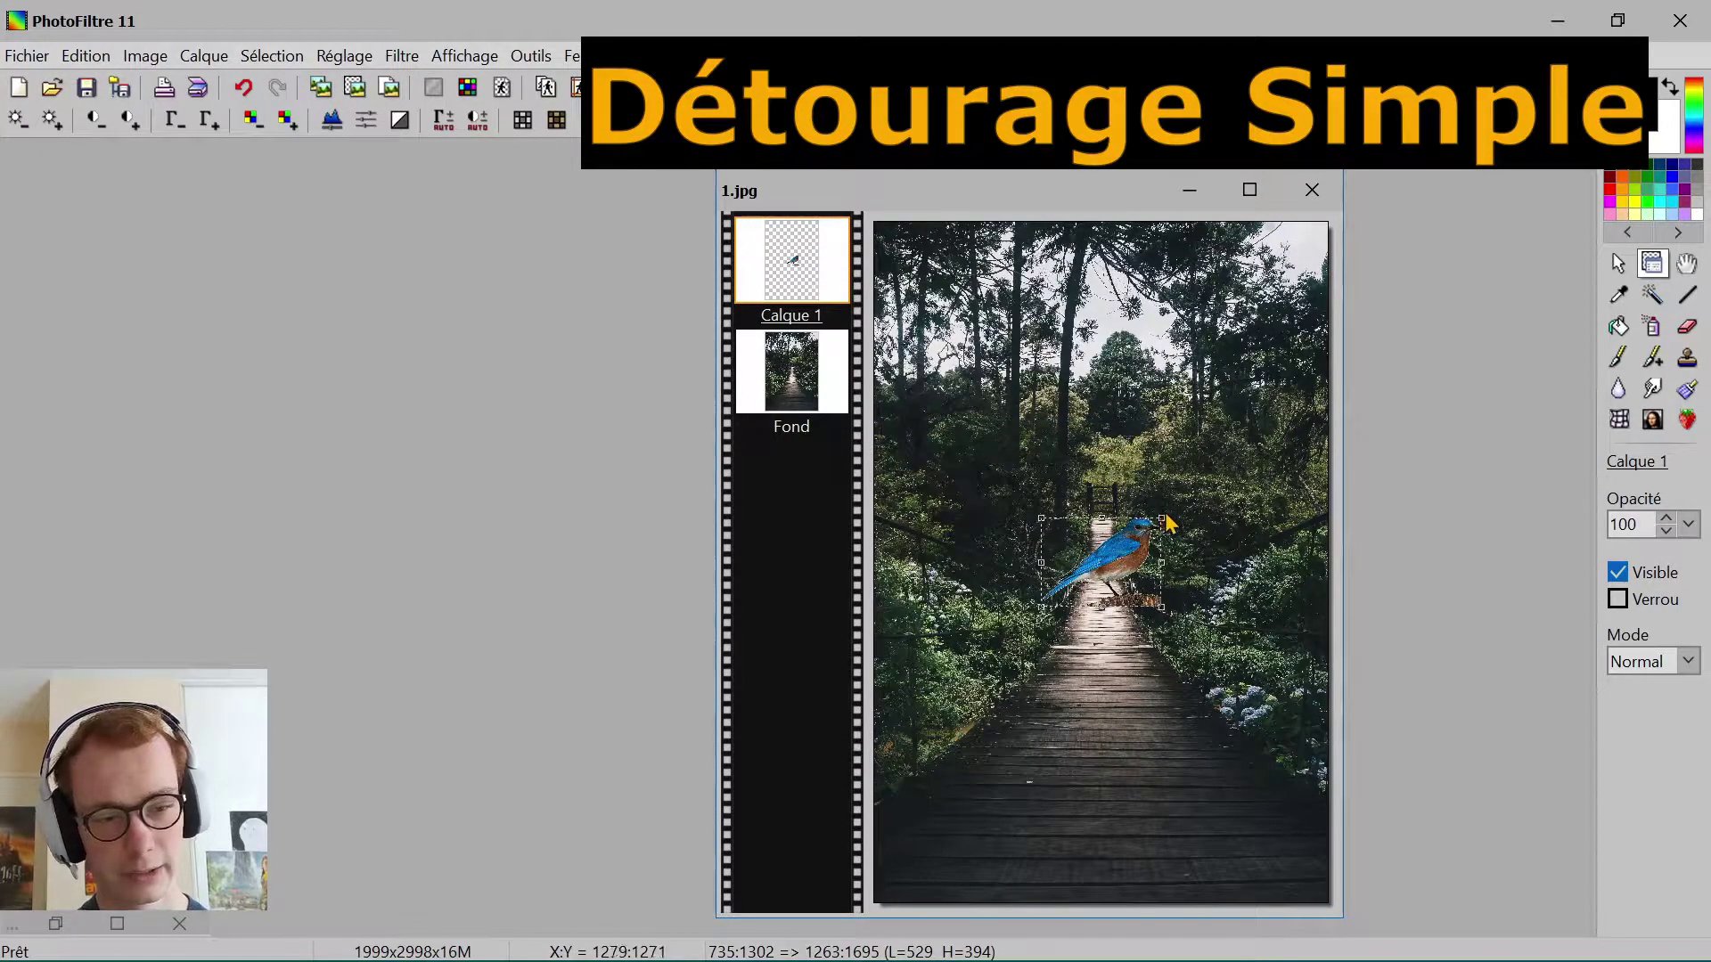
left_click_drag(1163, 520, 1306, 276)
left_click_drag(1034, 427, 911, 336)
left_click_drag(1176, 495, 1139, 756)
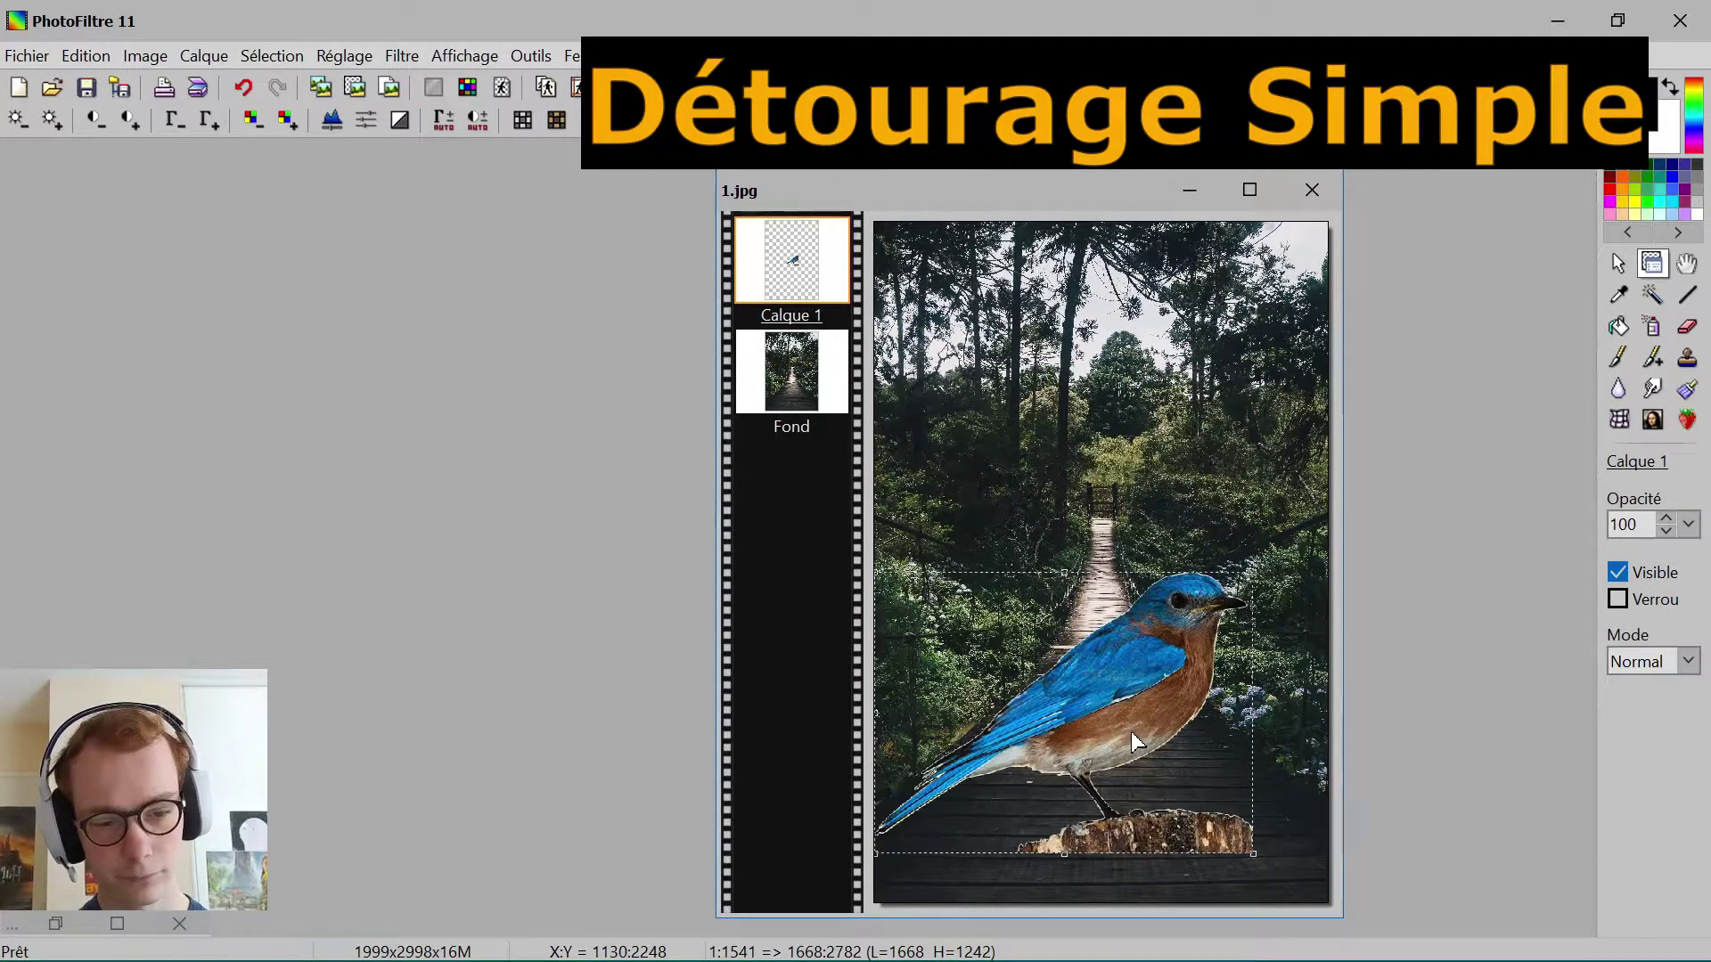
Step: Enlarge the bird further, apply the resize, and shift the layer so the stump rests at the photo's lower edge
left_click_drag(1260, 589, 1310, 475)
left_click_drag(1155, 758, 1140, 791)
right_click(1140, 791)
left_click(1173, 795)
left_click(1175, 499)
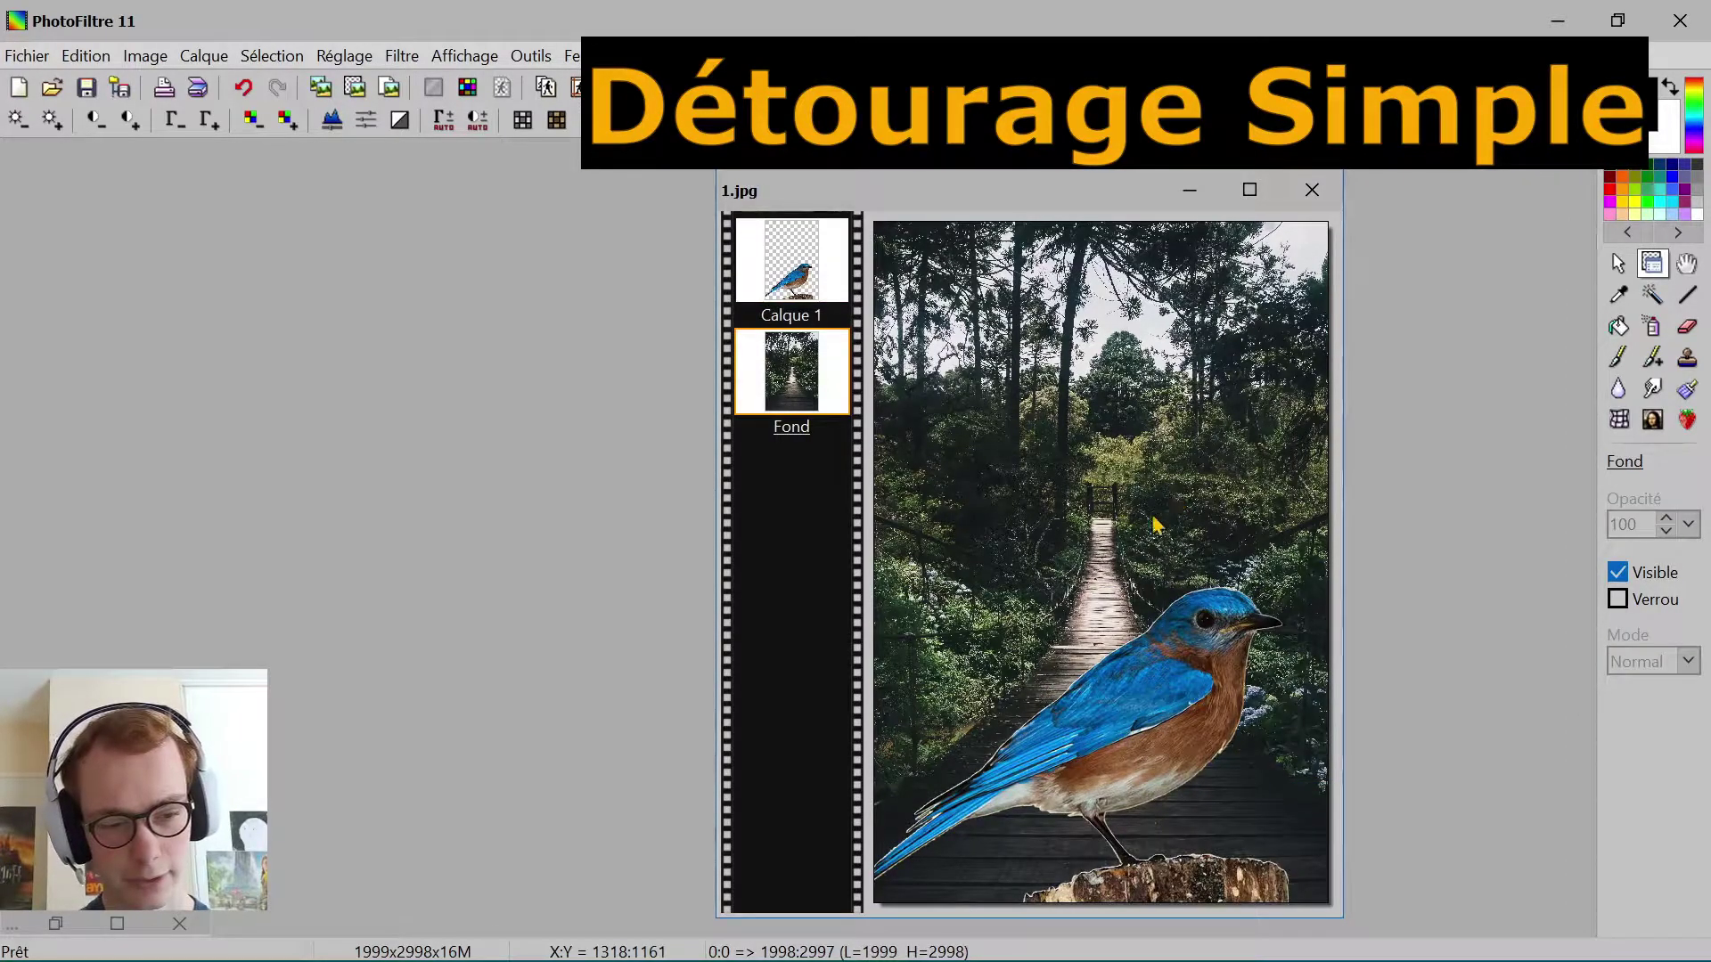
left_click_drag(1103, 688, 1117, 694)
left_click(1139, 458)
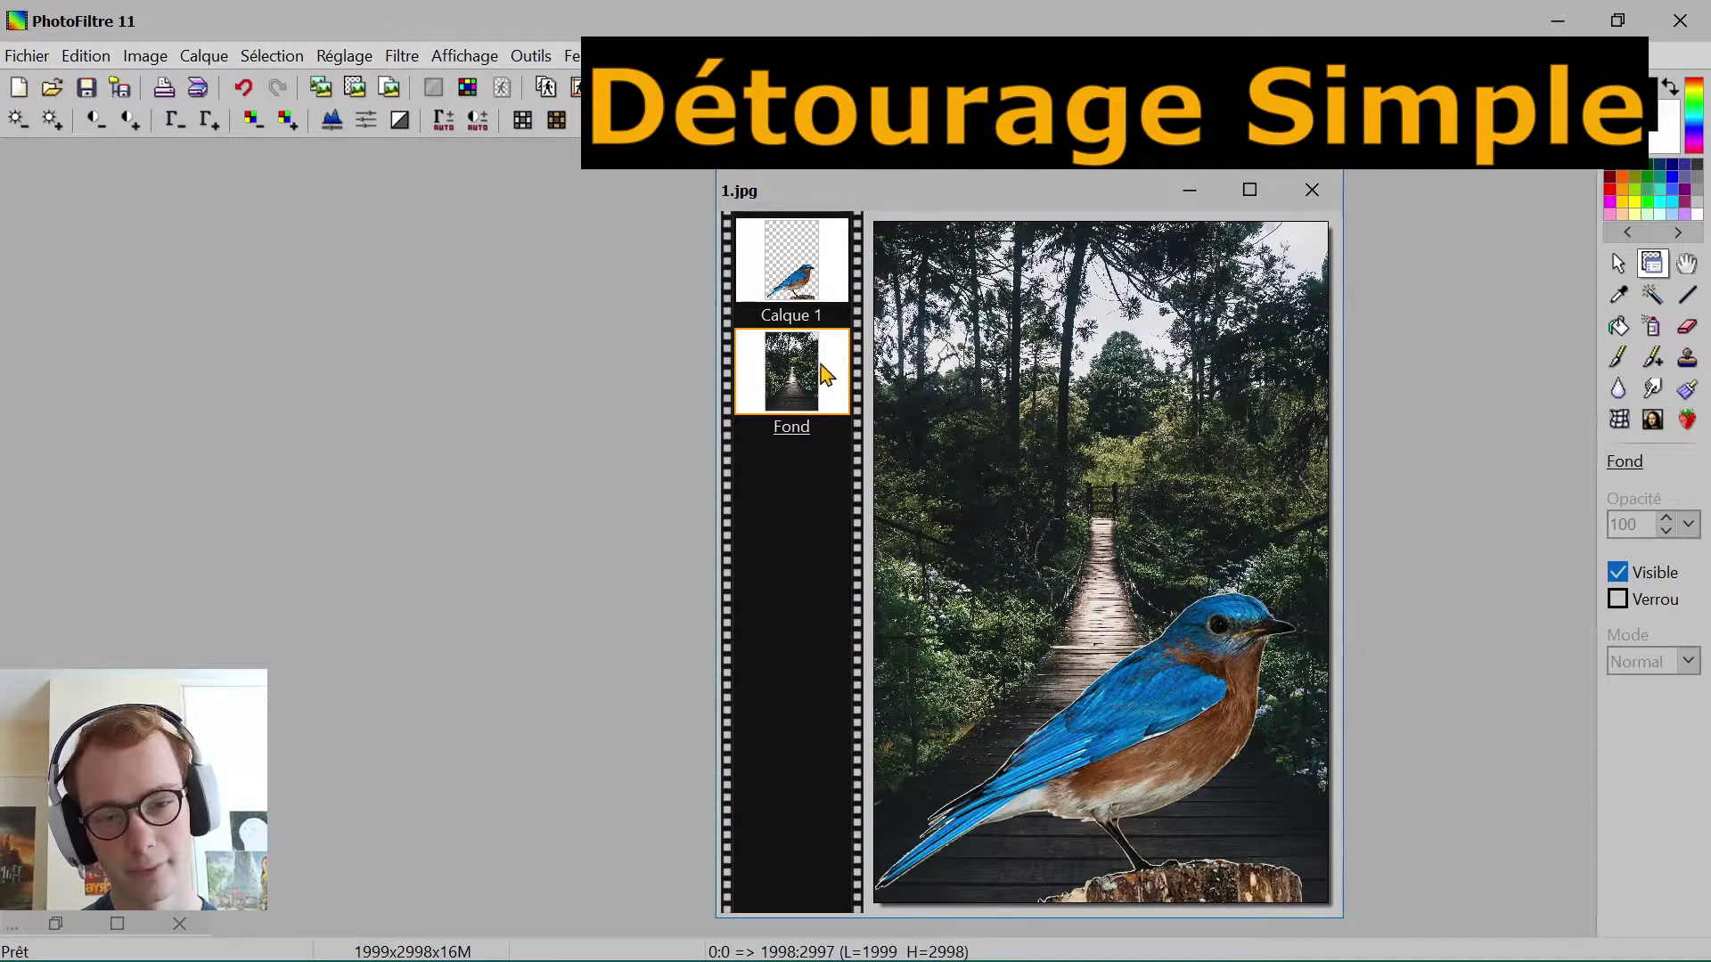
Step: Hide the layer thumbnails beside the forest image
left_click(807, 281)
left_click(796, 386)
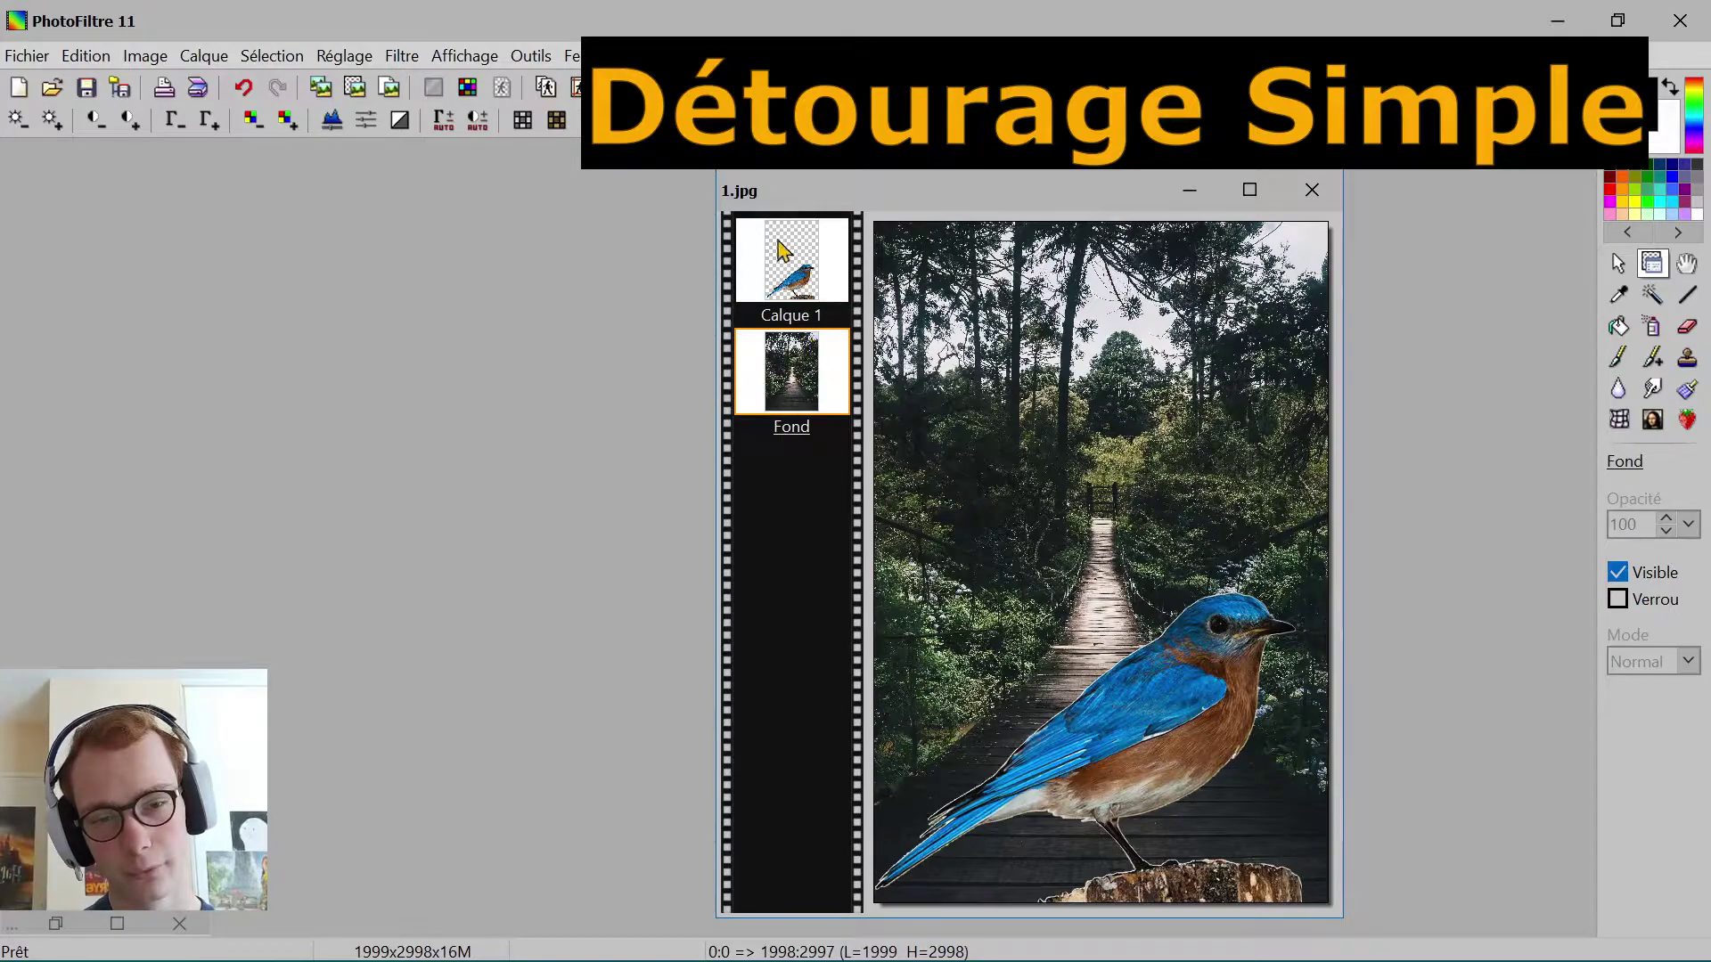
left_click(467, 59)
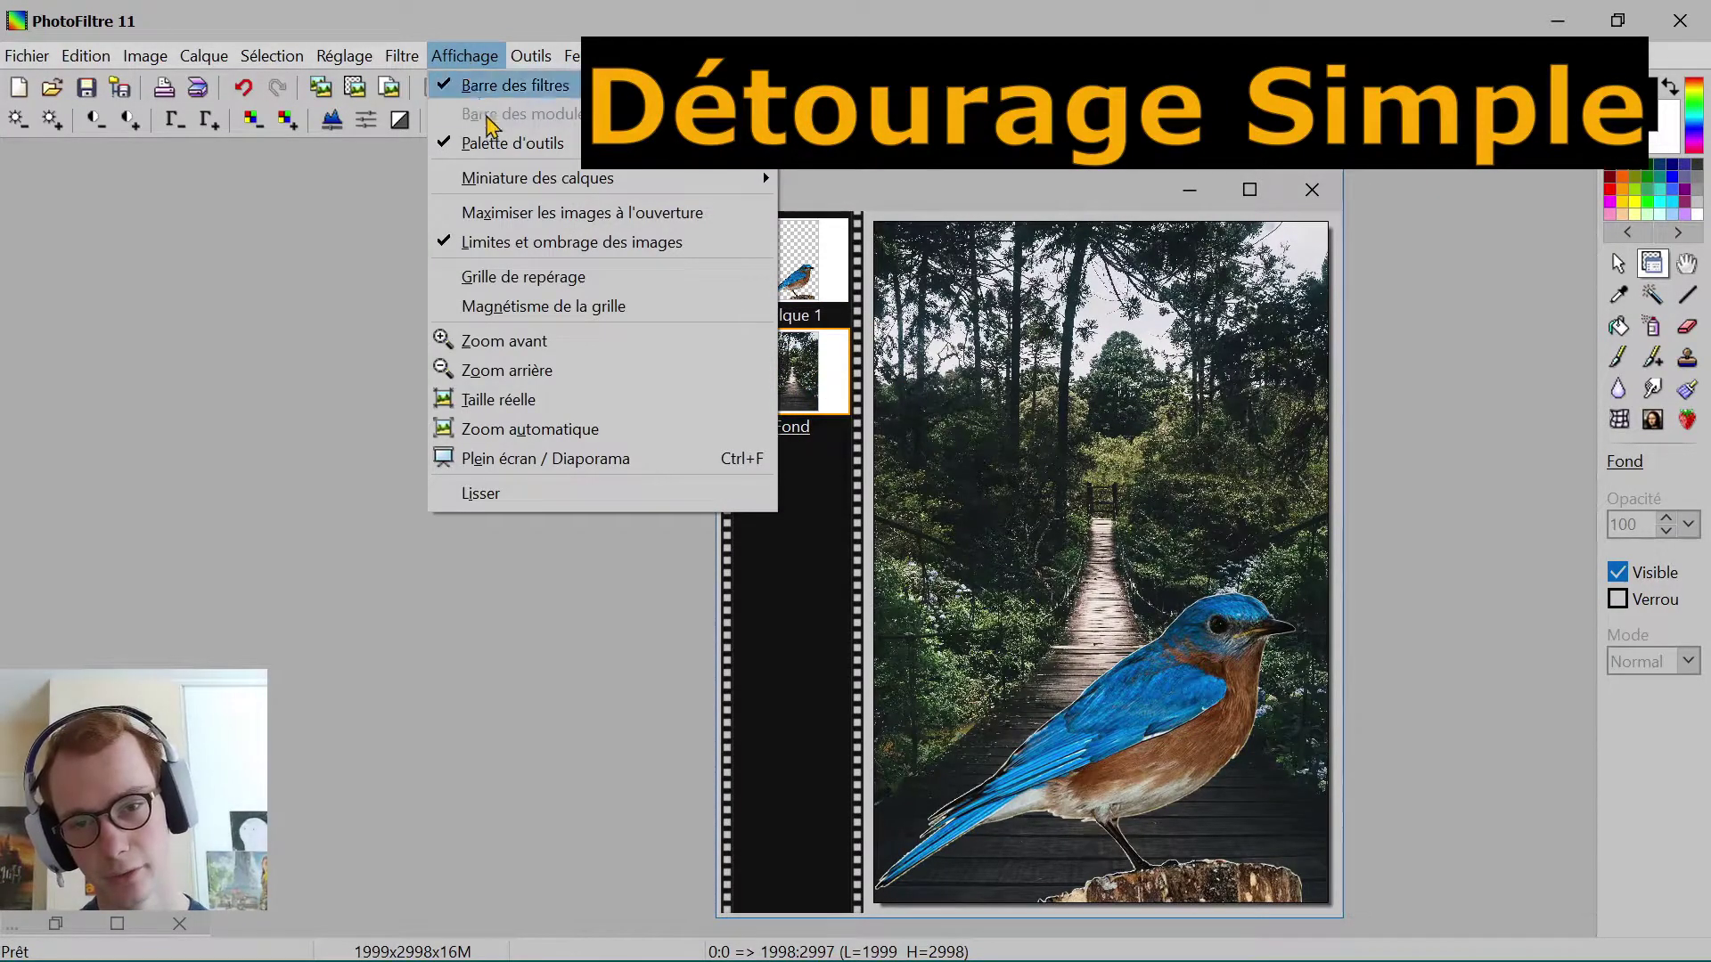
mouse_move(516, 185)
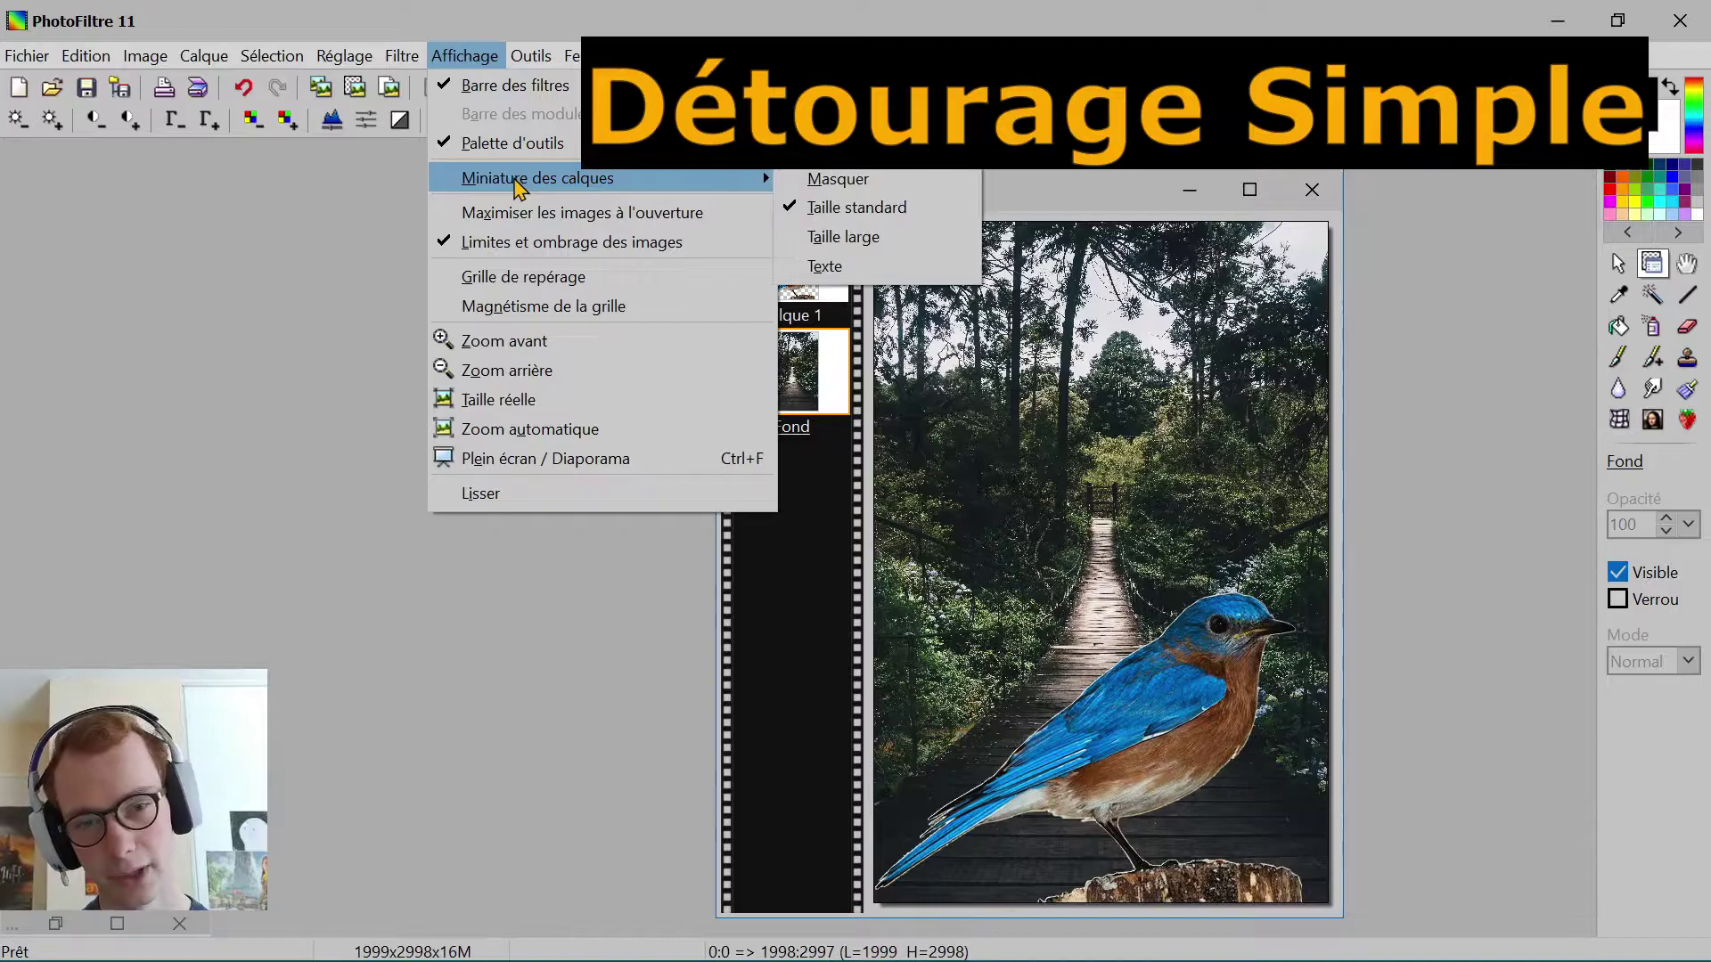
left_click(829, 179)
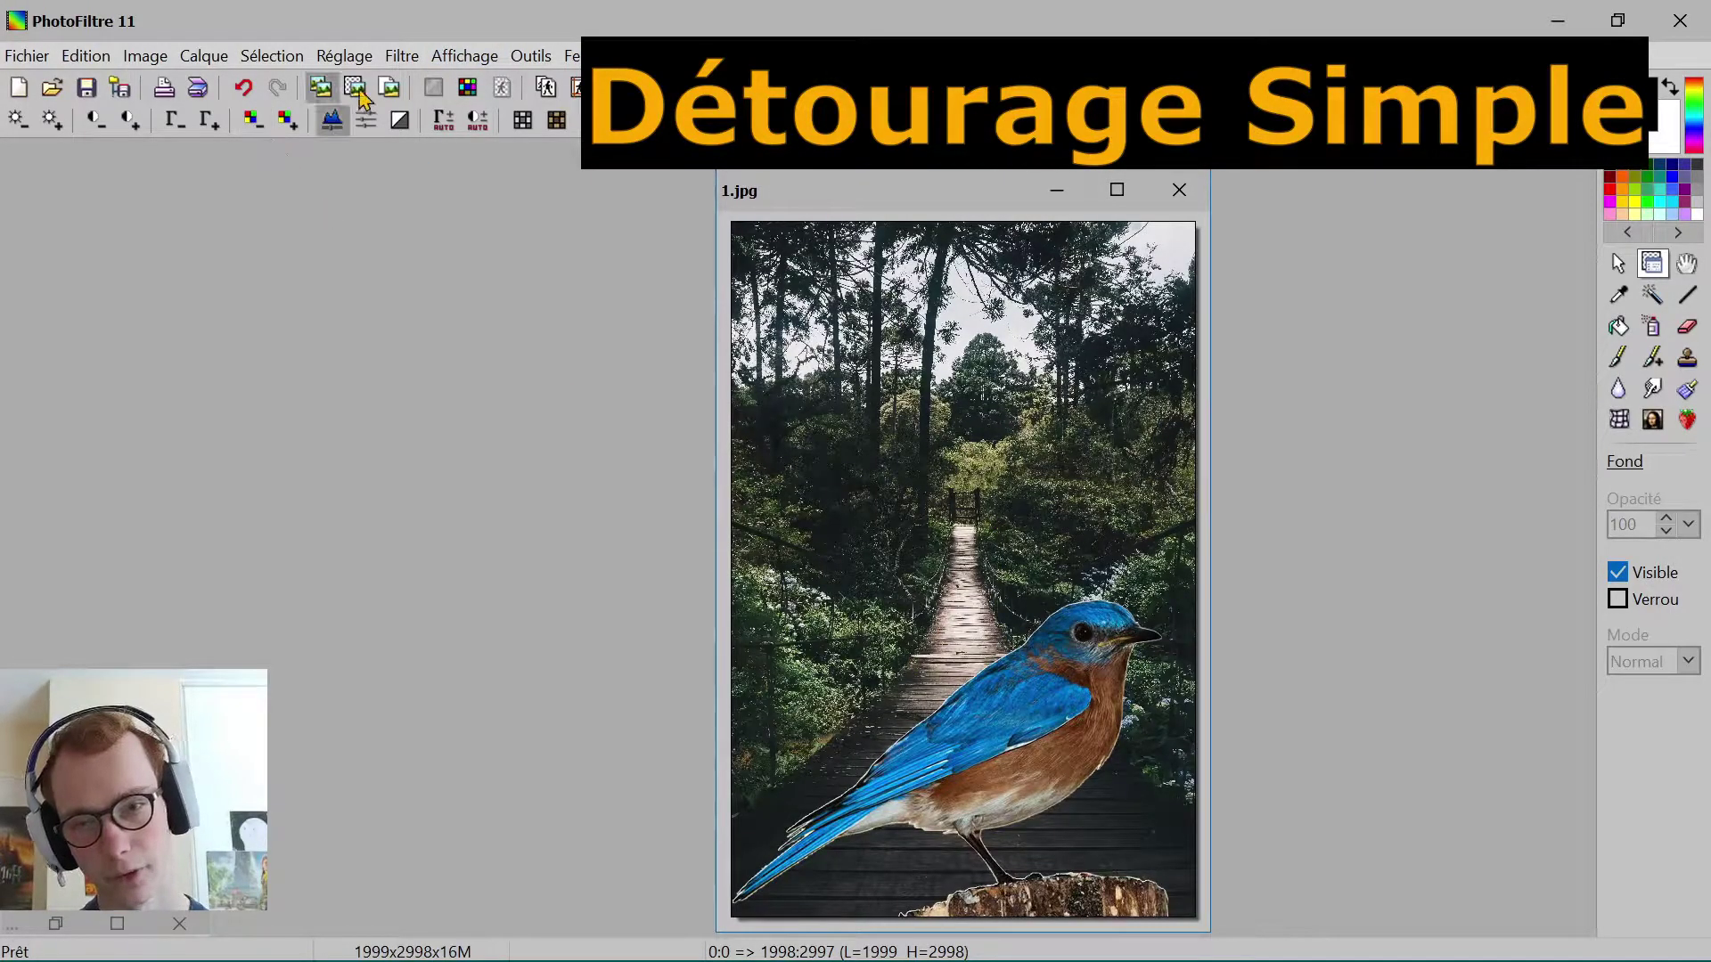
Step: Display the layer thumbnails again at standard size
left_click(464, 56)
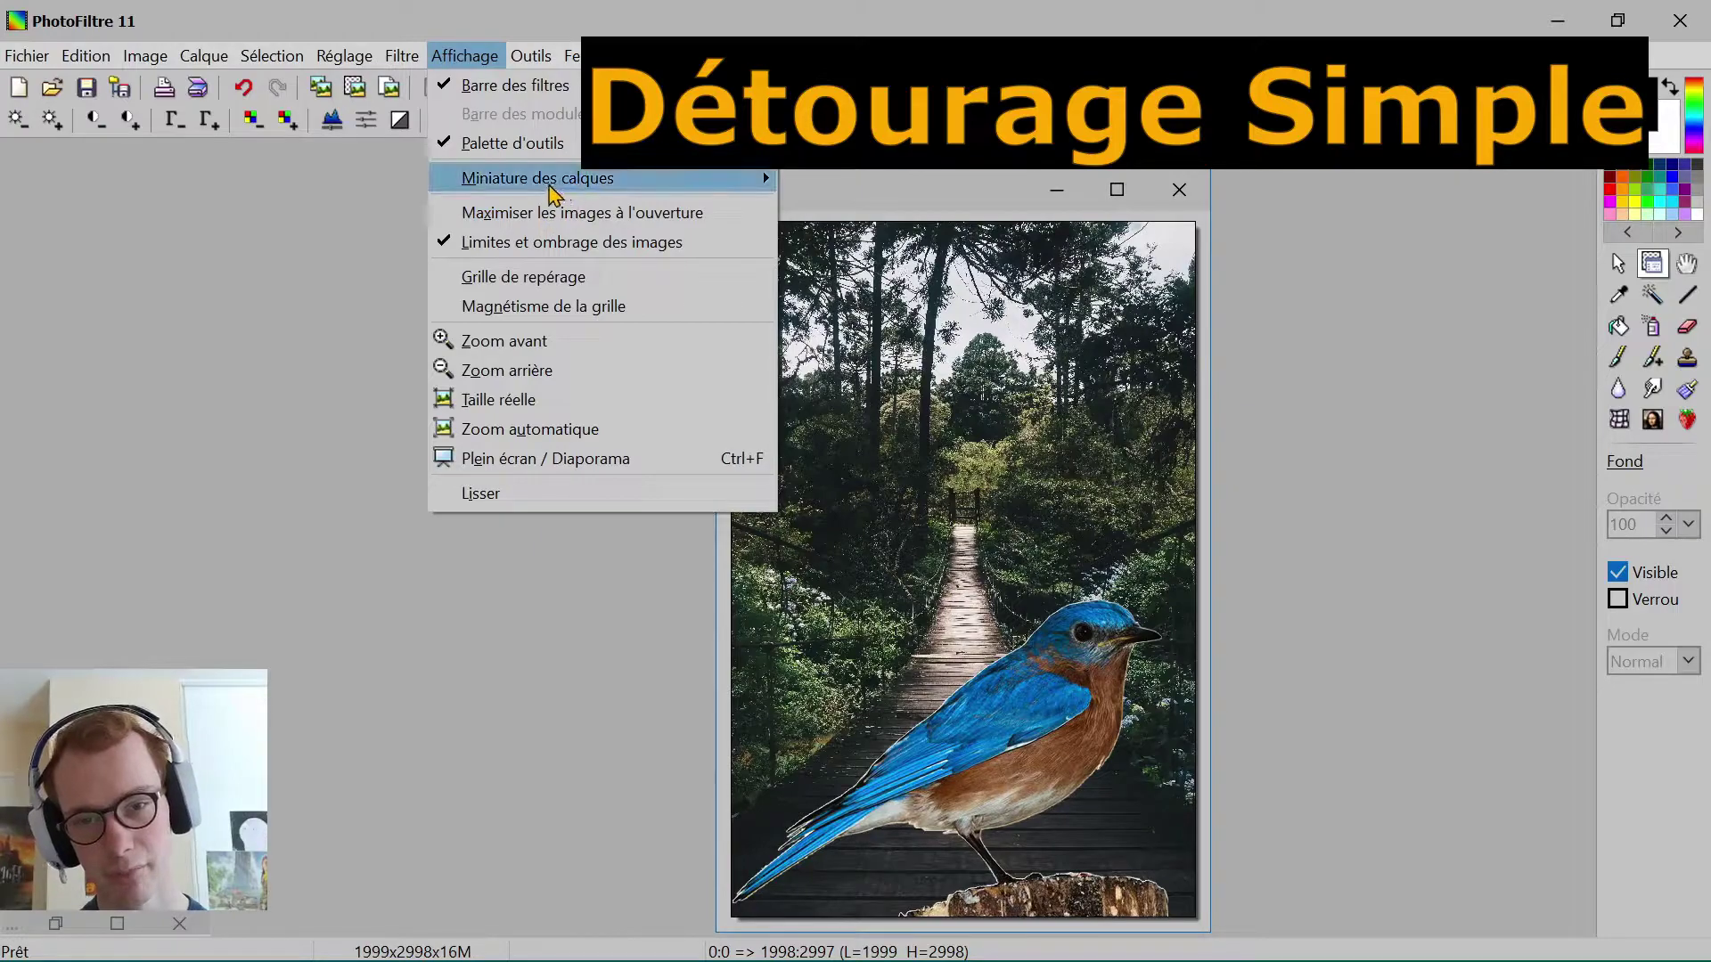
mouse_move(554, 183)
left_click(869, 208)
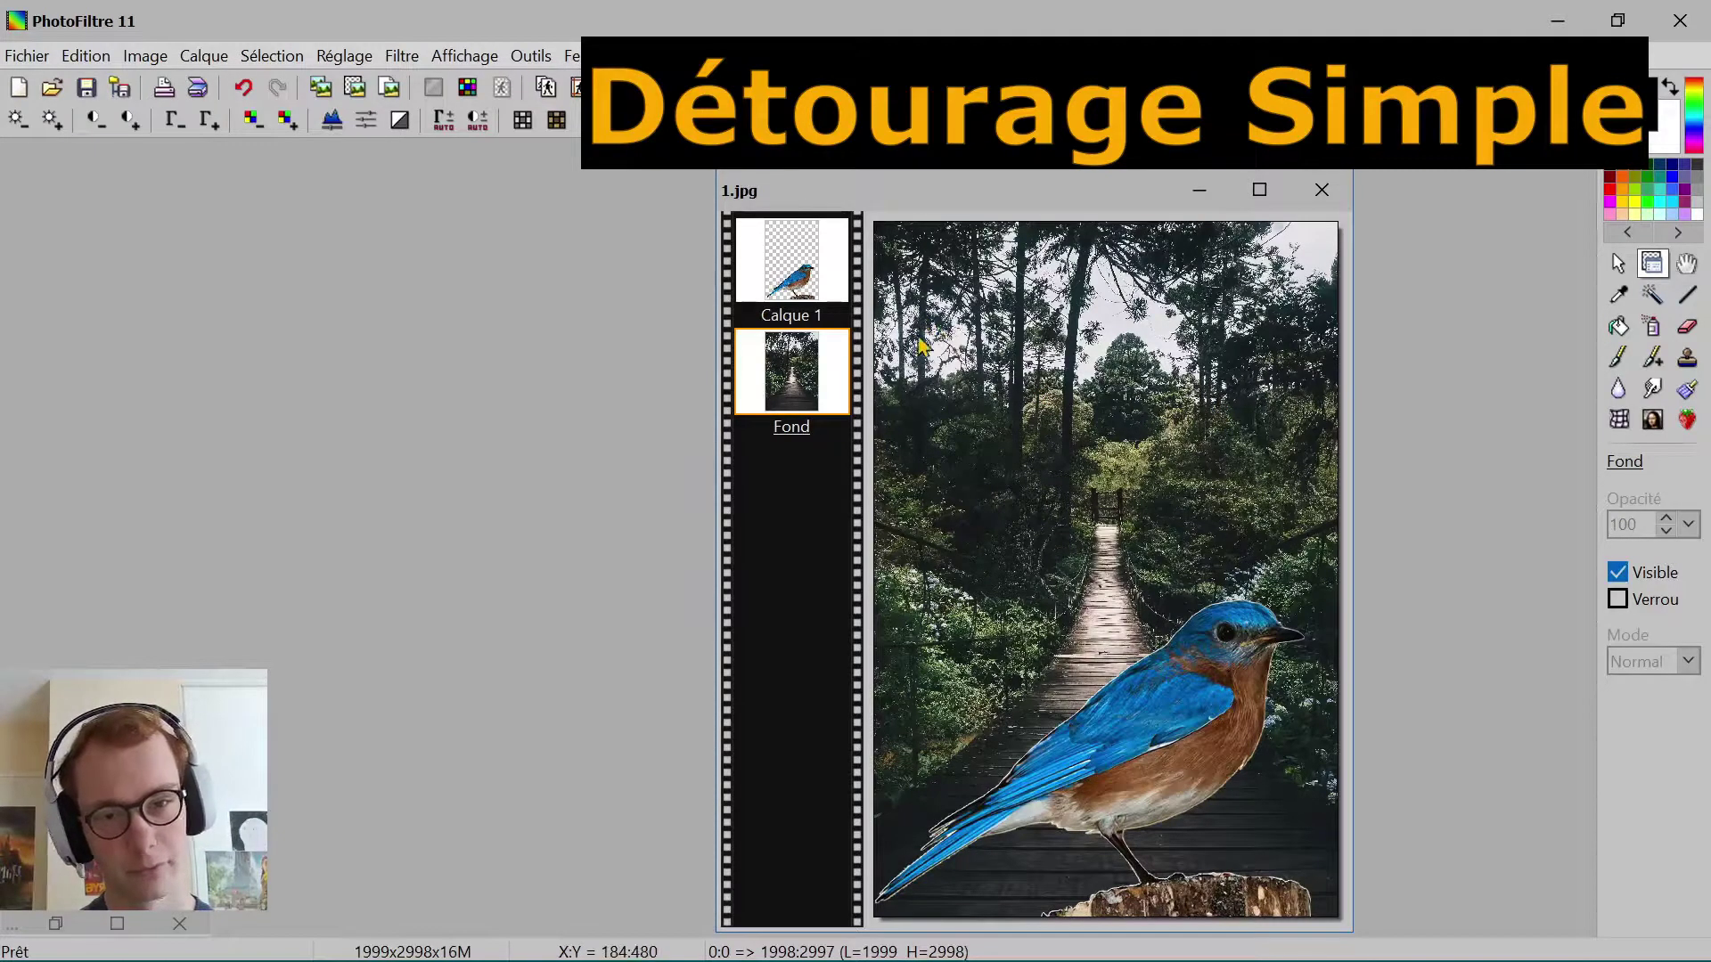
left_click(27, 56)
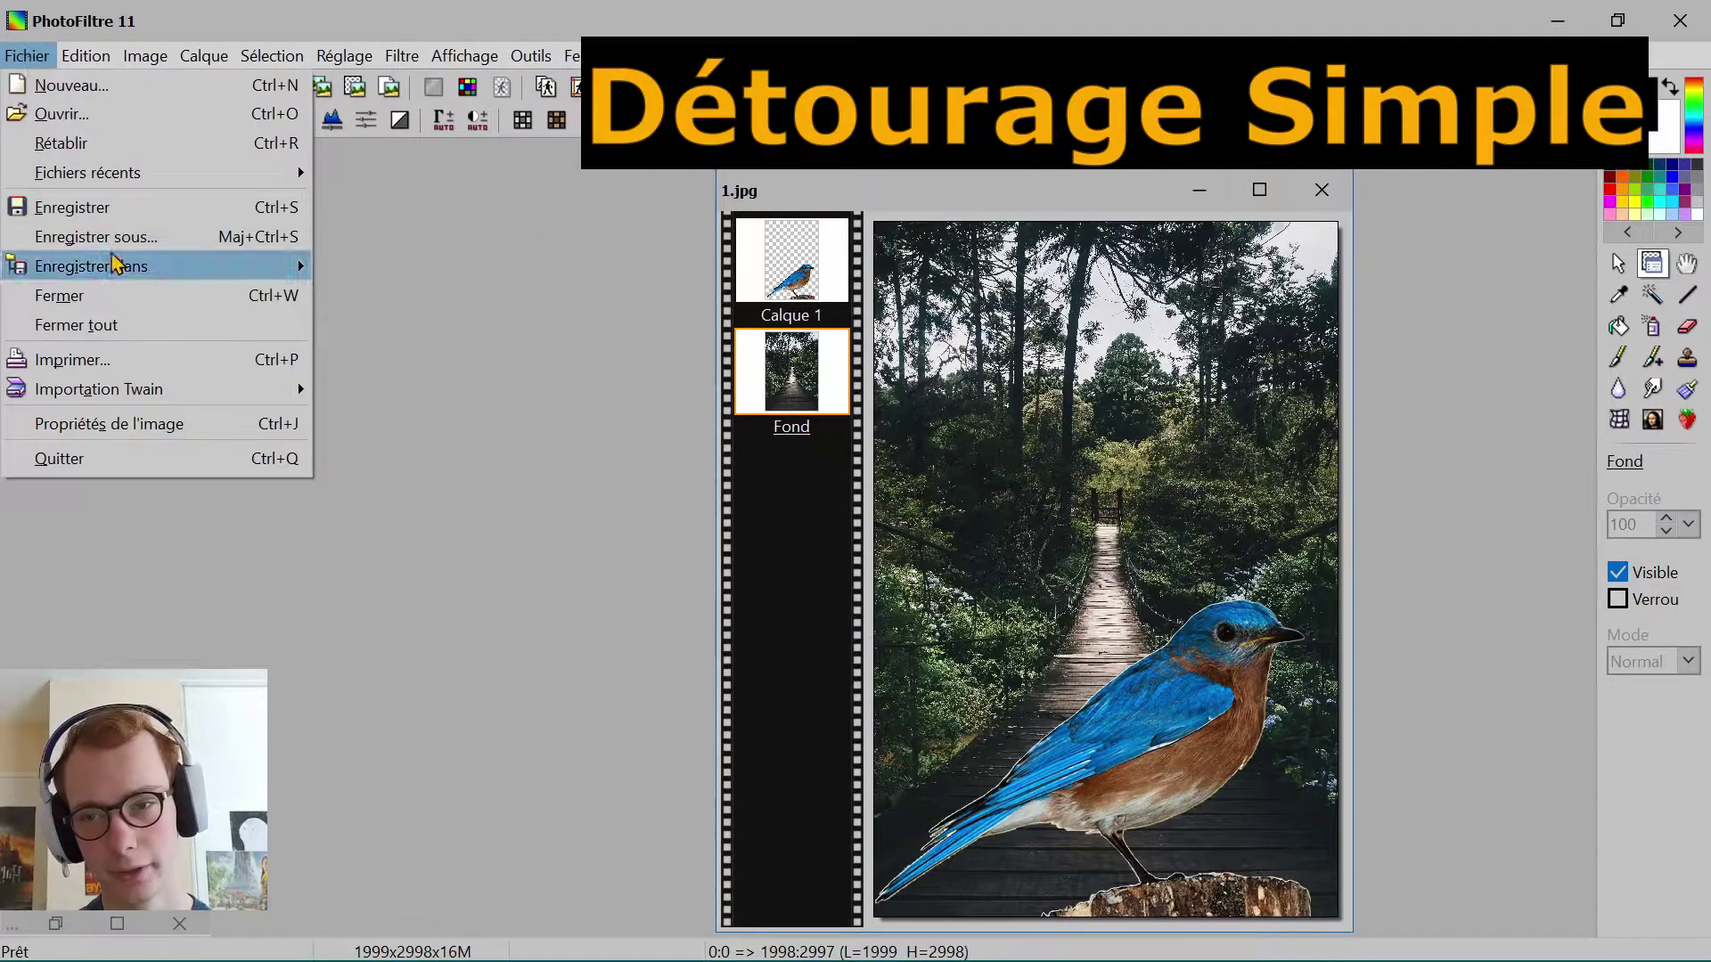
left_click(538, 219)
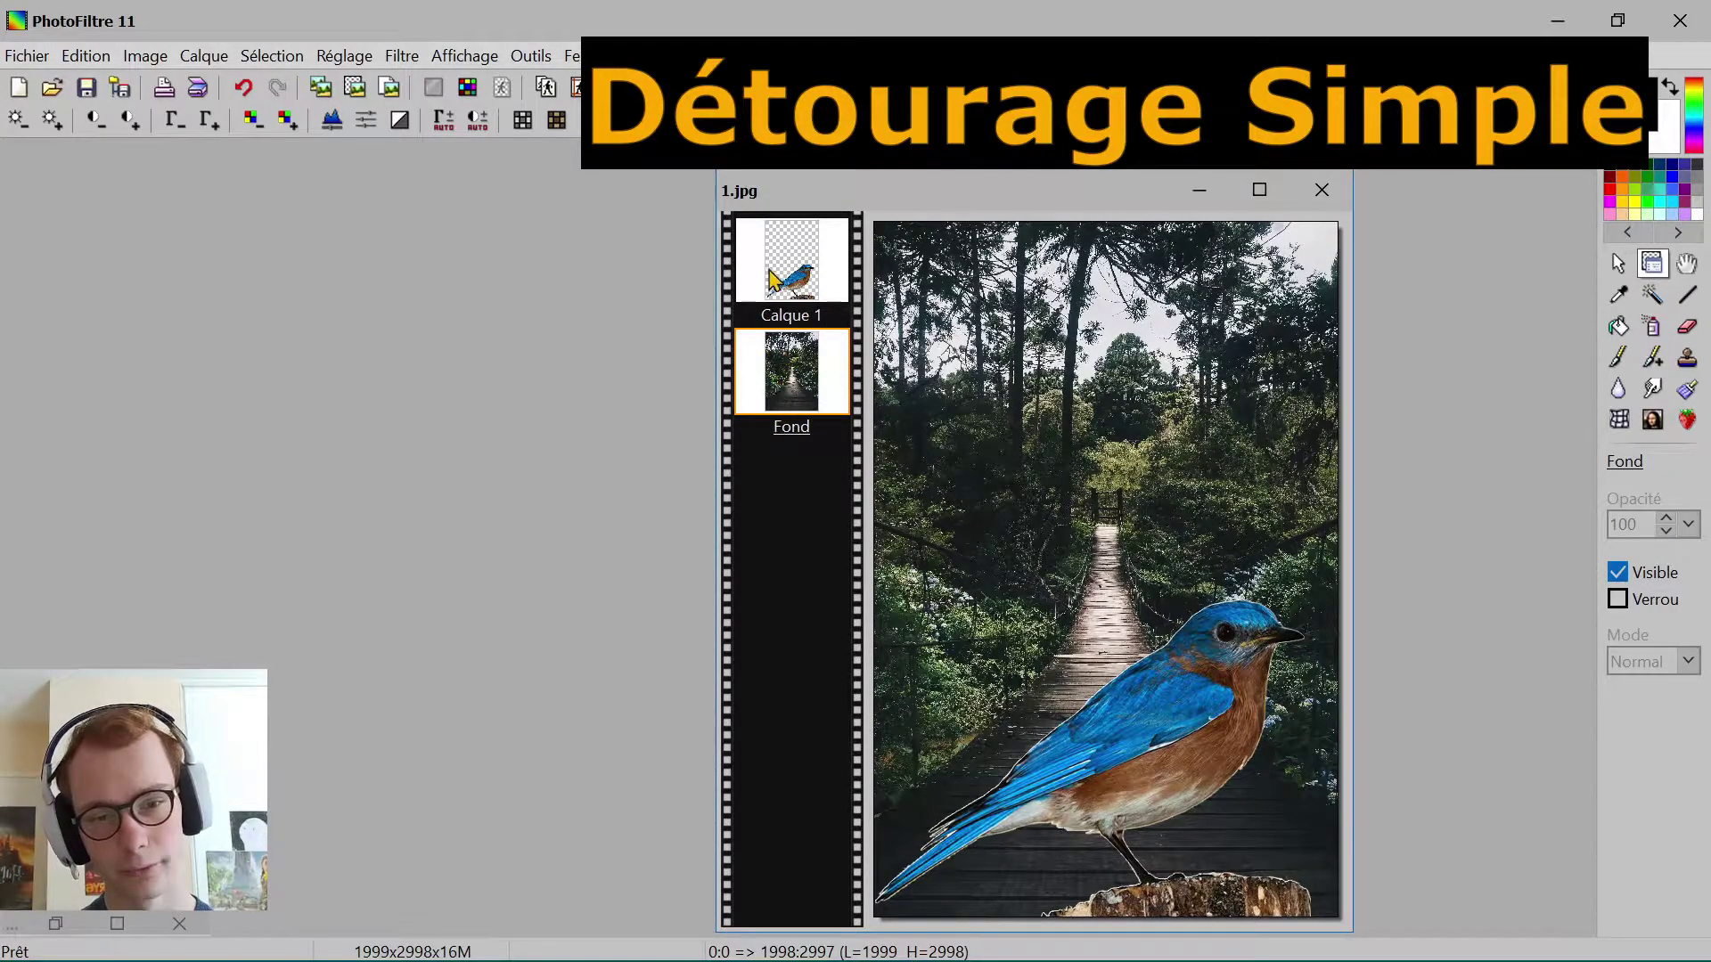
Step: Bring the minimised bird image back and close it, then close the forest composite 1.jpg without saving its changes
left_click(116, 924)
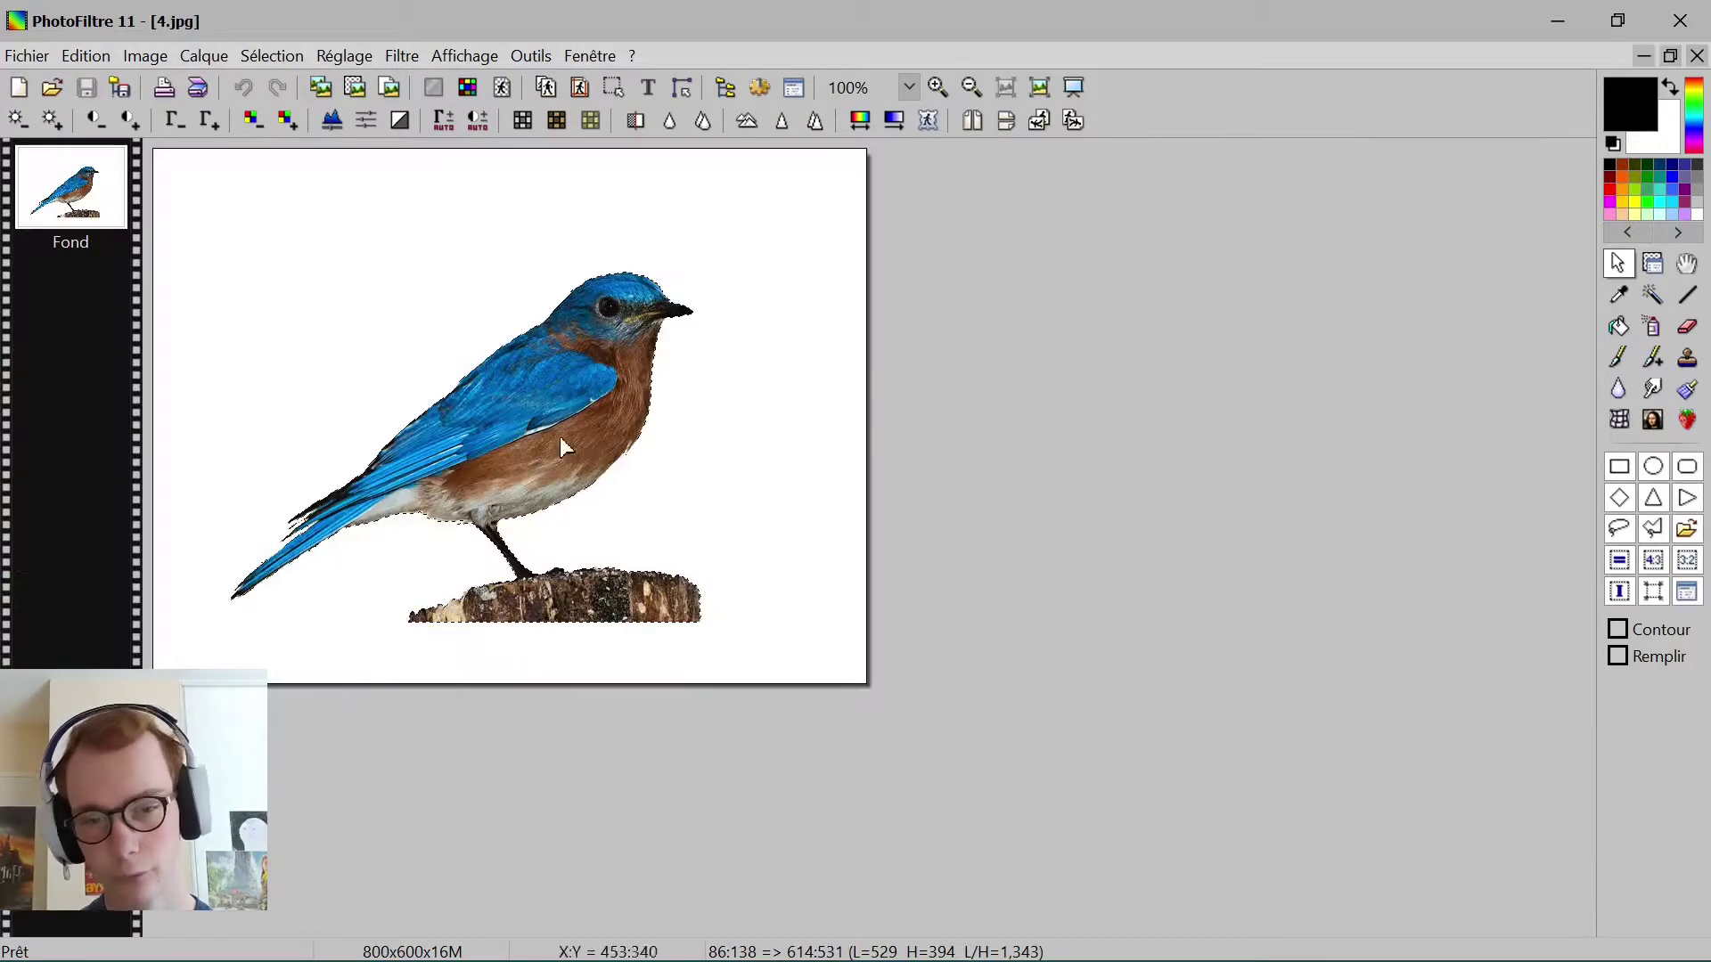
left_click(1565, 89)
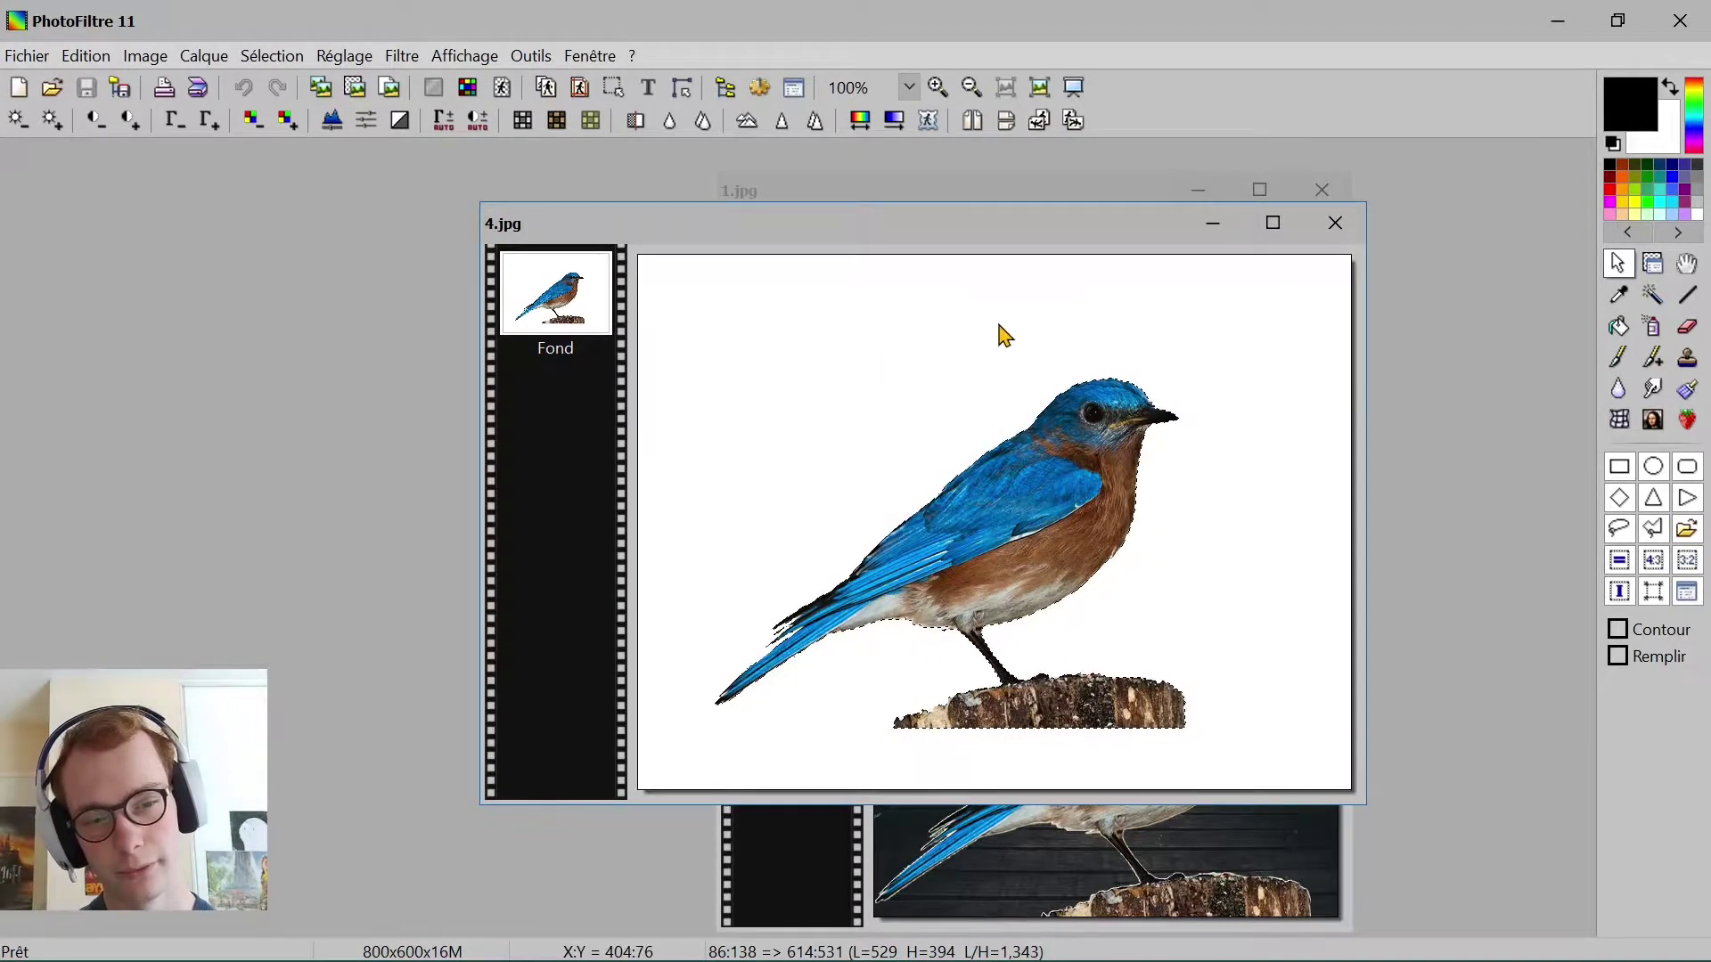
left_click(1329, 233)
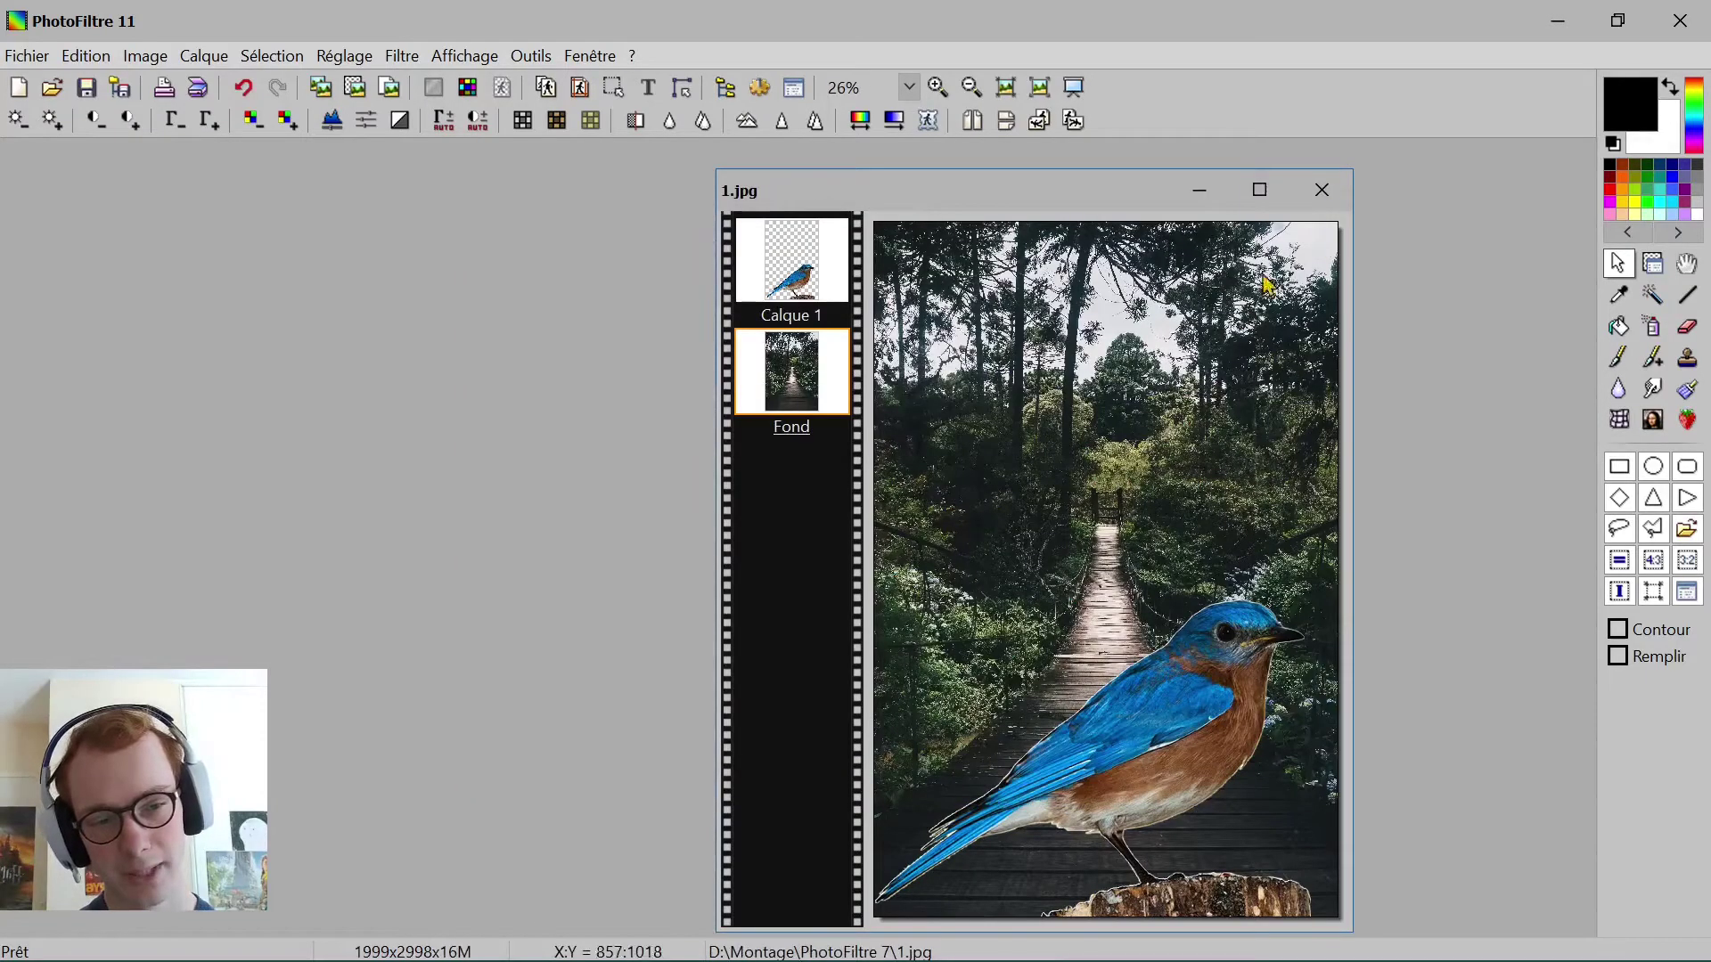
left_click(1323, 195)
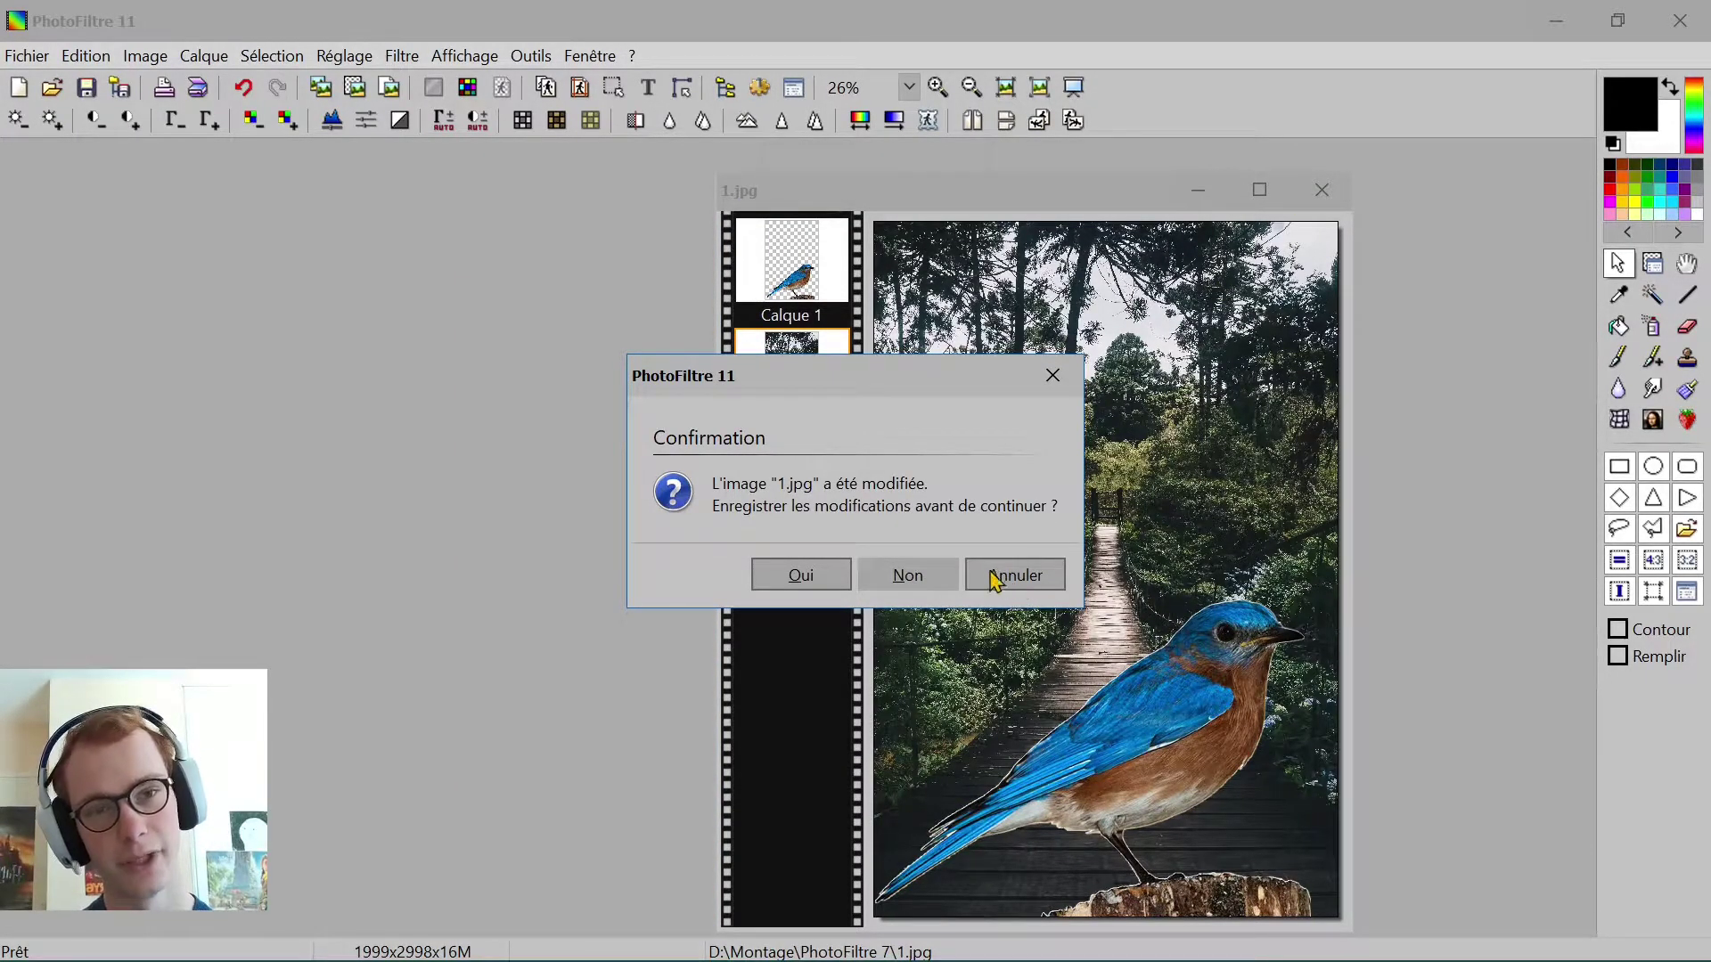
left_click(932, 584)
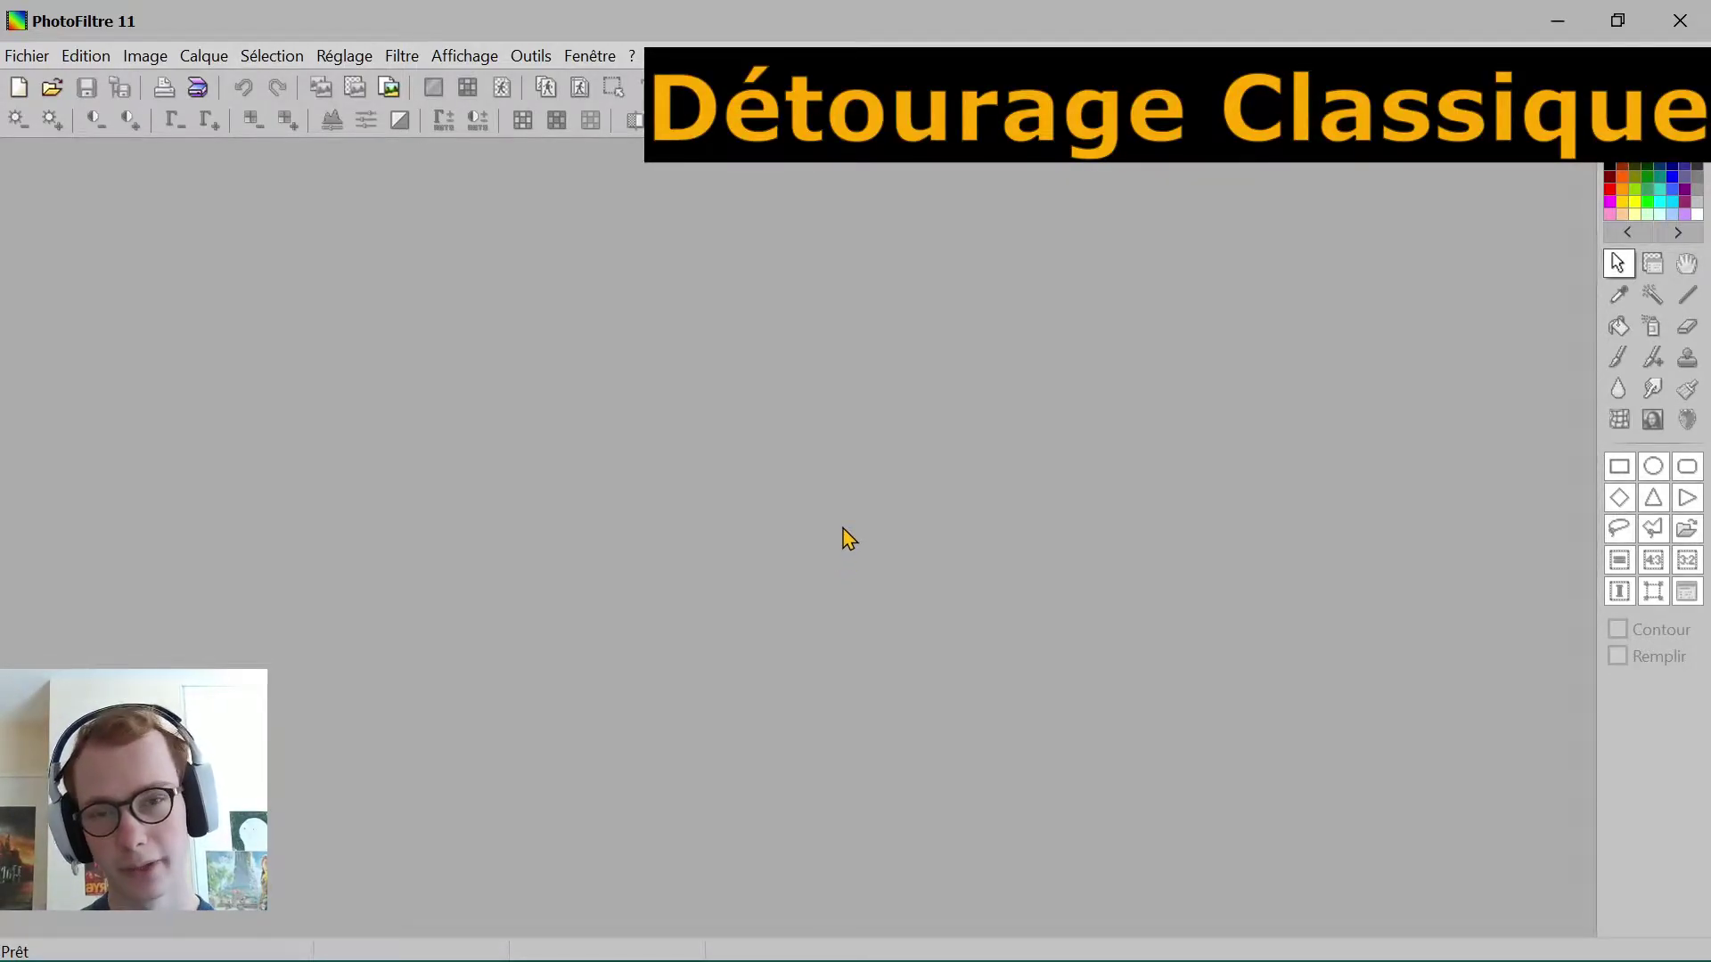
Step: Open the red car photo 5.jpg
right_click(815, 573)
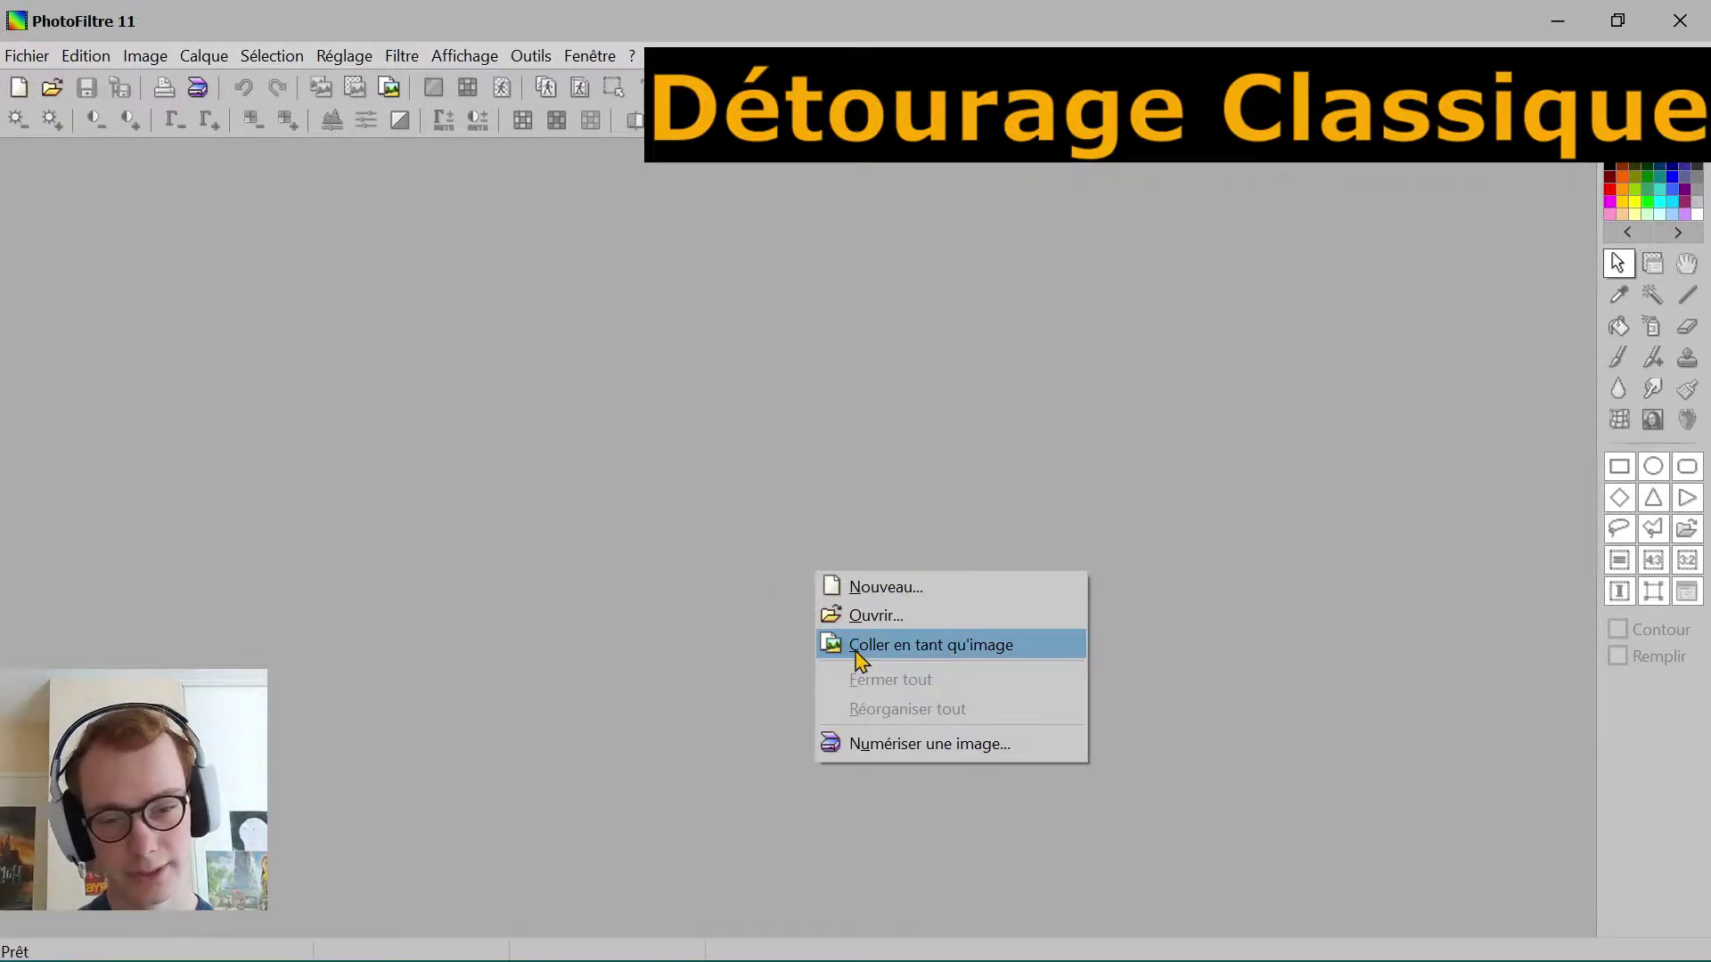
left_click(833, 615)
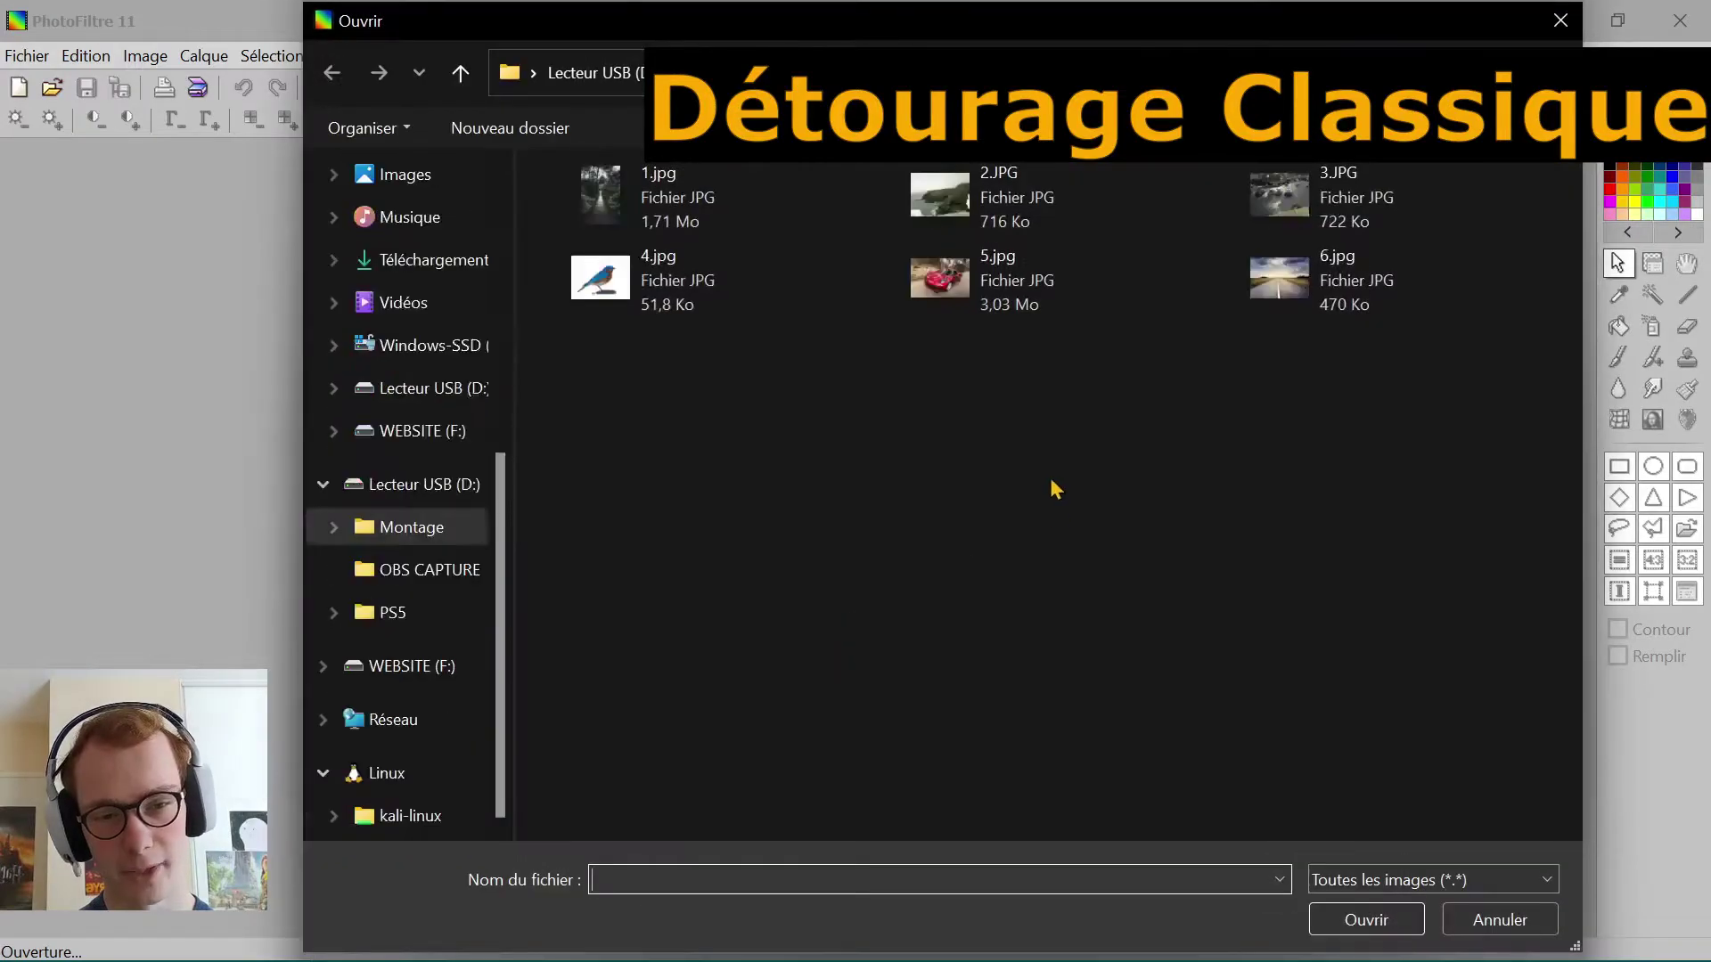
left_click(1012, 282)
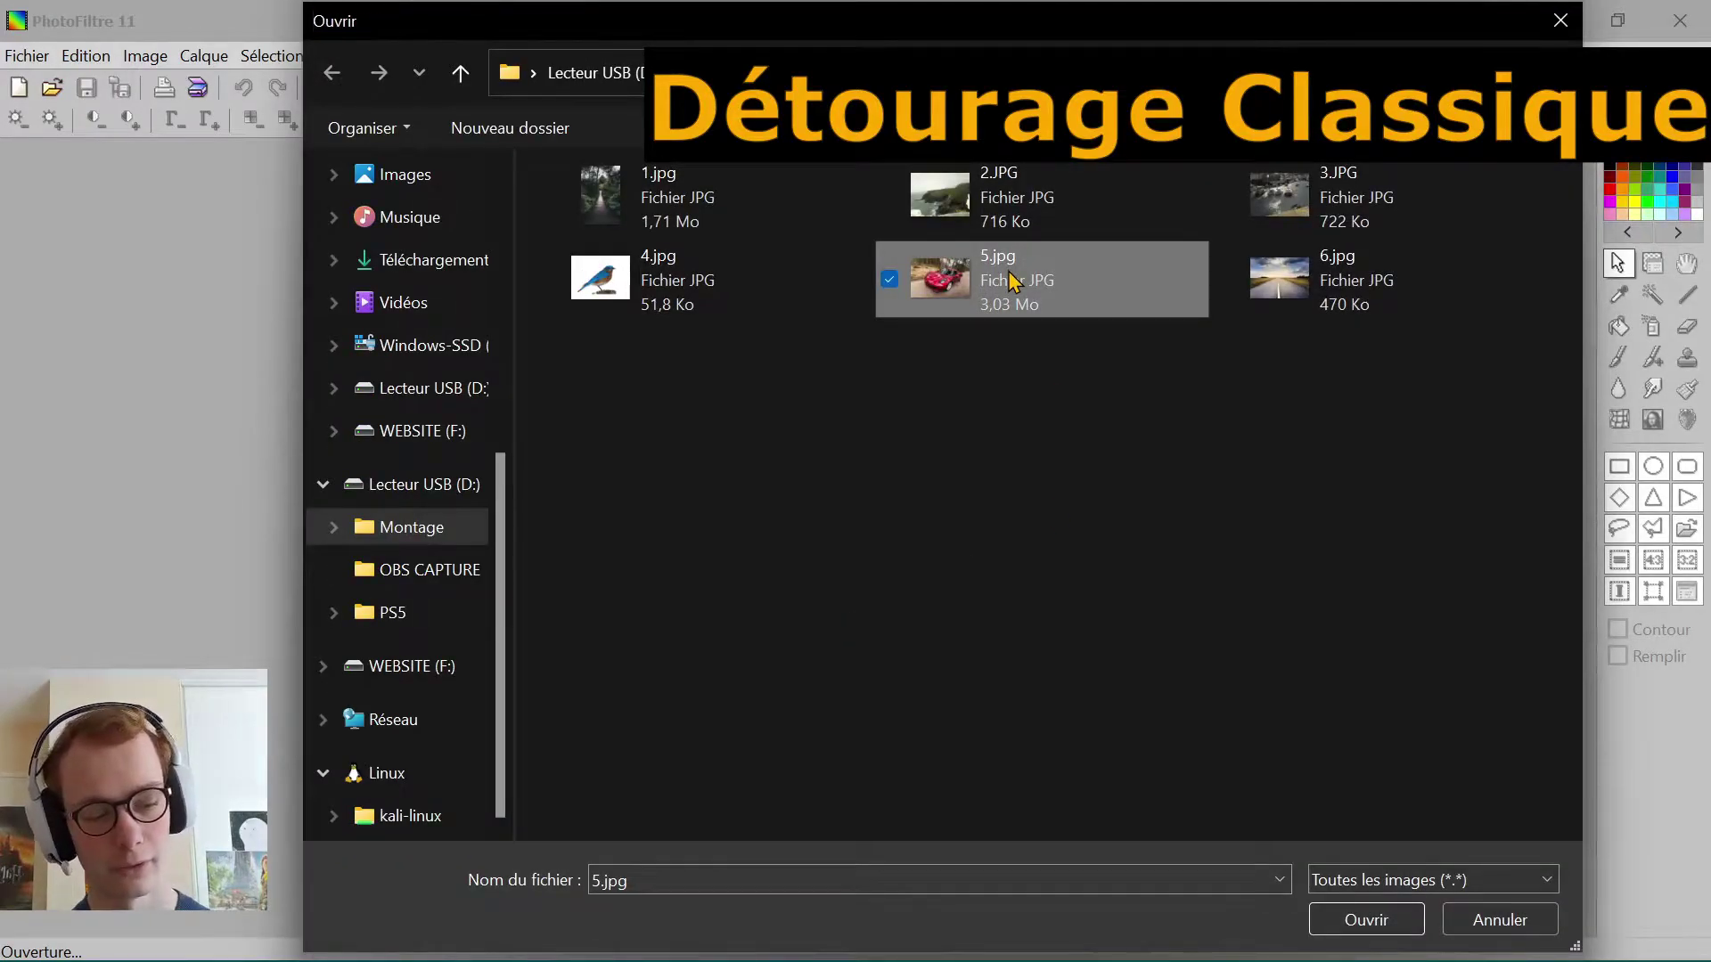
double_click(1013, 281)
Step: Open the road photo 6.jpg and arrange both image windows with the car photo in front and the road behind it
right_click(1318, 604)
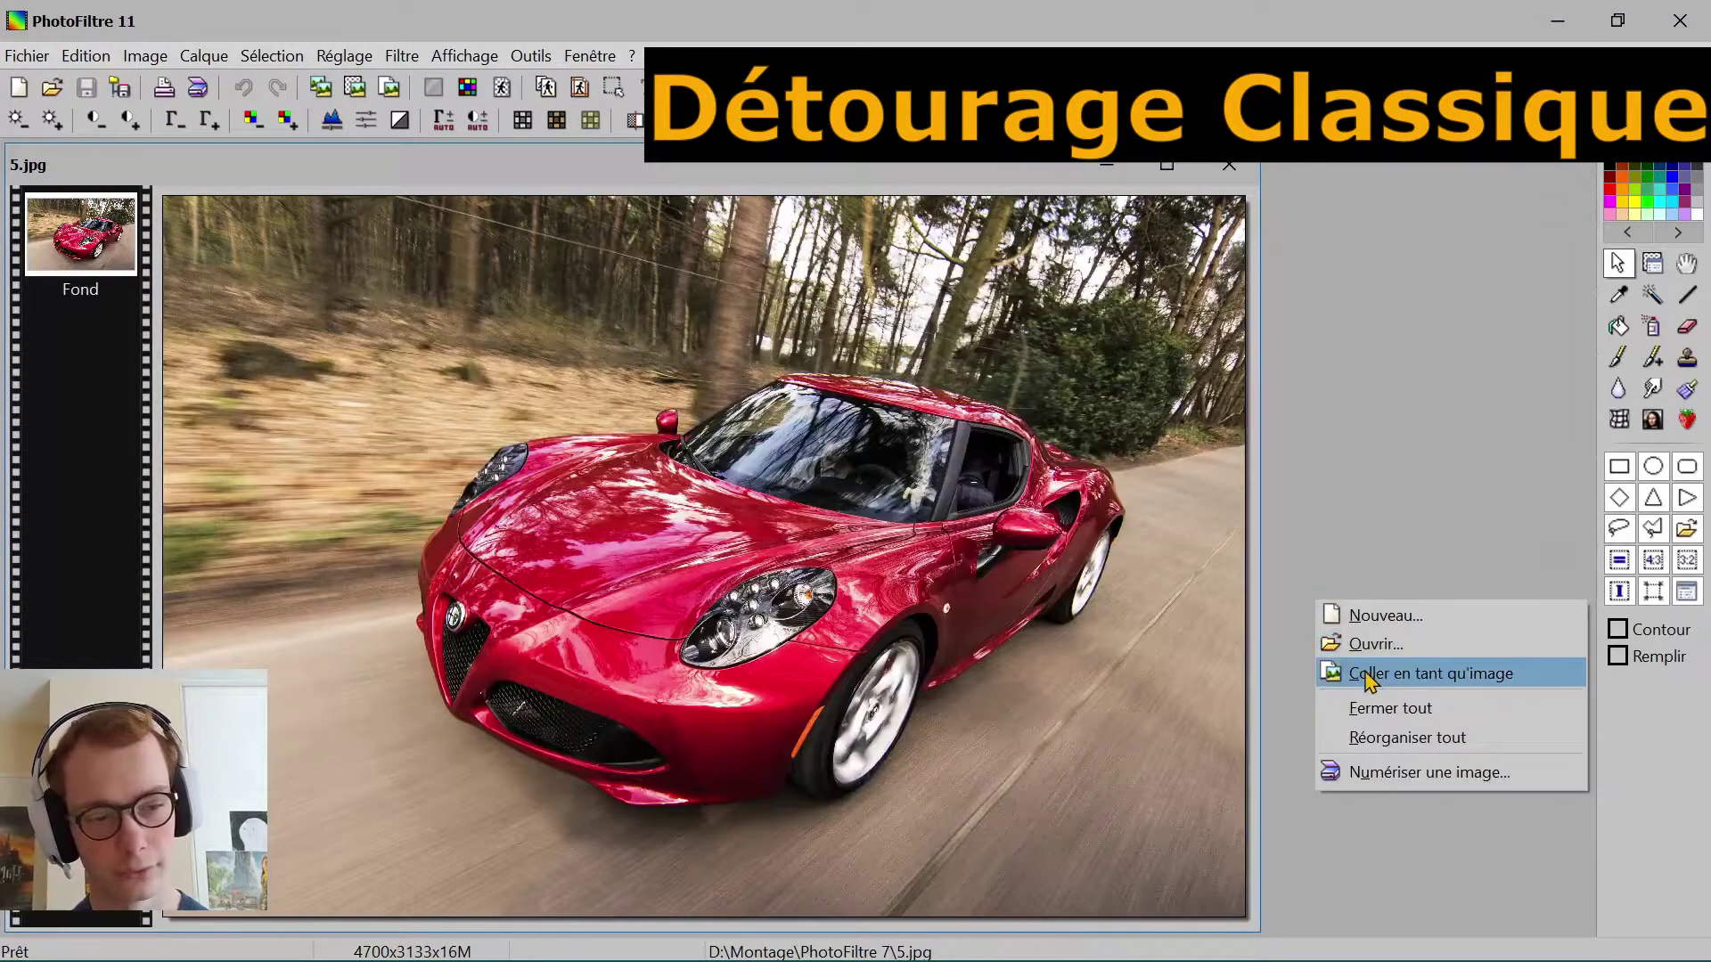
left_click(1373, 643)
double_click(1340, 303)
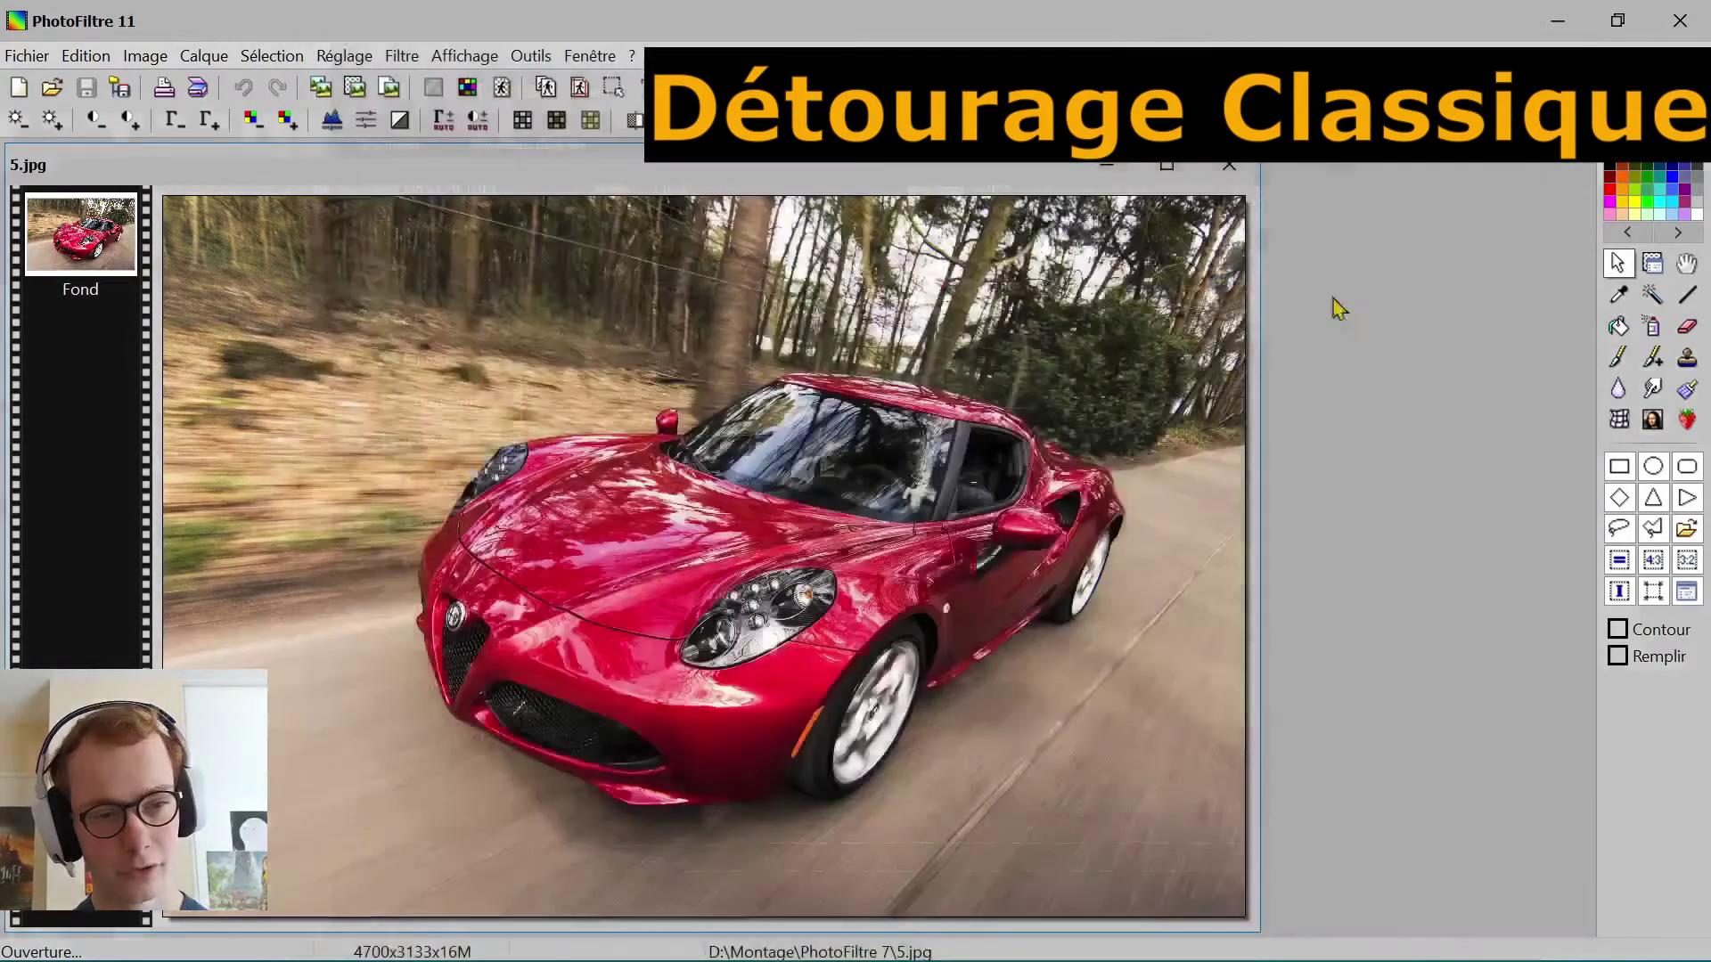
left_click_drag(782, 214, 1079, 233)
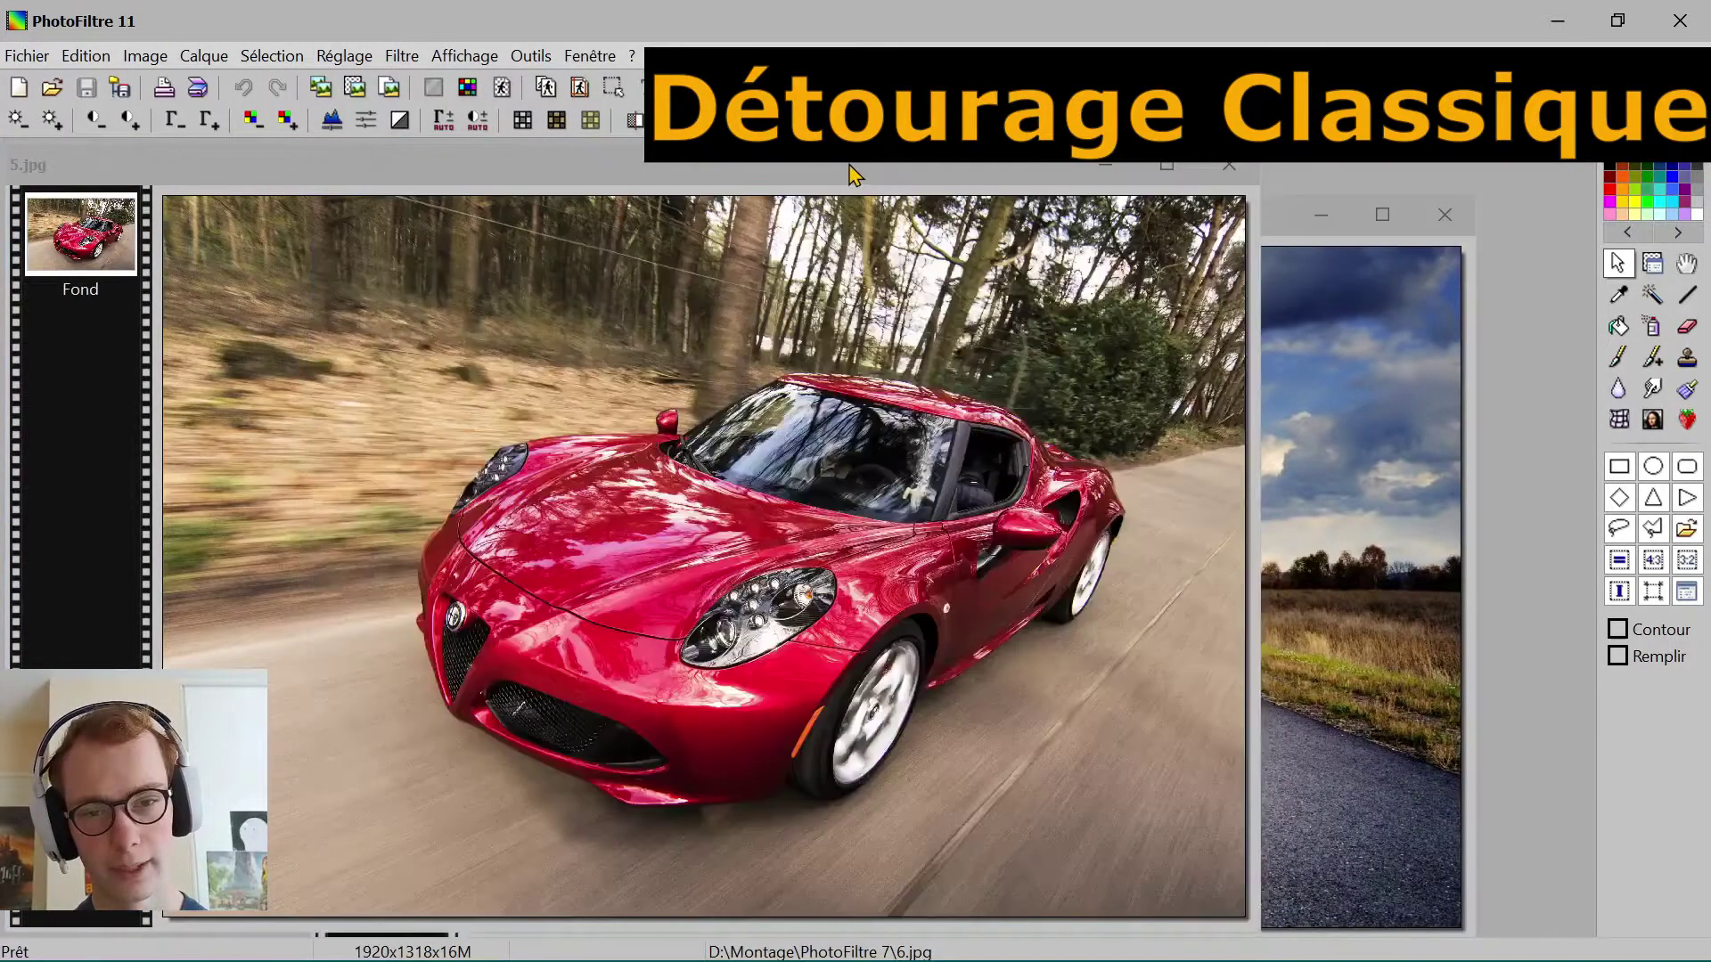
left_click_drag(1282, 216, 1522, 175)
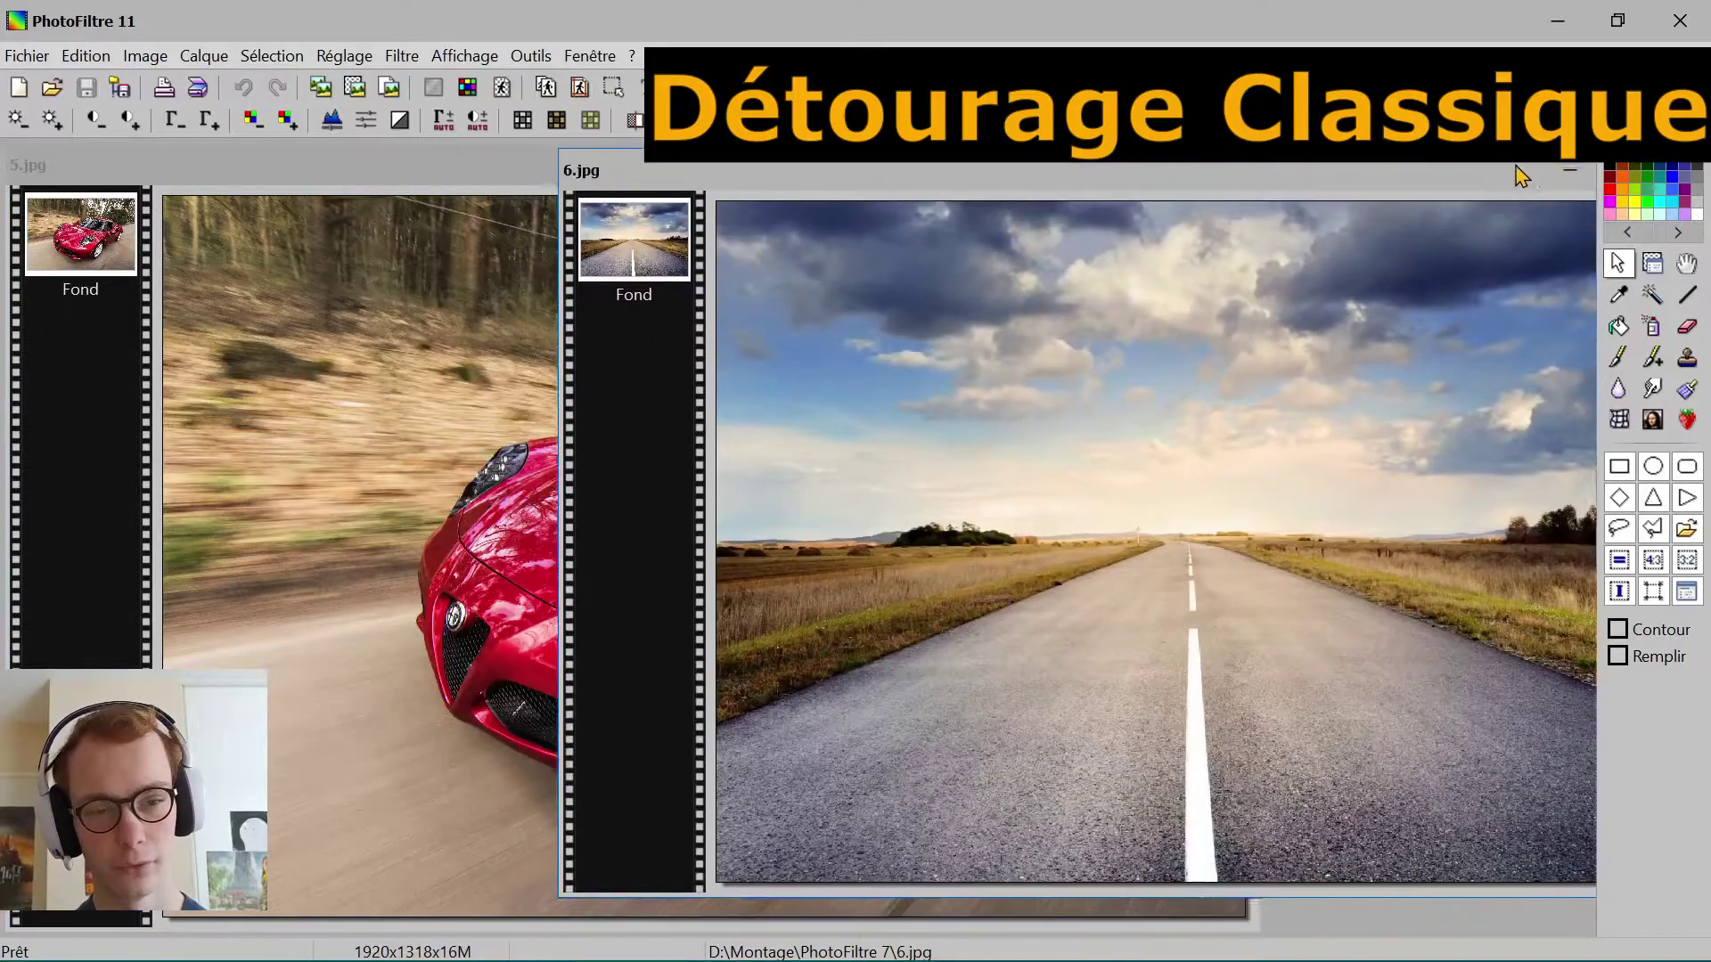
left_click_drag(344, 172, 583, 152)
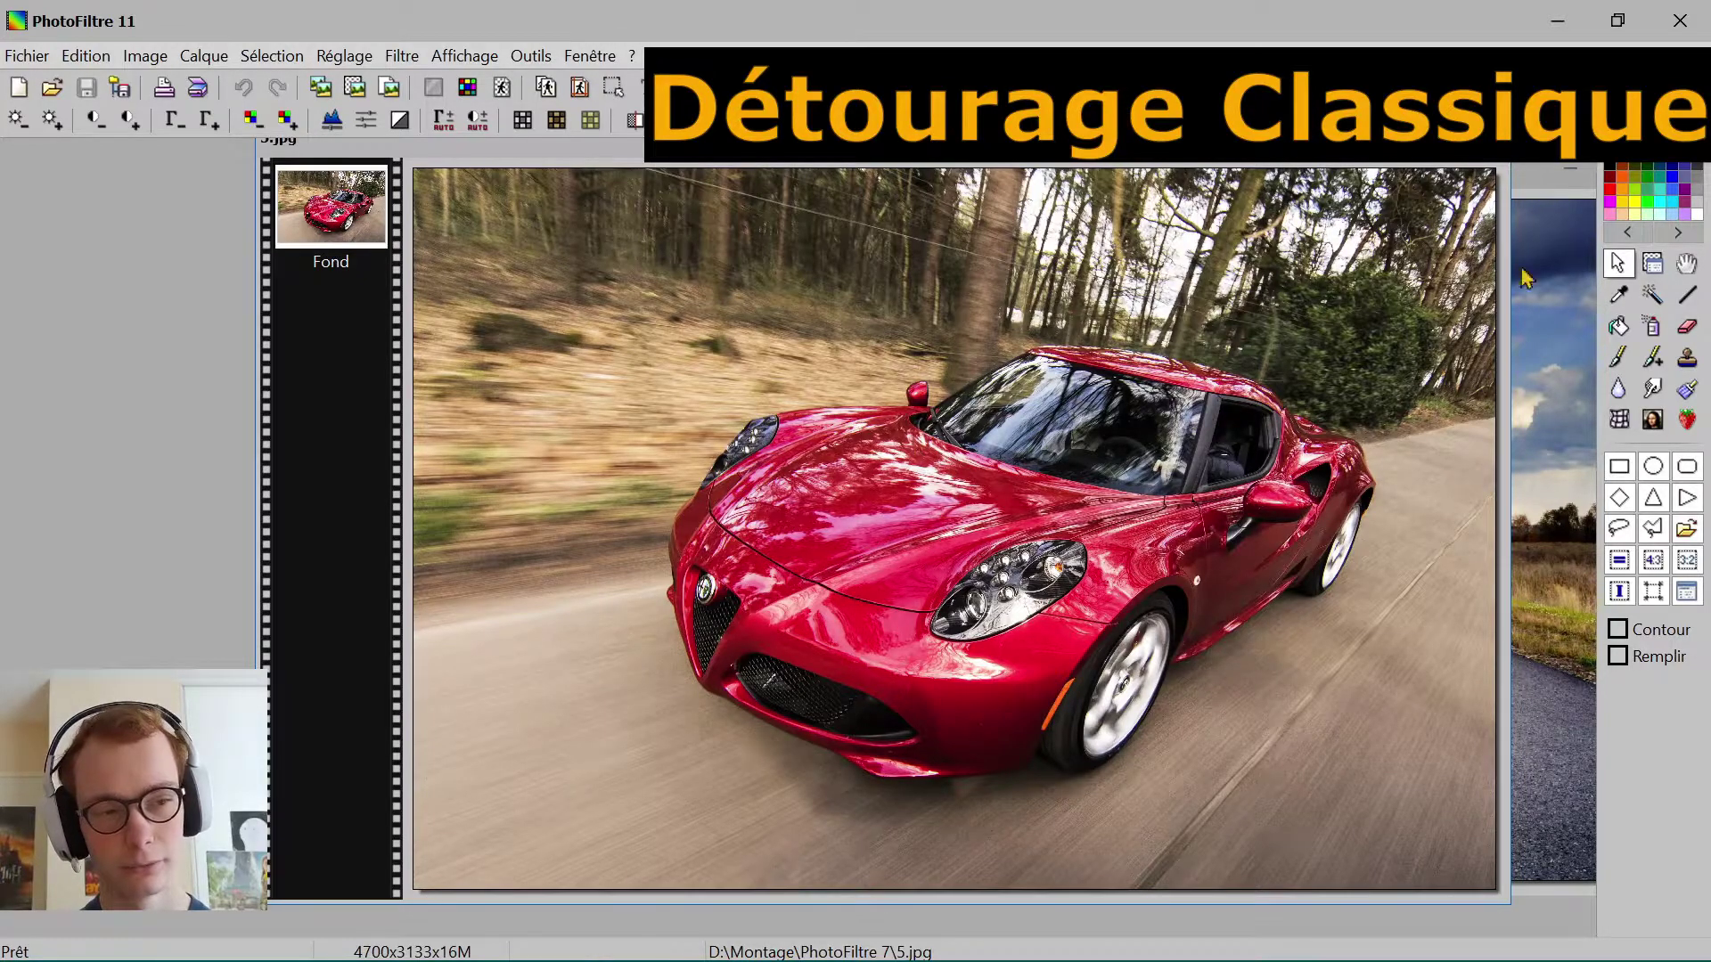
Step: Try to select the background around the car with the magic wand at tolerance 30, and clear the selection
left_click(1652, 294)
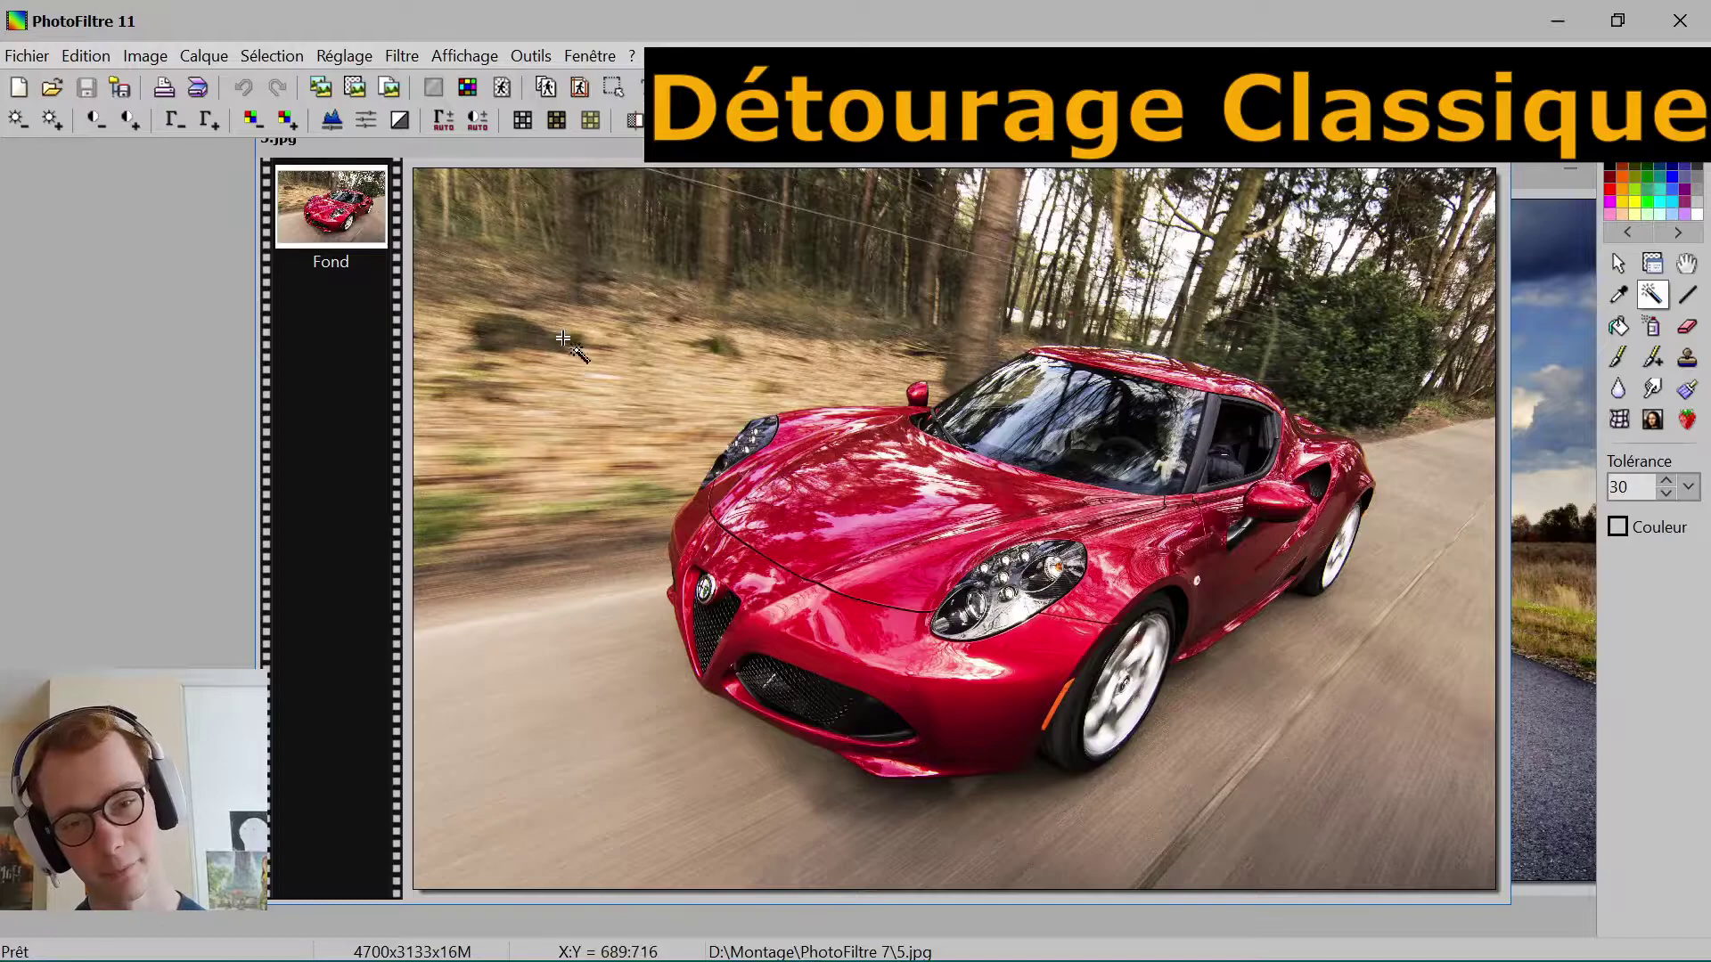
left_click(654, 365)
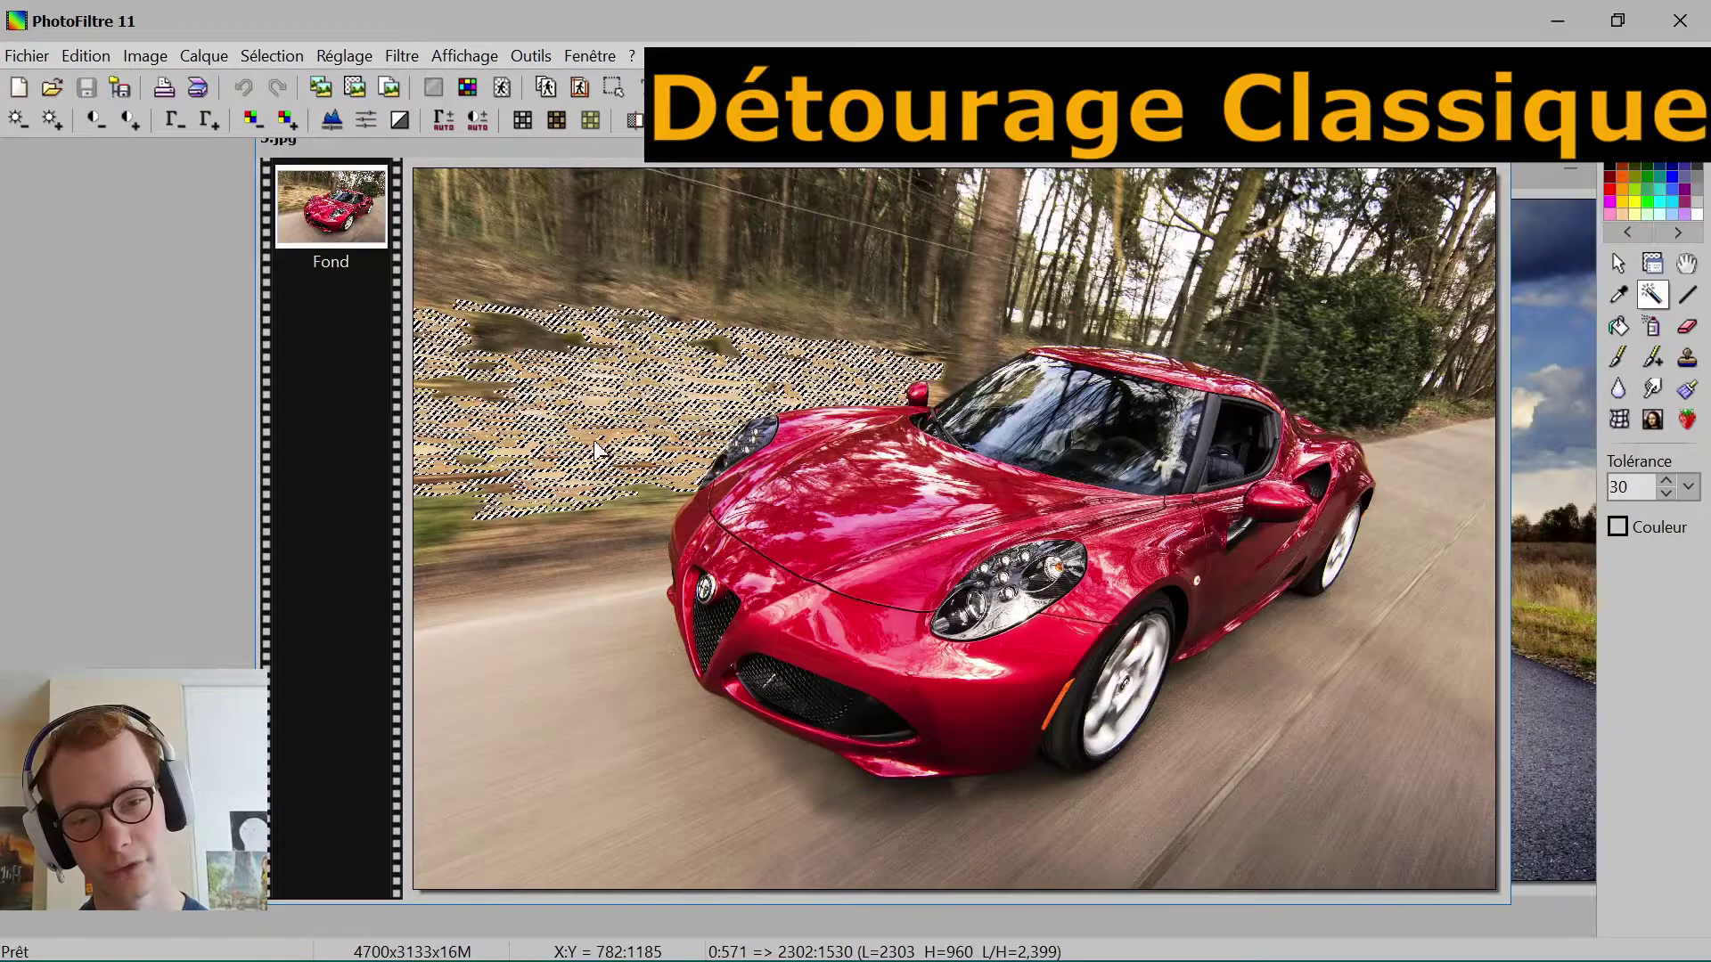
left_click(599, 684)
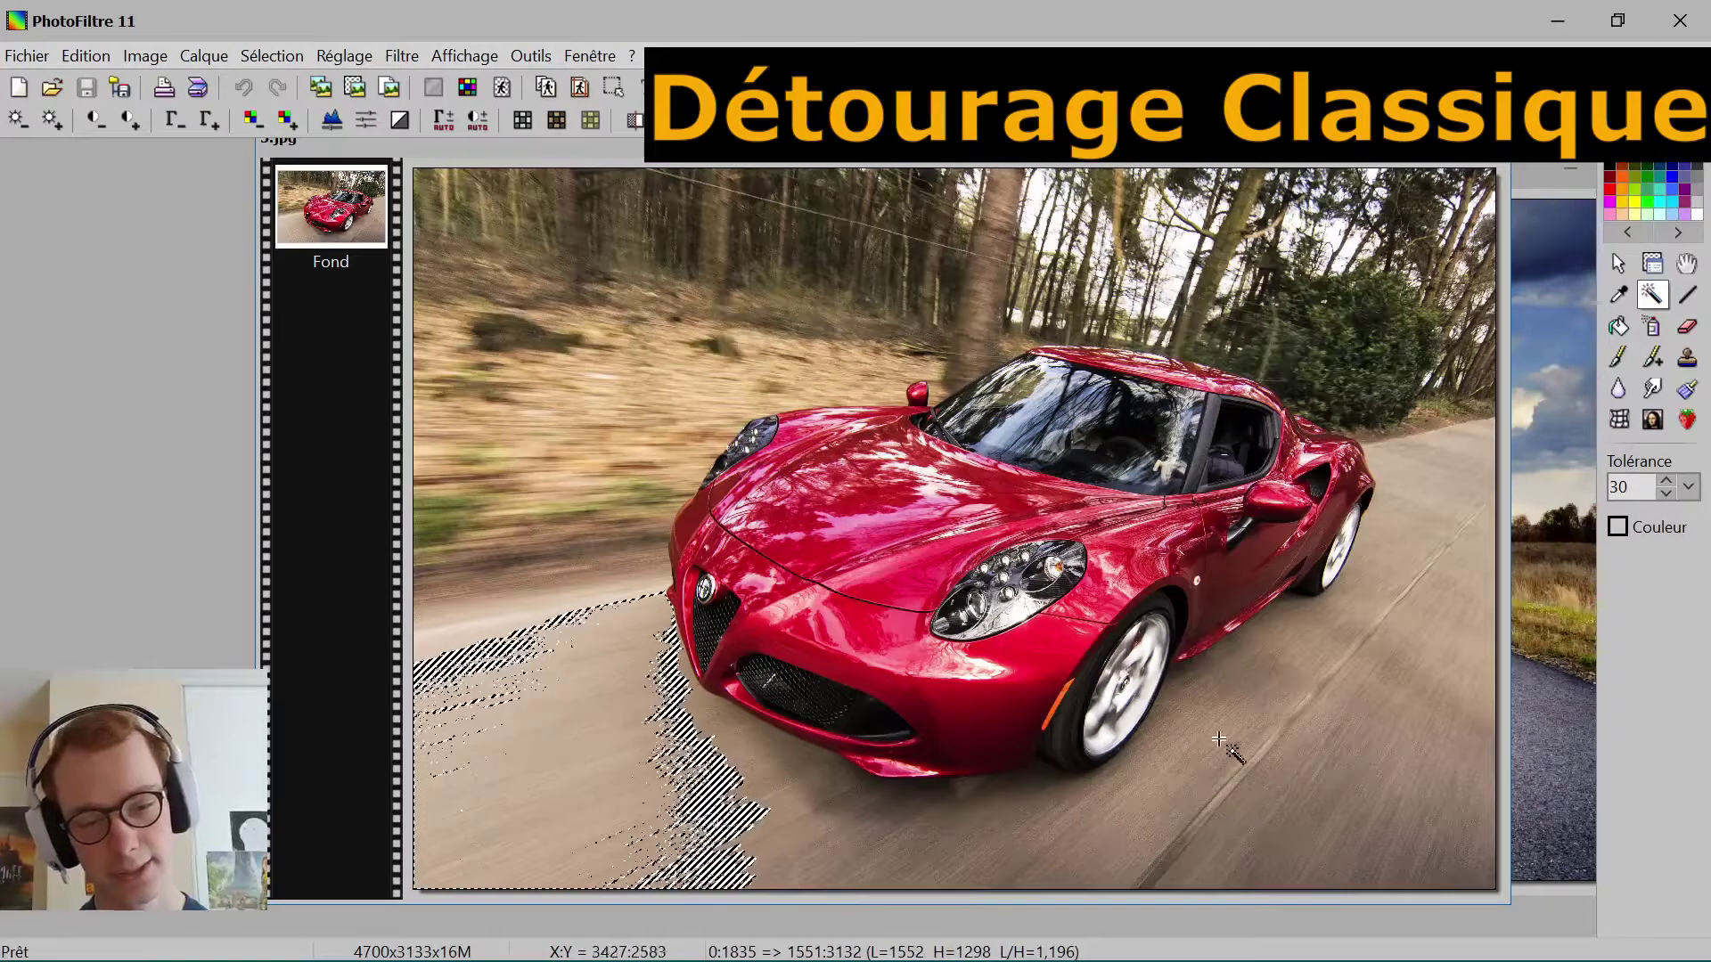
left_click(1213, 699)
left_click(1430, 563)
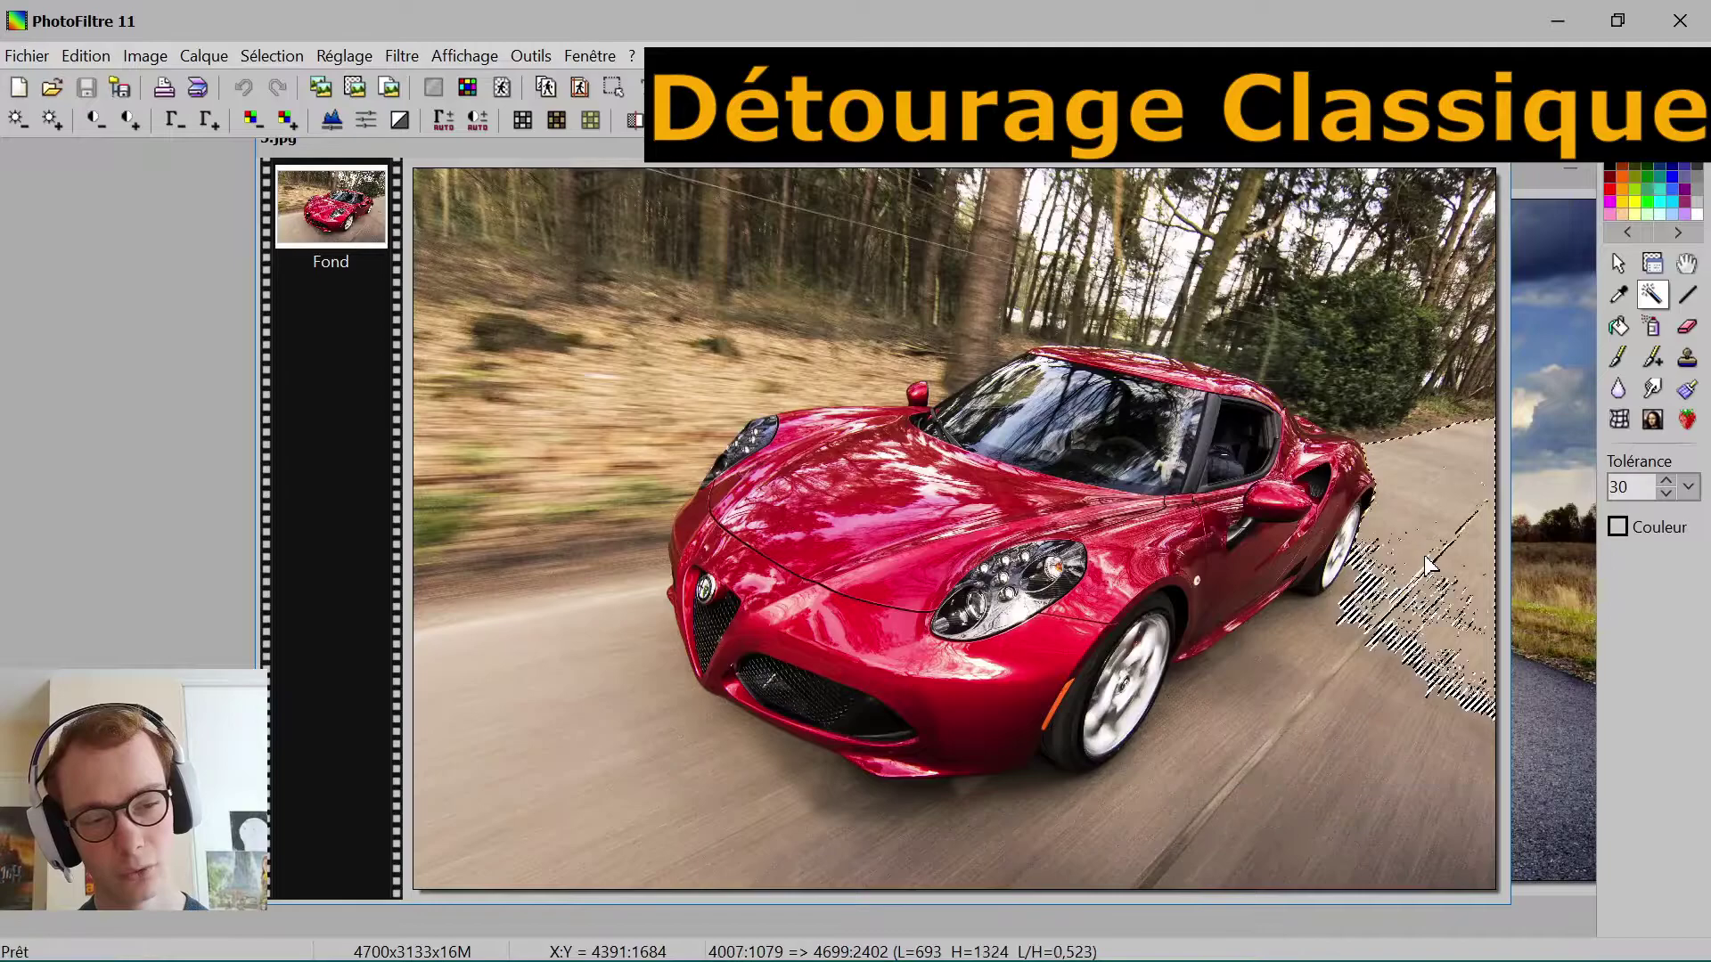
left_click(1354, 379)
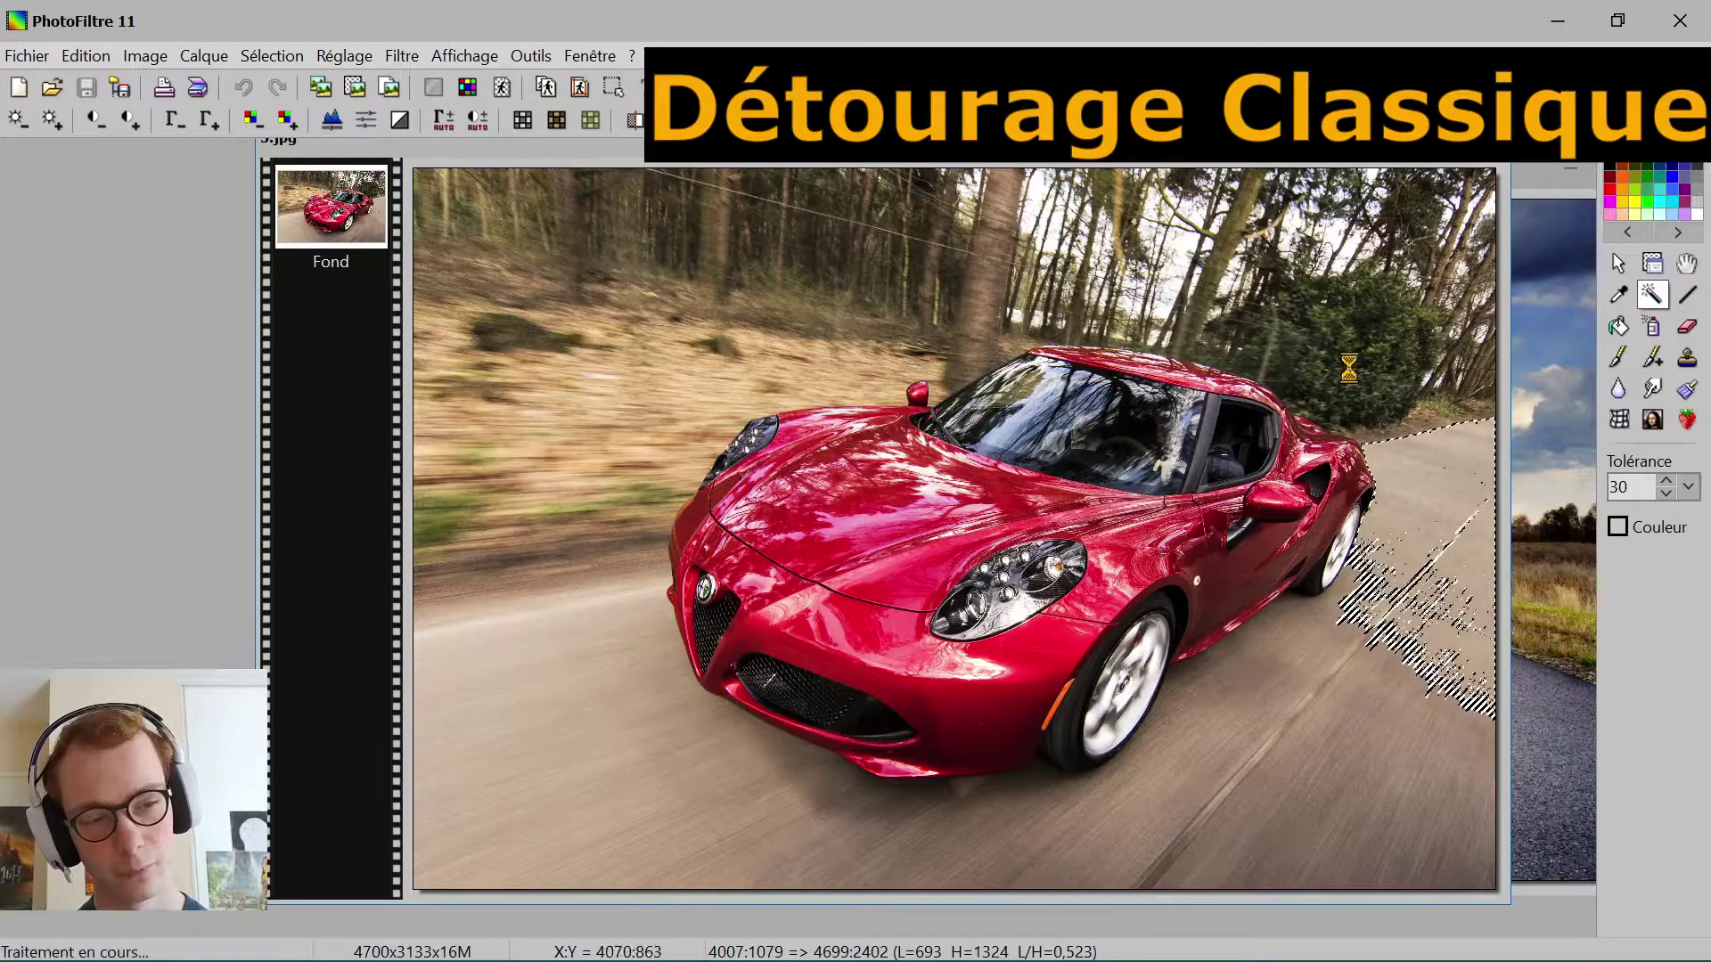
left_click(1169, 299)
left_click(991, 316)
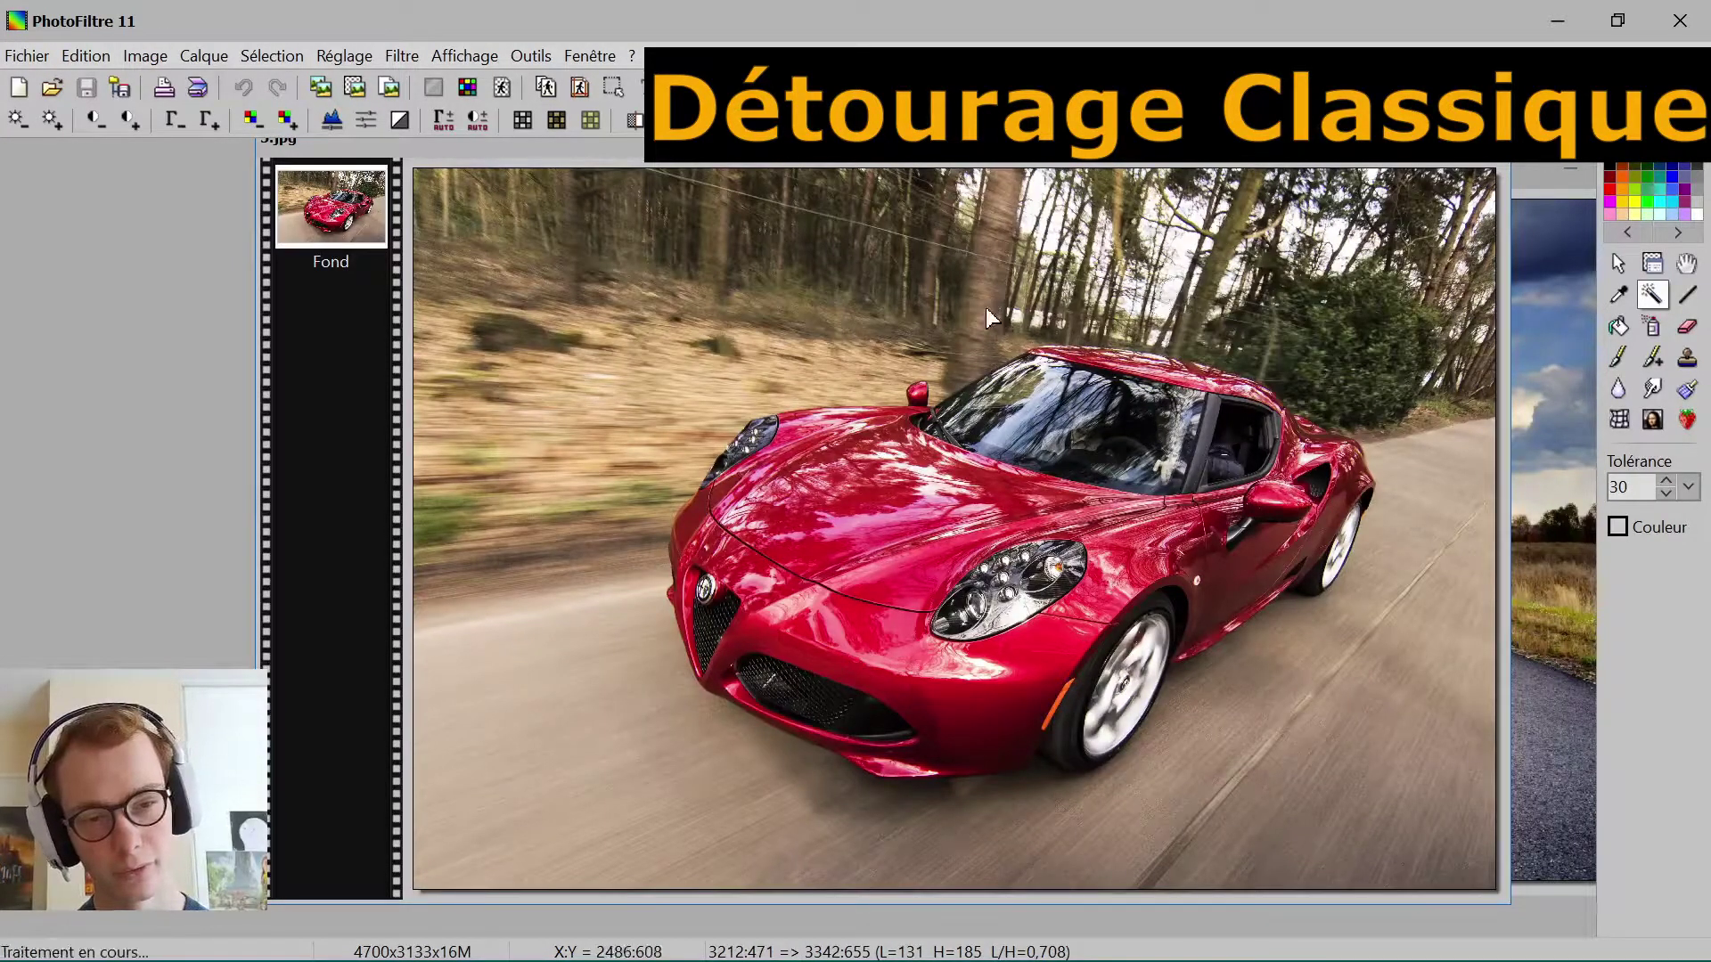
left_click(620, 460)
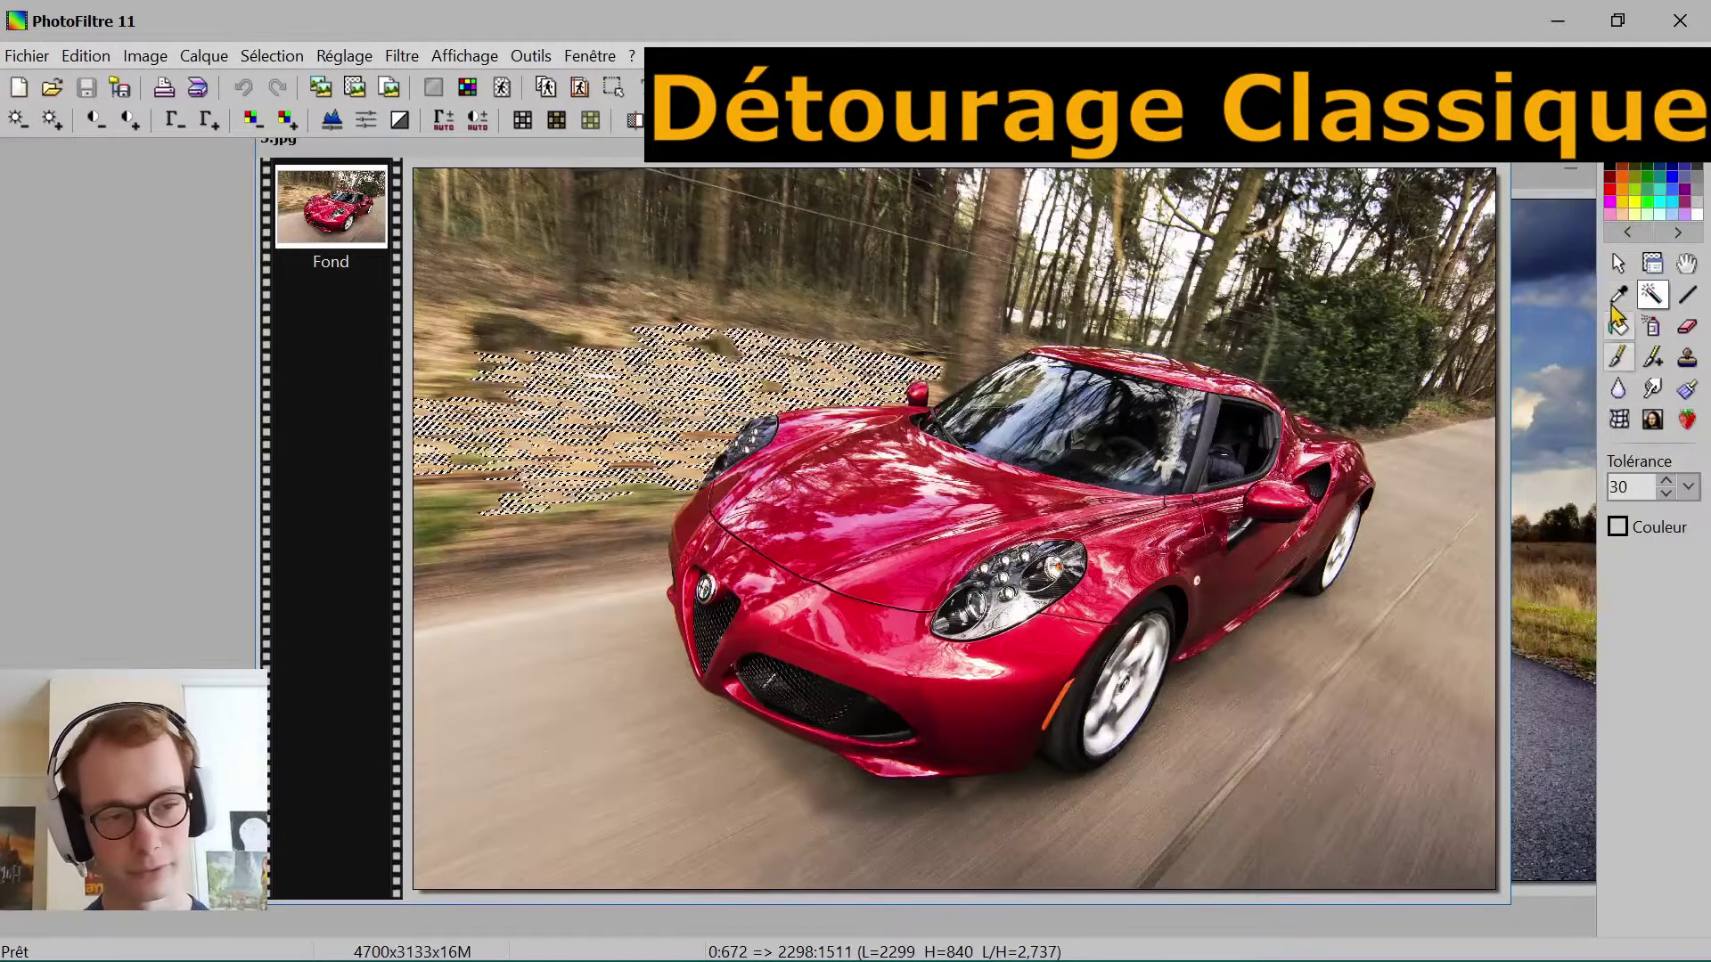
left_click(1617, 264)
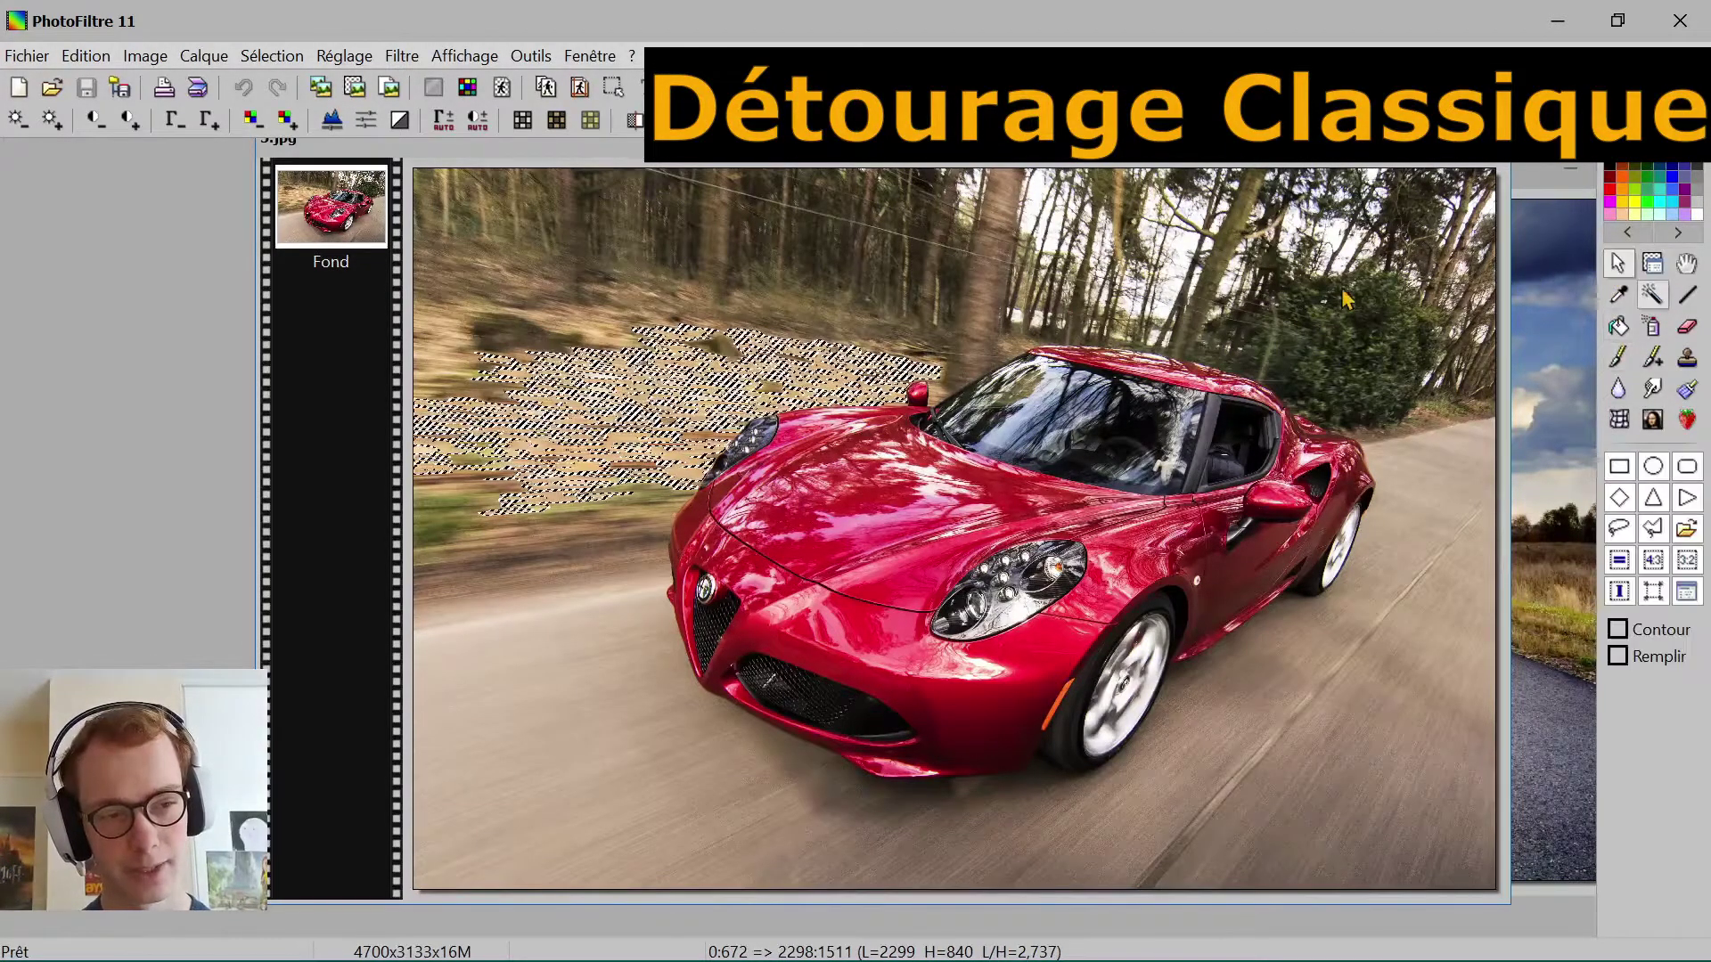
left_click(541, 478)
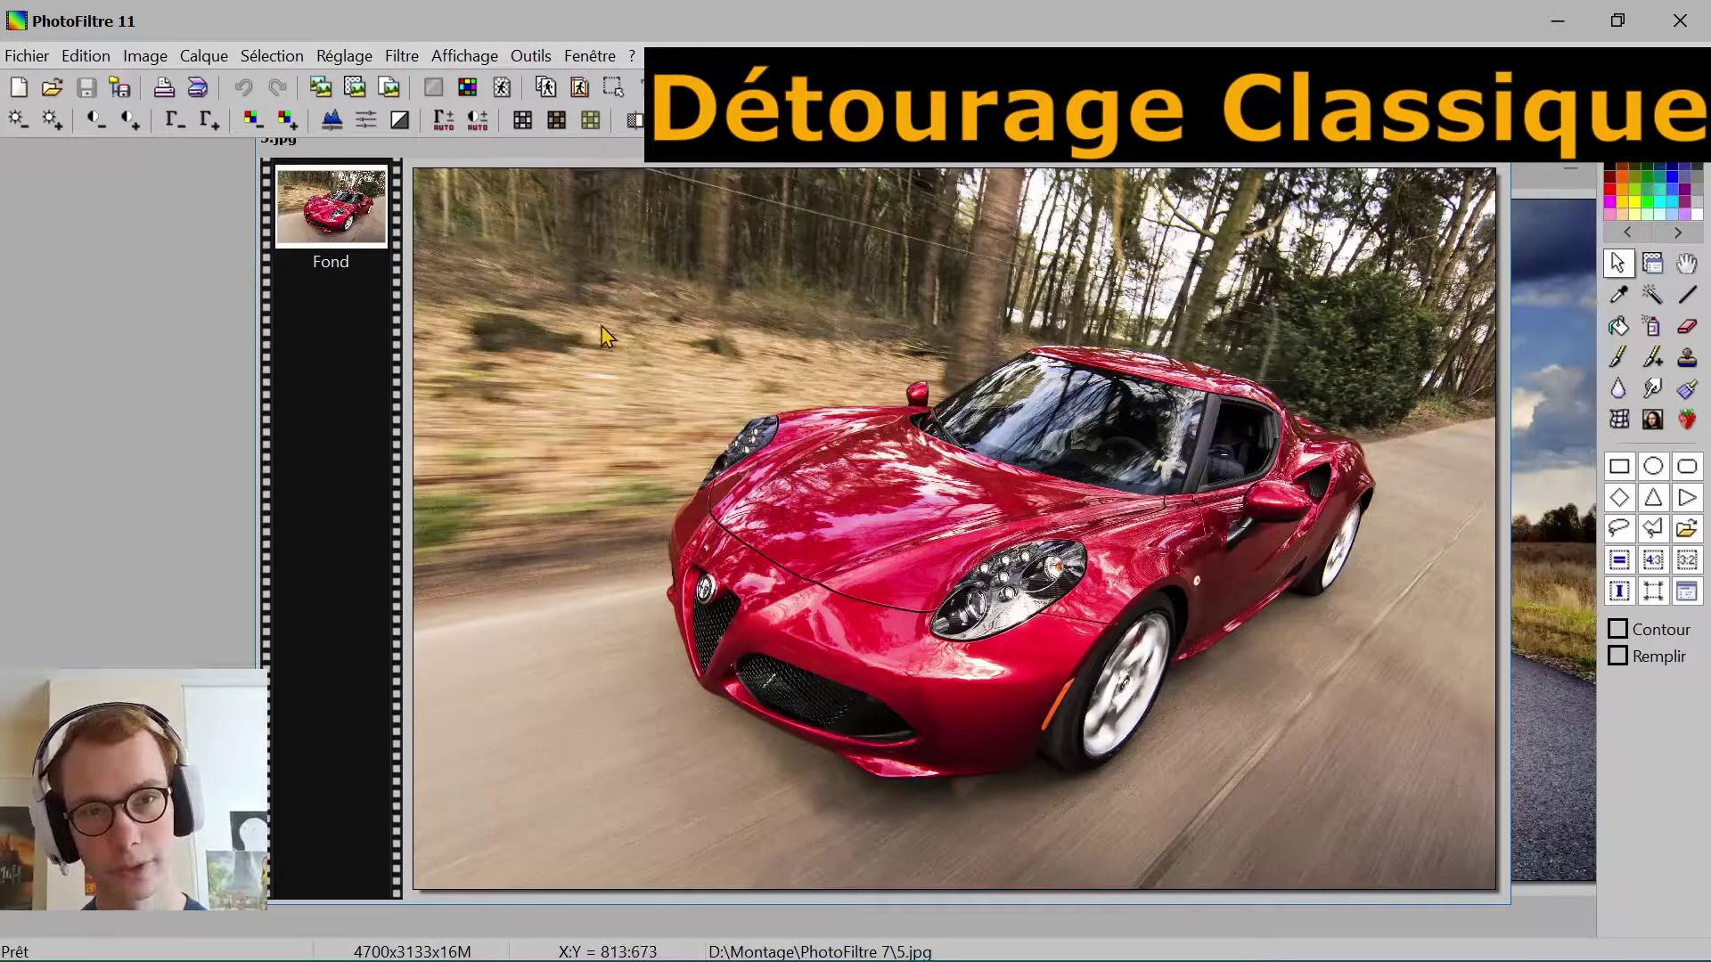
Step: Draw a rectangular selection of about 3400 x 2123 pixels around the whole car, and clear it
left_click_drag(595, 314, 1417, 795)
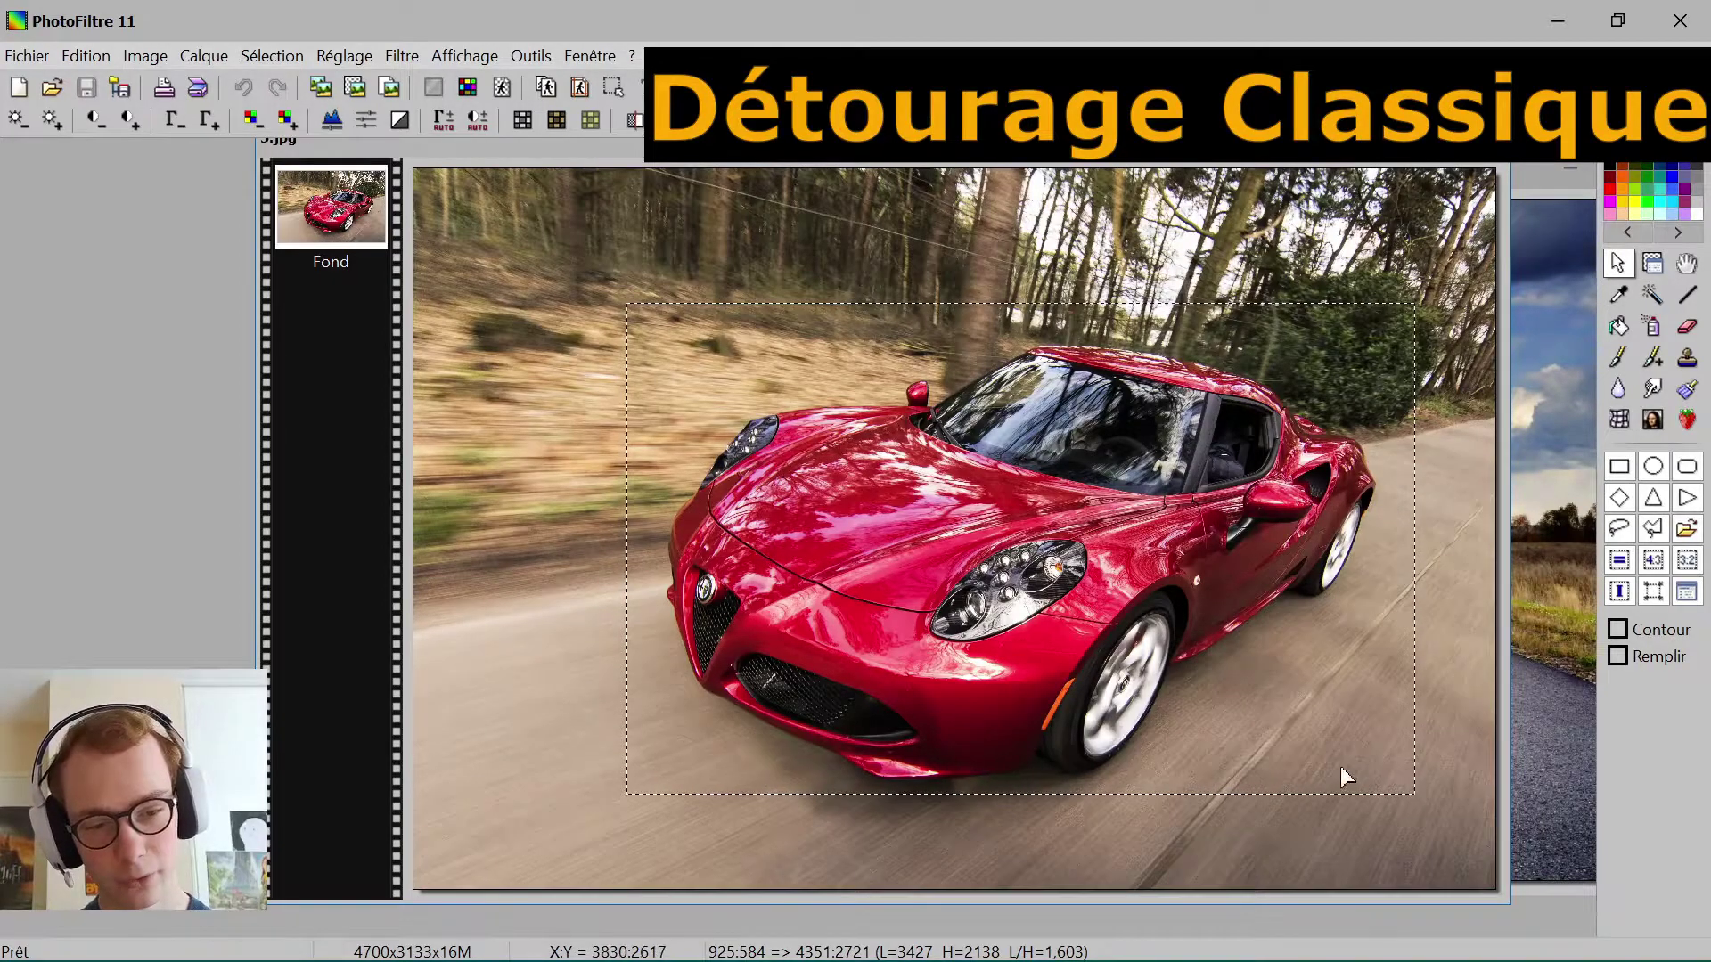
mouse_move(1411, 792)
left_mouse_down()
mouse_move(1398, 784)
mouse_move(1409, 792)
left_mouse_up()
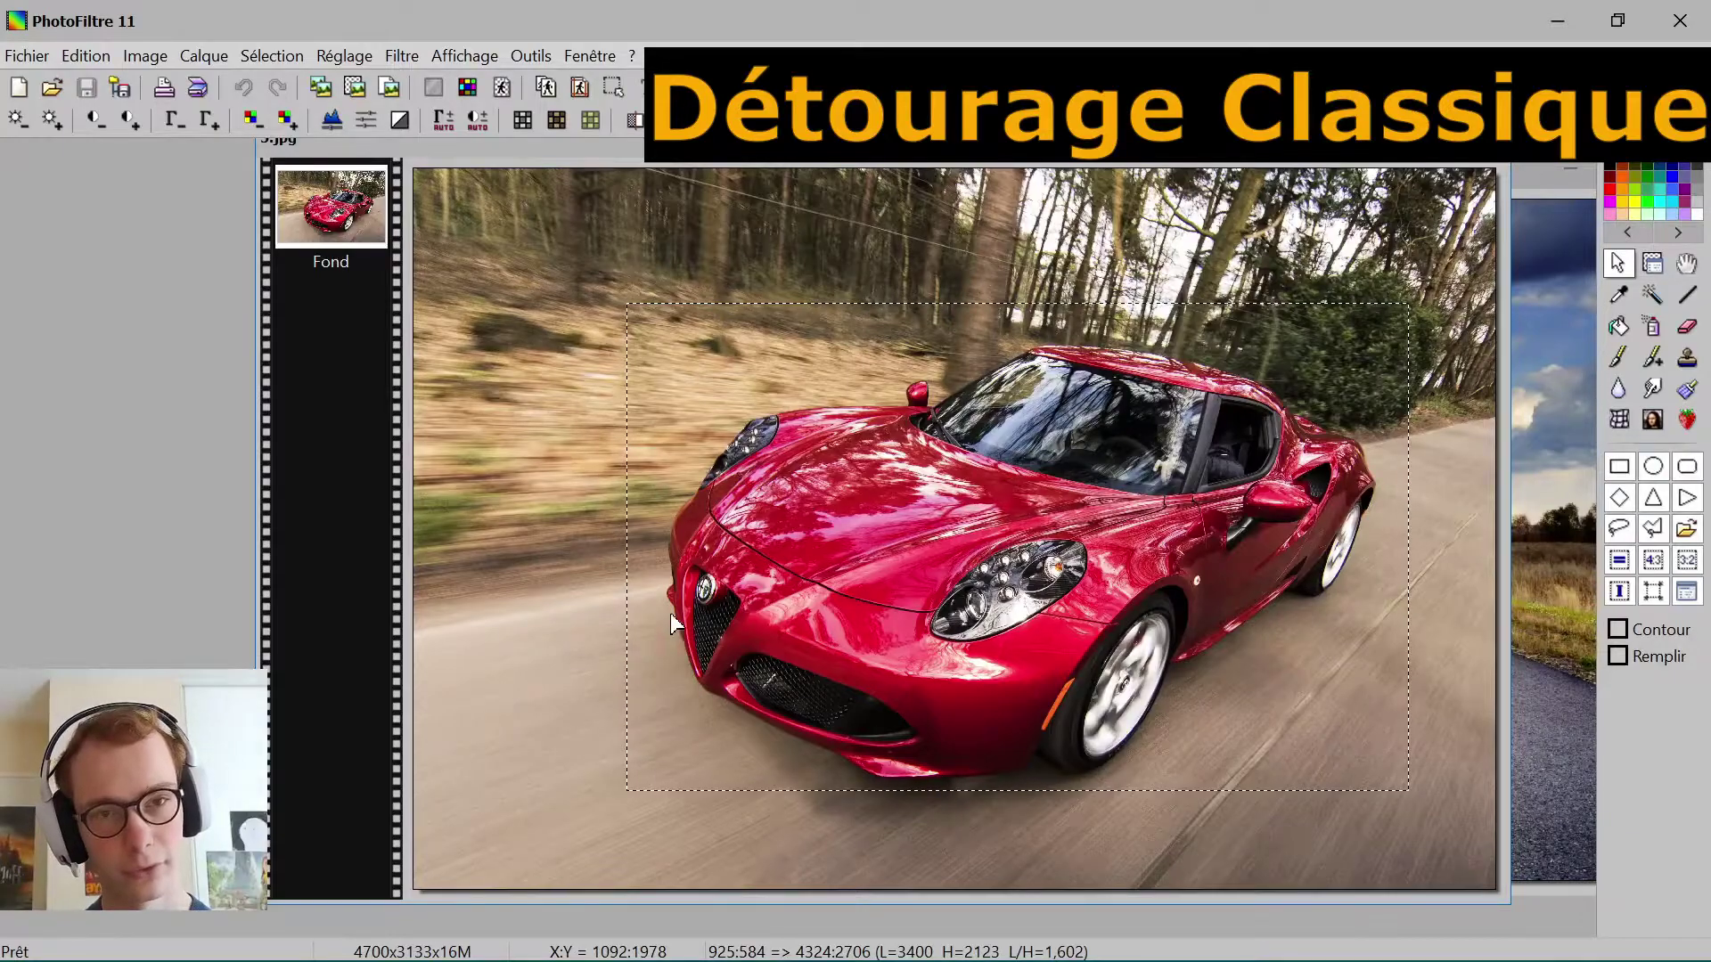
left_click(1095, 487)
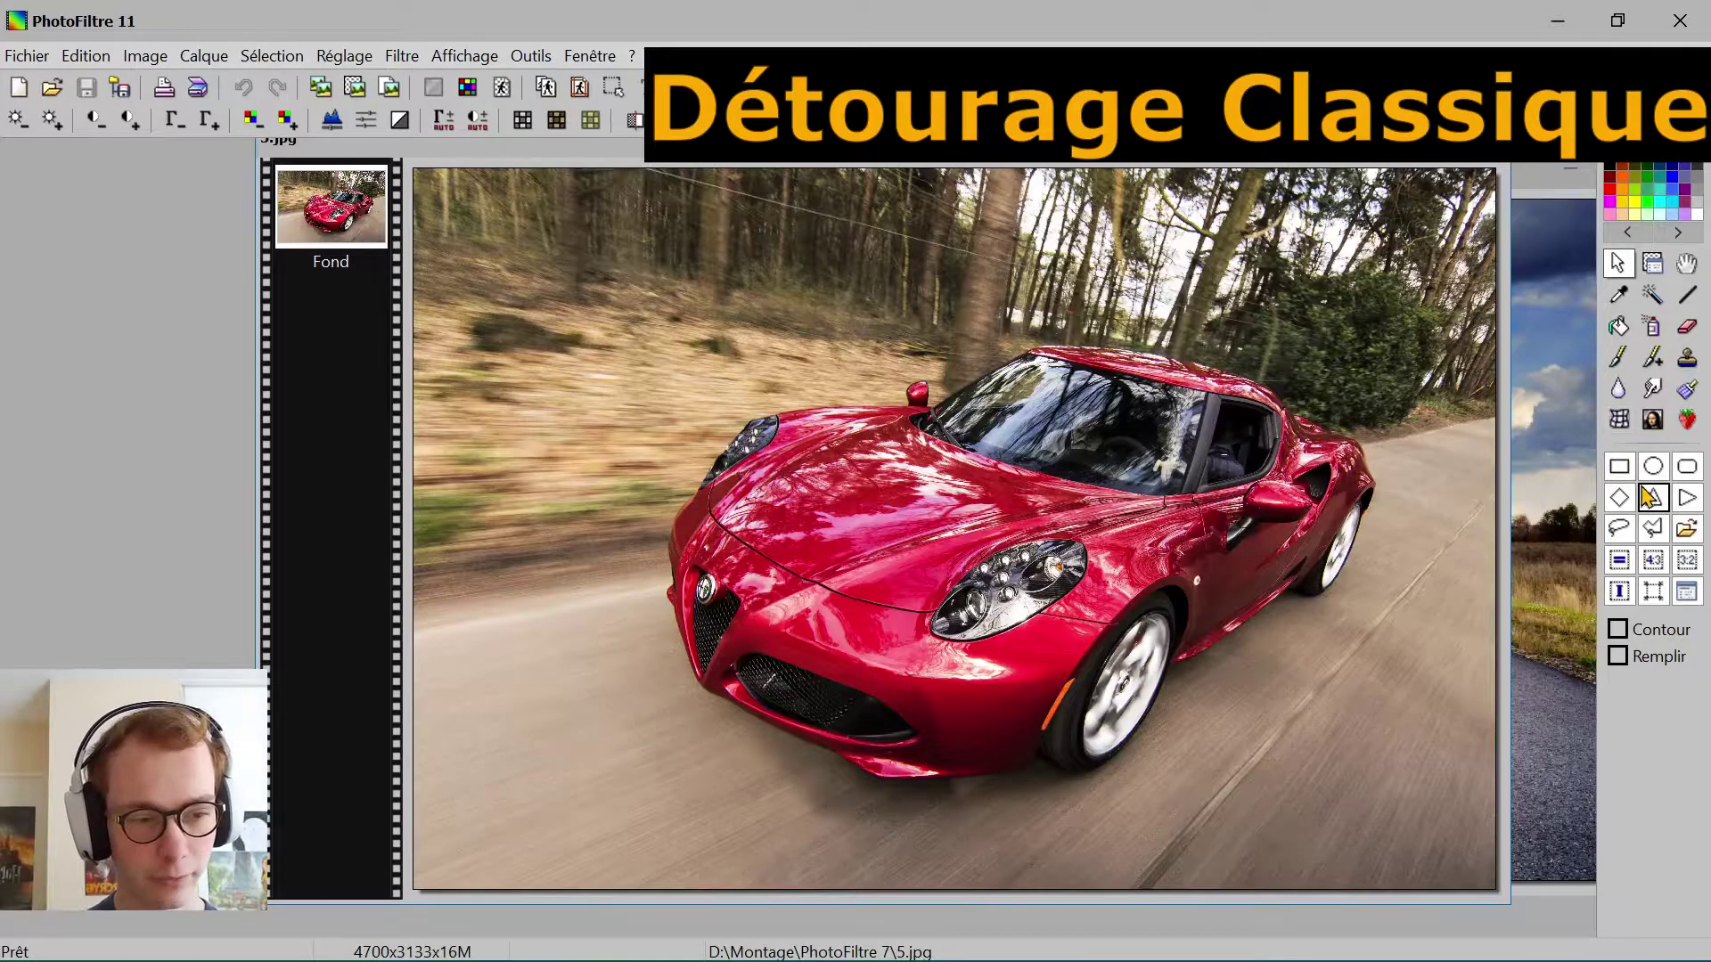
Step: Activate the Selection tool with the polygon shape
left_click(1656, 532)
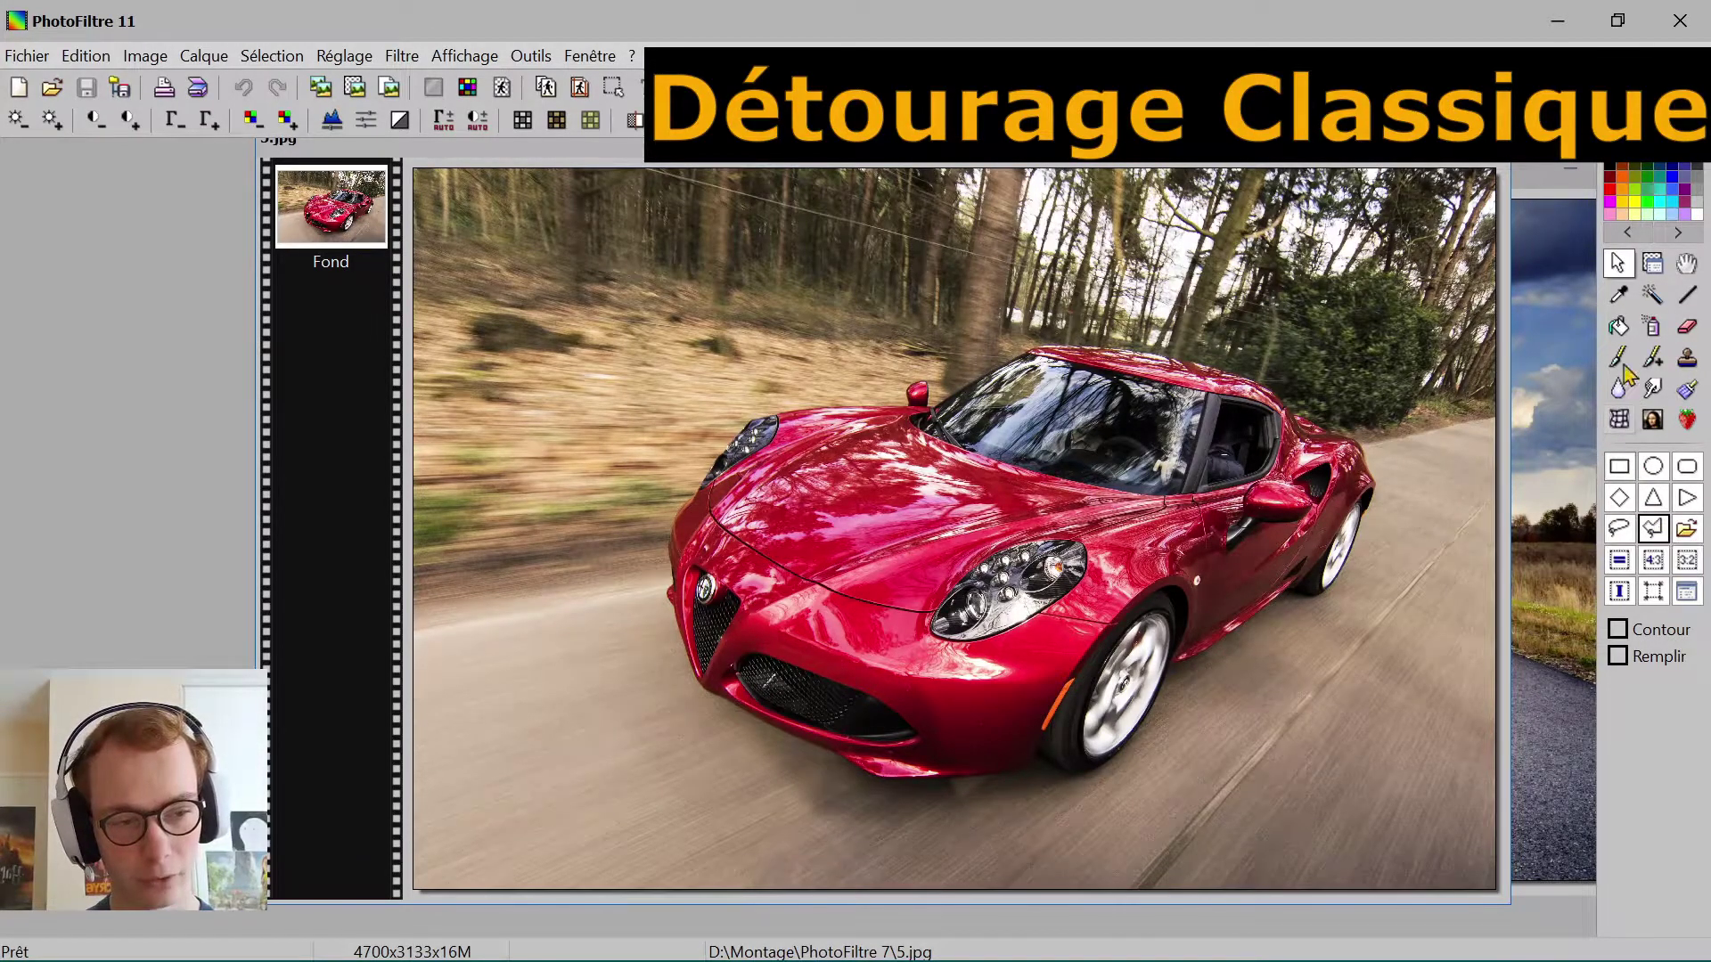
left_click(1620, 264)
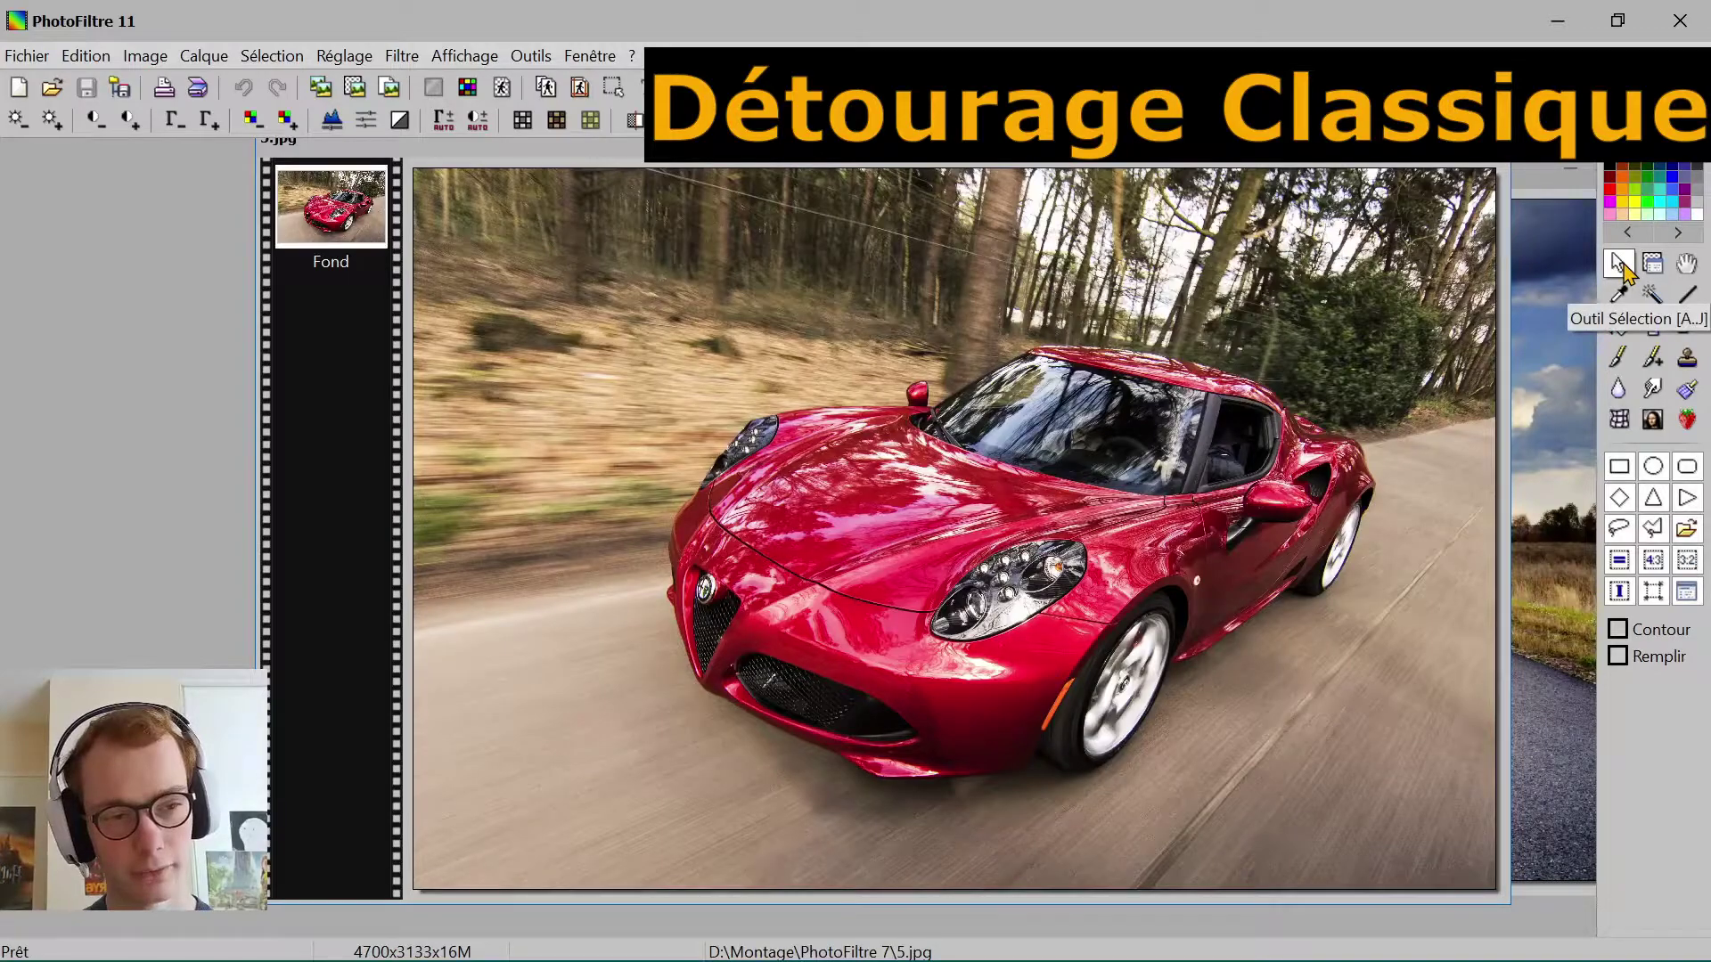
left_click(1653, 532)
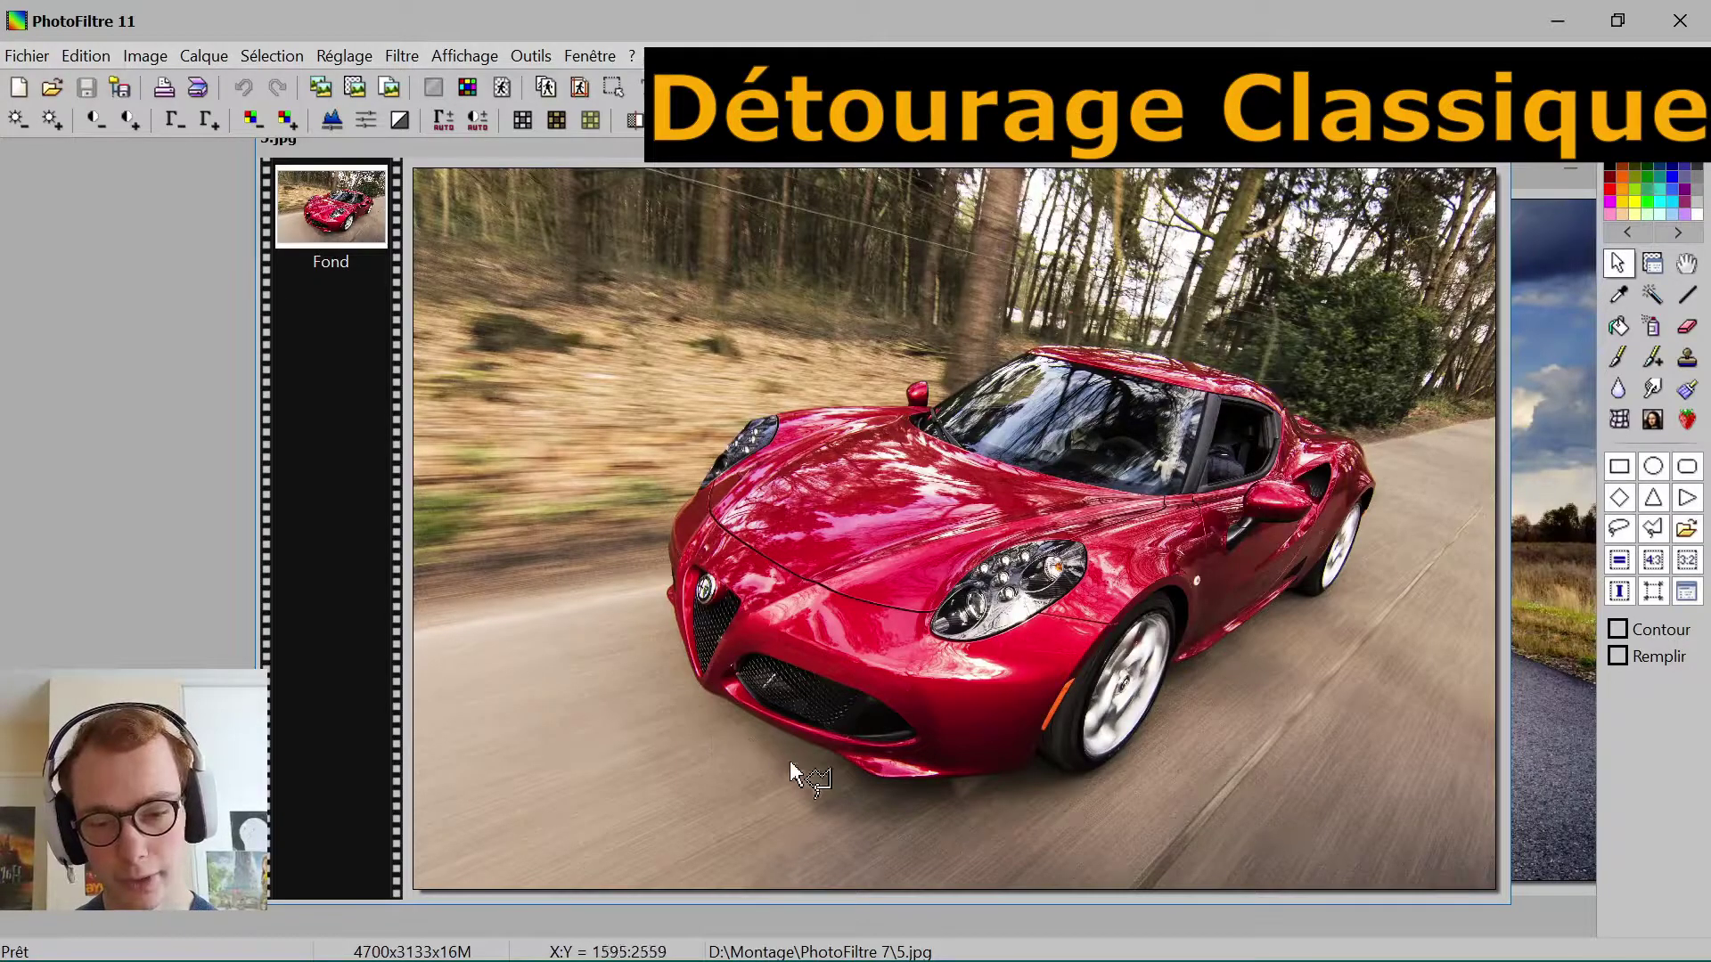
Step: Draw a small triangular test selection with the polygon on the road in front of the car, and clear it
scroll(783, 583, "down", 1)
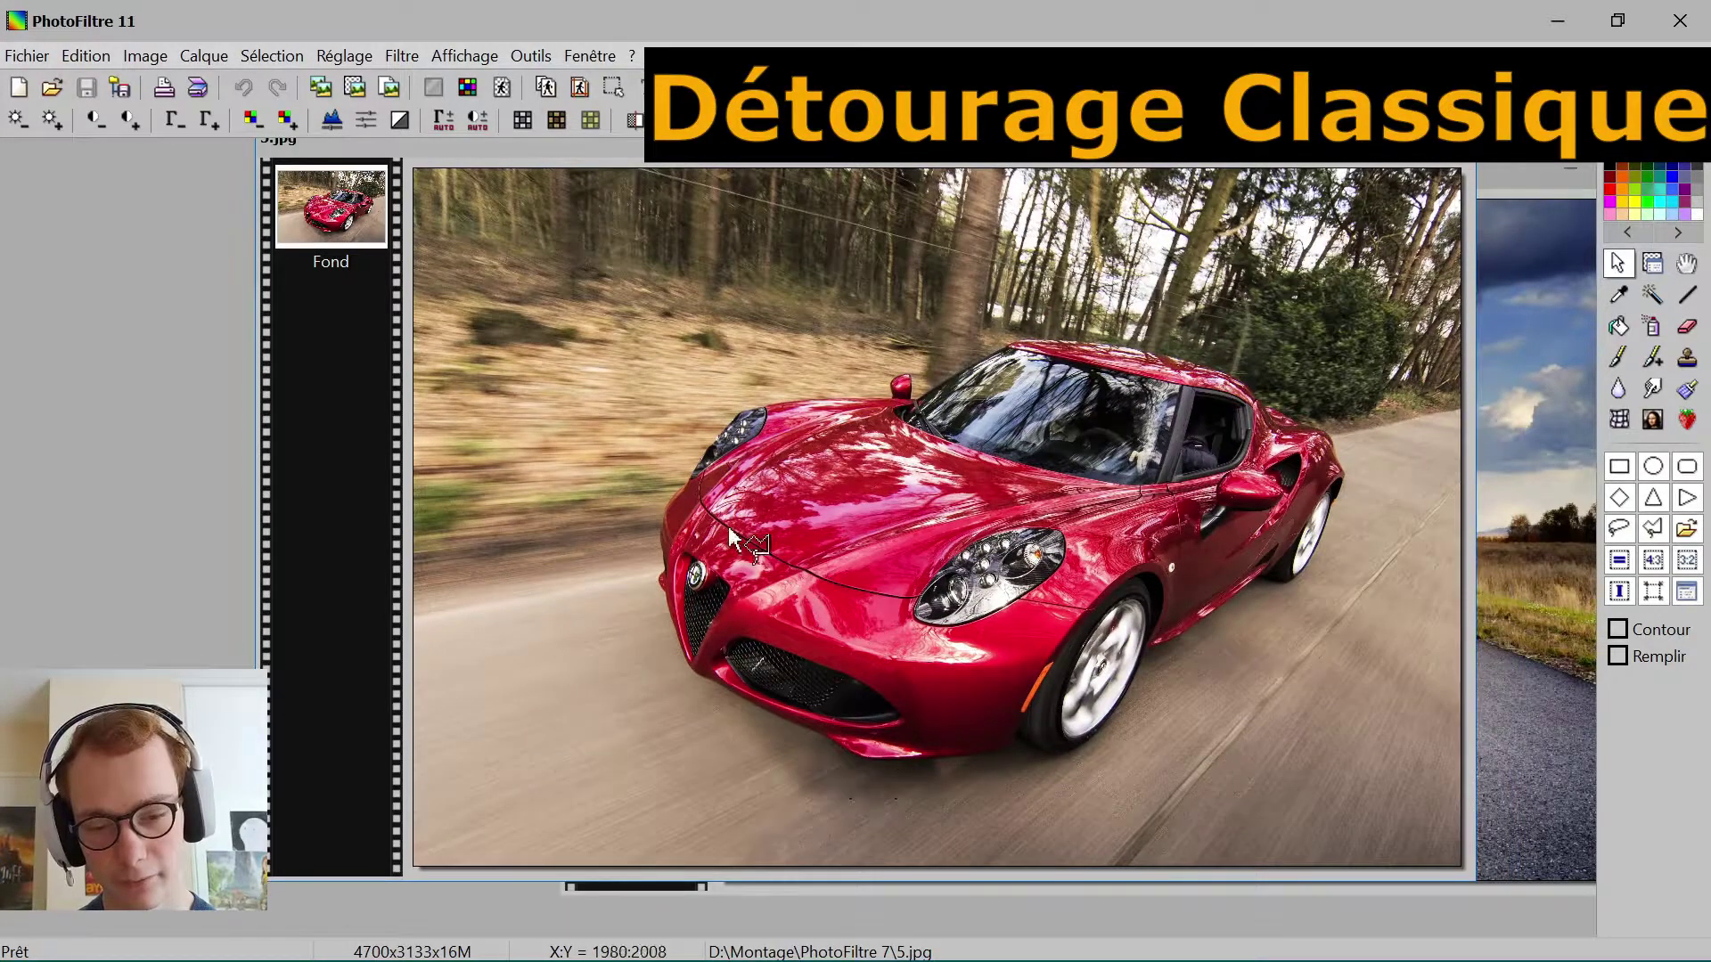
left_click(634, 729)
left_click(777, 781)
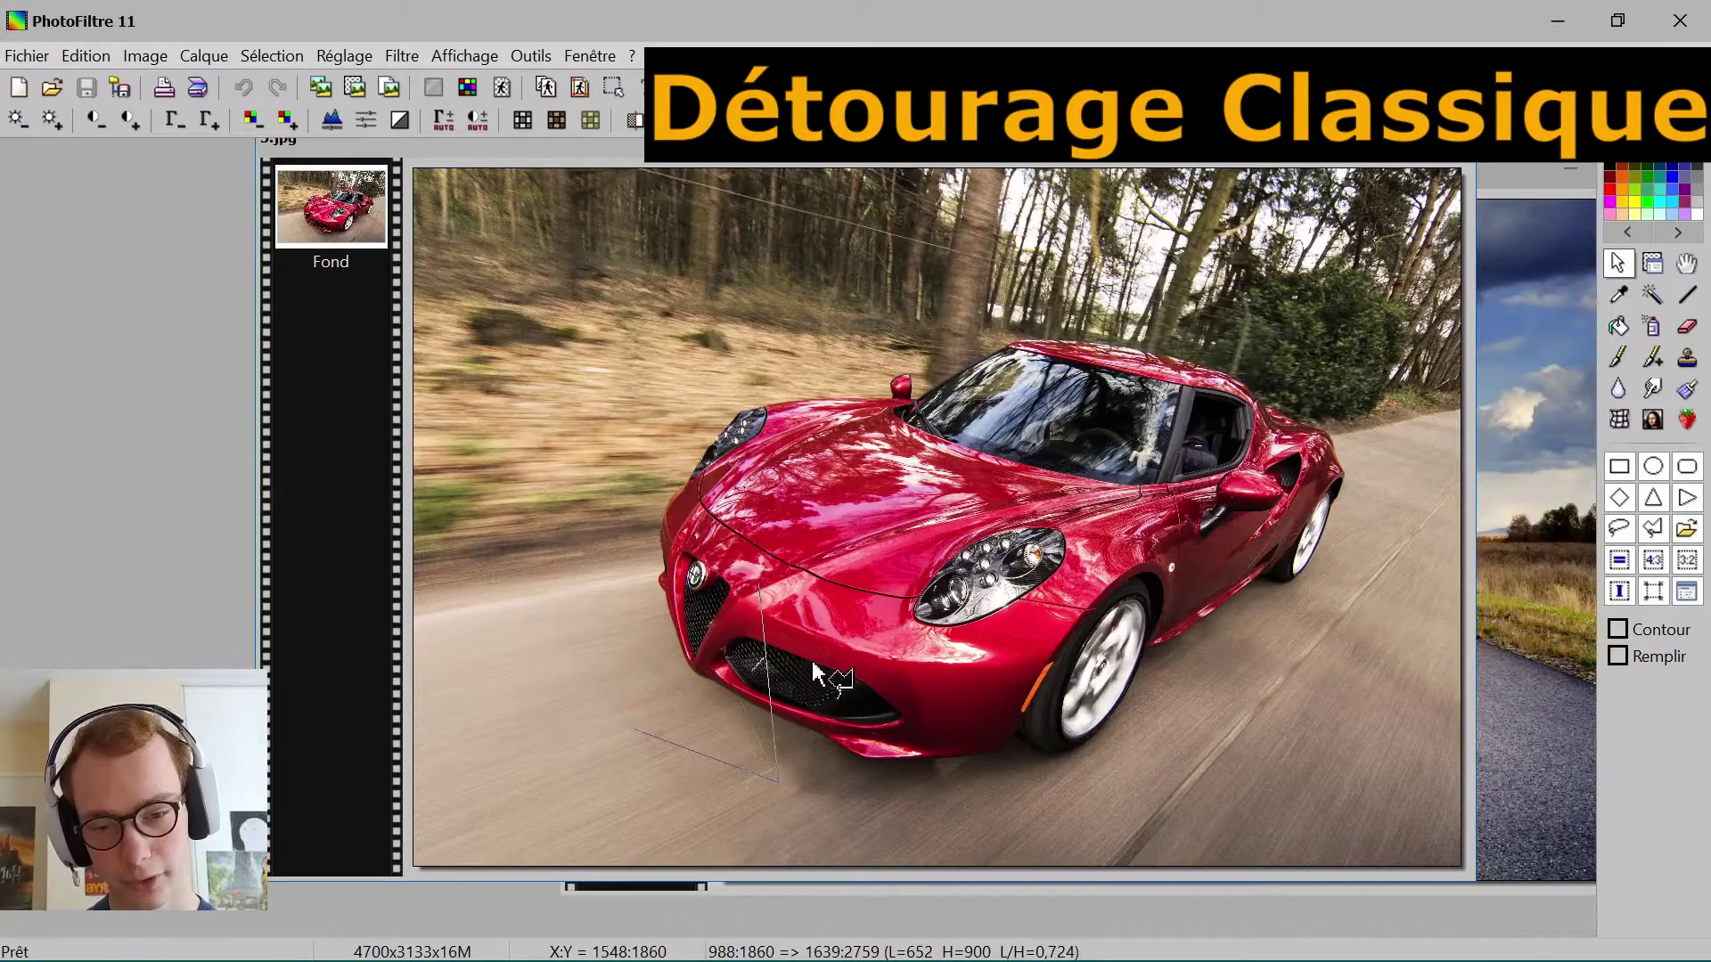
double_click(771, 802)
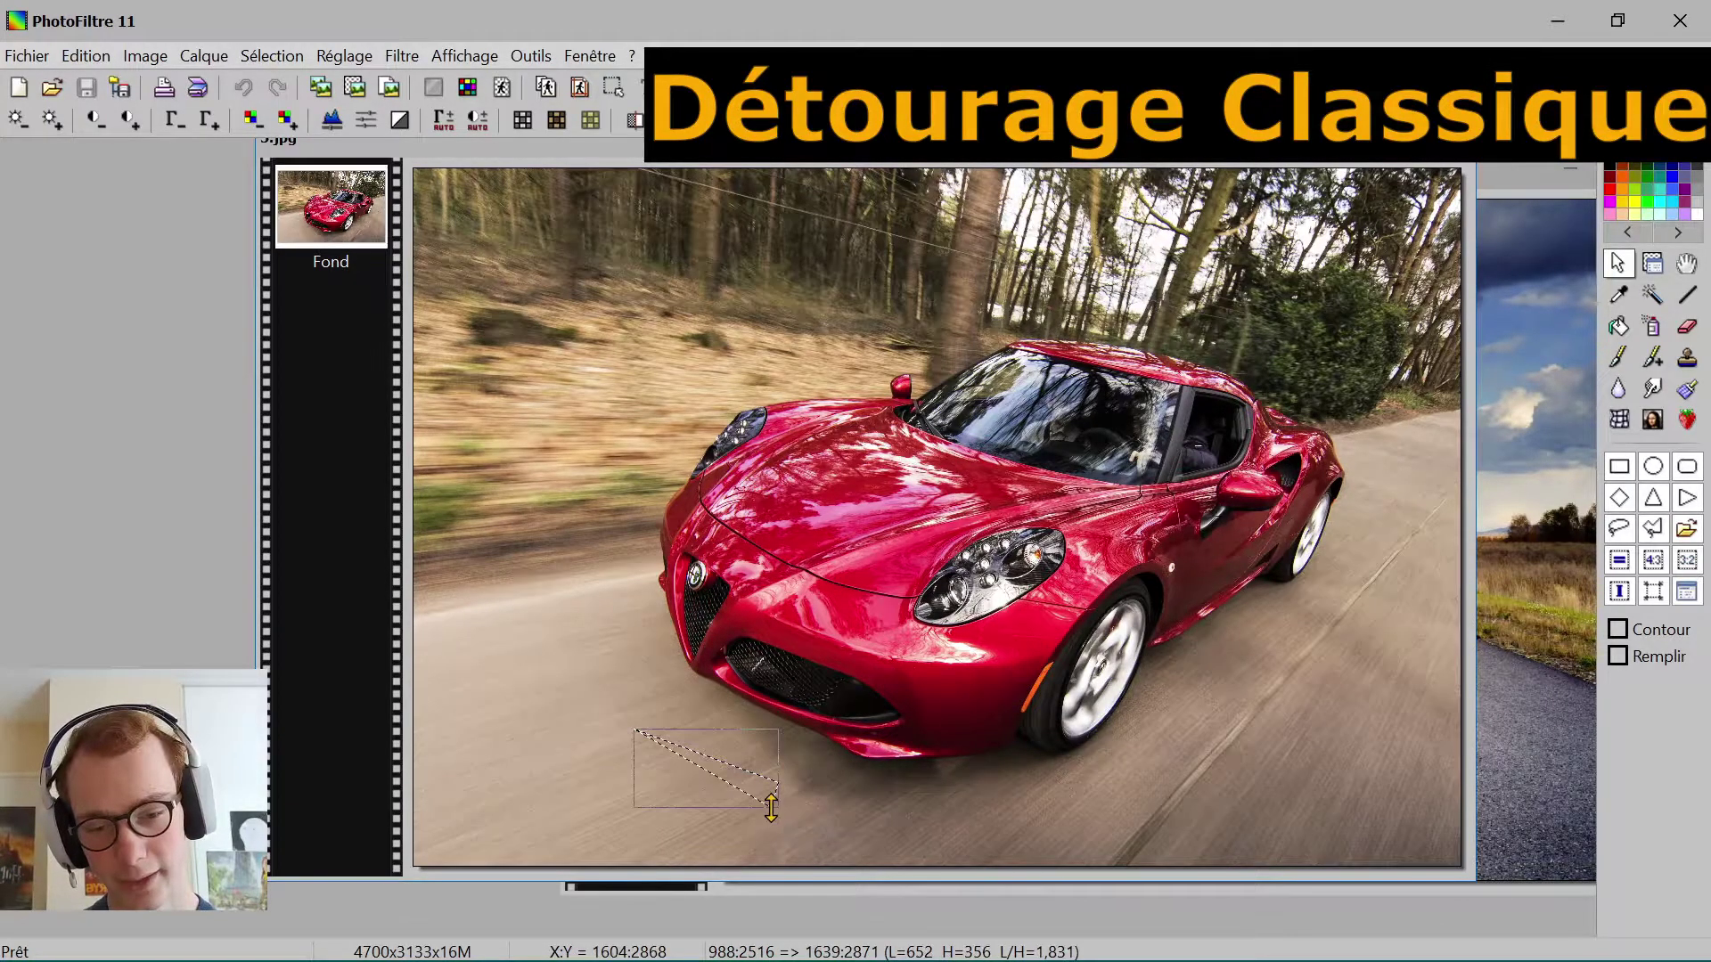
left_click(793, 777)
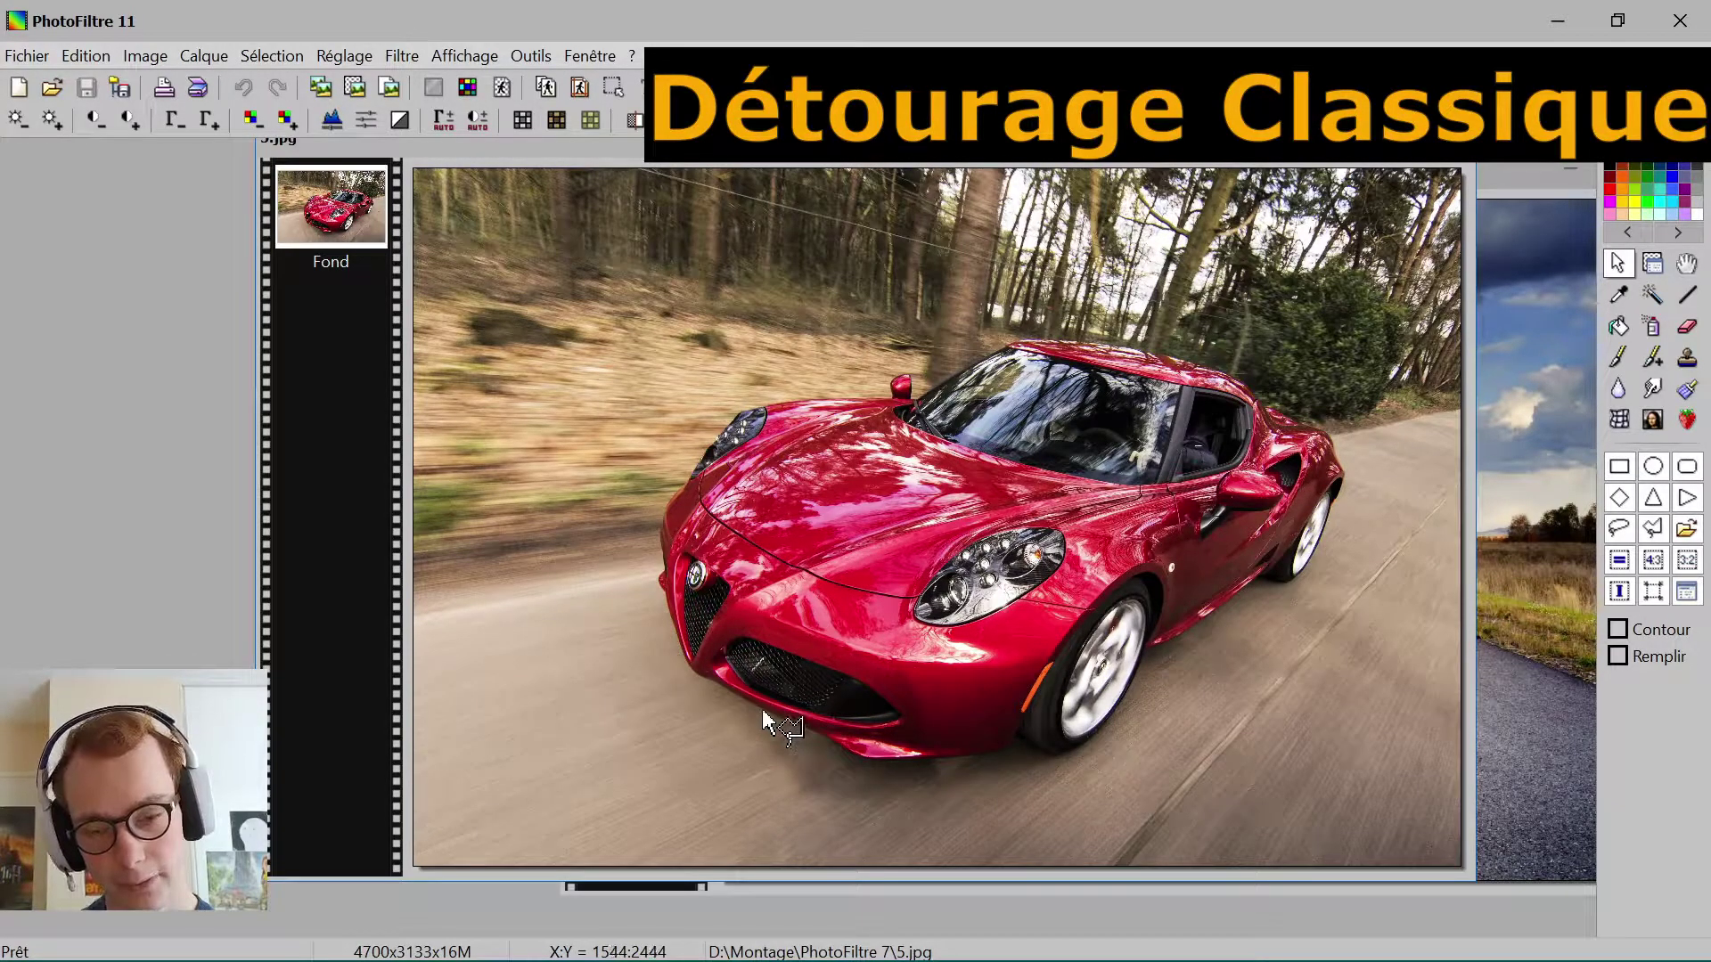
Step: Trace the car's outline with the polygon from the front bumper's lower edge around both wheels and over the roof to the far wing mirror
scroll(764, 709, "up", 1)
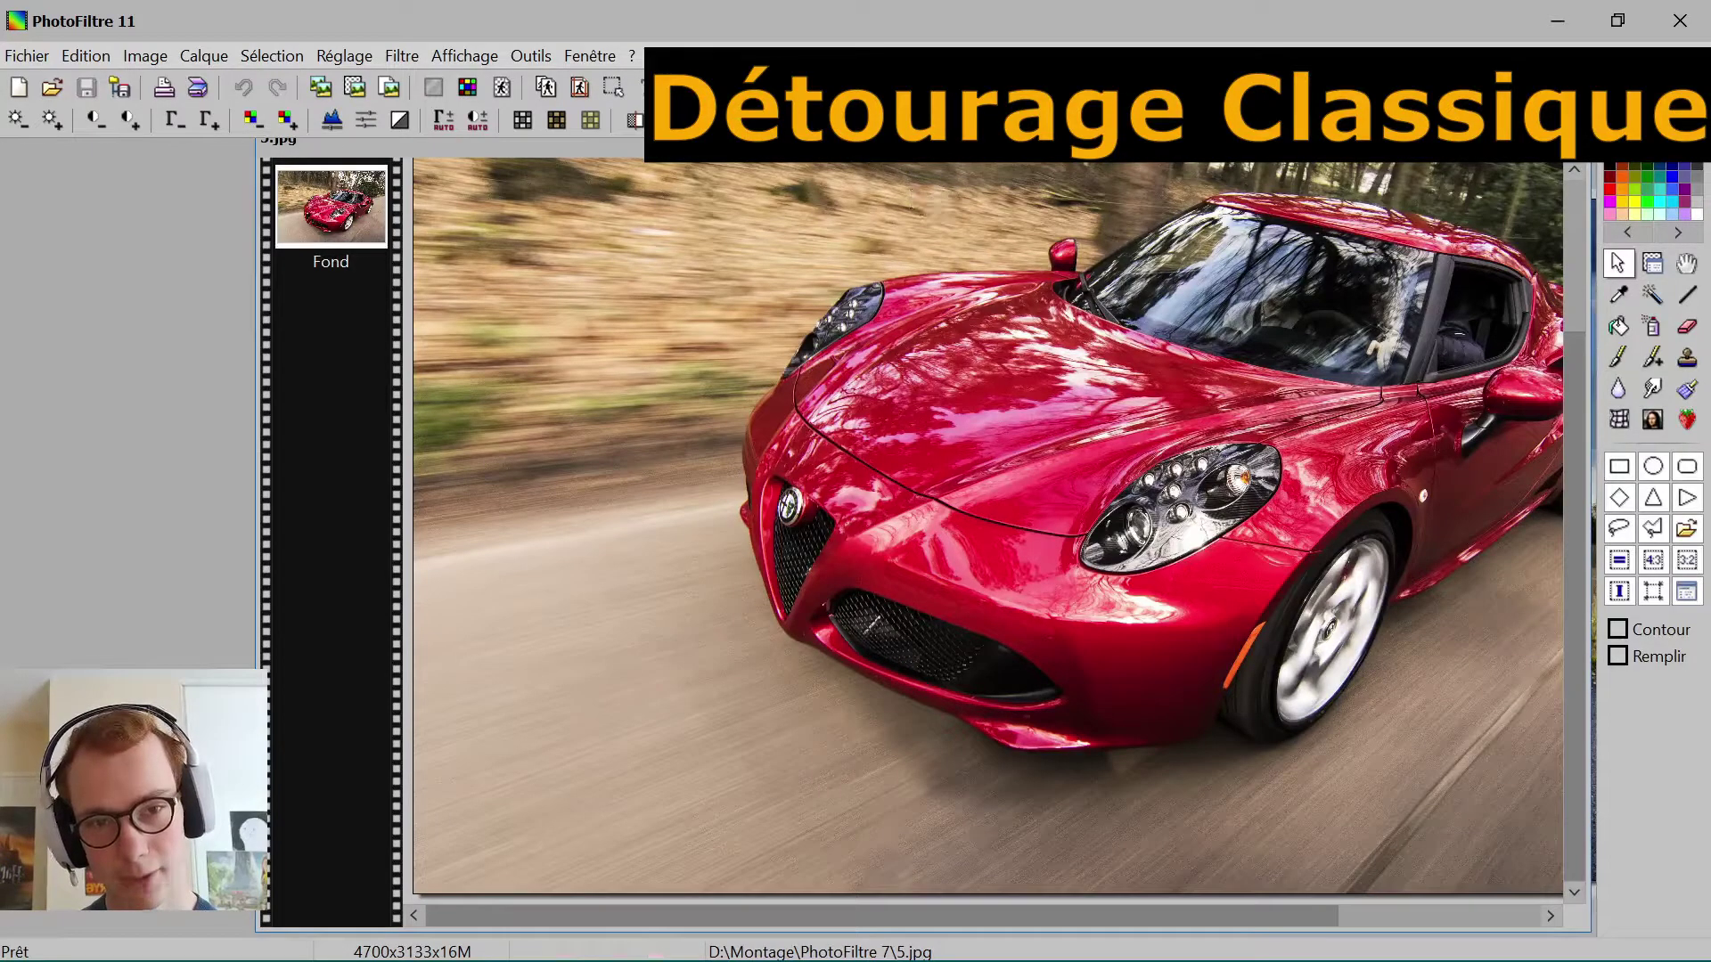
scroll(881, 686, "down", 1)
scroll(882, 690, "up", 1)
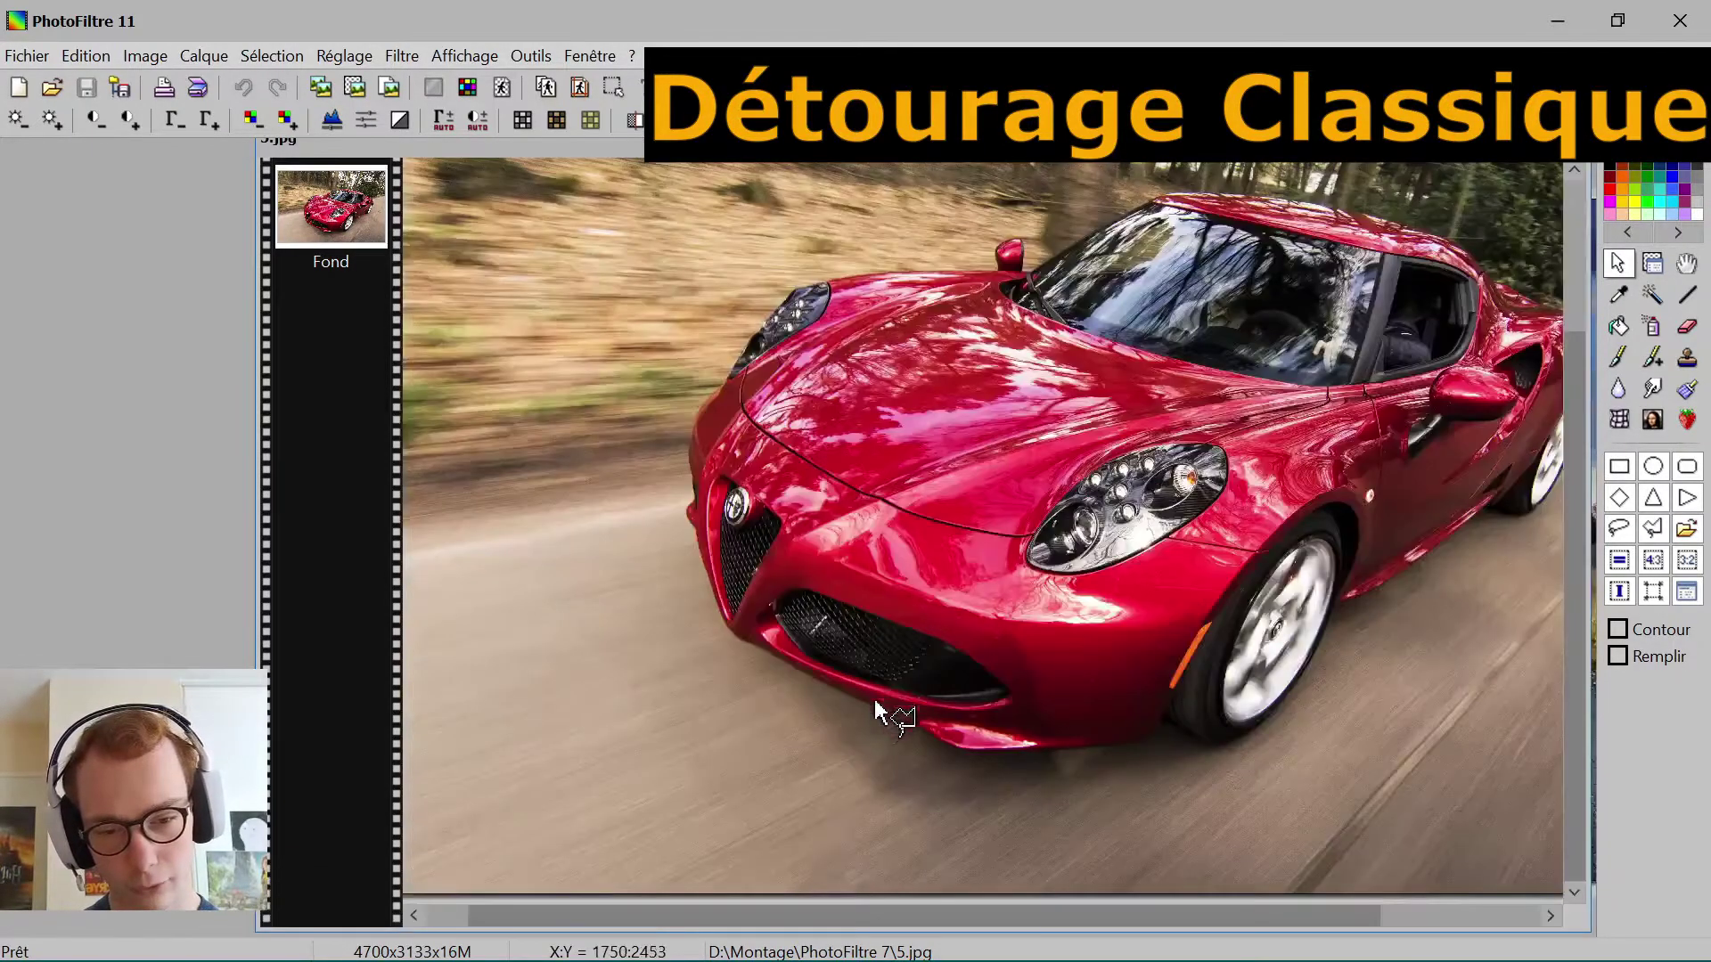
mouse_move(825, 683)
left_mouse_down()
mouse_move(825, 756)
mouse_move(788, 713)
mouse_move(825, 688)
mouse_move(841, 800)
mouse_move(745, 819)
mouse_move(945, 746)
mouse_move(845, 715)
mouse_move(838, 729)
mouse_move(861, 699)
mouse_move(853, 733)
mouse_move(896, 716)
mouse_move(972, 755)
mouse_move(1150, 741)
mouse_move(1164, 723)
mouse_move(1172, 746)
mouse_move(1151, 772)
mouse_move(1193, 661)
mouse_move(1176, 752)
mouse_move(1219, 747)
mouse_move(1273, 723)
mouse_move(1351, 599)
left_mouse_up()
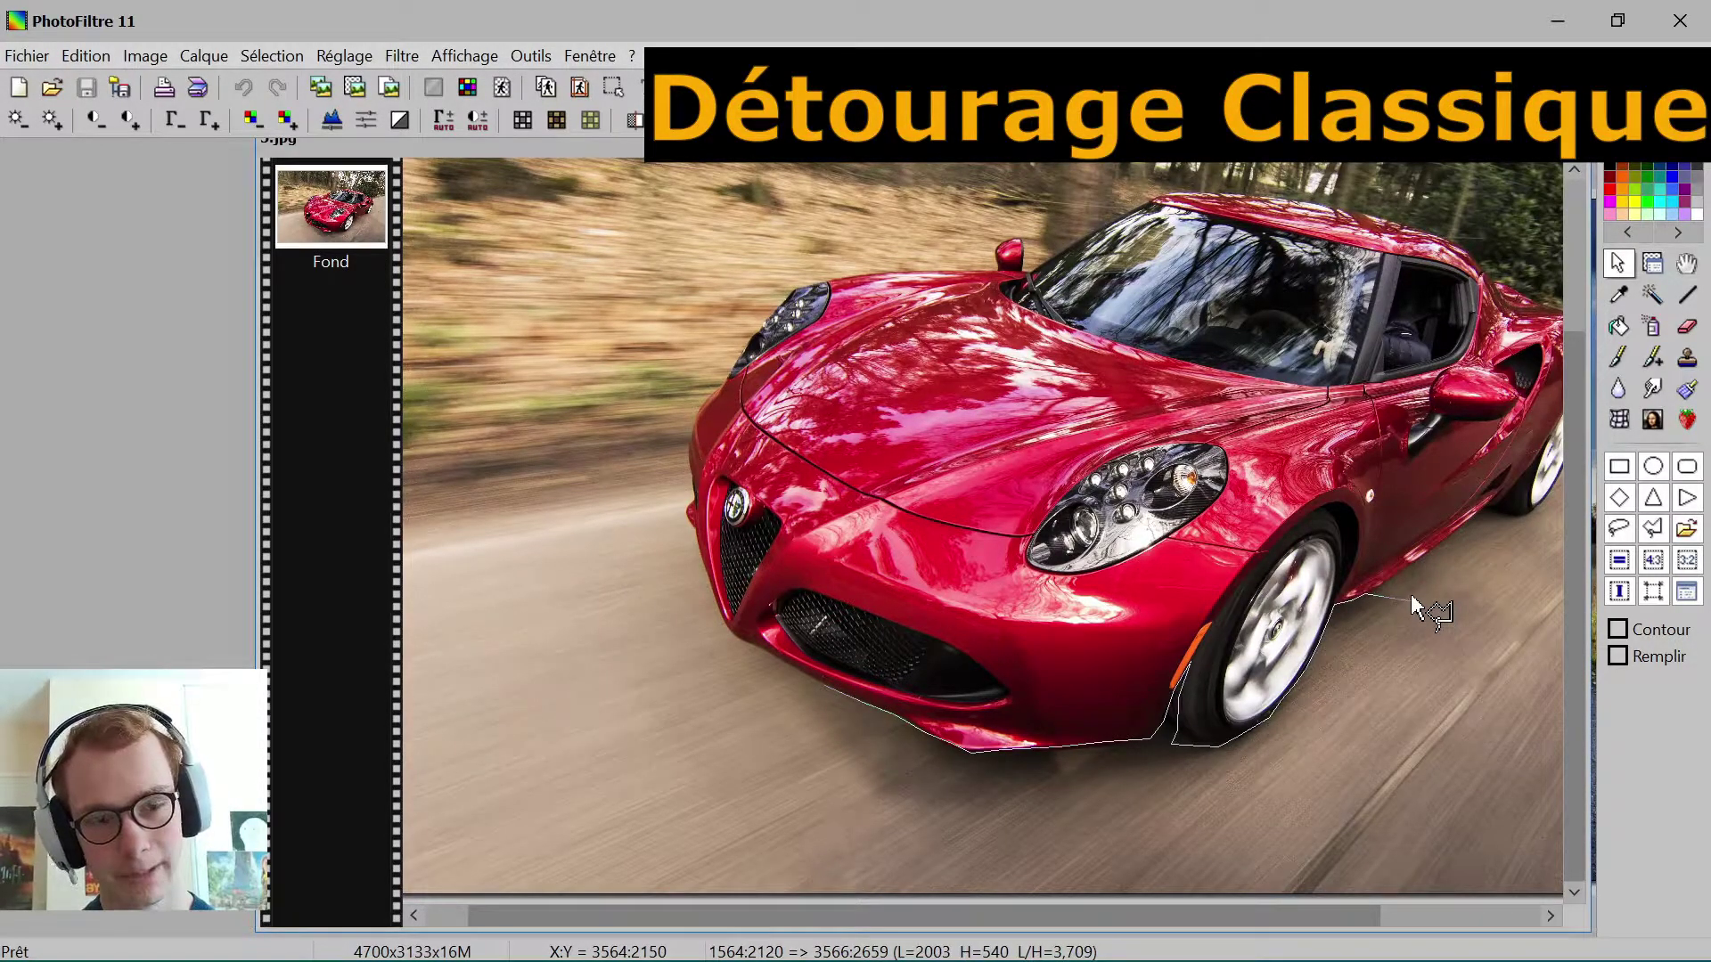
left_click_drag(1239, 915, 1337, 916)
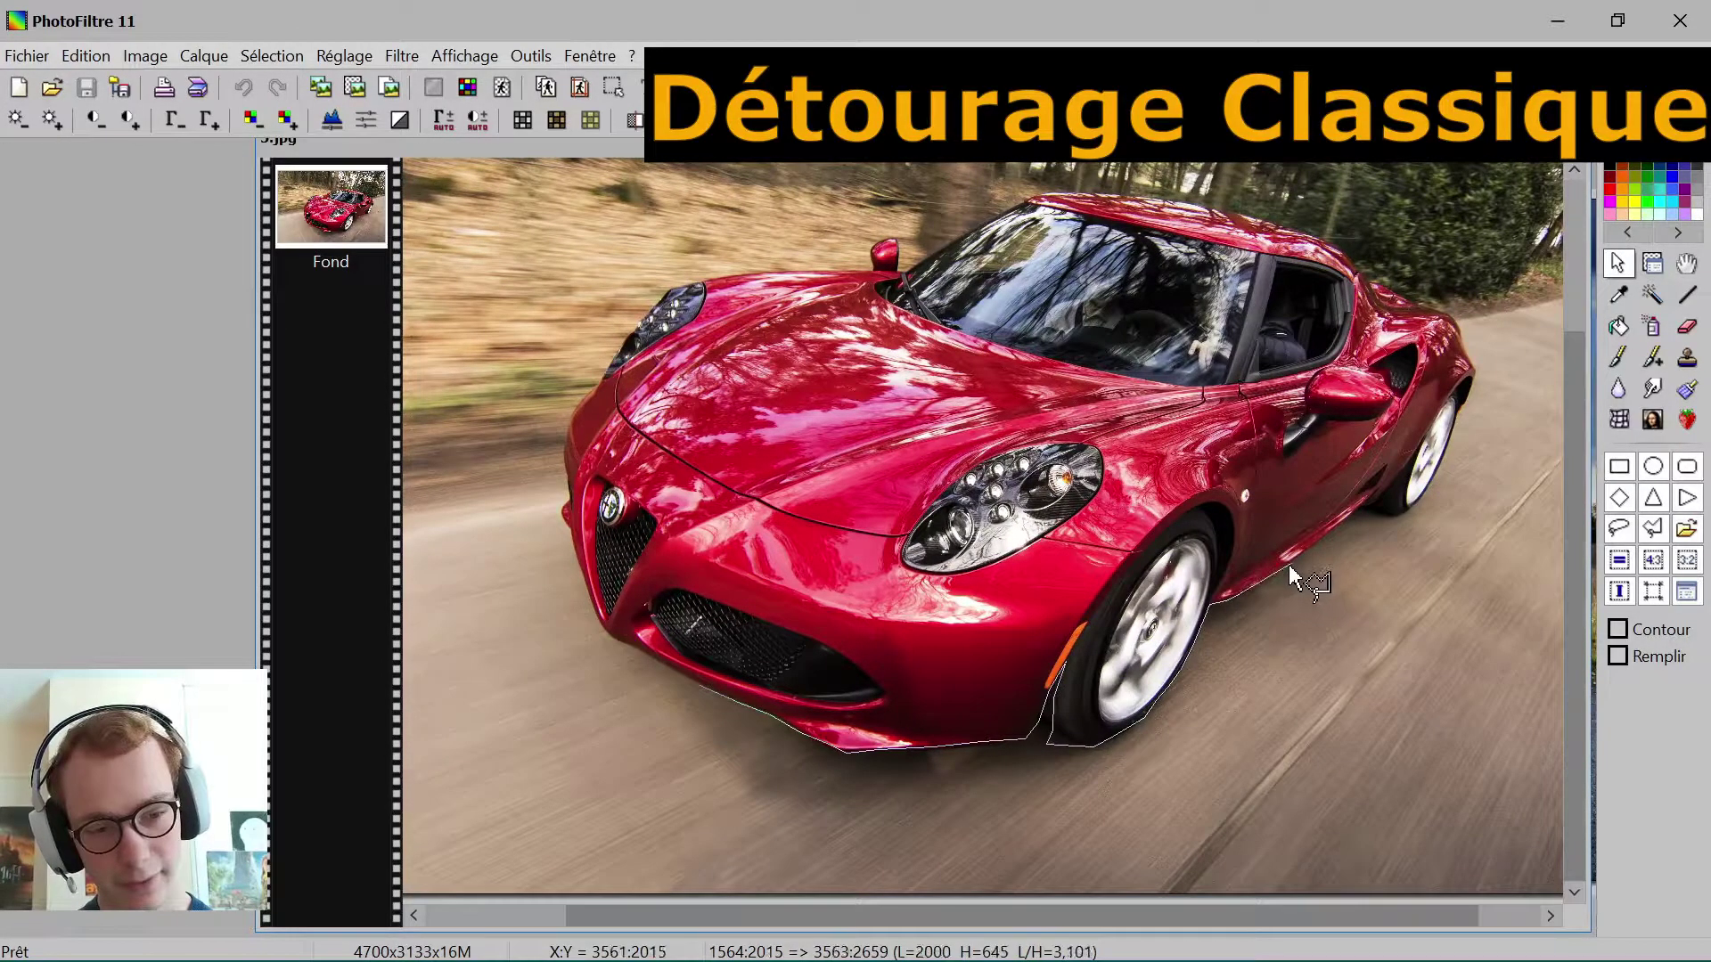
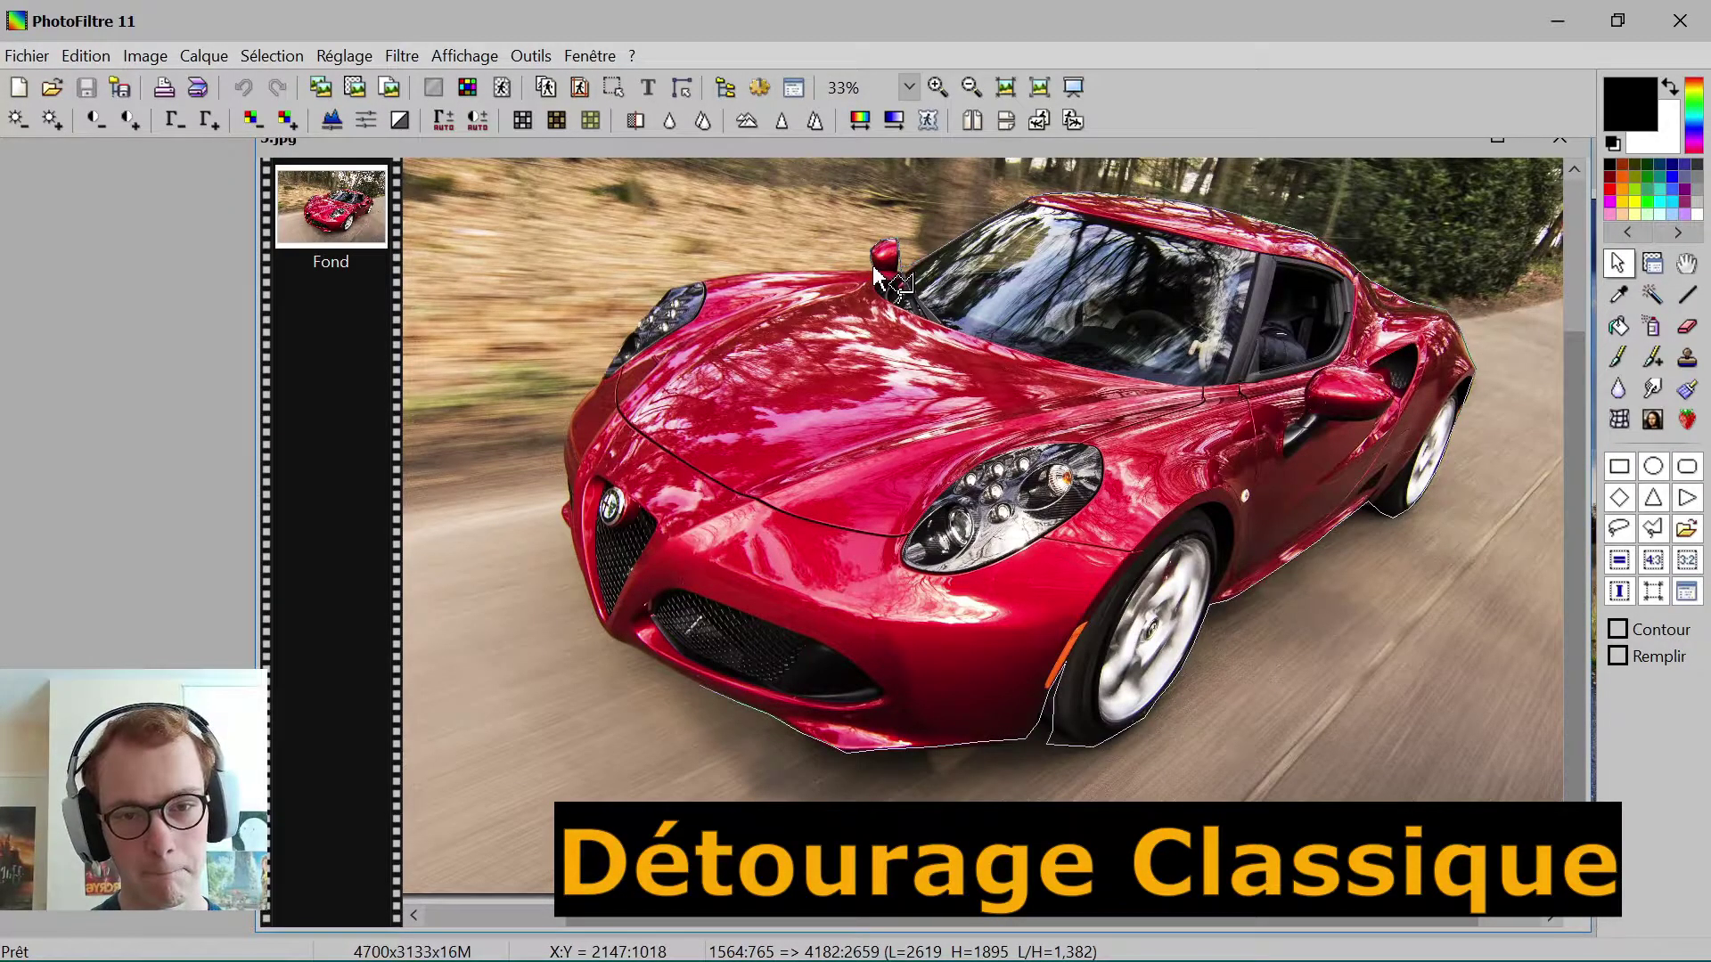
left_click(908, 86)
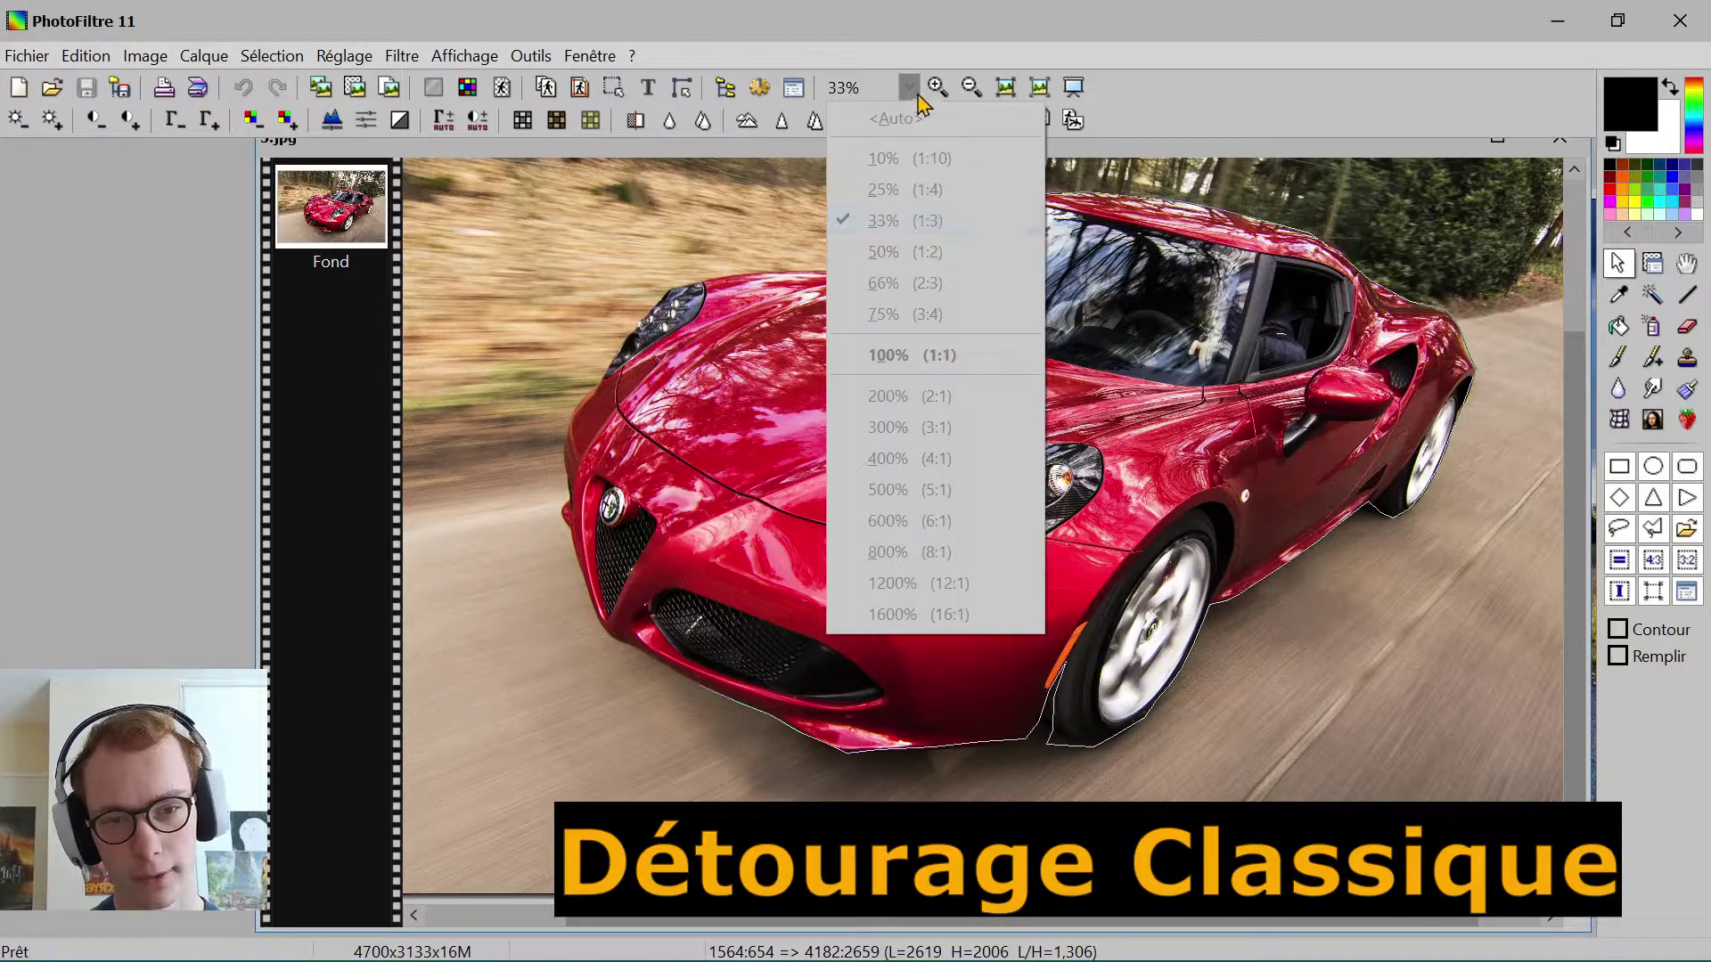
left_click(911, 89)
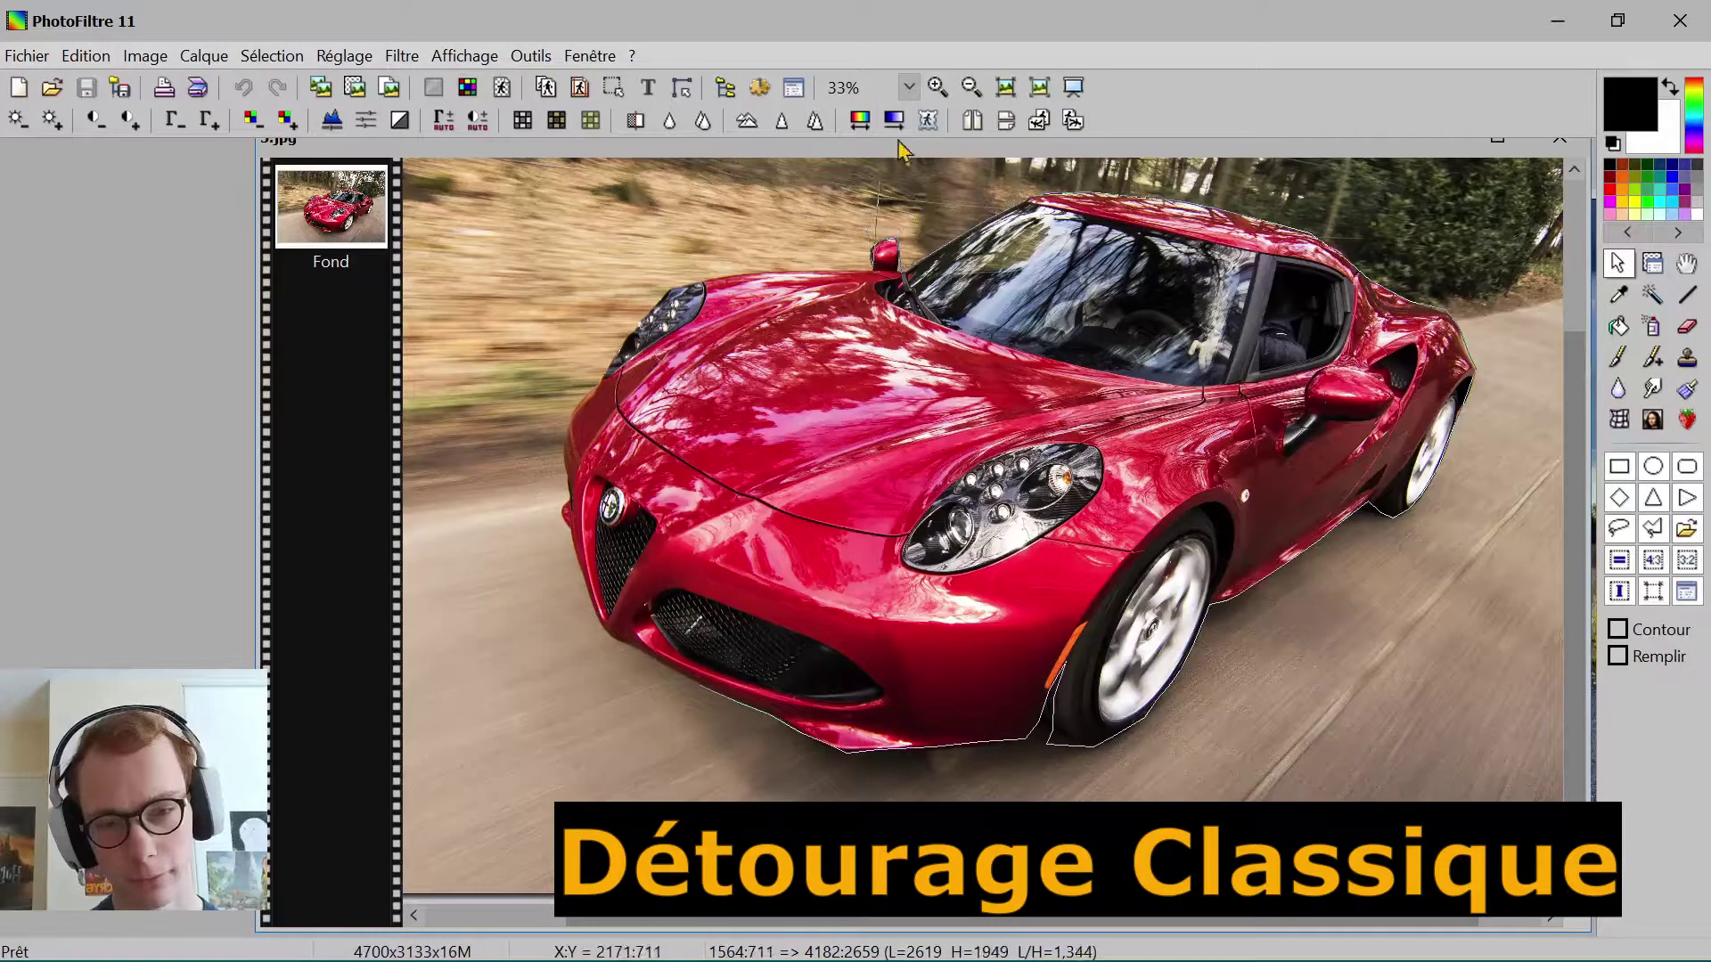
left_click(915, 91)
left_click(915, 92)
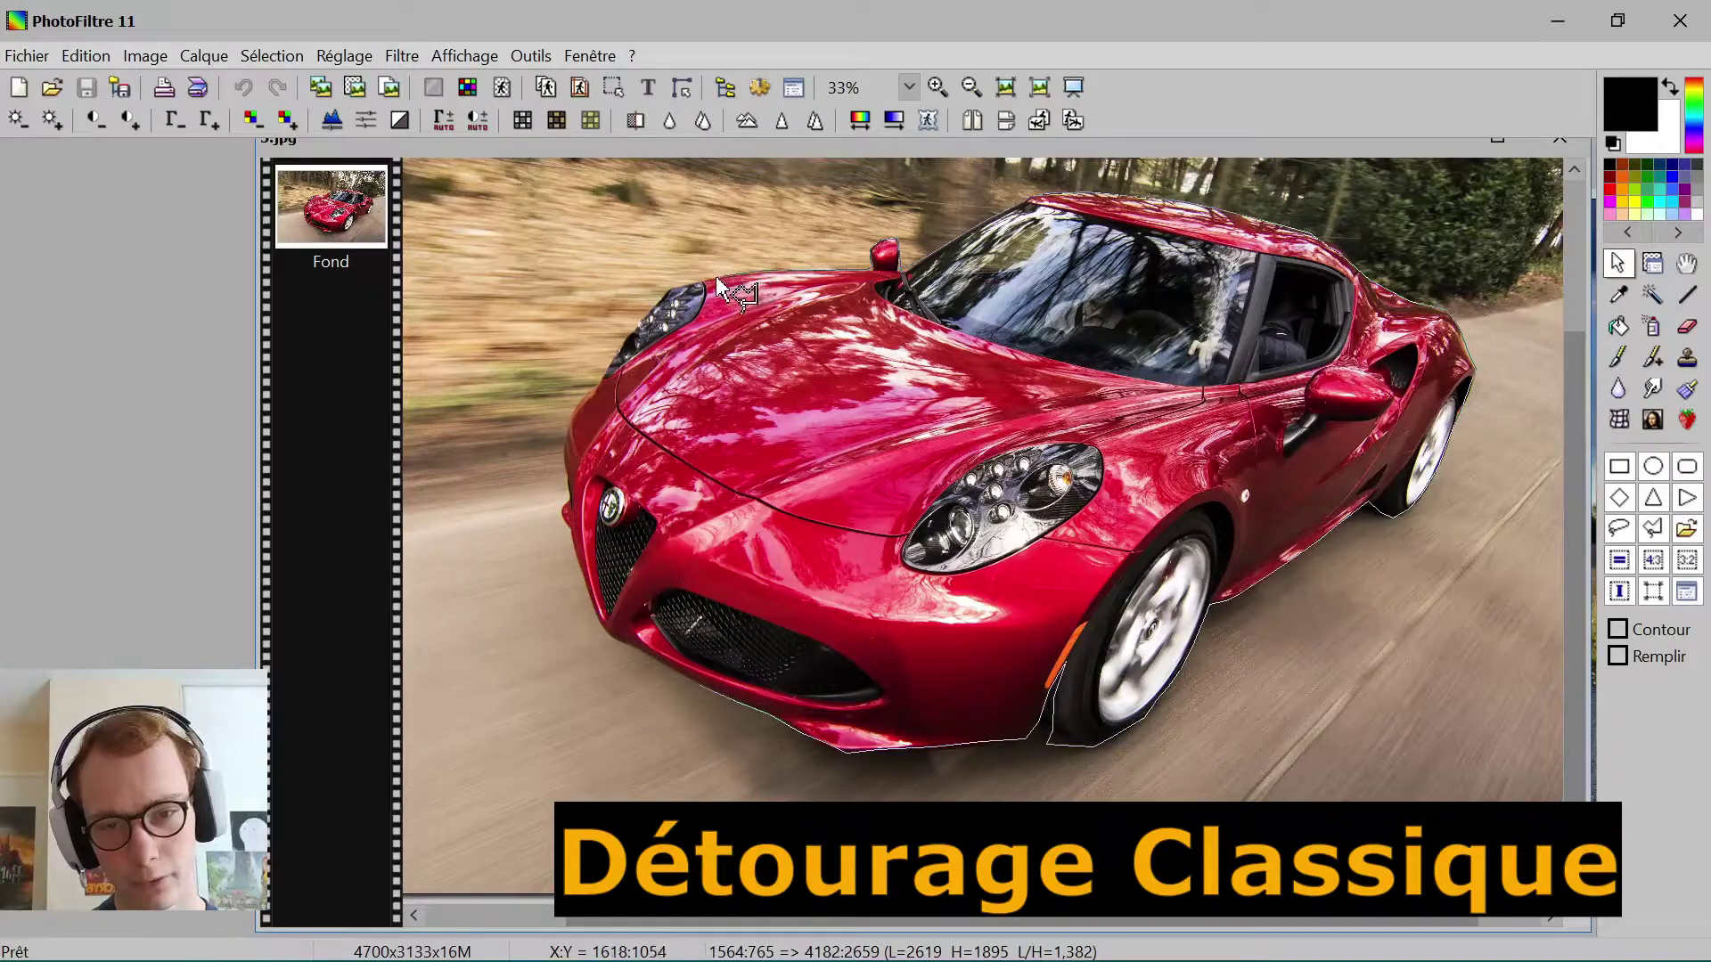
Step: Continue the polygon around the far headlight and down the car's nose, and close it at the starting point under the bumper
left_click(681, 285)
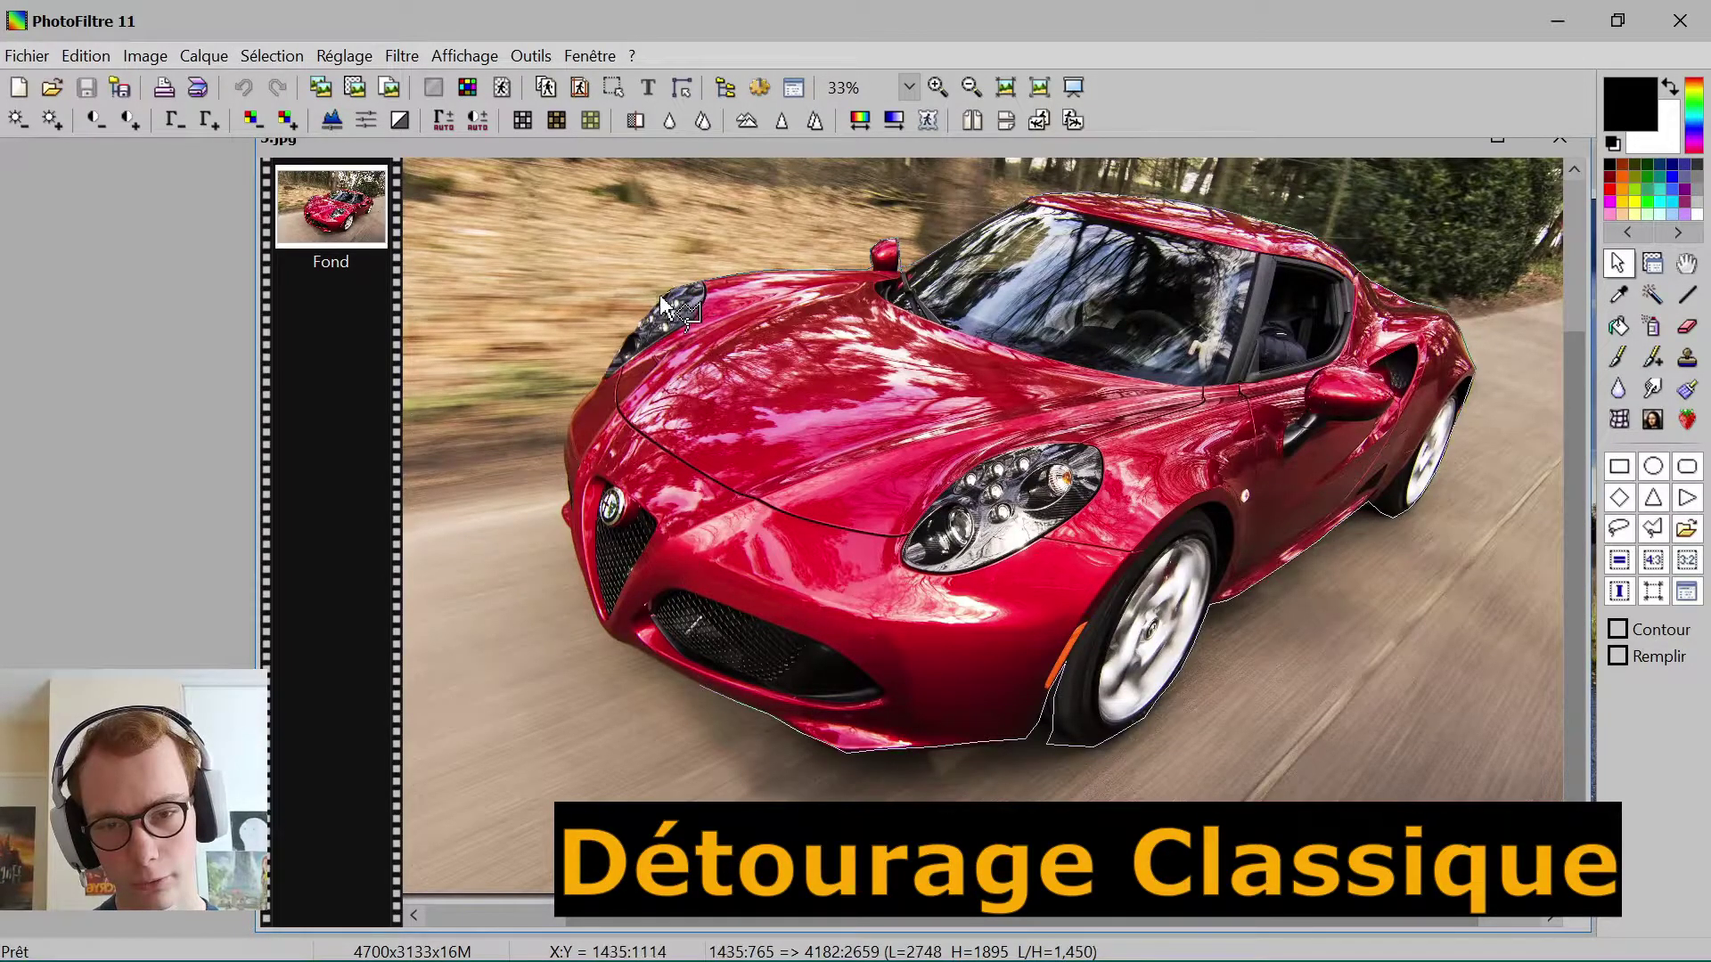
left_click(636, 318)
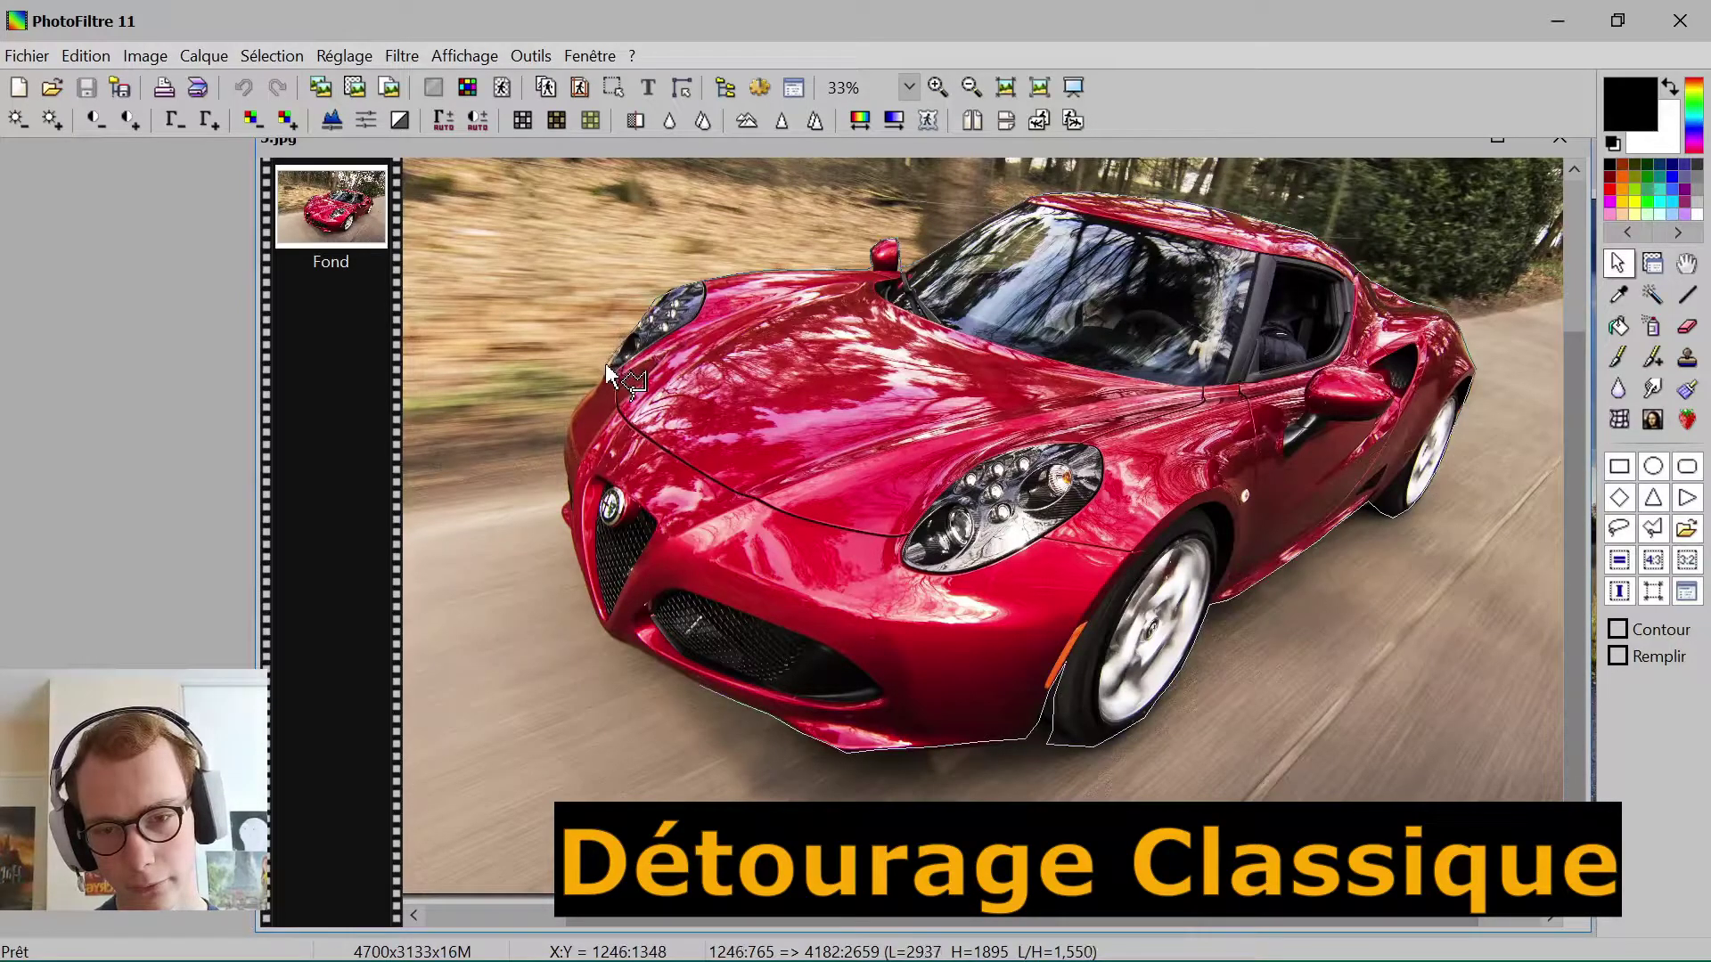
left_click(606, 362)
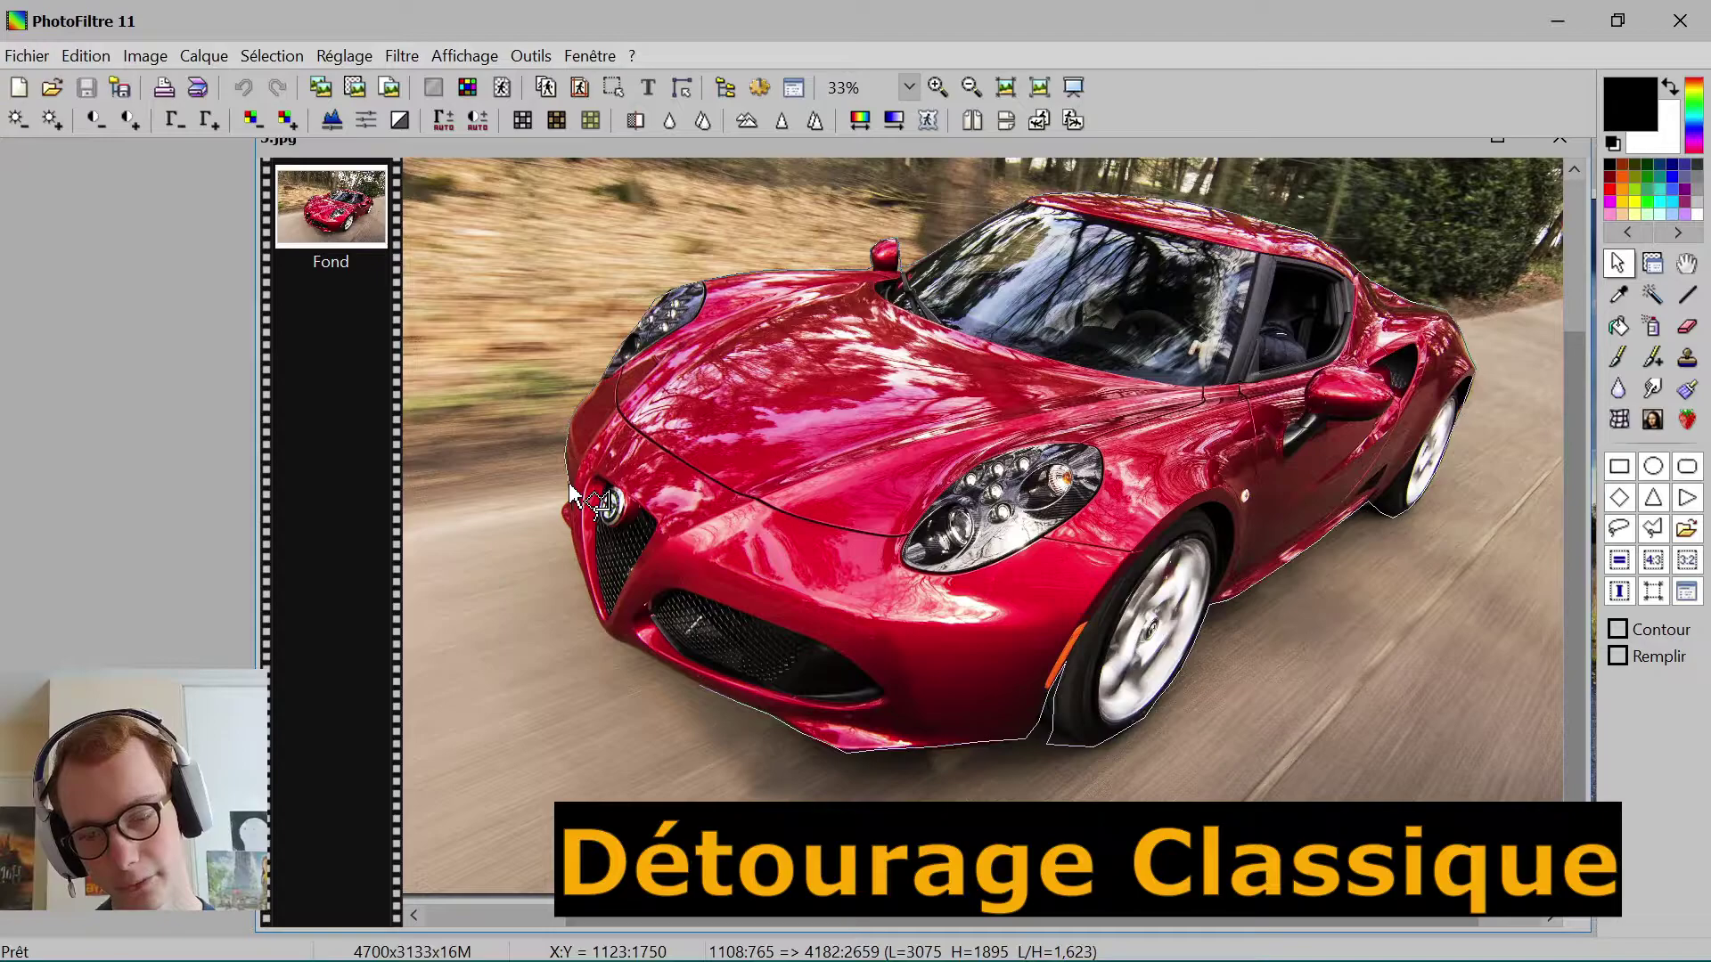
left_click(564, 455)
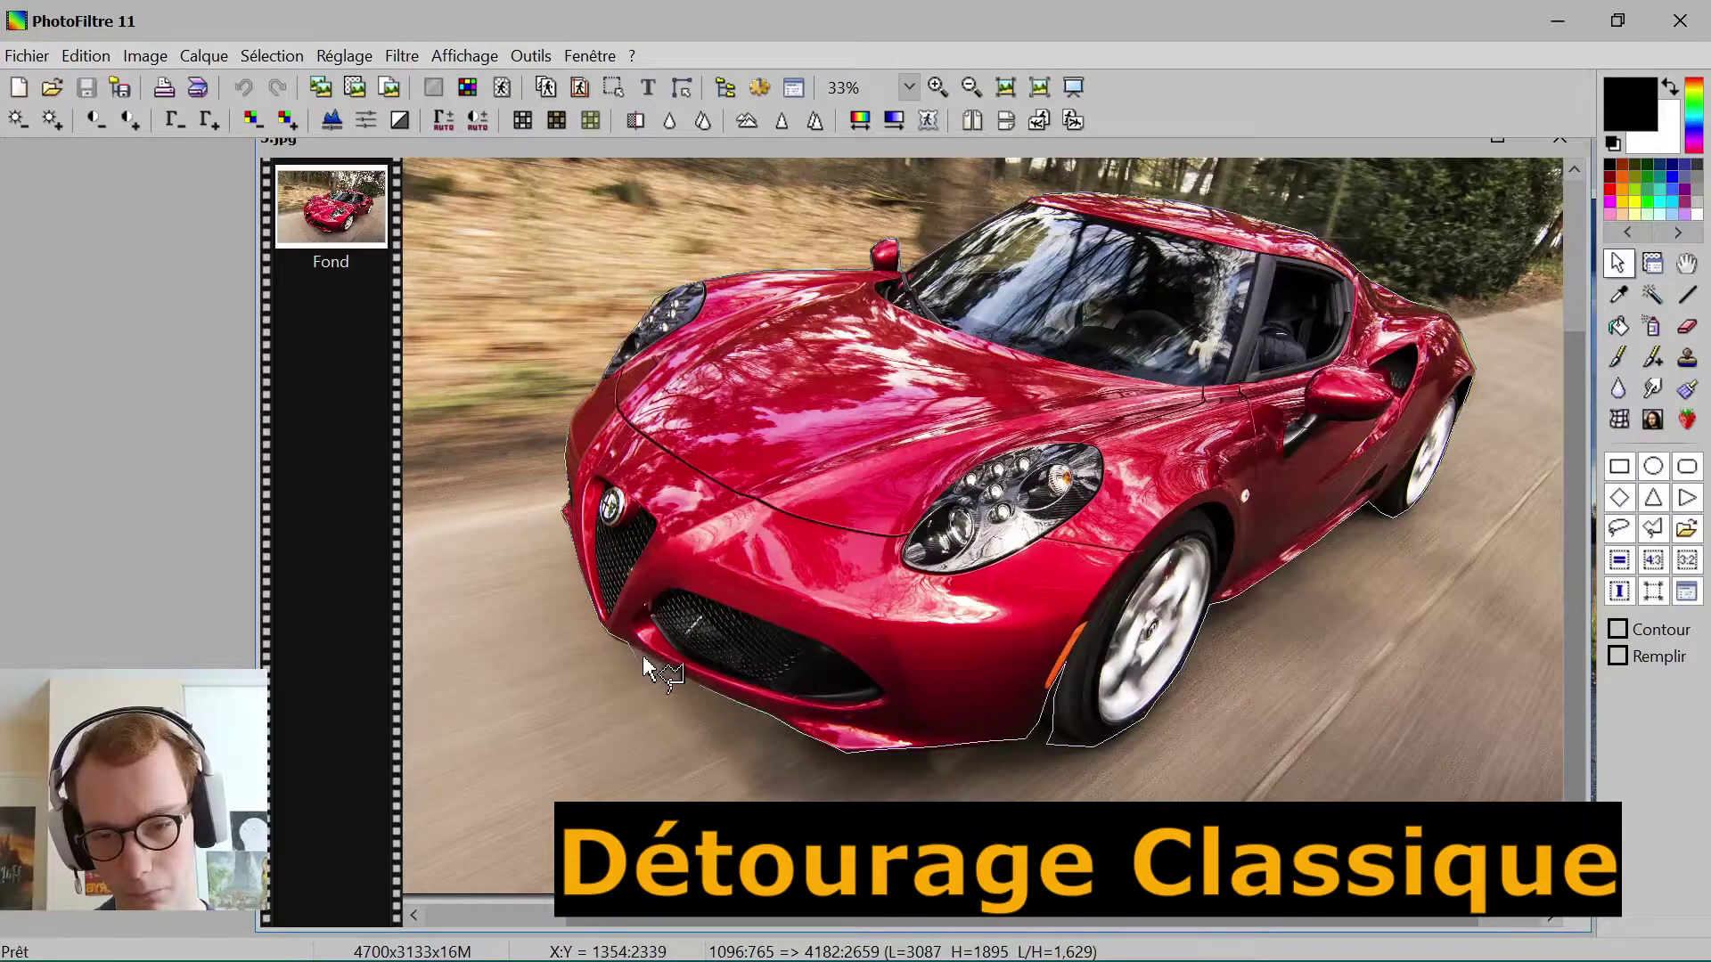
left_click(695, 687)
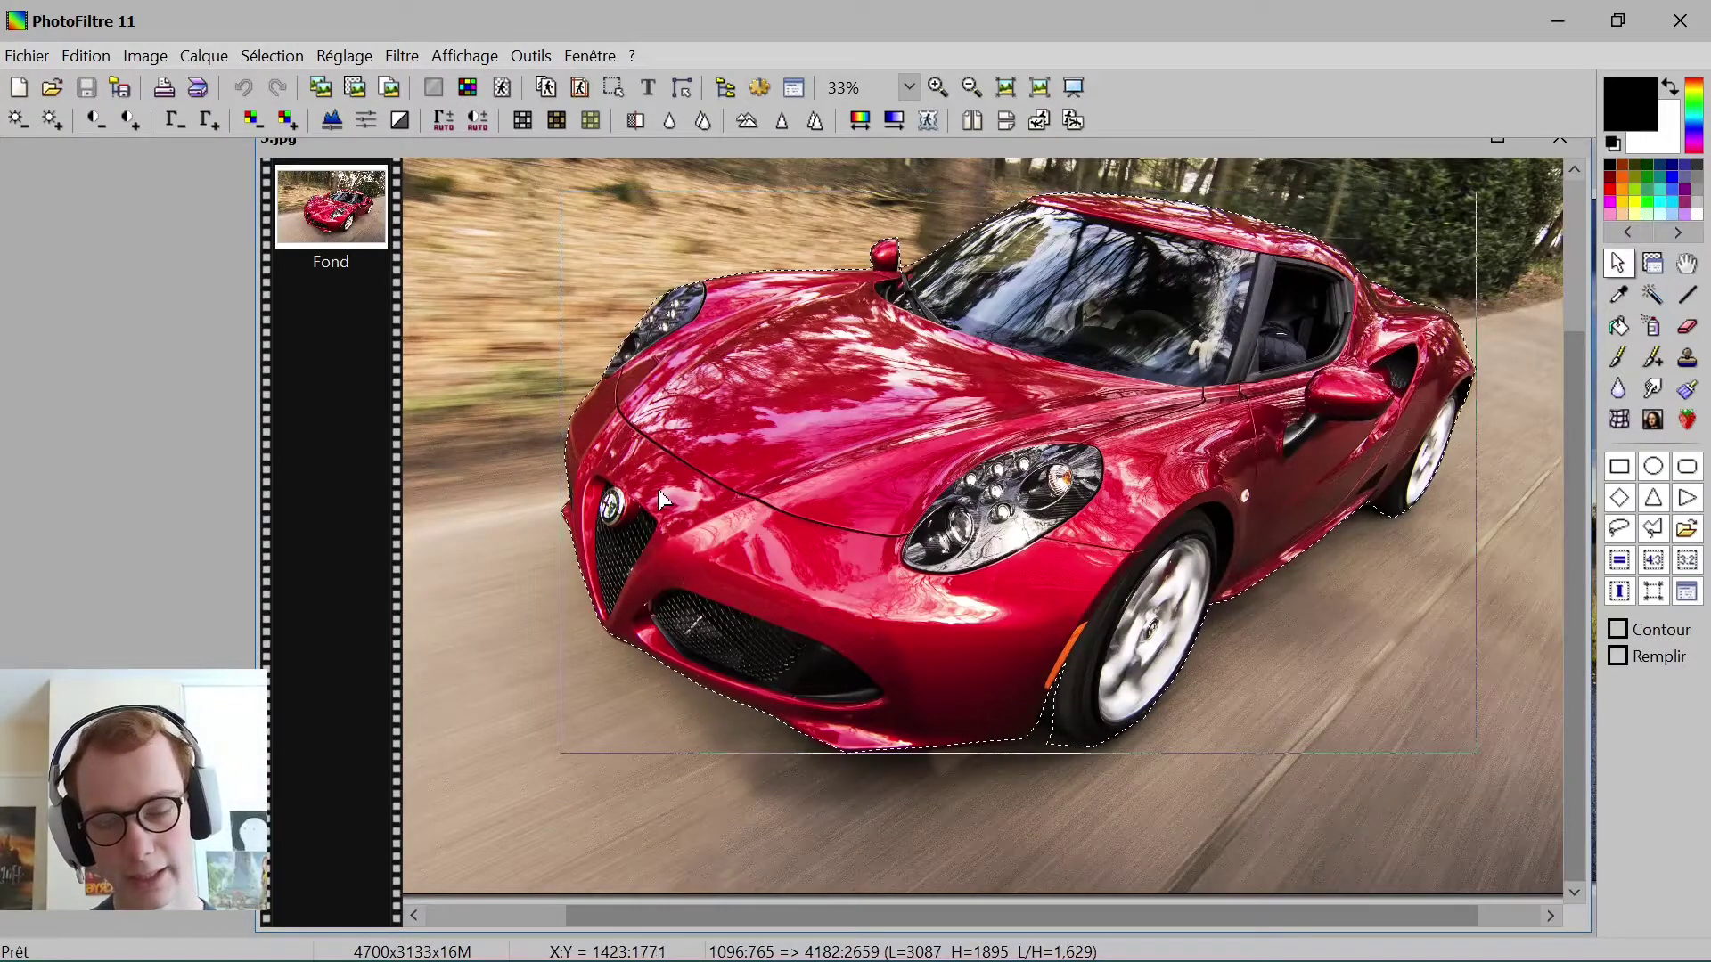
Step: Copy the selected car to the clipboard
scroll(657, 491, "down", 1)
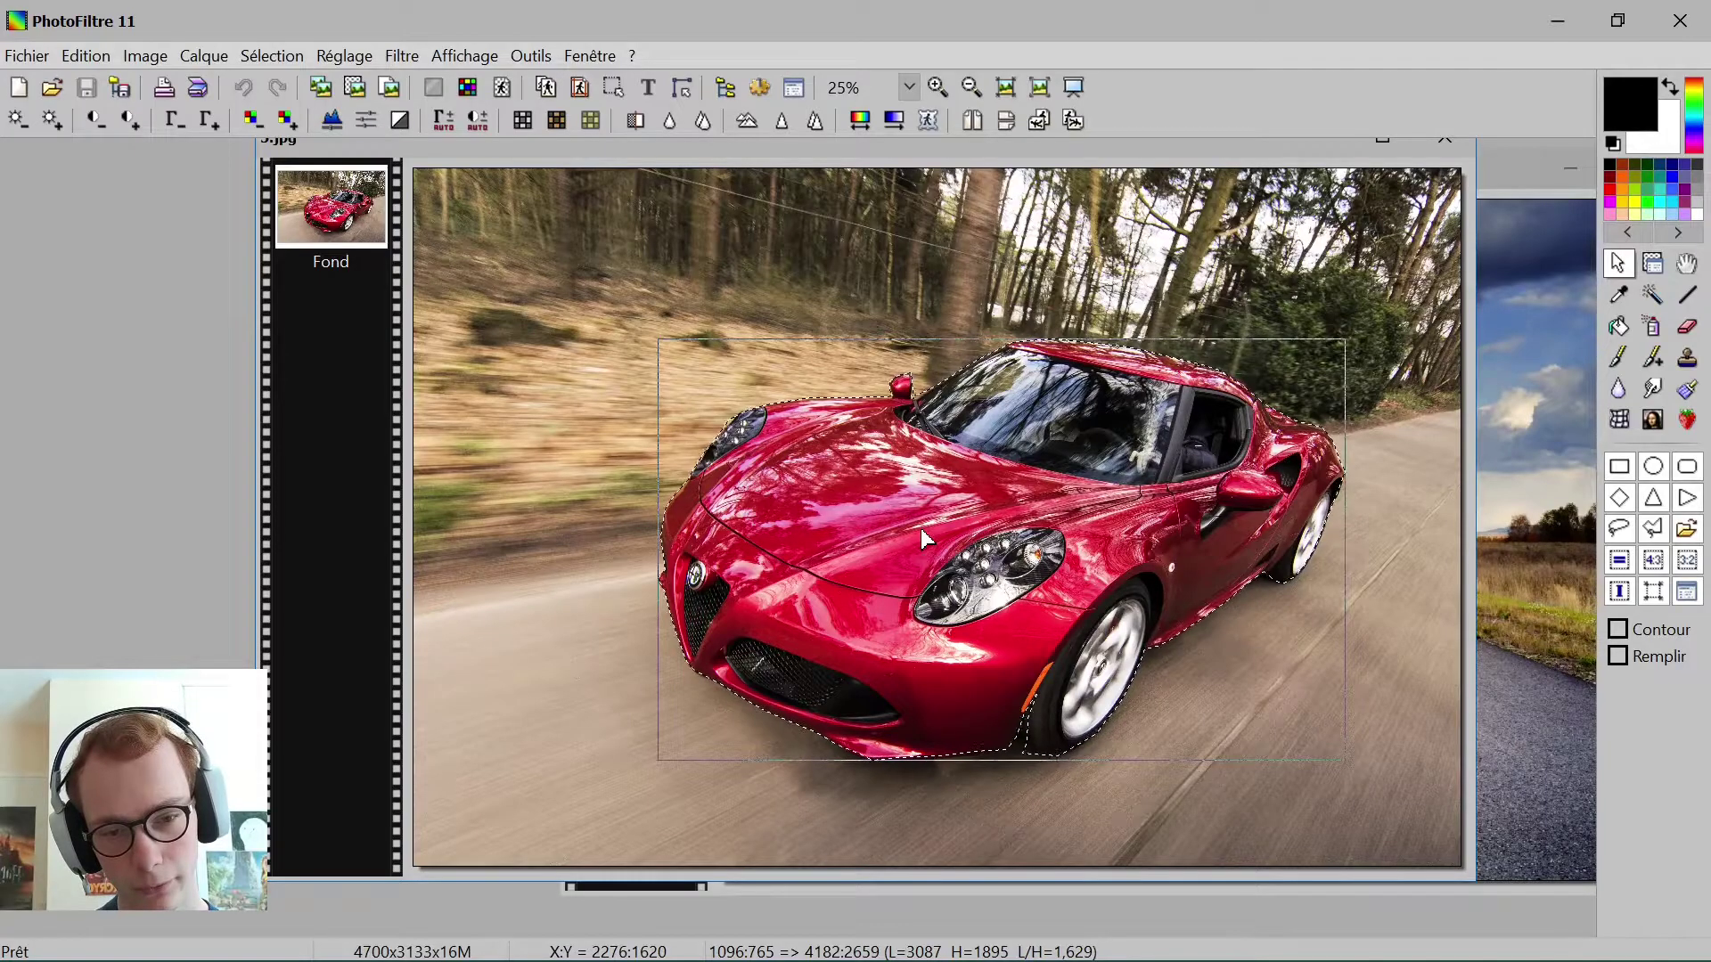
right_click(910, 483)
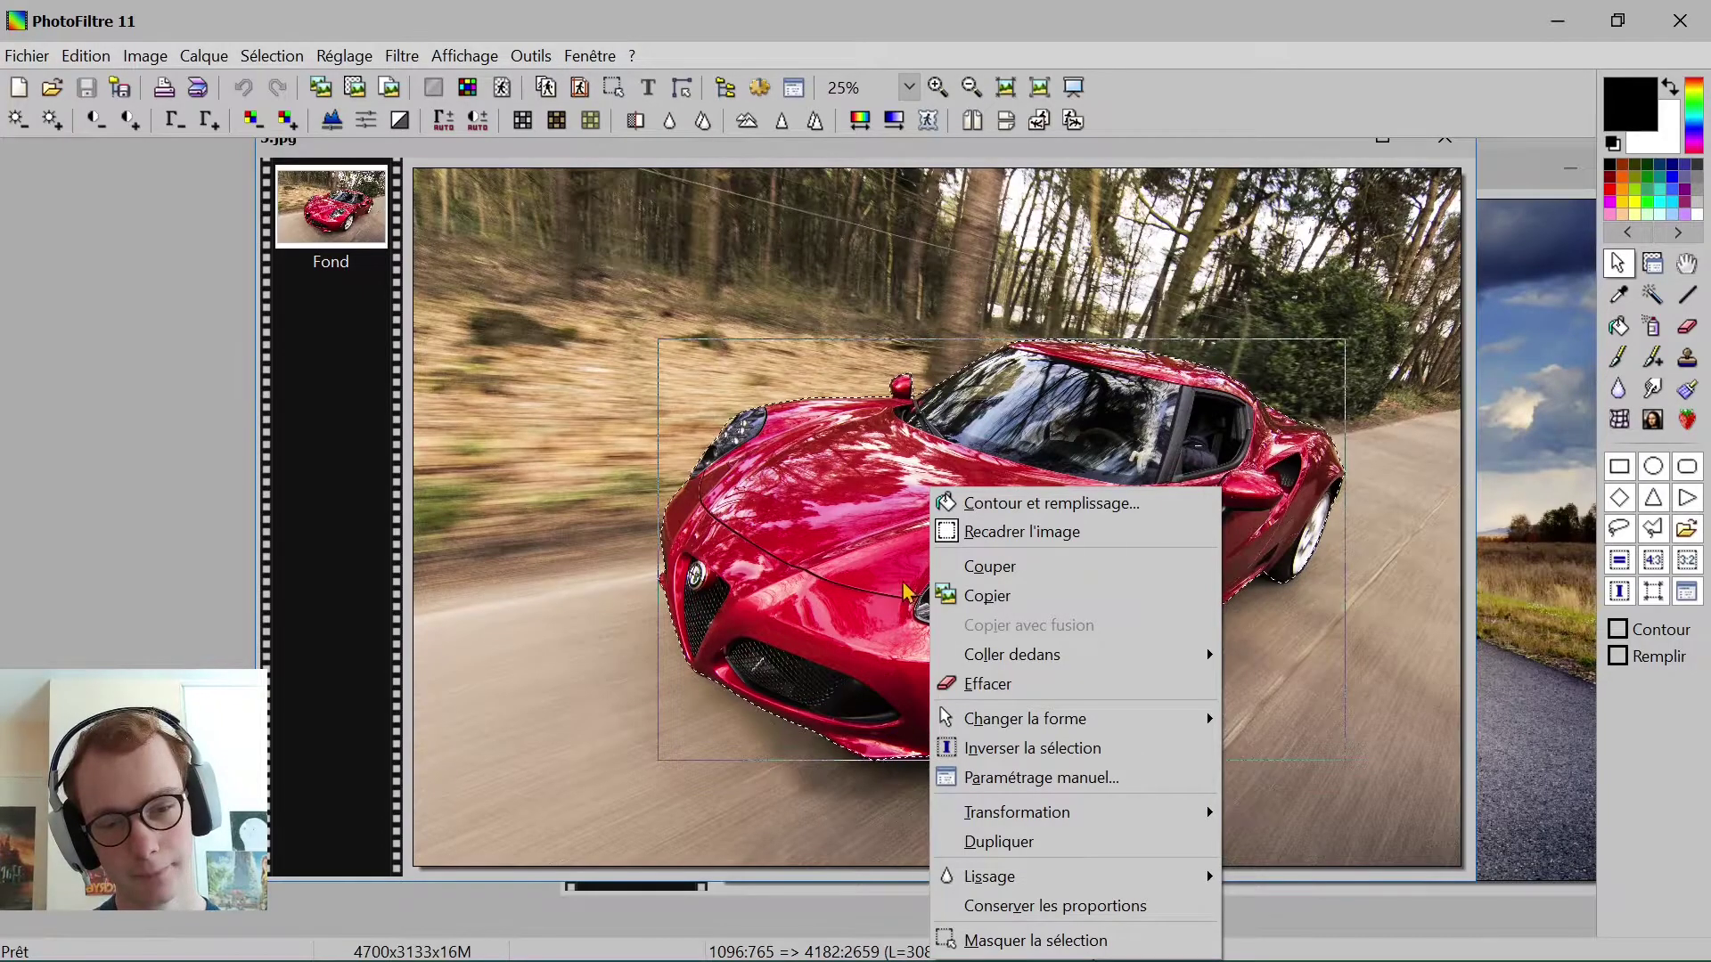
left_click(959, 603)
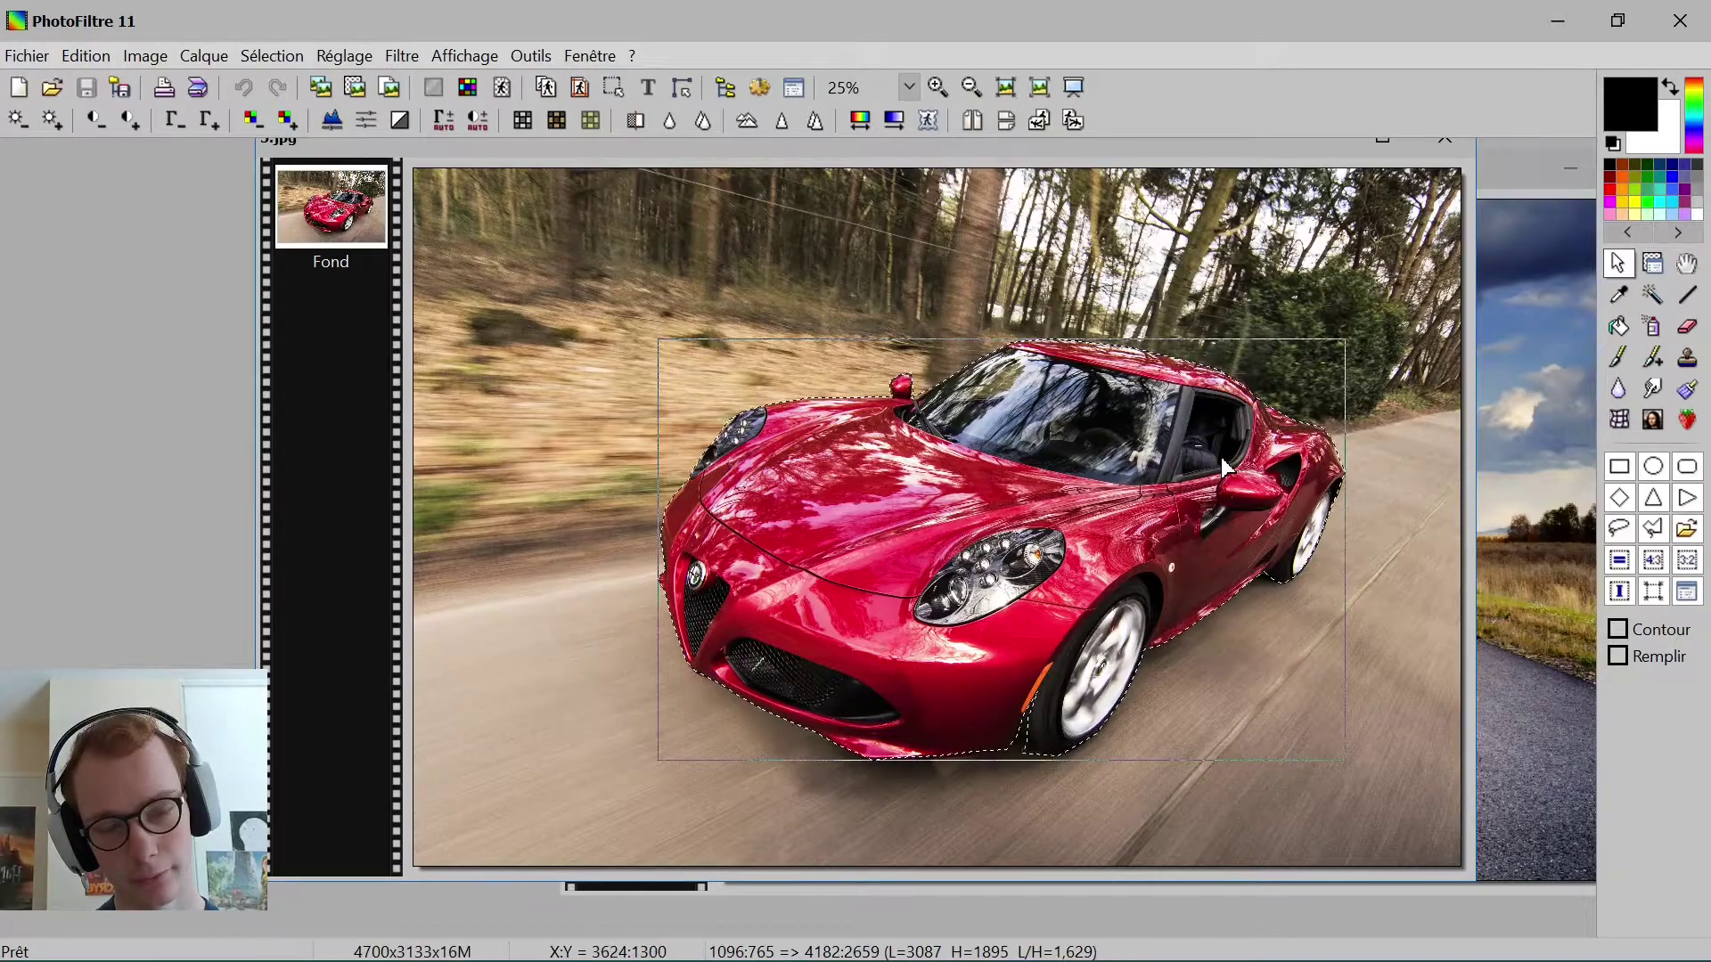
Step: Switch to the road photo 6.jpg and paste the copied car into it as a new layer
left_click(1526, 517)
left_click_drag(1025, 168, 811, 145)
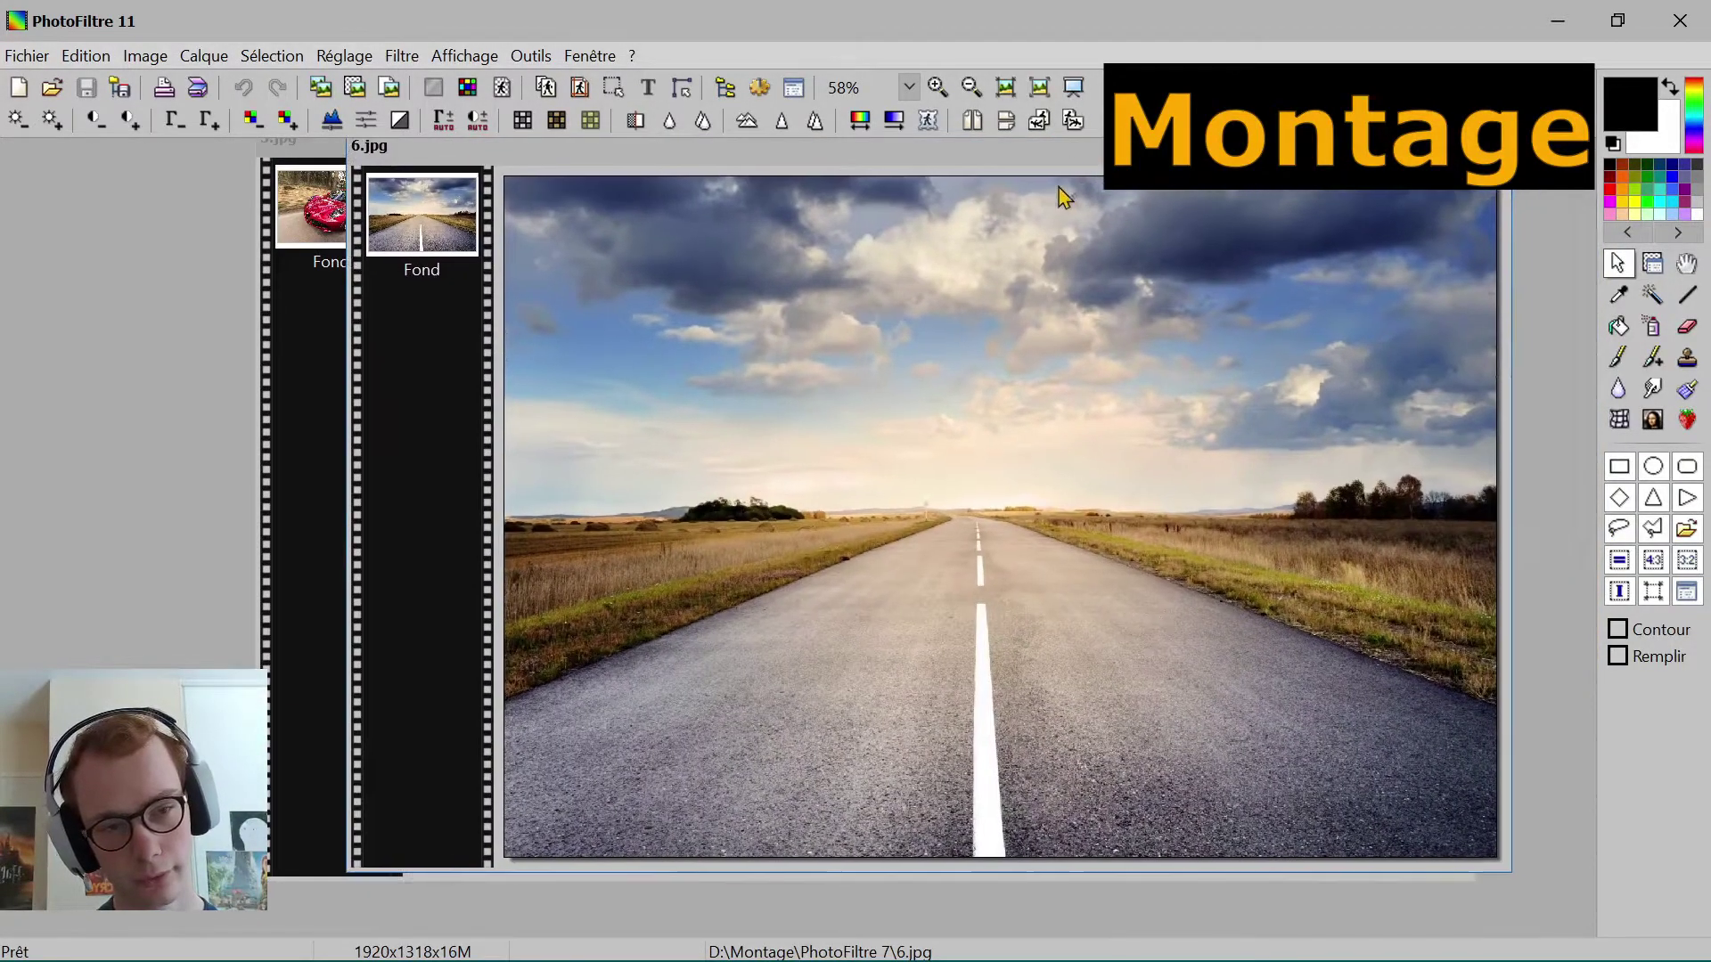
right_click(992, 465)
left_click(1065, 624)
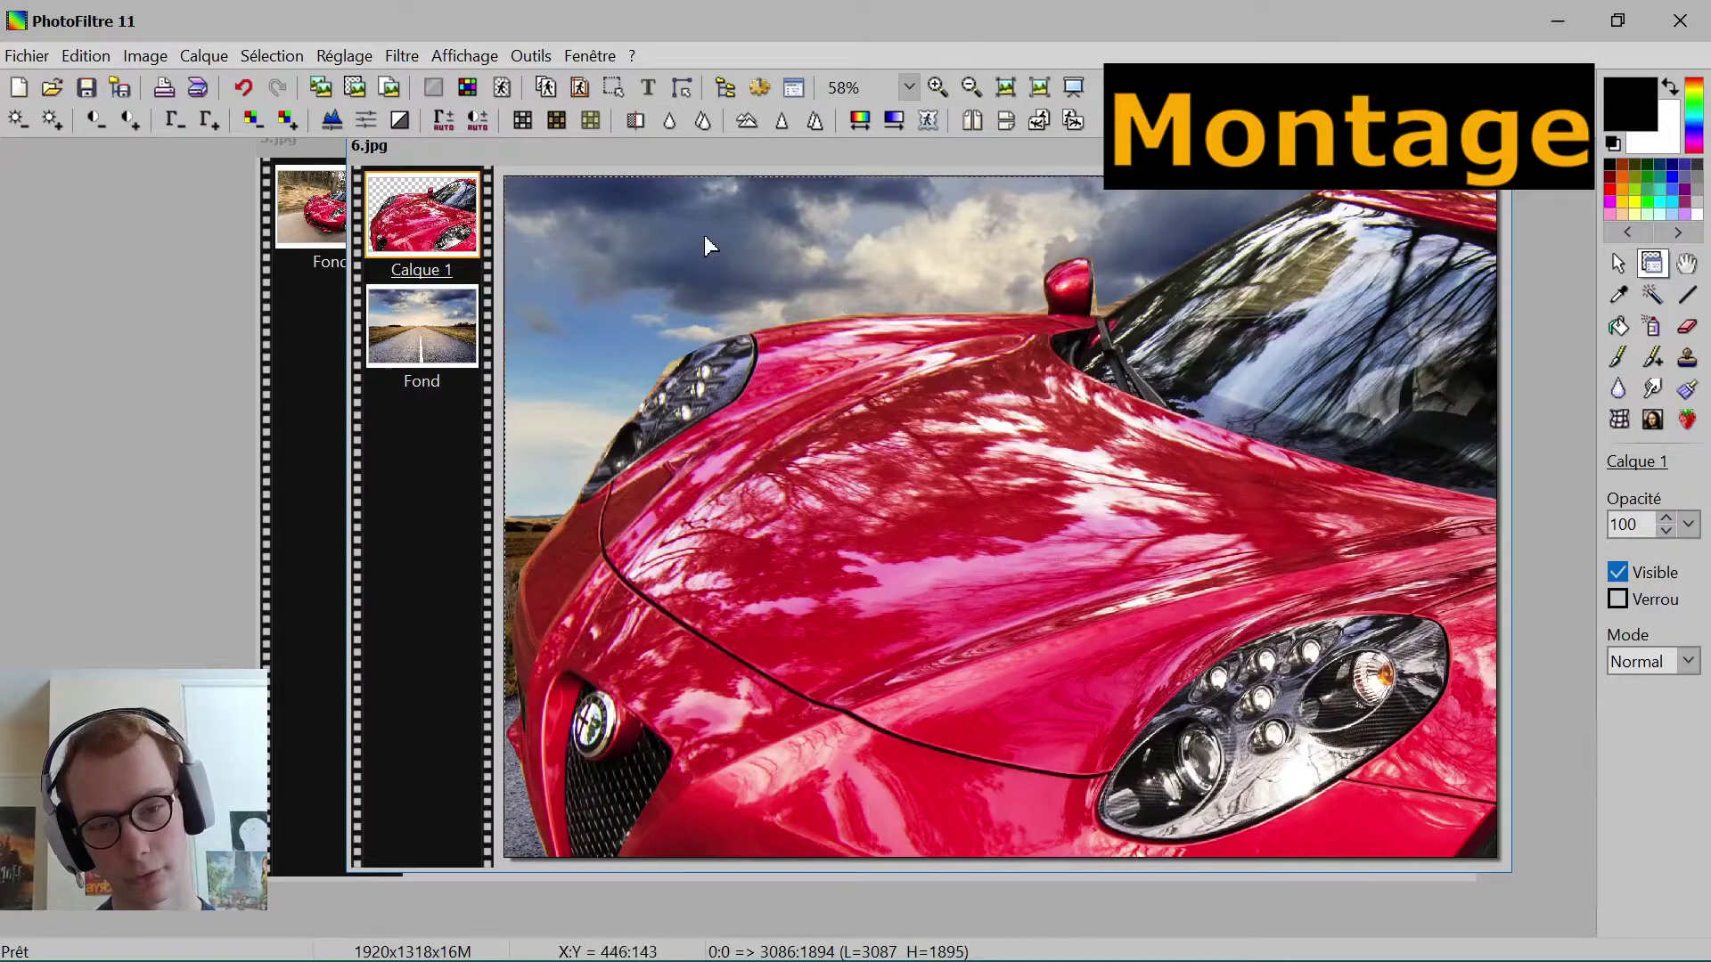
Step: Scale the pasted car layer down to about 1377 × 846 px and place it over the middle of the road
right_click(424, 226)
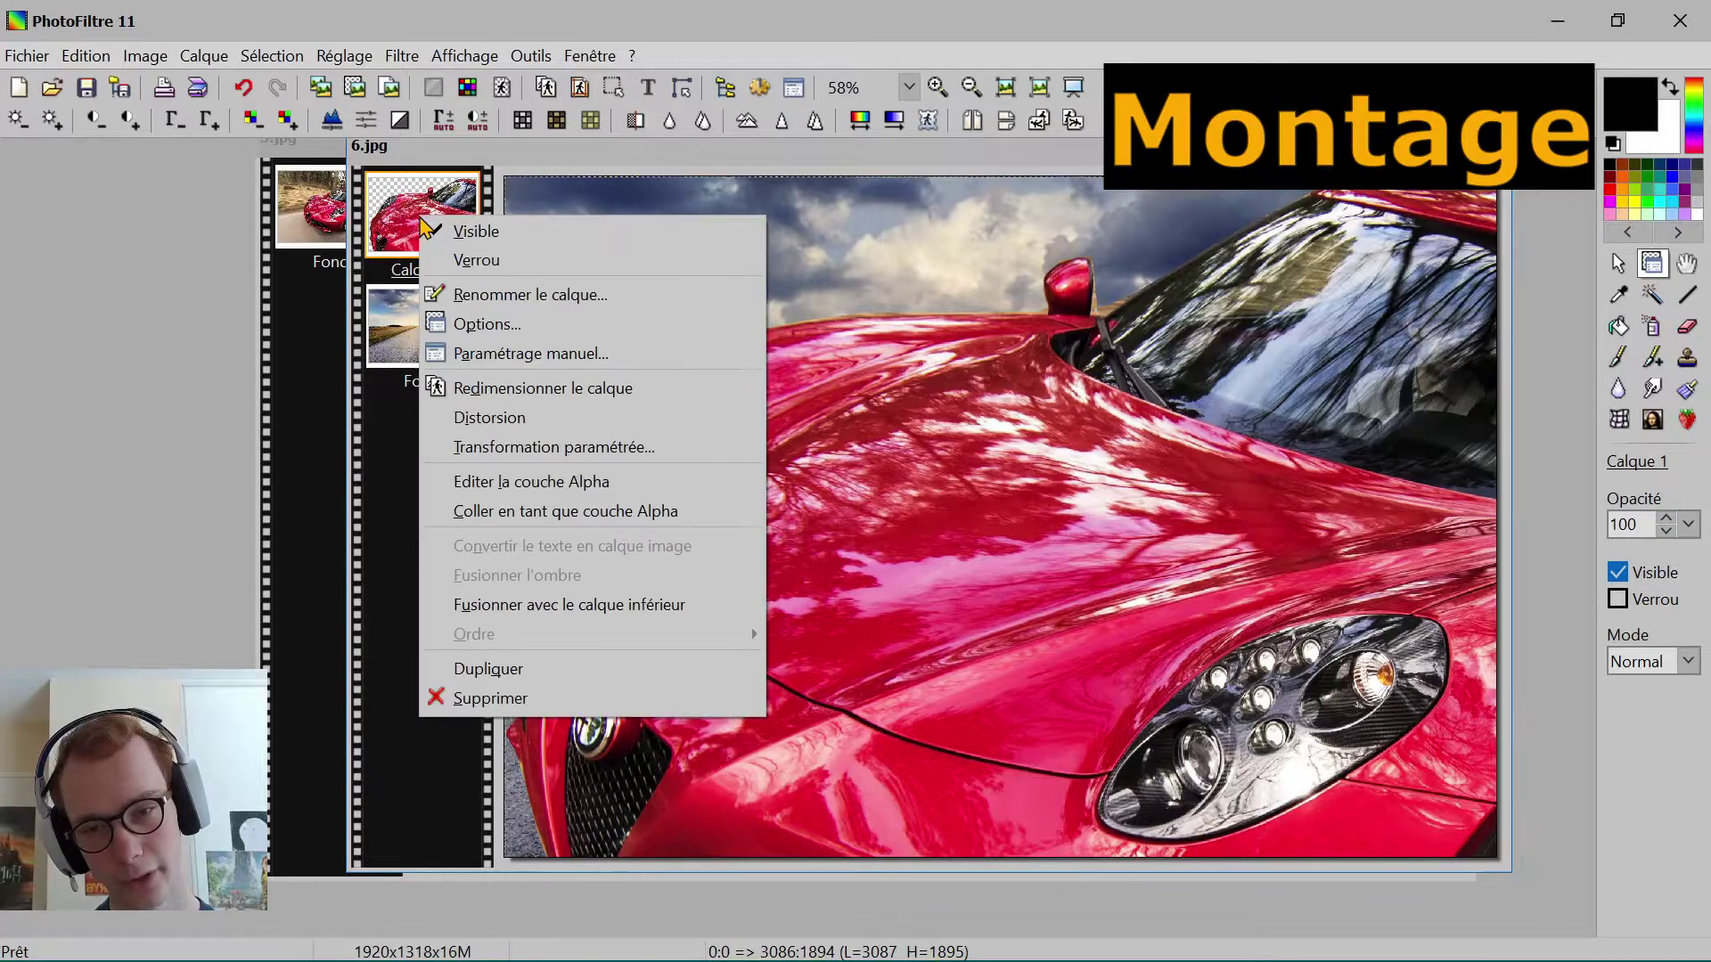
right_click(395, 215)
right_click(395, 215)
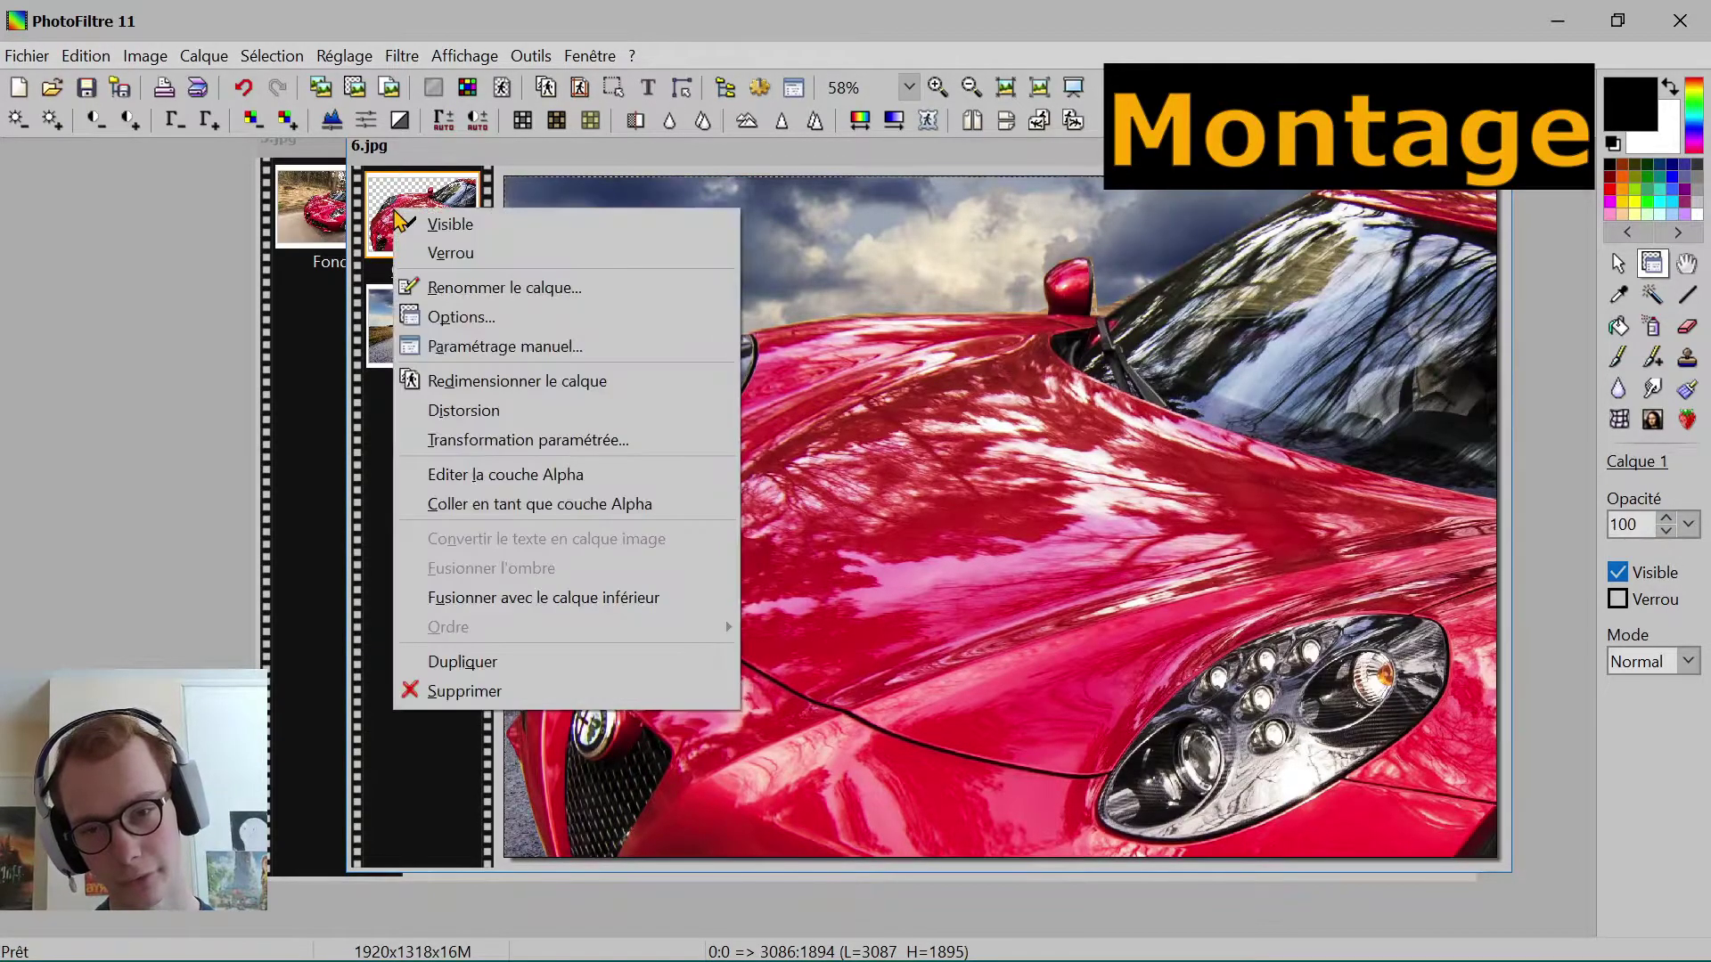
left_click(497, 383)
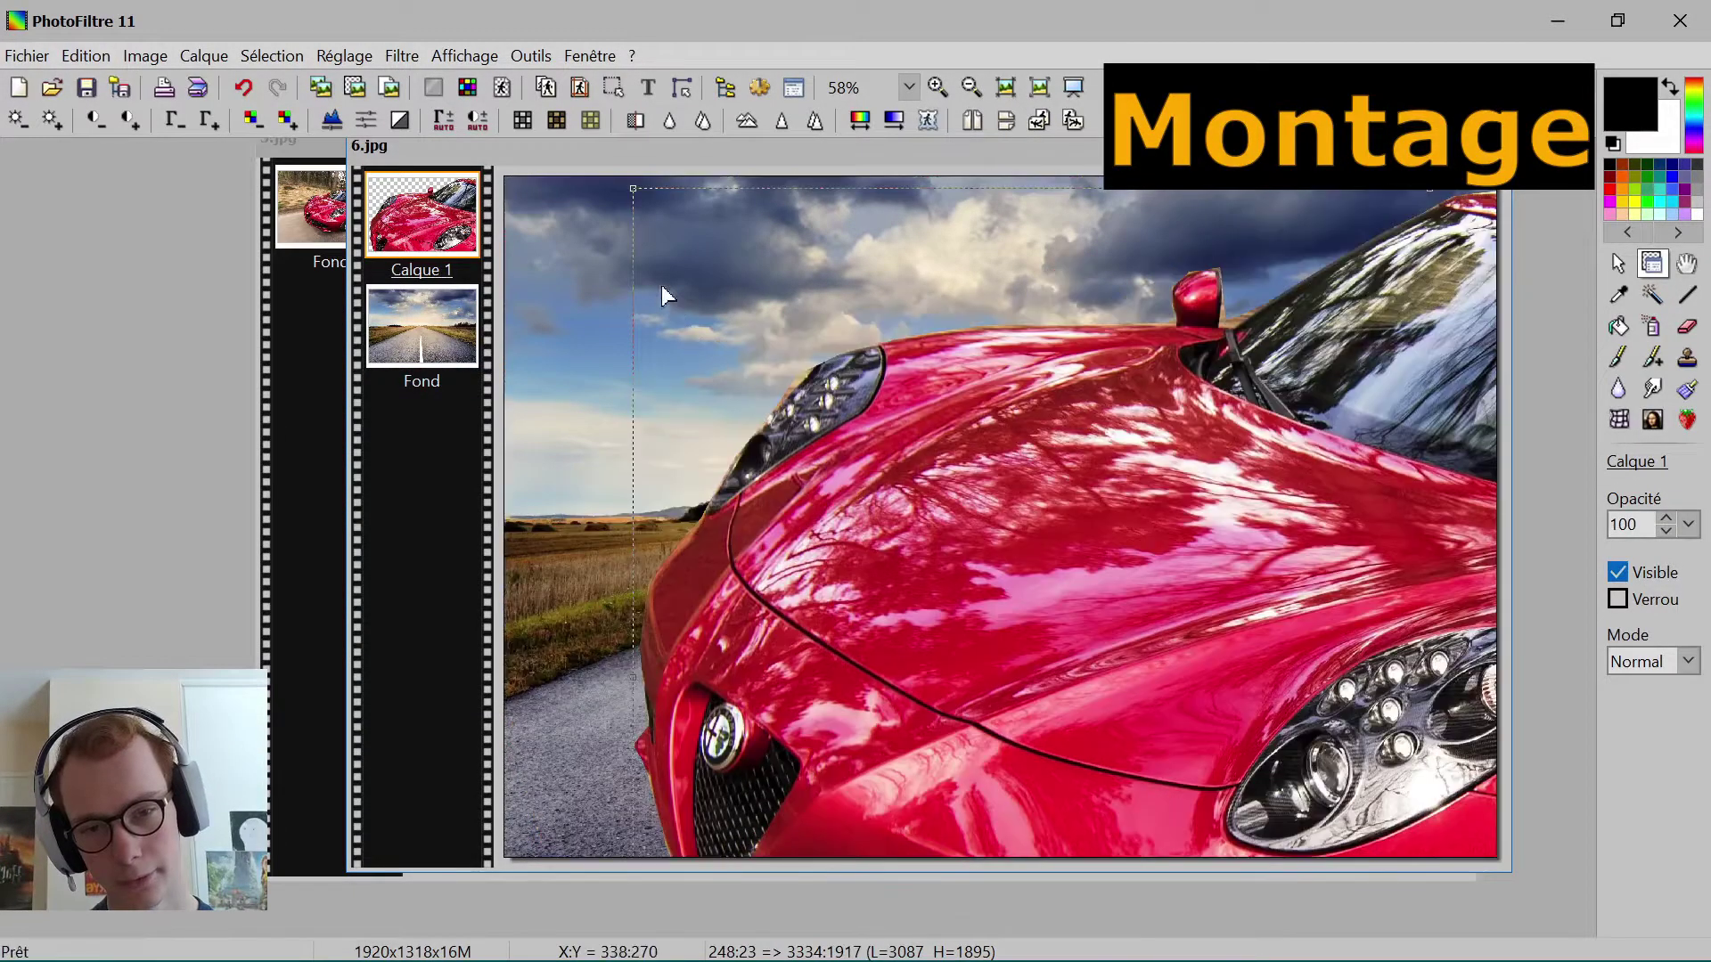
left_click_drag(635, 189, 1139, 614)
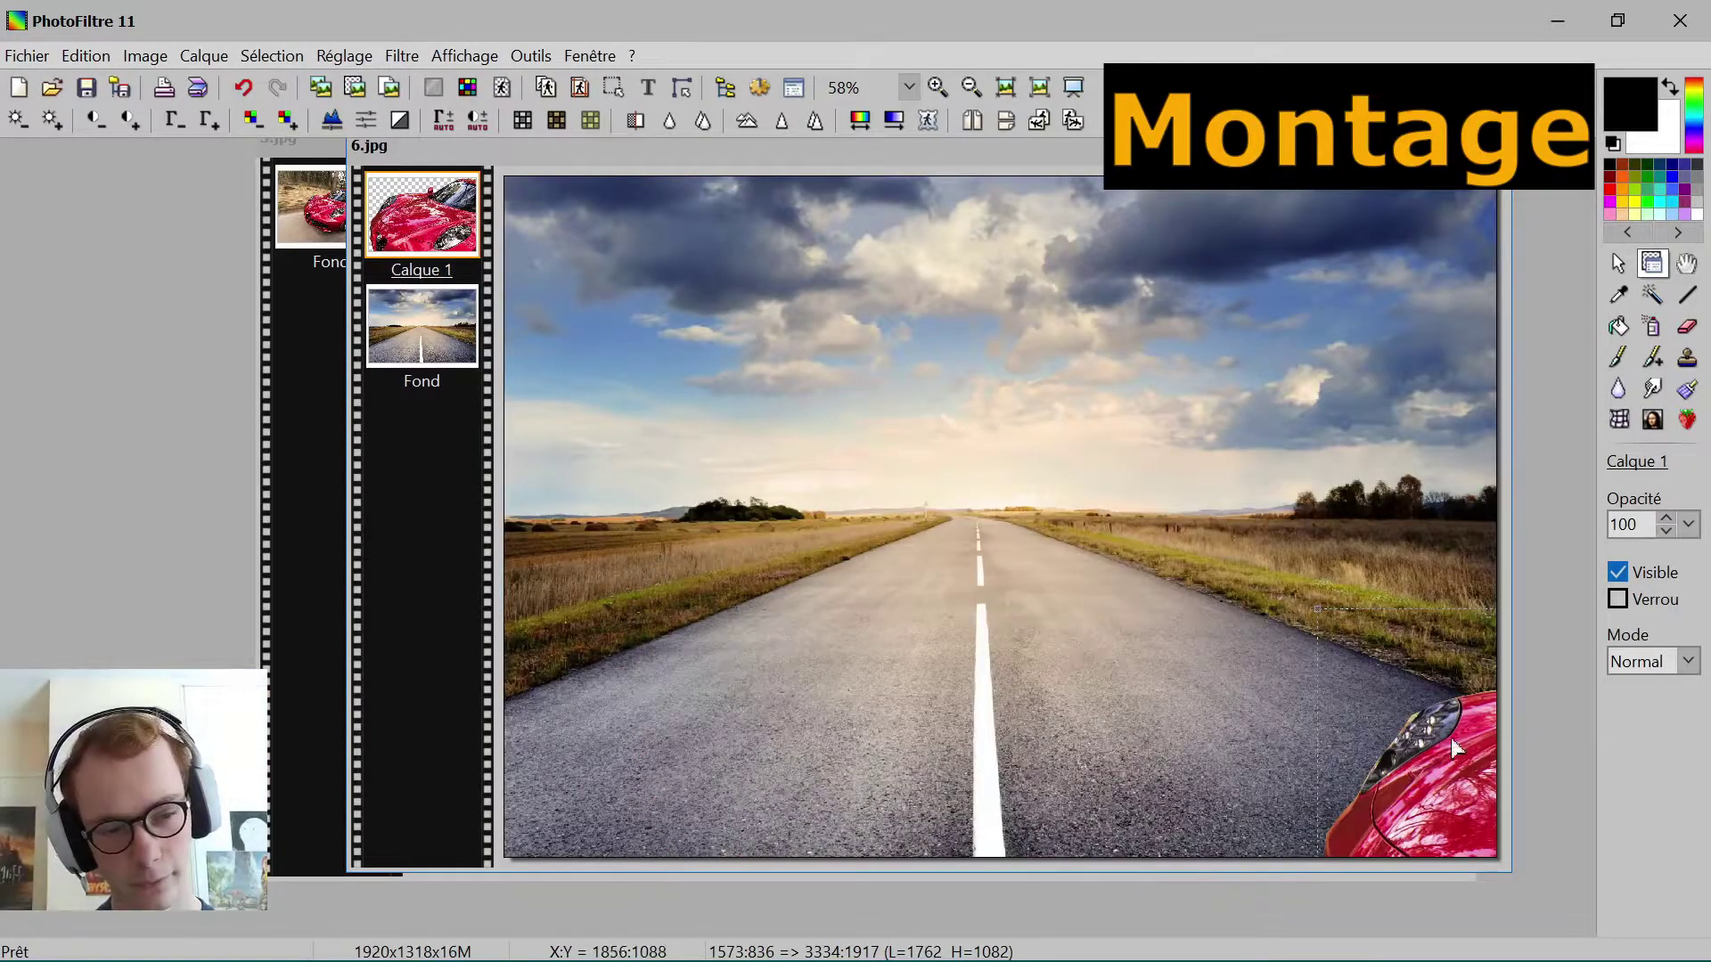
left_click_drag(1318, 610, 997, 533)
left_click_drag(1228, 727, 946, 626)
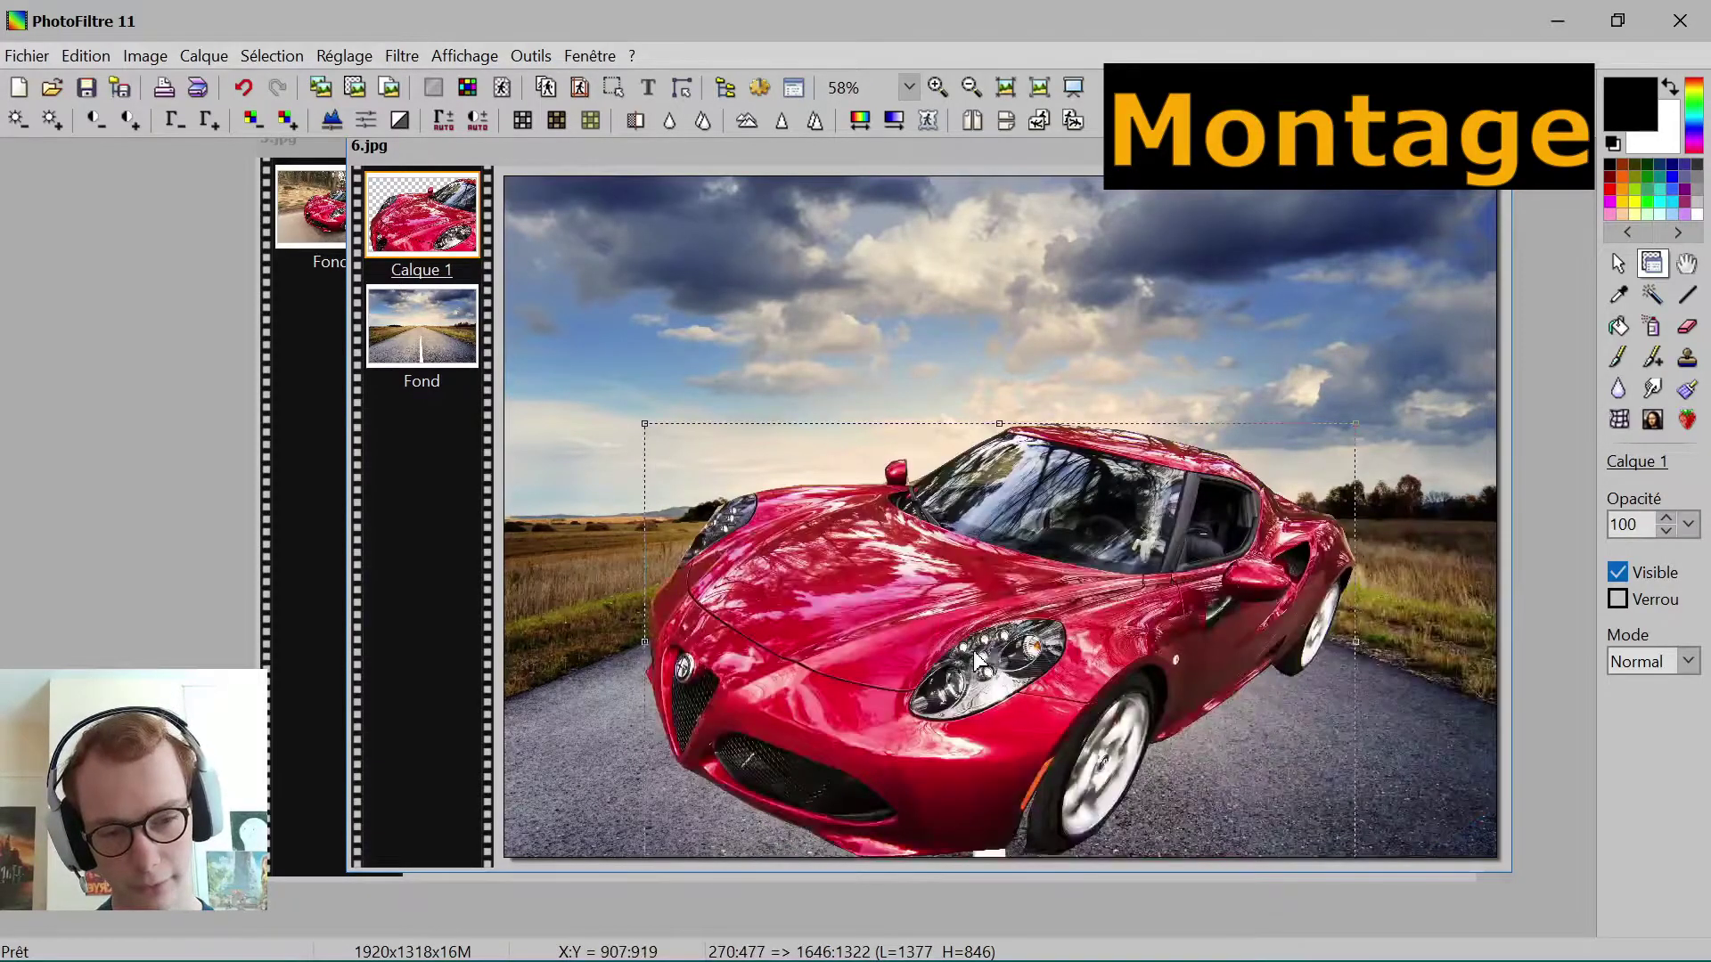
Step: Shrink the car layer to about 1233 × 757 px, apply the resize, and place it in the right lane, running past the photo's right edge
left_click_drag(647, 425, 737, 481)
left_click_drag(1025, 675, 1194, 664)
mouse_move(894, 484)
left_mouse_down()
mouse_move(793, 420)
mouse_move(889, 481)
left_mouse_up()
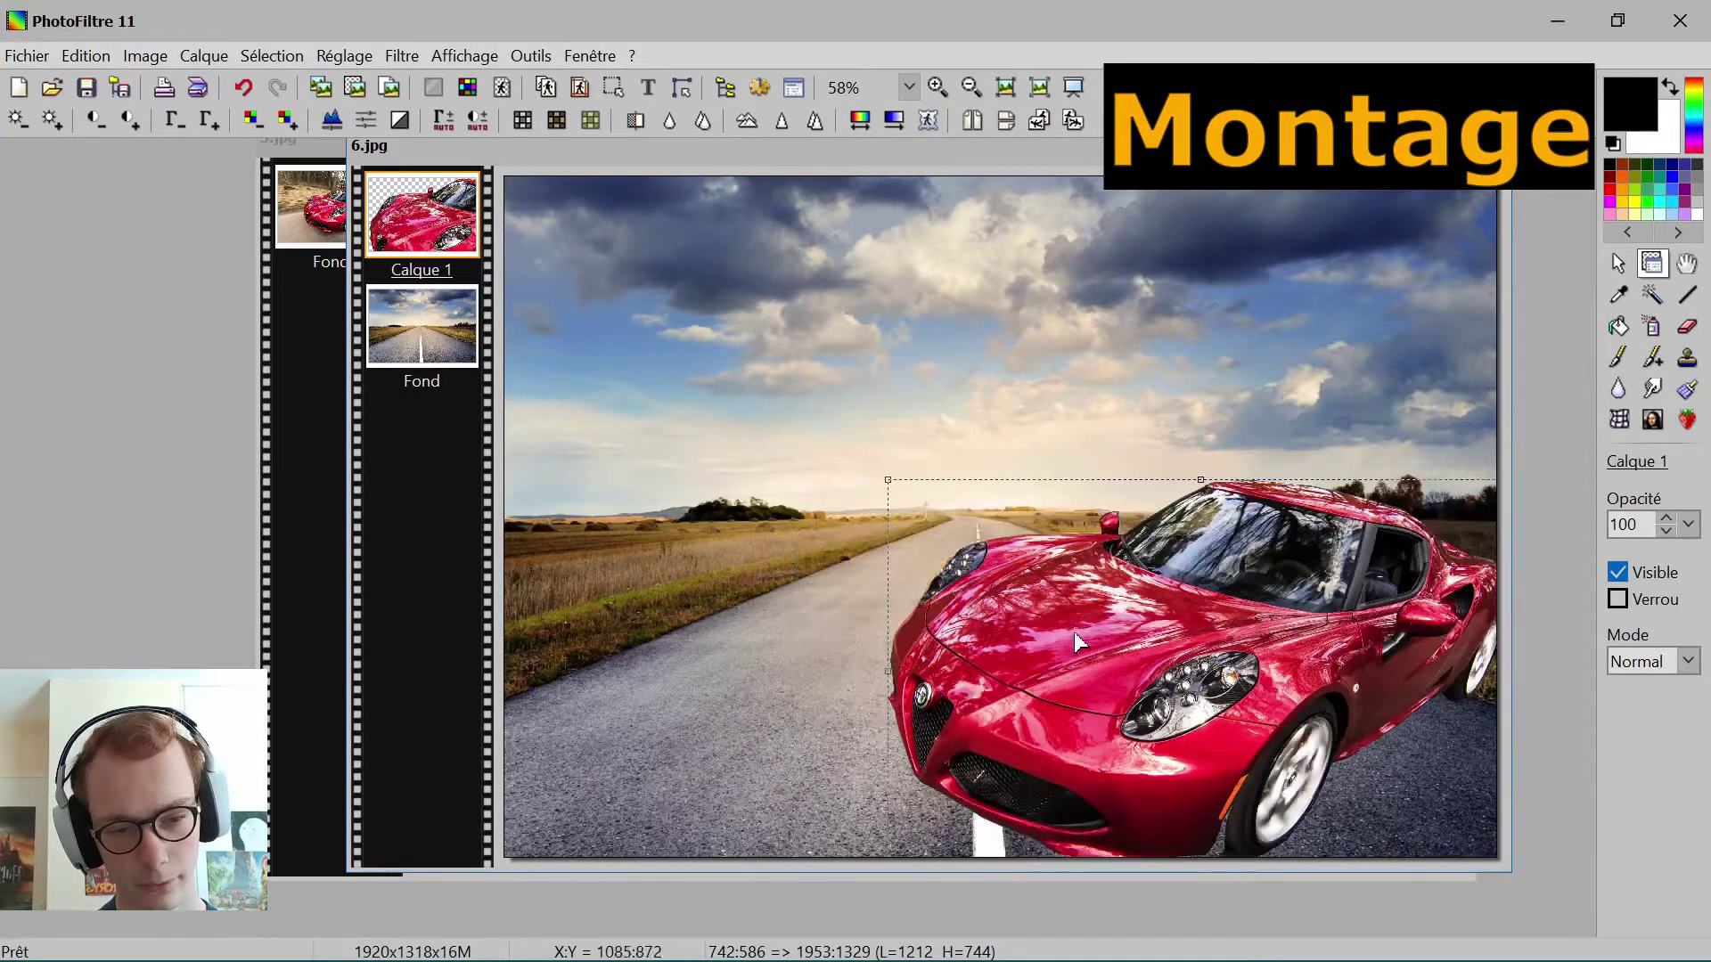
left_click_drag(1032, 642, 1128, 653)
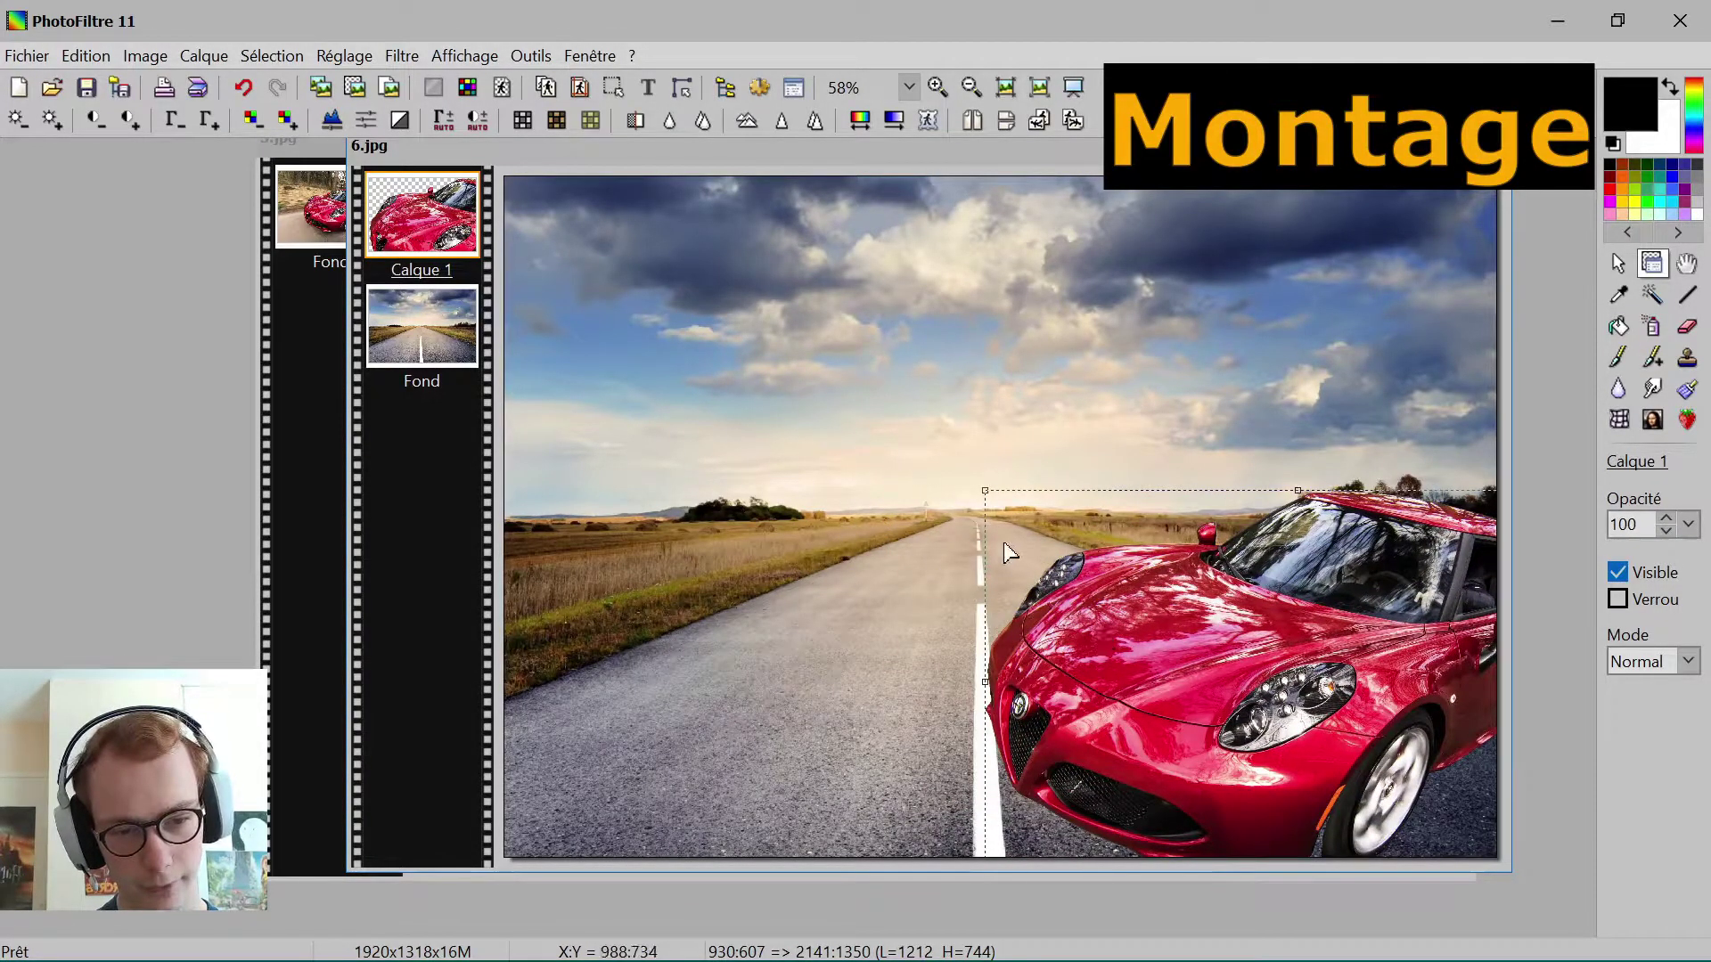
left_click_drag(985, 489, 974, 483)
right_click(1120, 698)
left_click(1169, 696)
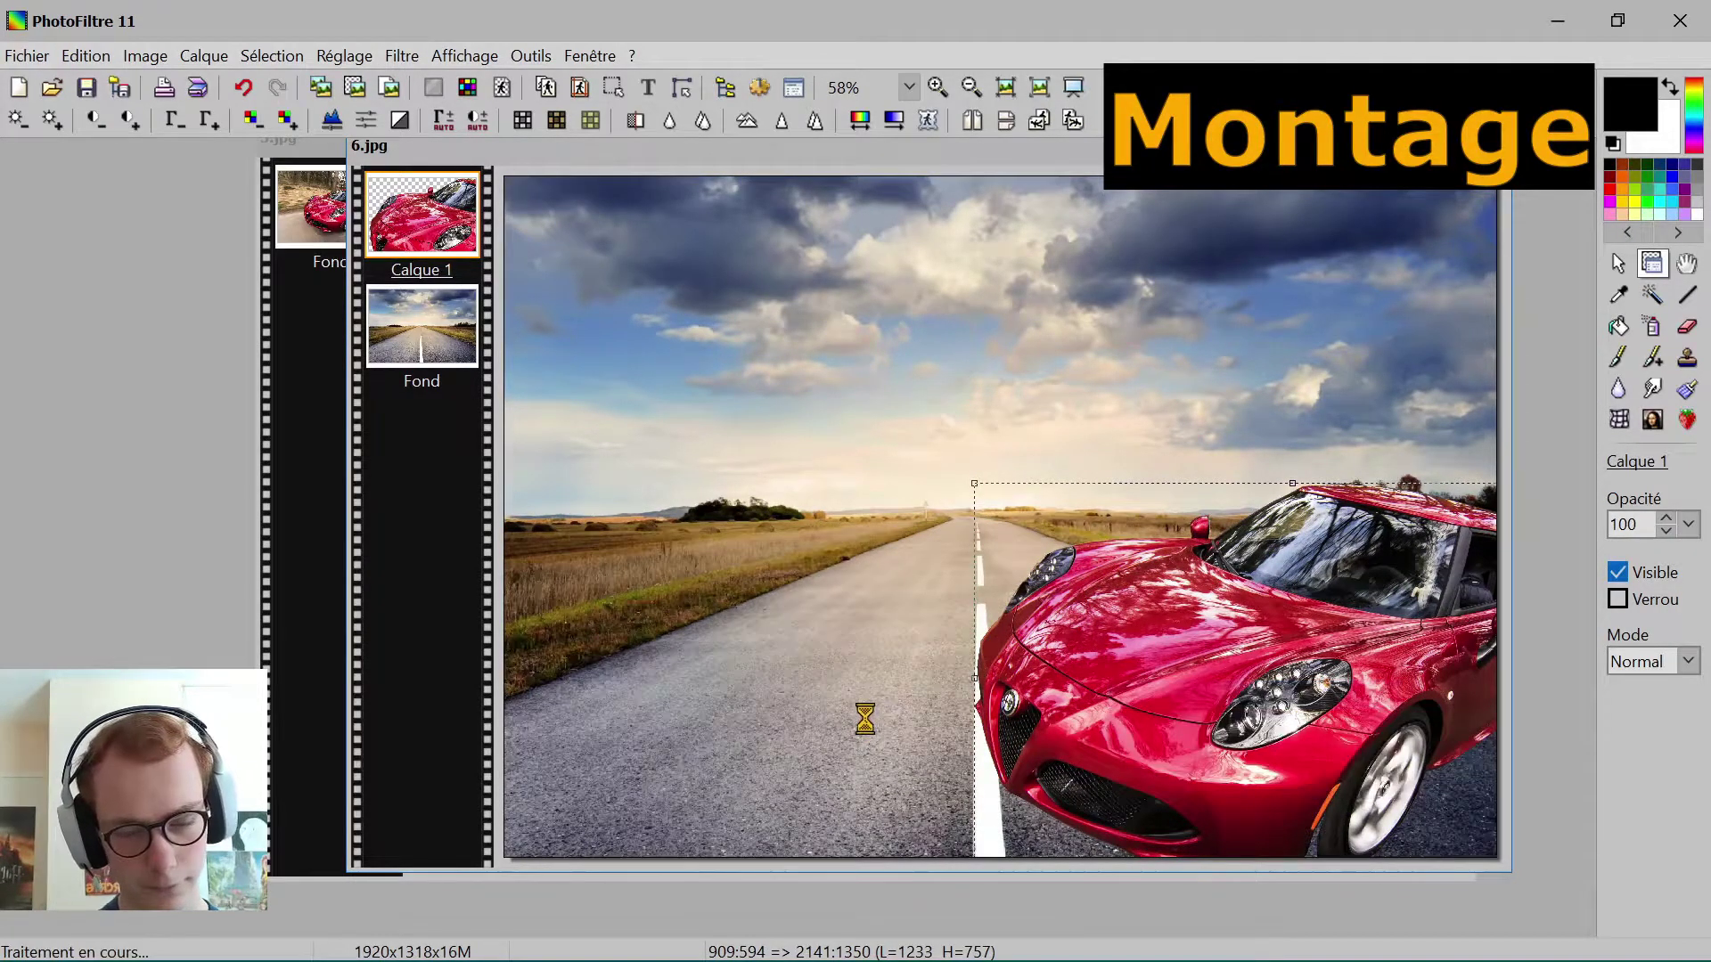
left_click_drag(932, 726, 969, 720)
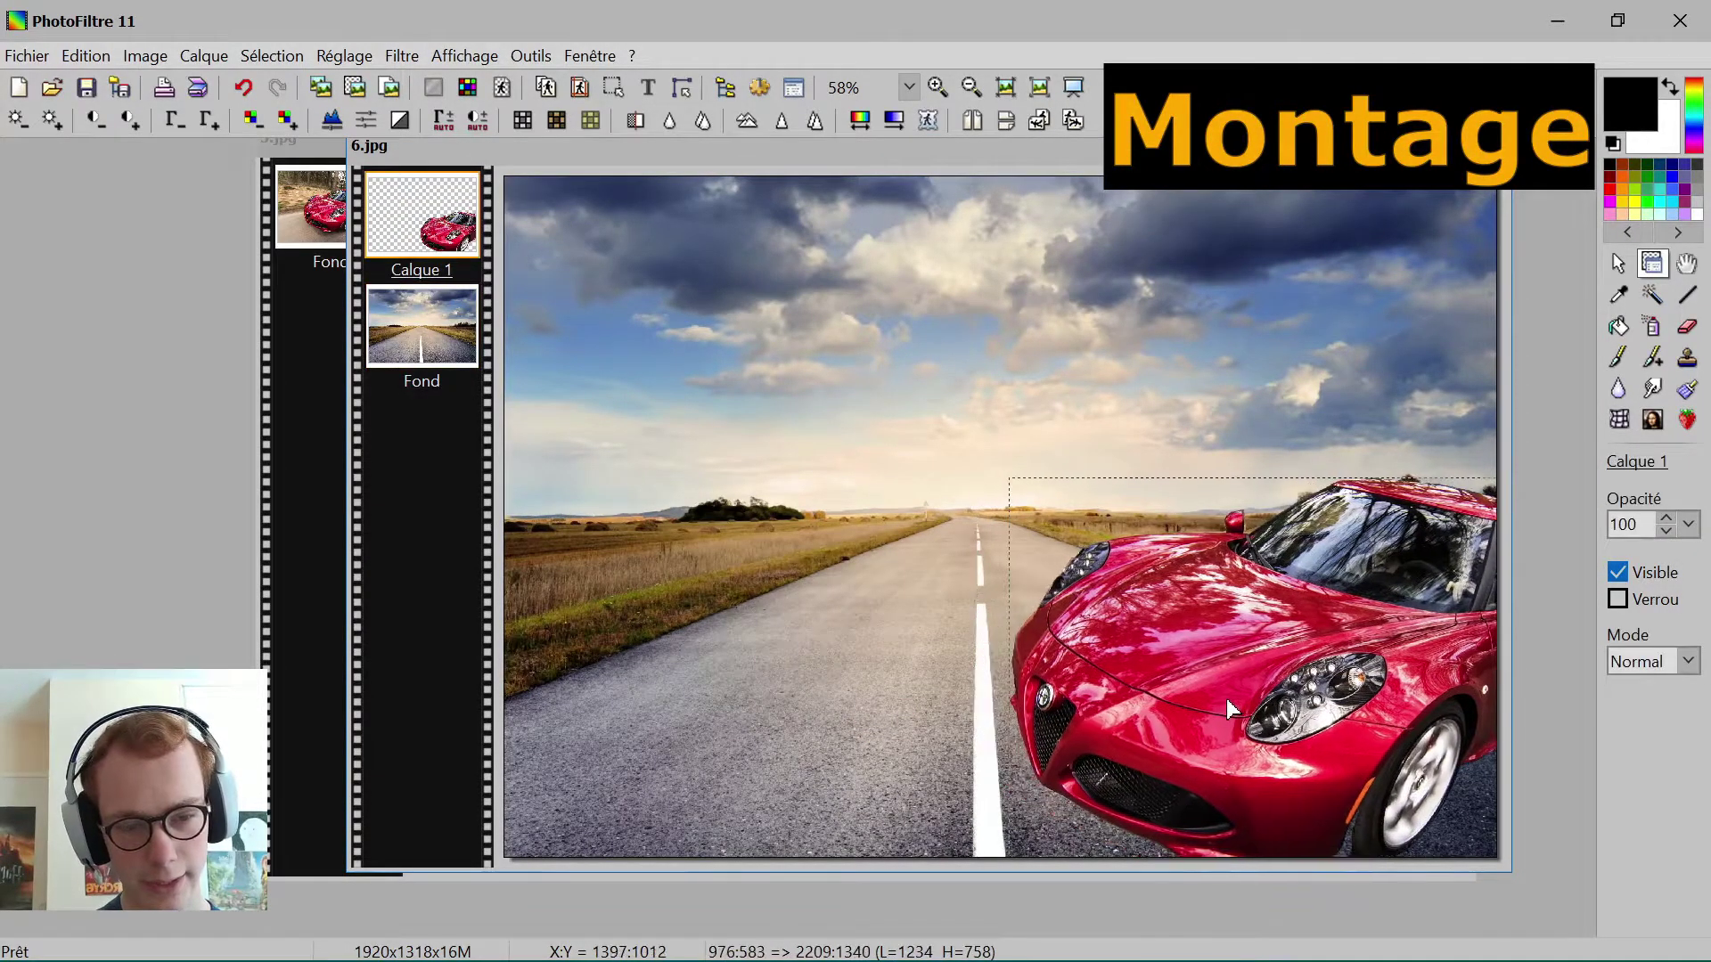
left_click(969, 720)
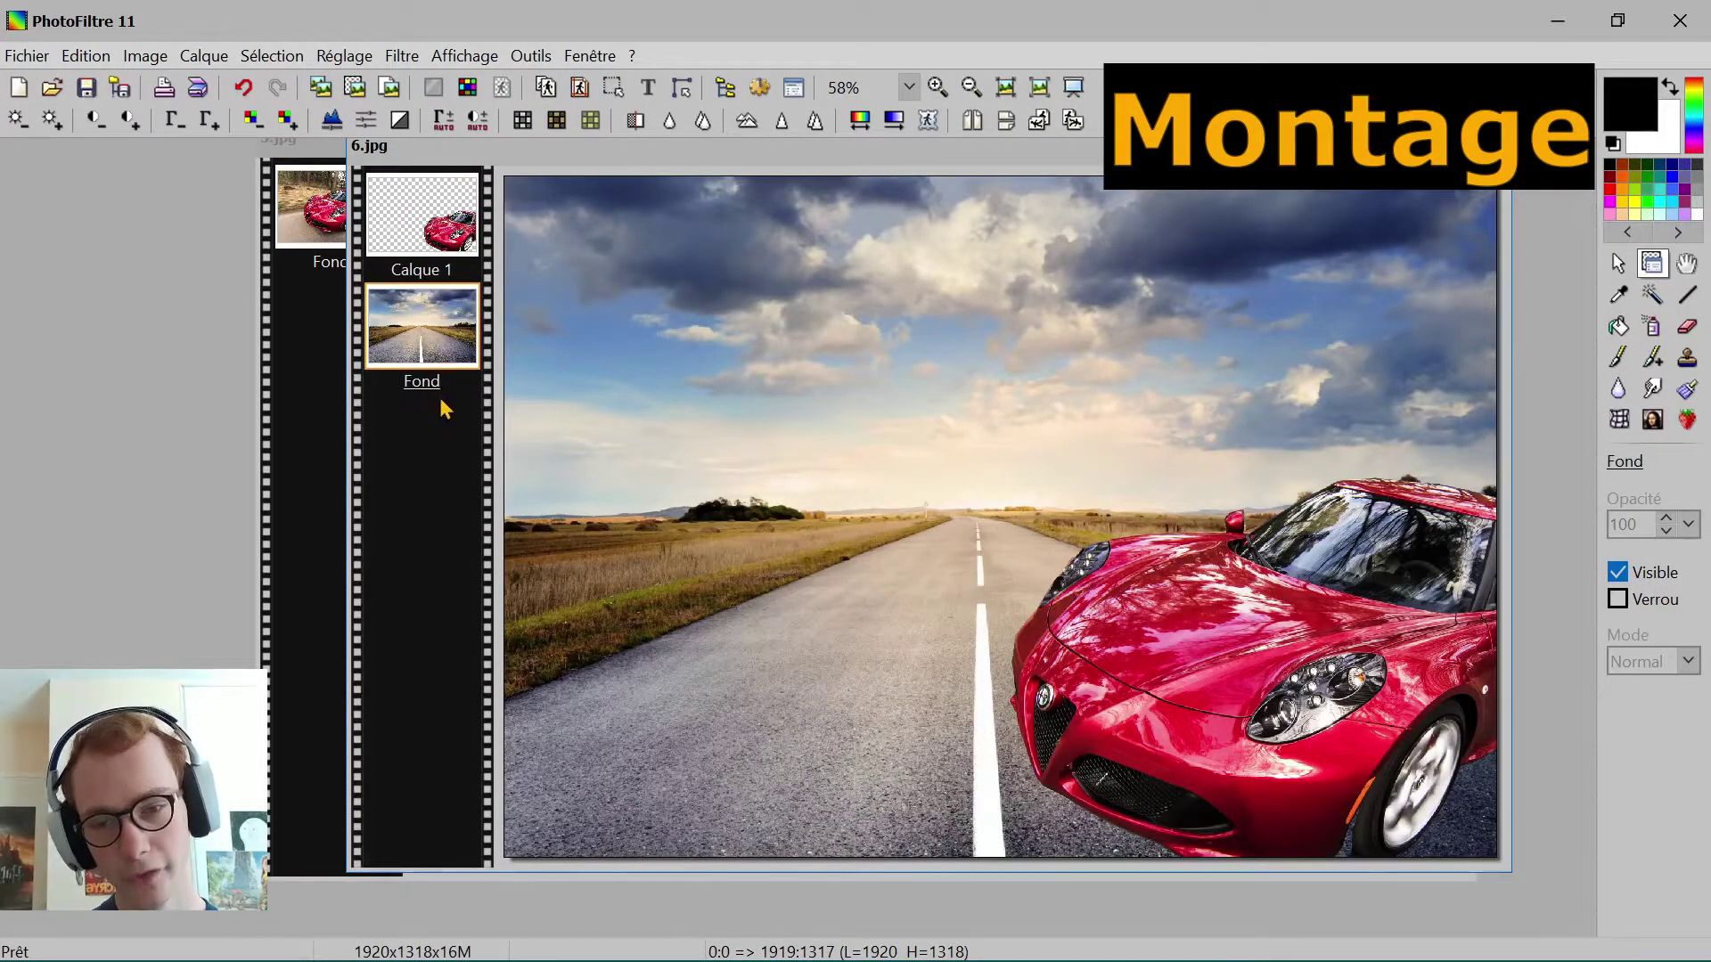
Step: Rename the car layer as "Voiture"
left_click(436, 256)
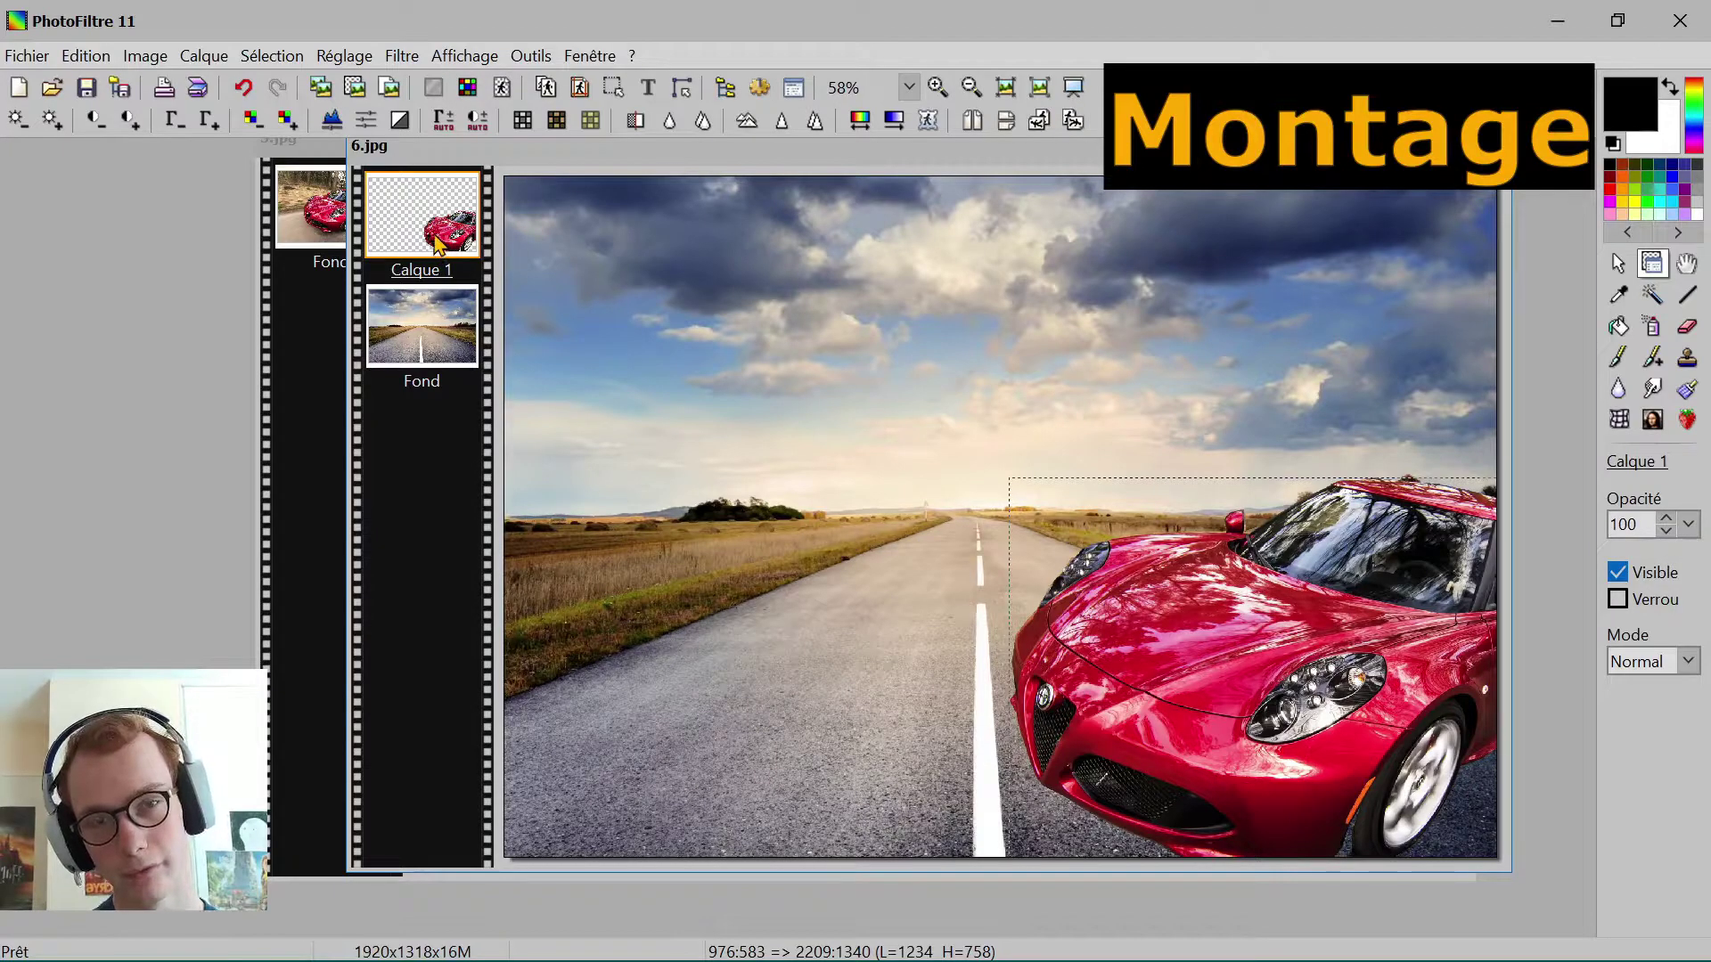
right_click(425, 219)
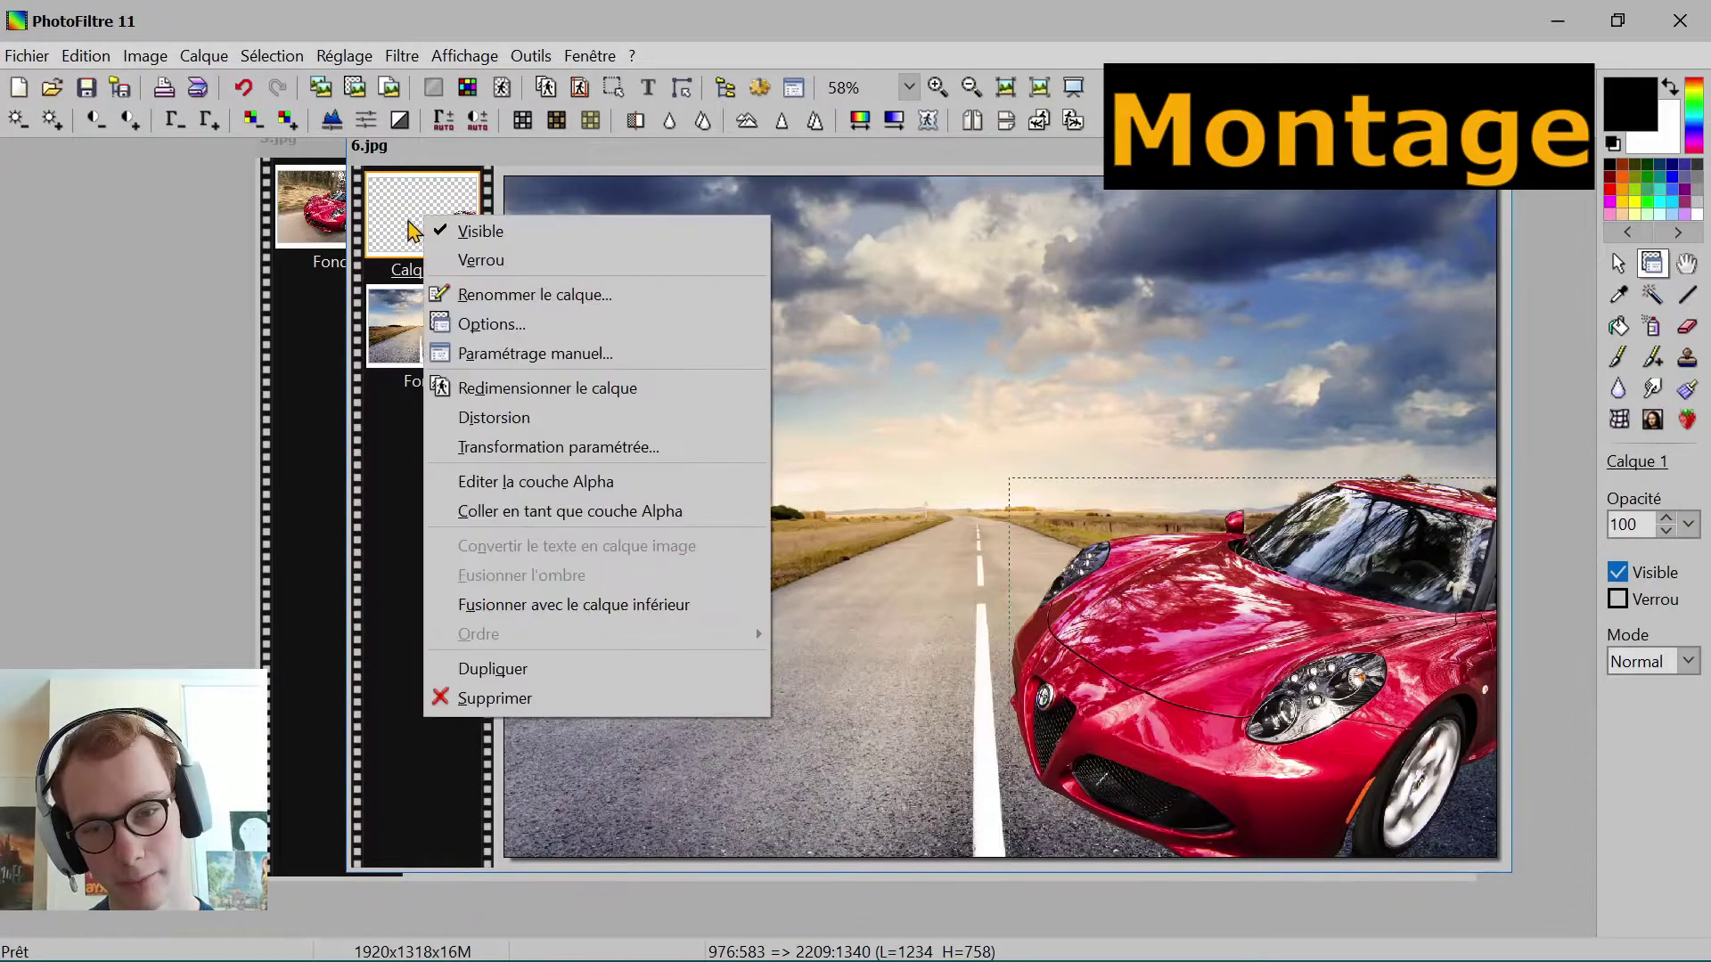
left_click(397, 226)
right_click(392, 219)
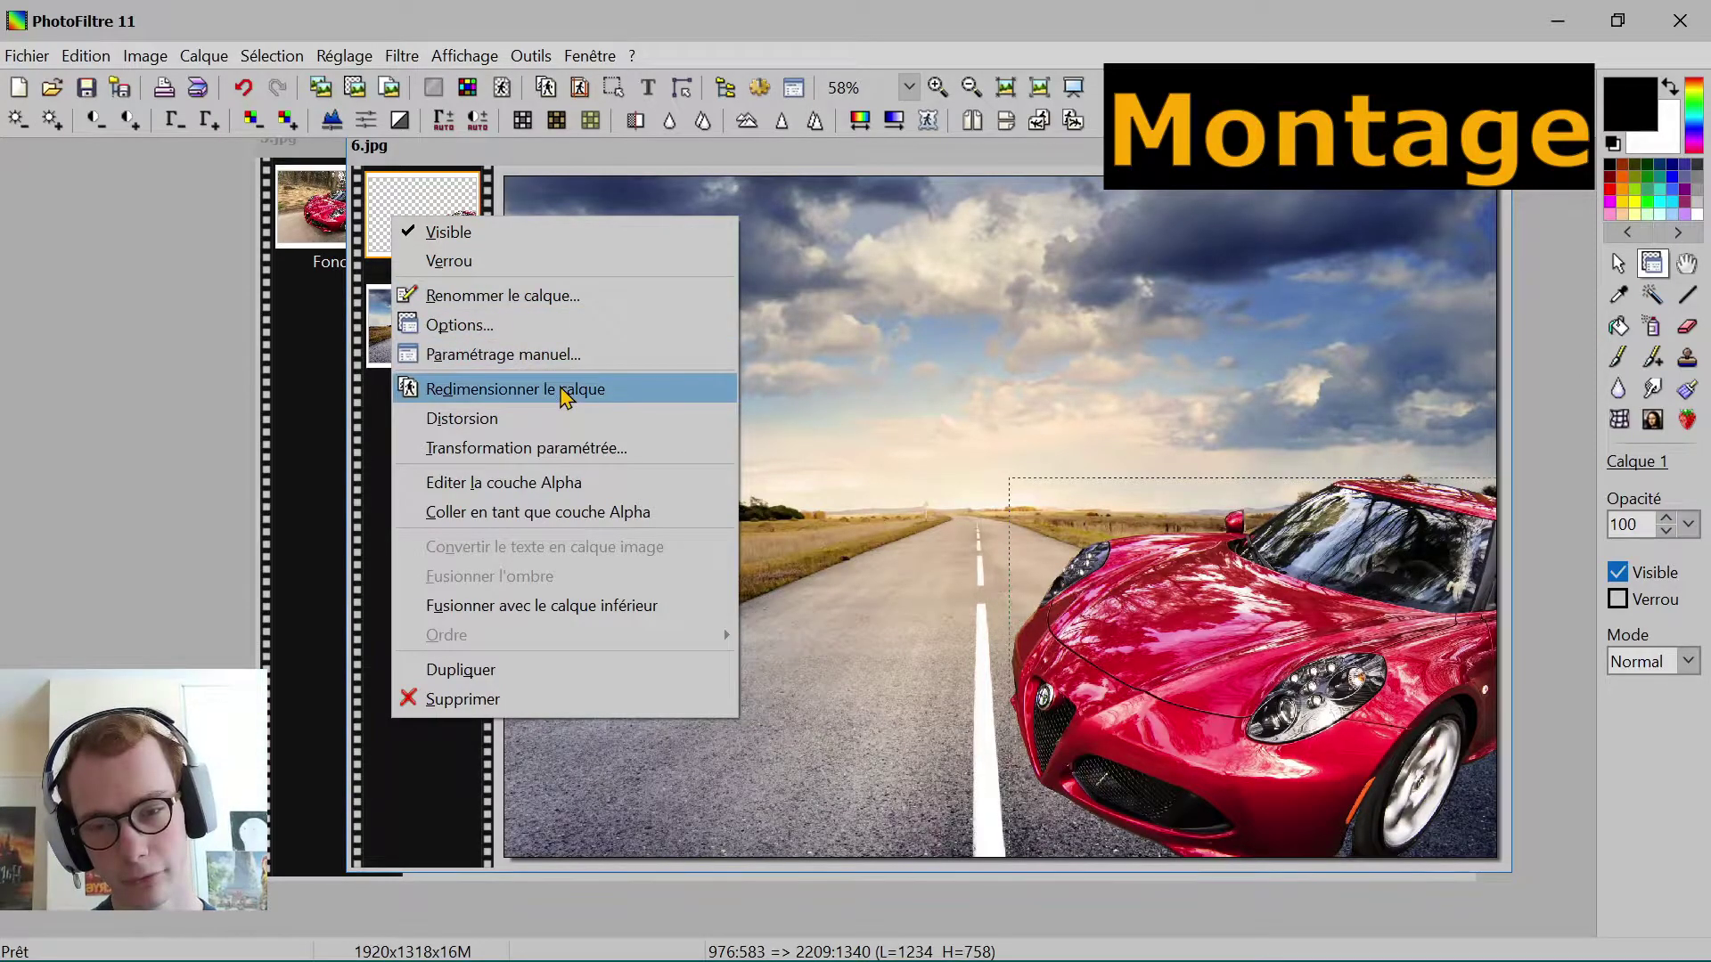
left_click(428, 295)
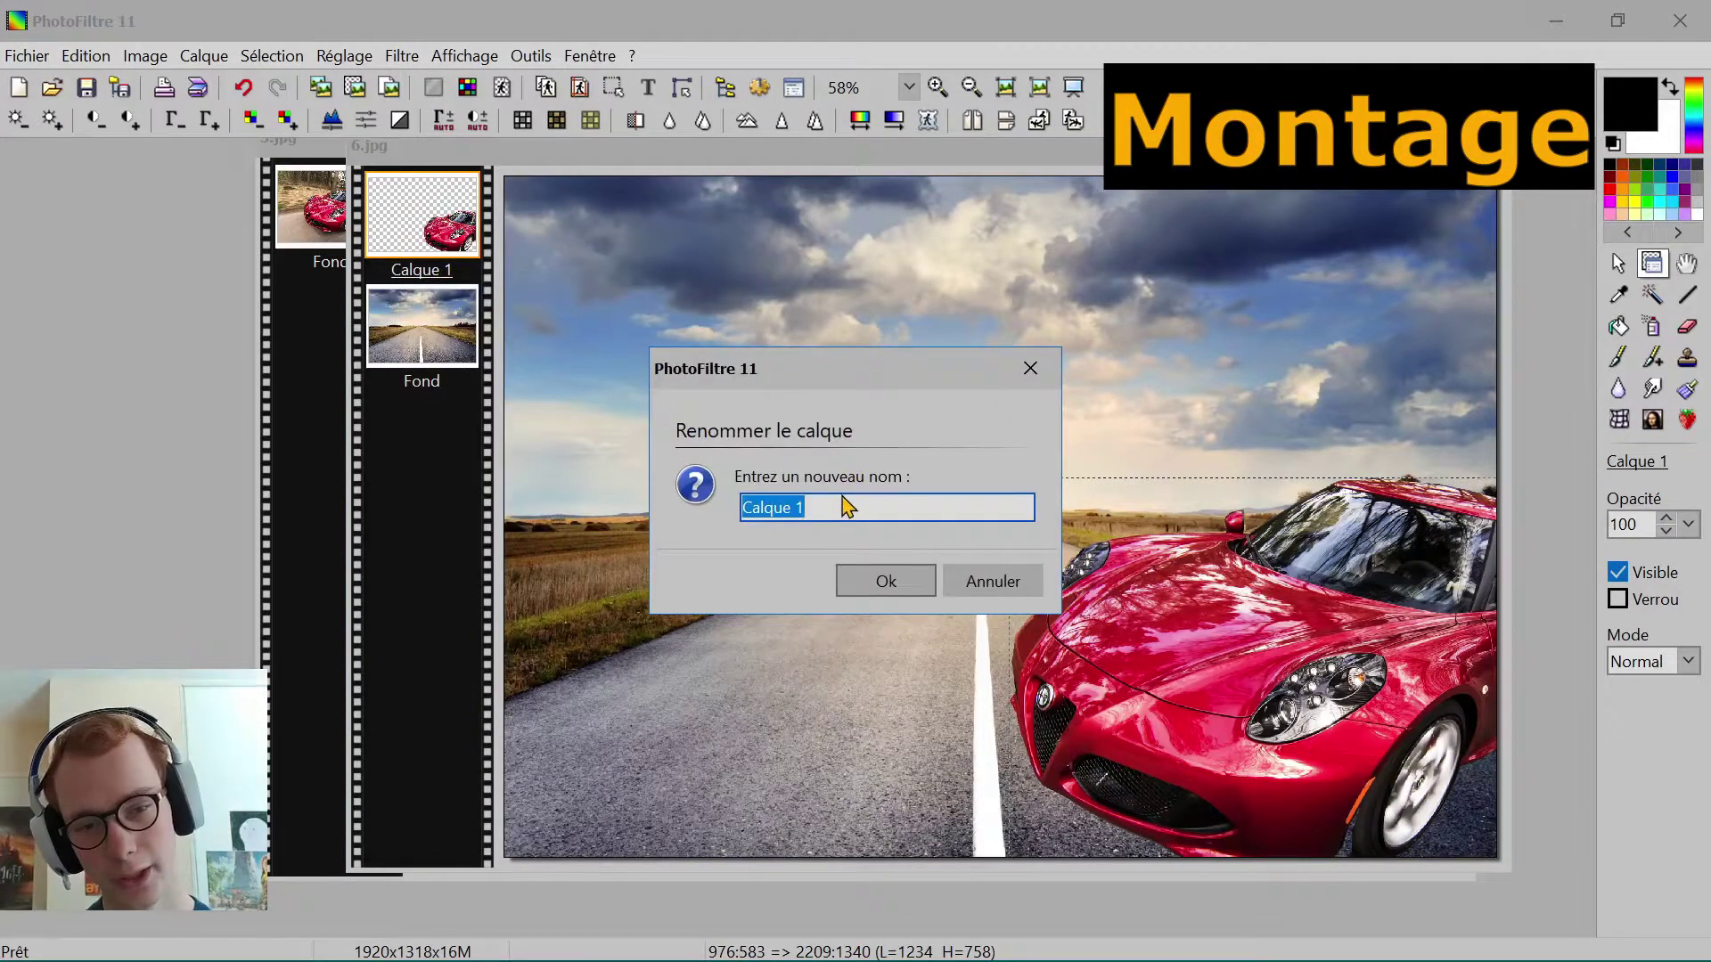
key("Caps_Lock")
type("Voiture")
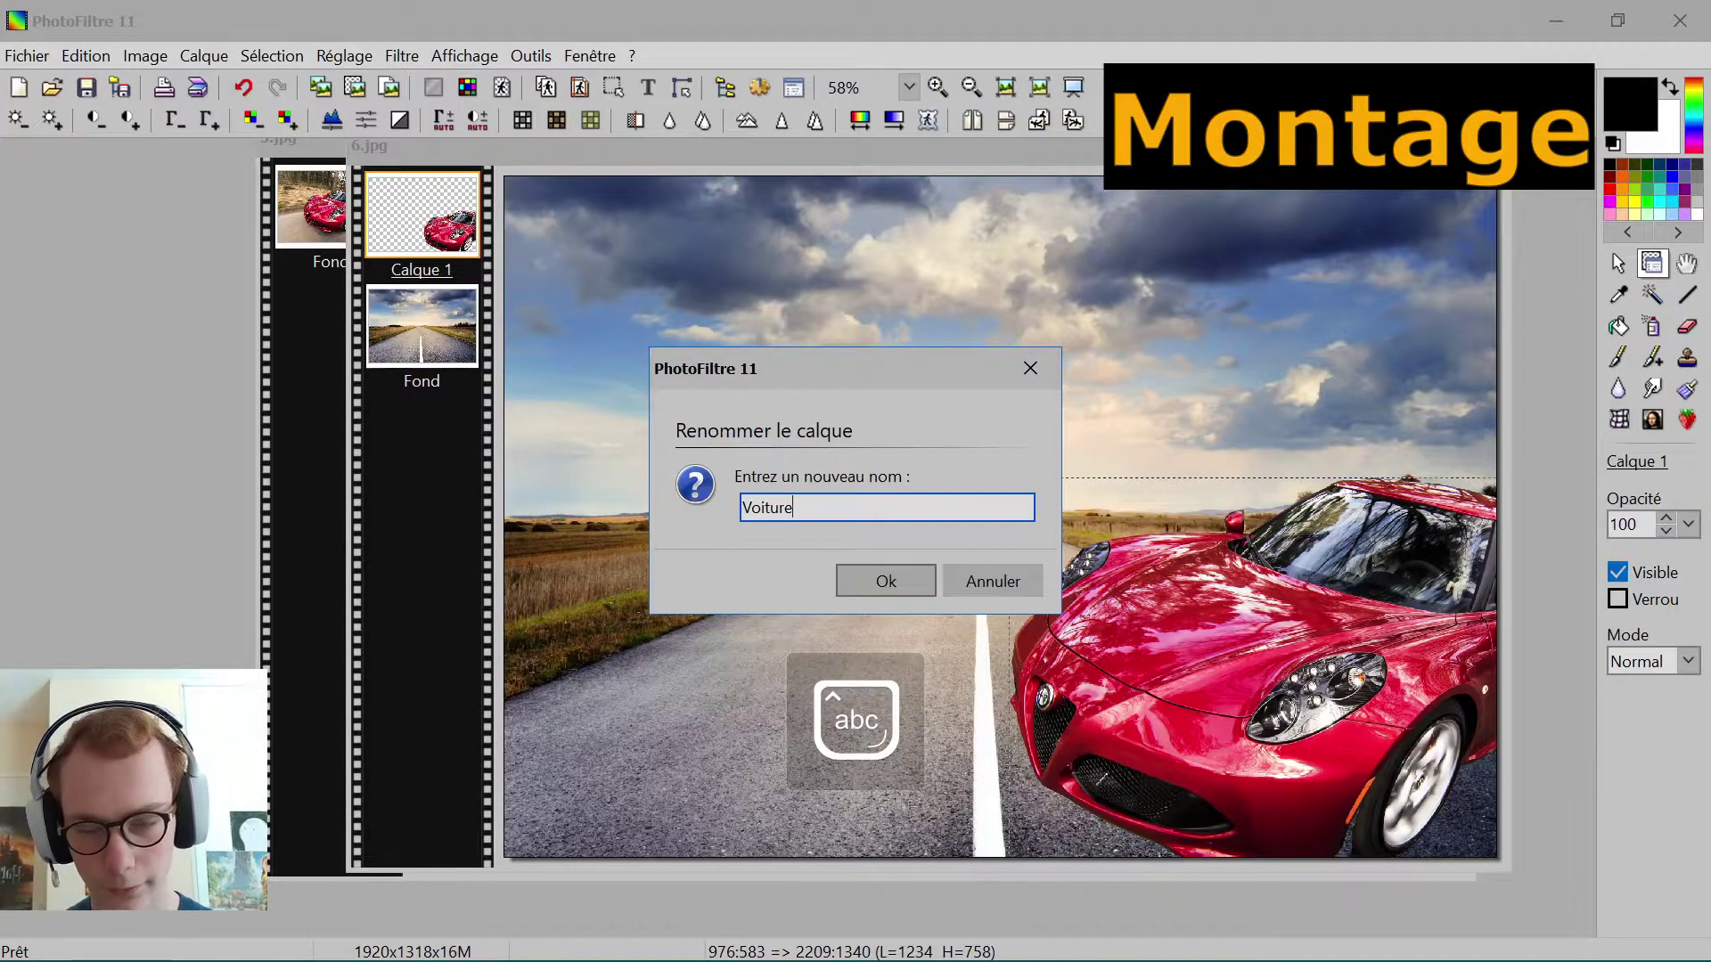
left_click(927, 580)
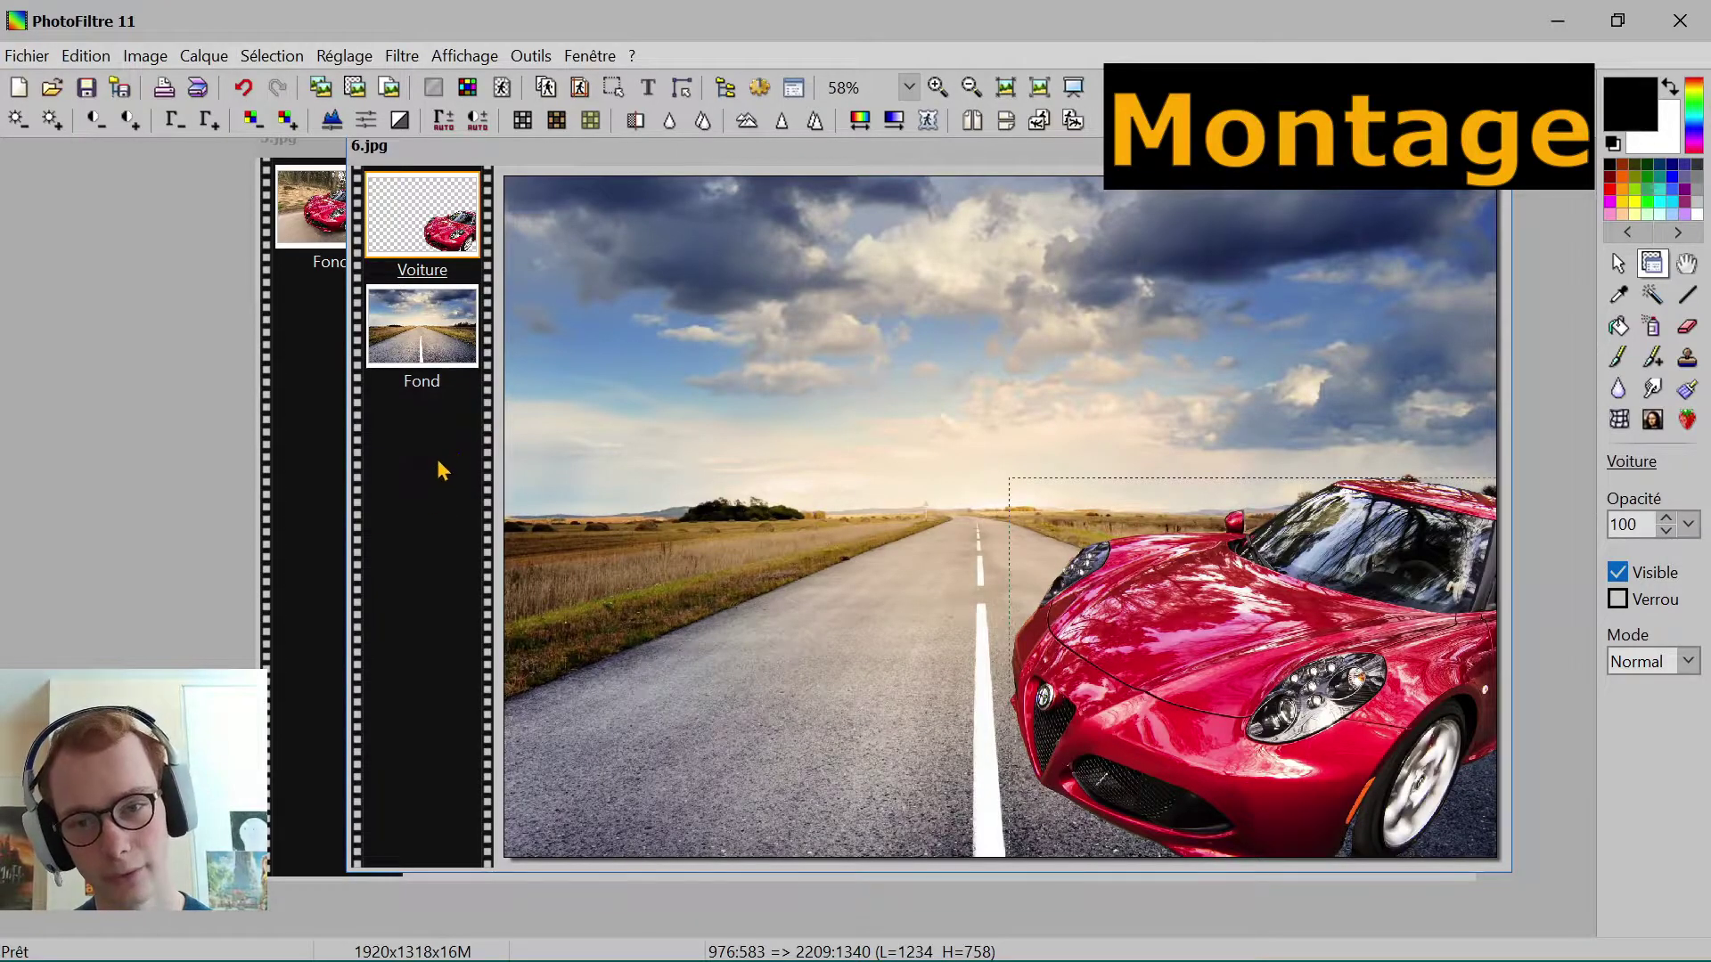
Step: Activate the Fond background layer and view the whole road composition
left_click(426, 322)
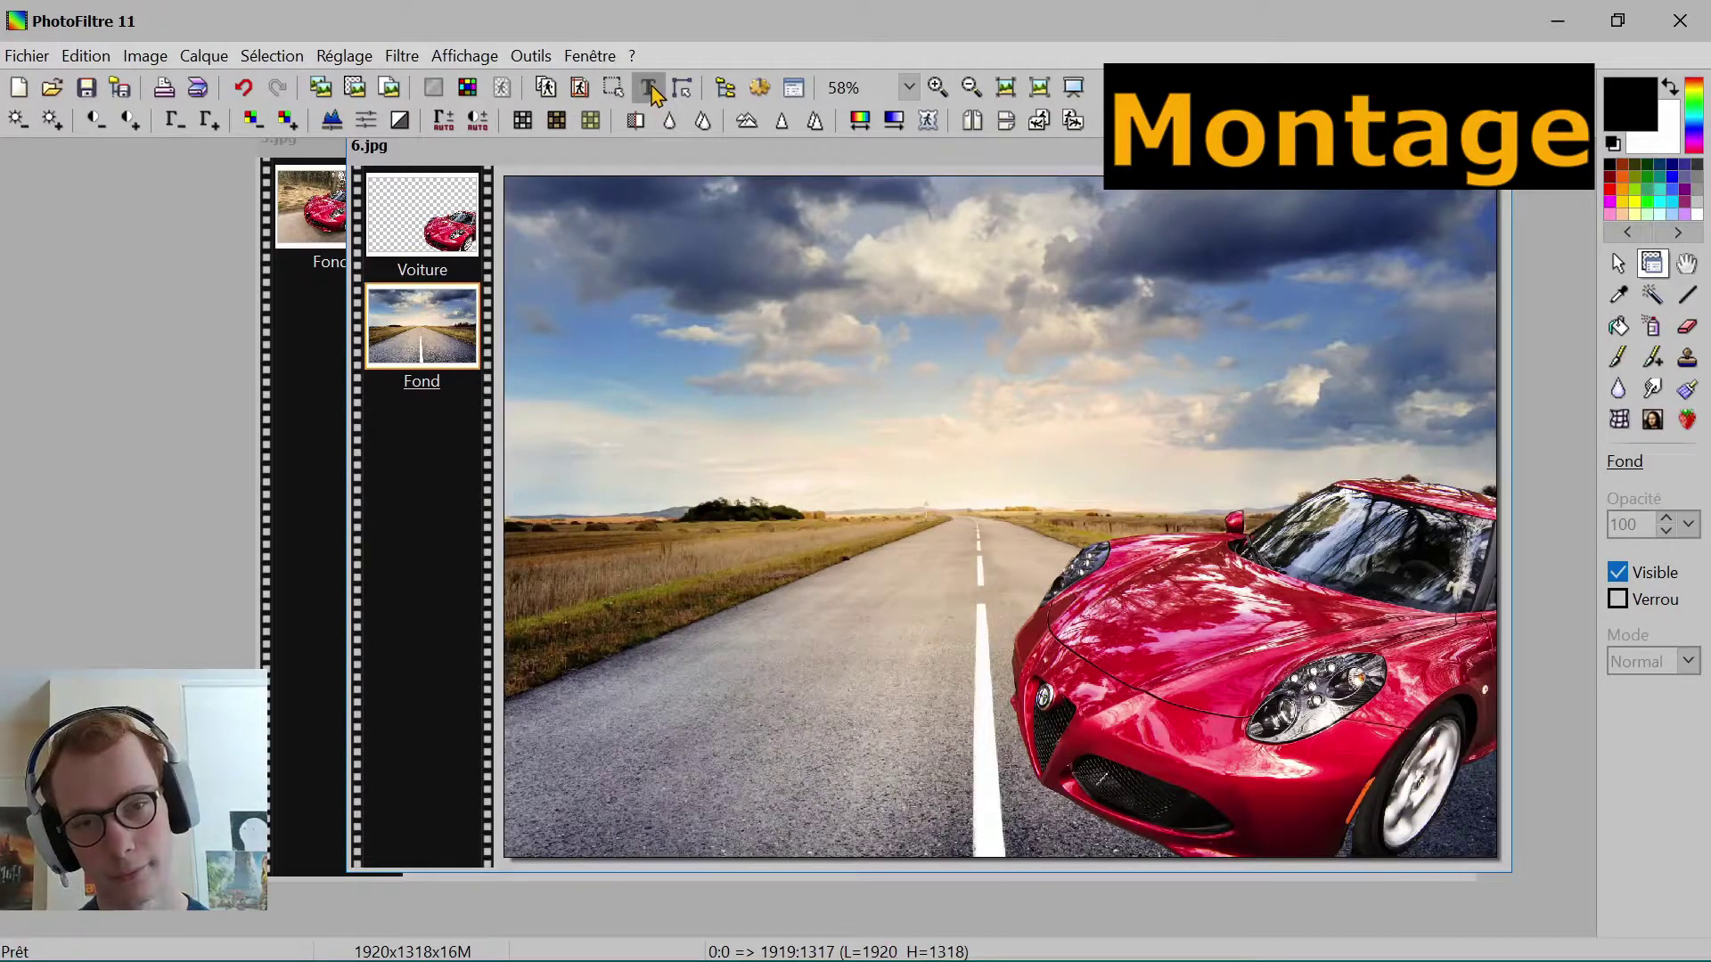
scroll(1125, 452, "down", 1)
scroll(1078, 453, "up", 1)
scroll(1078, 453, "down", 1)
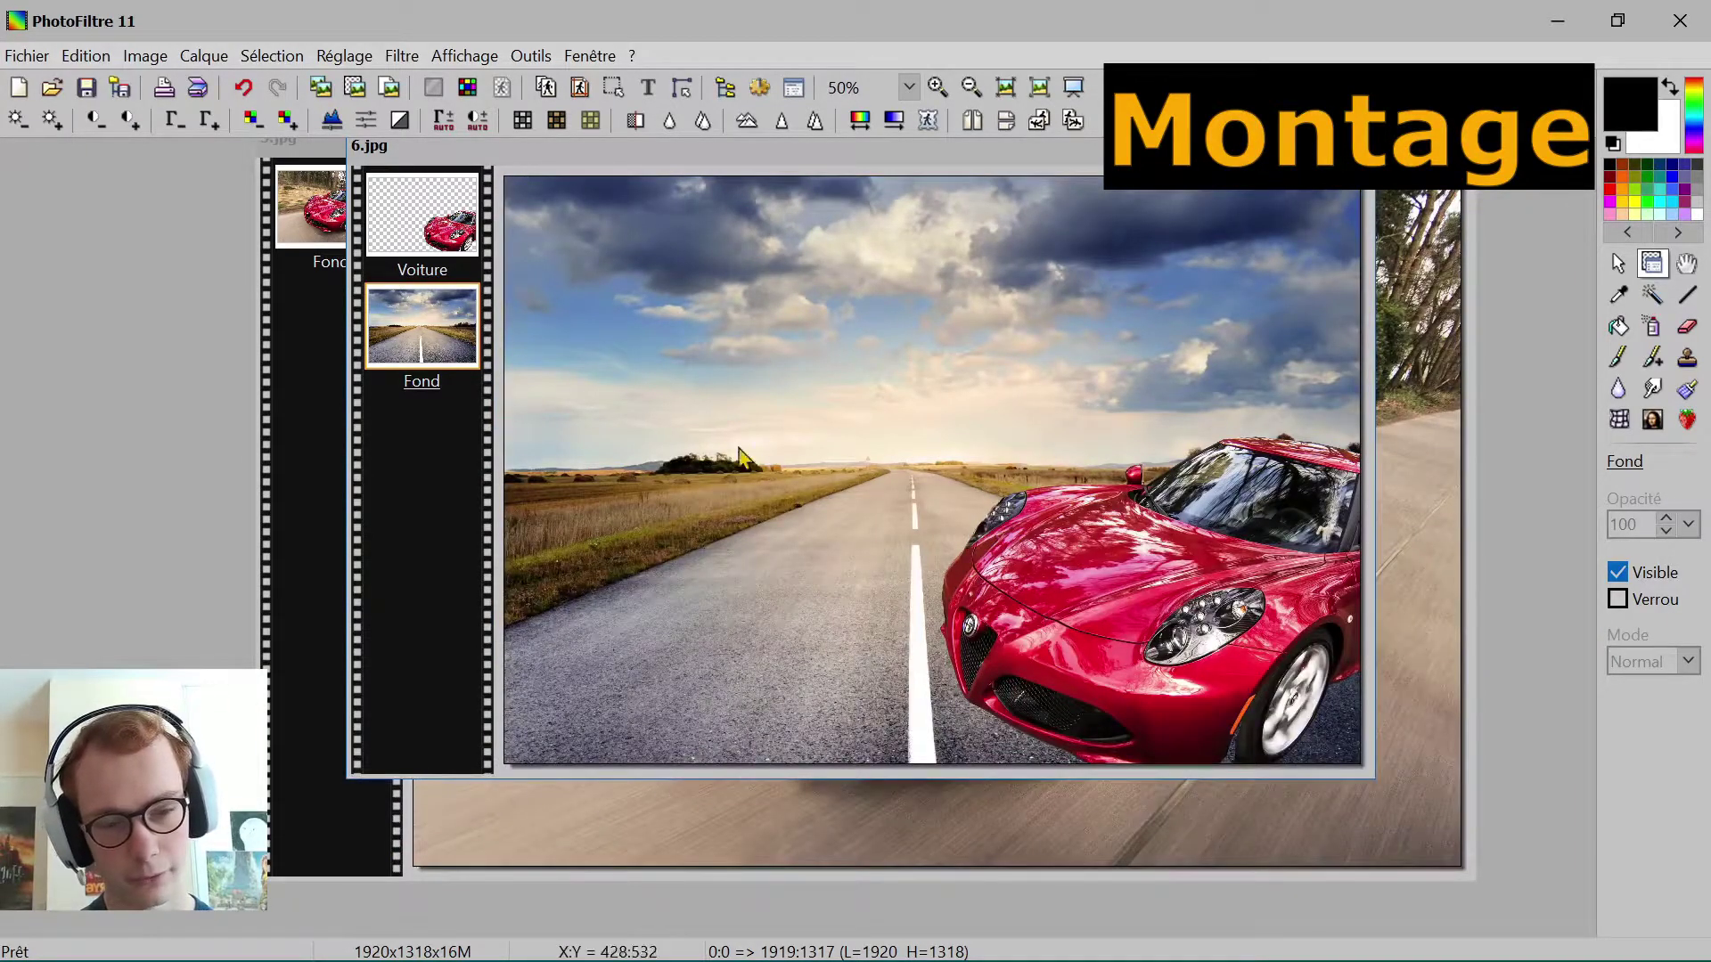
scroll(837, 412, "down", 1)
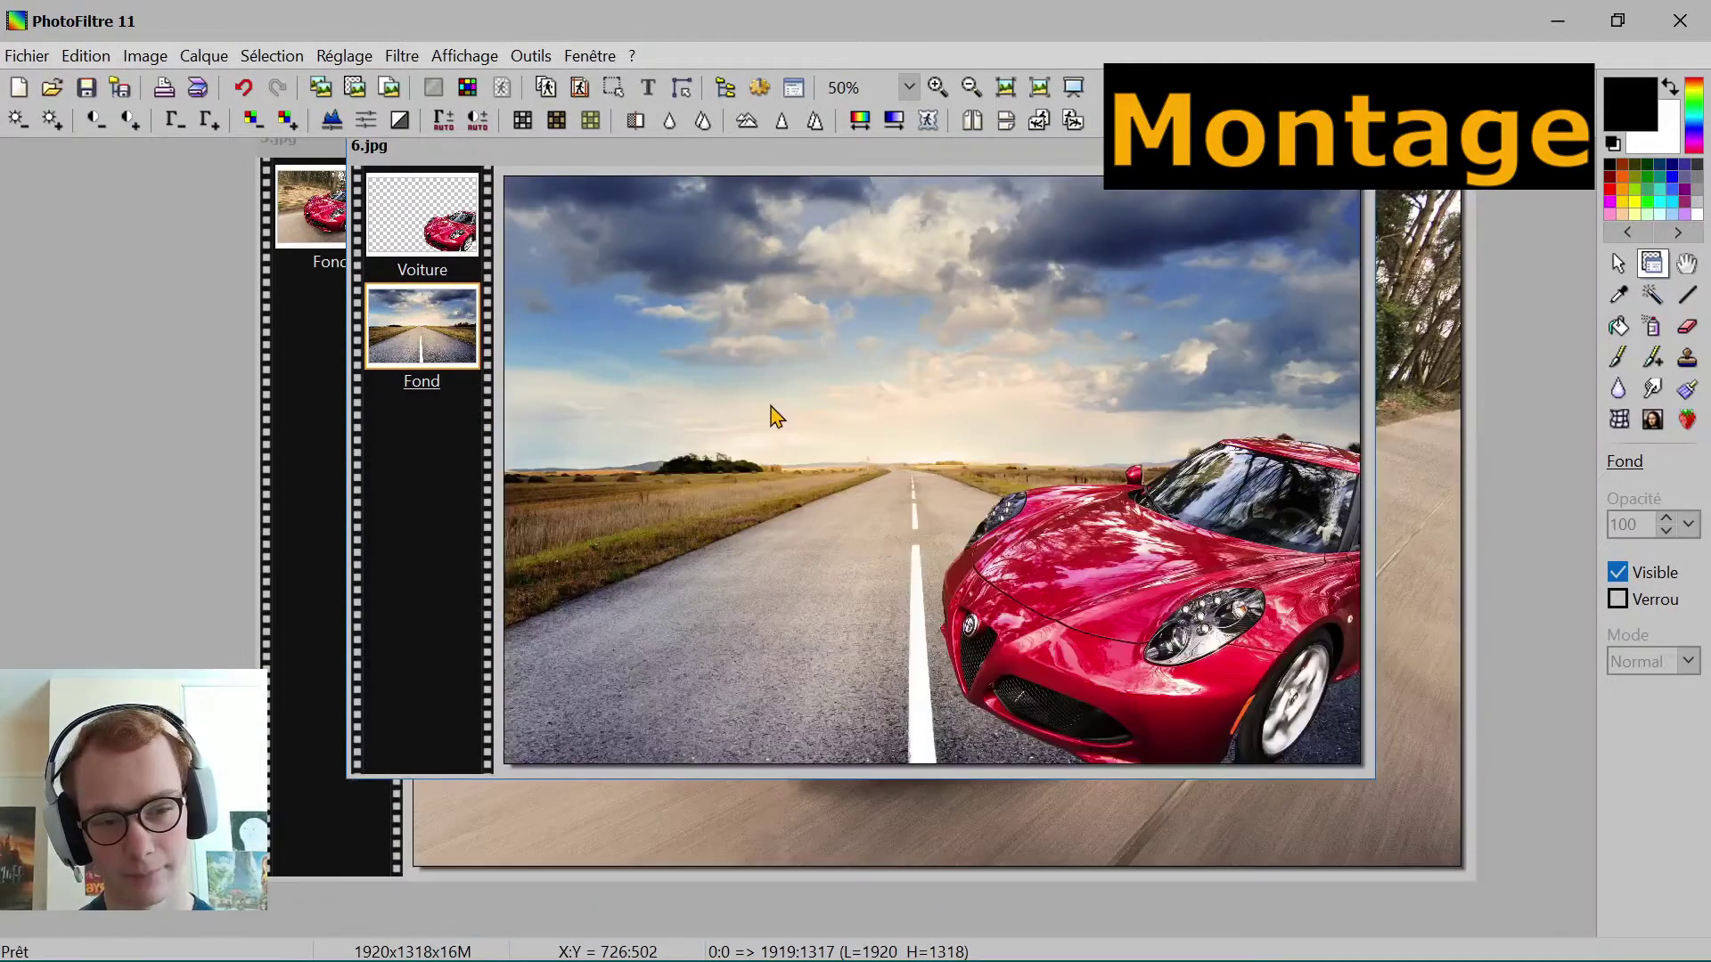
Step: Start saving the composition under a new name, choosing the Montage\PhotoFiltre 7 folder on drive D: as the destination
left_click(32, 57)
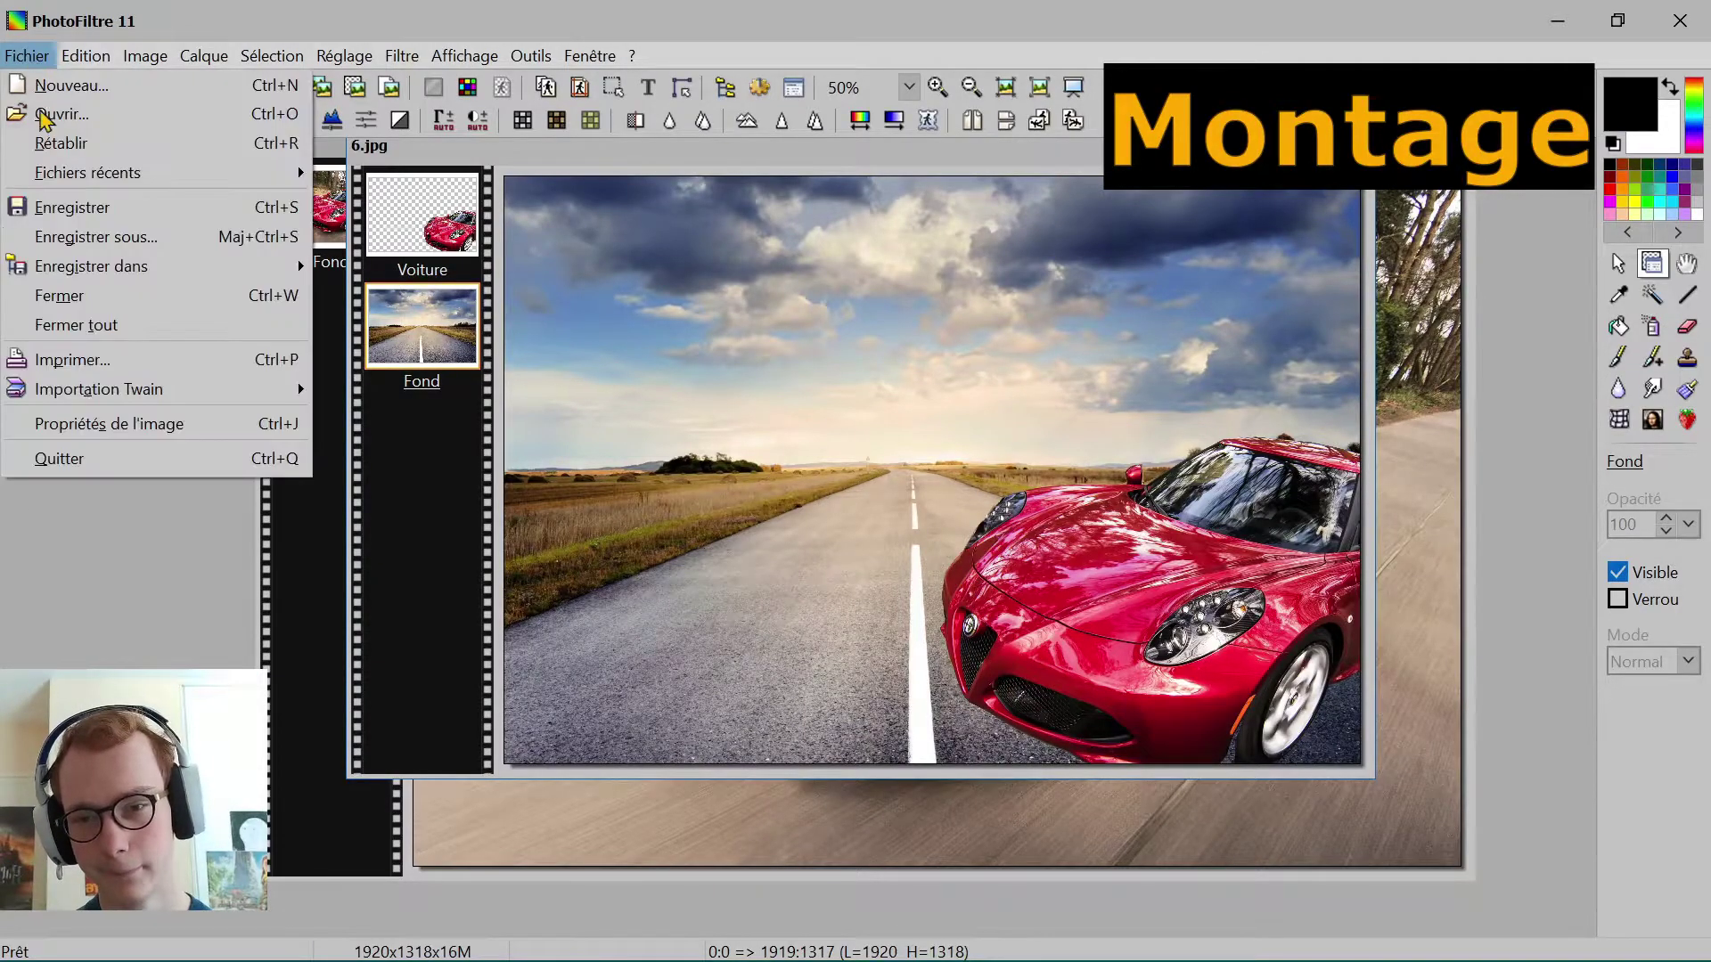
left_click(96, 237)
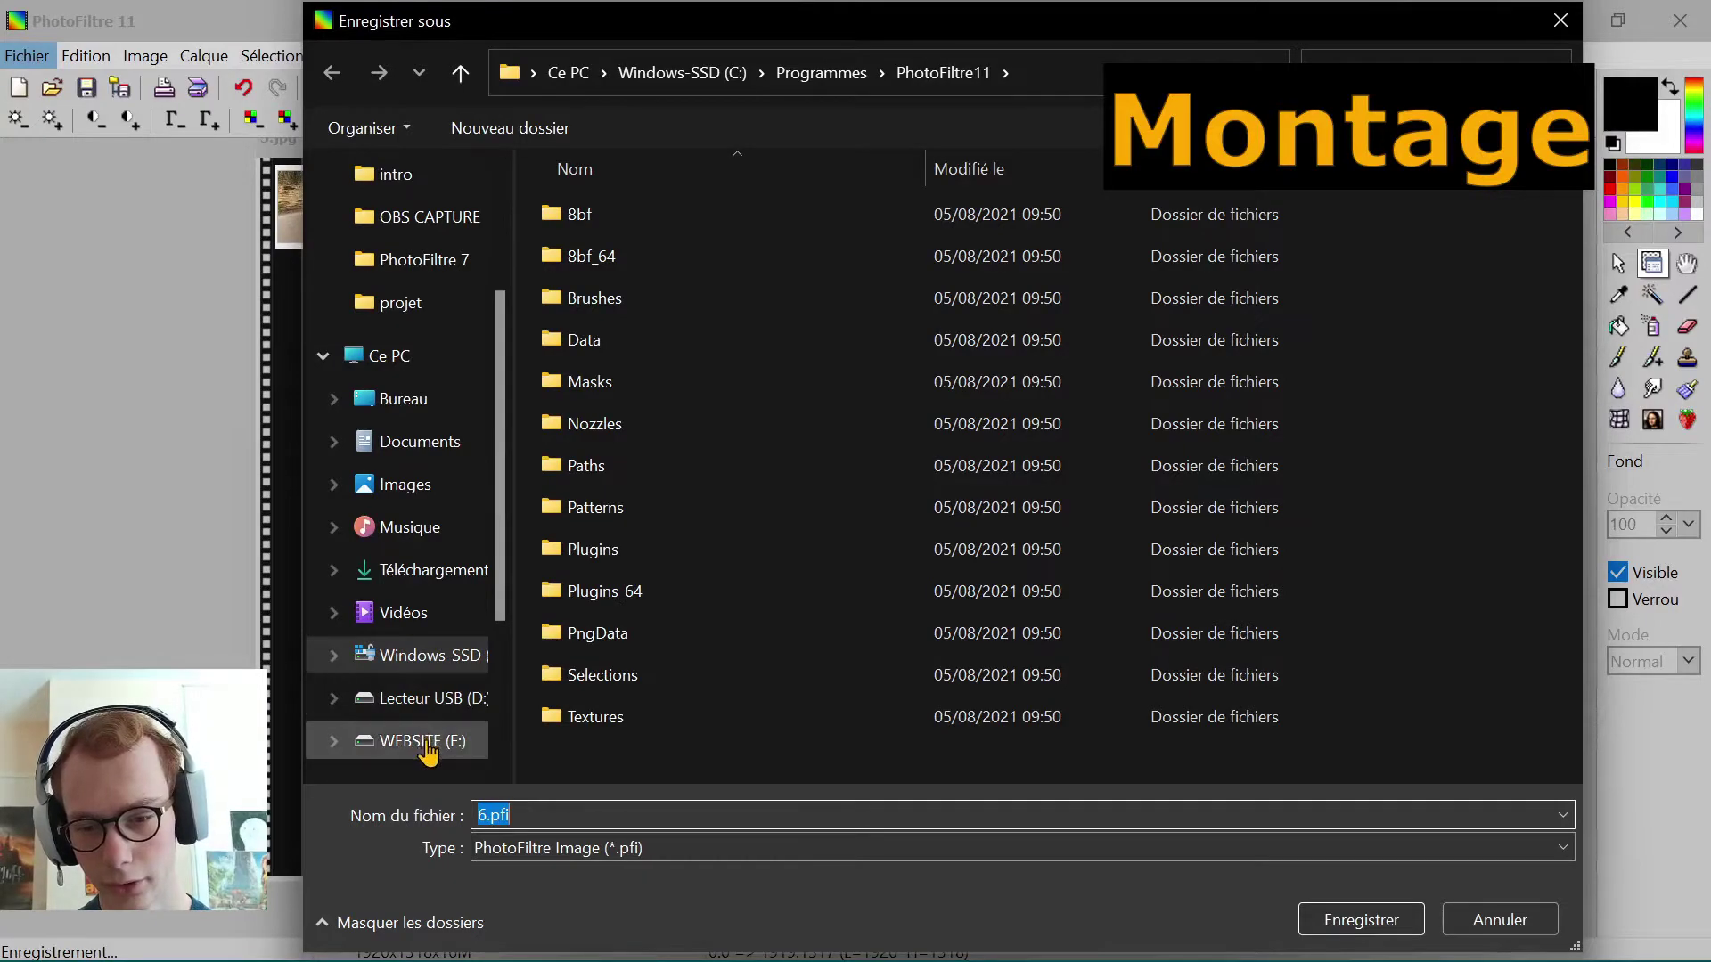
left_click(392, 700)
double_click(592, 219)
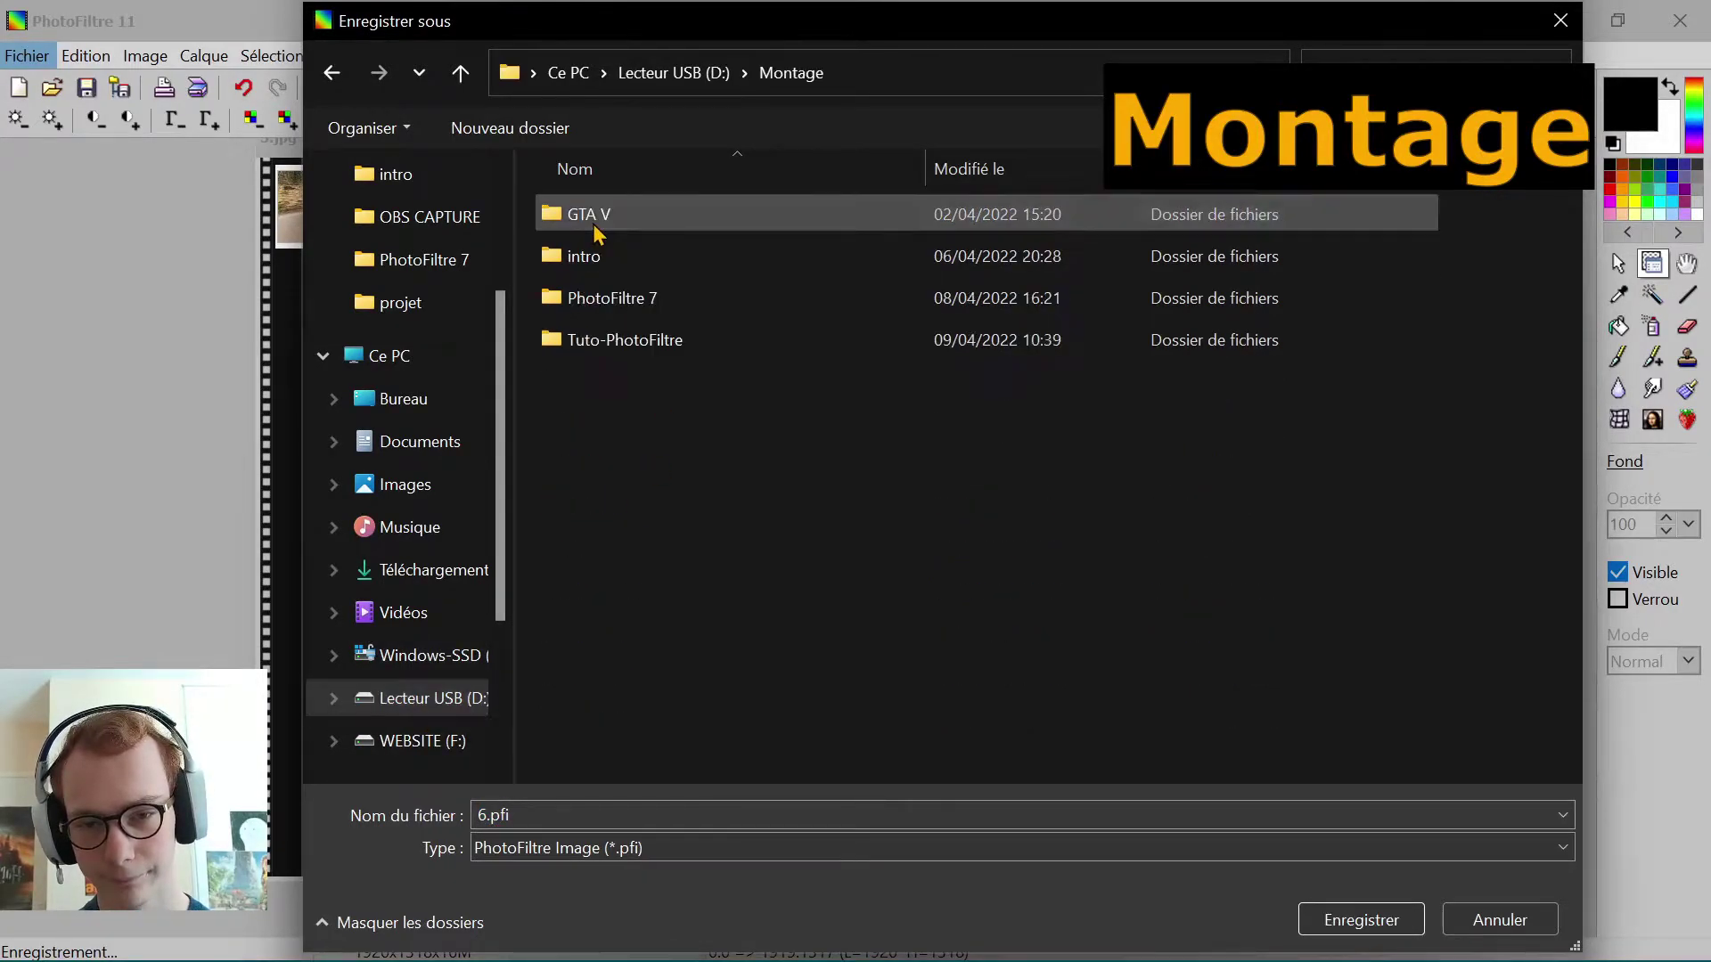
double_click(616, 299)
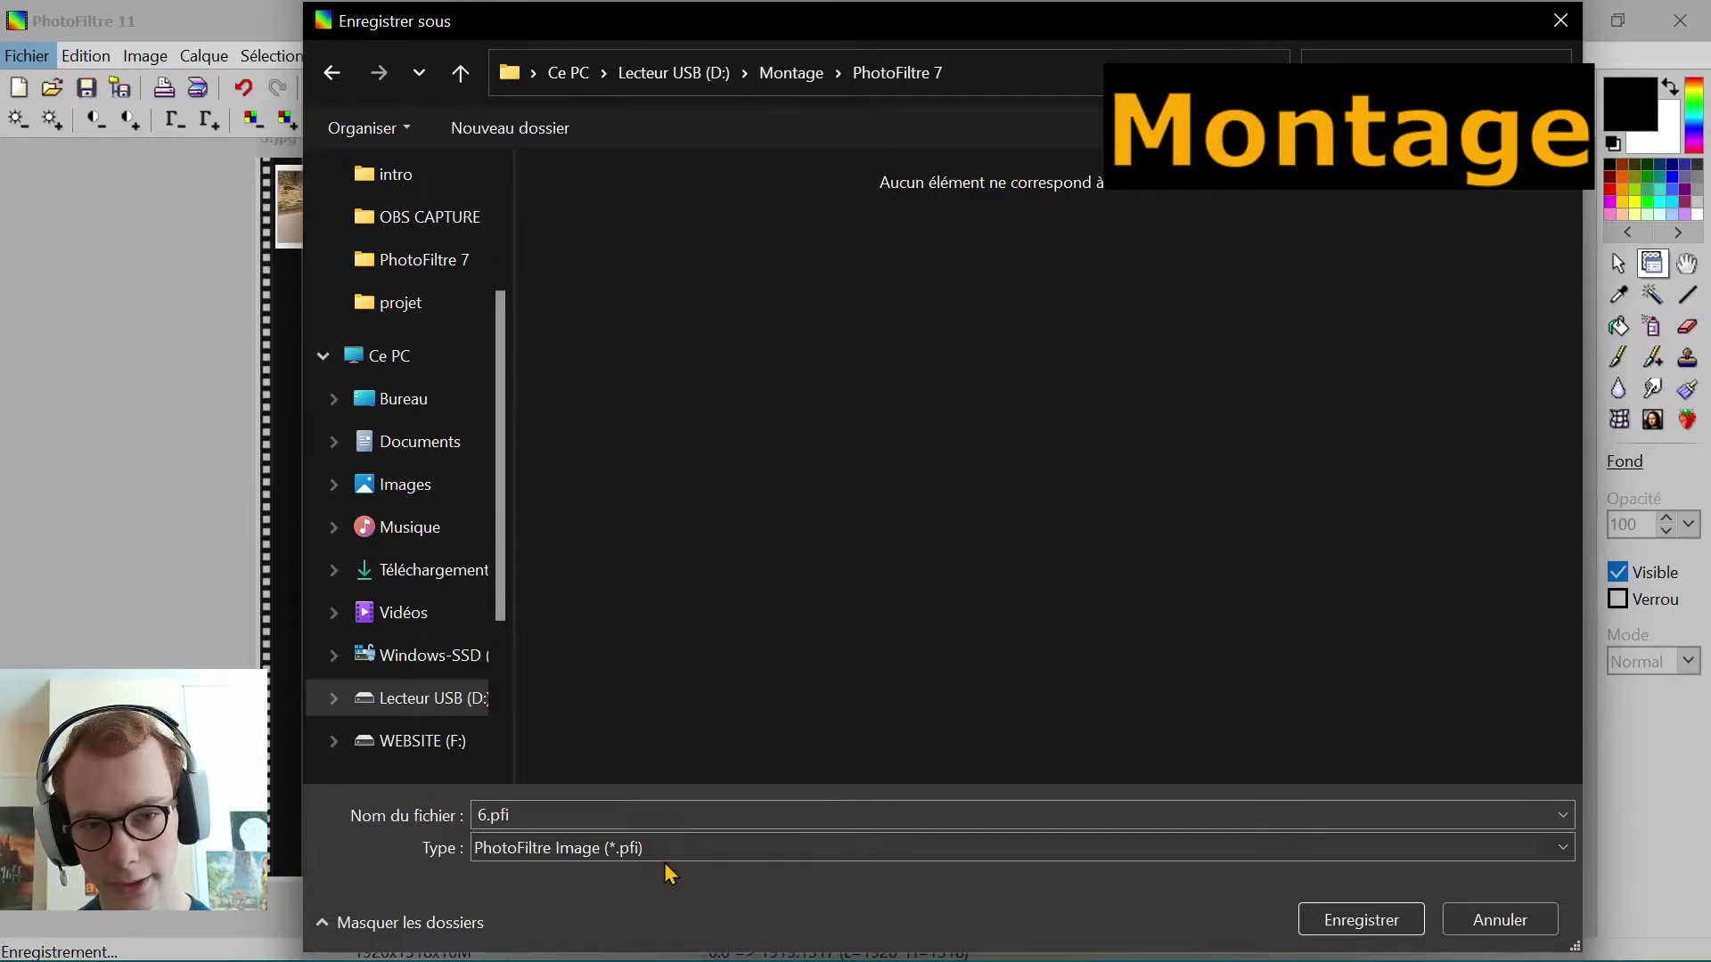
Step: Save the composition in JPEG format as montage.jpg, accepting the loss of layers, with compression 90 and the standard format
left_click(558, 851)
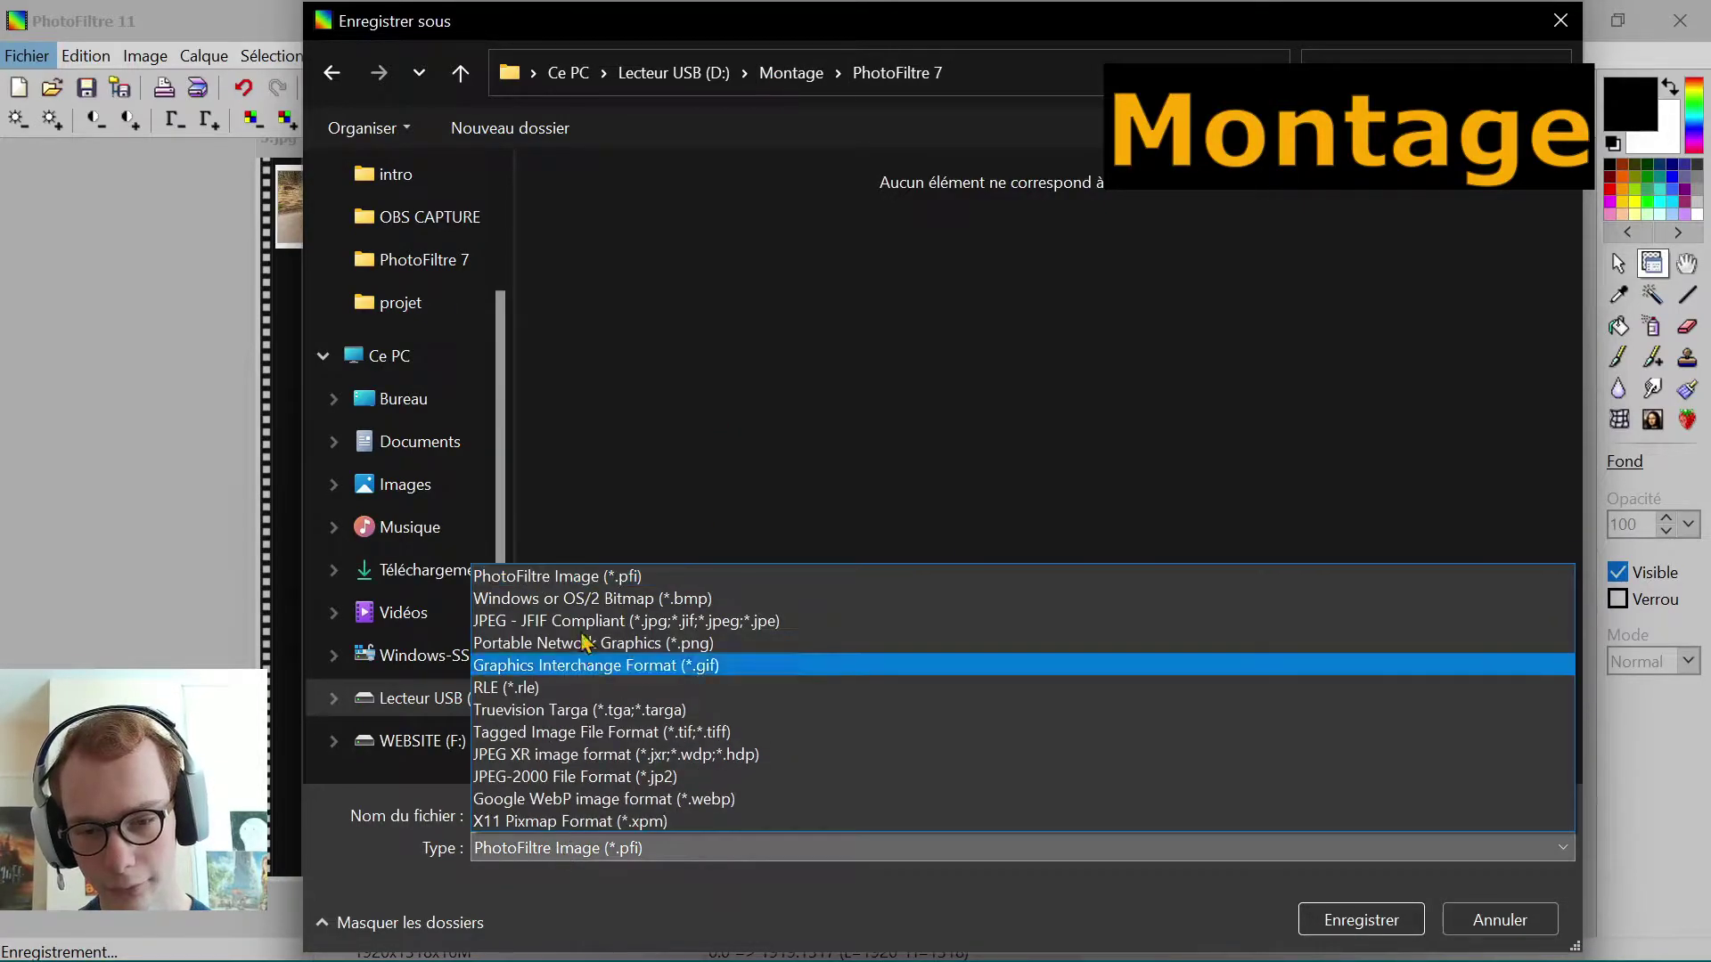
key("Escape")
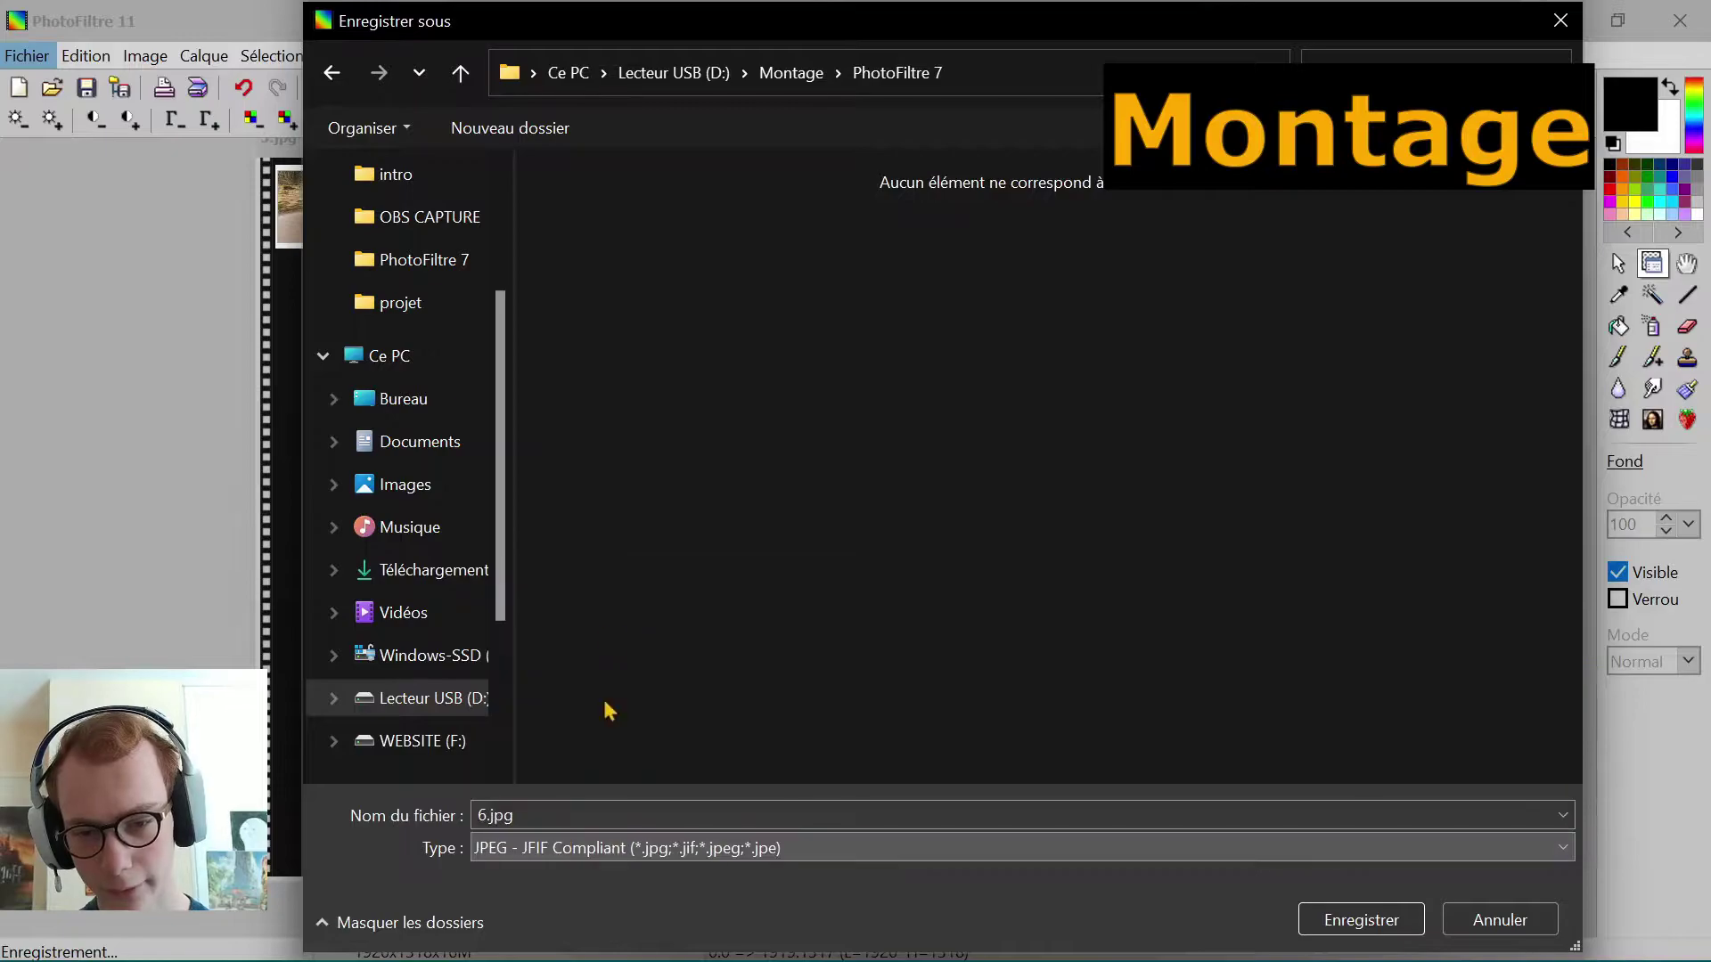
left_click(488, 811)
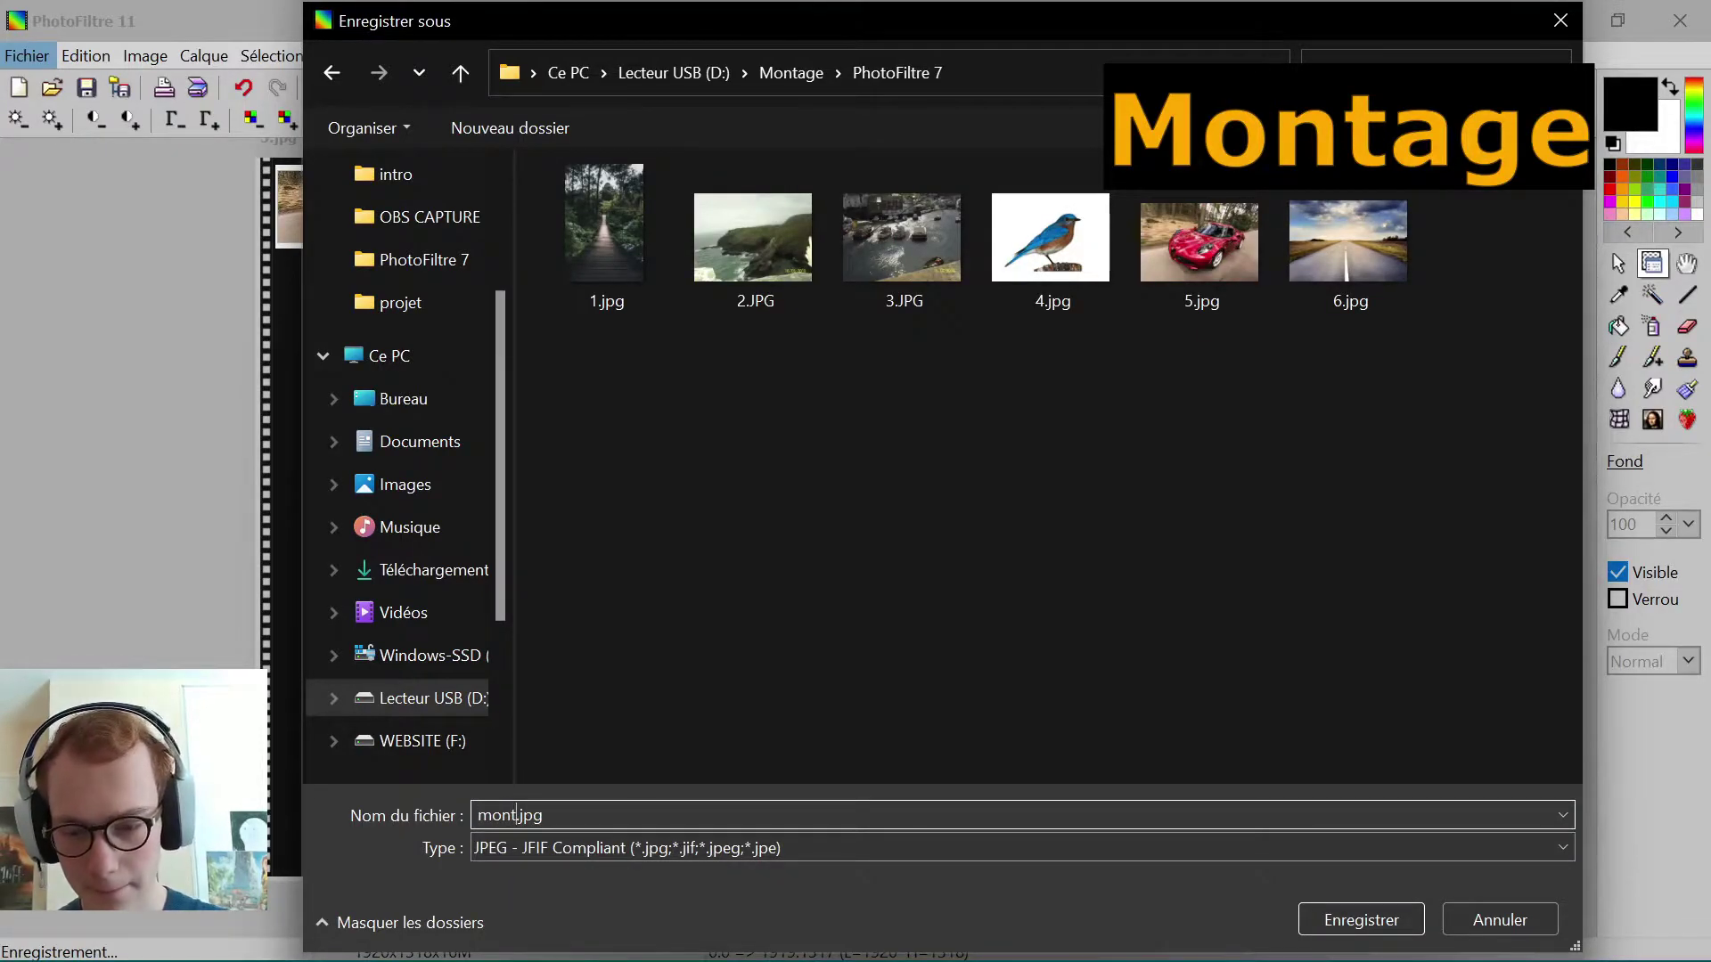
key("Return")
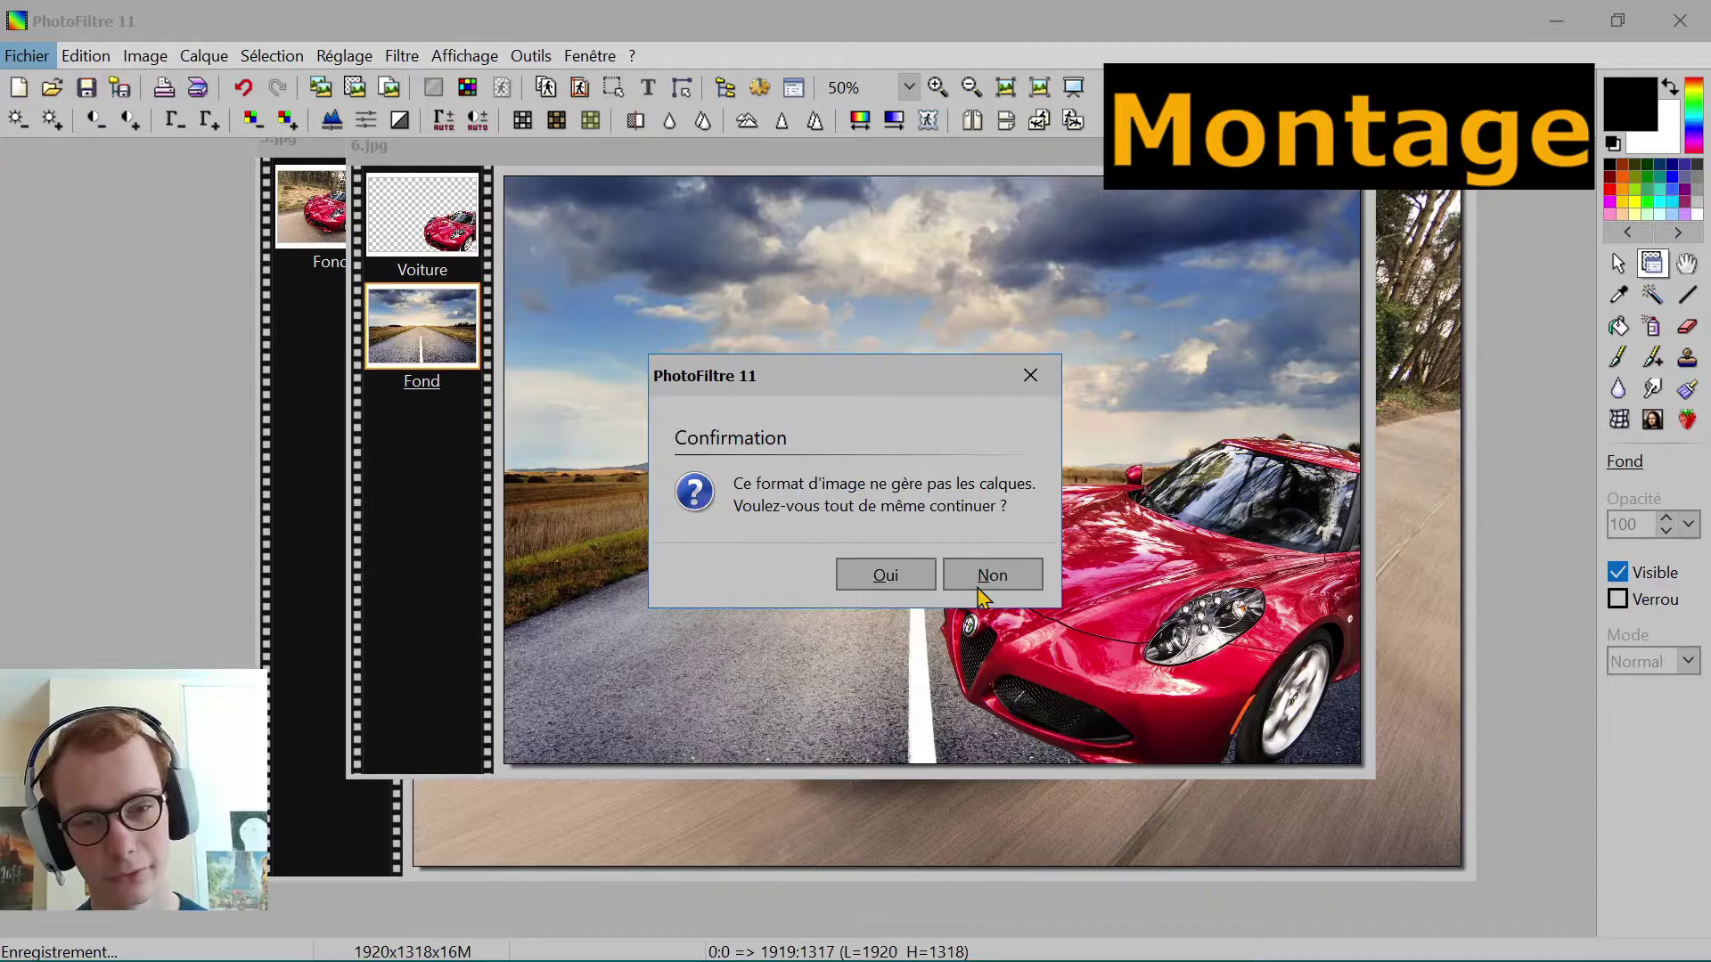
left_click(889, 586)
left_click(923, 590)
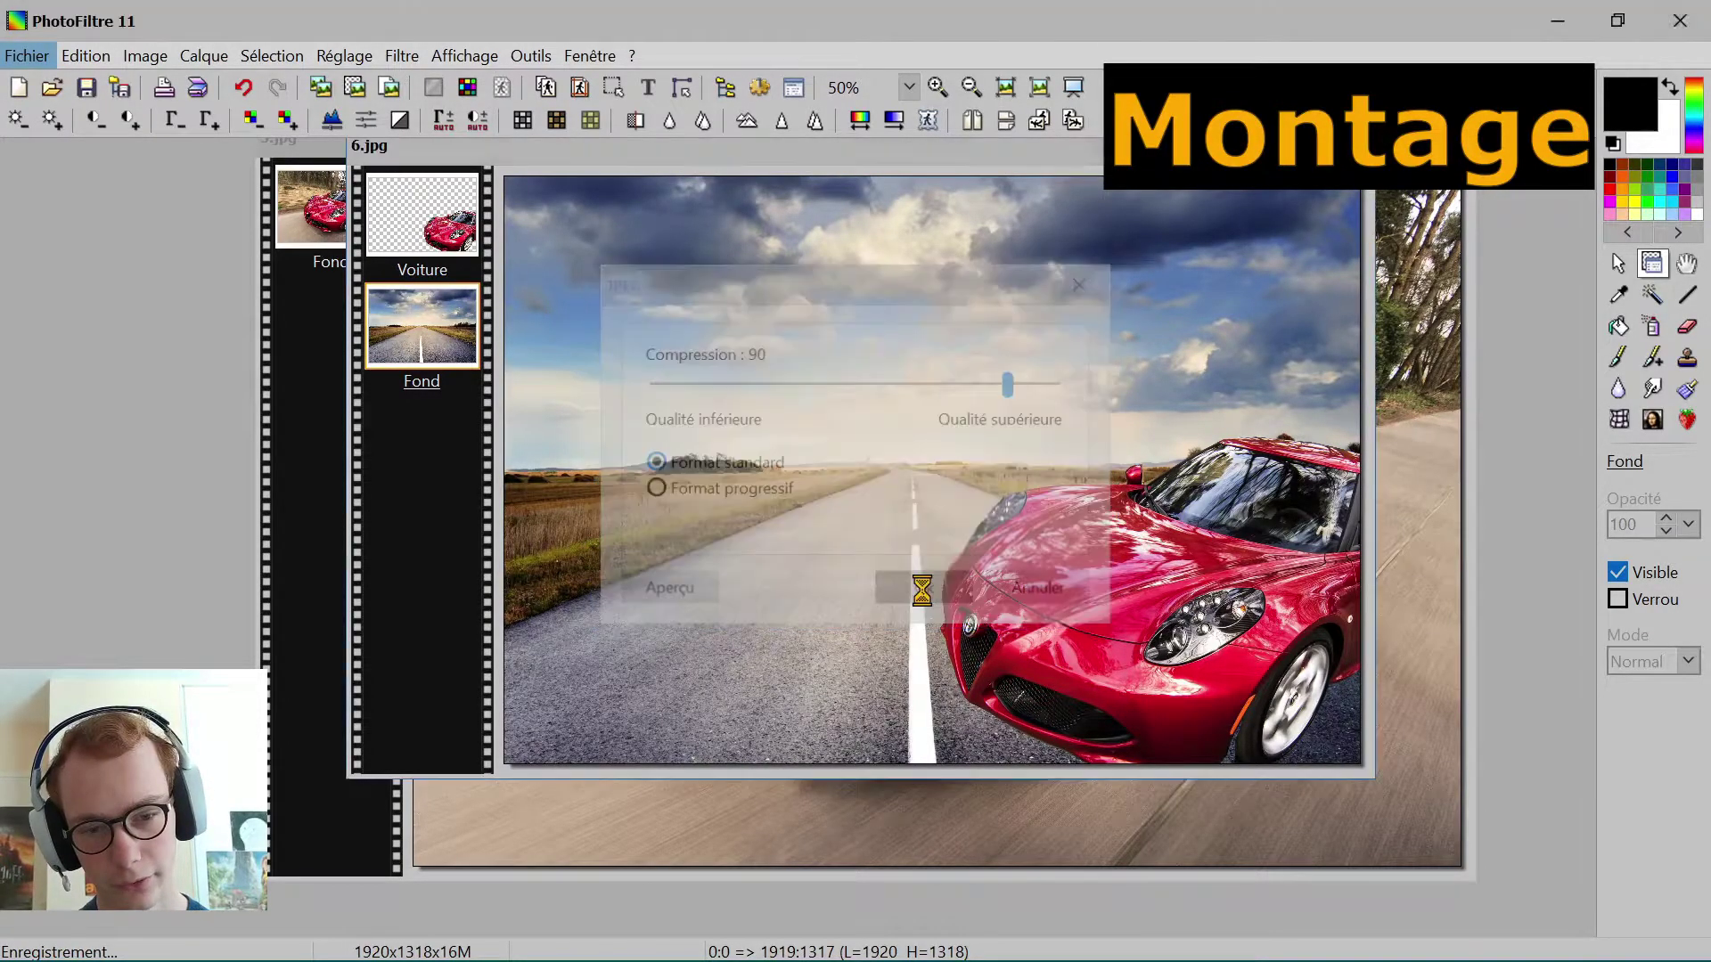
left_click(411, 227)
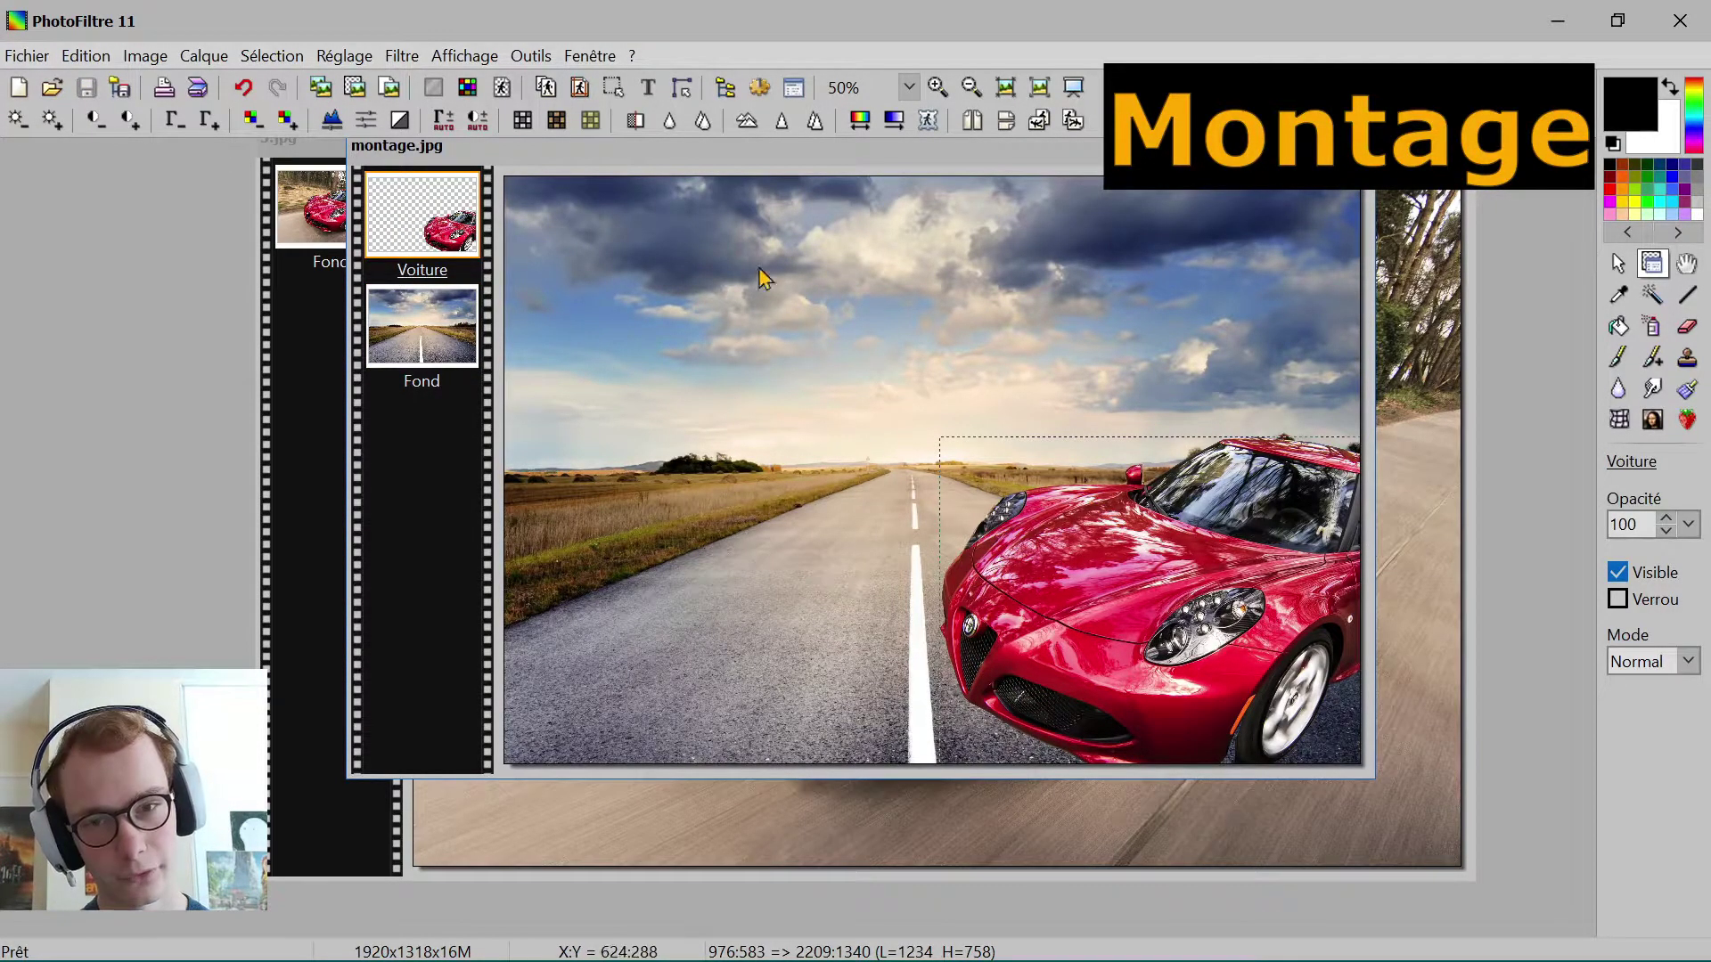
left_click(854, 416)
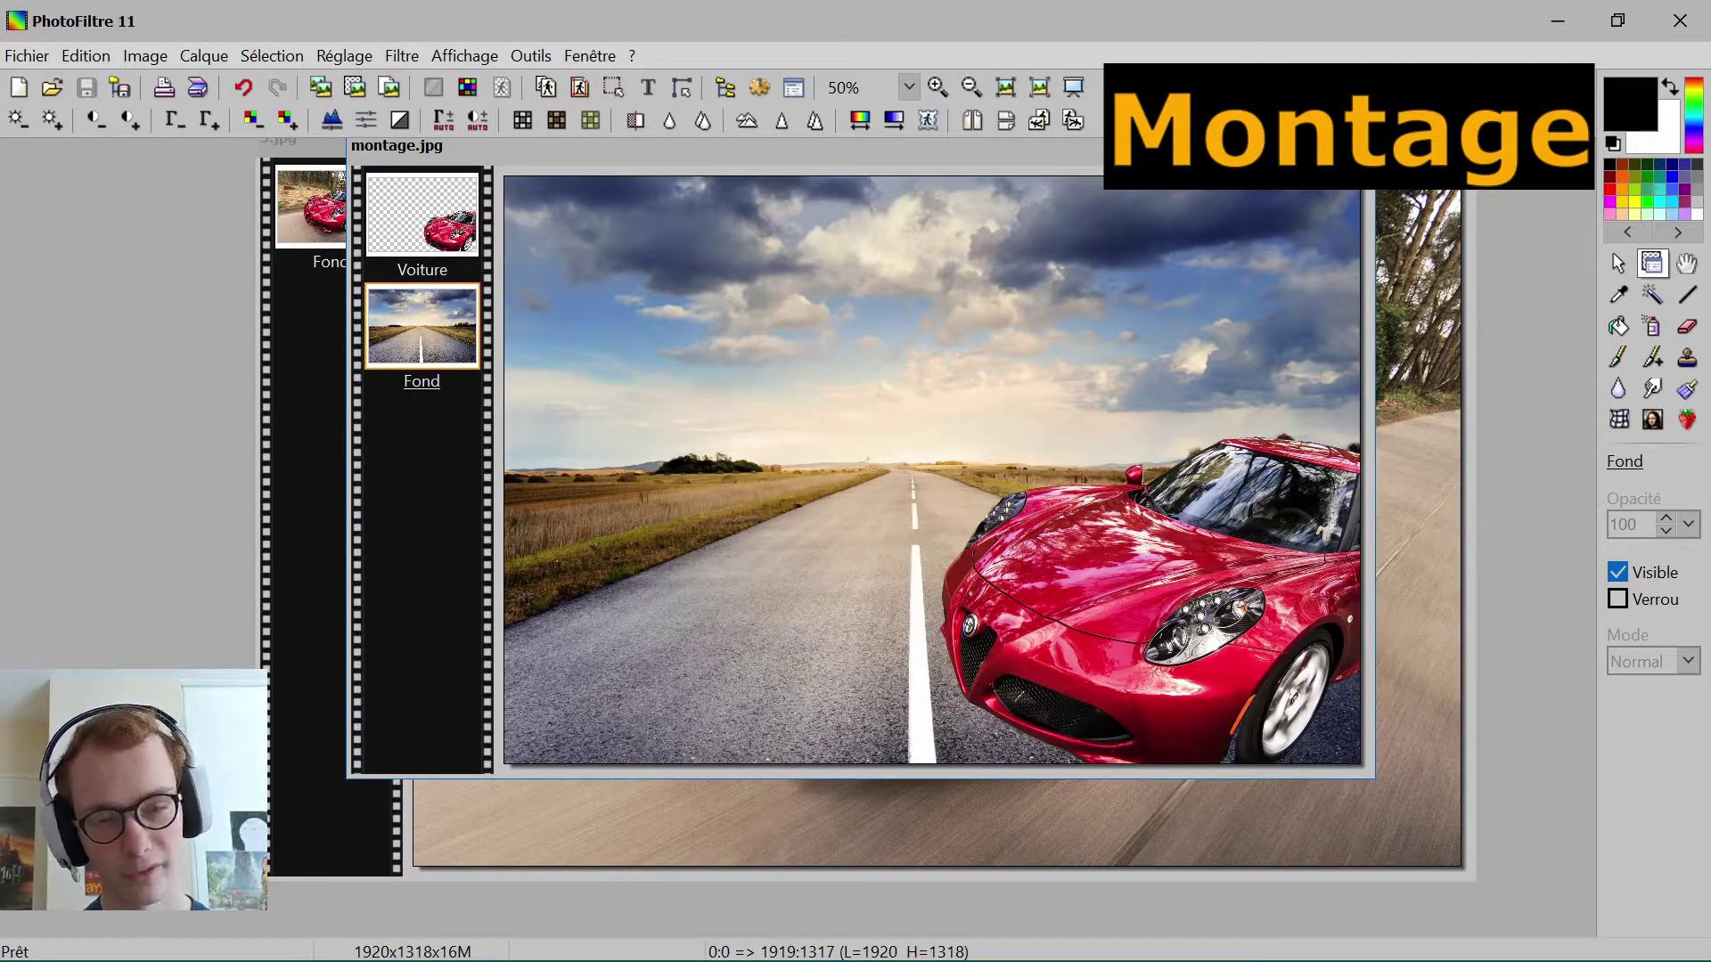
Step: Switch to File Explorer and open the saved montage.jpg from the PhotoFiltre 7 folder for viewing
mouse_move(715, 933)
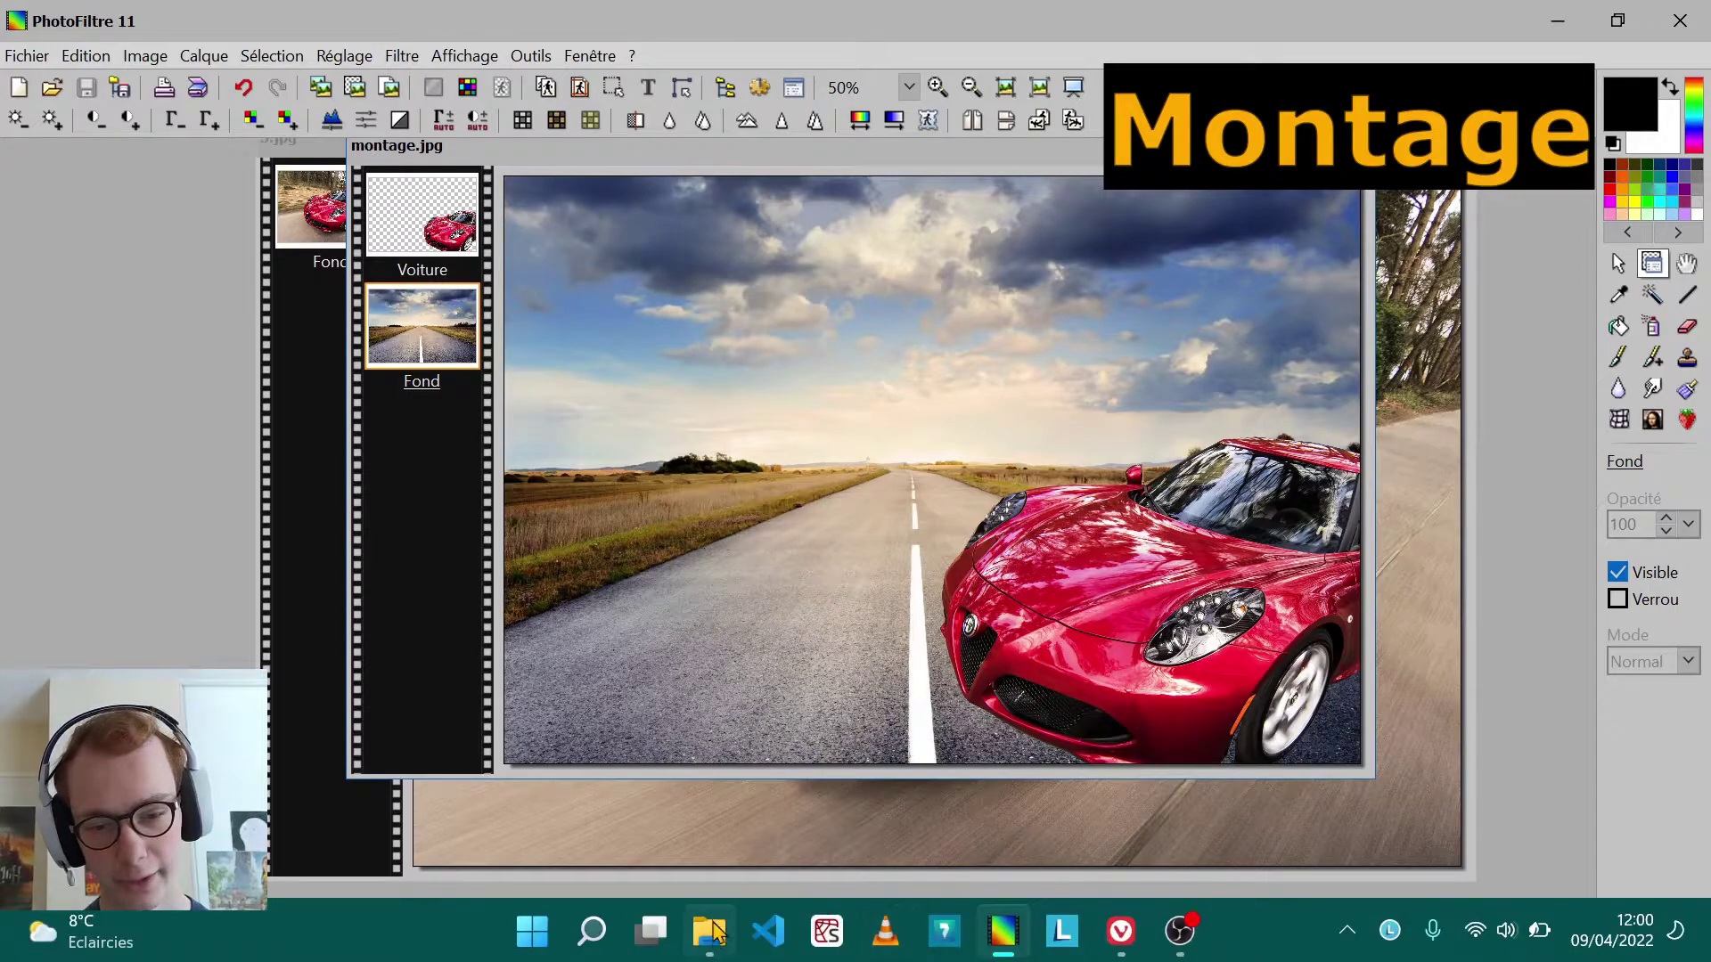
left_click(715, 842)
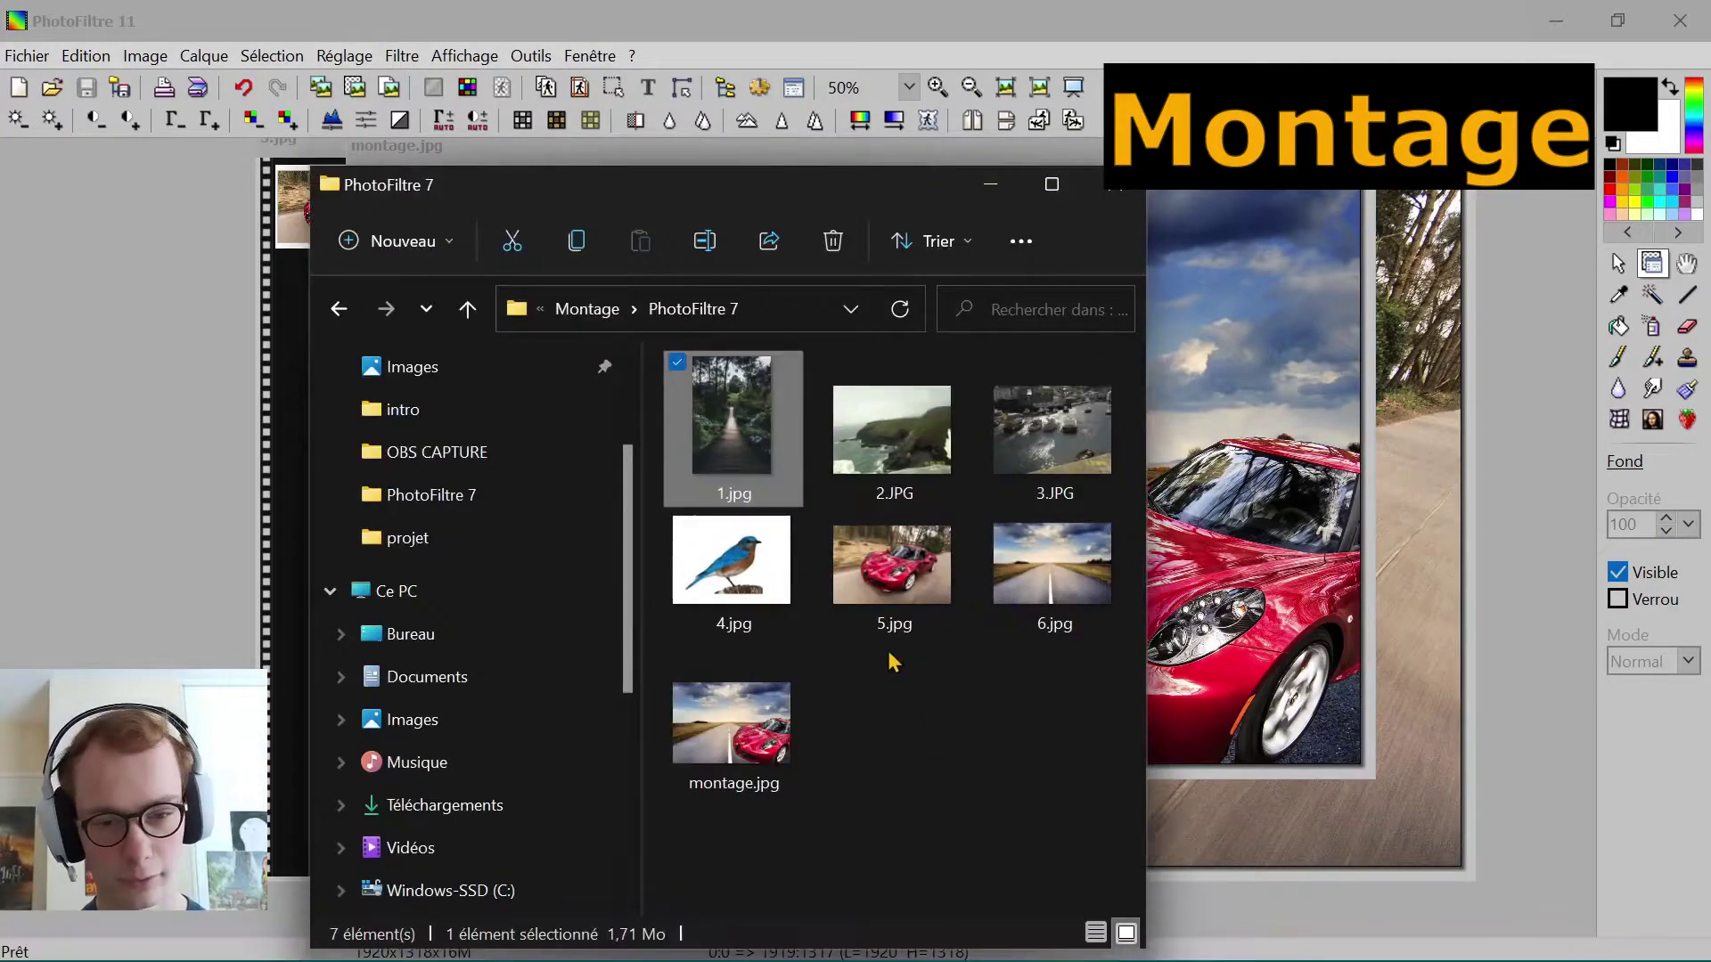
left_click(738, 753)
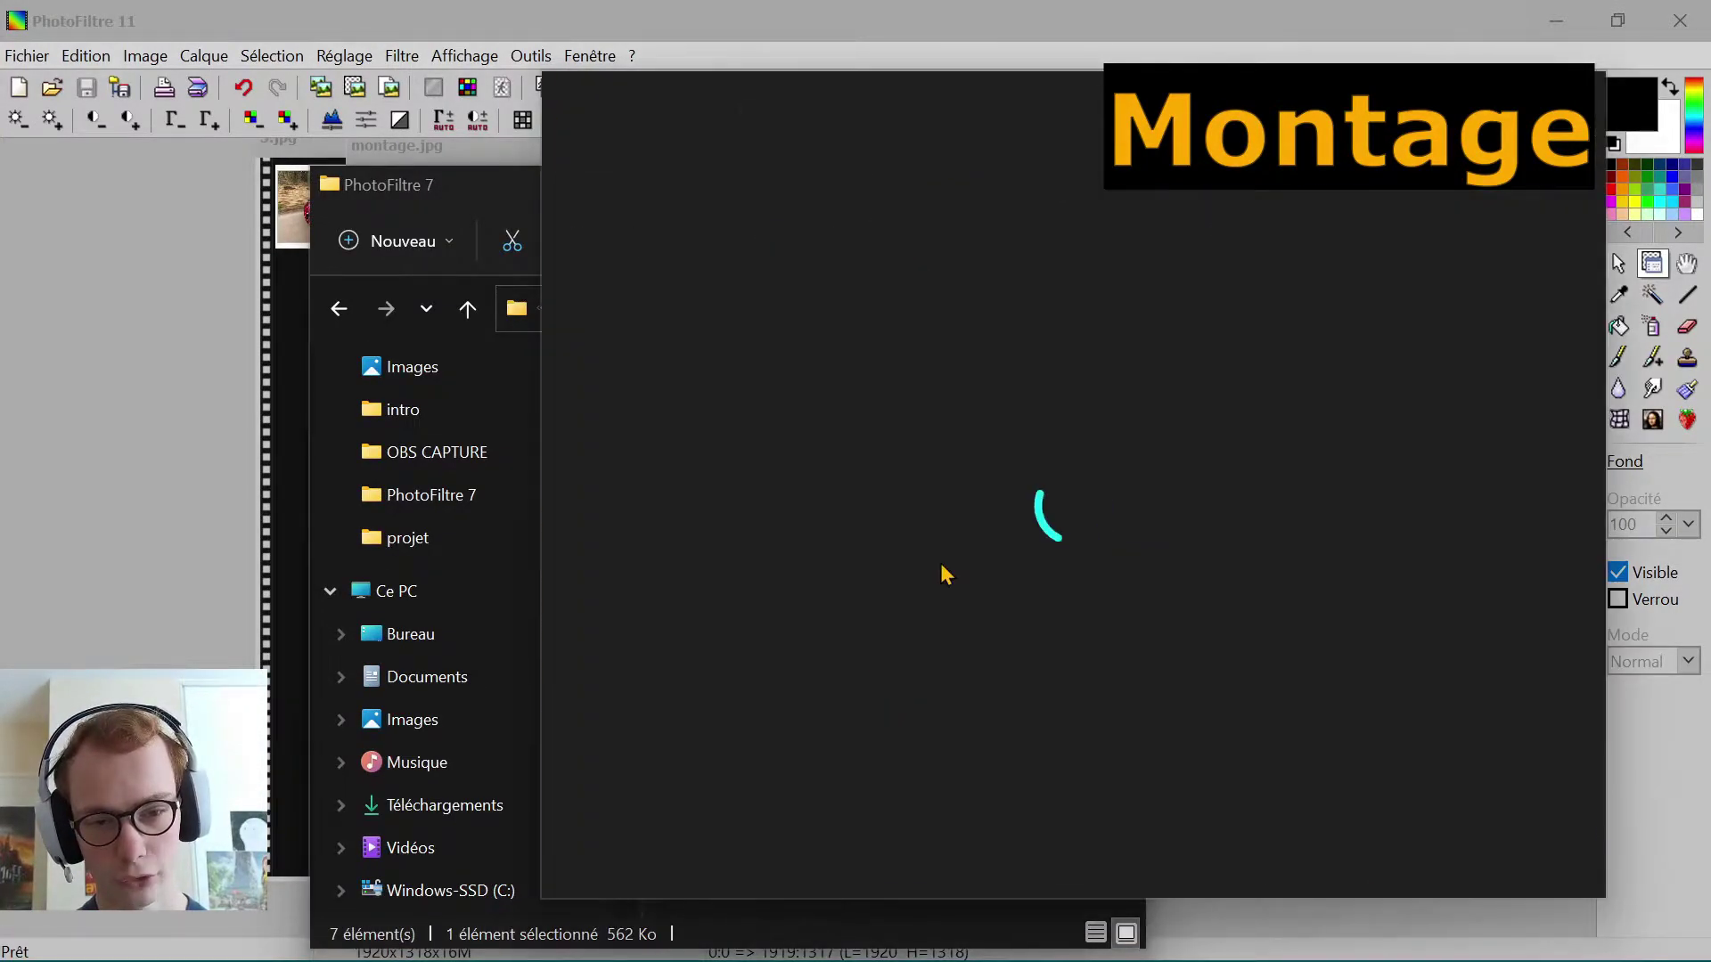
Step: View montage.jpg in full screen, and close the photo viewer and the folder window to return to PhotoFiltre
key("F11")
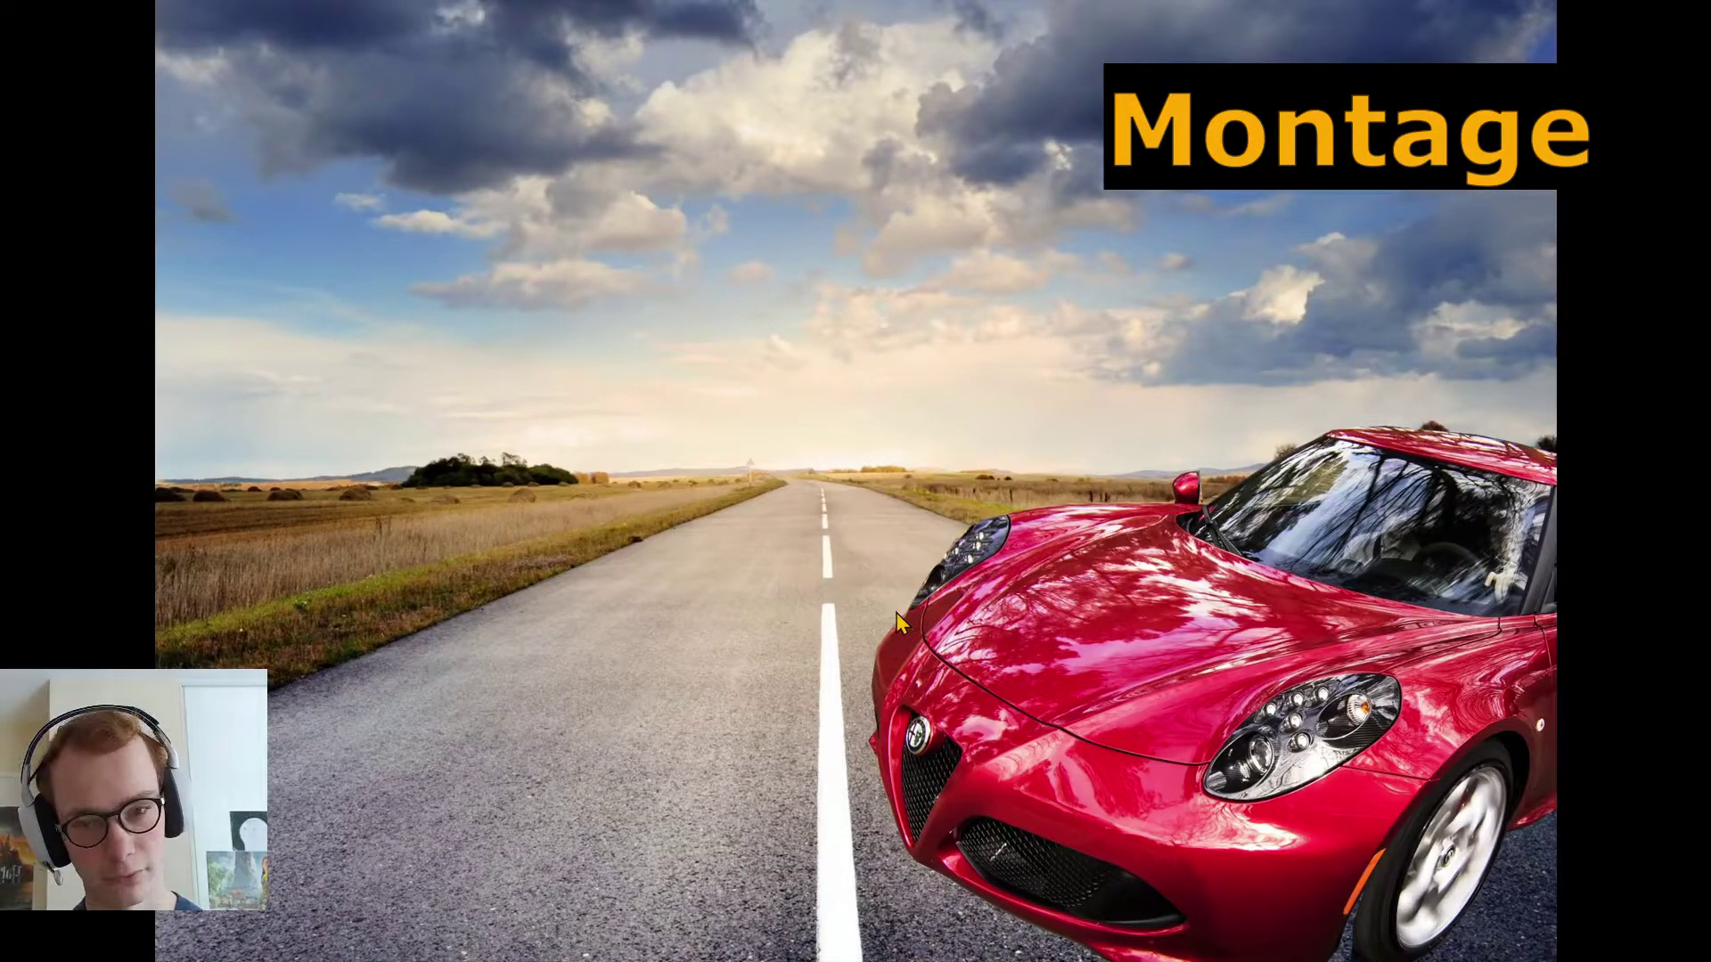
key("Escape")
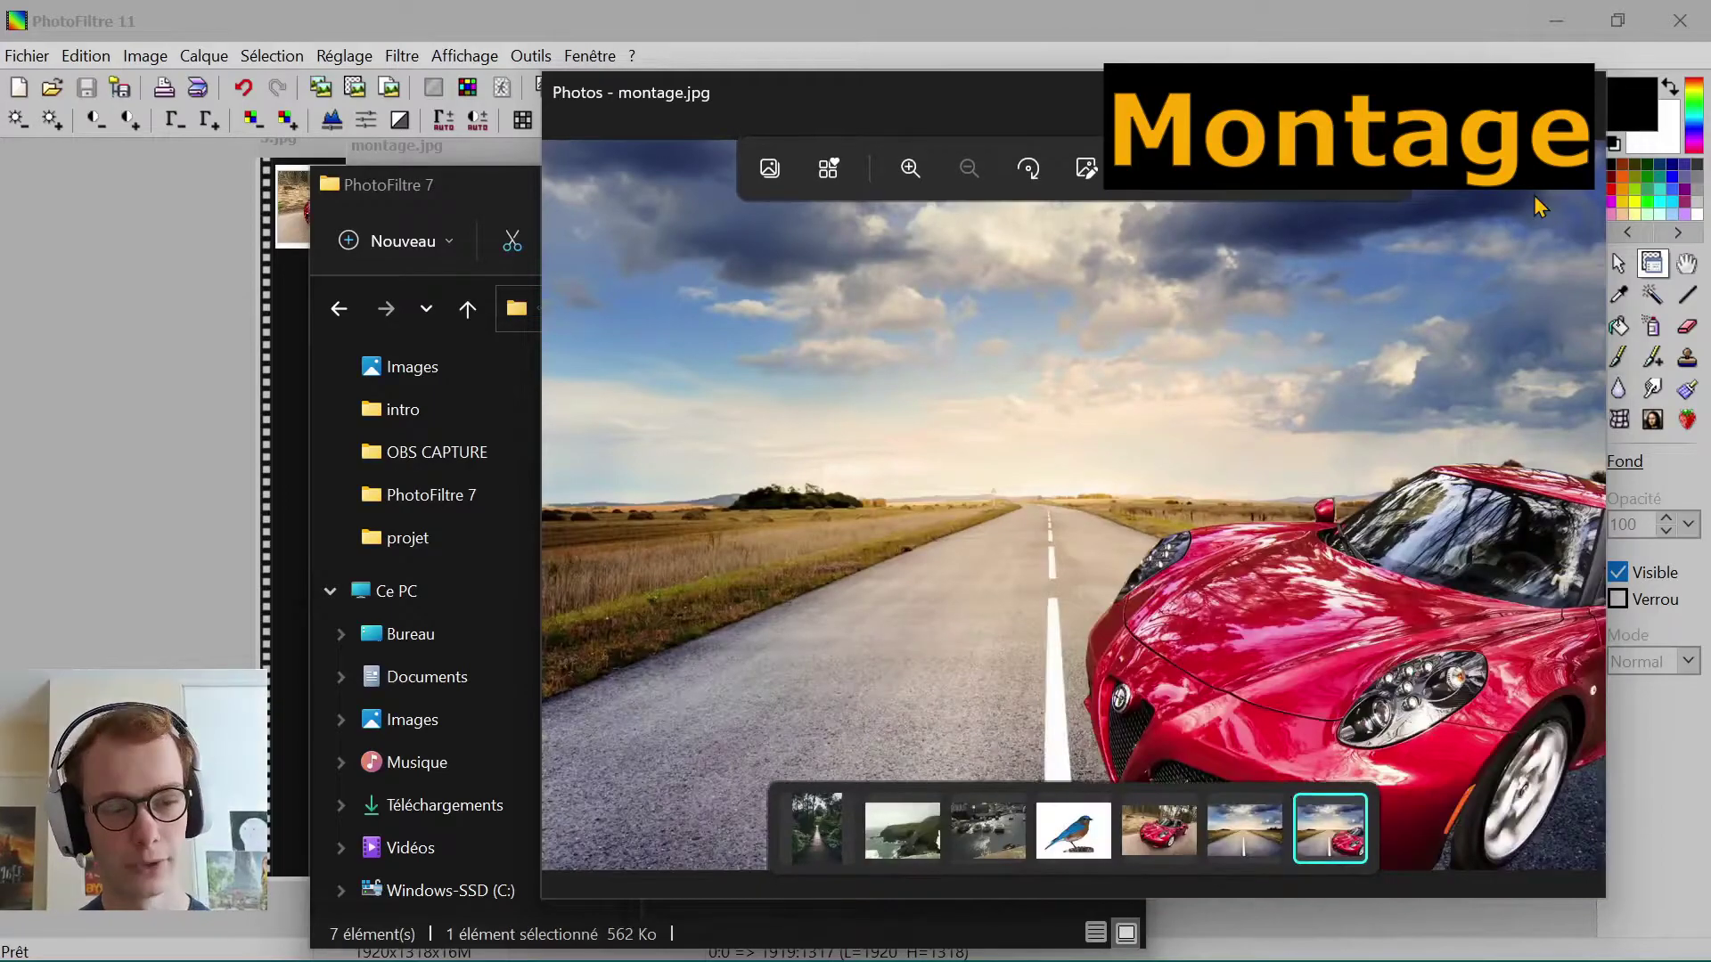
key("alt+F4")
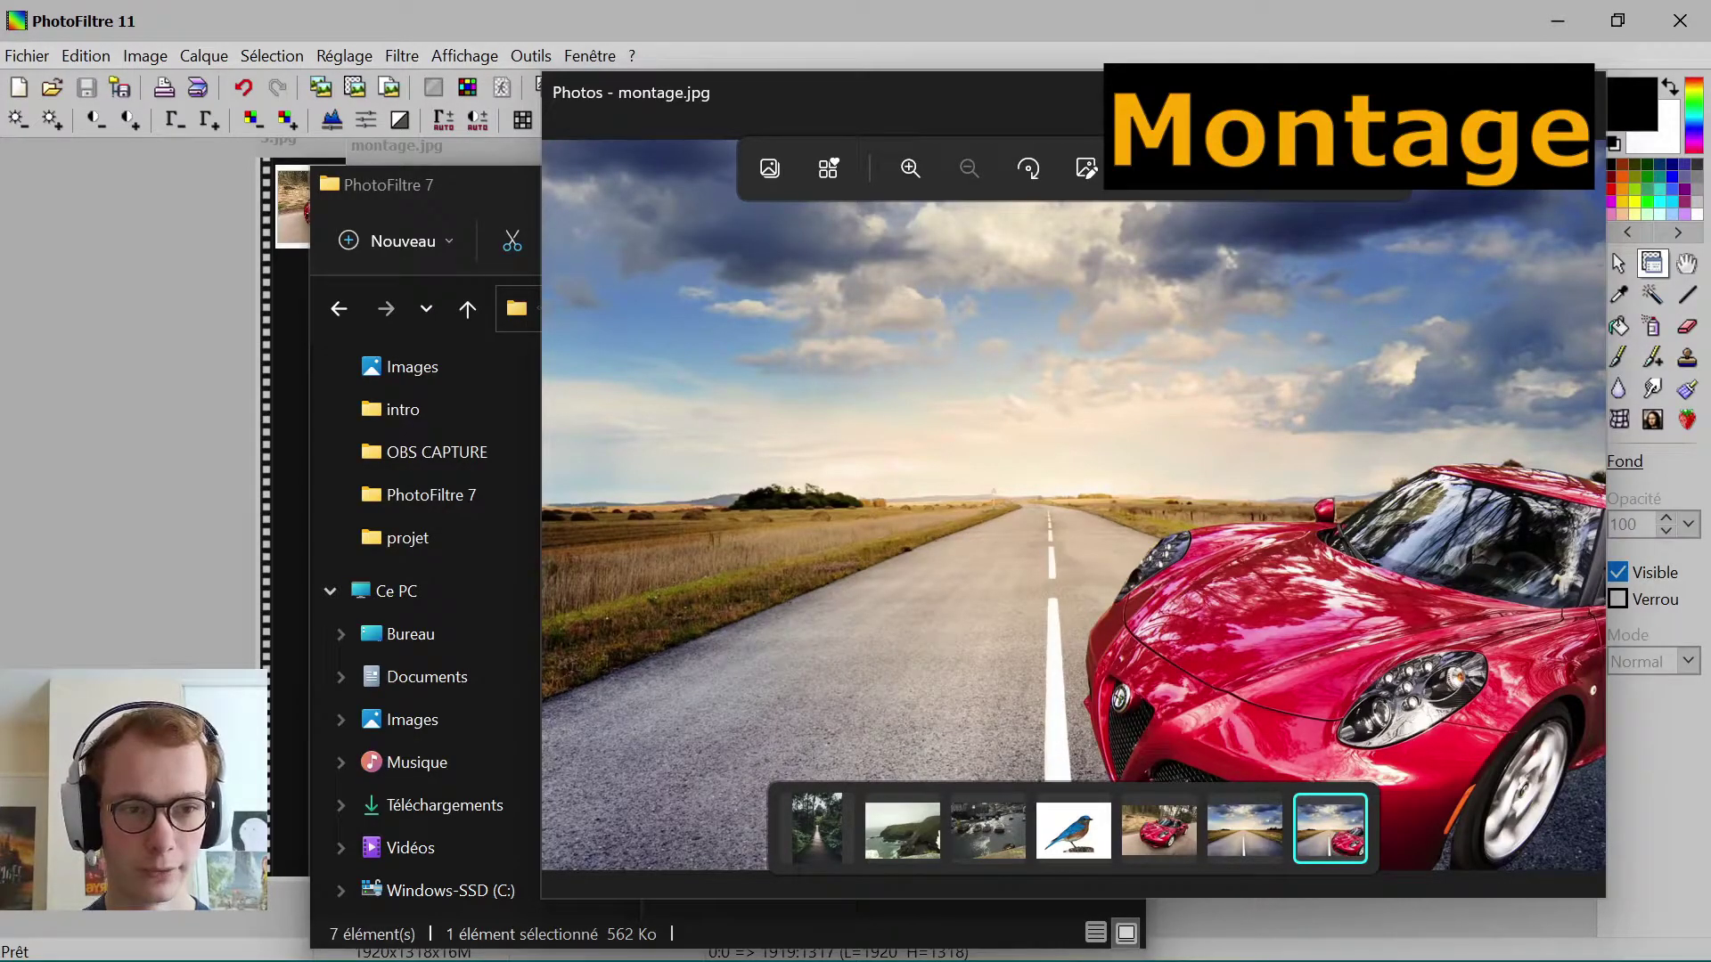
key("alt+F4")
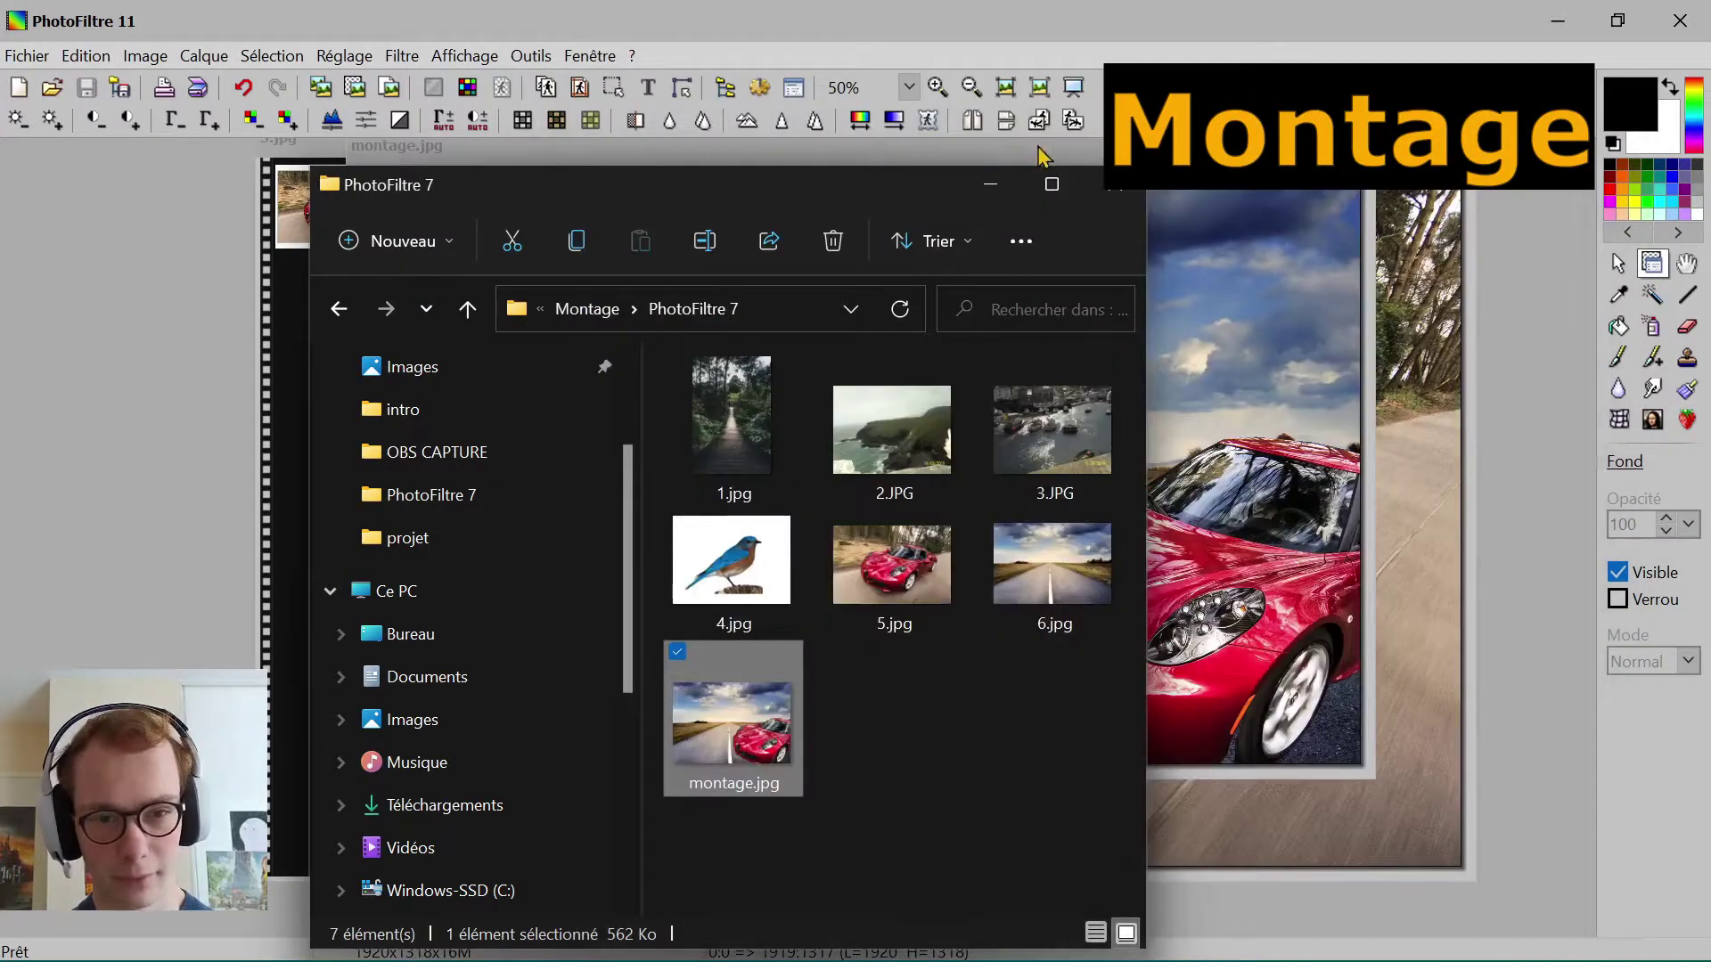
left_click(1008, 190)
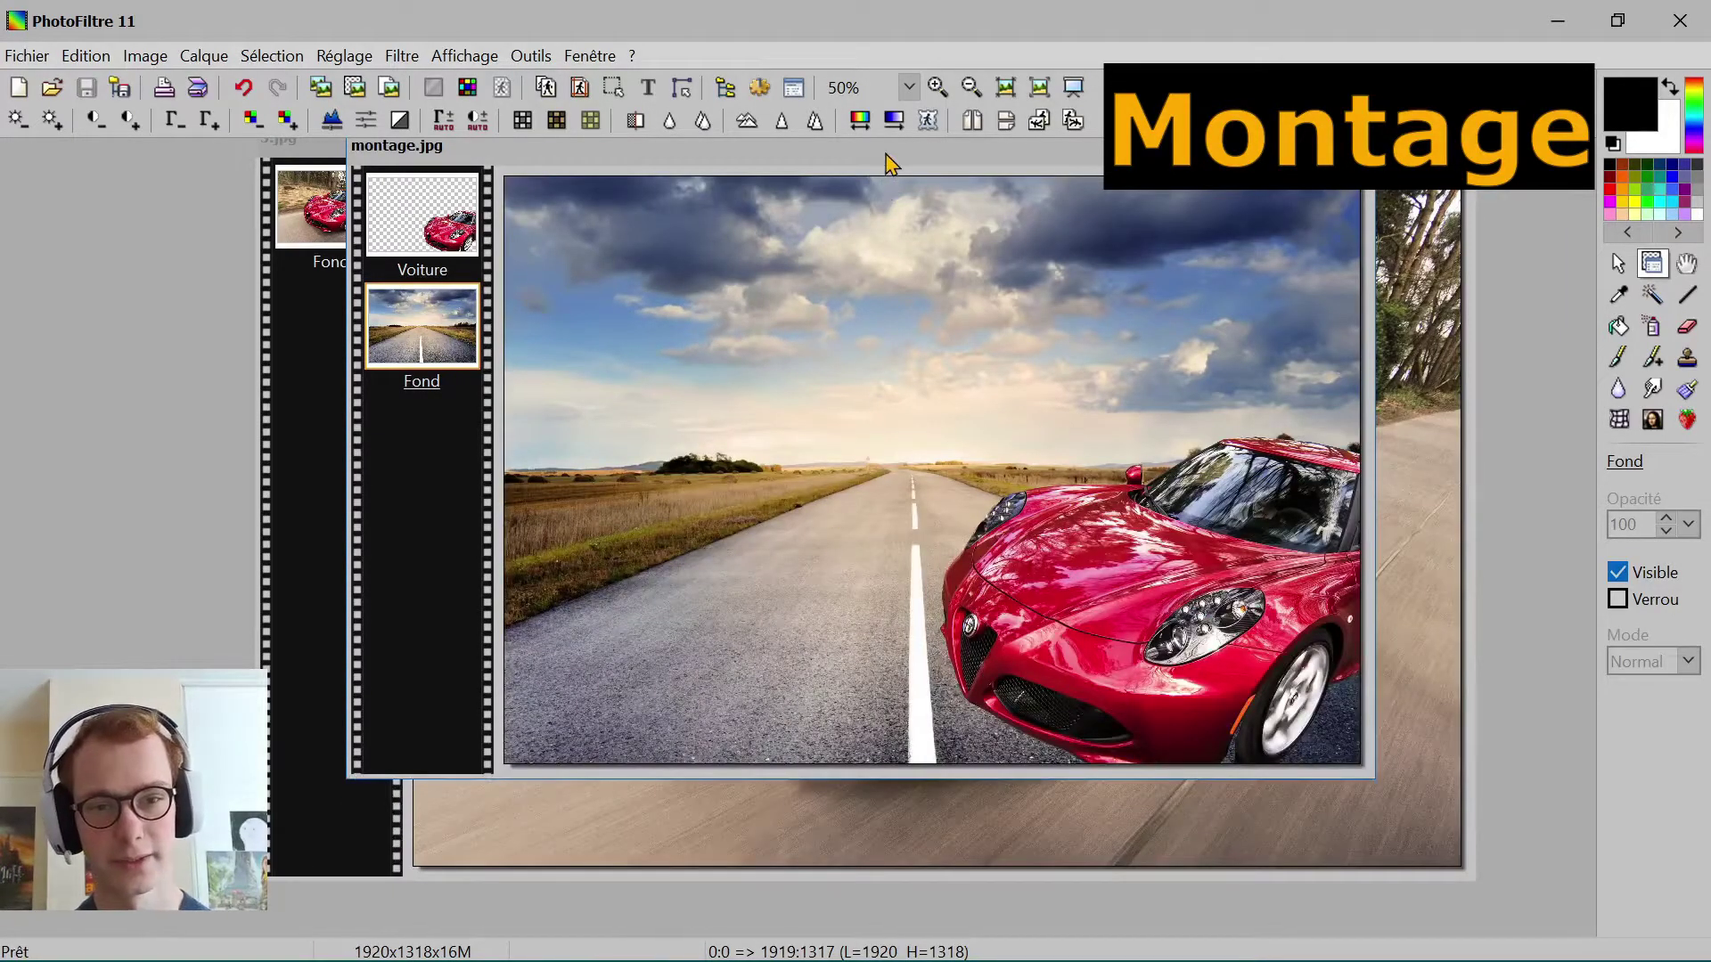
Step: Close the layered road composition and reopen the saved montage.jpg from the PhotoFiltre 7 folder
left_click_drag(888, 163, 894, 206)
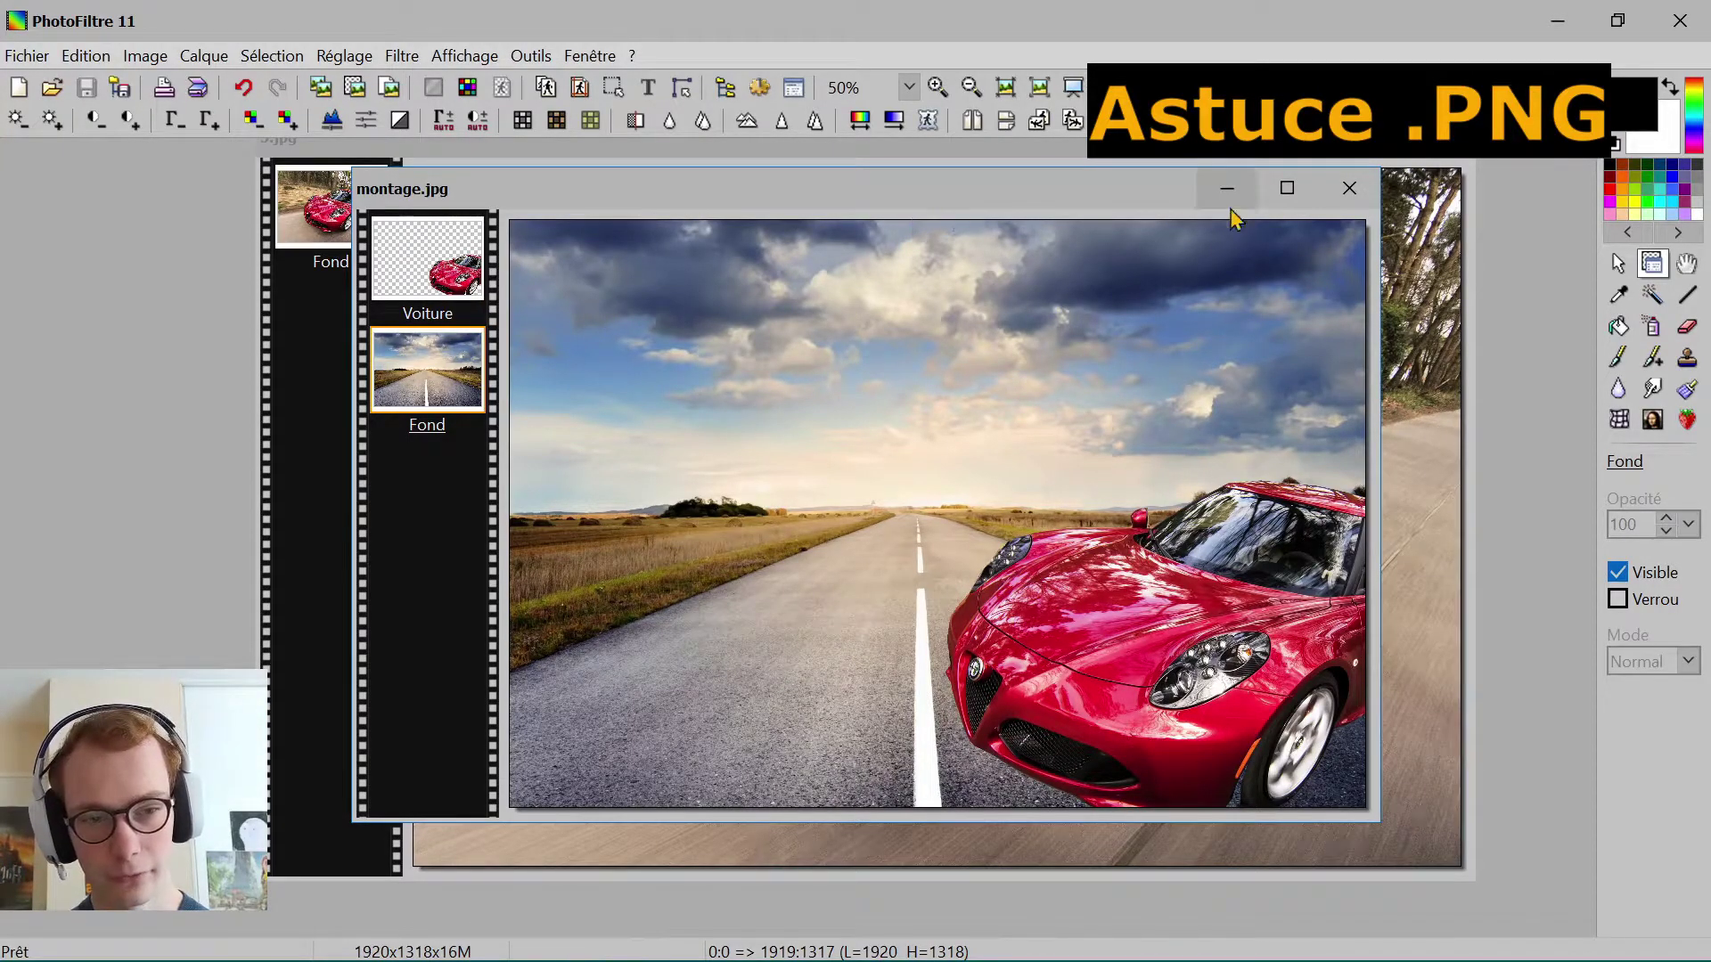
left_click(1349, 189)
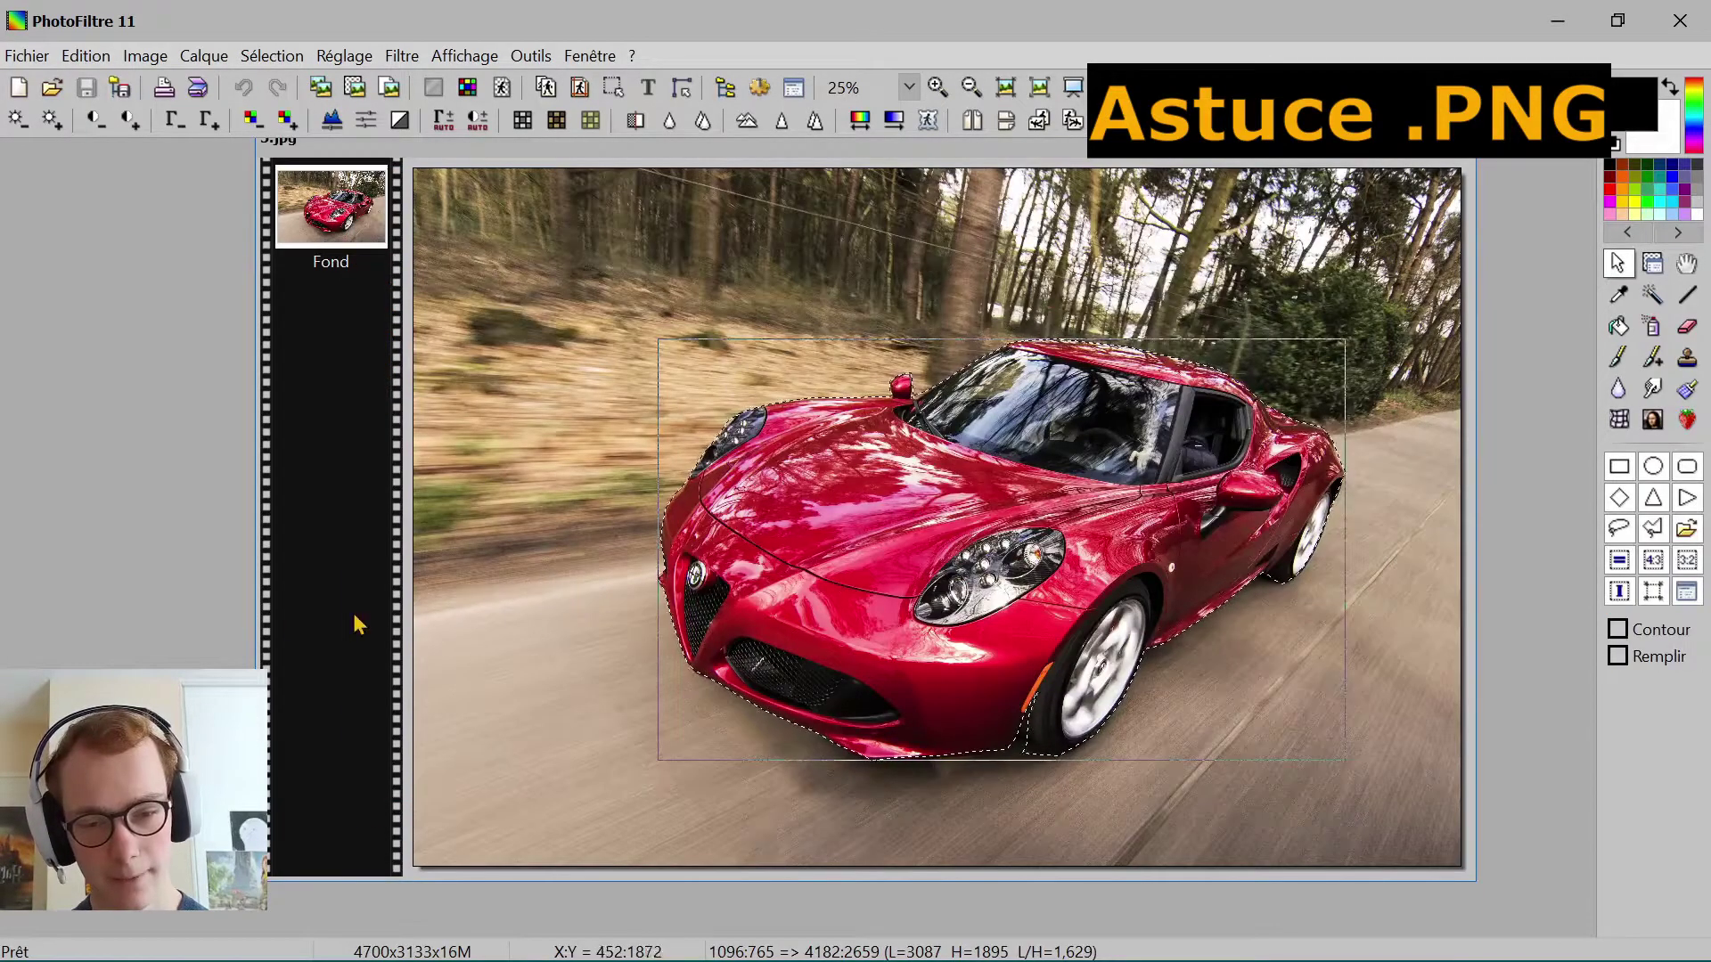
left_click(52, 87)
left_click(668, 390)
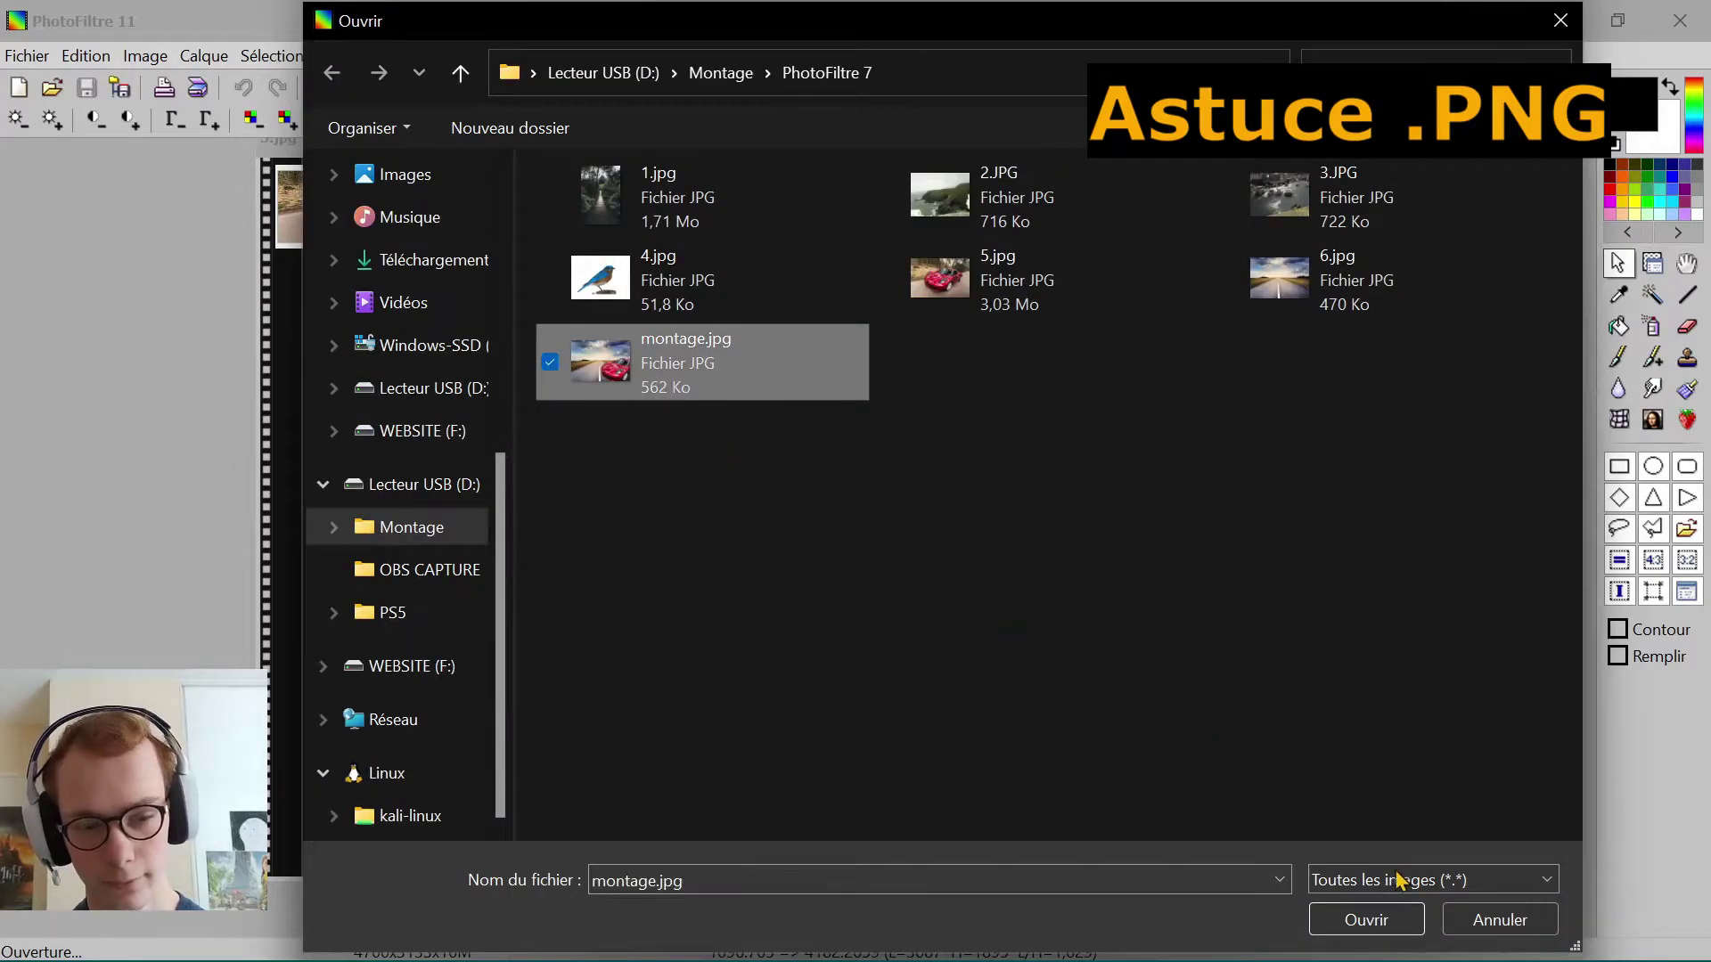
left_click(1352, 919)
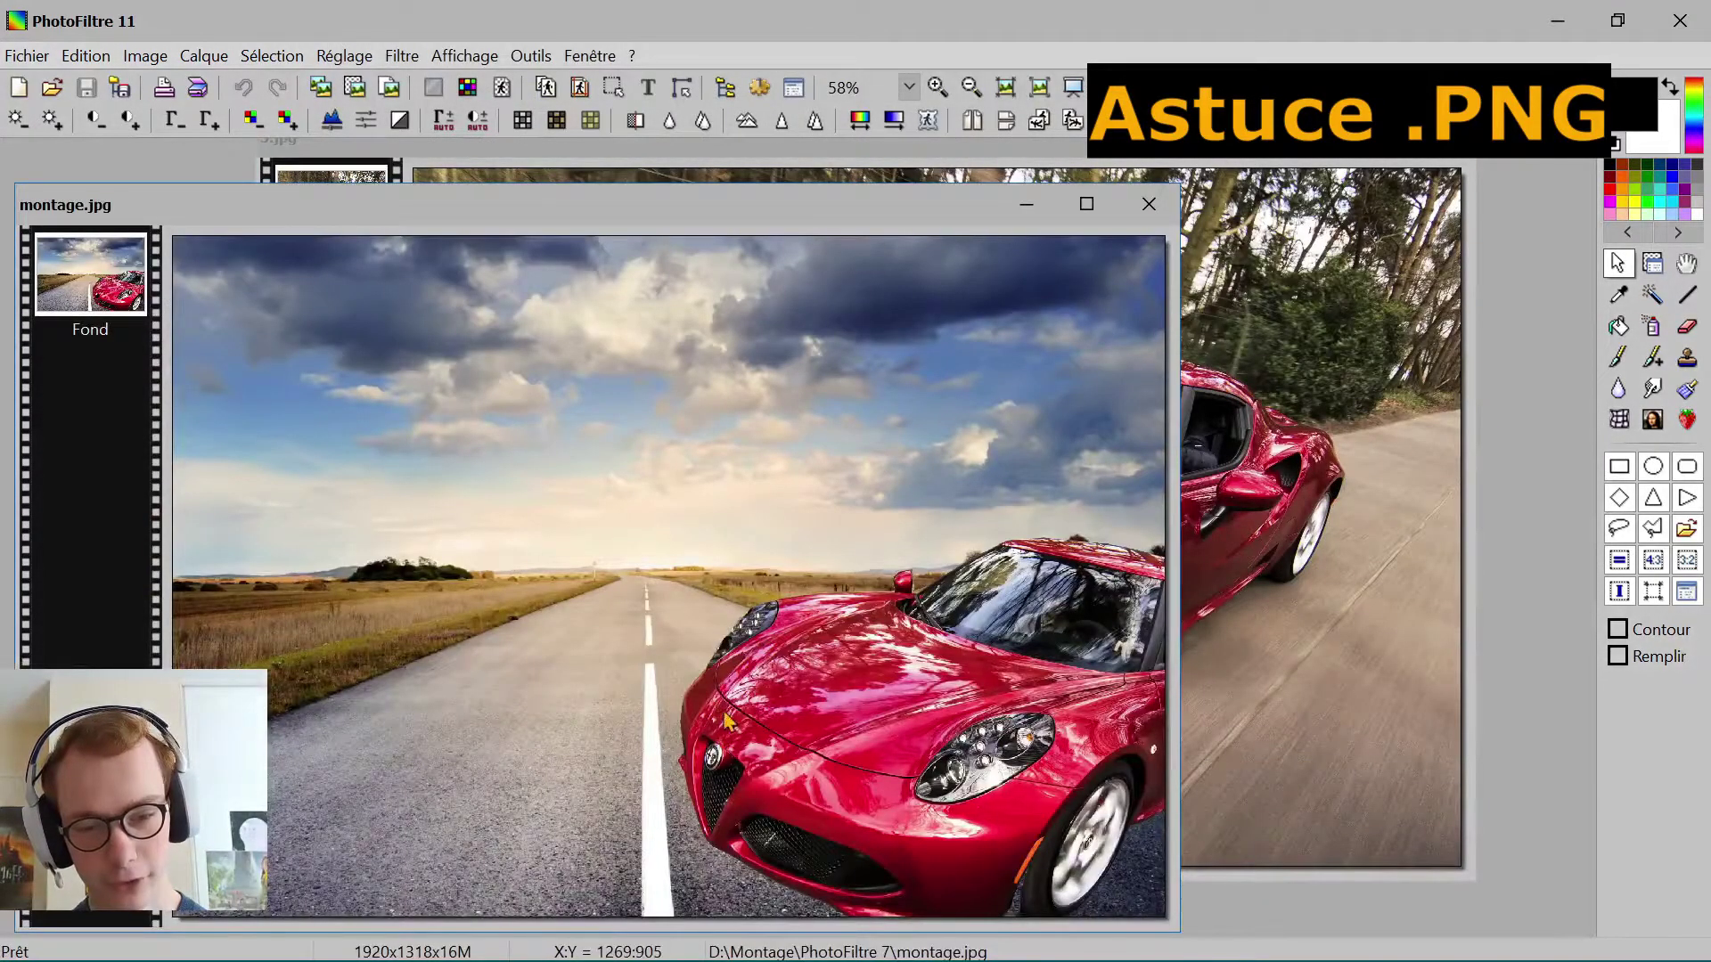
Step: Close montage.jpg and copy the selected car from 5.jpg into a new image of its own
left_click_drag(314, 212, 423, 191)
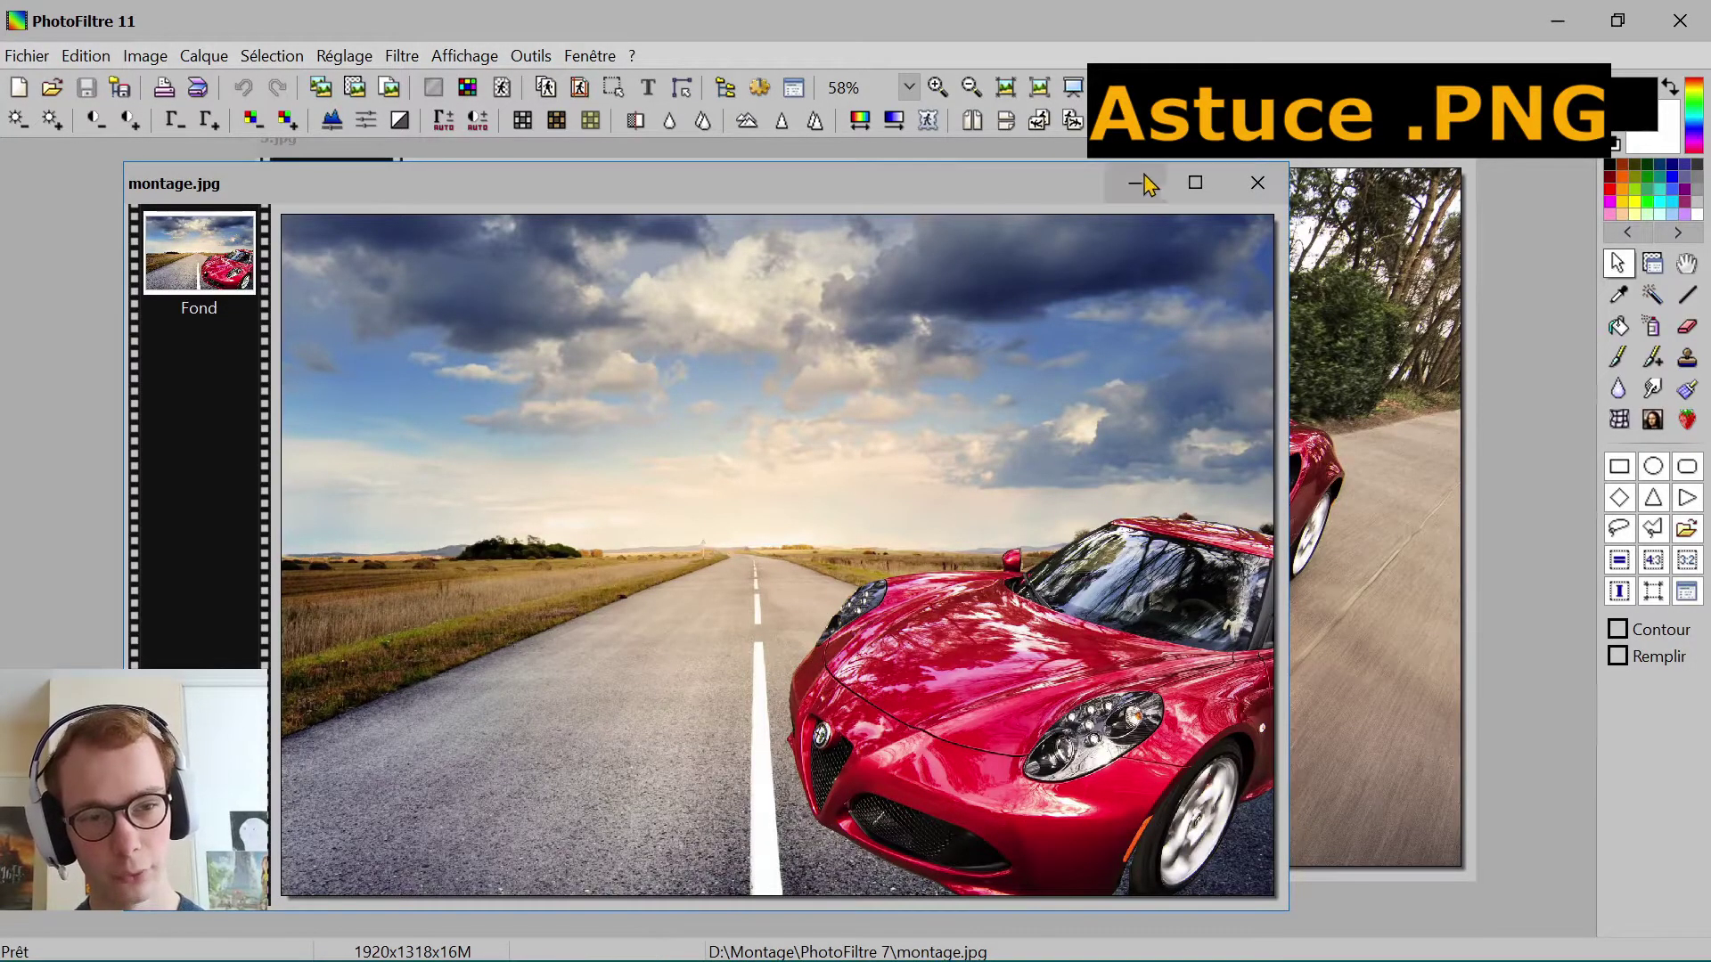
left_click(1257, 198)
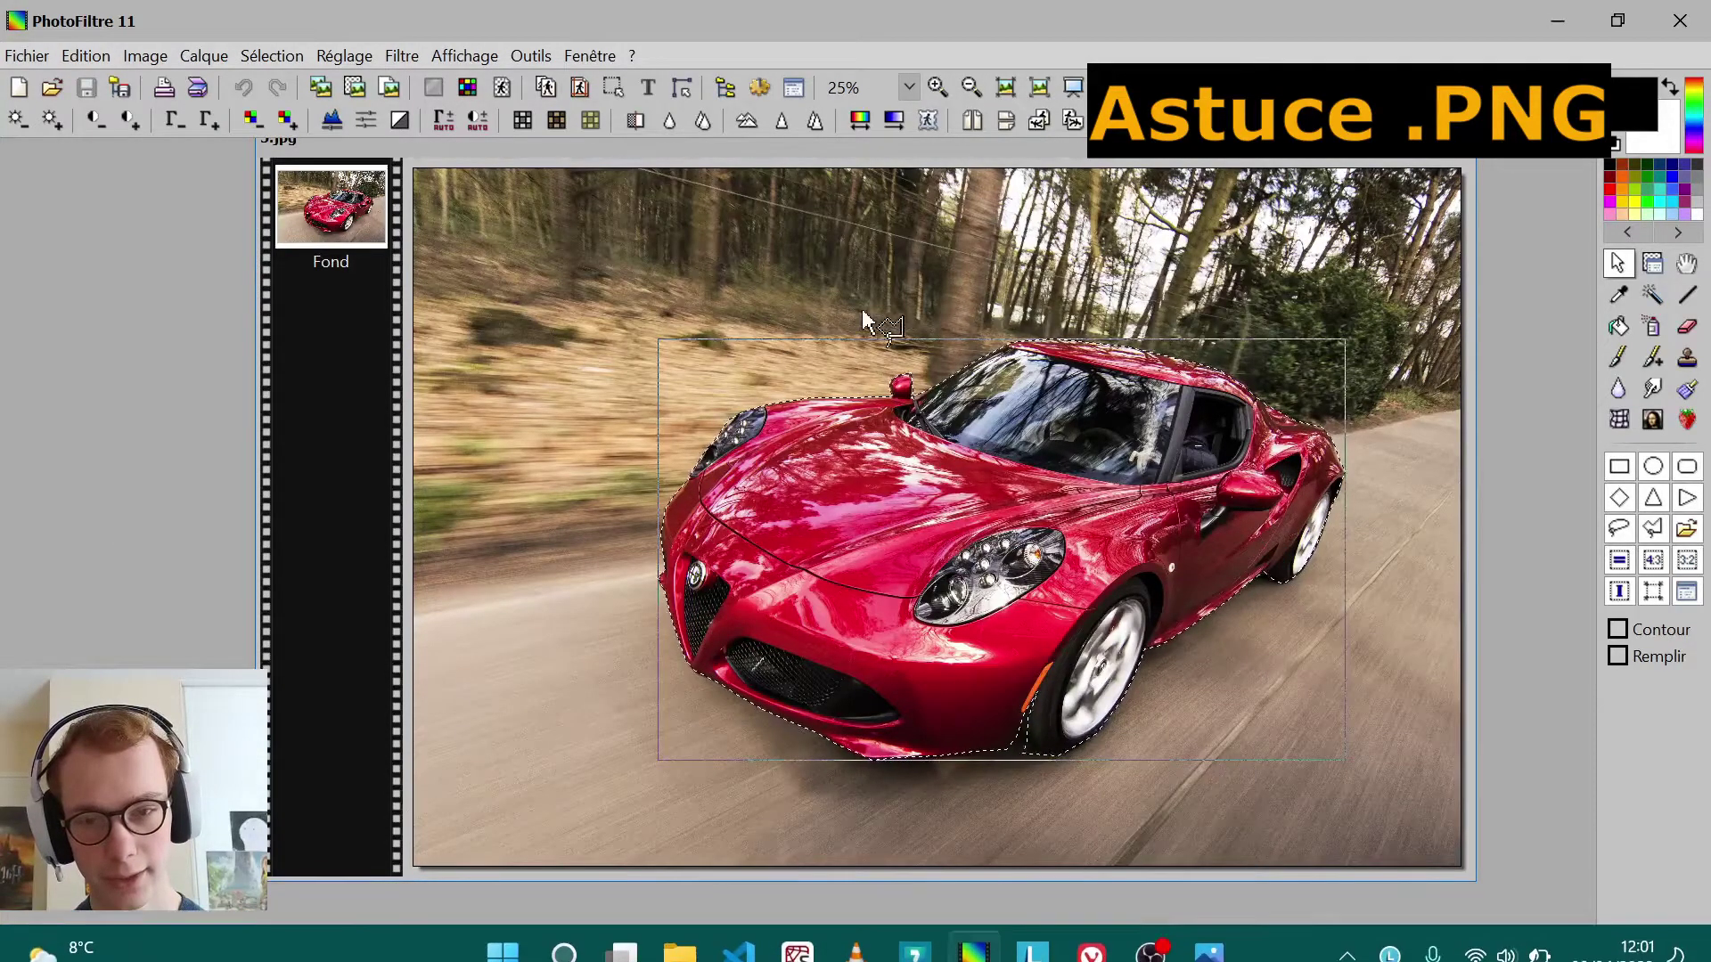
right_click(959, 540)
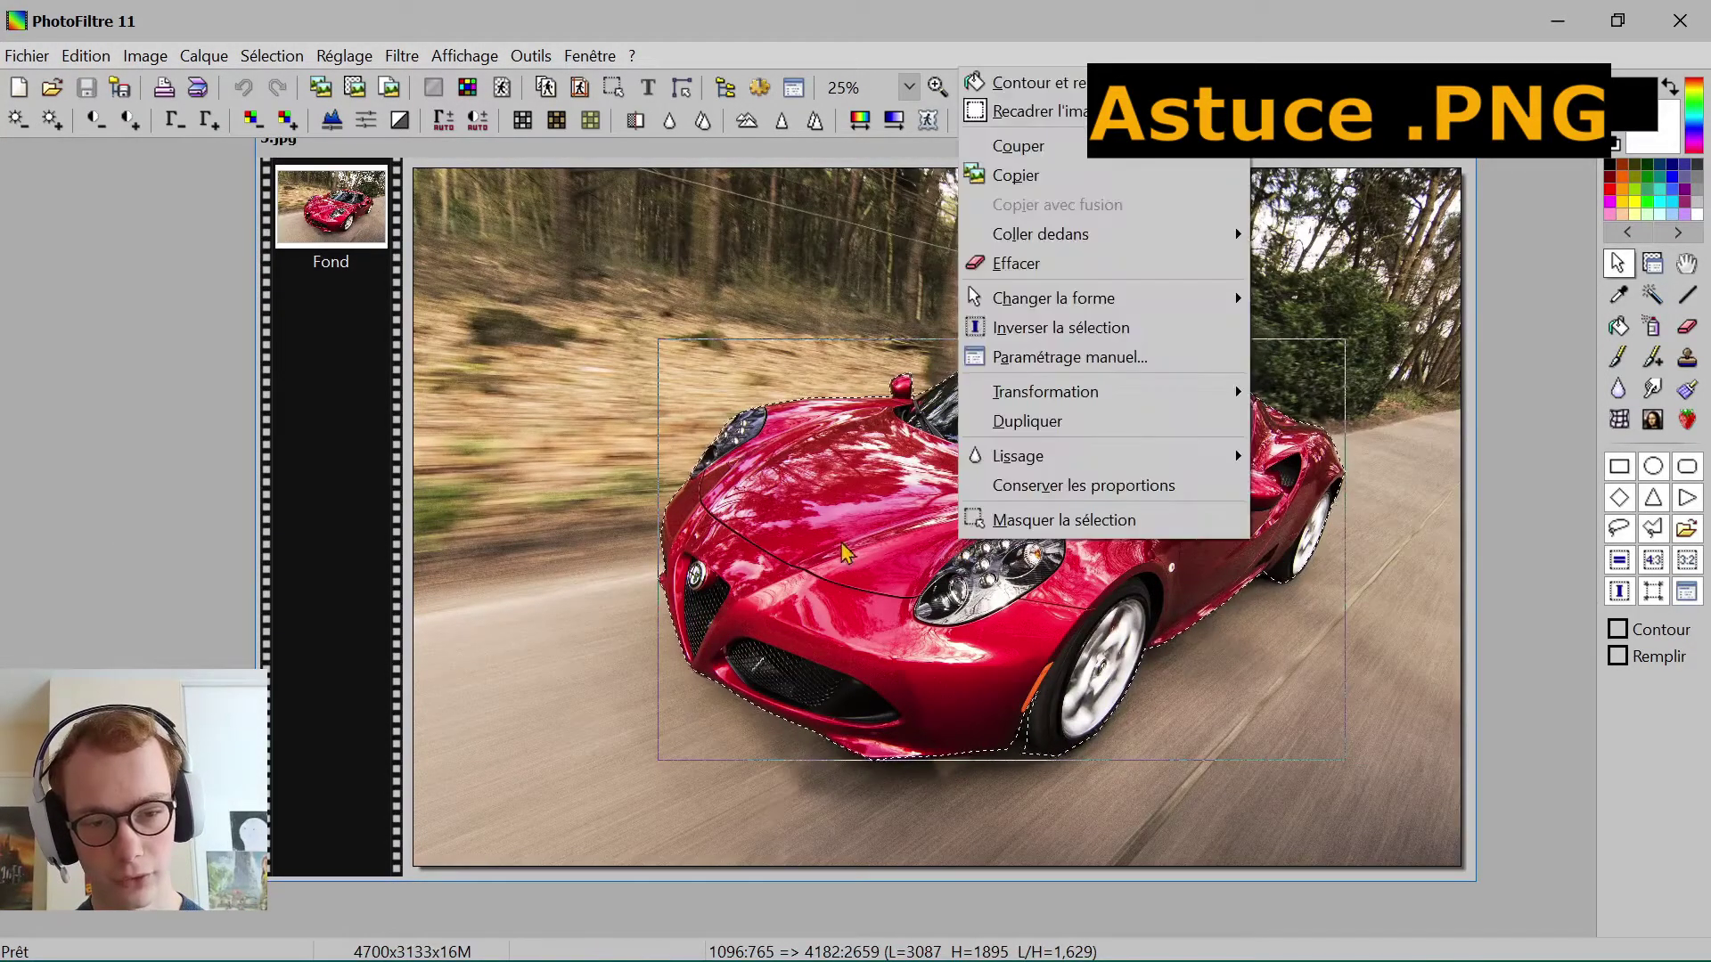
left_click(1023, 174)
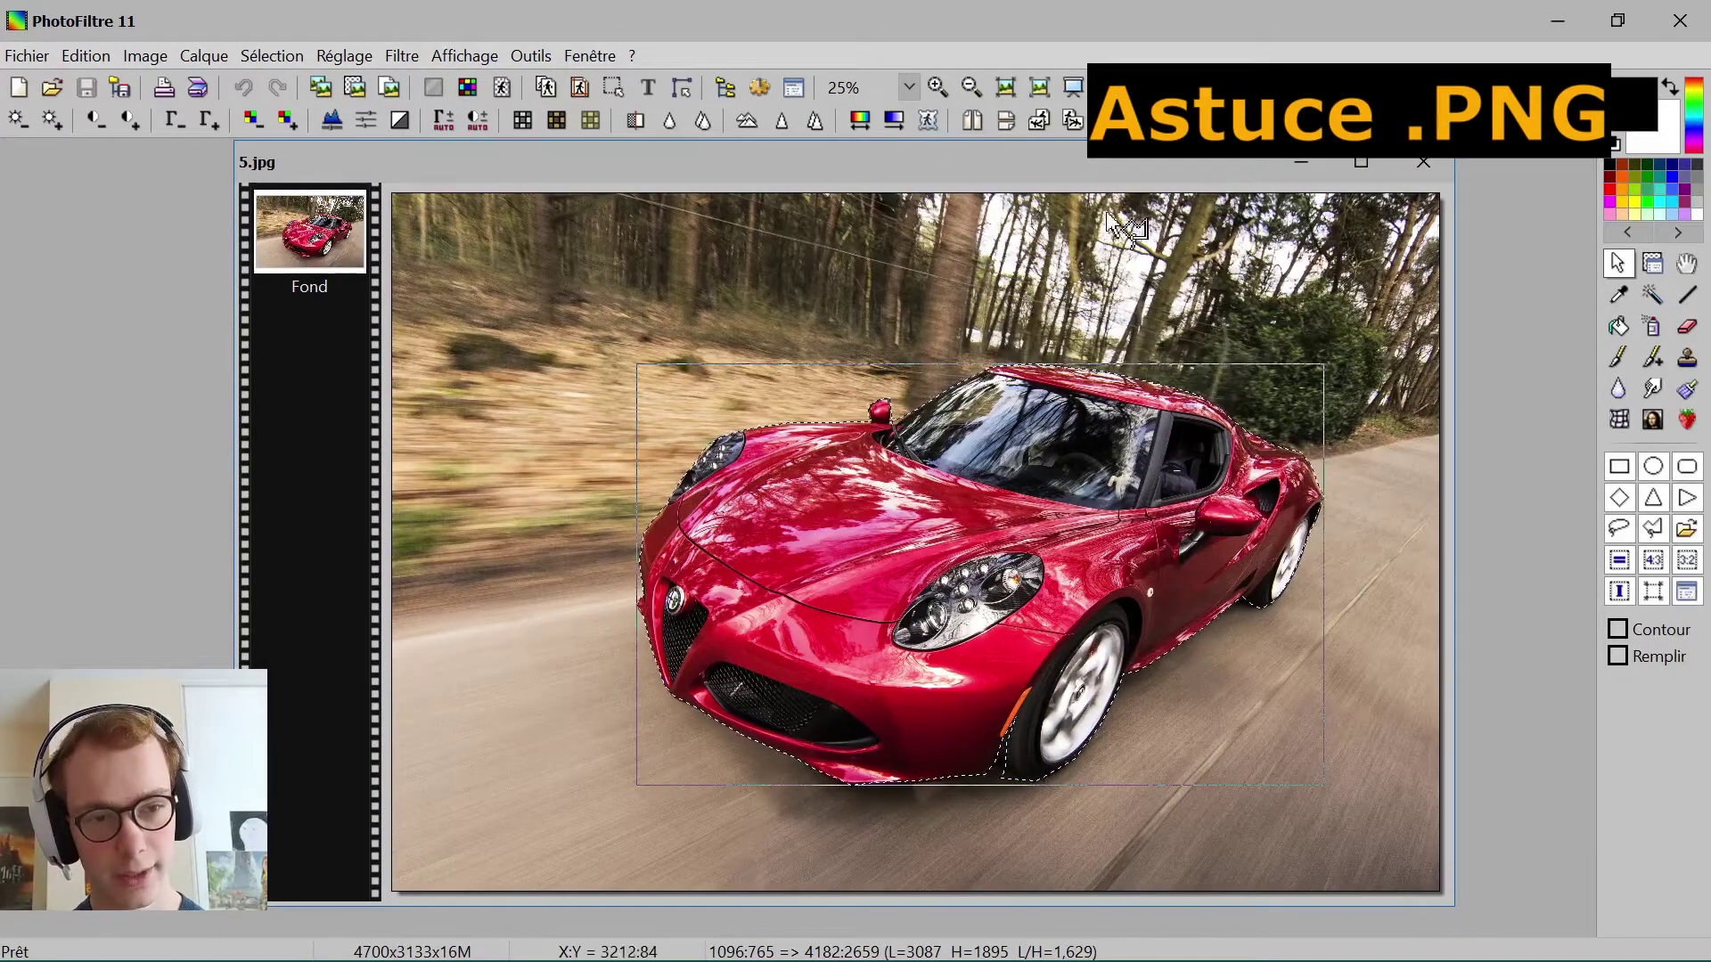
right_click(1500, 456)
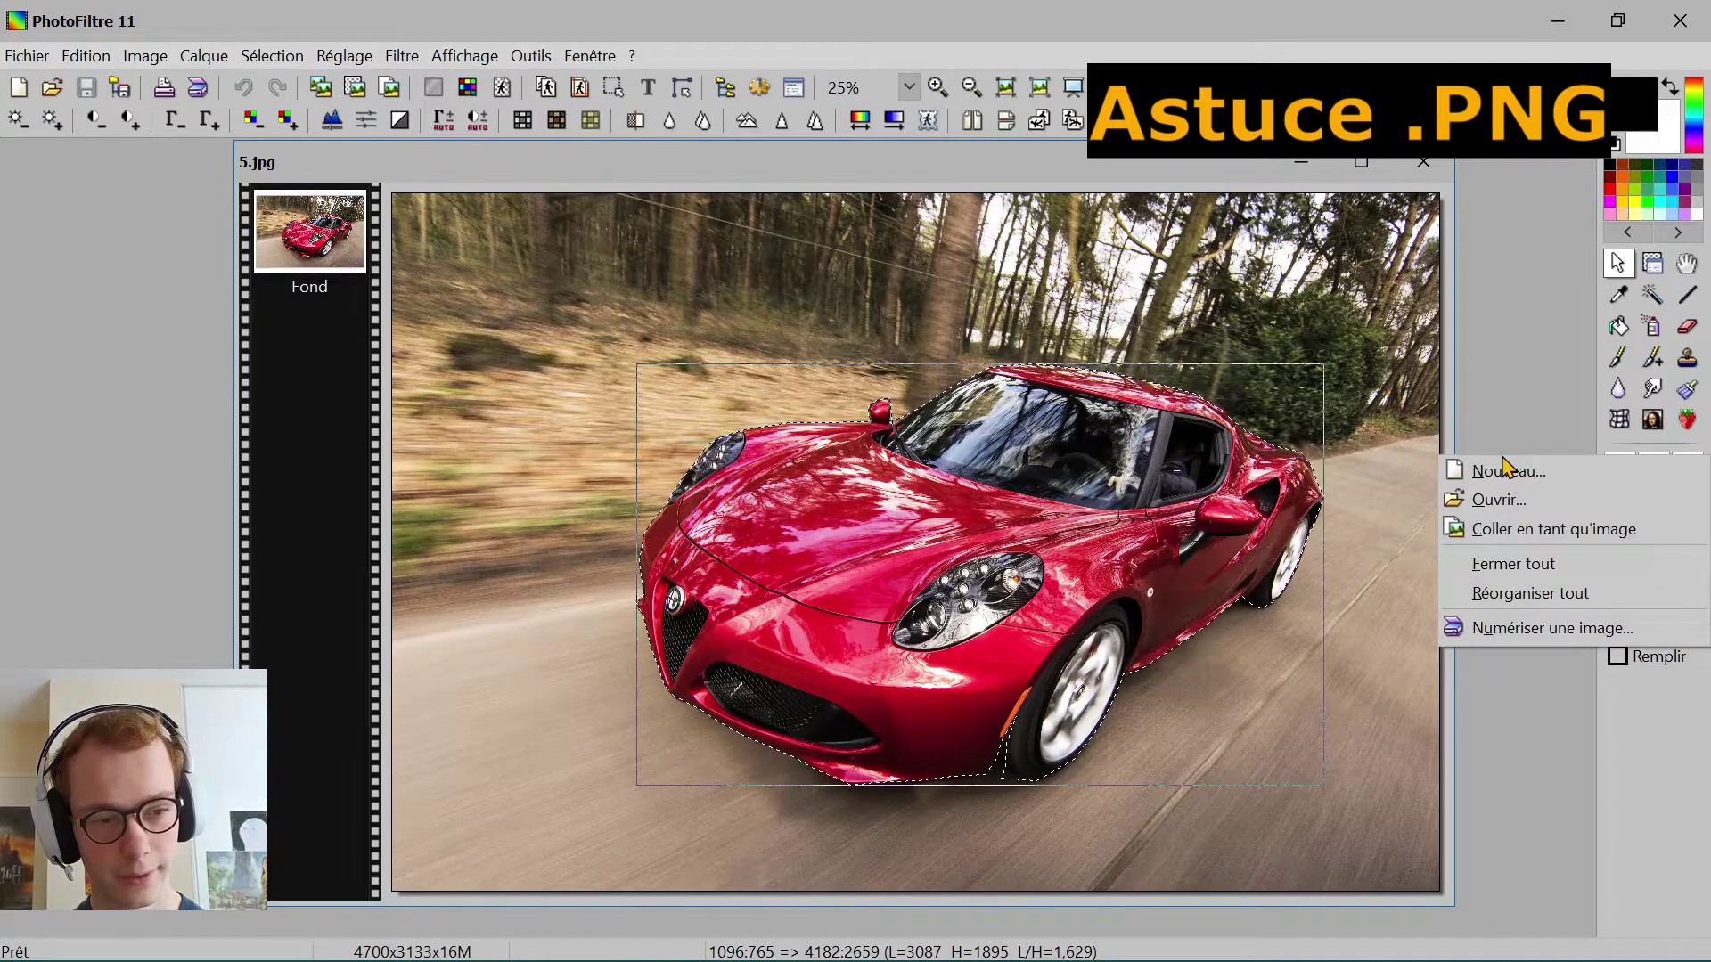
left_click(1539, 532)
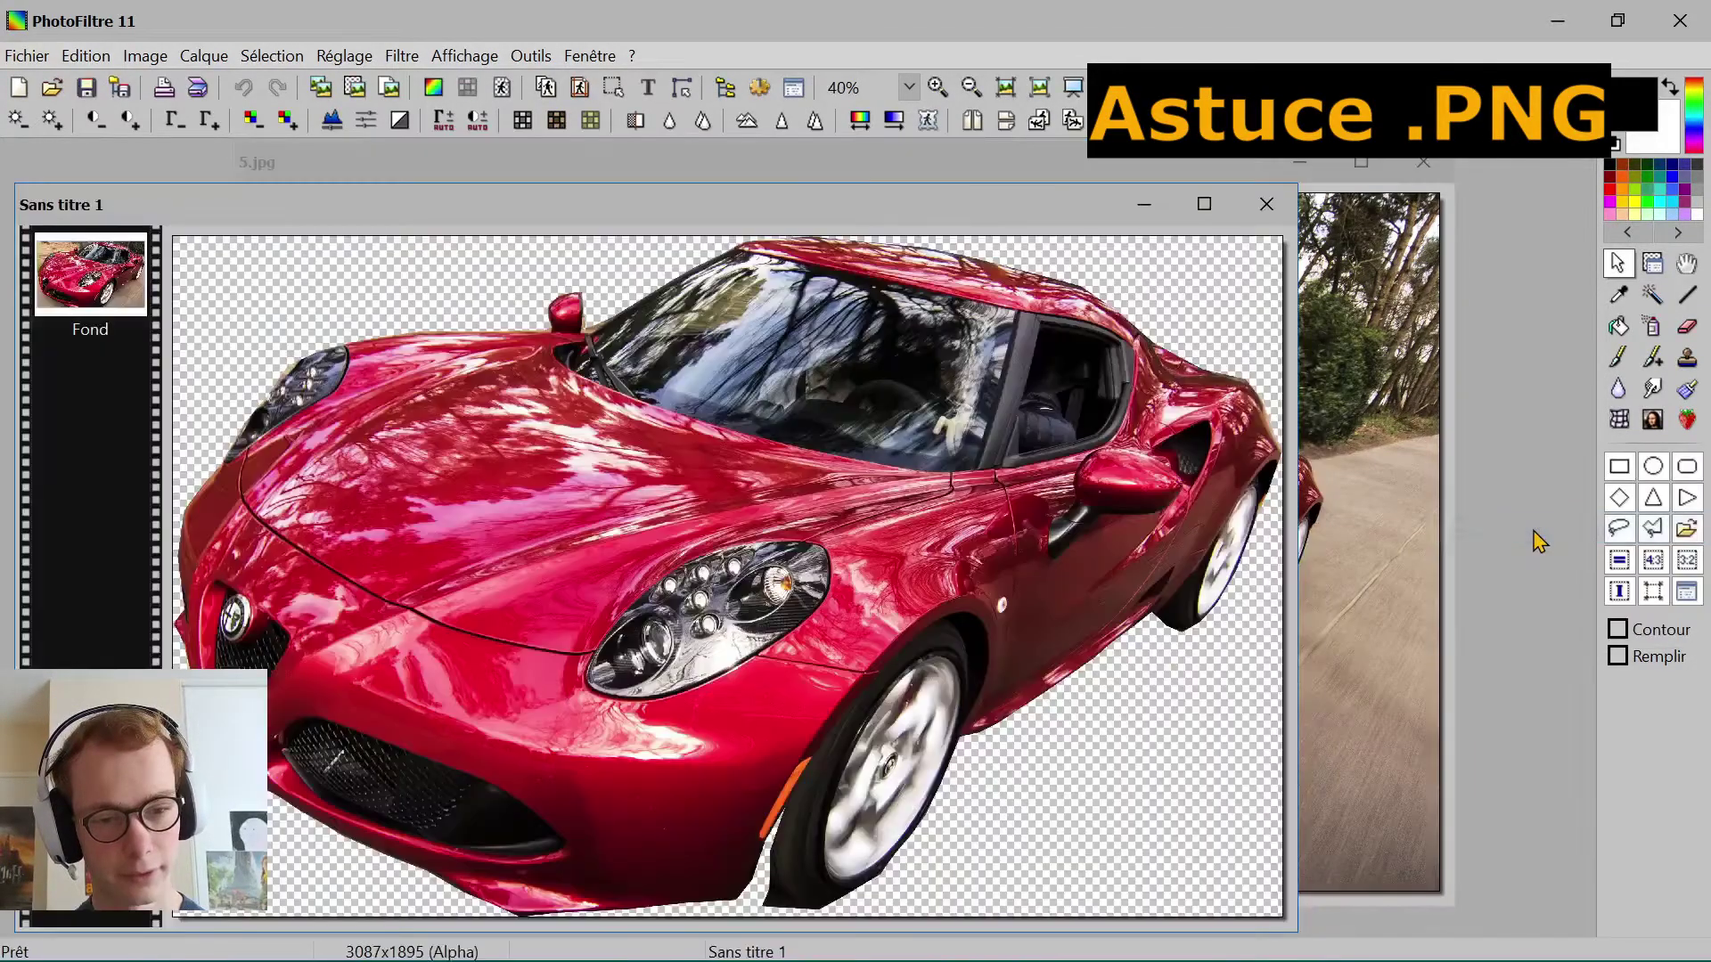
left_click_drag(962, 219, 1143, 199)
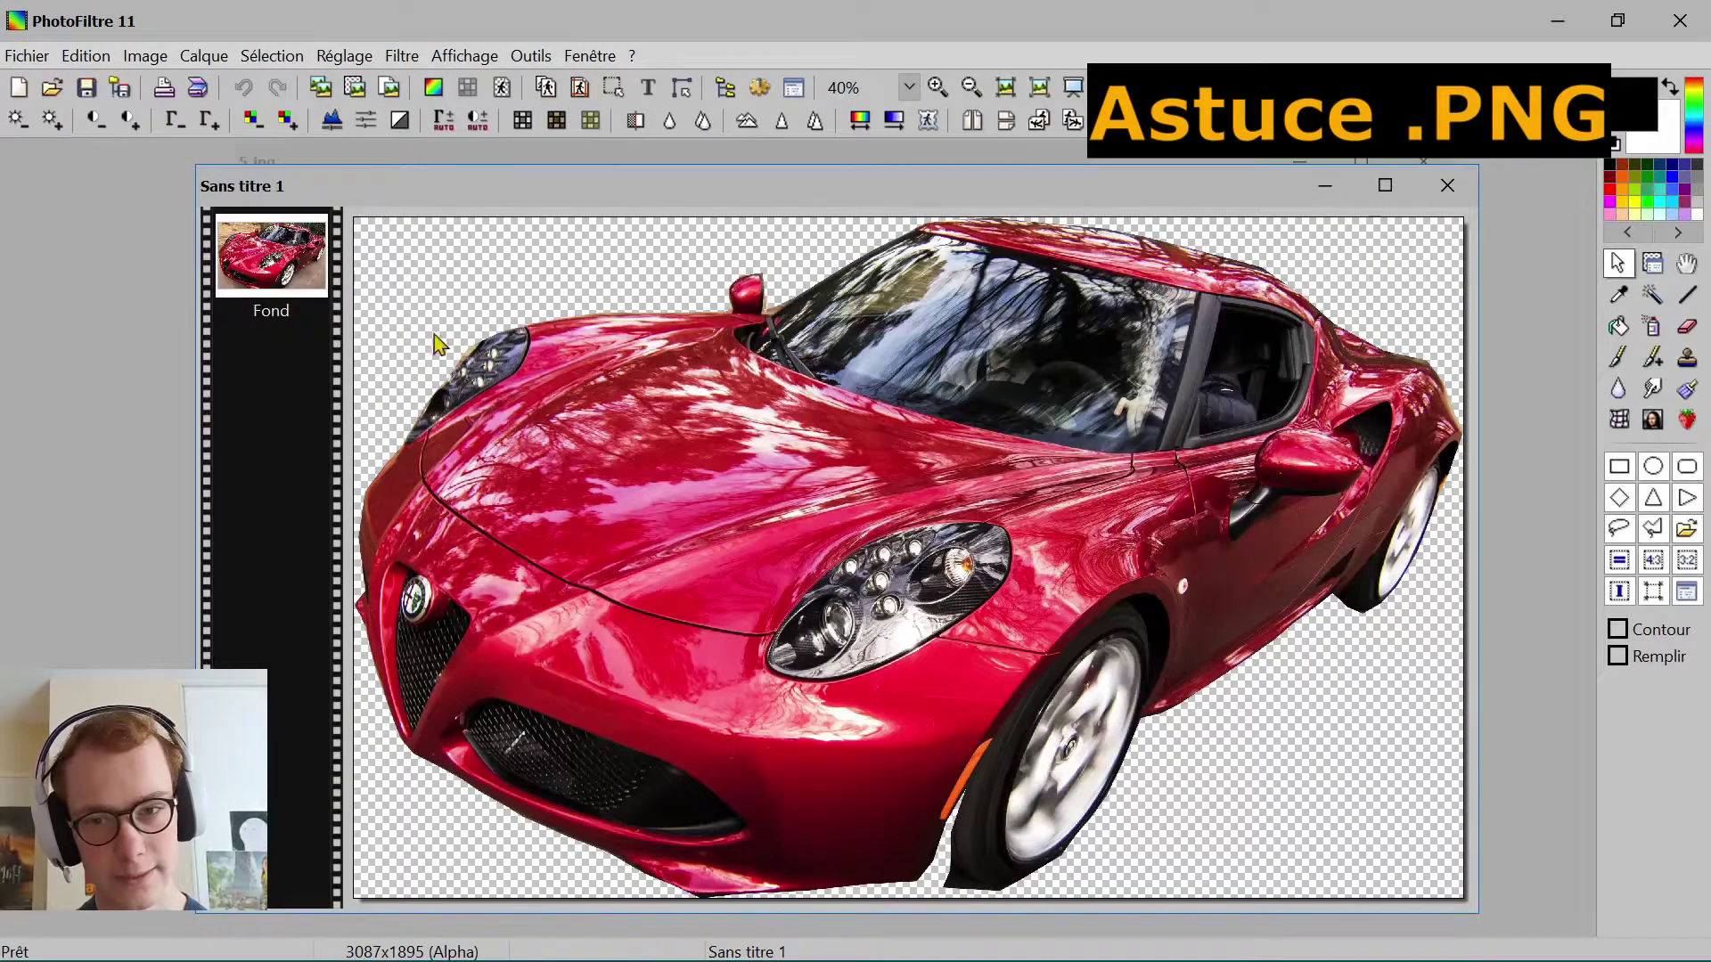
left_click(20, 87)
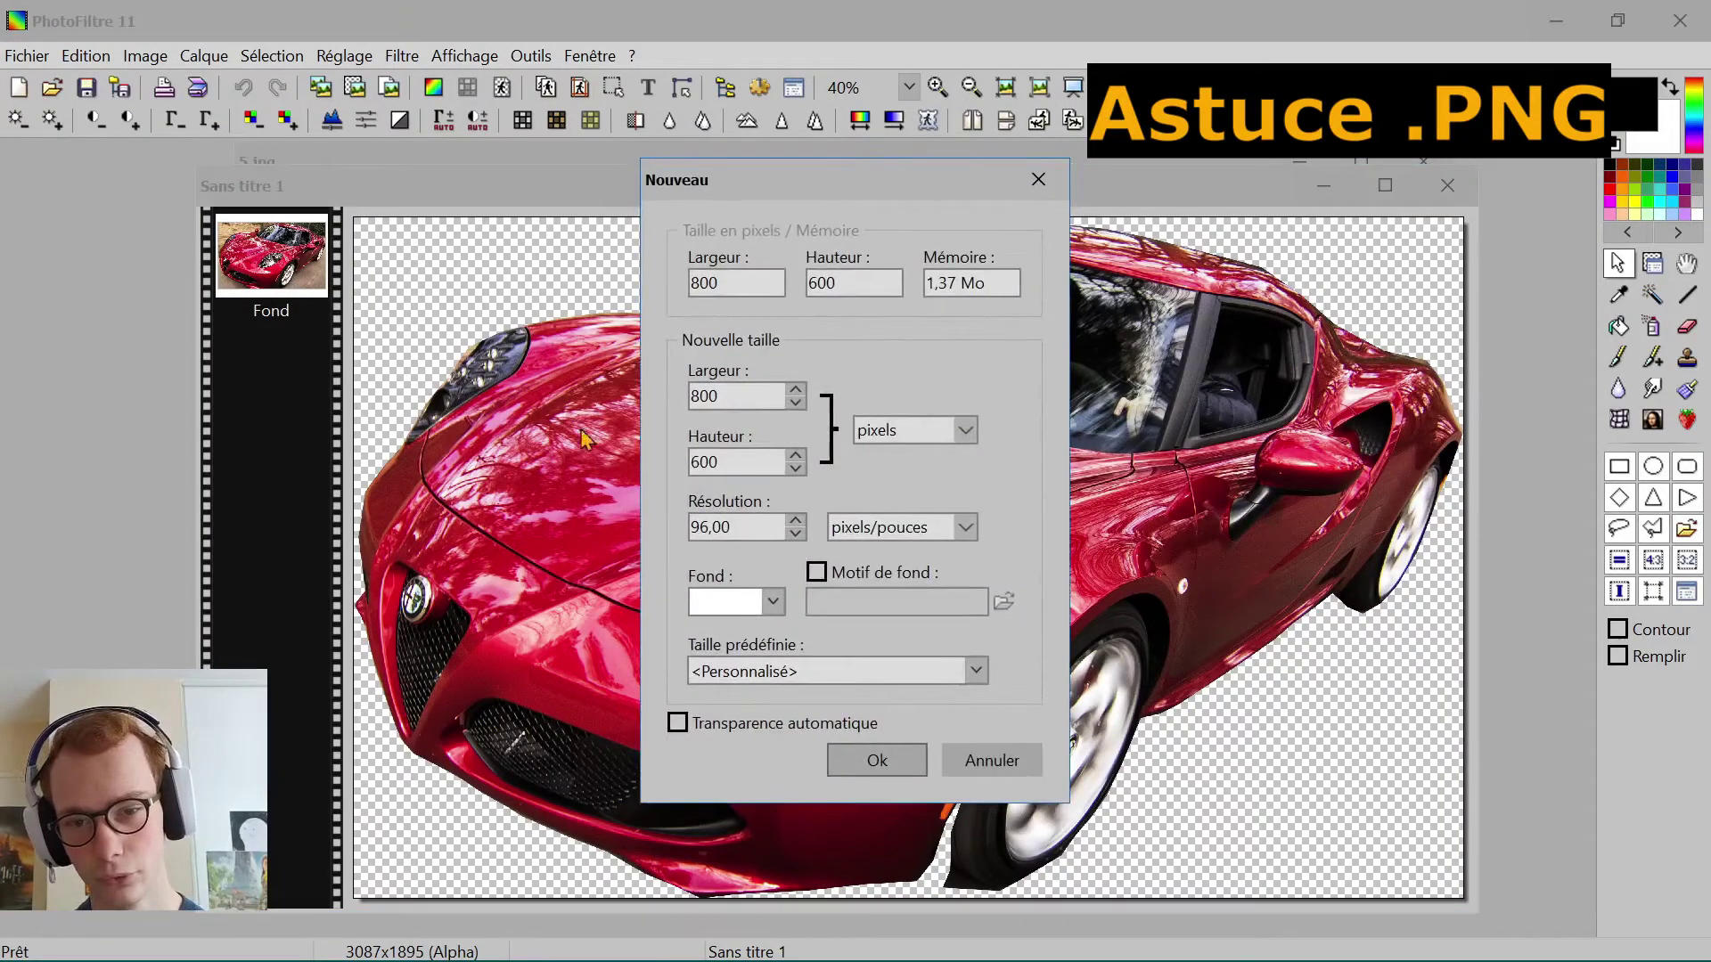
left_click(678, 722)
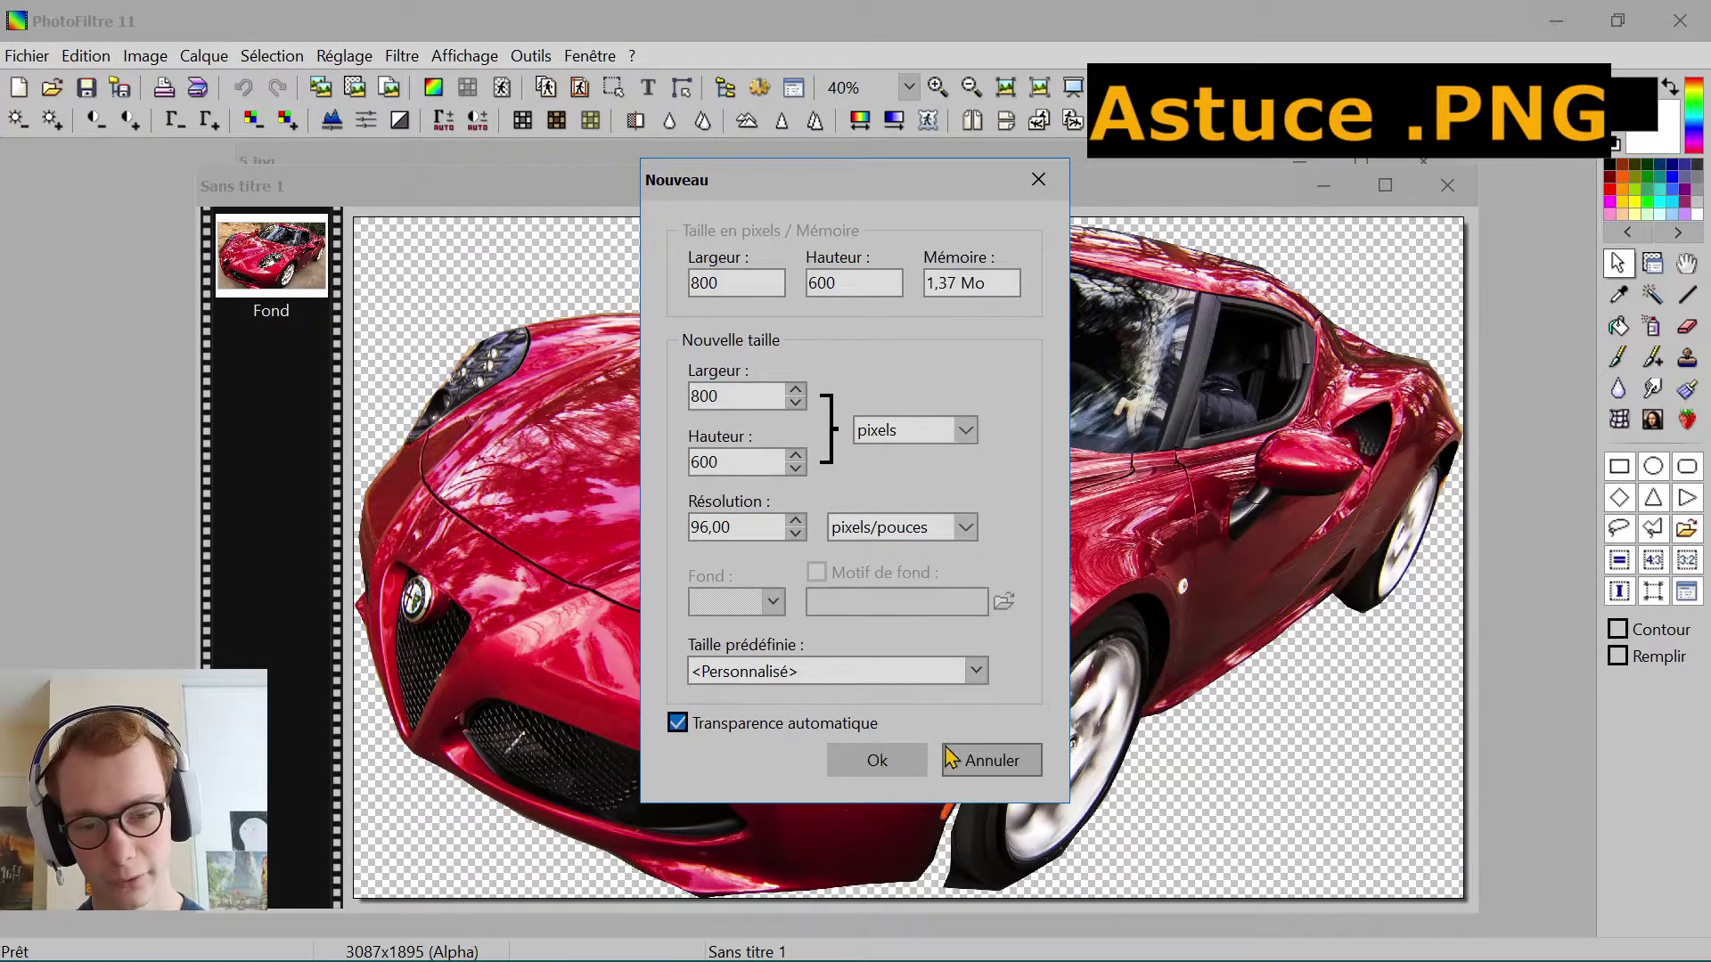
left_click(983, 780)
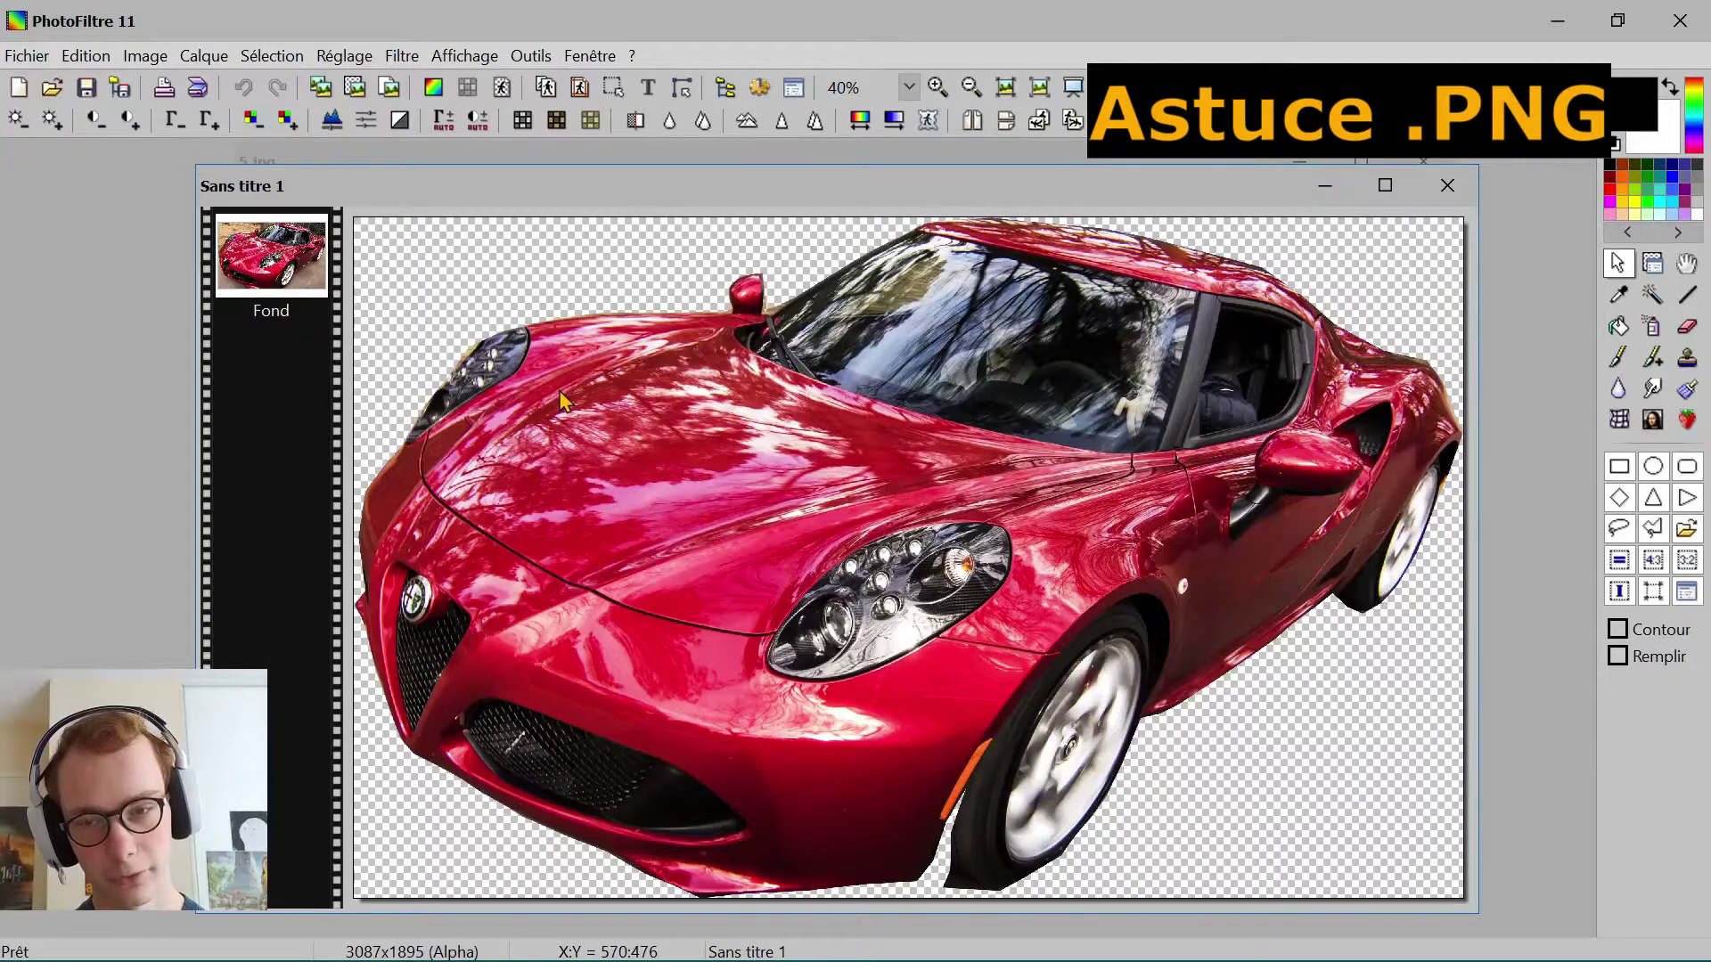
Step: Examine the file formats available for saving the car cutout, and cancel the save
left_click(28, 56)
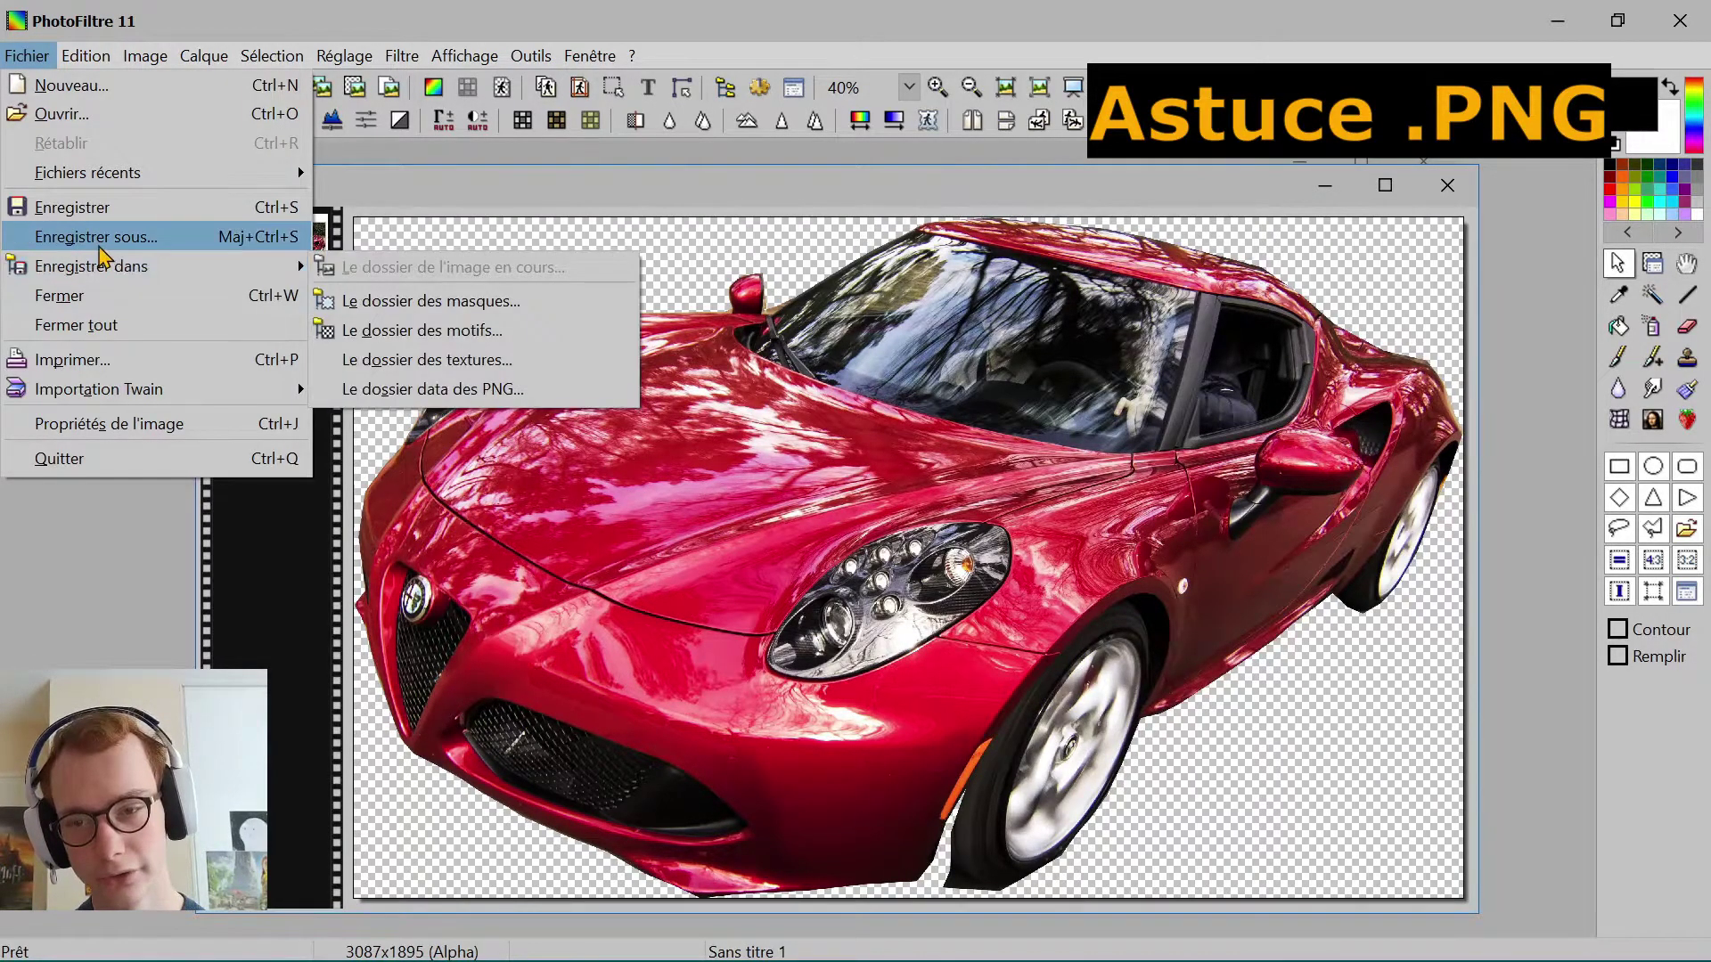
left_click(94, 237)
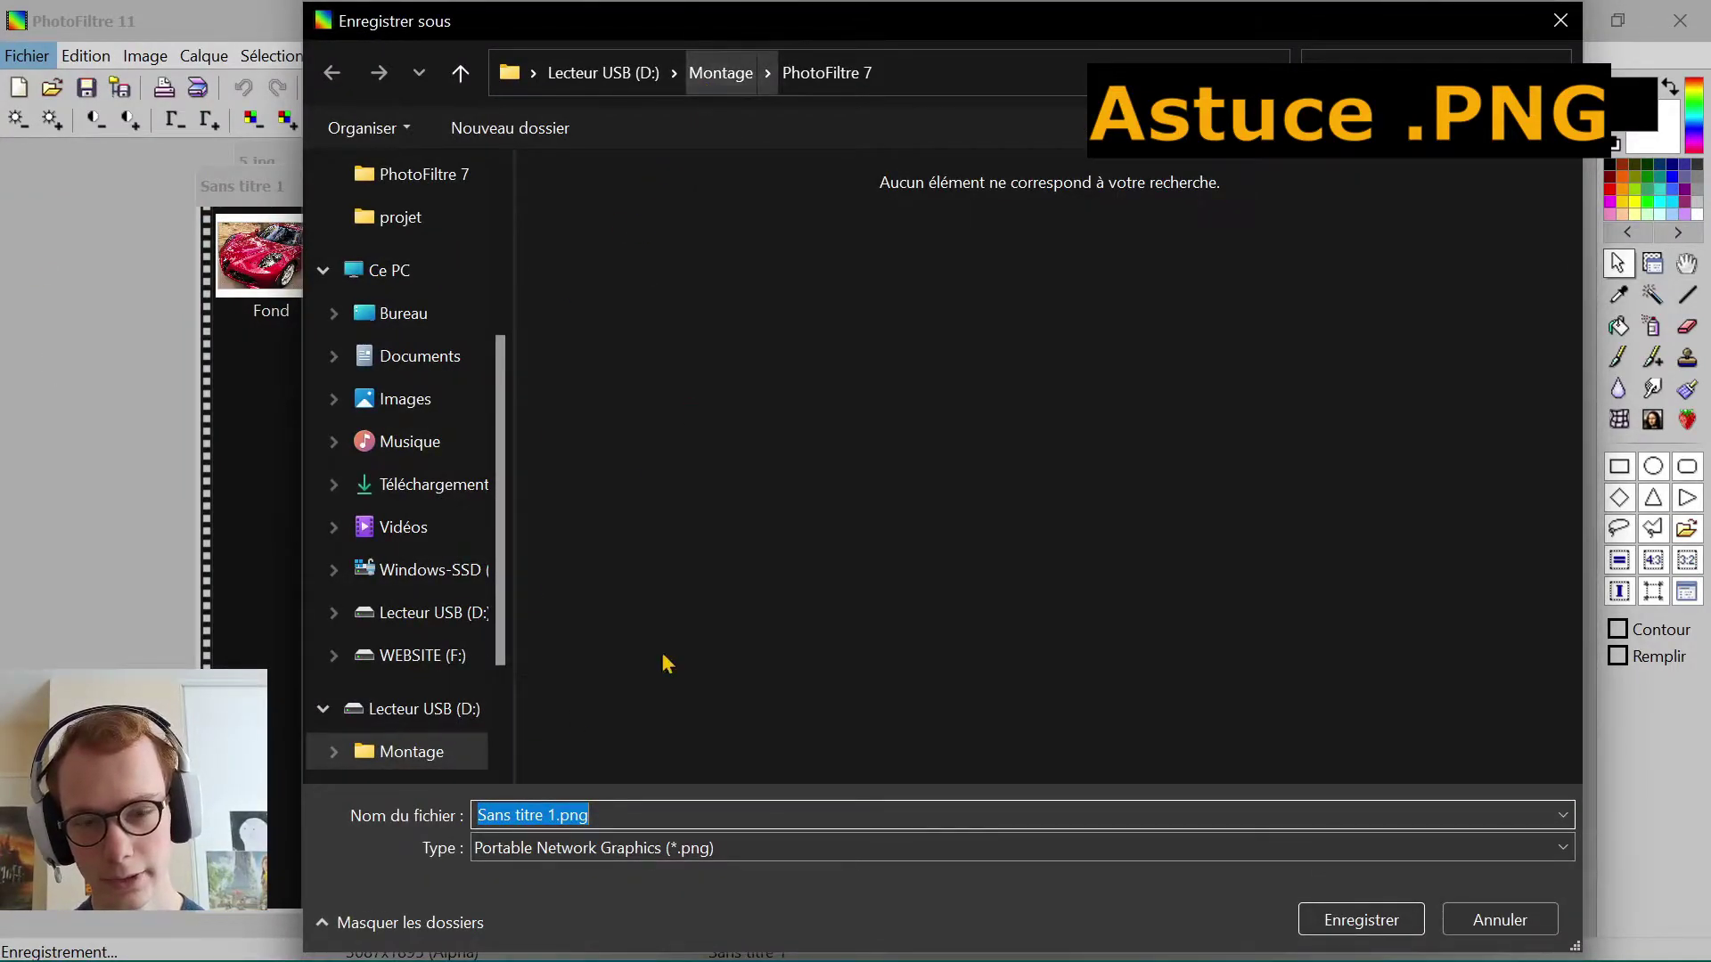
left_click(645, 861)
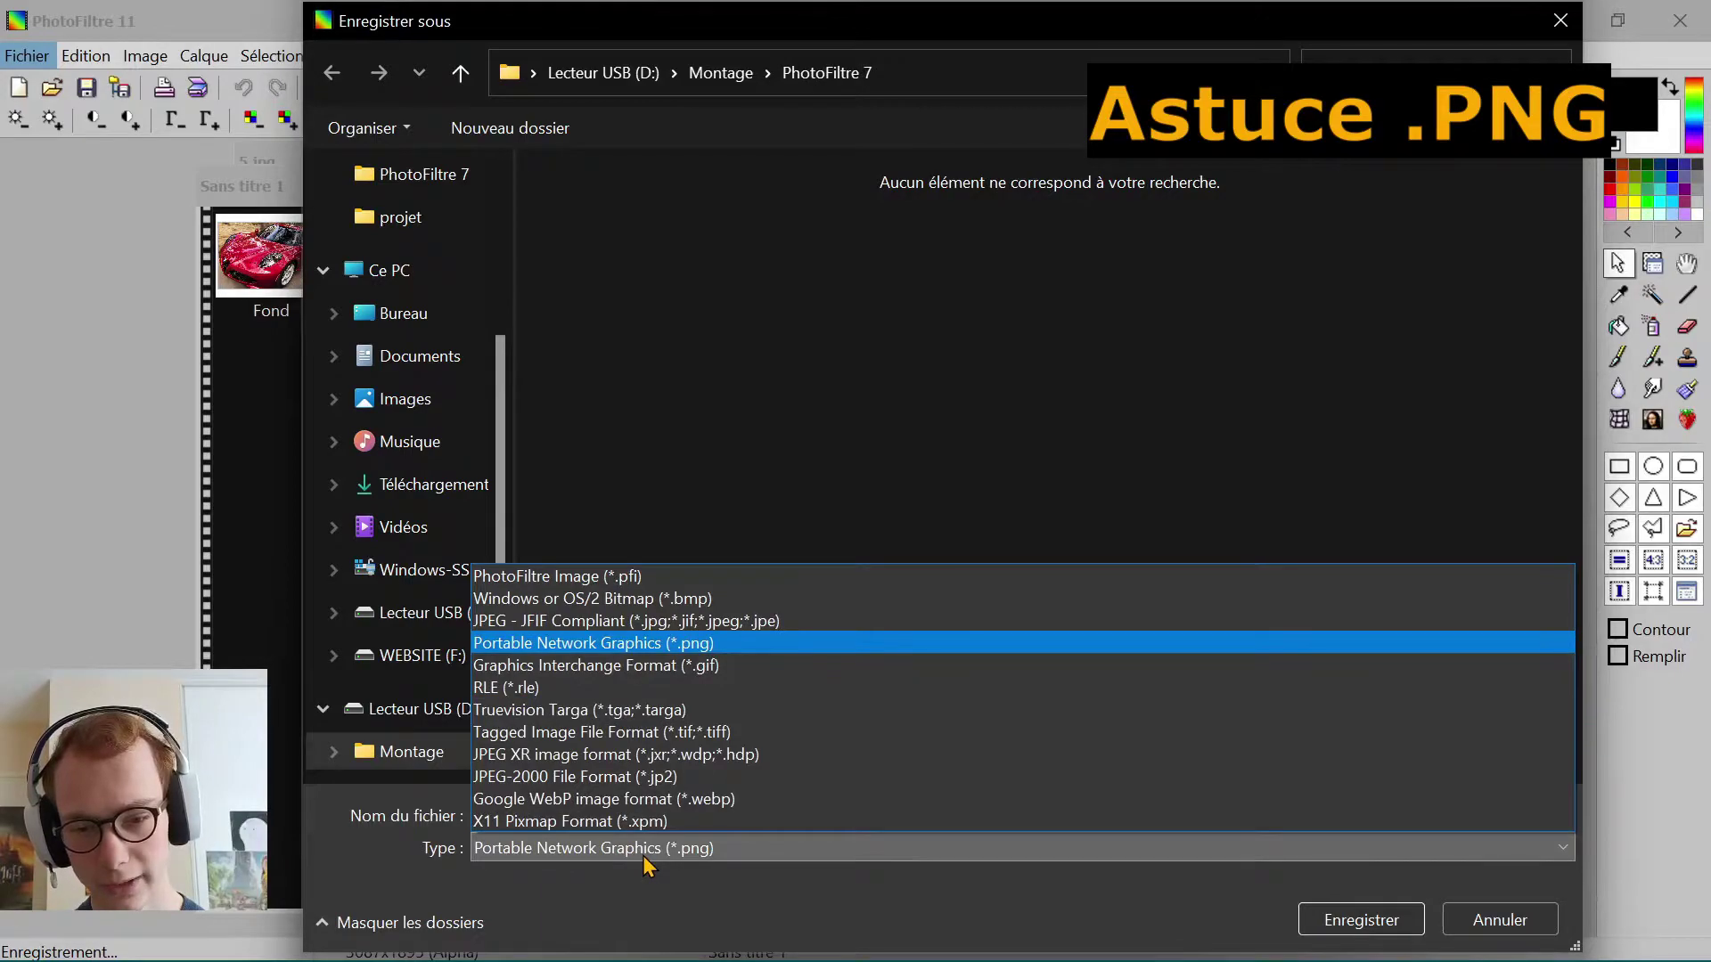
left_click(645, 861)
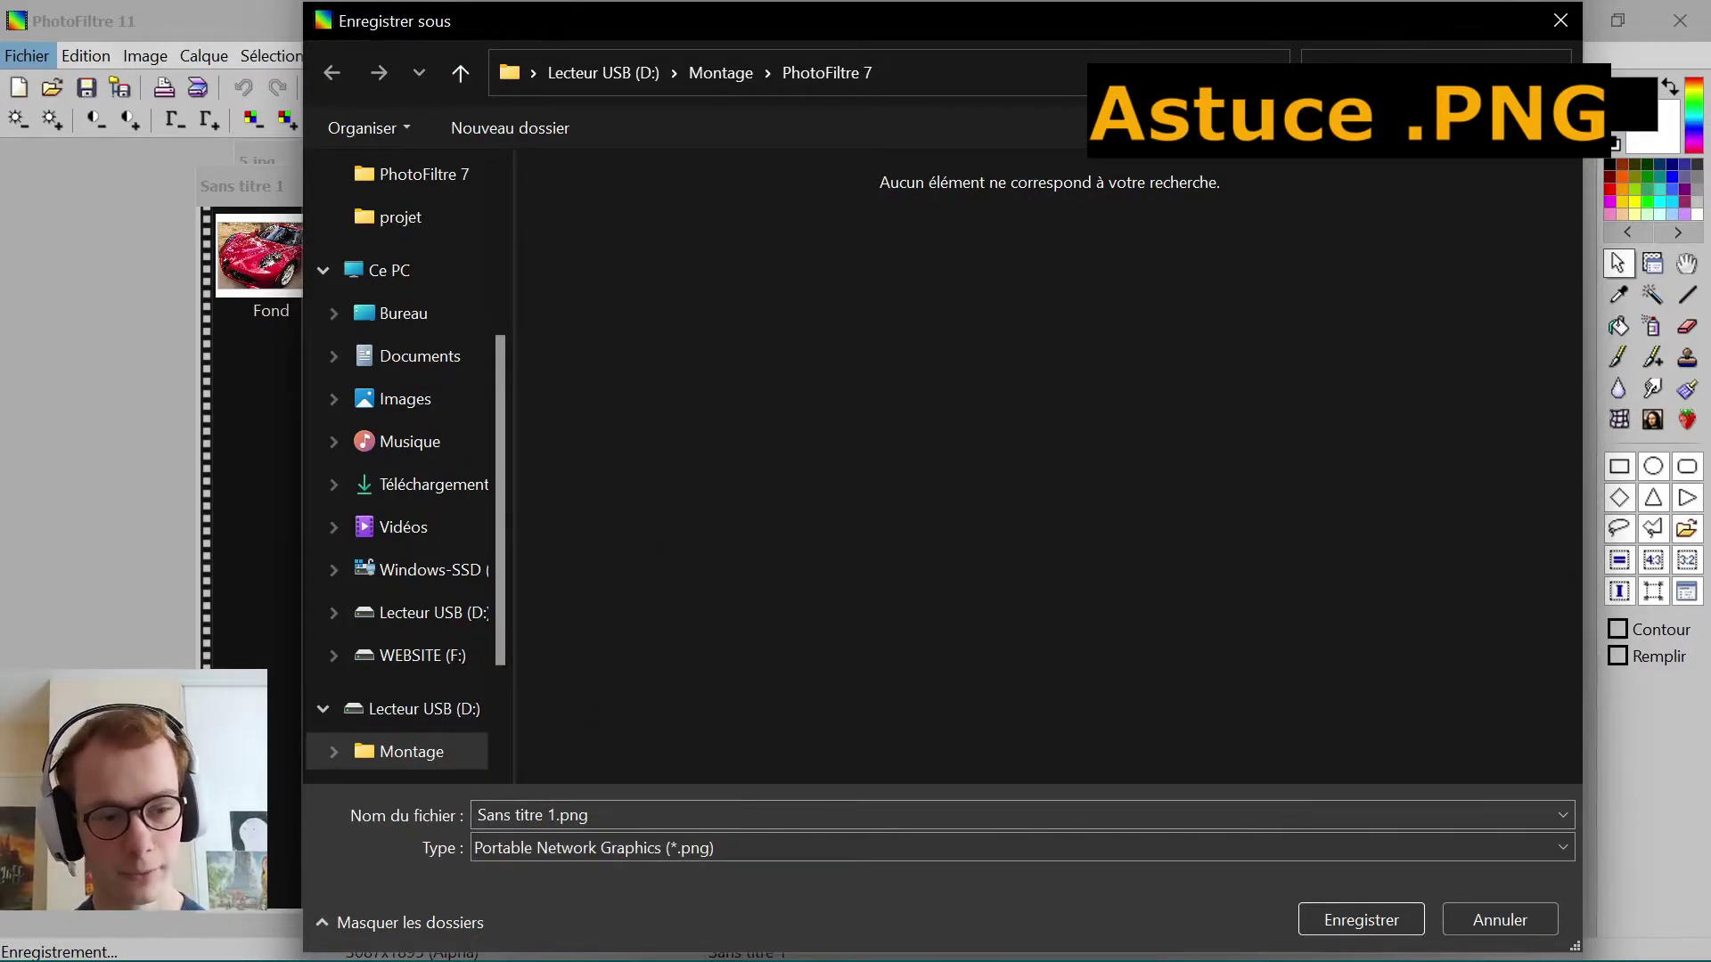
left_click_drag(1573, 946, 1219, 673)
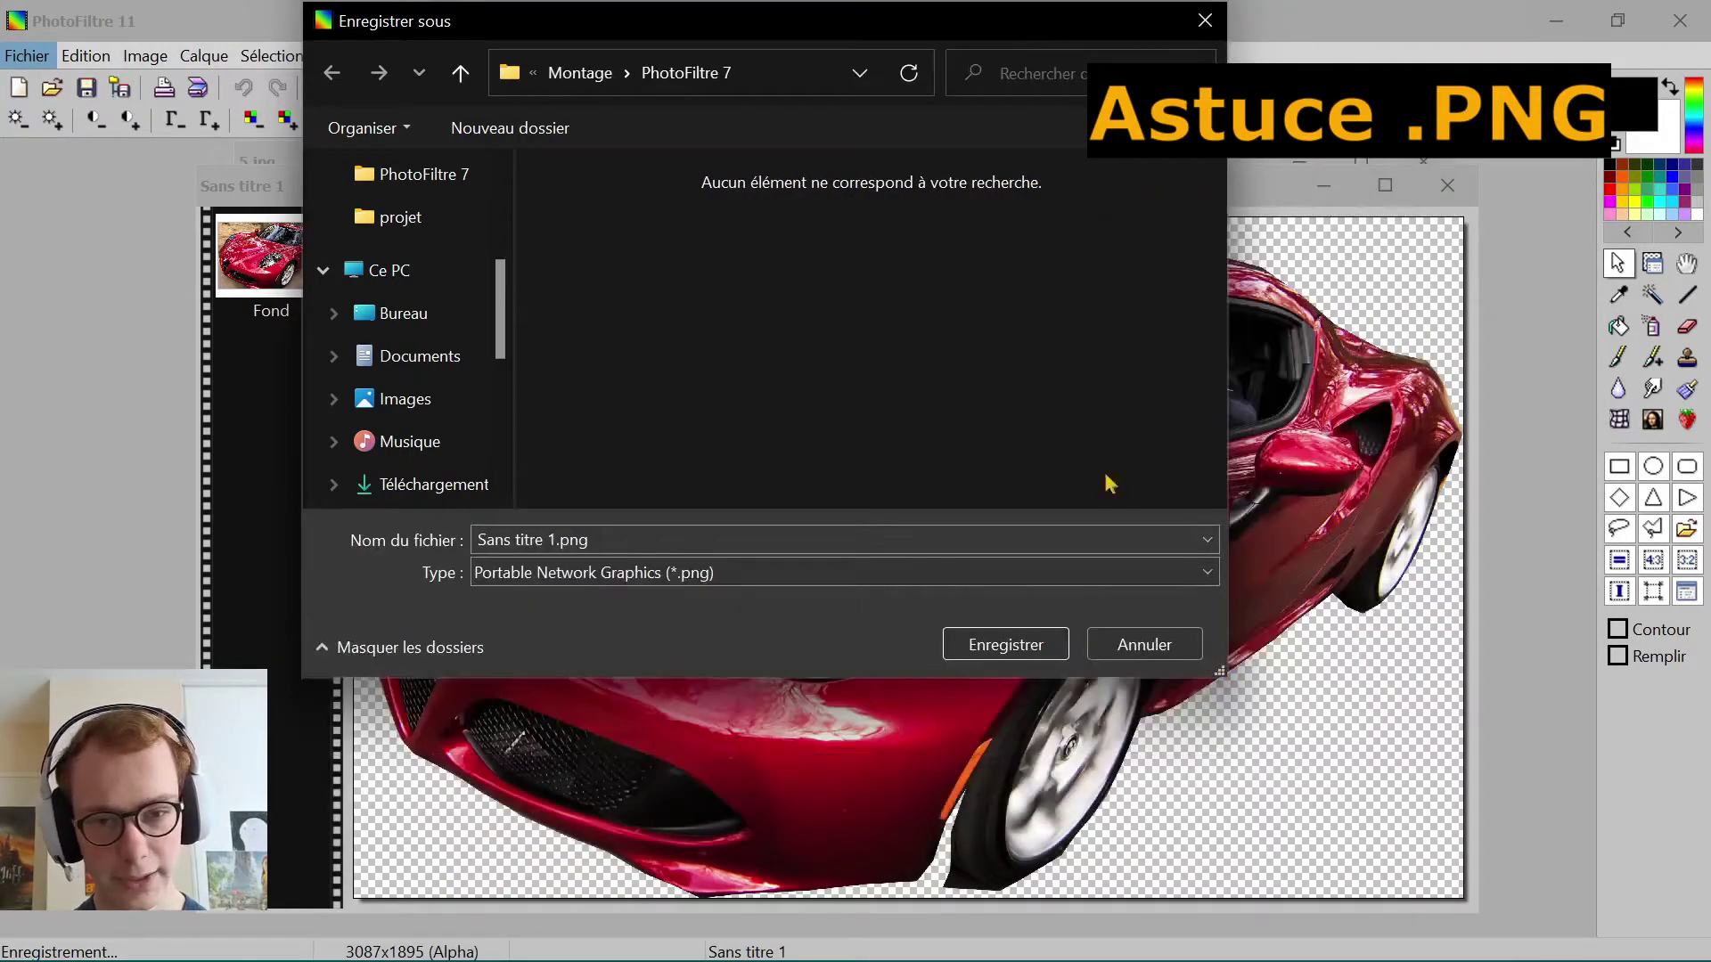
left_click(1144, 645)
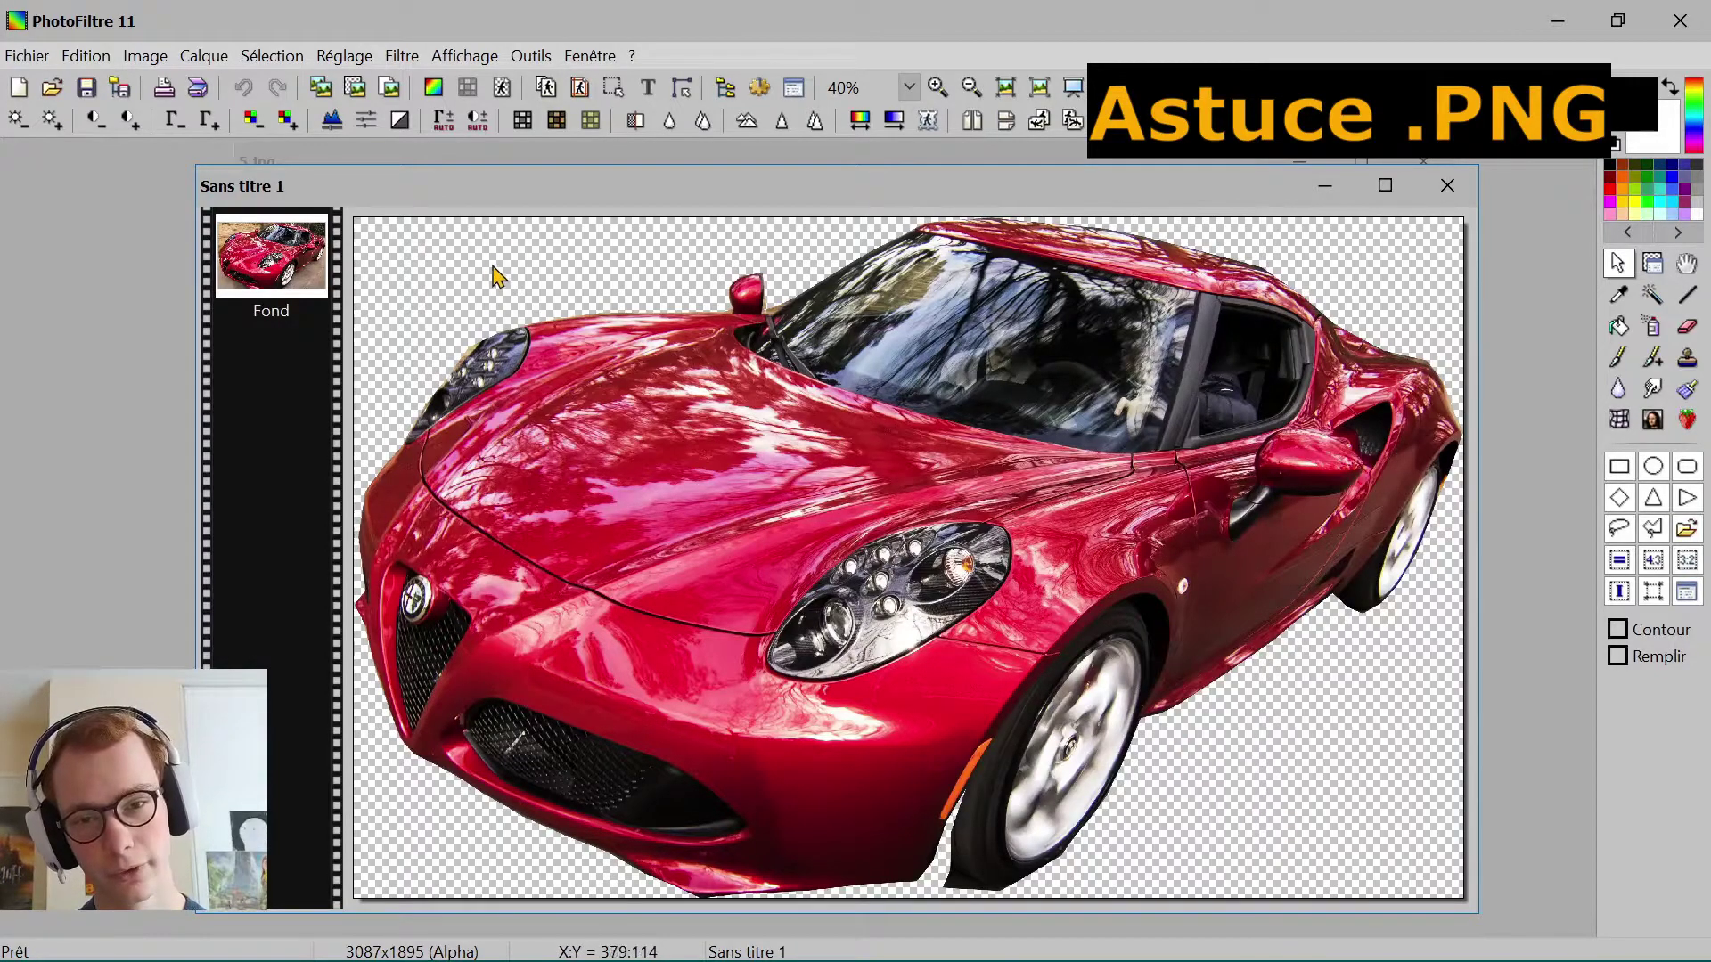
left_click(27, 59)
left_click(27, 59)
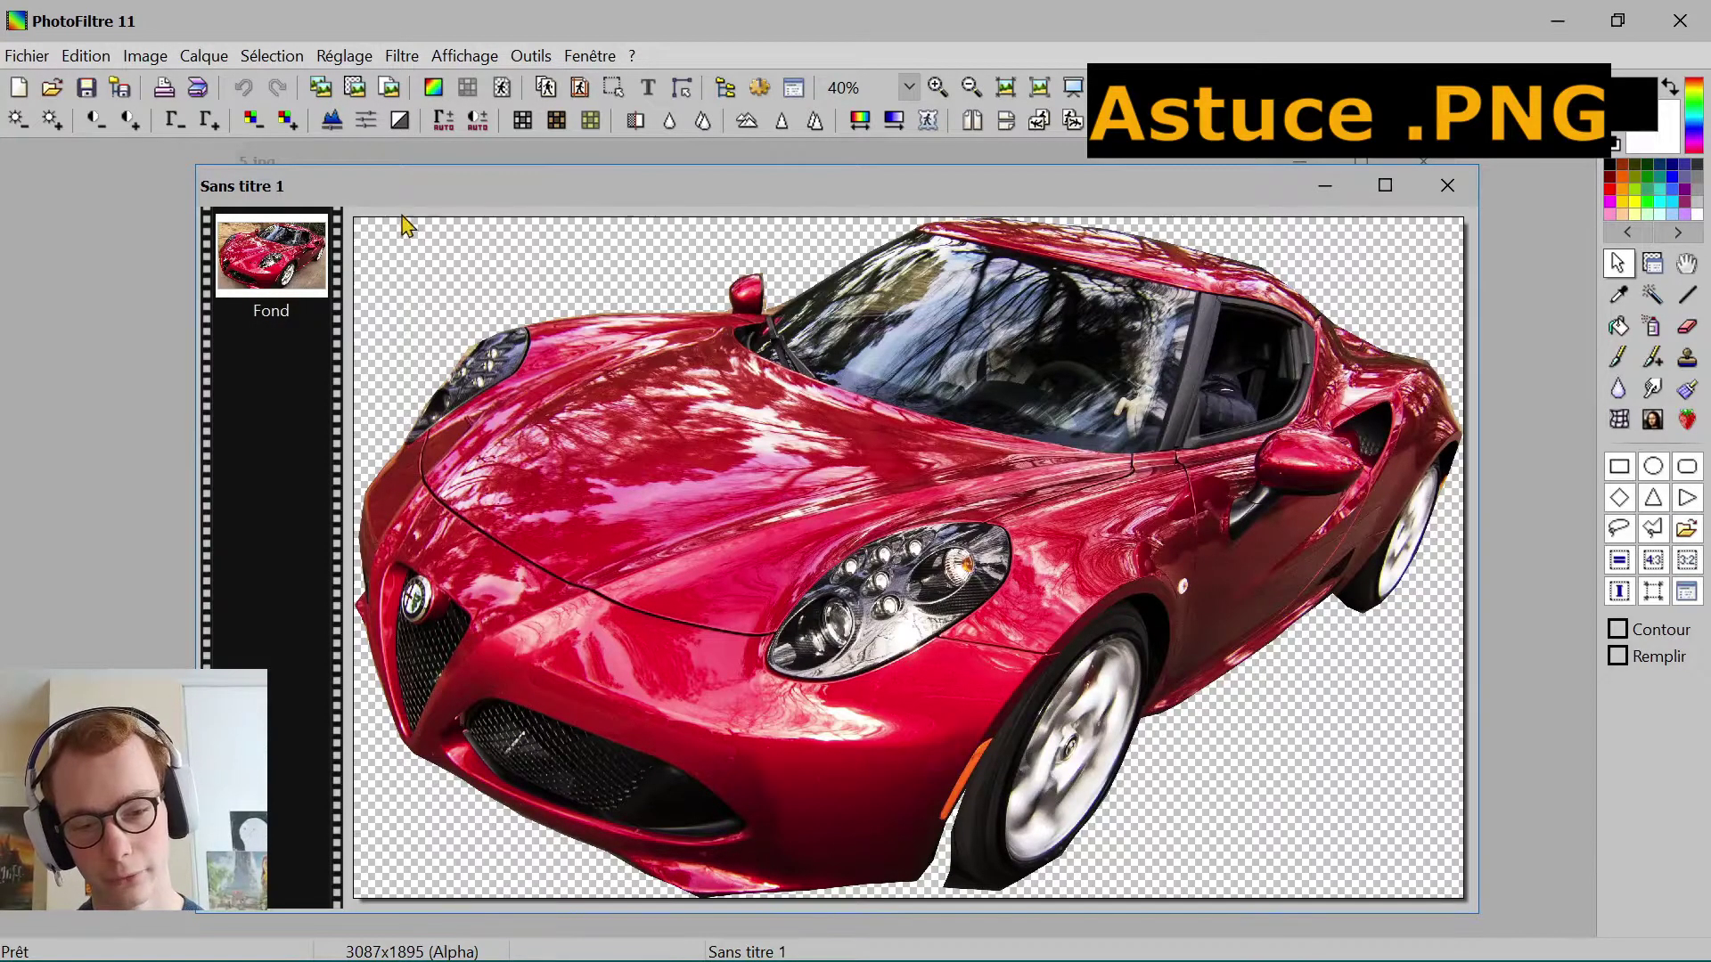
Step: Save the car cutout in Portable Network Graphics format as voiture.png in the PhotoFiltre 7 folder, with filtering set to Aucun
left_click(25, 58)
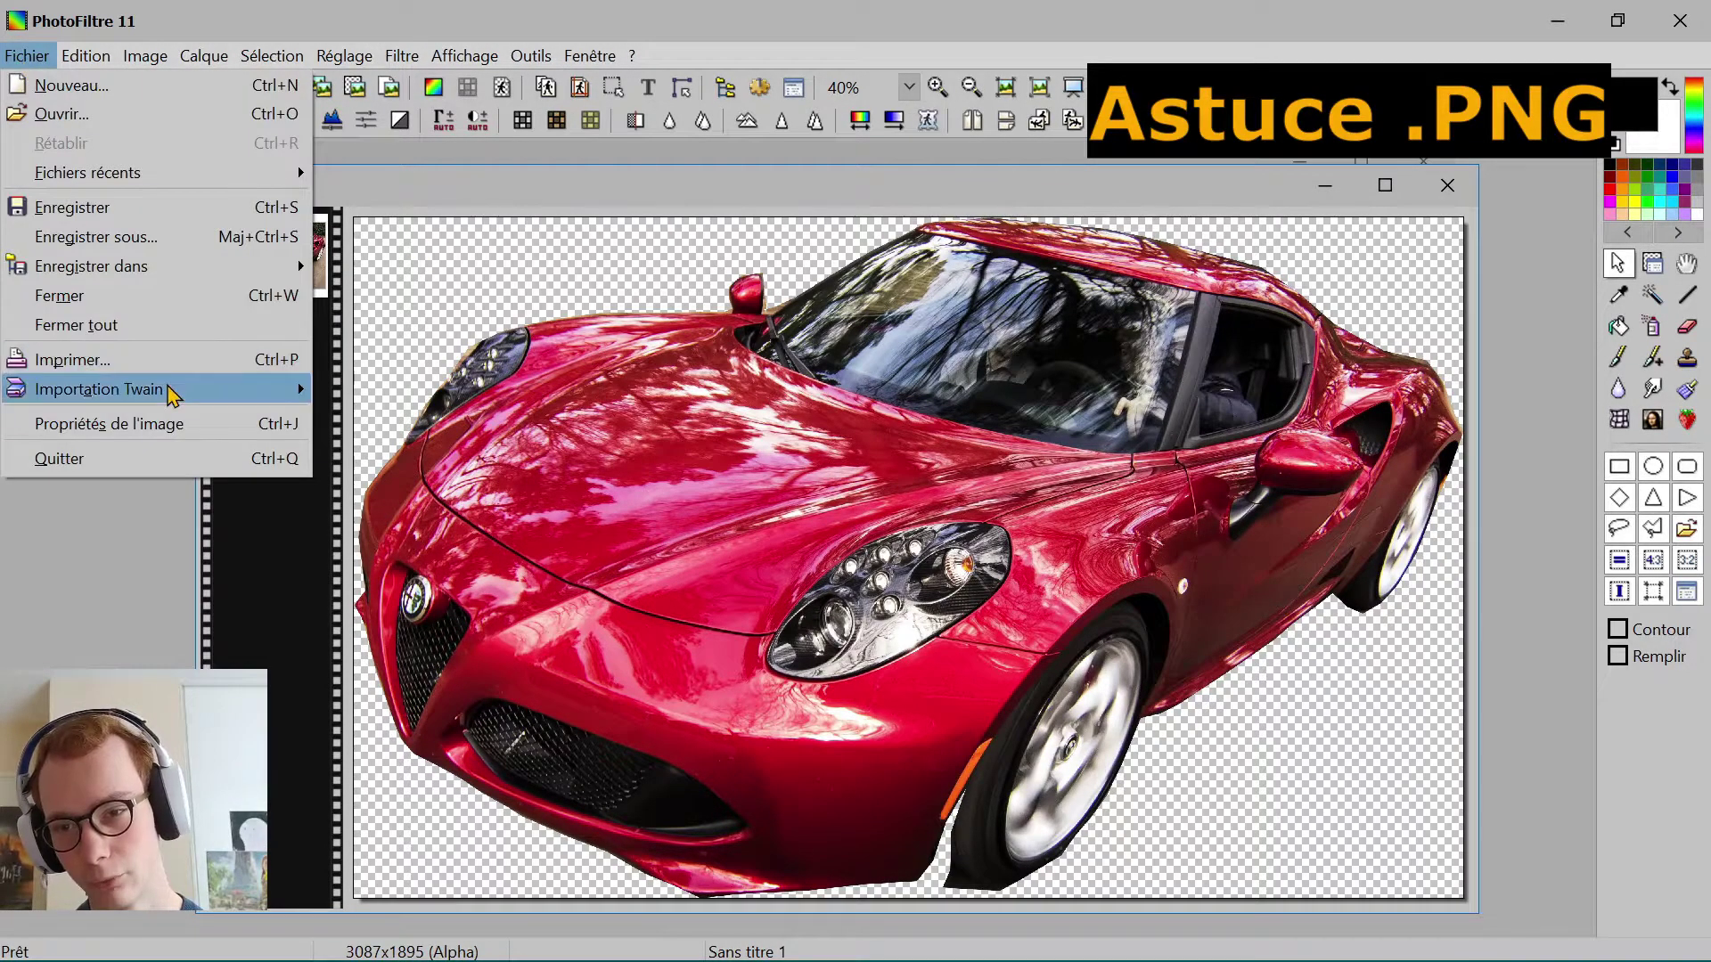
left_click(145, 240)
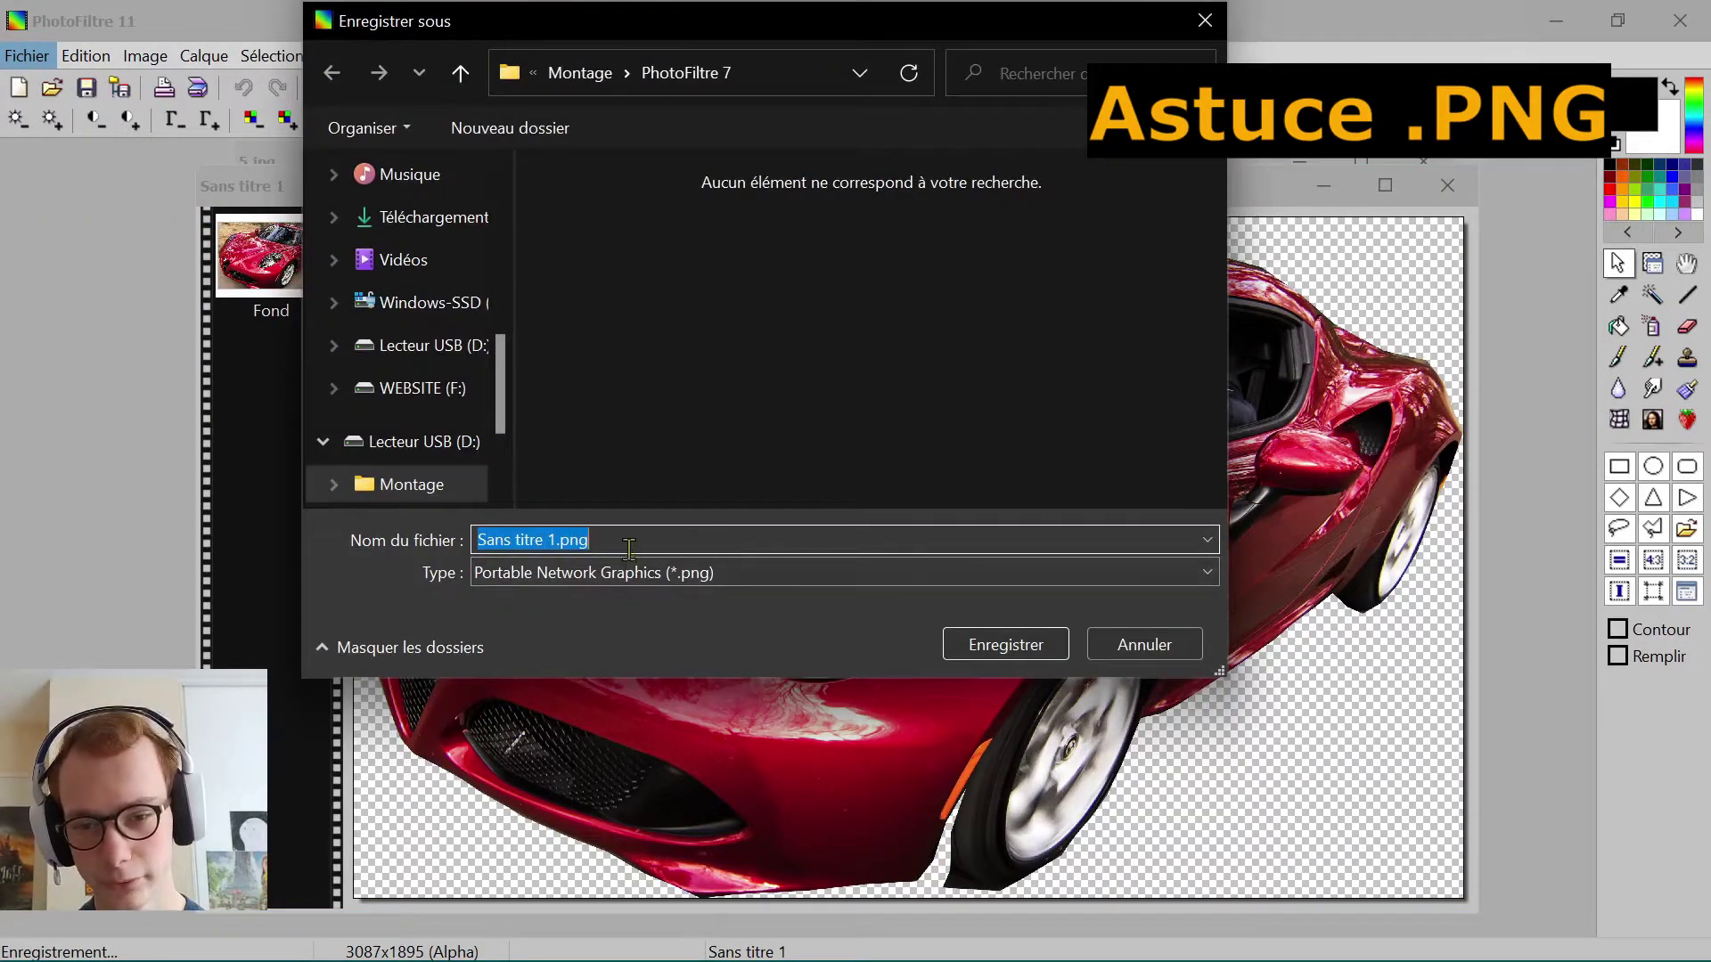
double_click(522, 539)
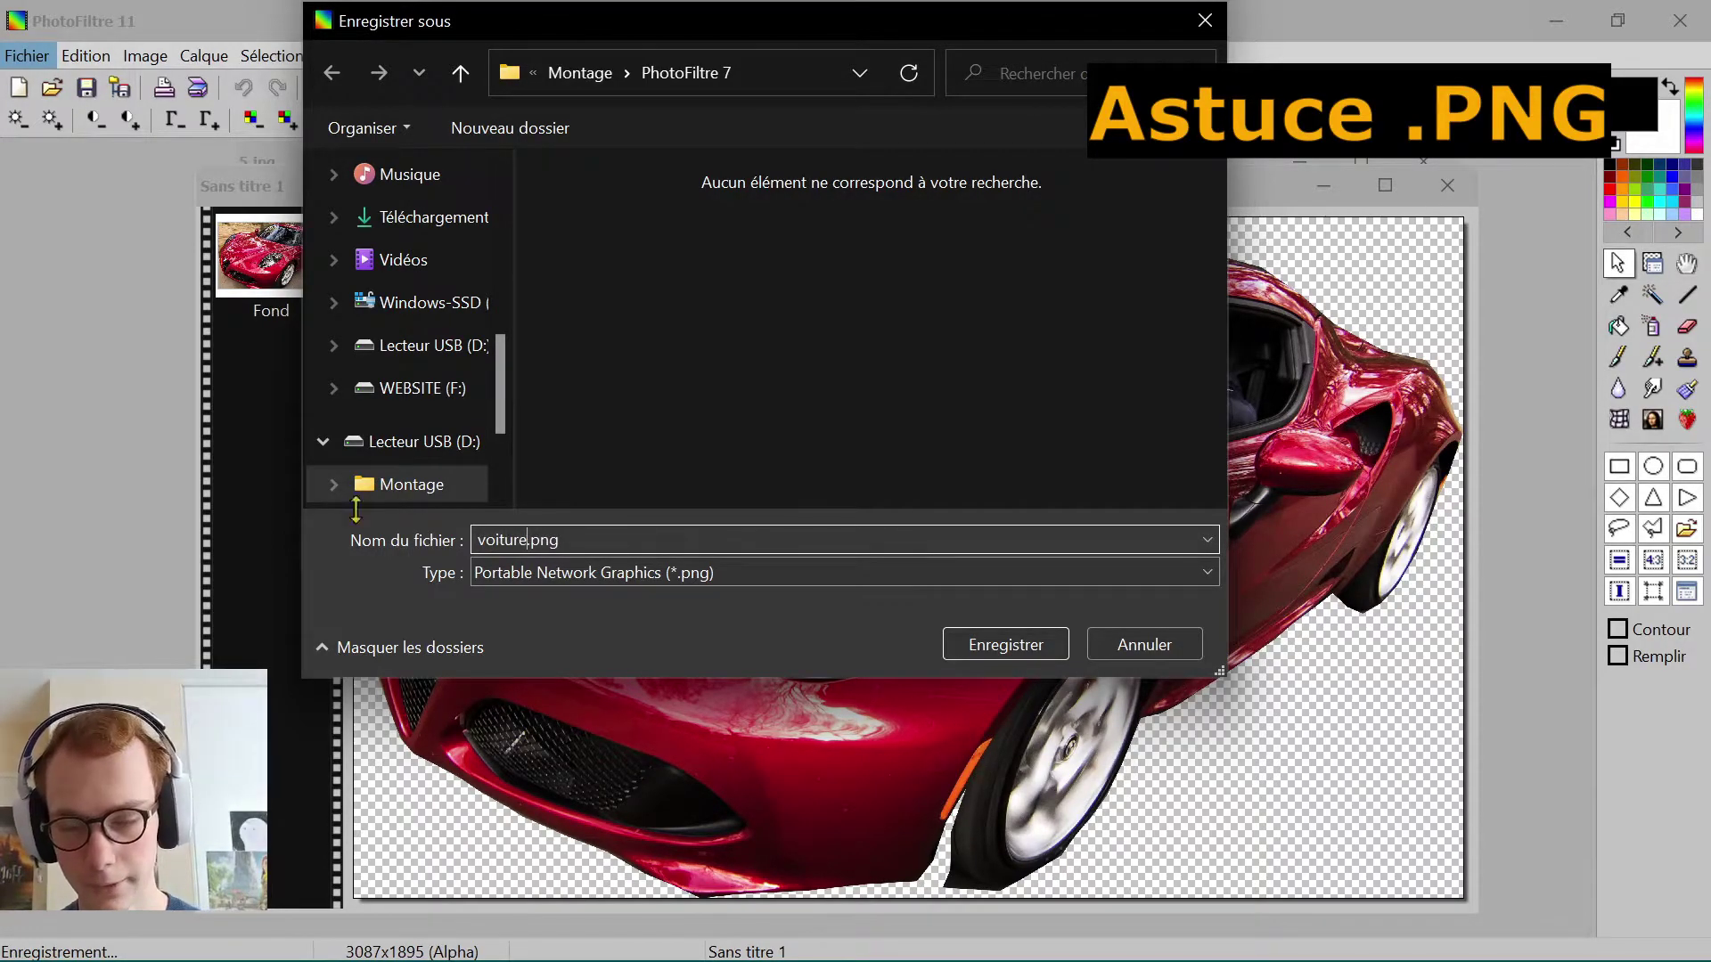
left_click(962, 657)
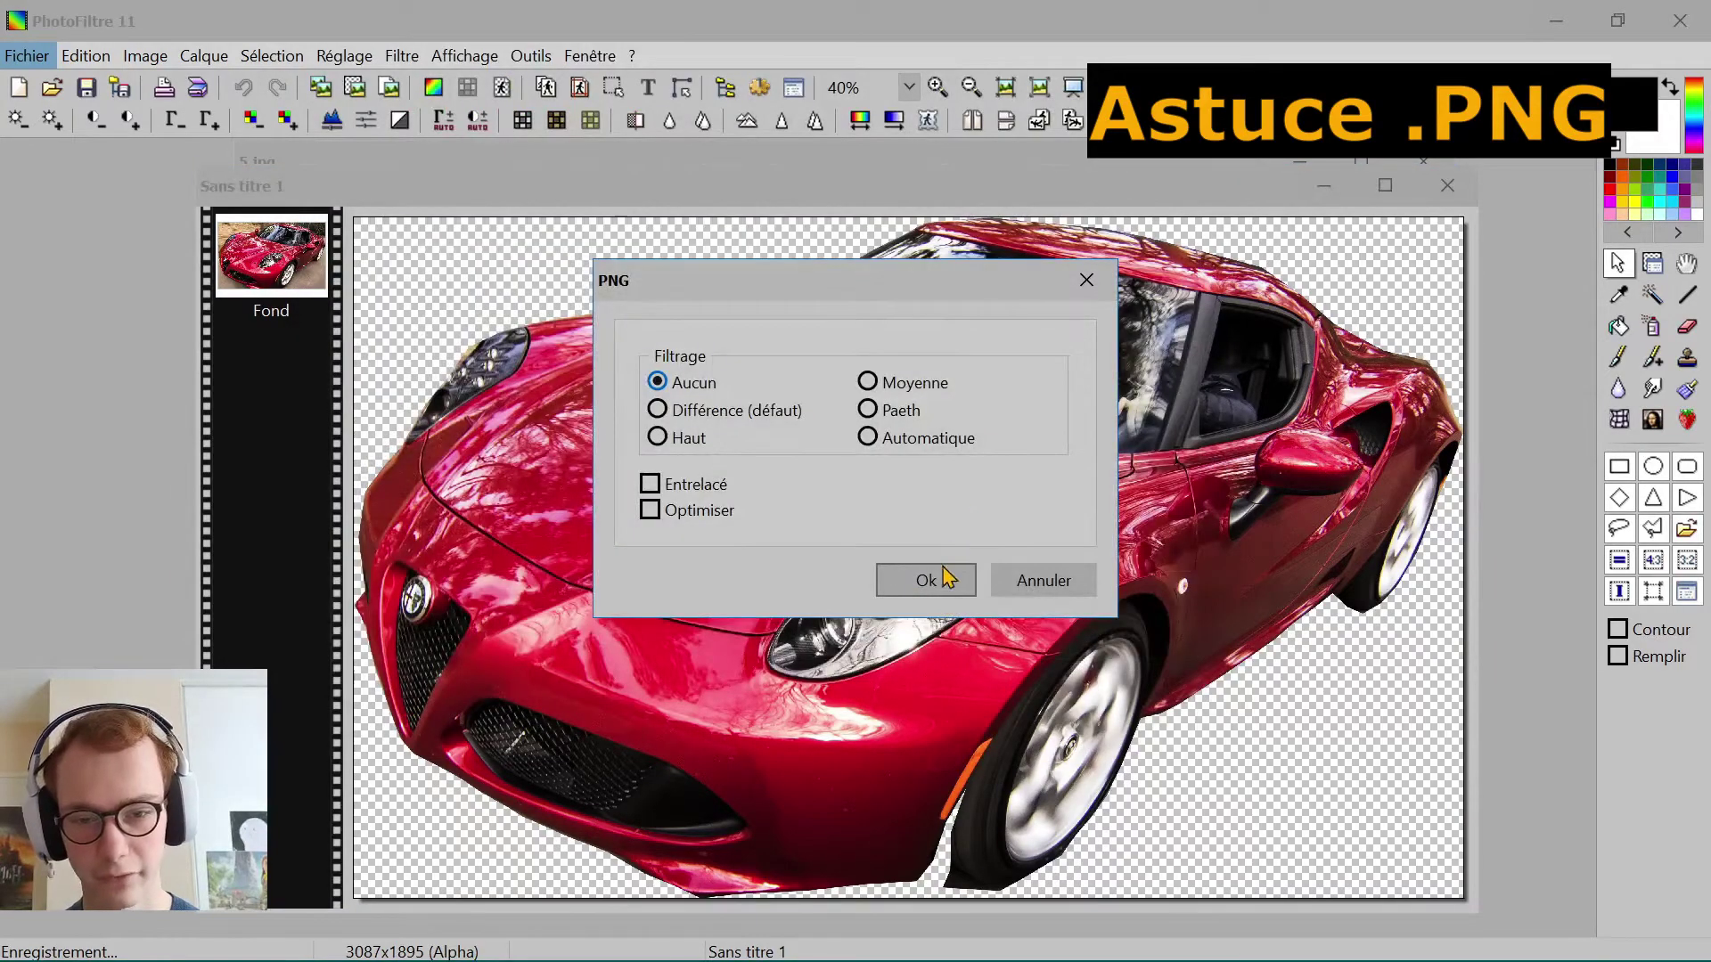
left_click(927, 581)
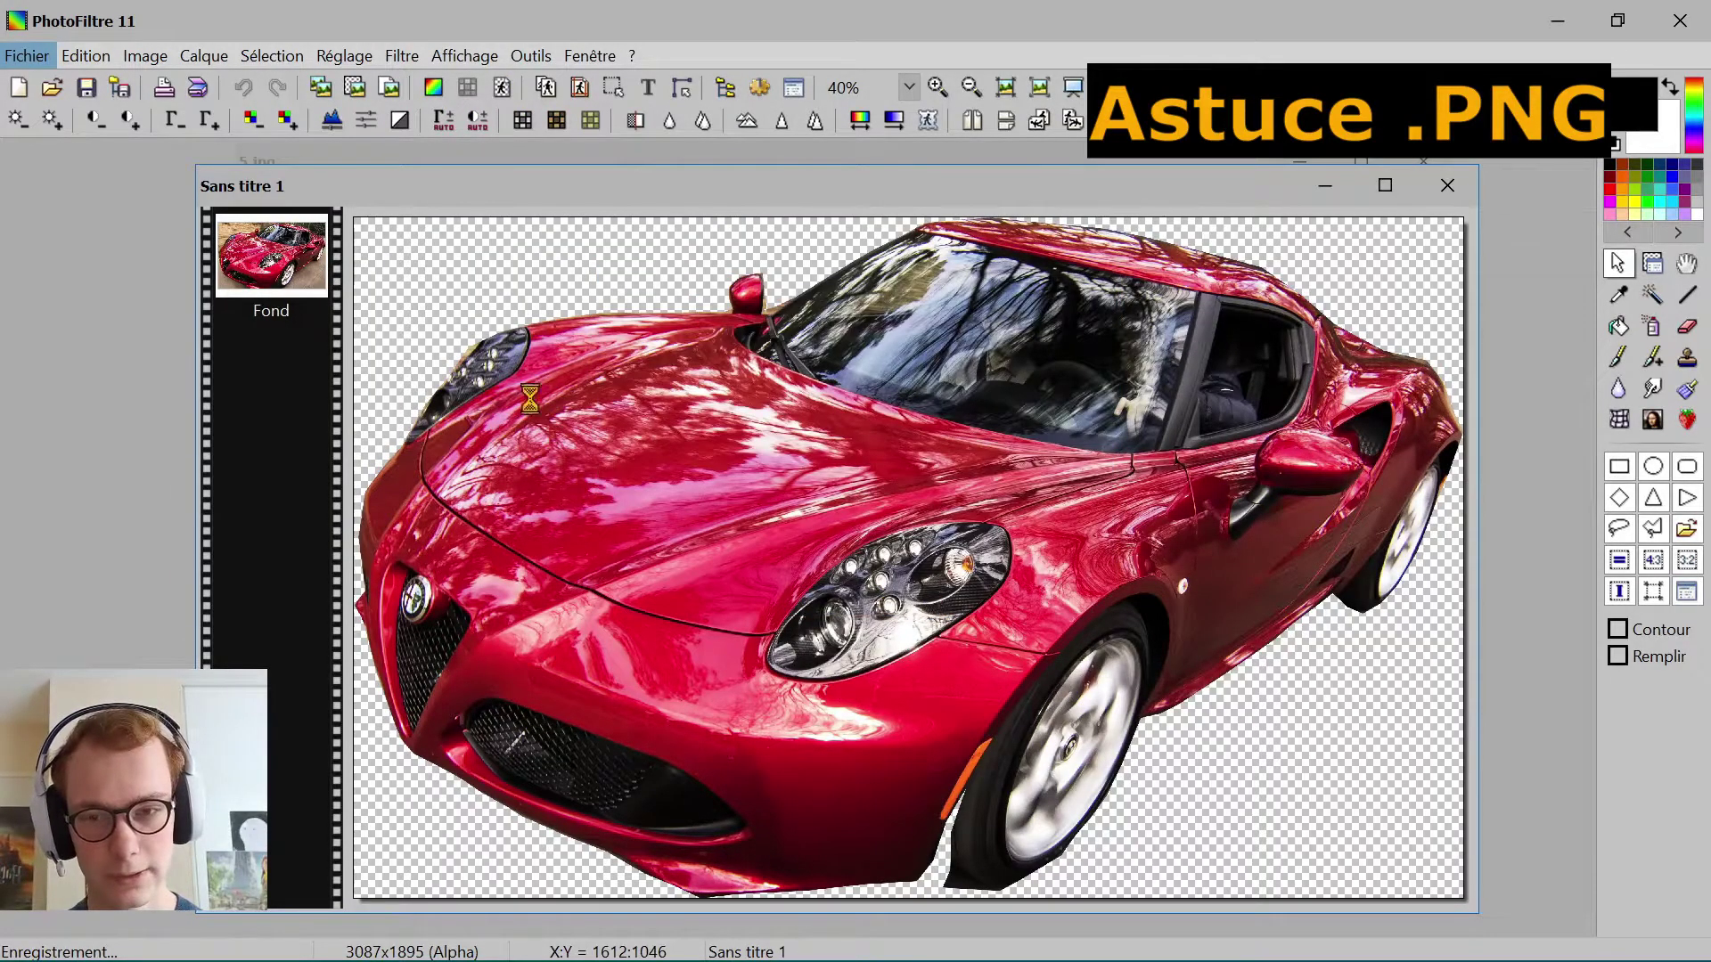
Step: Close the car cutout and 5.jpg, and open 6.jpg and voiture.png together from the PhotoFiltre 7 folder
left_click(1445, 187)
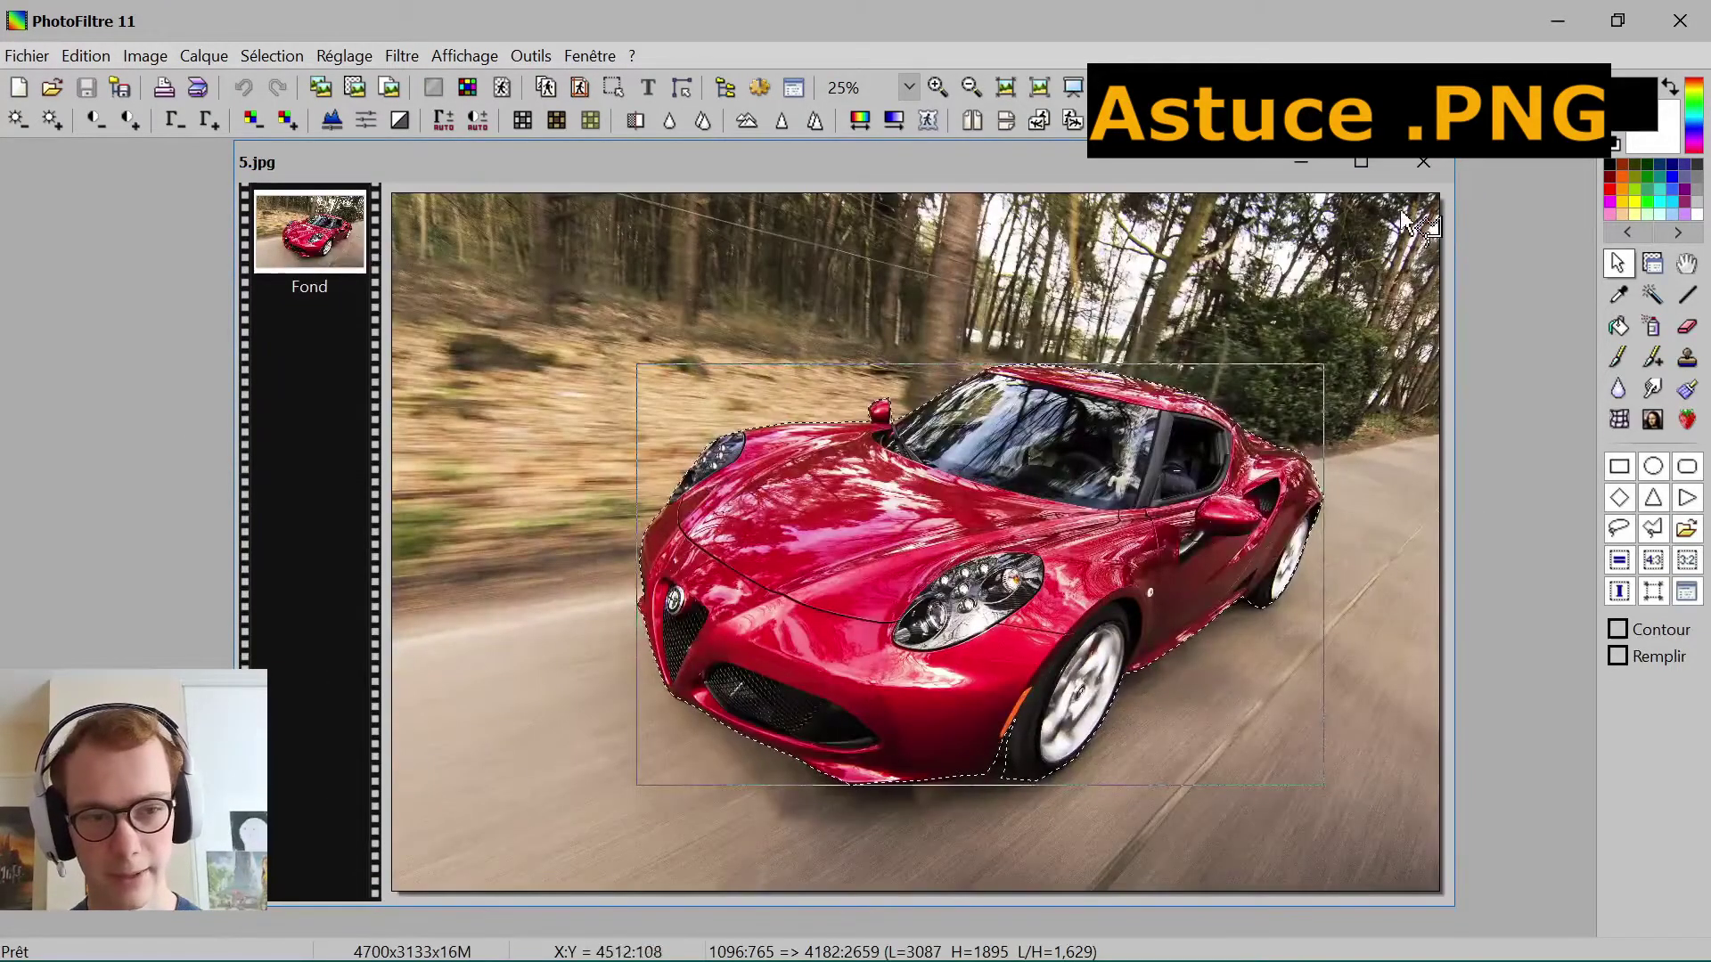
left_click(1424, 162)
right_click(710, 470)
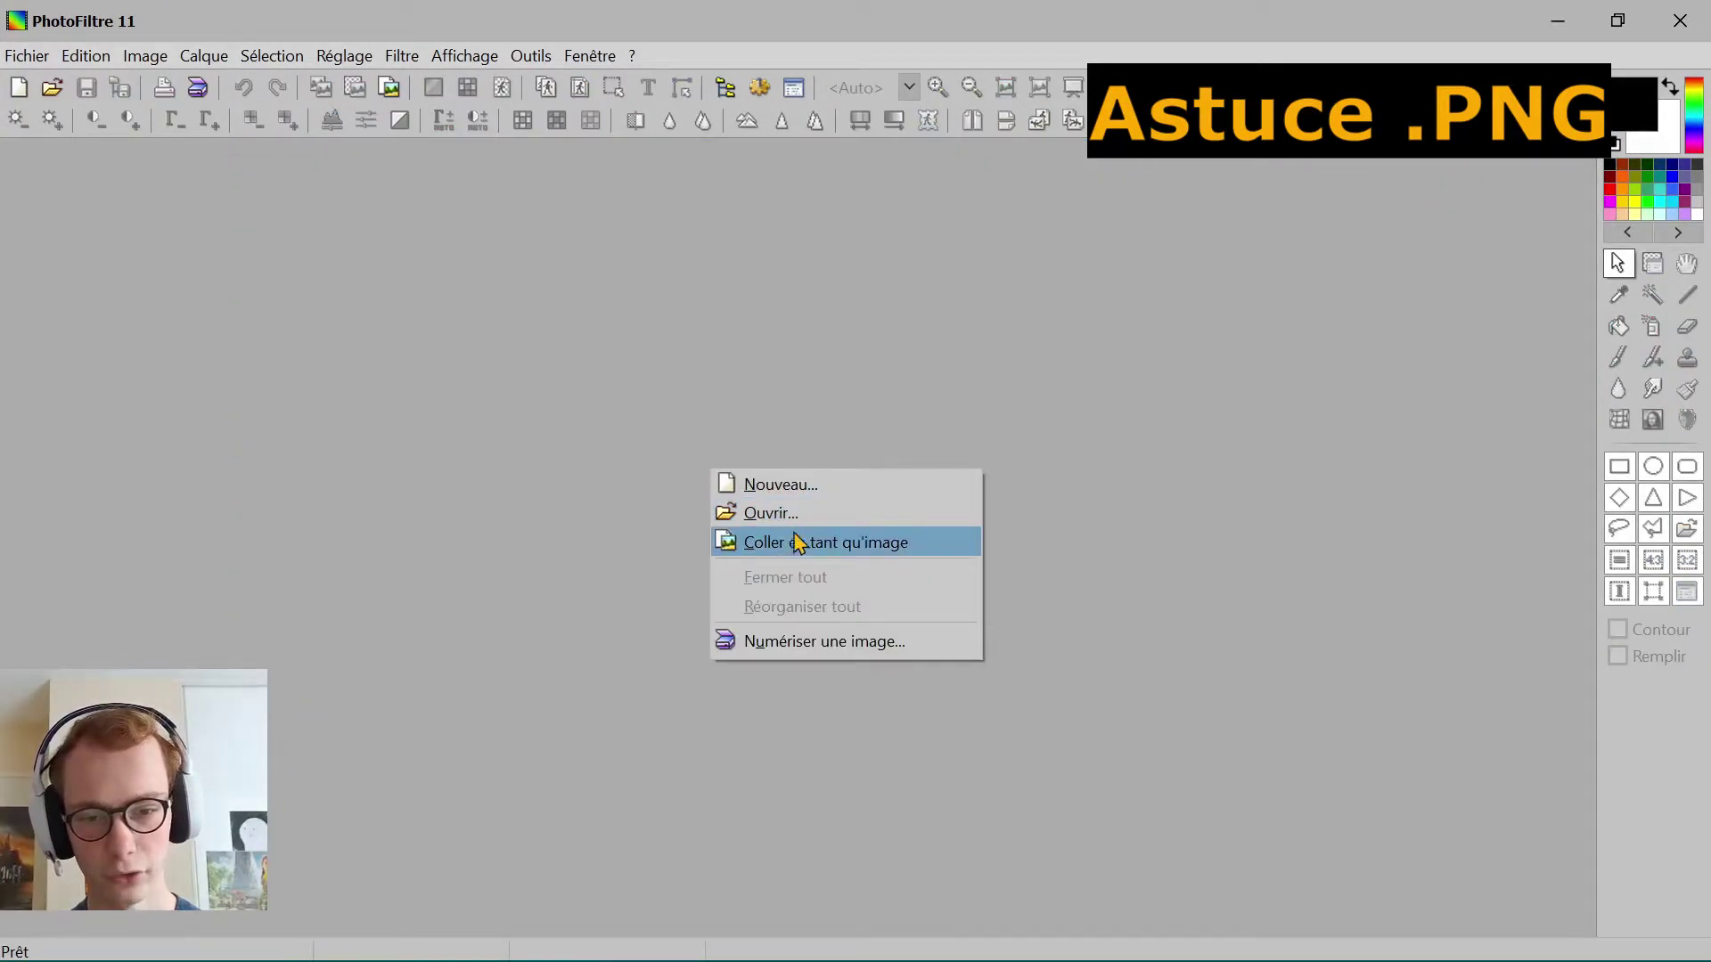
left_click(802, 512)
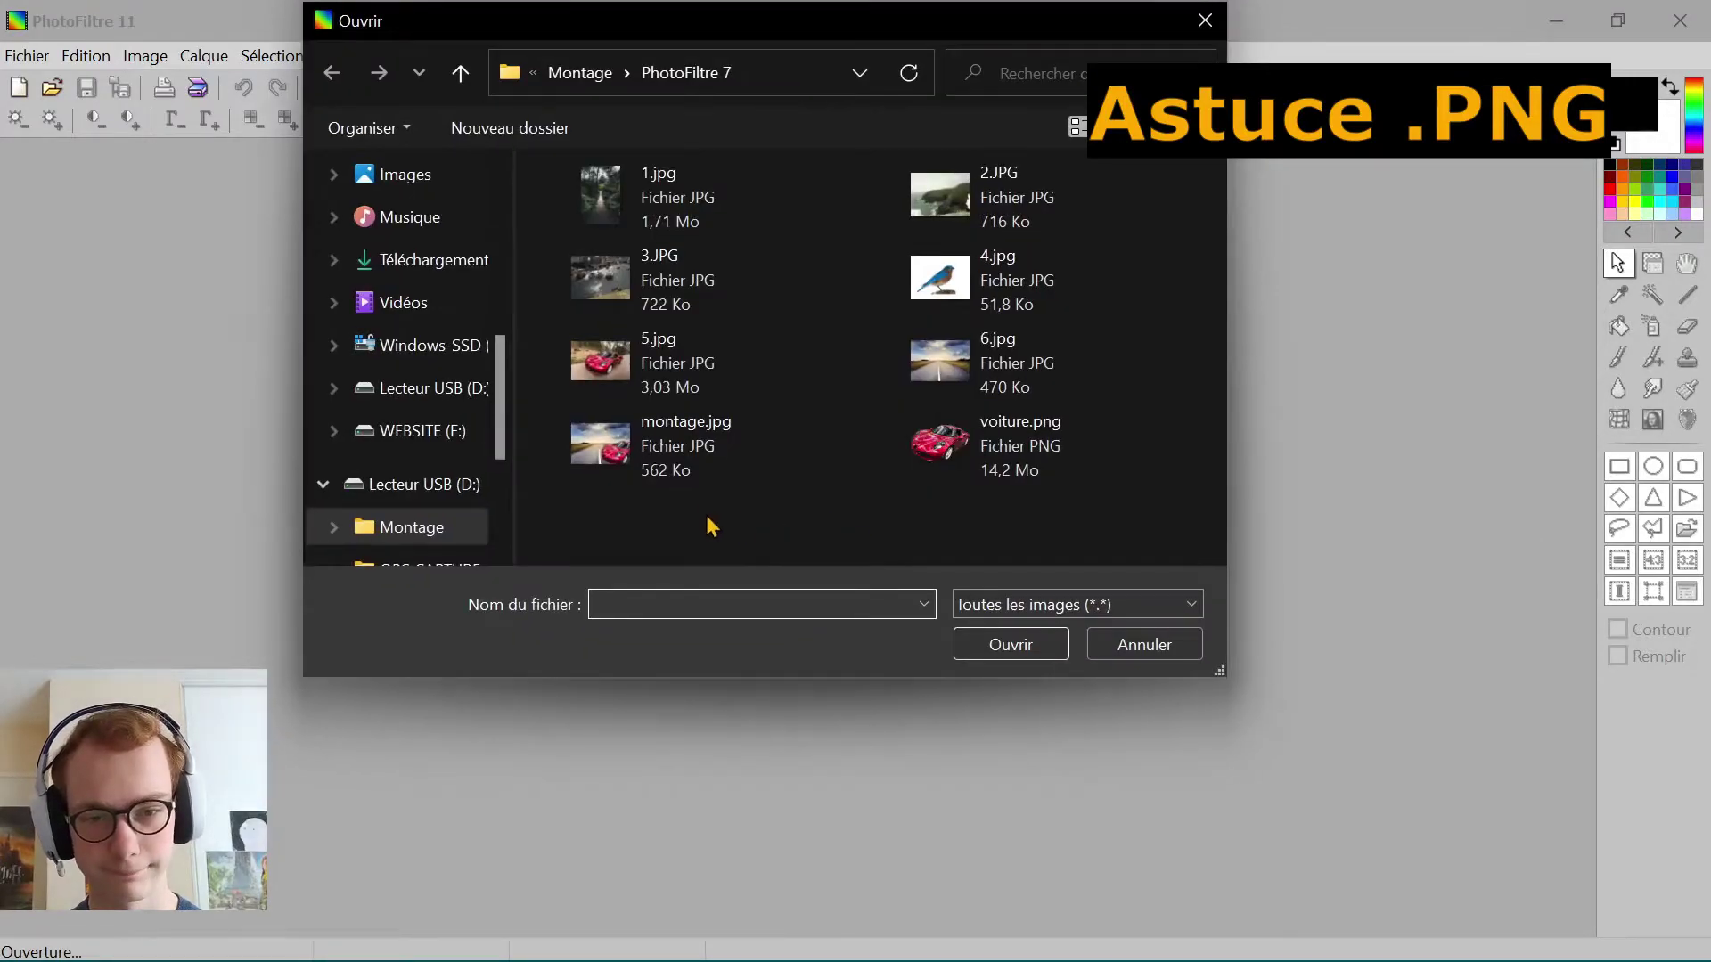
left_click(1022, 368)
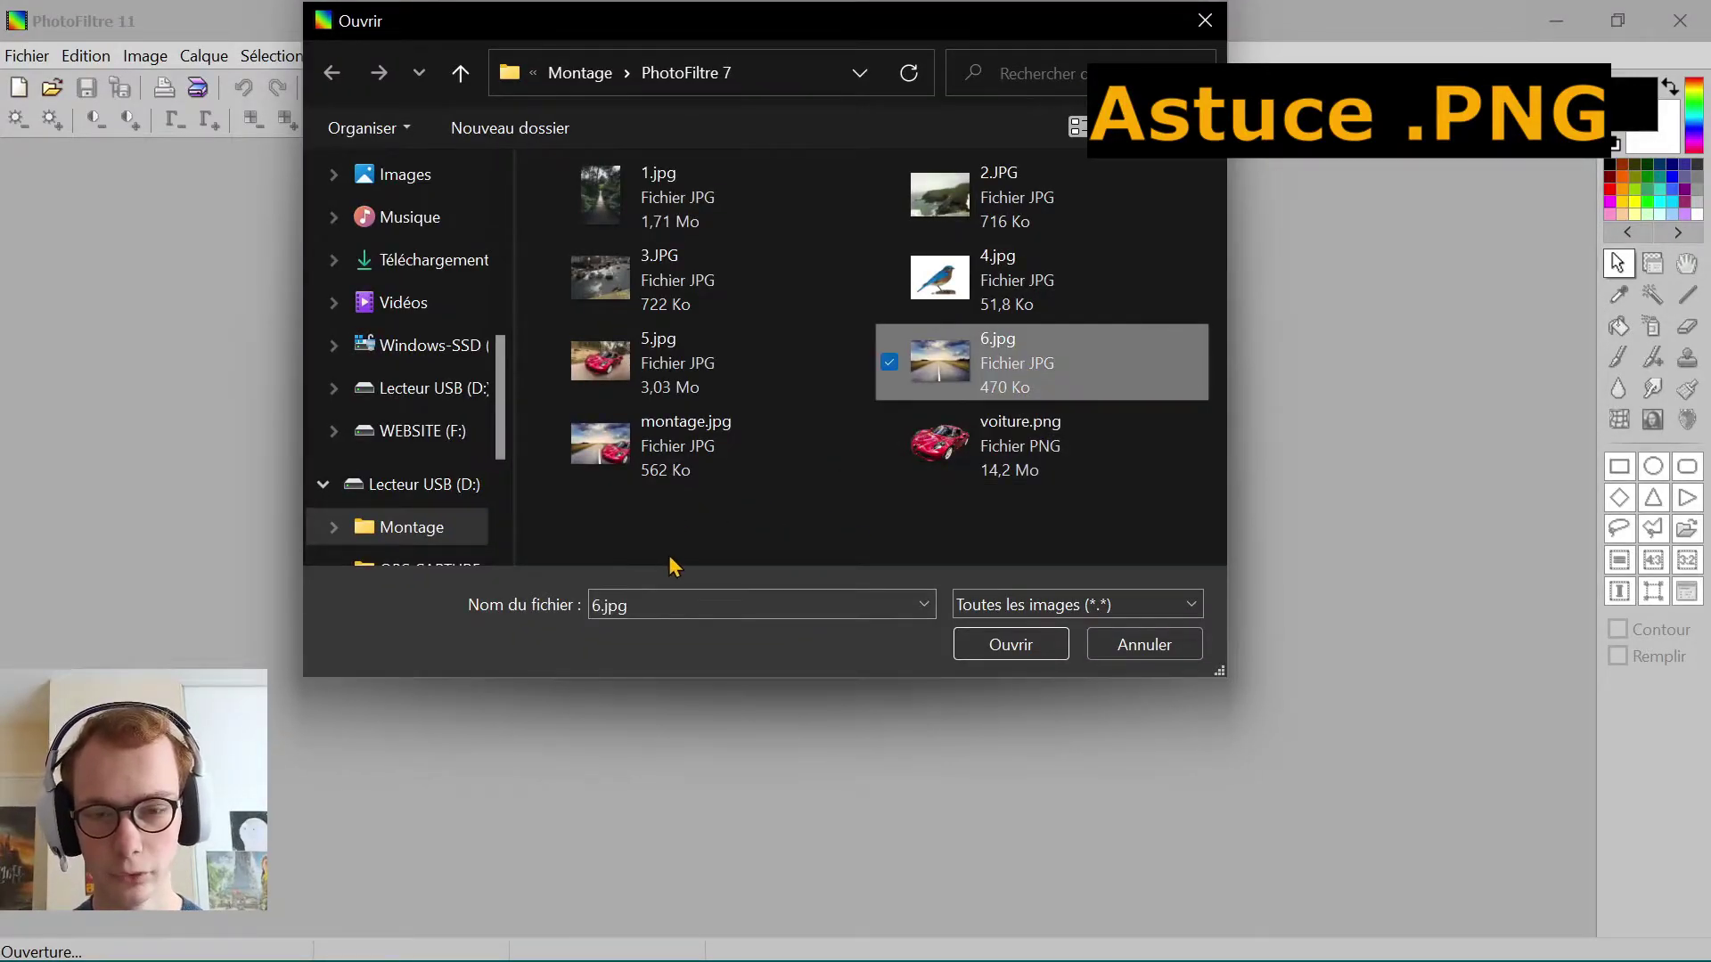
left_click(943, 469, "ctrl")
left_click(1011, 645)
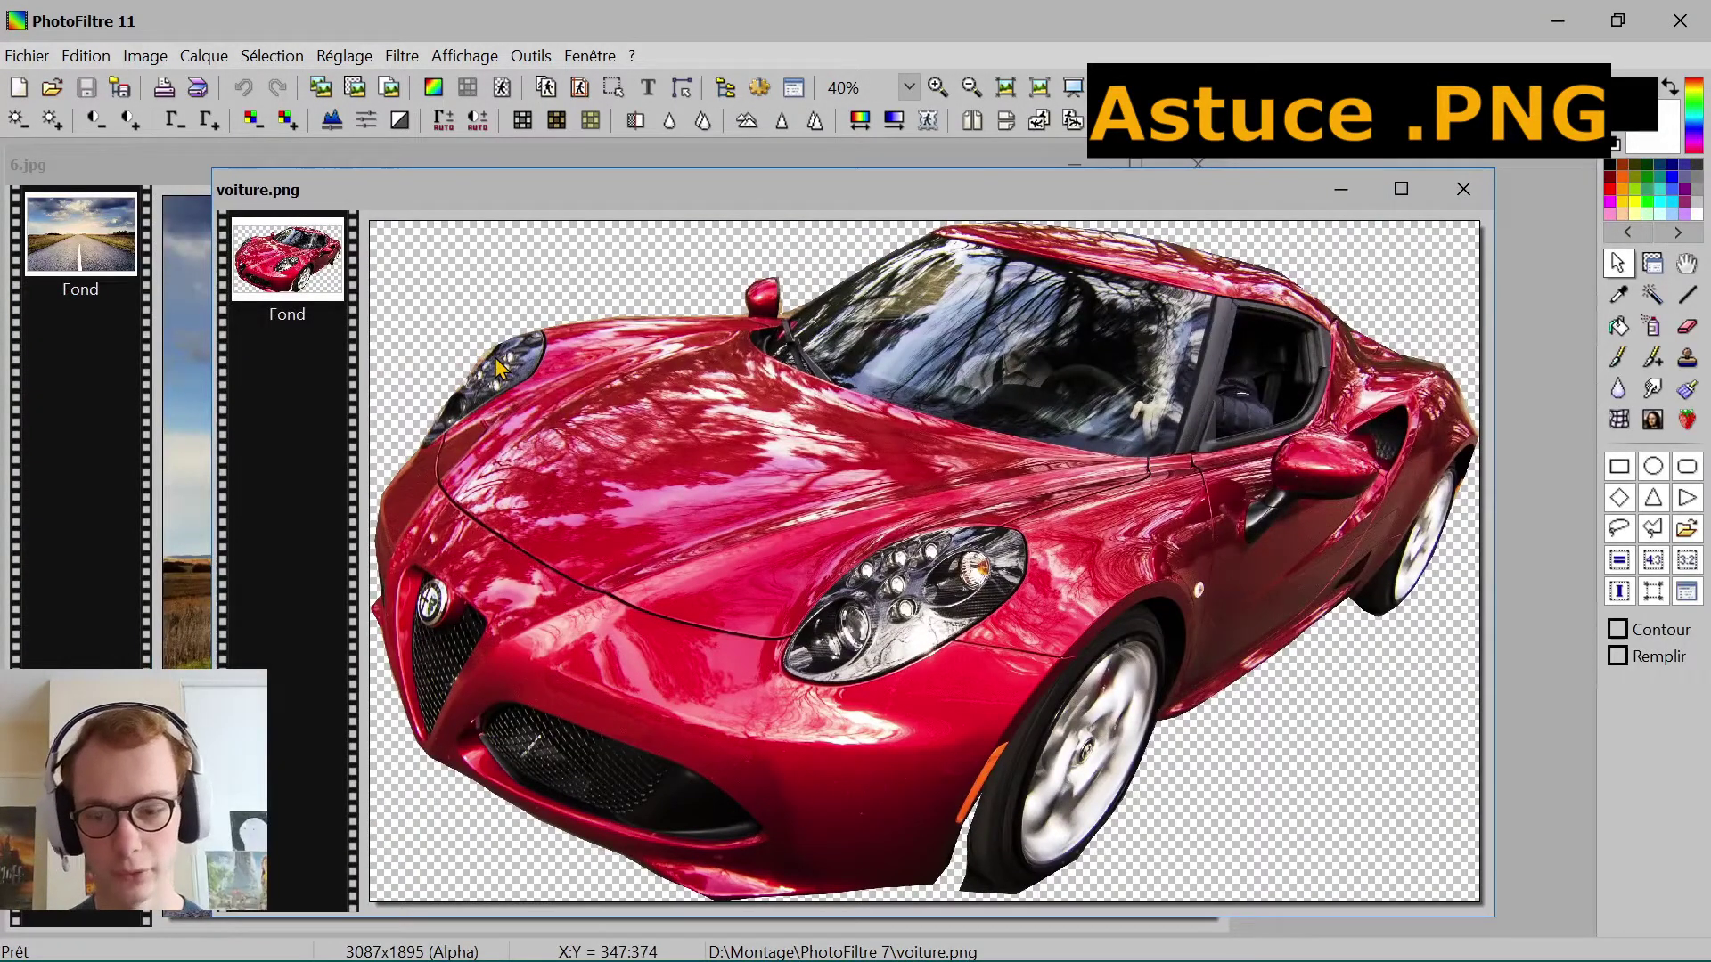
Step: Copy the entire voiture.png image, close it, and paste the car as a new layer onto the road in 6.jpg
key("ctrl+a")
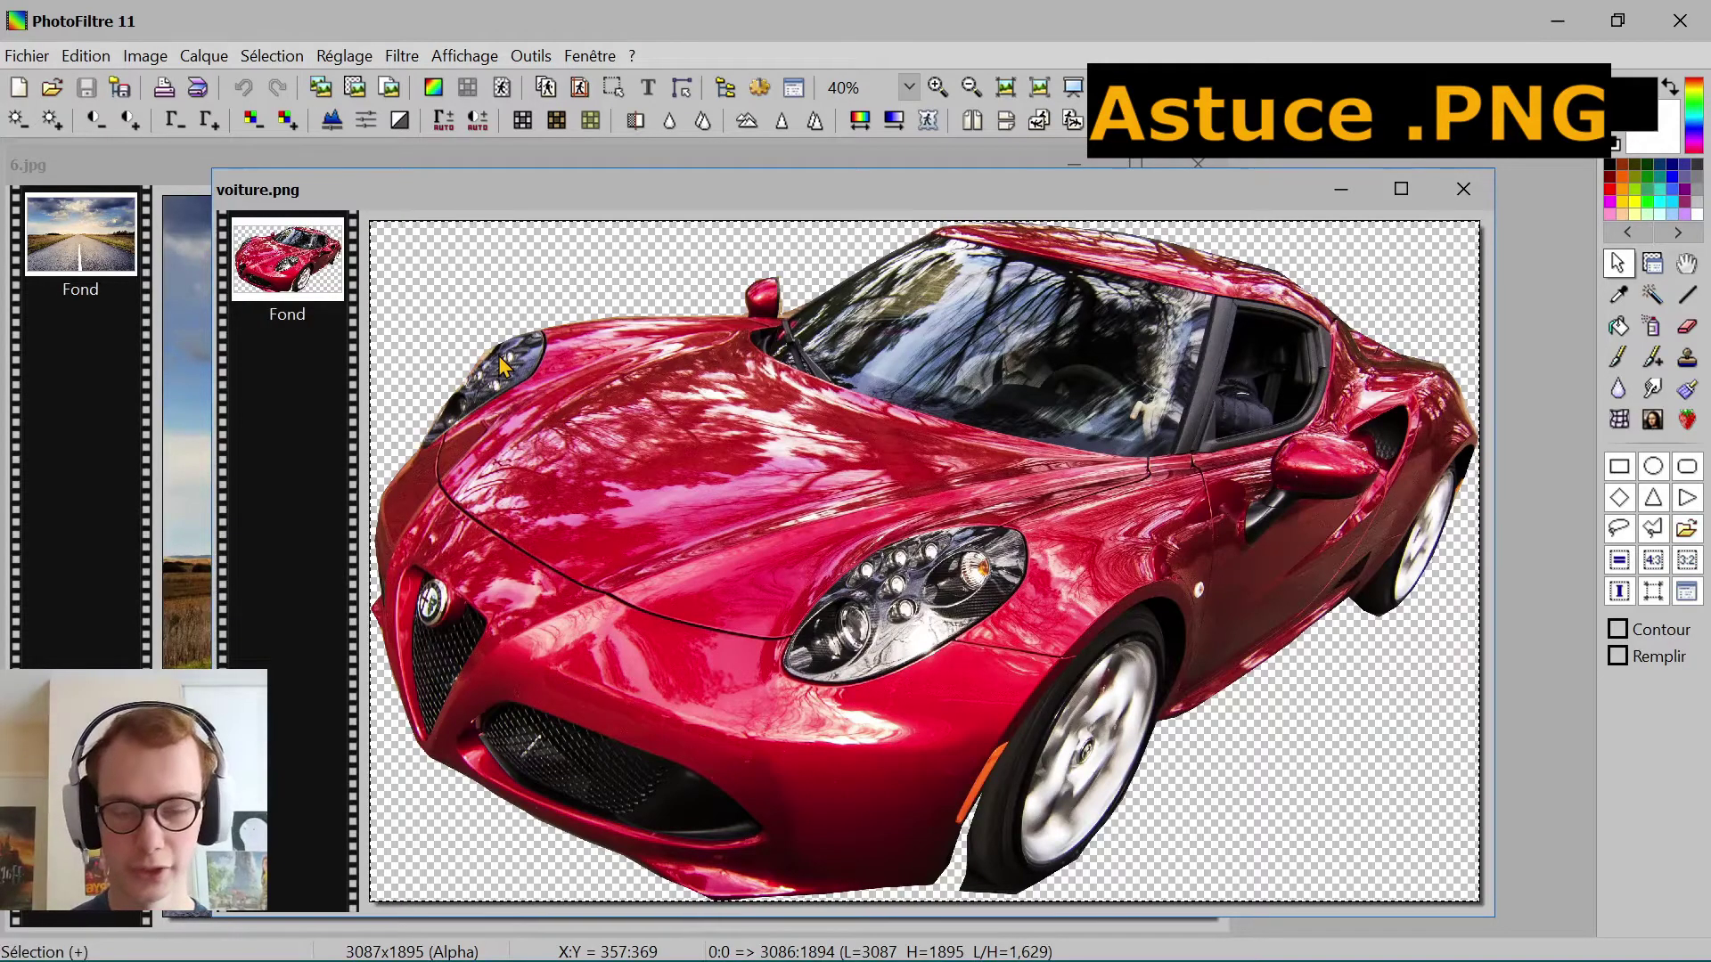
left_click(1463, 189)
right_click(482, 631)
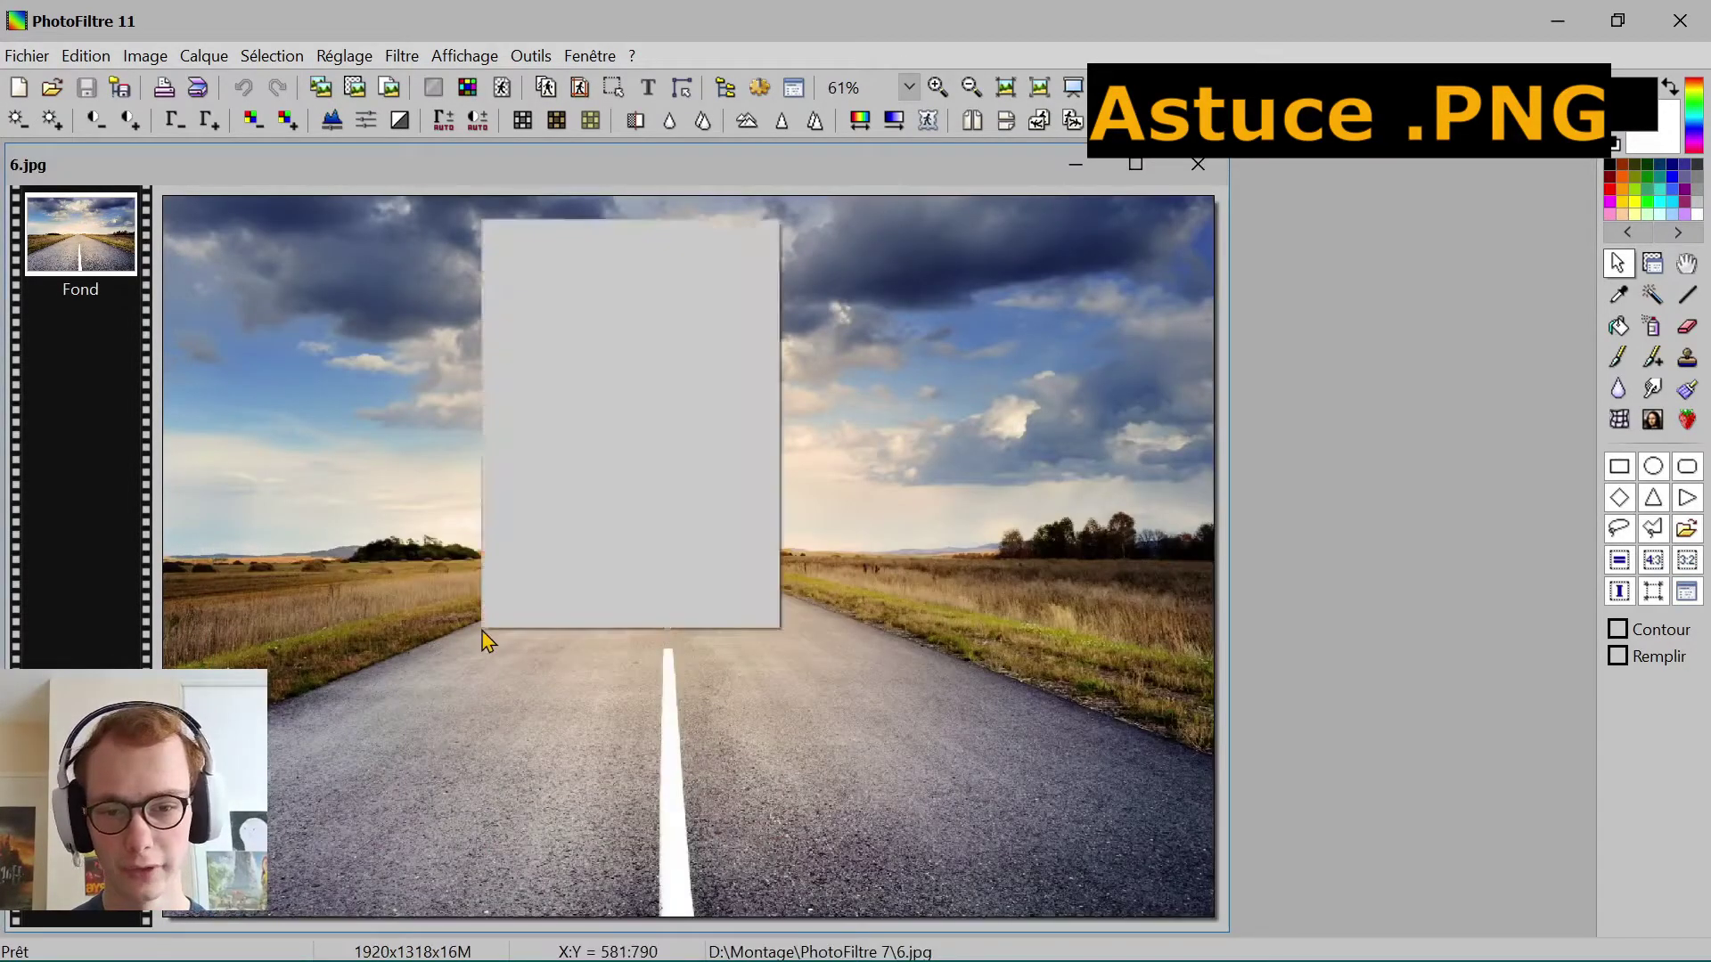
left_click(546, 387)
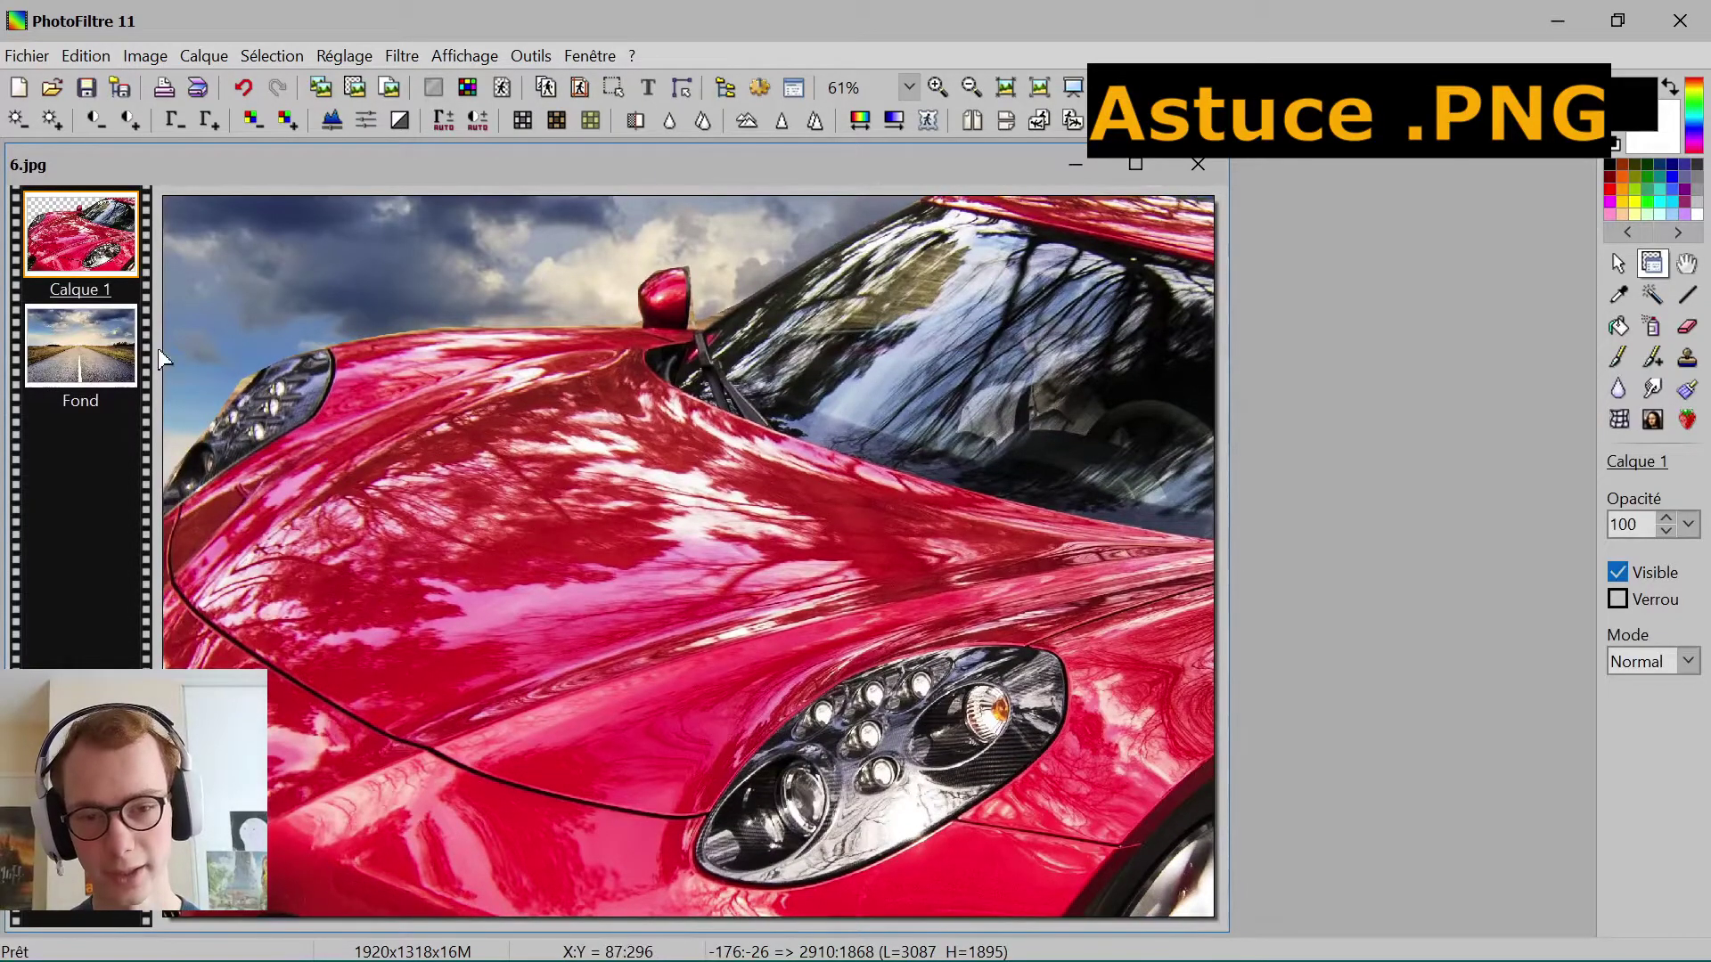
Step: Shrink the car layer to about 1423 by 874 px, place it on the road in the lower part of the image, and validate the resize
right_click(94, 267)
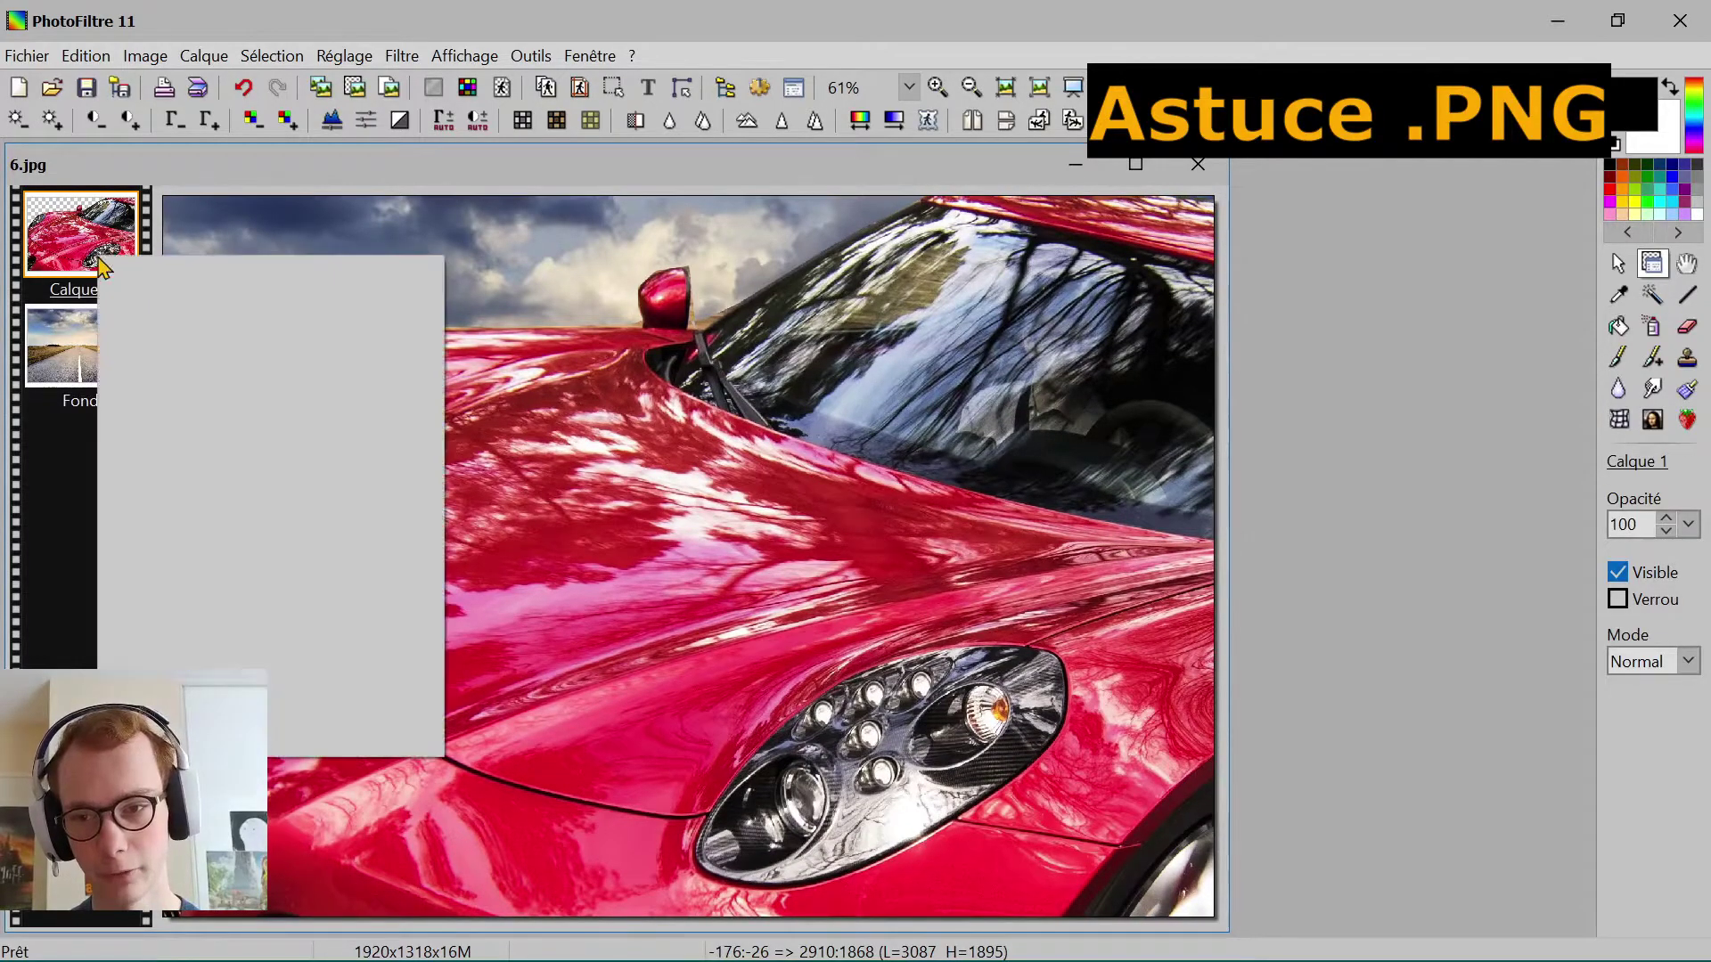
left_click(213, 394)
left_click_drag(352, 457, 461, 519)
left_click_drag(210, 268, 591, 496)
left_click_drag(492, 472, 551, 481)
left_click_drag(515, 538, 179, 293)
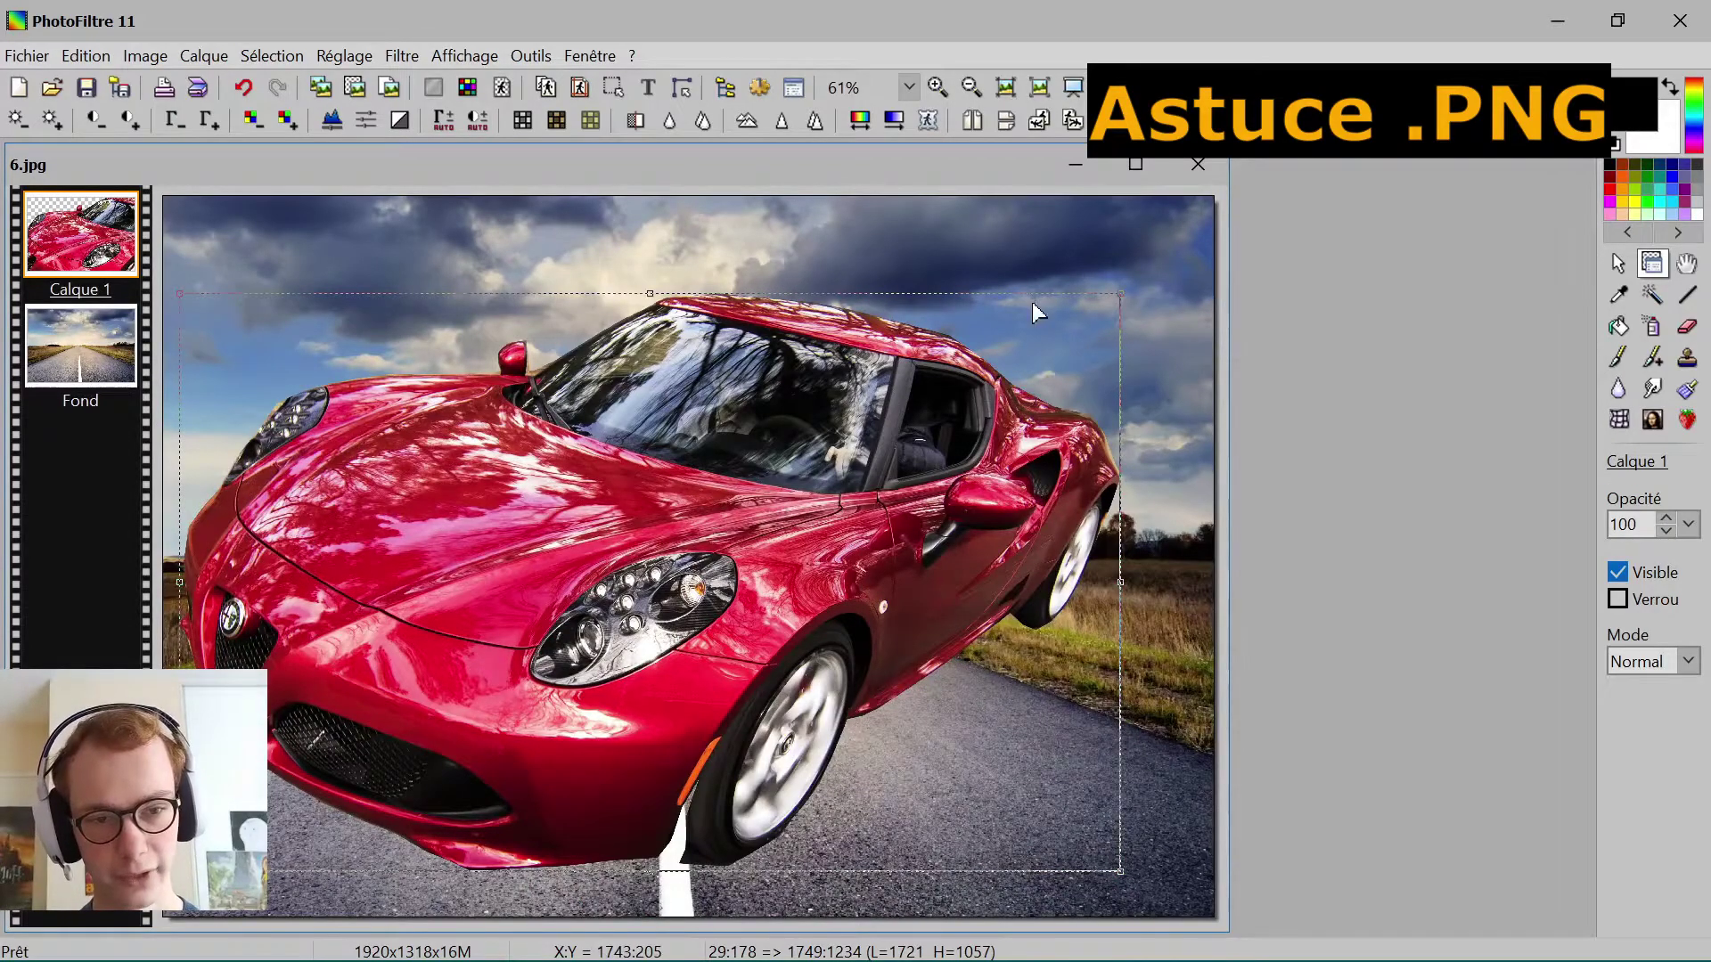
left_click_drag(232, 340, 385, 439)
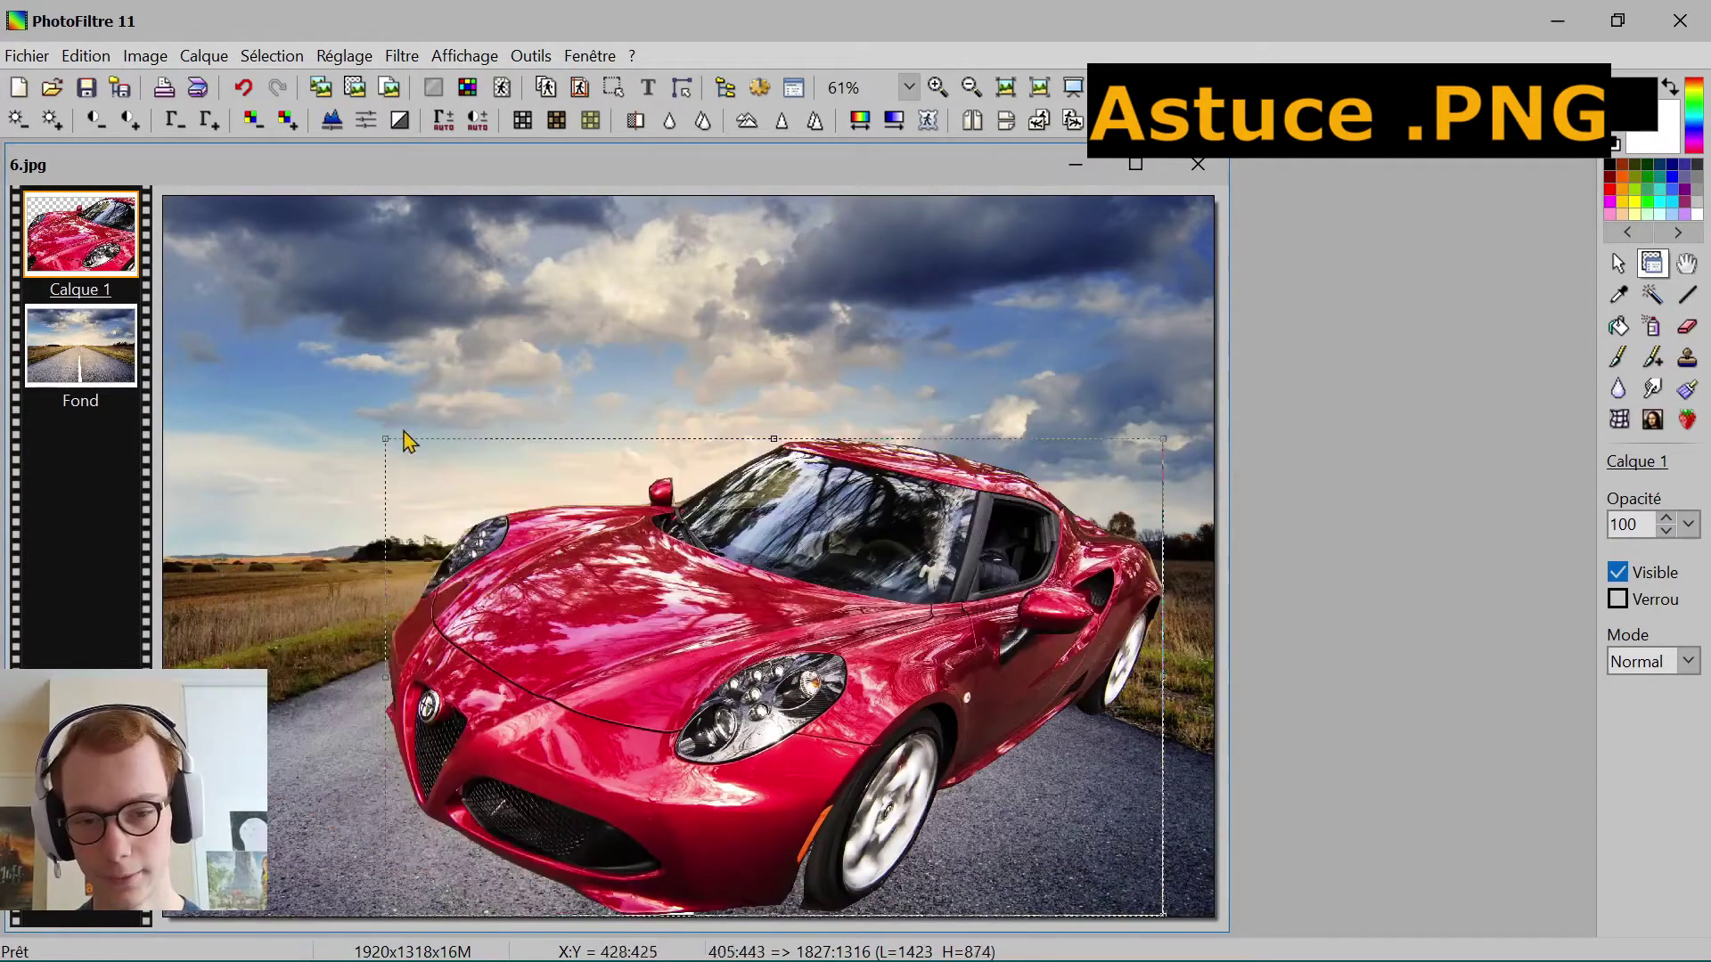
right_click(757, 640)
left_click(774, 655)
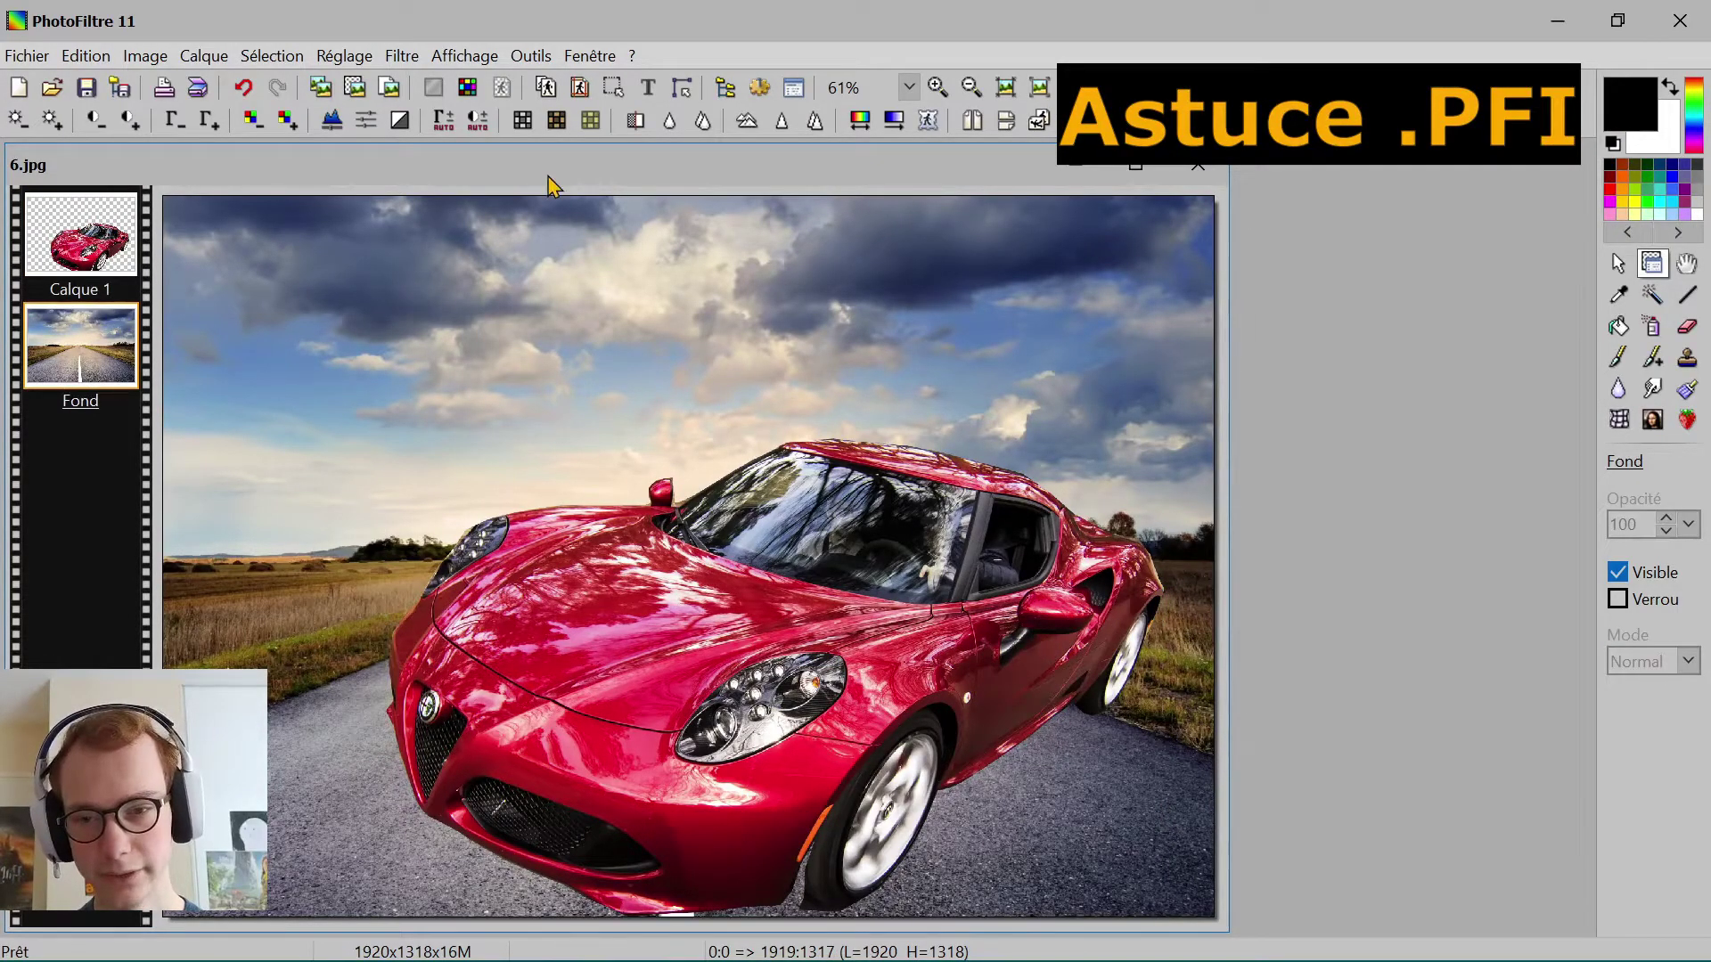
Step: Add a text layer reading "Montage" in black Arial size 12 directly above the background layer
left_click_drag(549, 178, 606, 186)
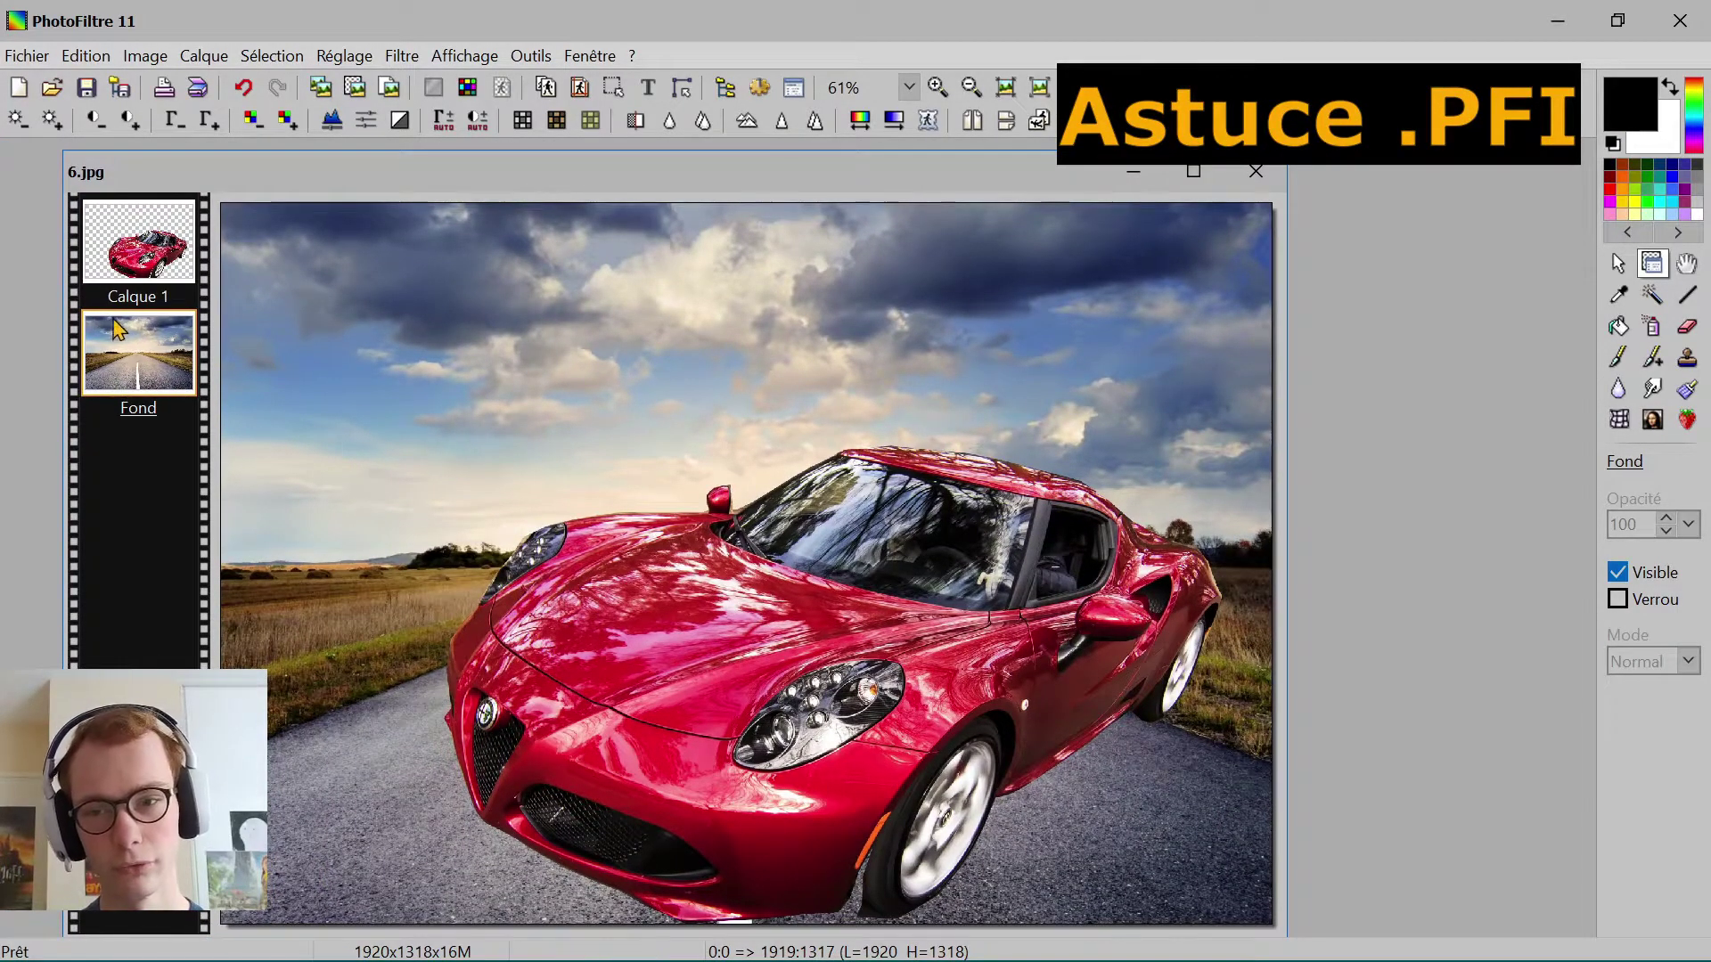
left_click(136, 284)
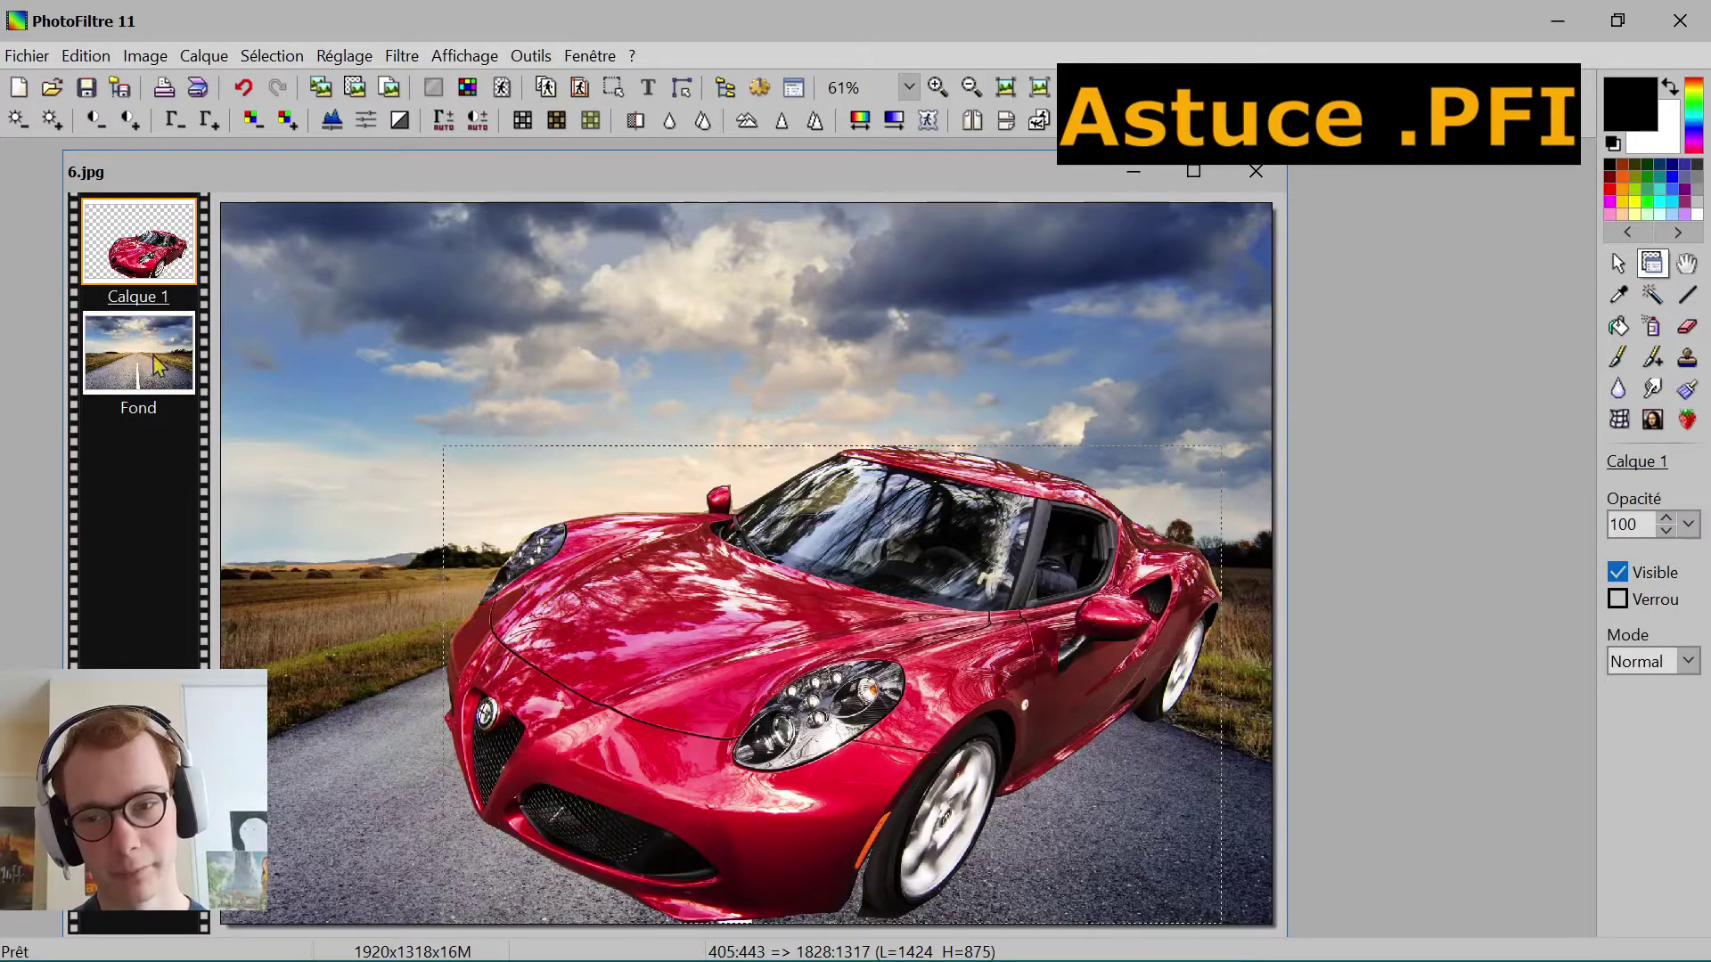
left_click(446, 386)
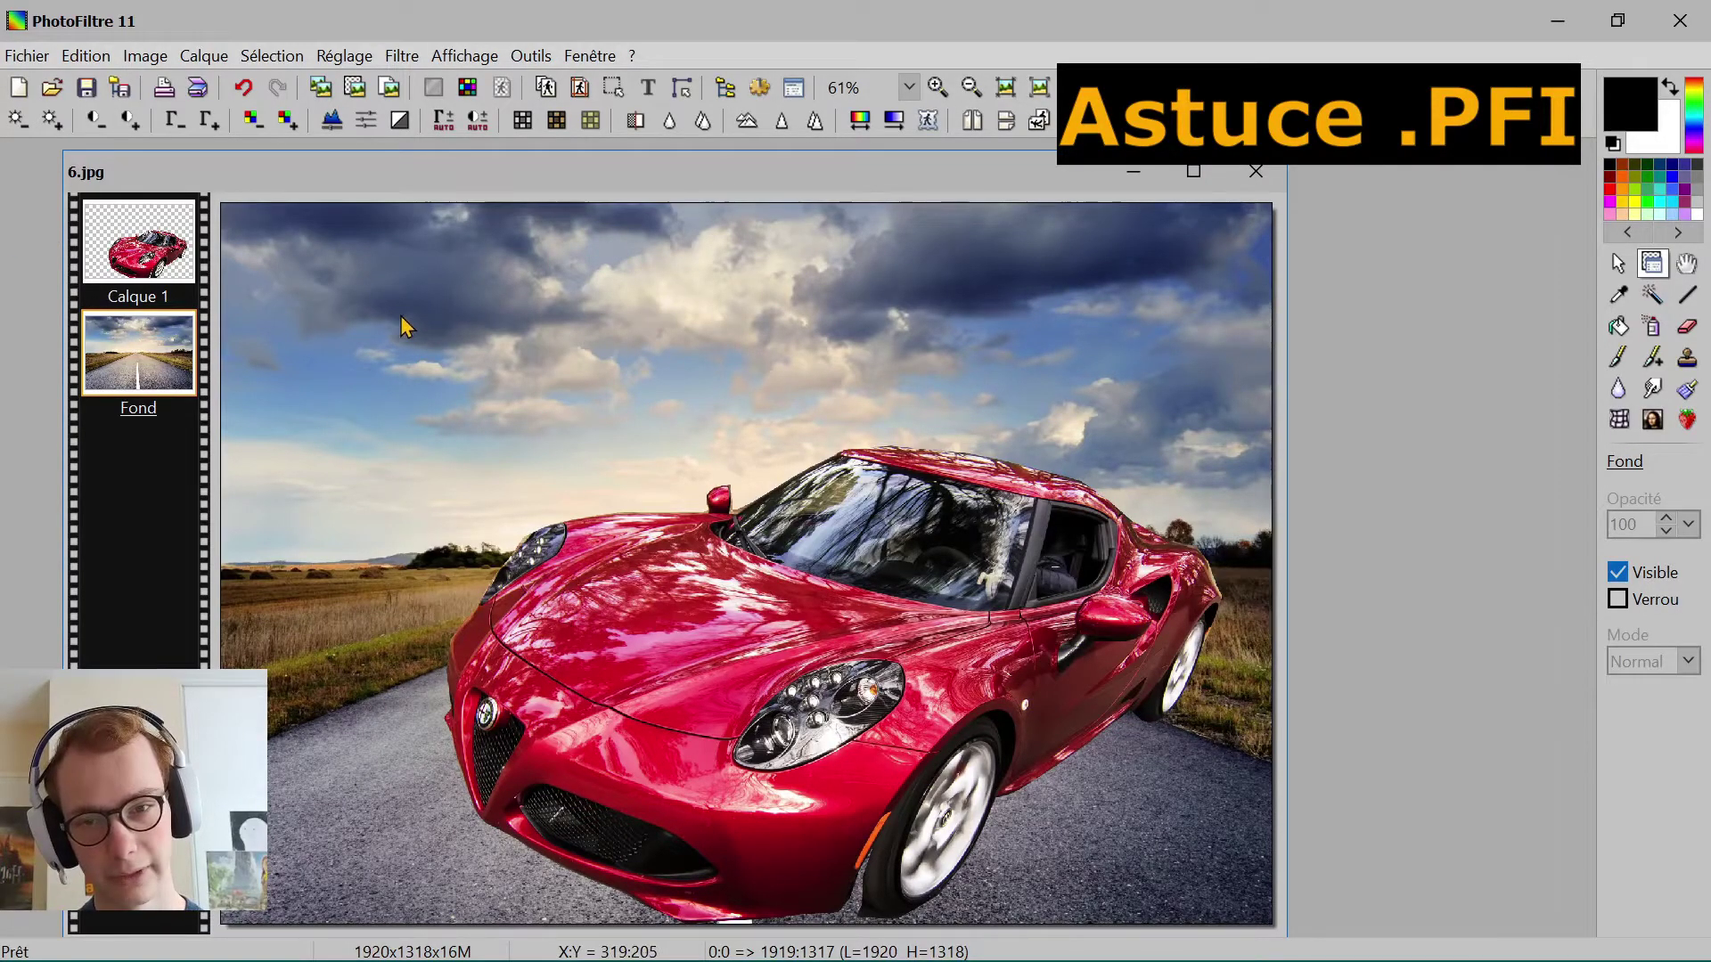
left_click(648, 87)
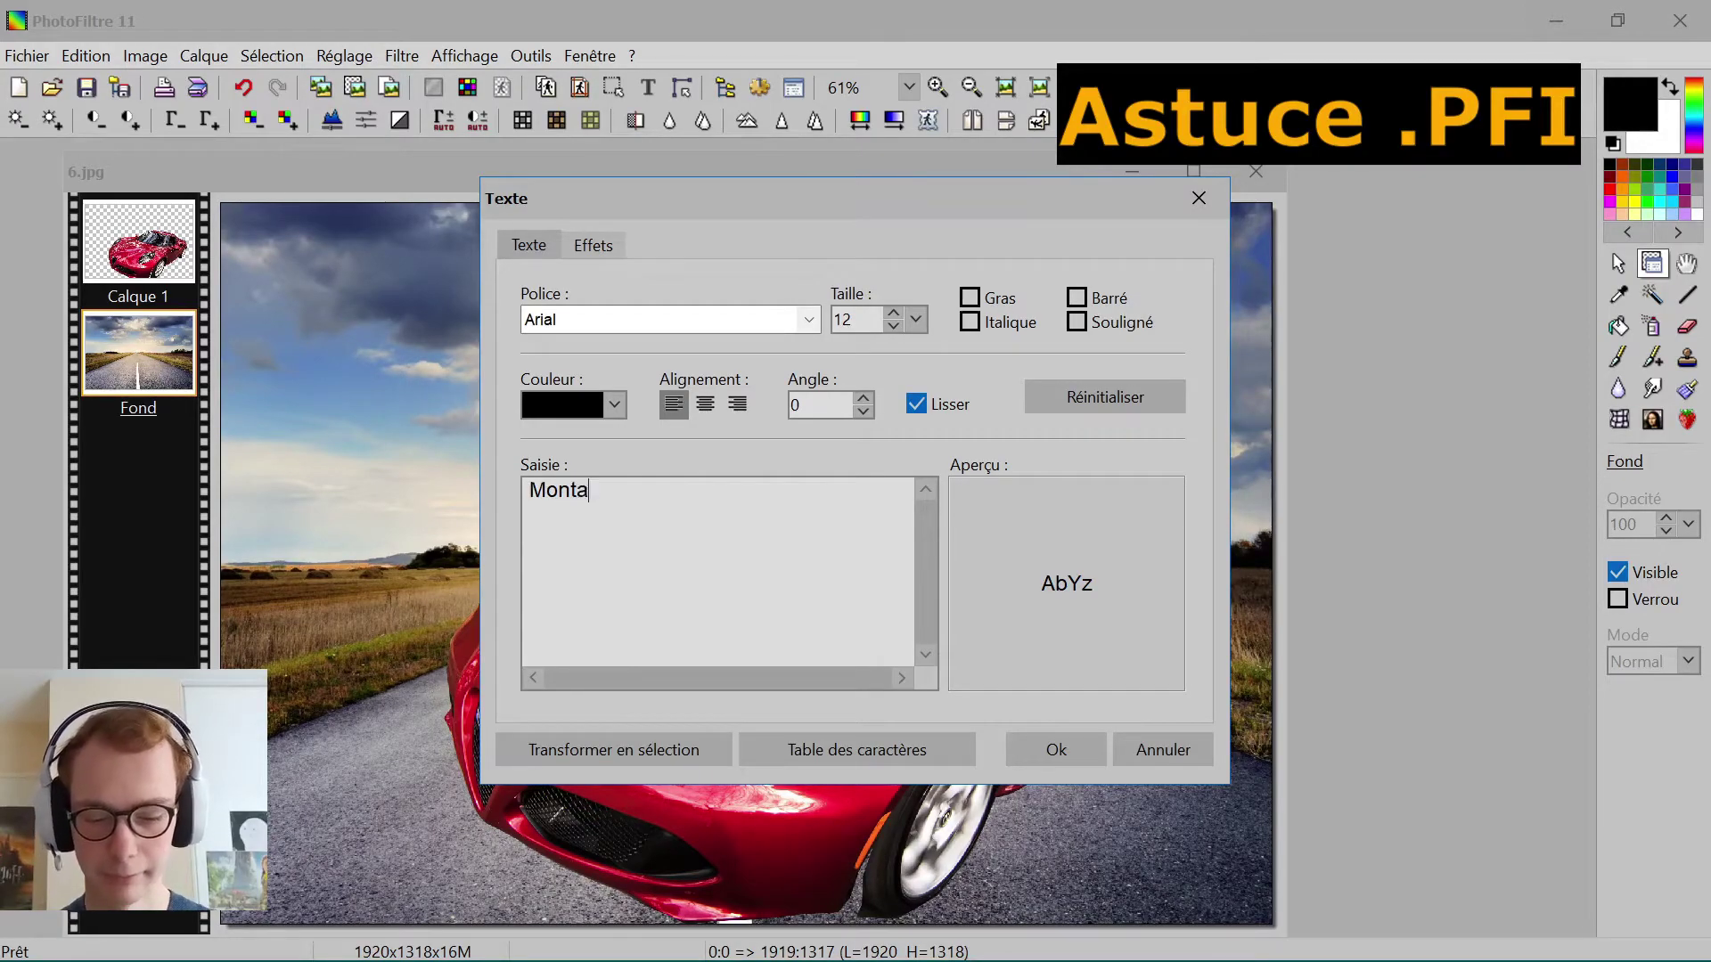
left_click(618, 412)
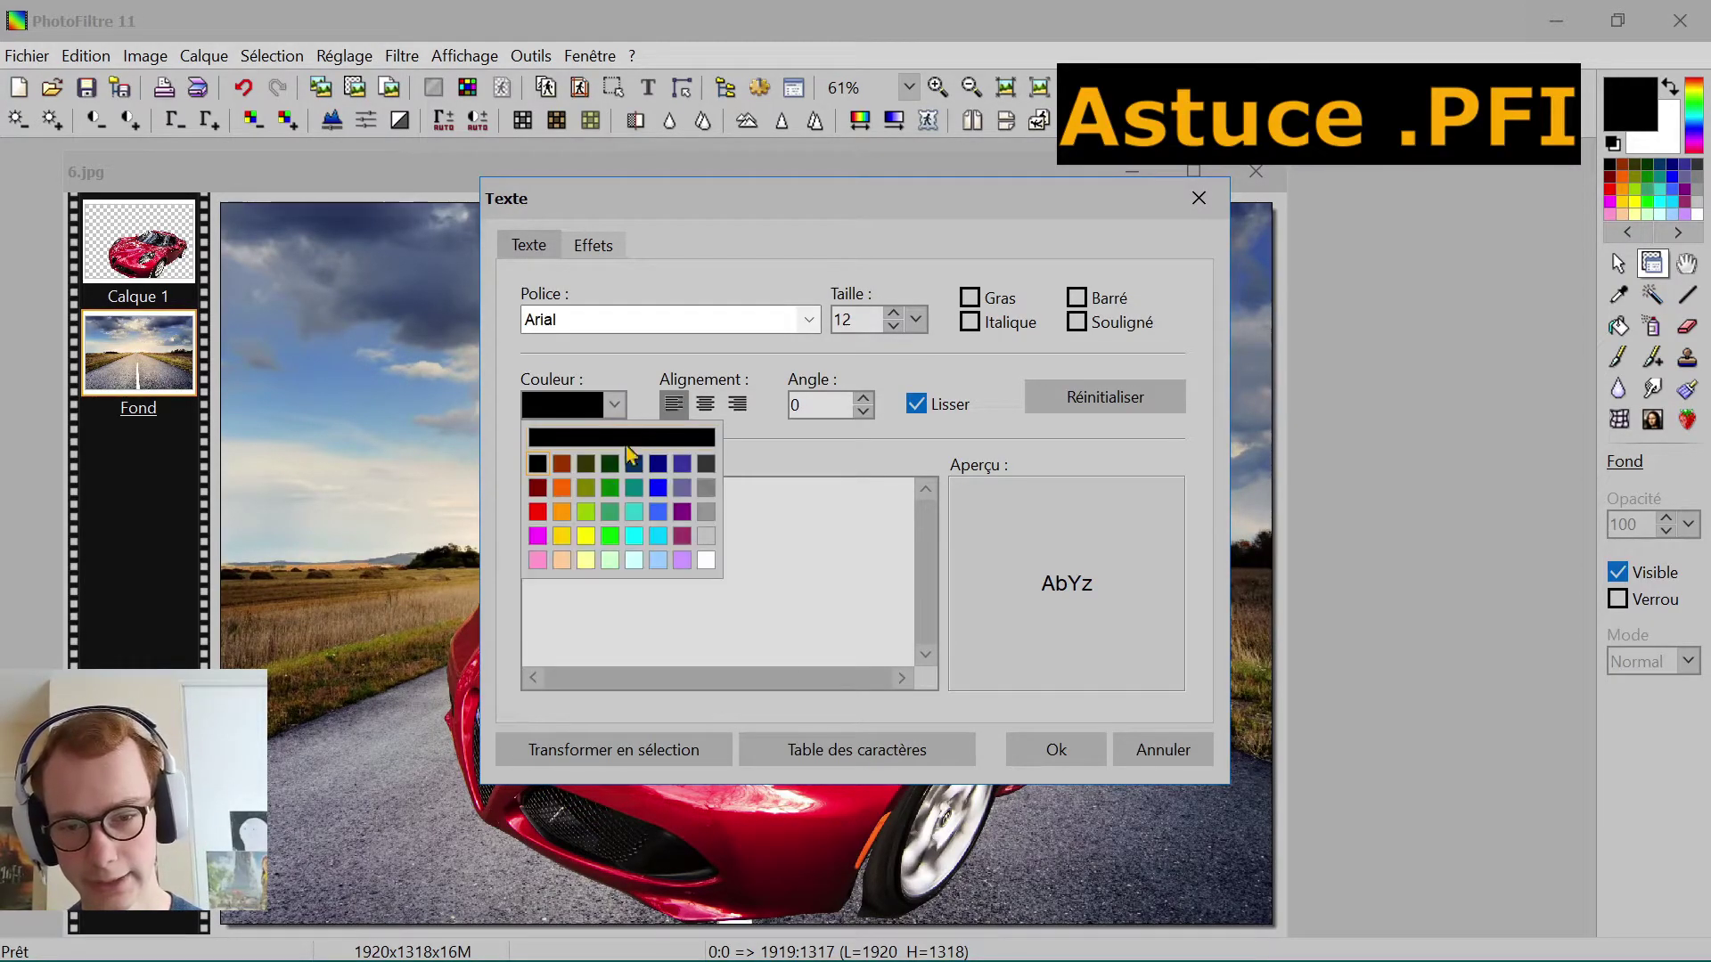
left_click(1029, 755)
left_click(1031, 751)
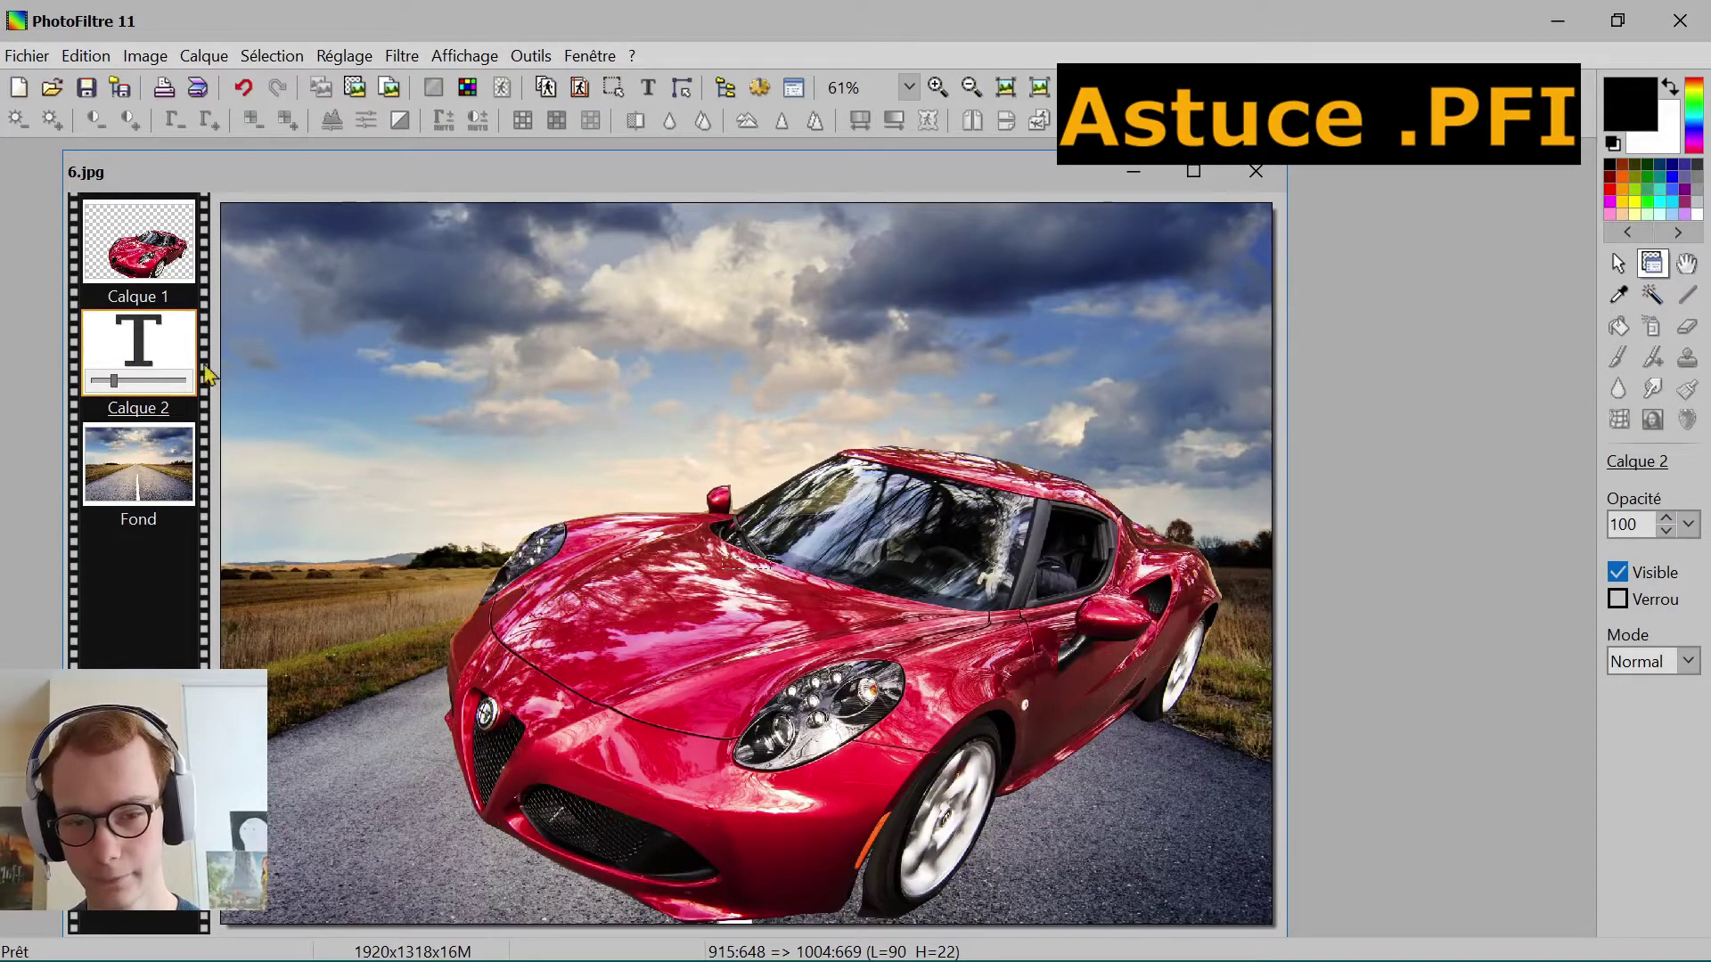
Step: Enlarge the Montage text layer to about 1140 by 270 px and validate the resize
right_click(167, 376)
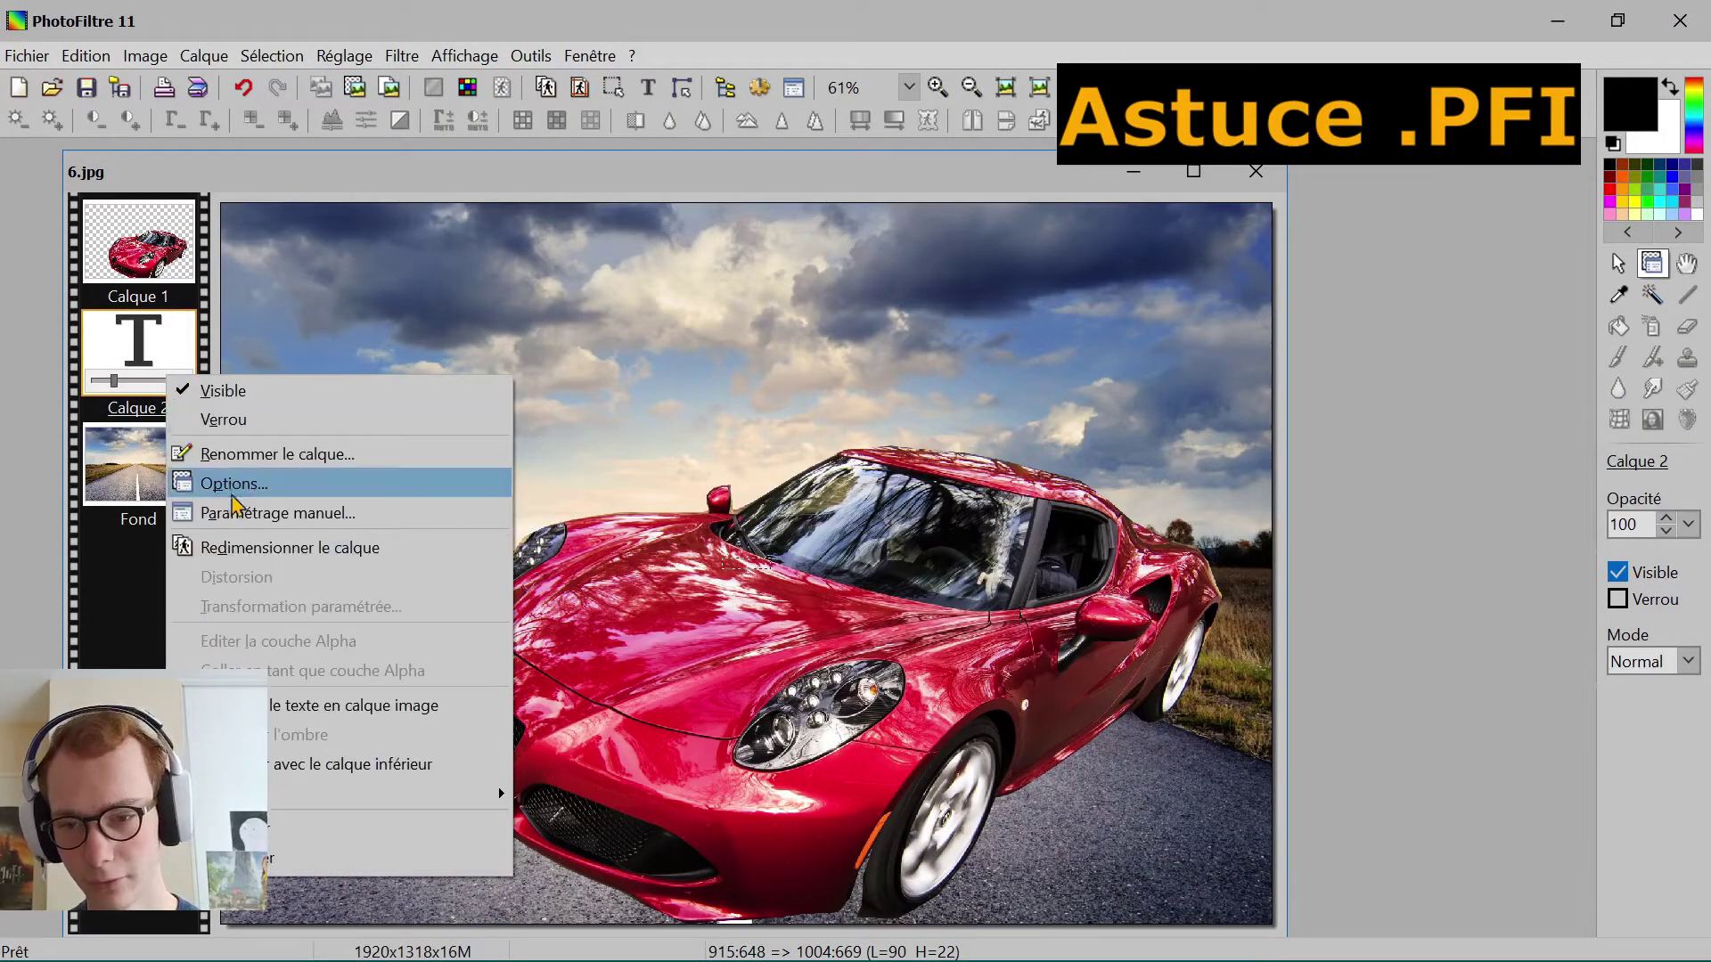
left_click(285, 548)
left_click_drag(724, 575, 307, 744)
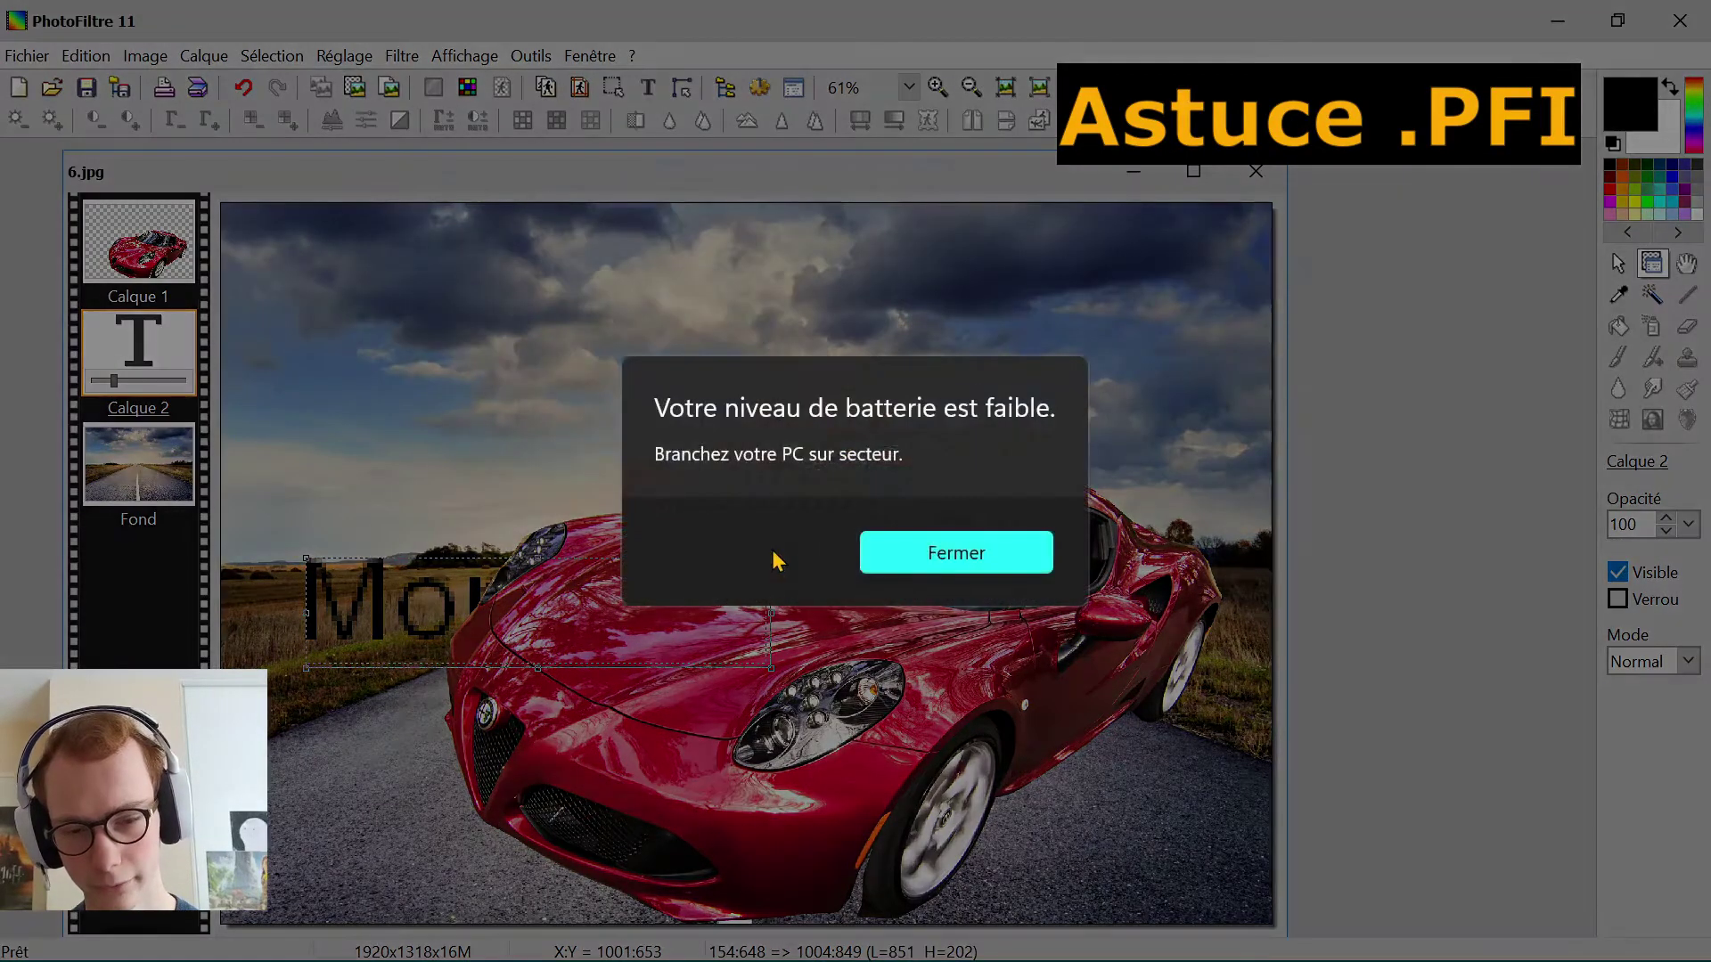
left_click(948, 560)
left_click_drag(771, 555, 930, 415)
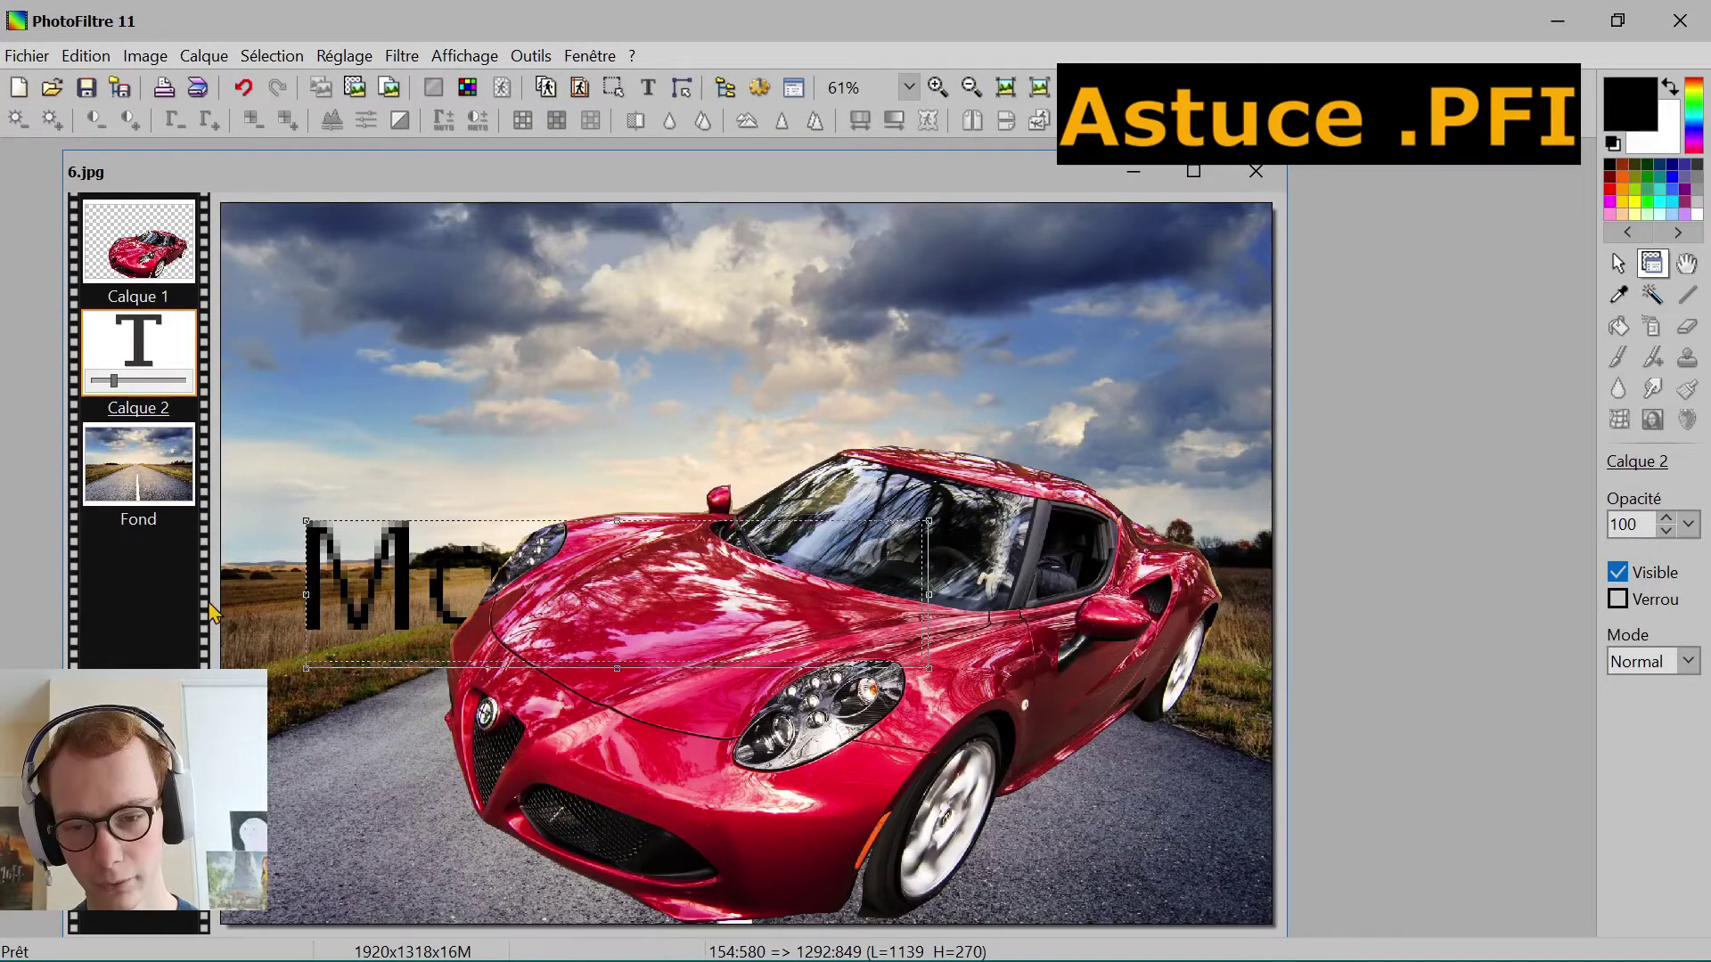
right_click(425, 618)
left_click(463, 618)
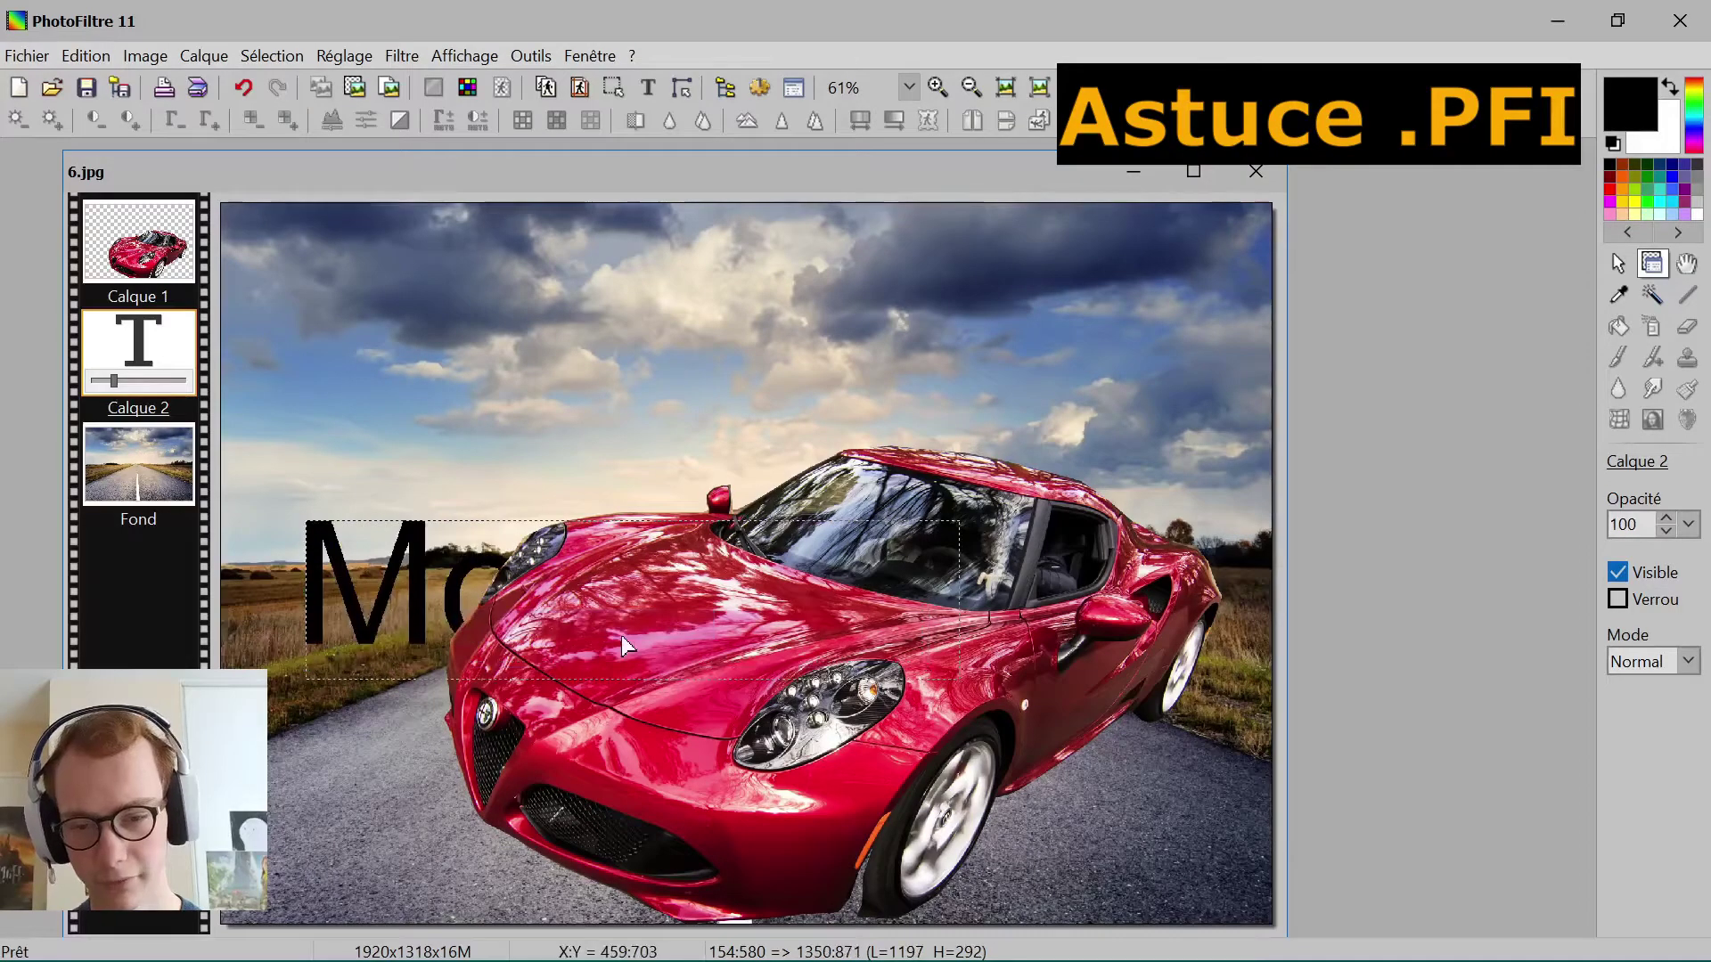
Step: Bring the Montage text layer to the foreground and move it into the sky above the car
right_click(398, 635)
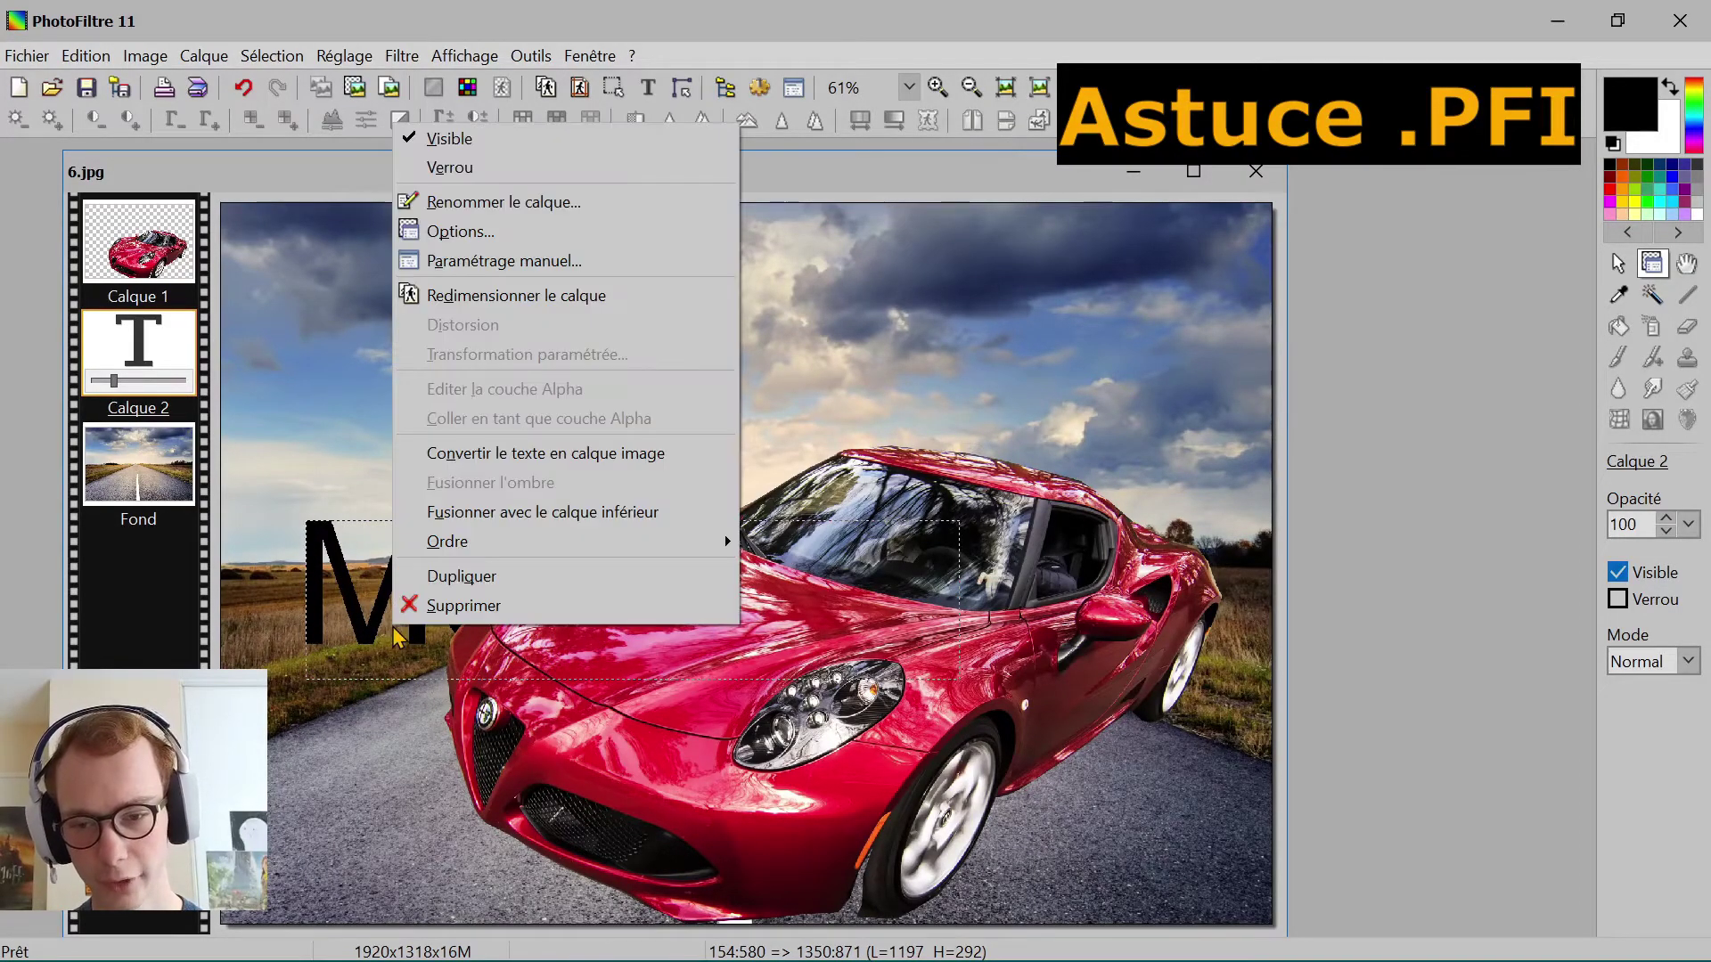
mouse_move(624, 541)
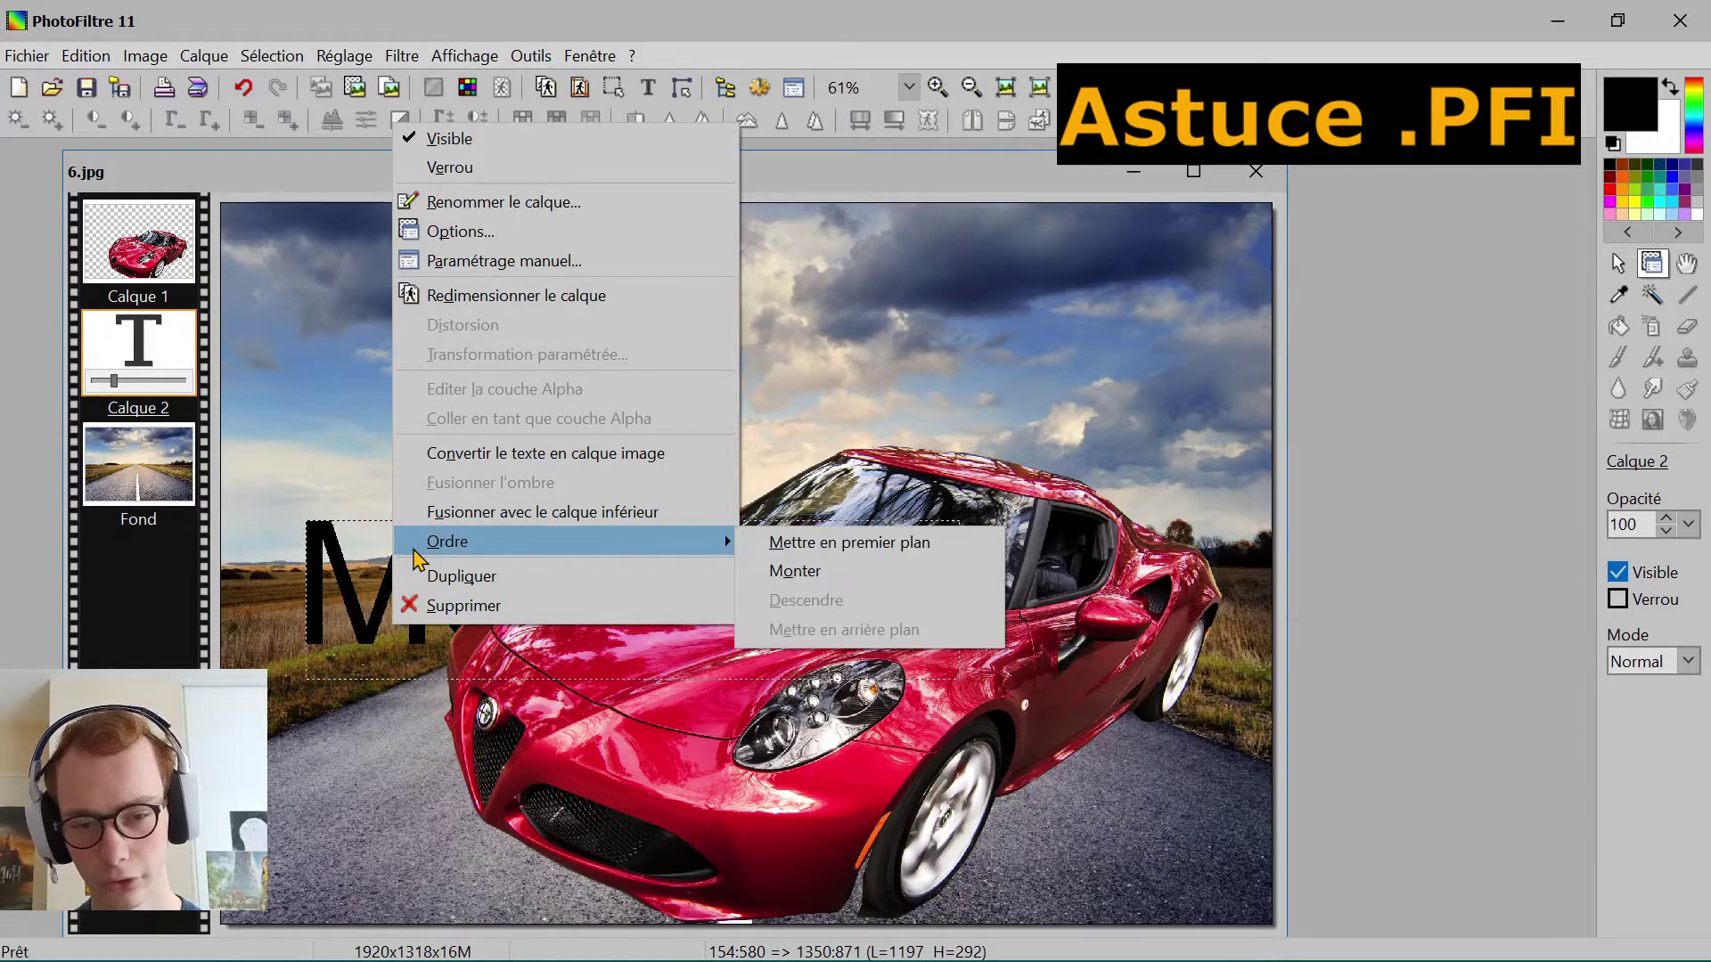
left_click(869, 543)
left_click_drag(565, 634, 727, 352)
left_click(330, 543)
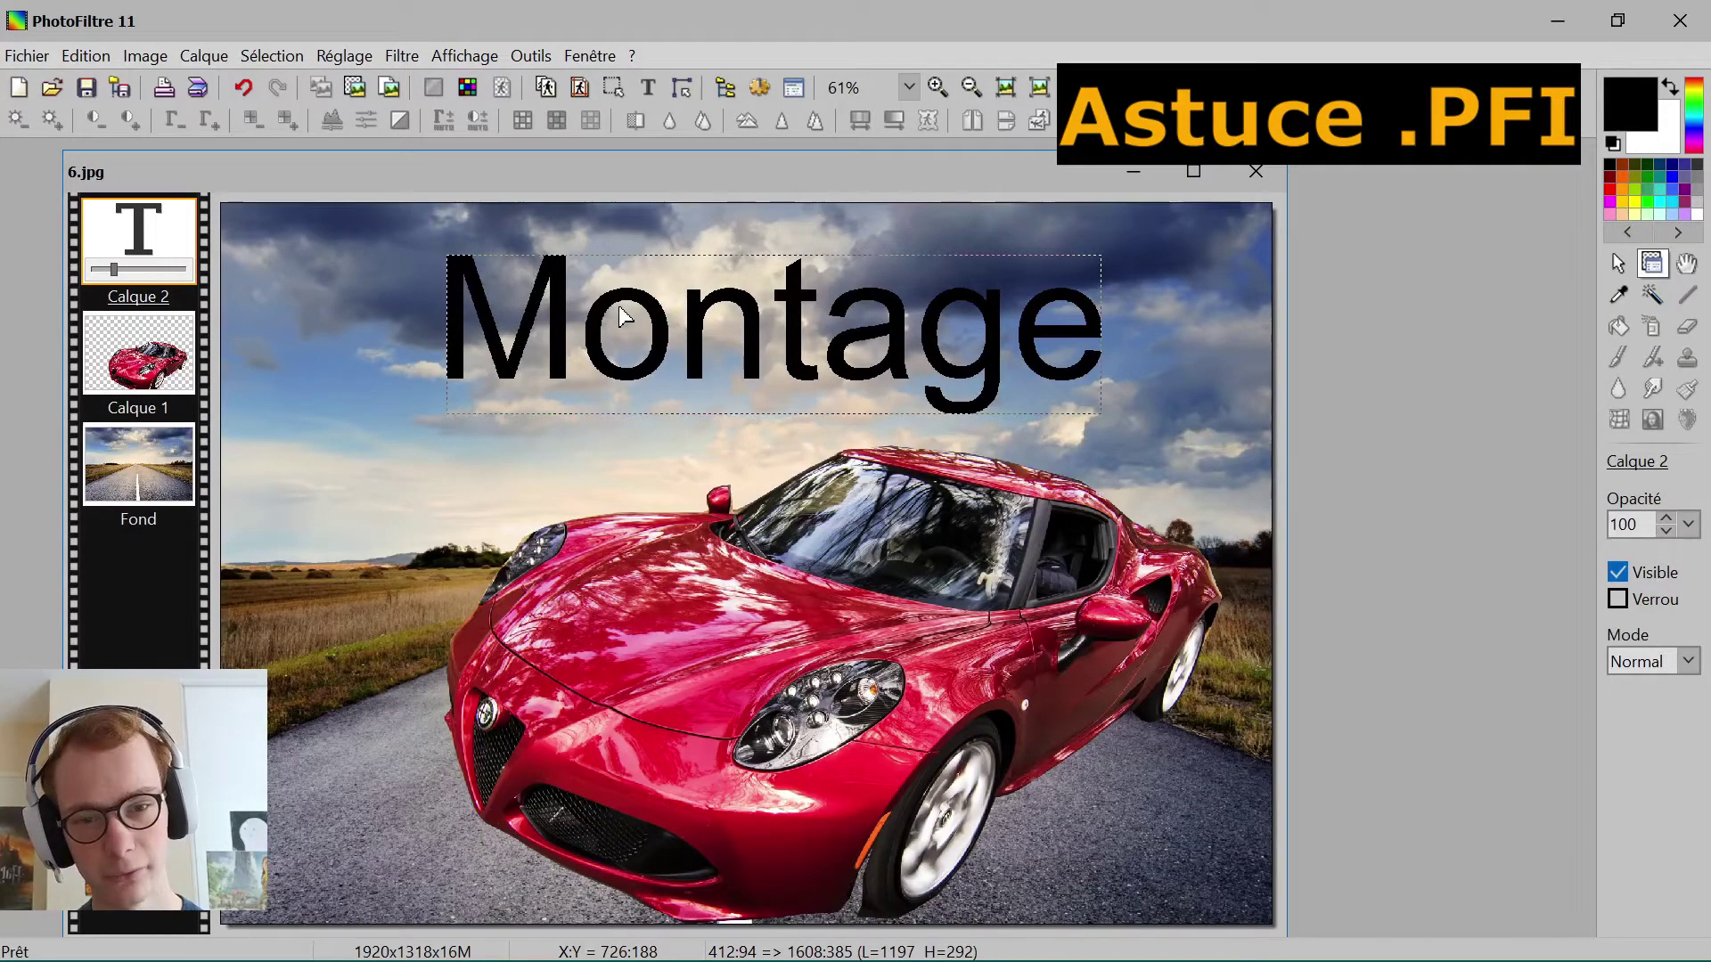
left_click(385, 527)
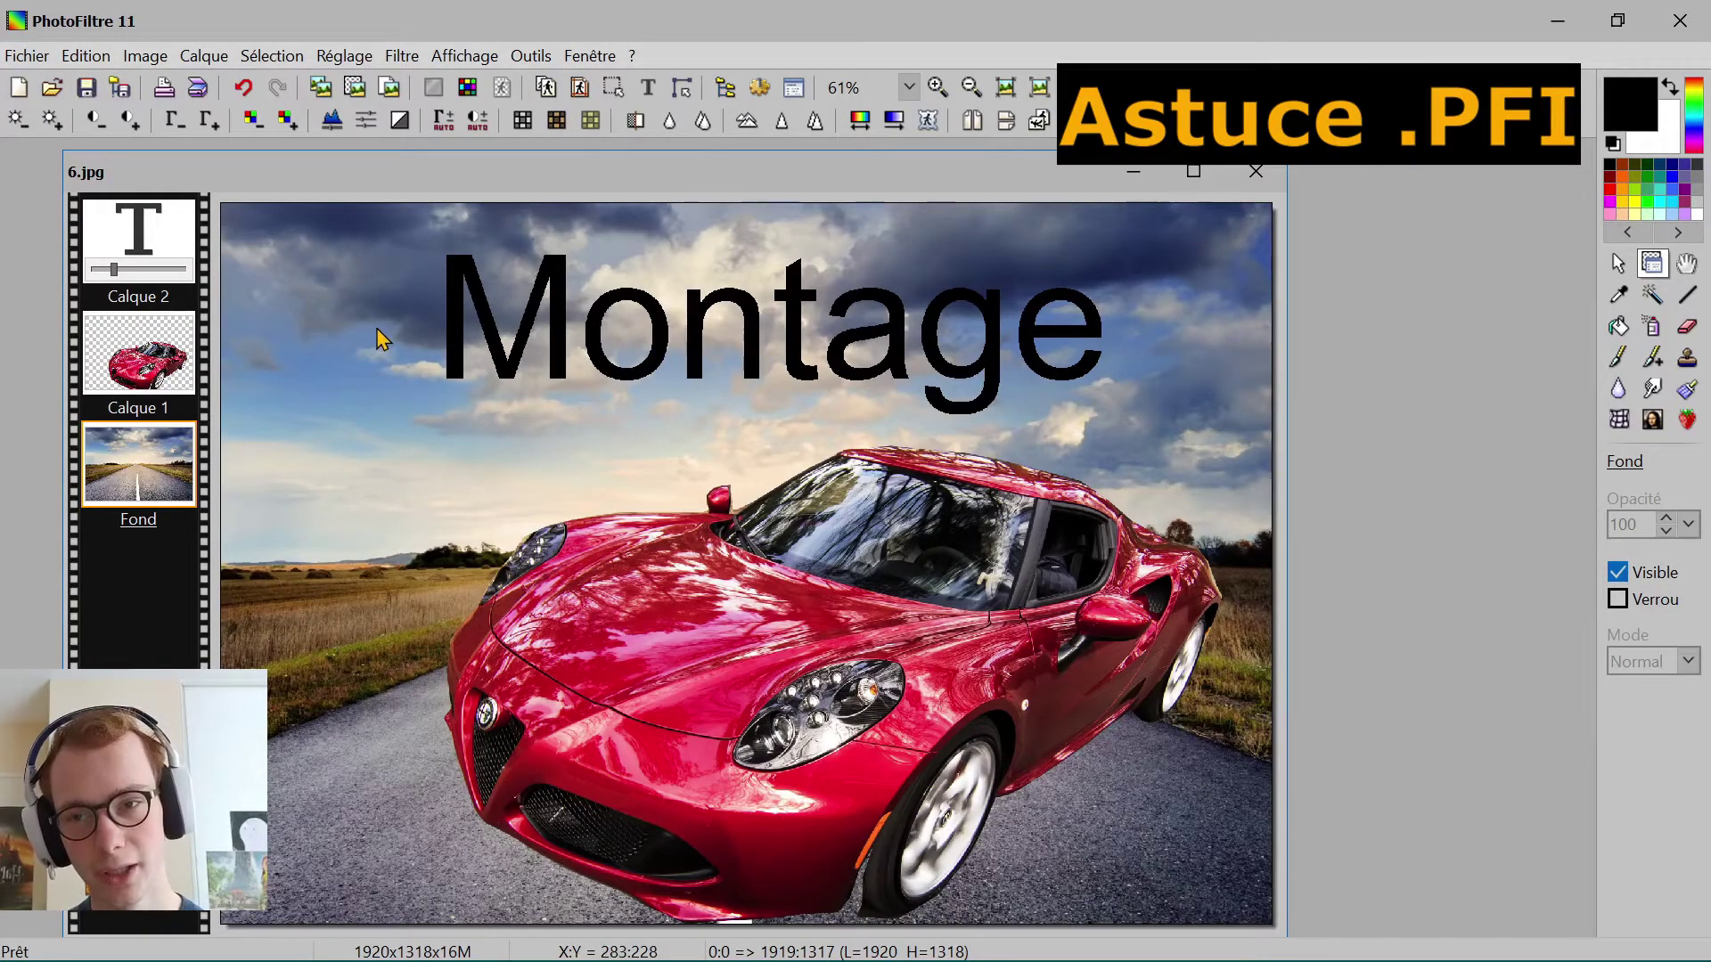
Step: Save the layered composition as montage in PhotoFiltre Image (*.pfi) format in the PhotoFiltre 7 folder, with compression enabled
left_click(28, 55)
mouse_move(107, 267)
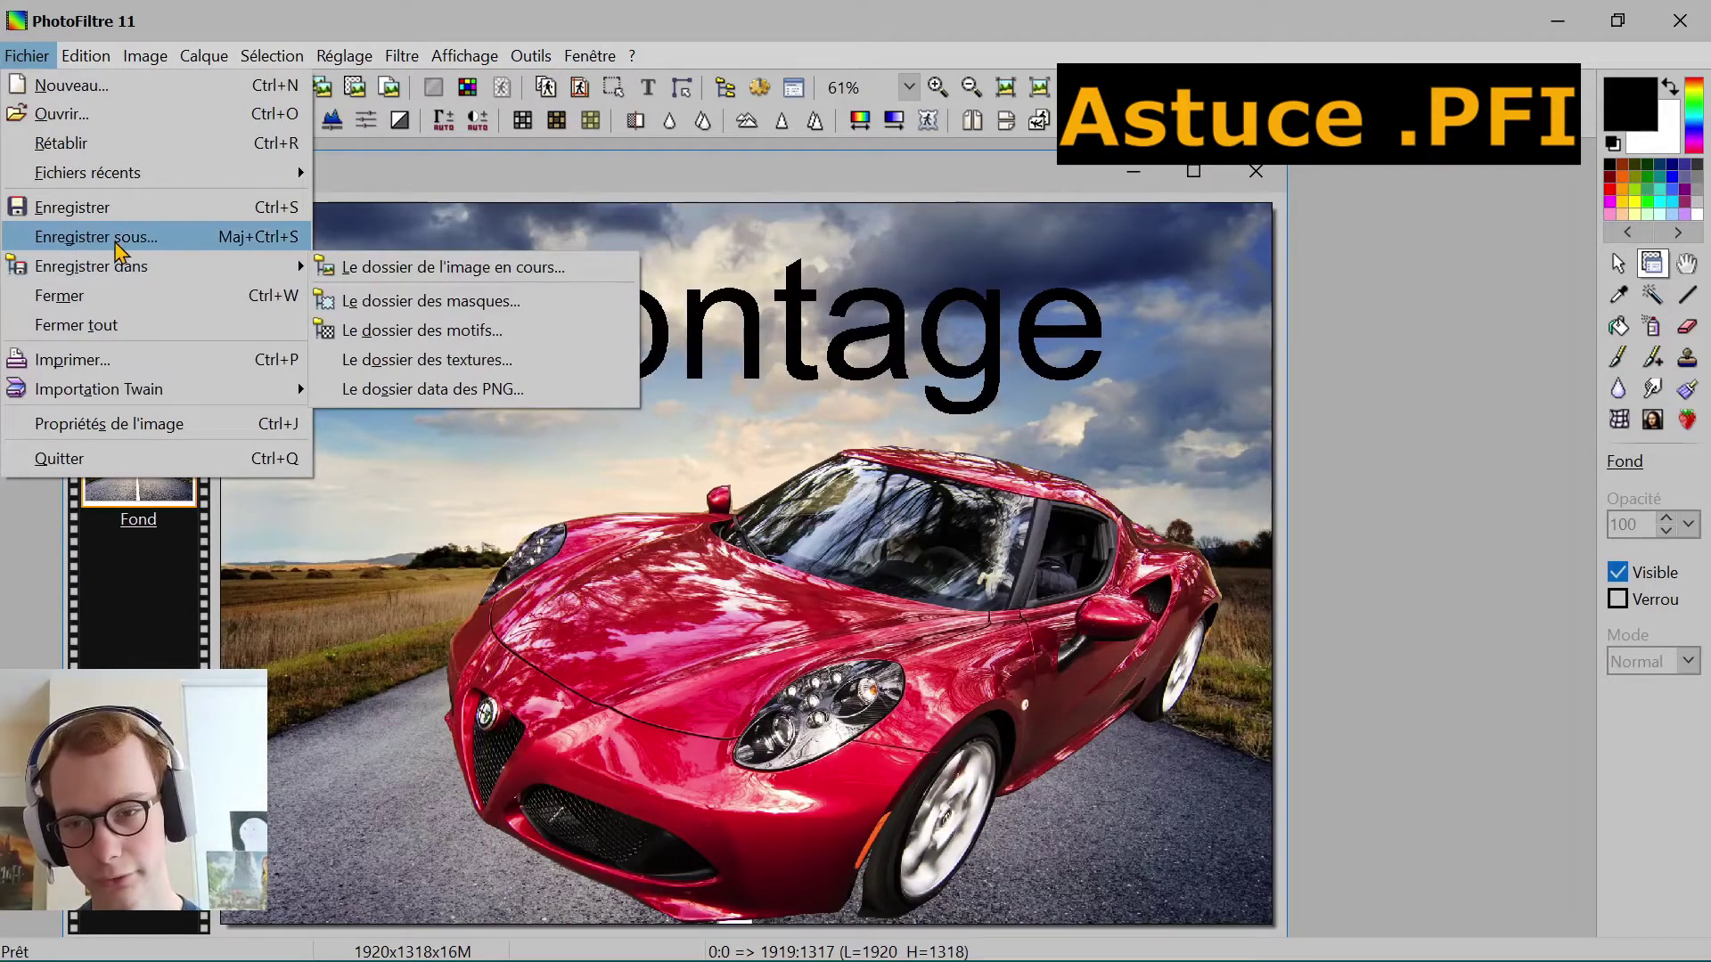
left_click(107, 237)
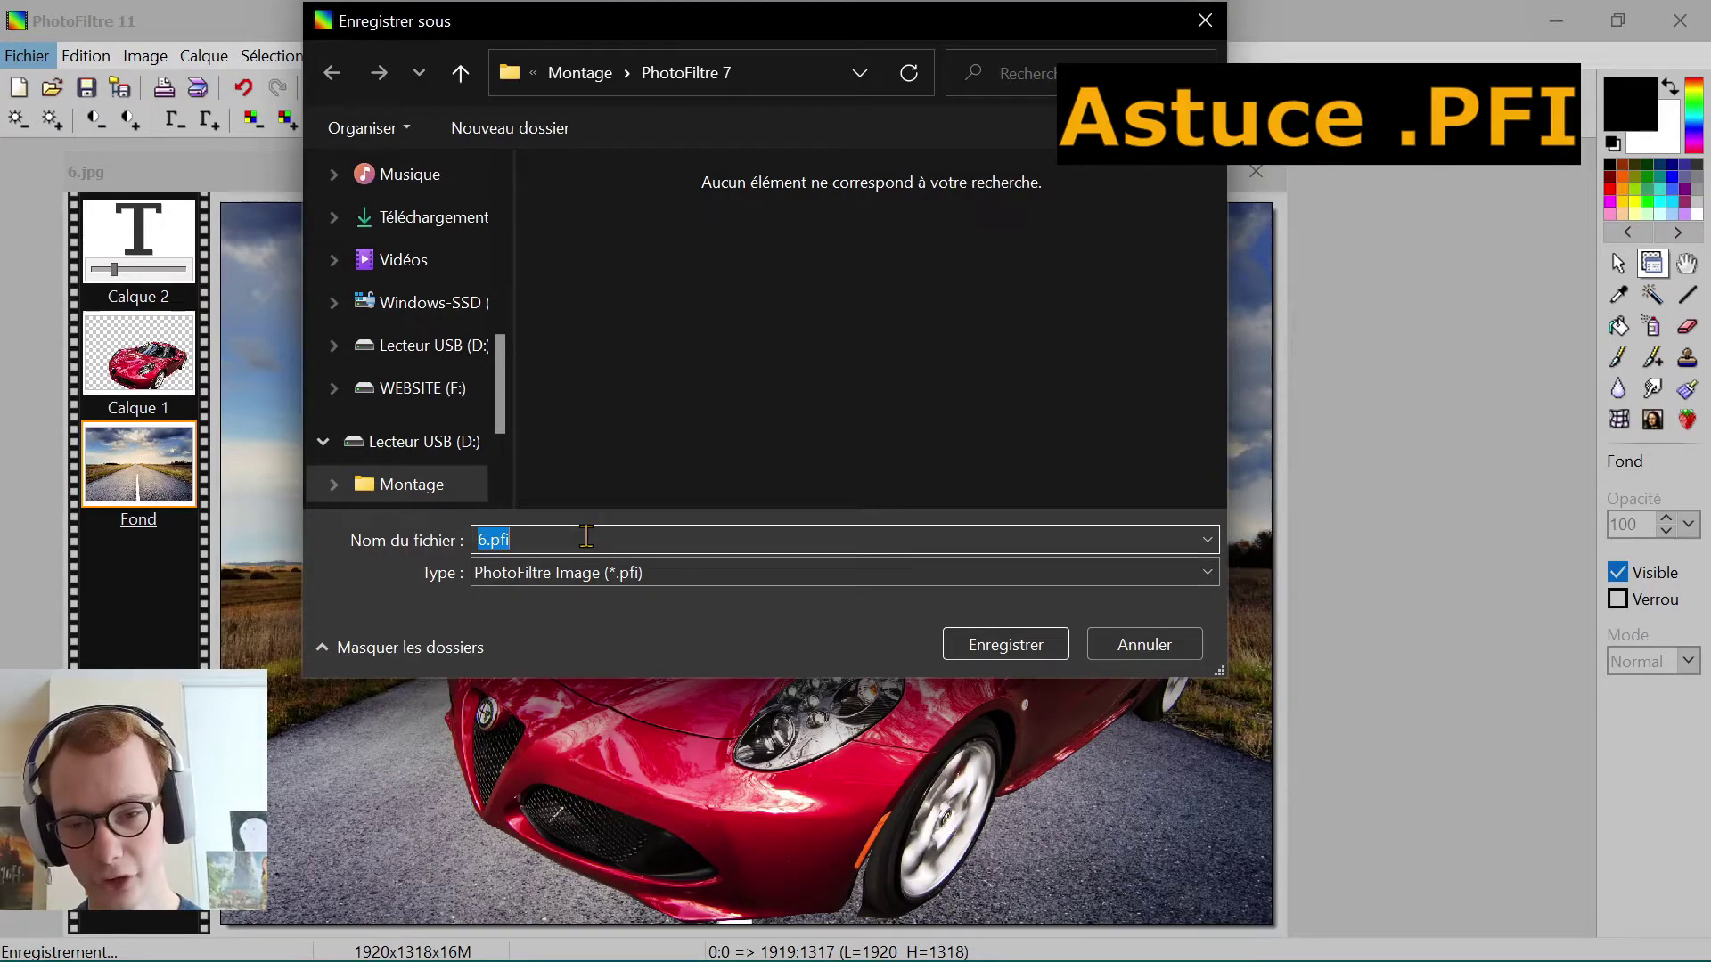
type("montage.j")
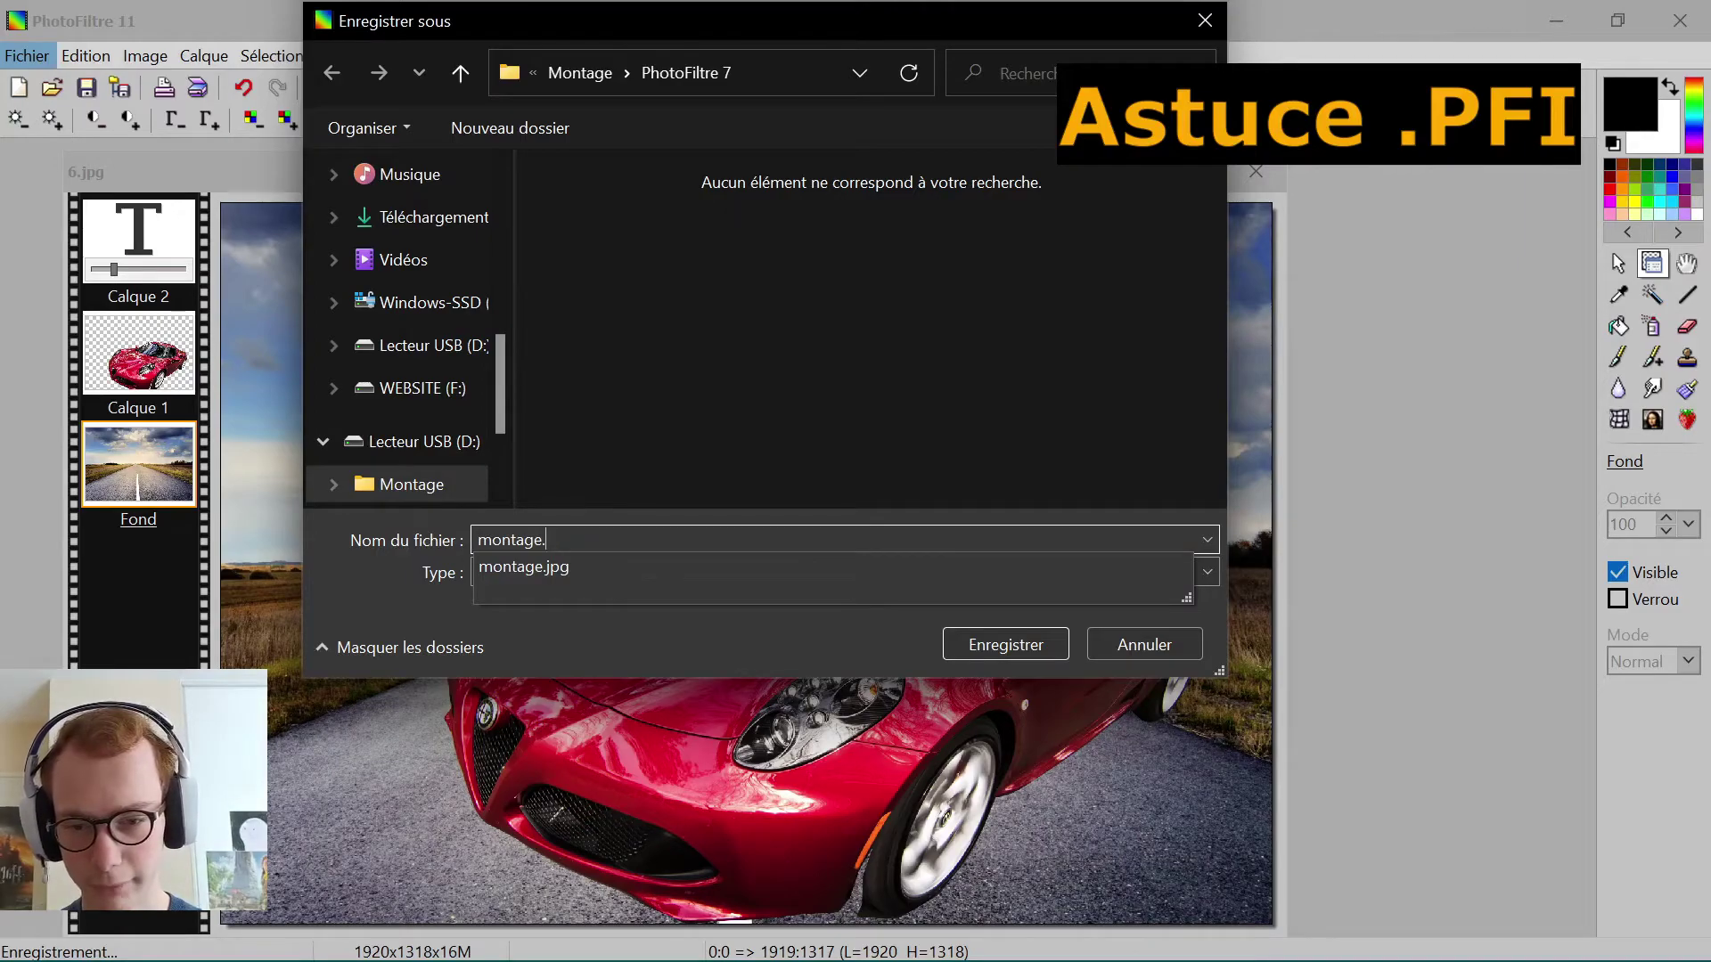
key("BackSpace")
left_click(606, 533)
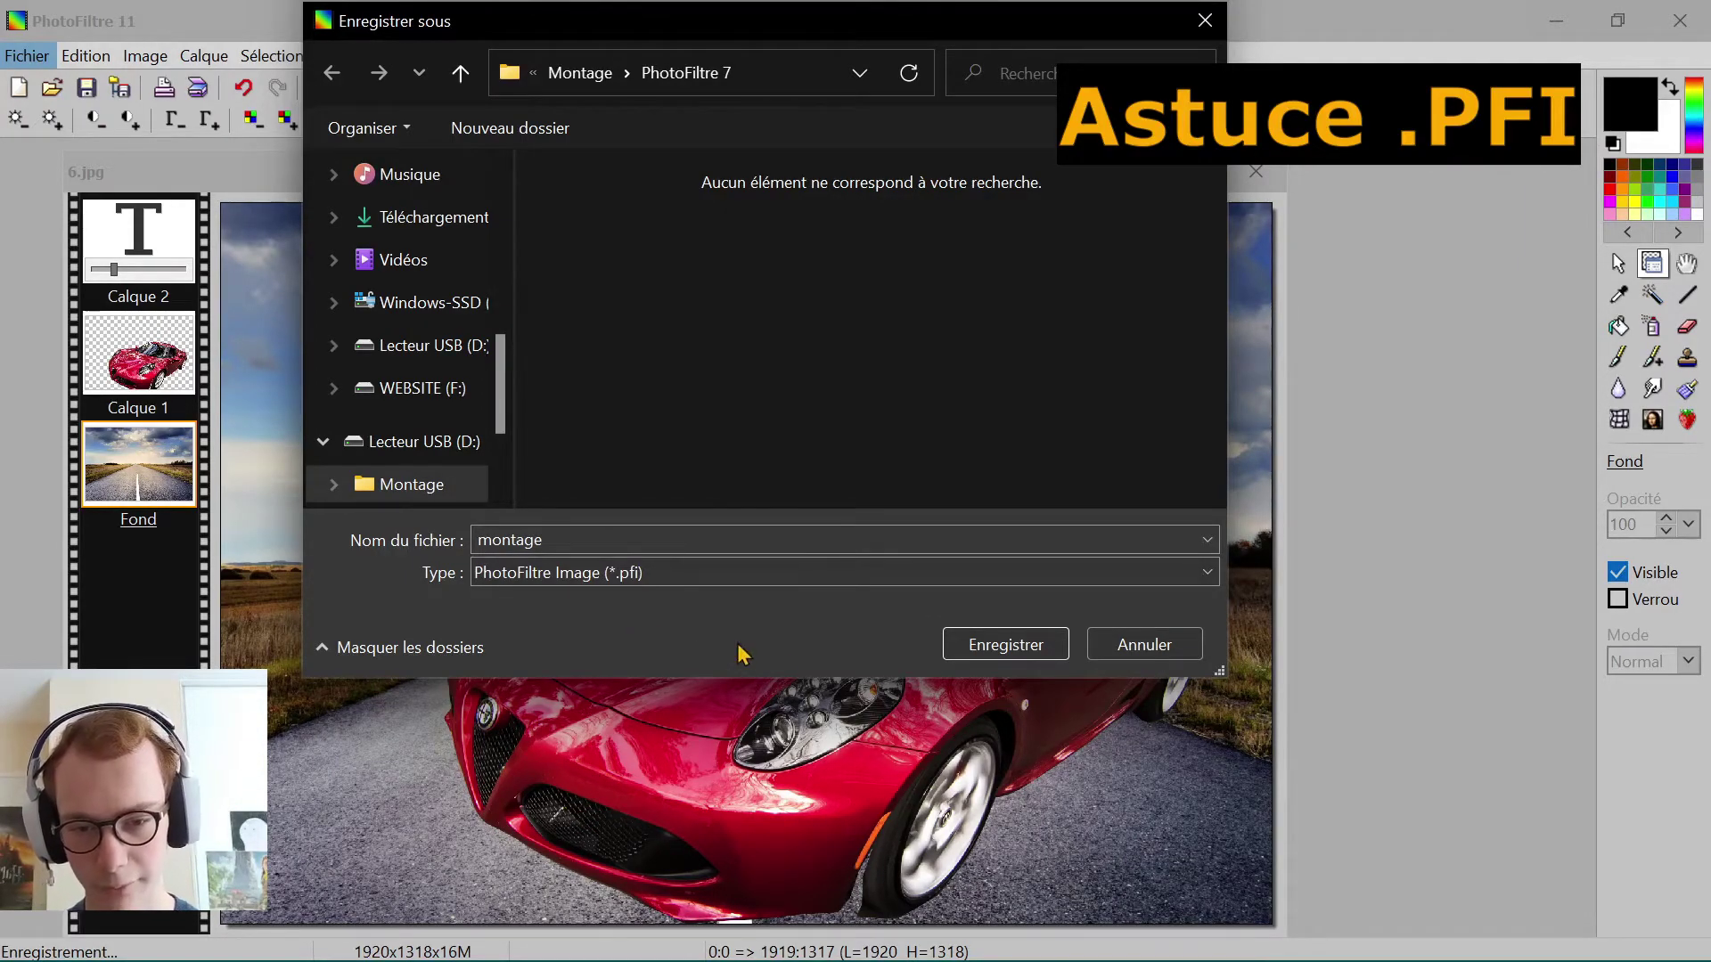
left_click(978, 644)
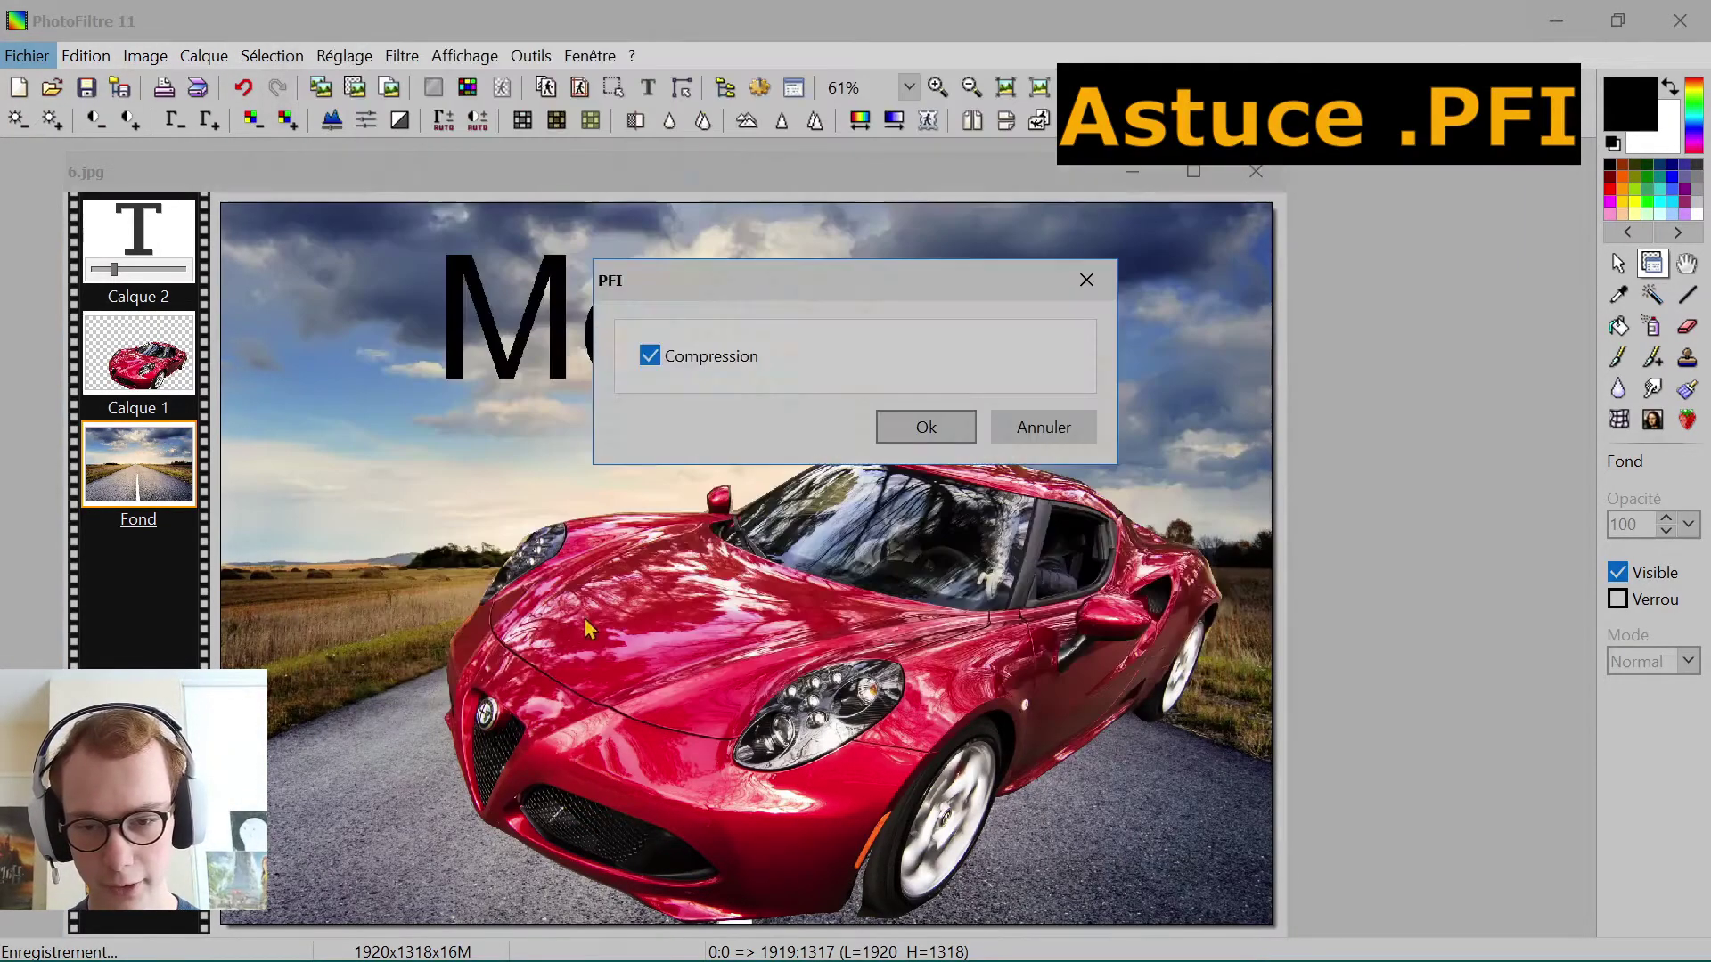
left_click(926, 426)
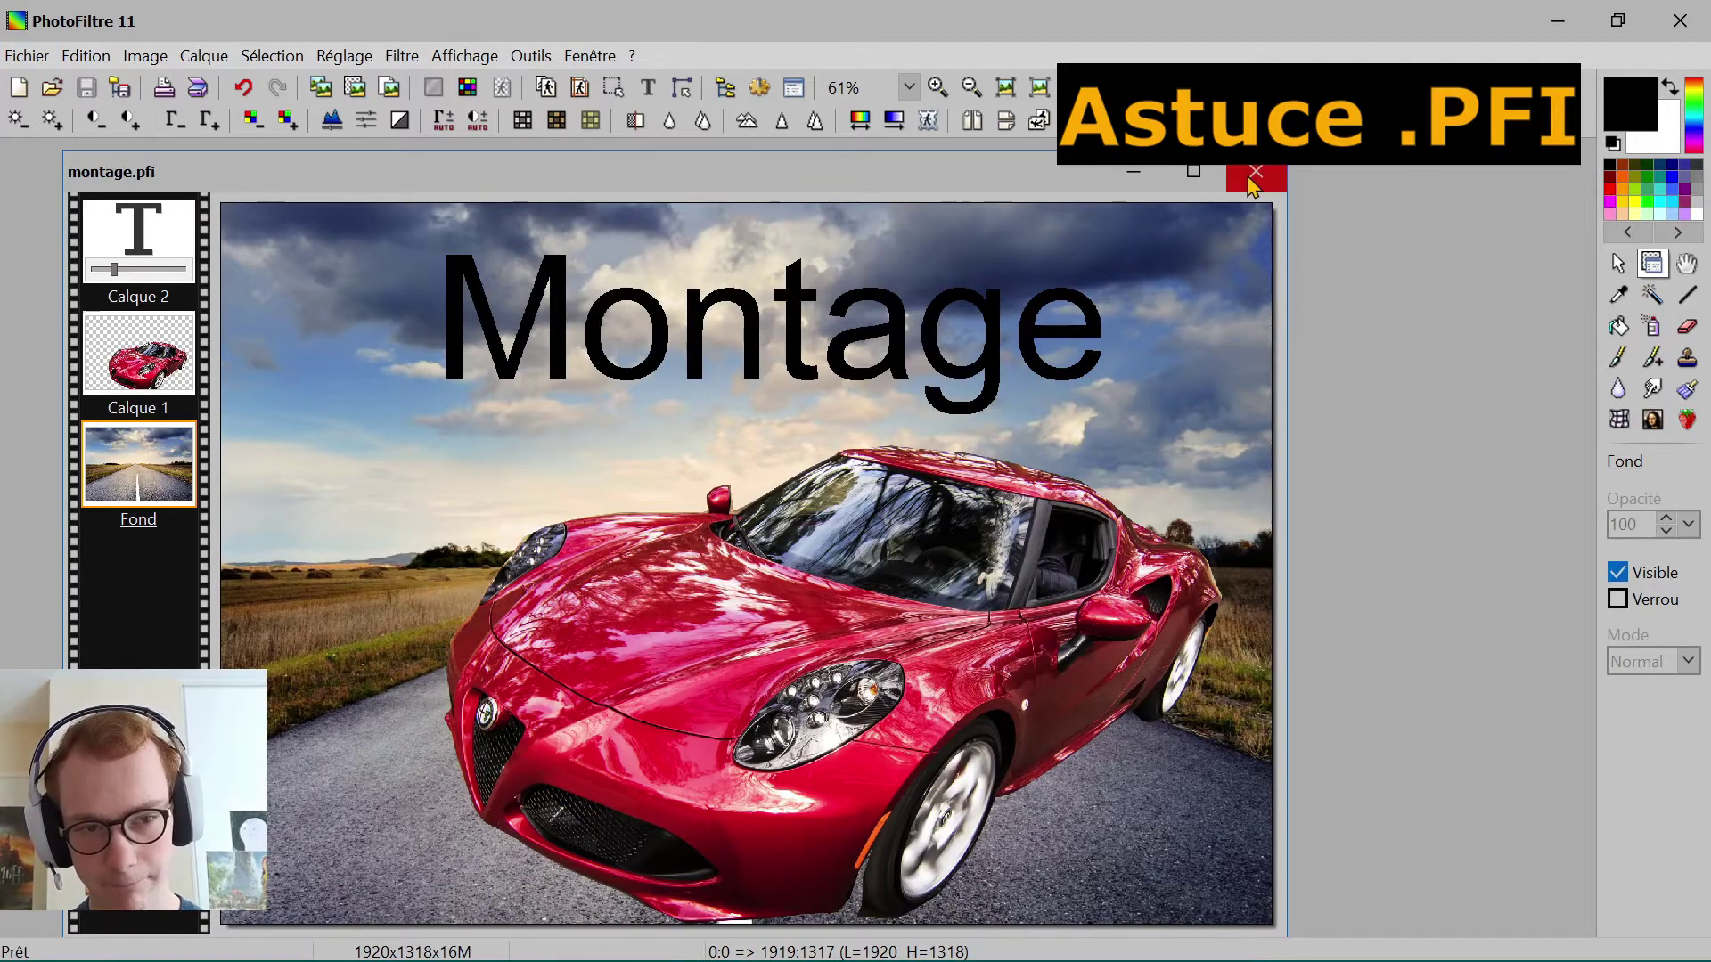
Step: Close the montage.pfi image, exit the program and relaunch PhotoFiltre 11
left_click(1256, 172)
left_click(1680, 20)
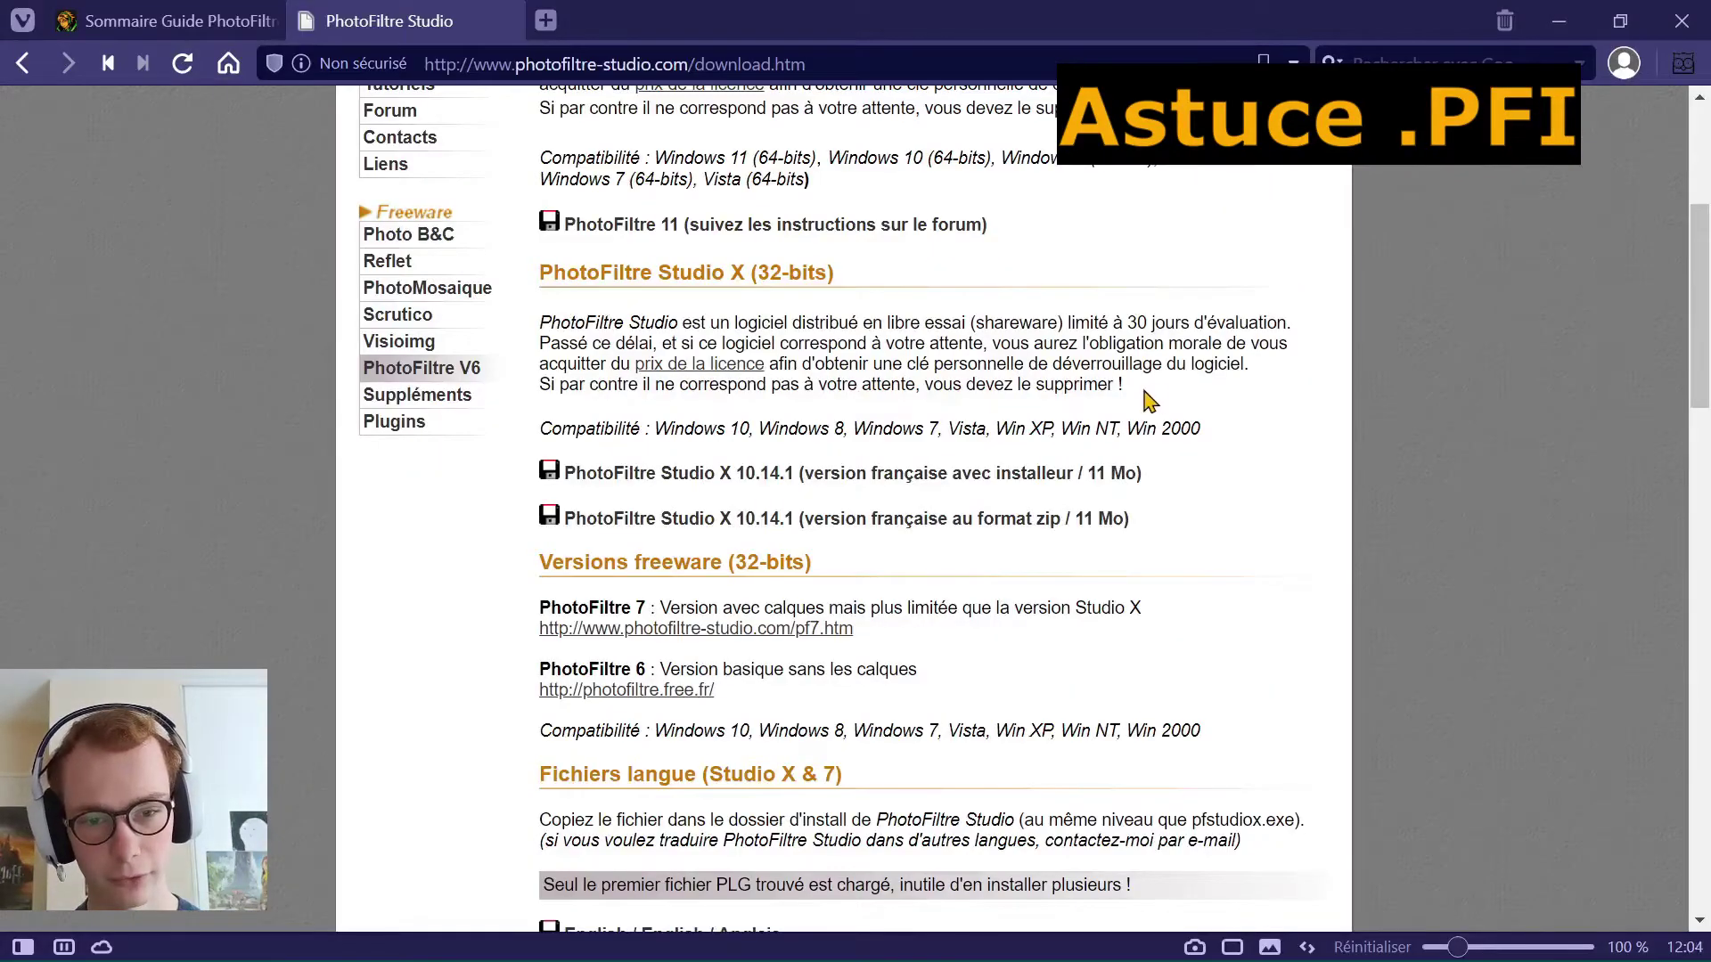
key("super")
left_click(976, 945)
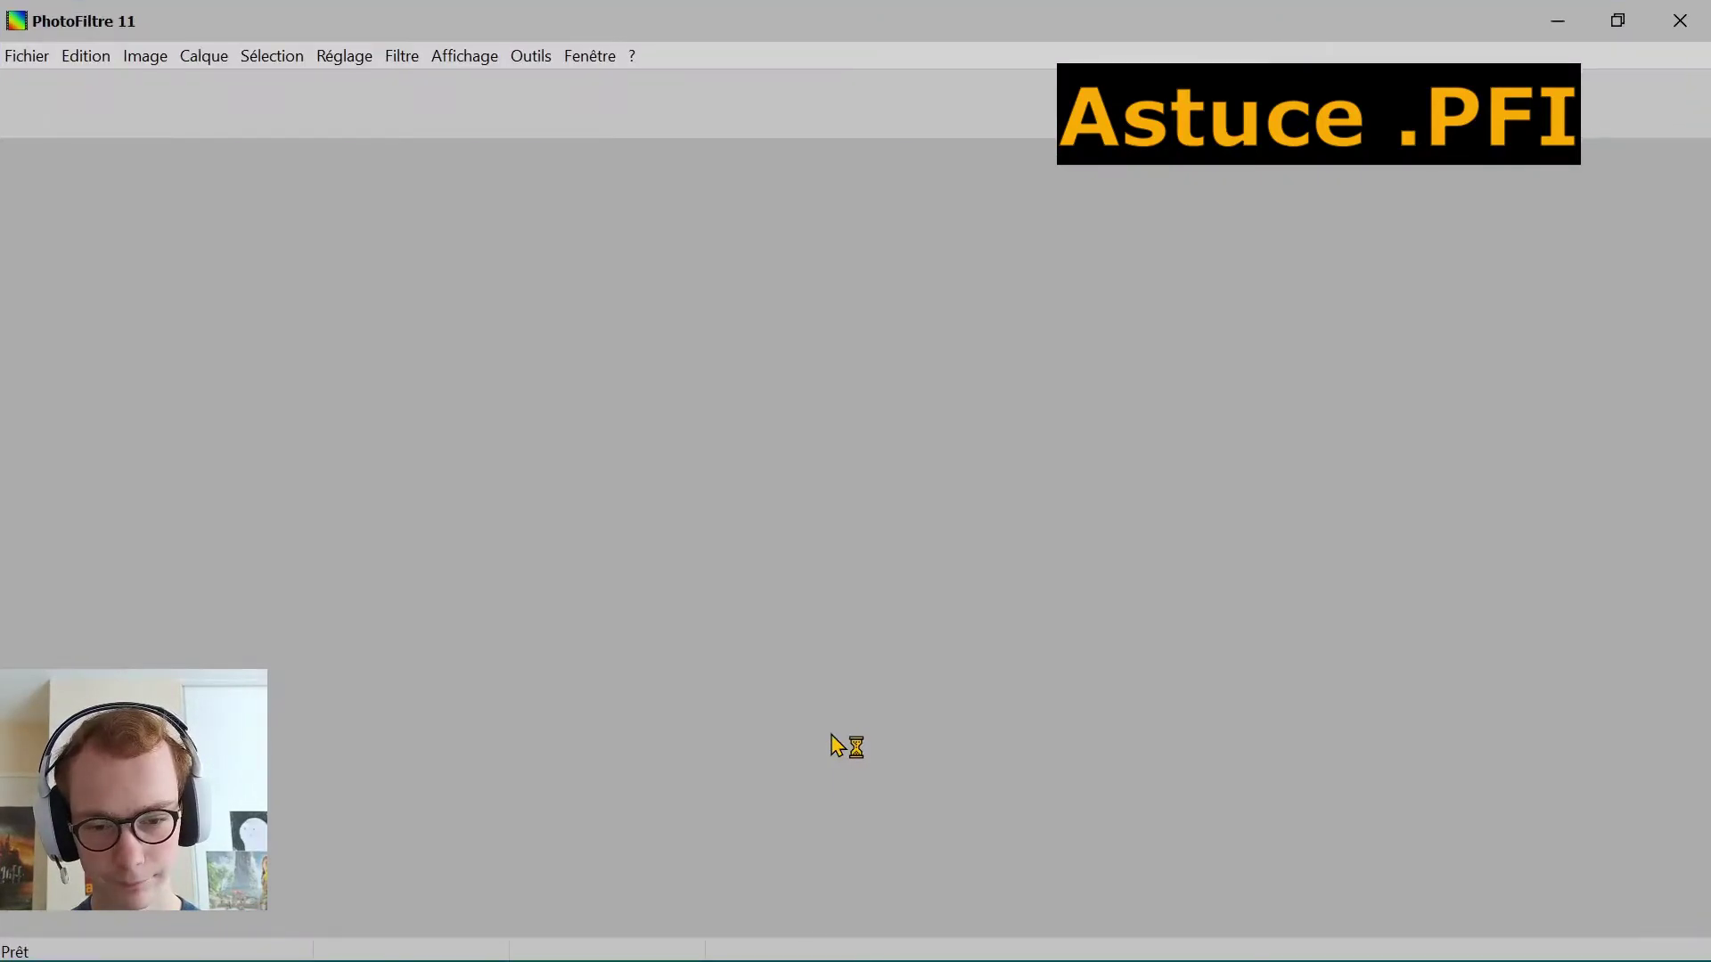
Step: Open montage.pfi from the Montage\PhotoFiltre 7 folder on the D: drive
right_click(645, 622)
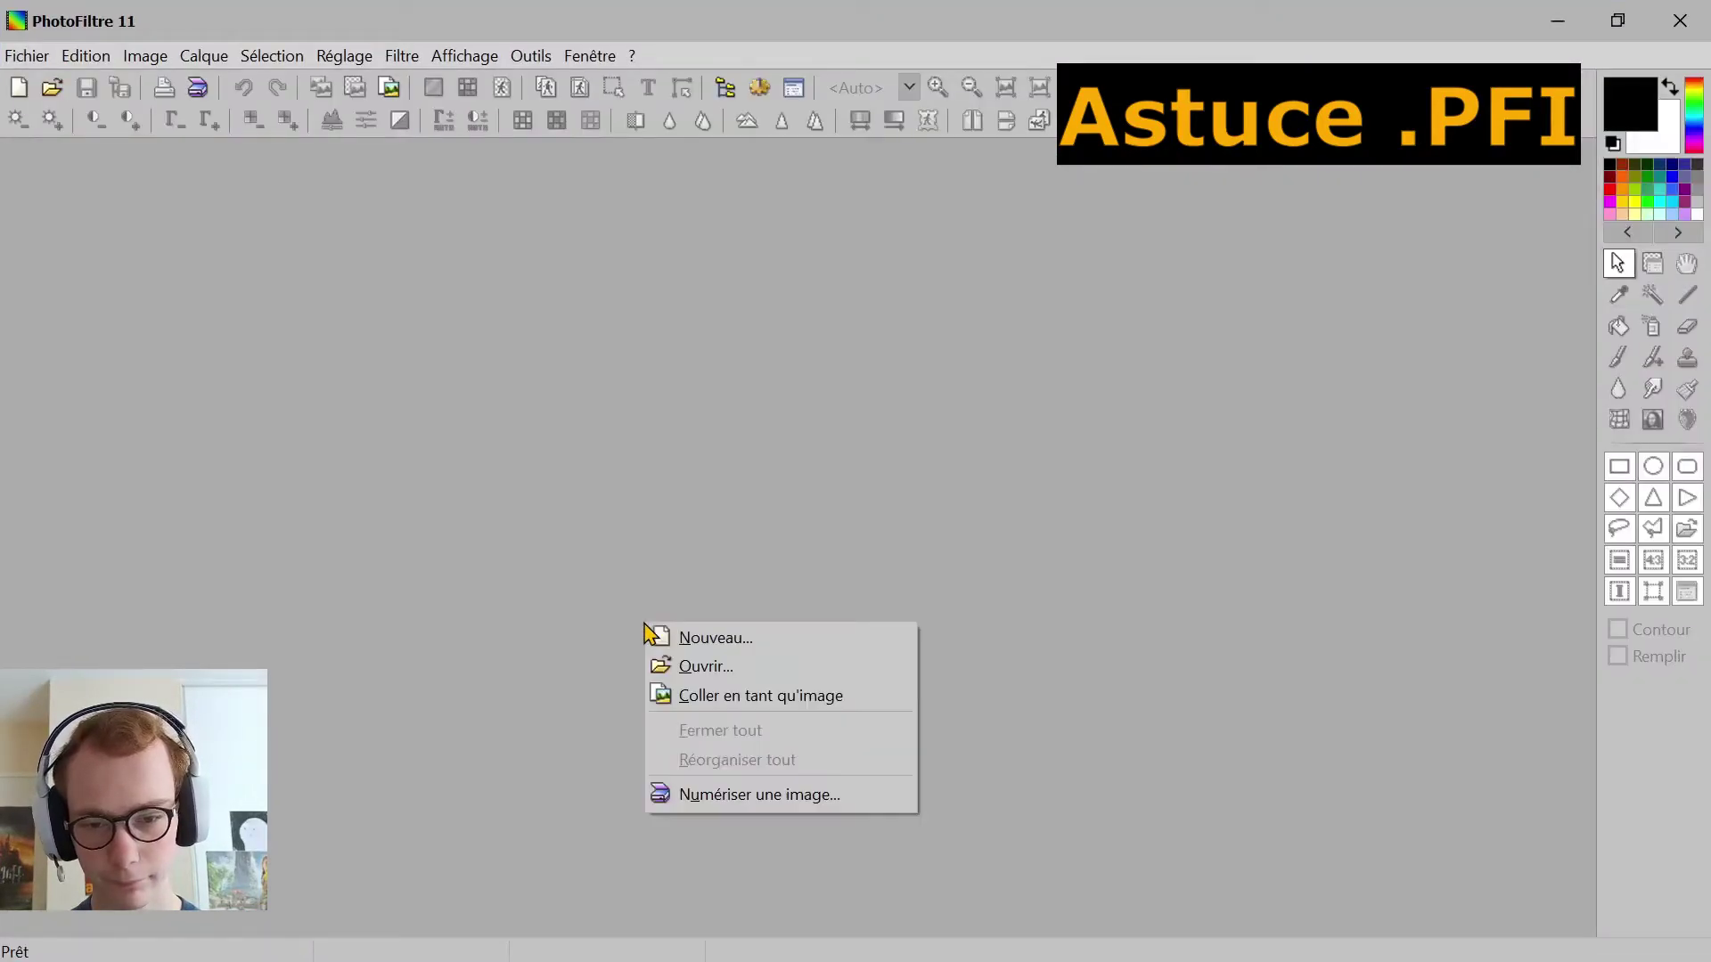
left_click(695, 669)
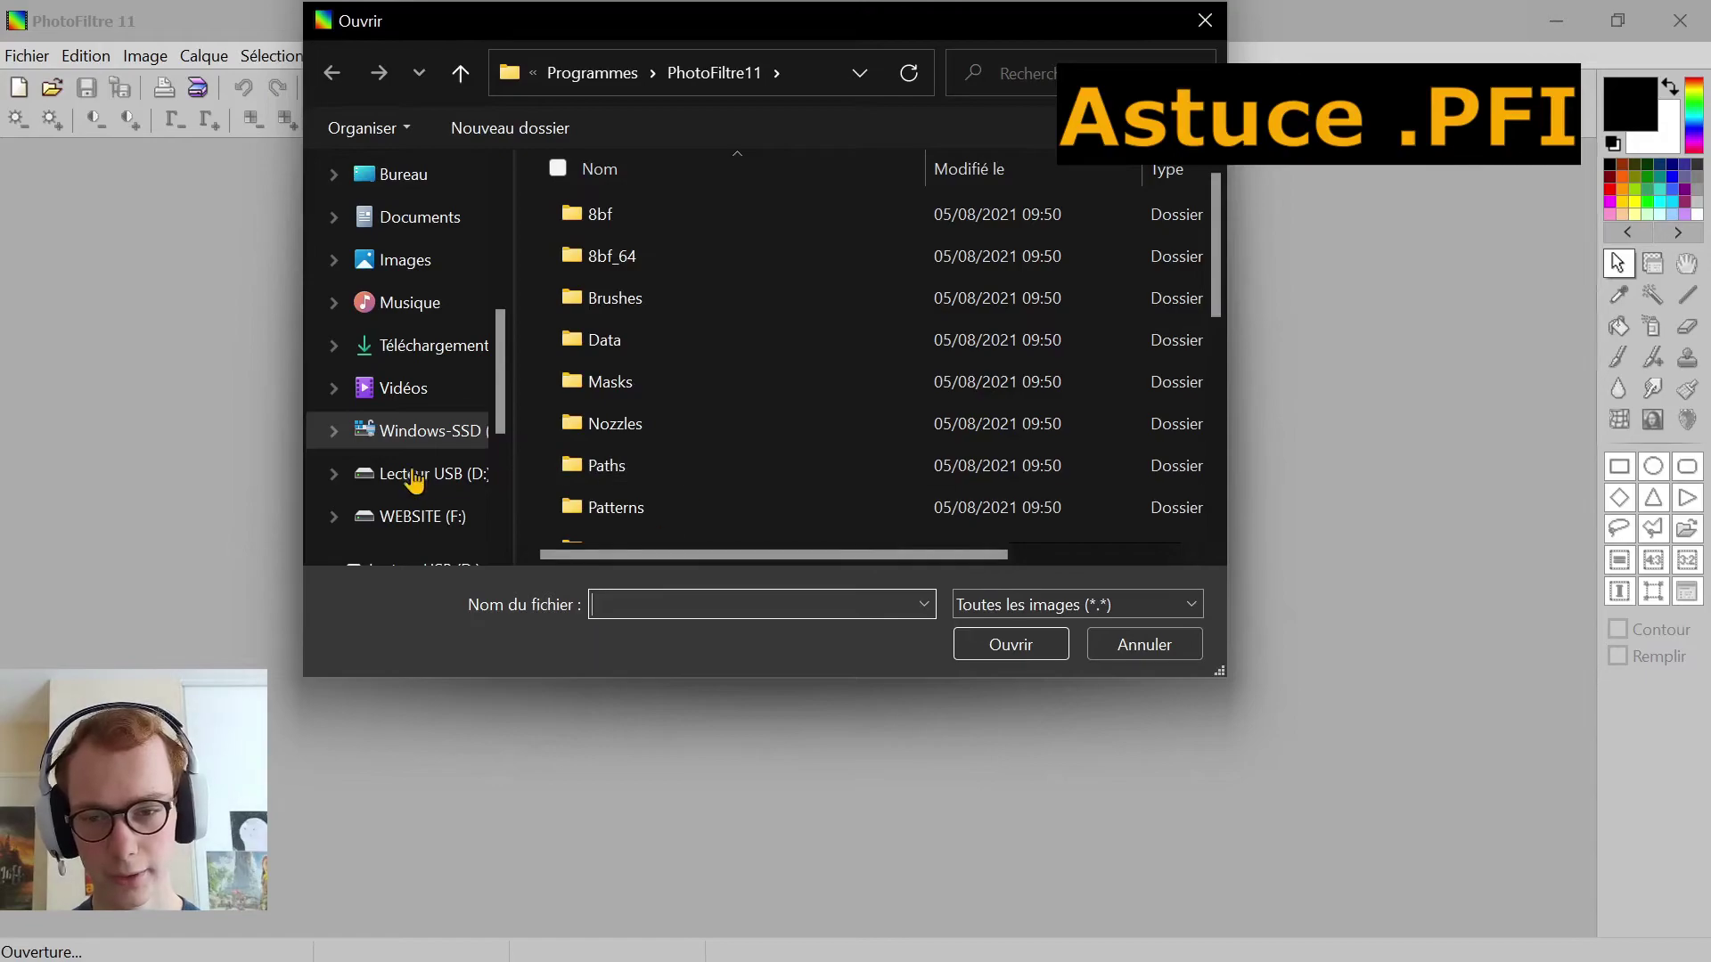
left_click(461, 473)
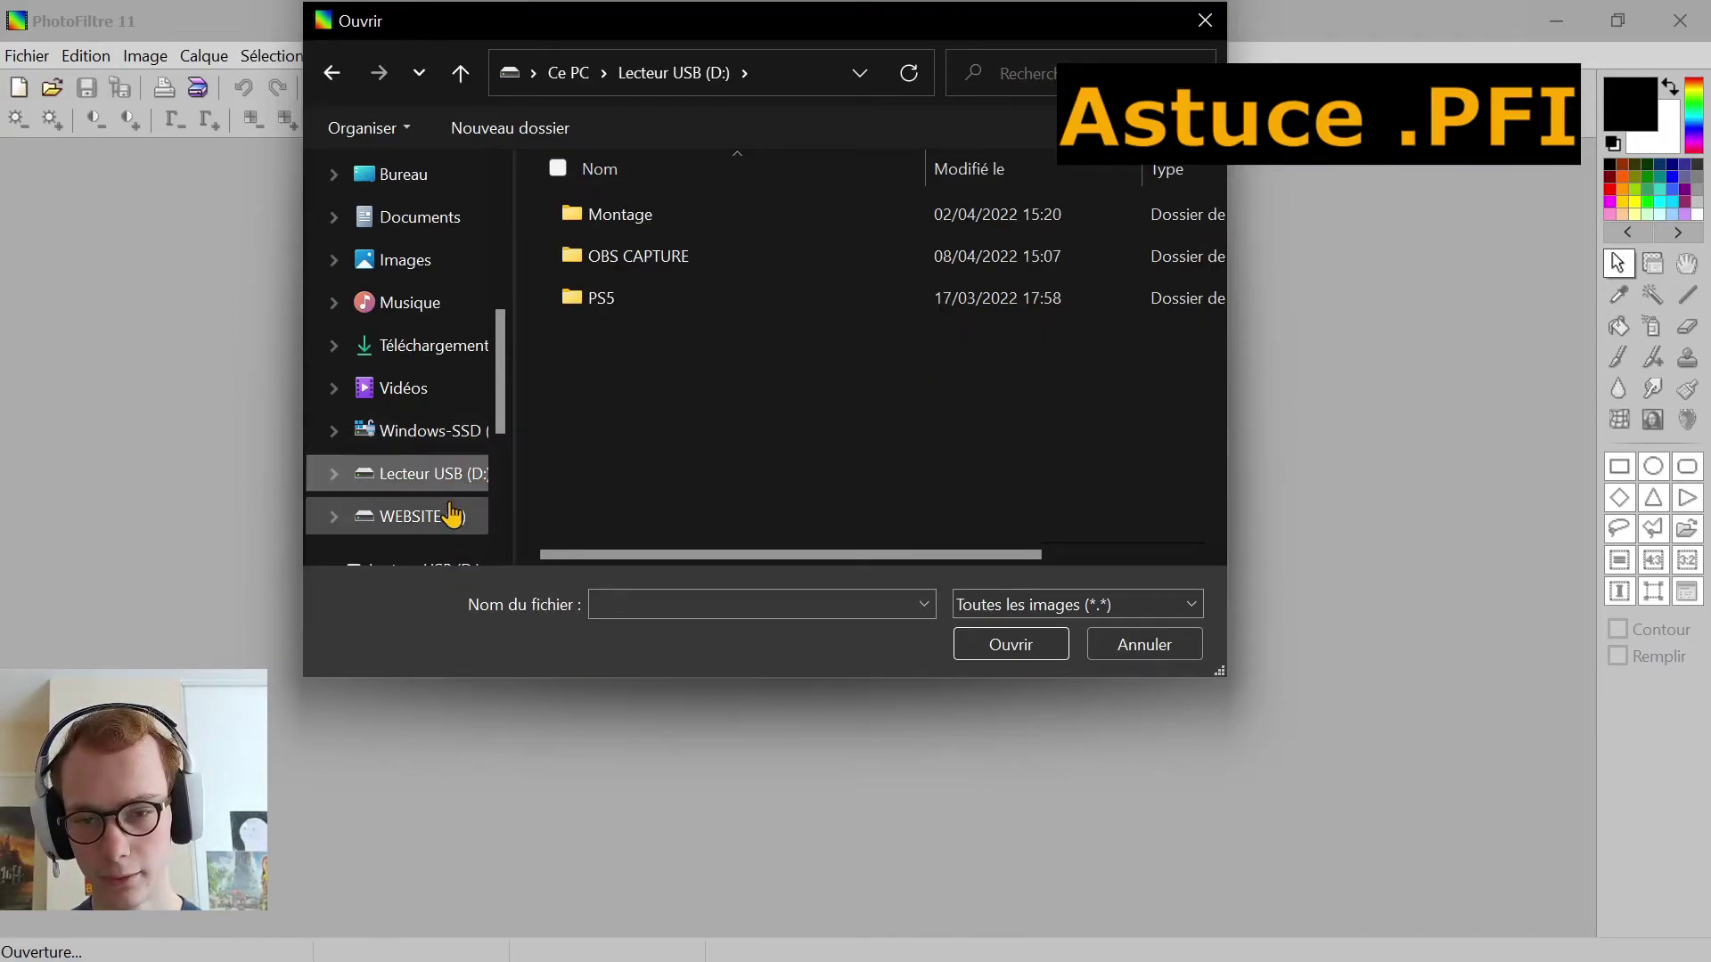
double_click(638, 218)
double_click(643, 303)
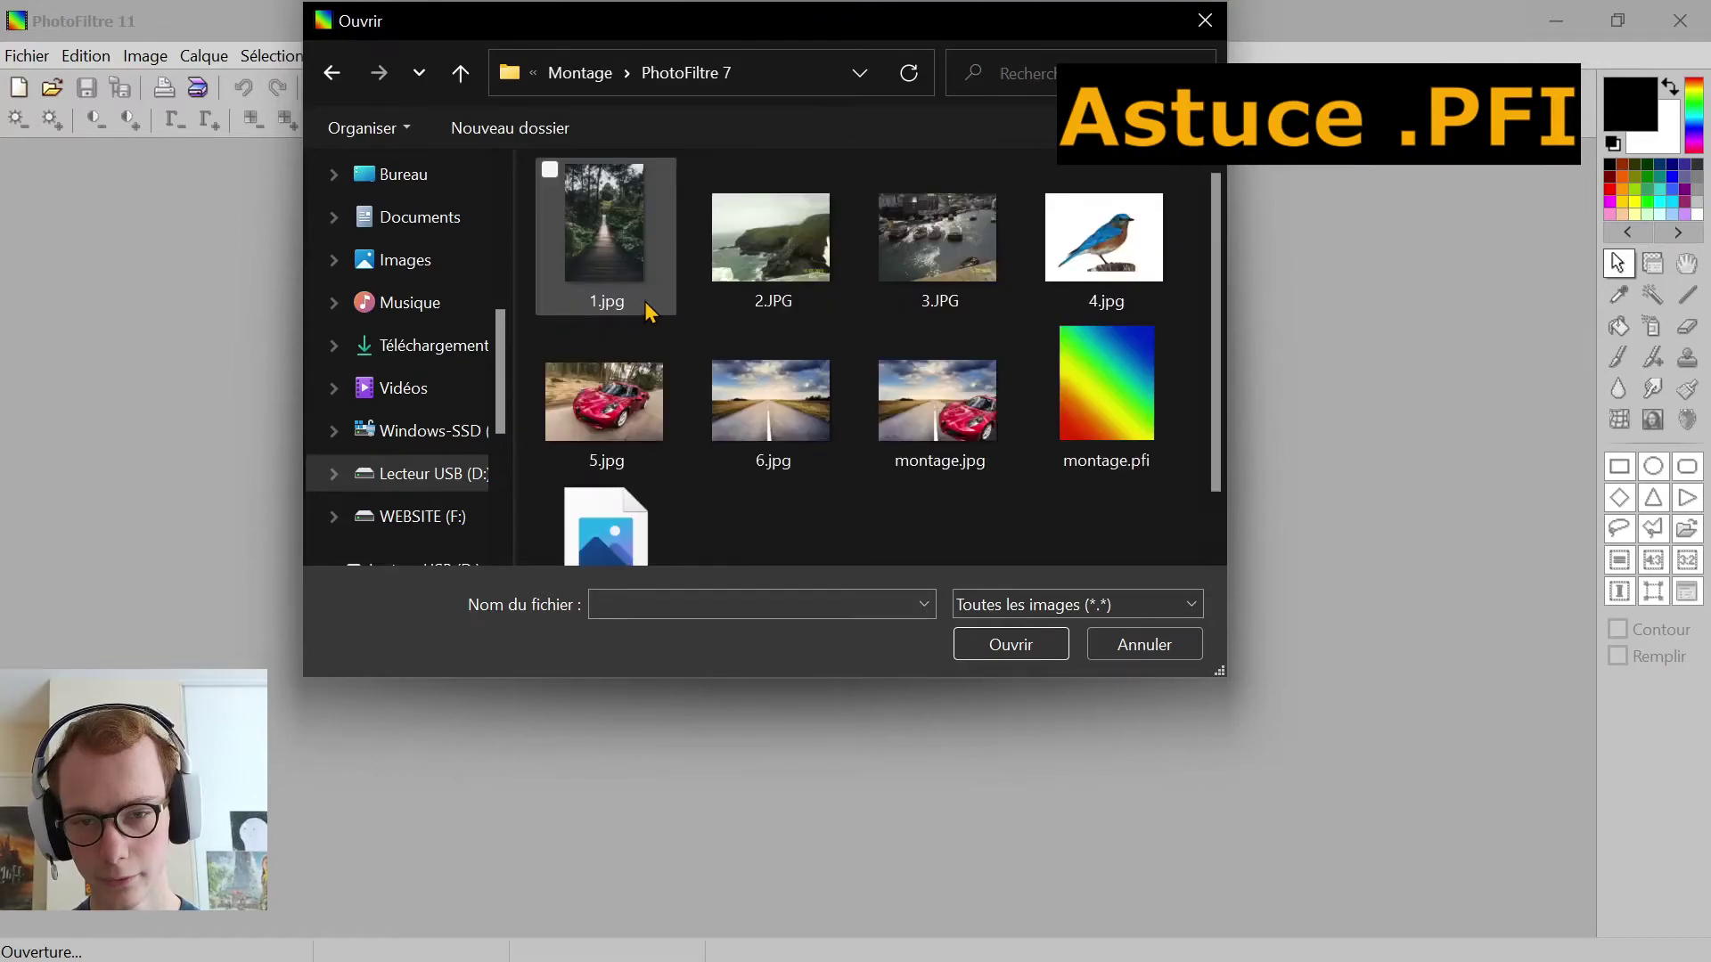
left_click(1105, 383)
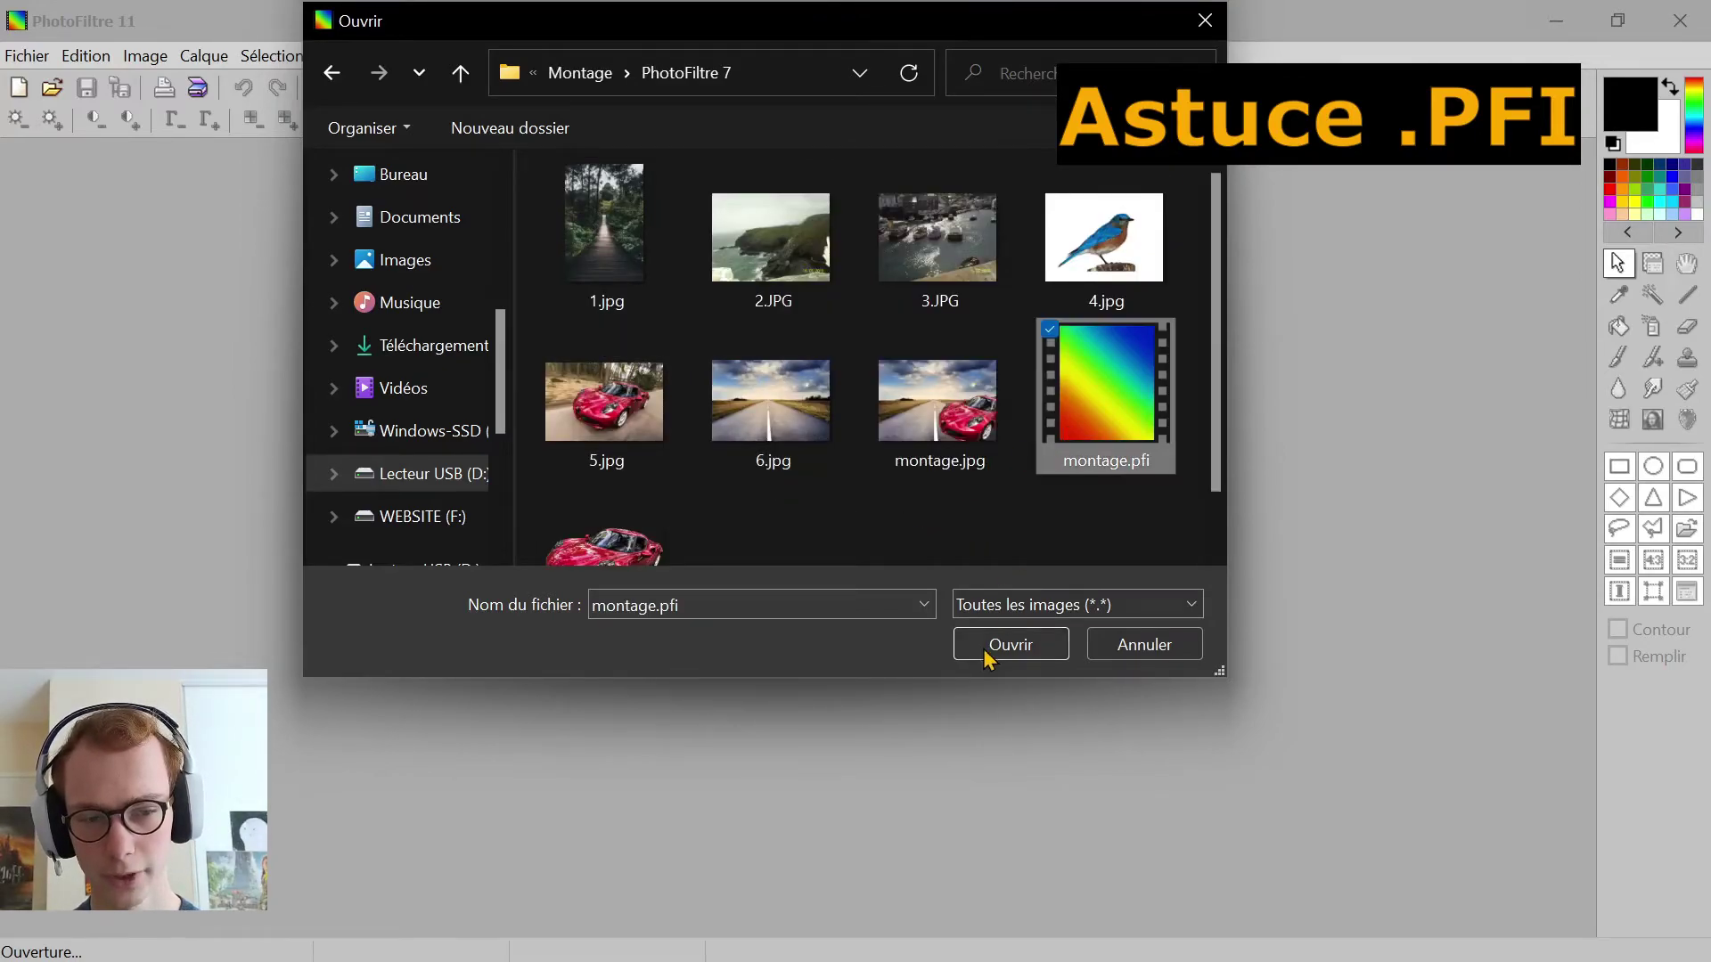
left_click(1007, 644)
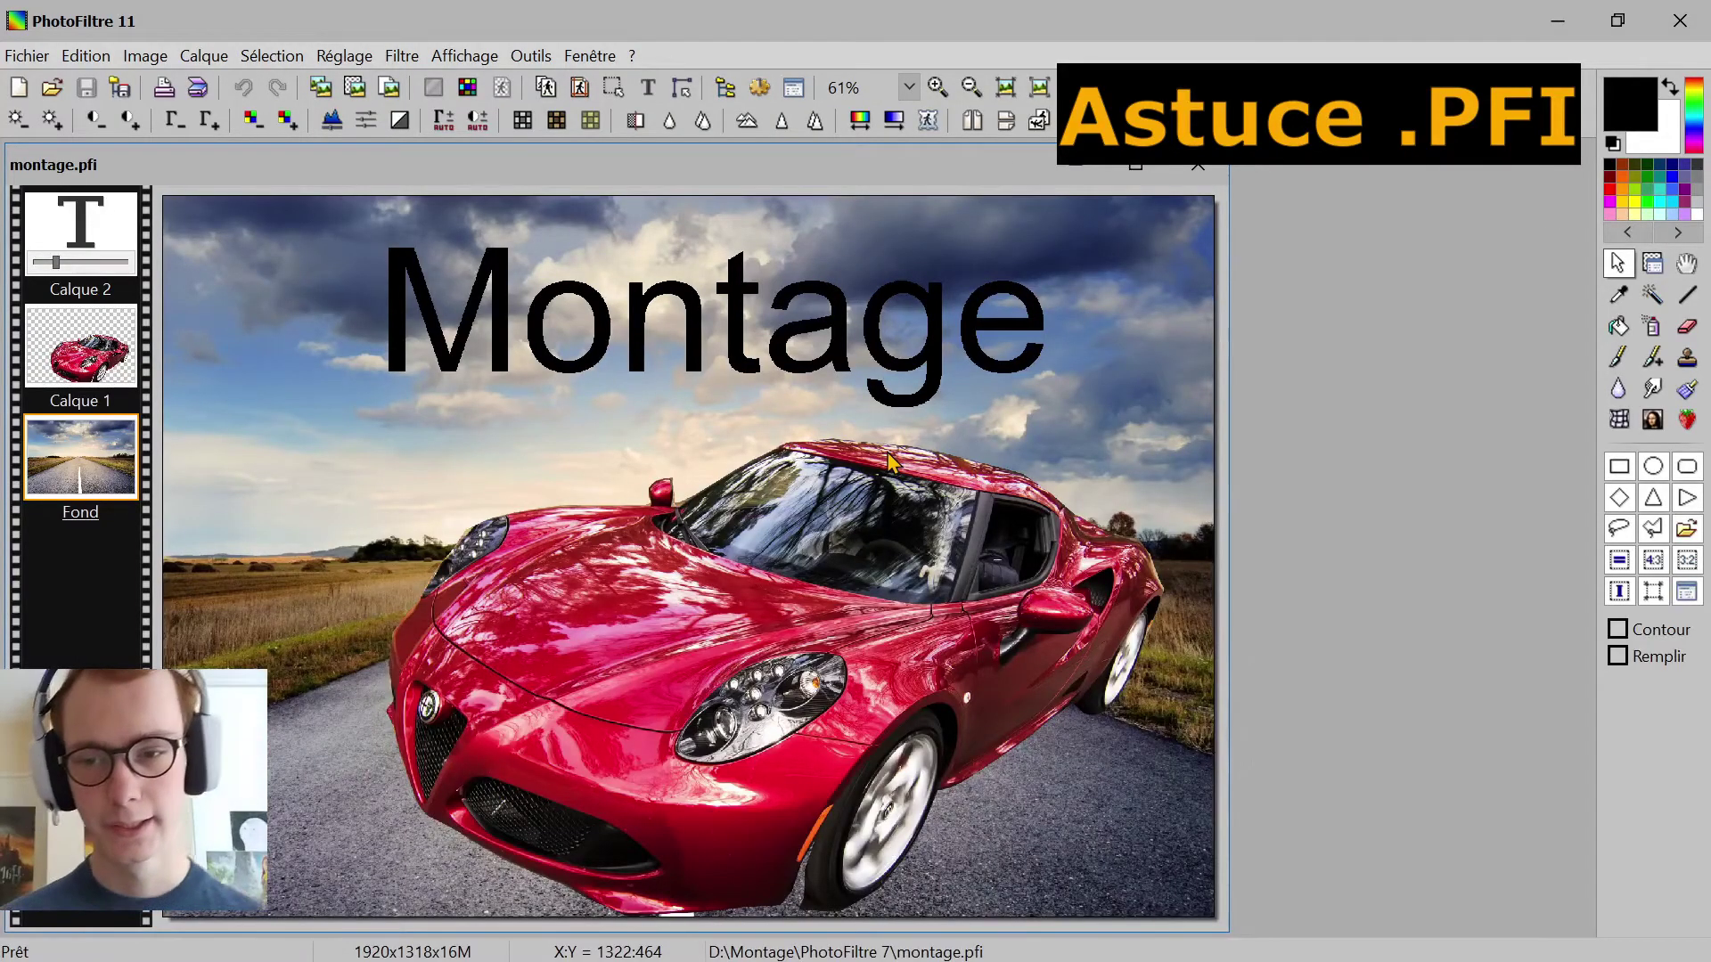
Step: Select the Montage text layer and examine the editing commands available for it
left_click(120, 259)
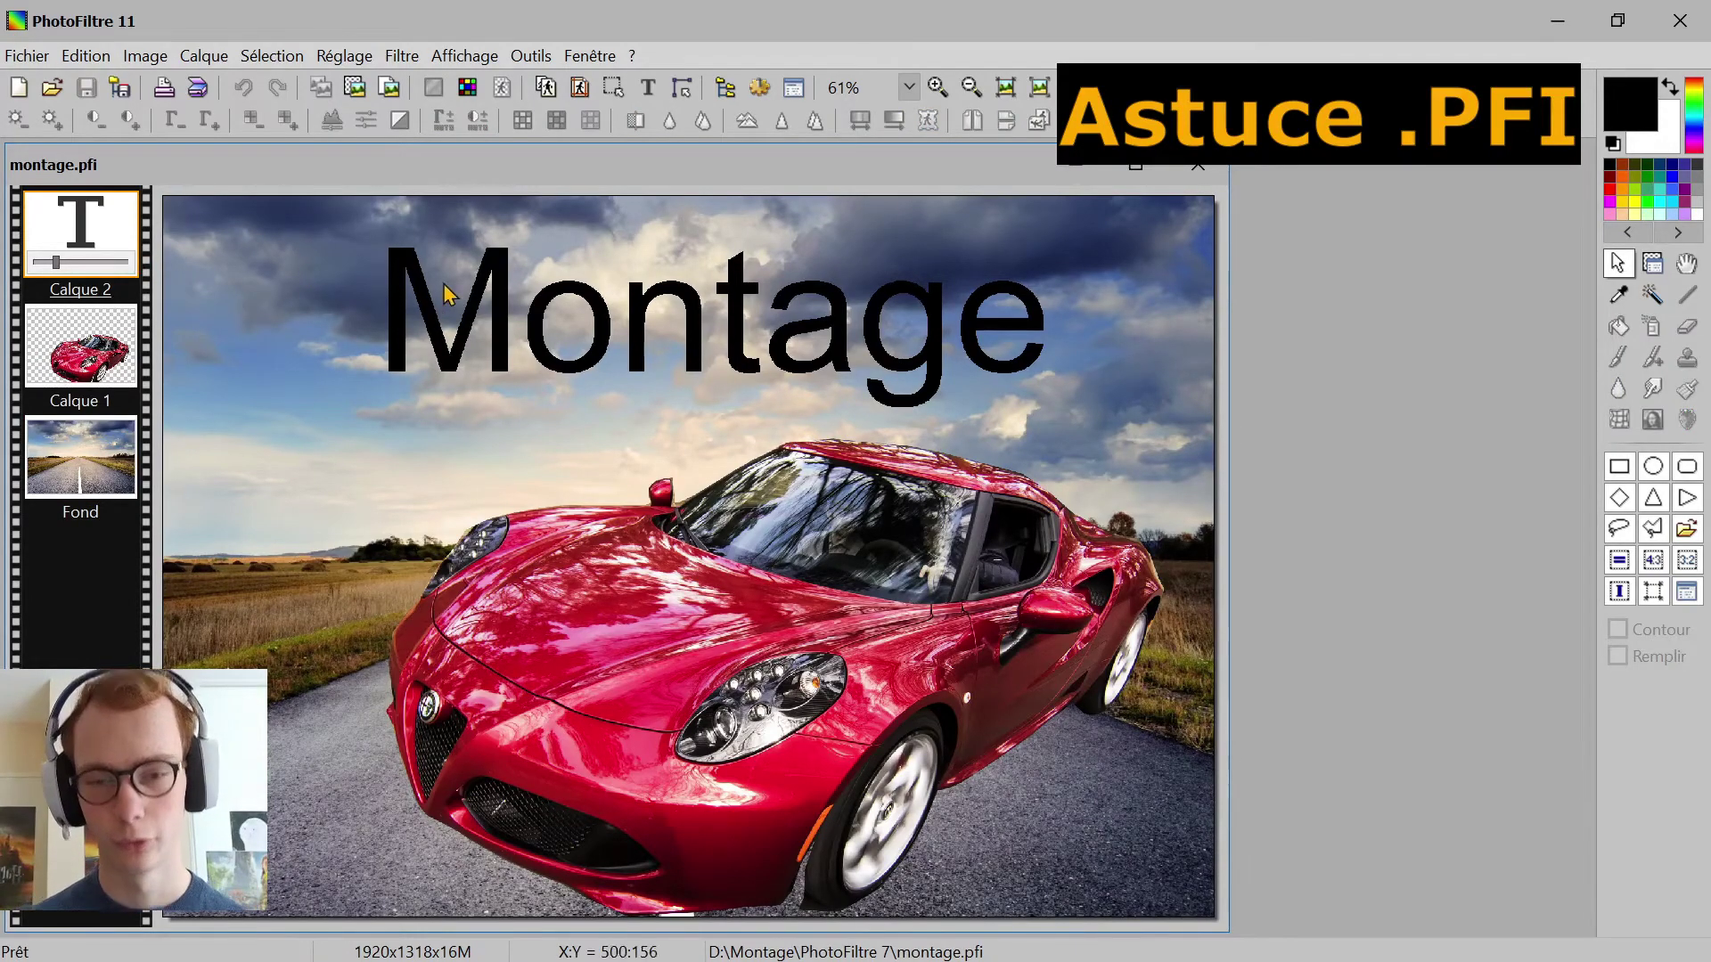
right_click(75, 239)
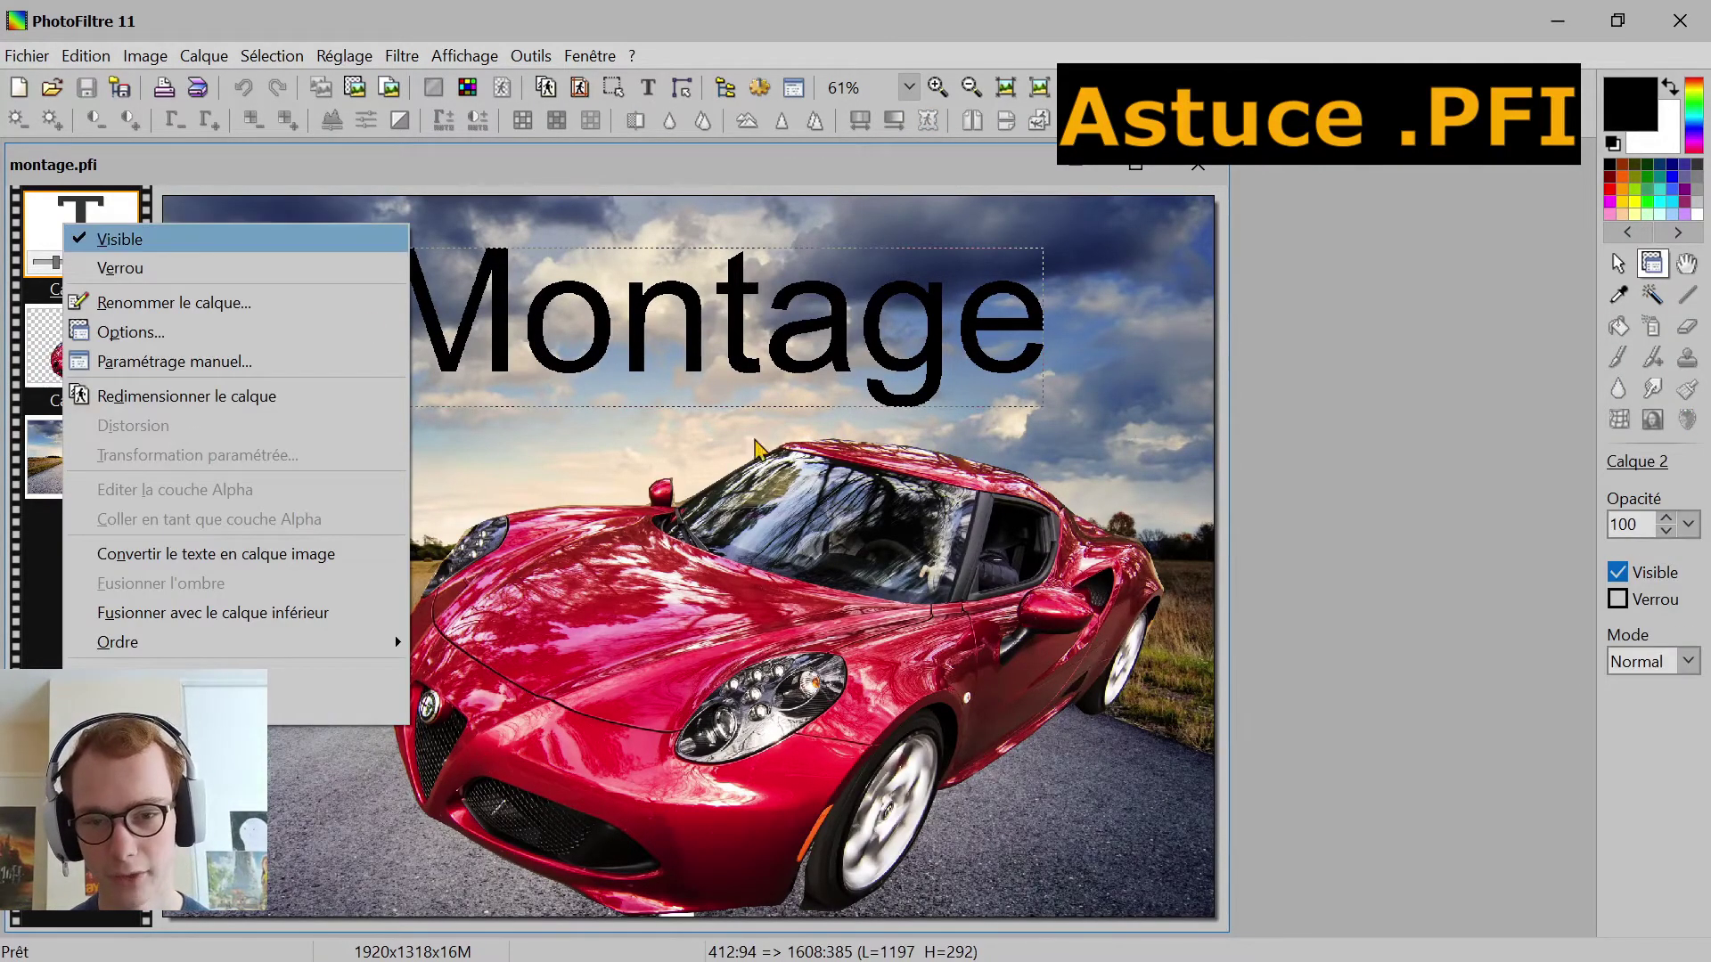
left_click(1316, 389)
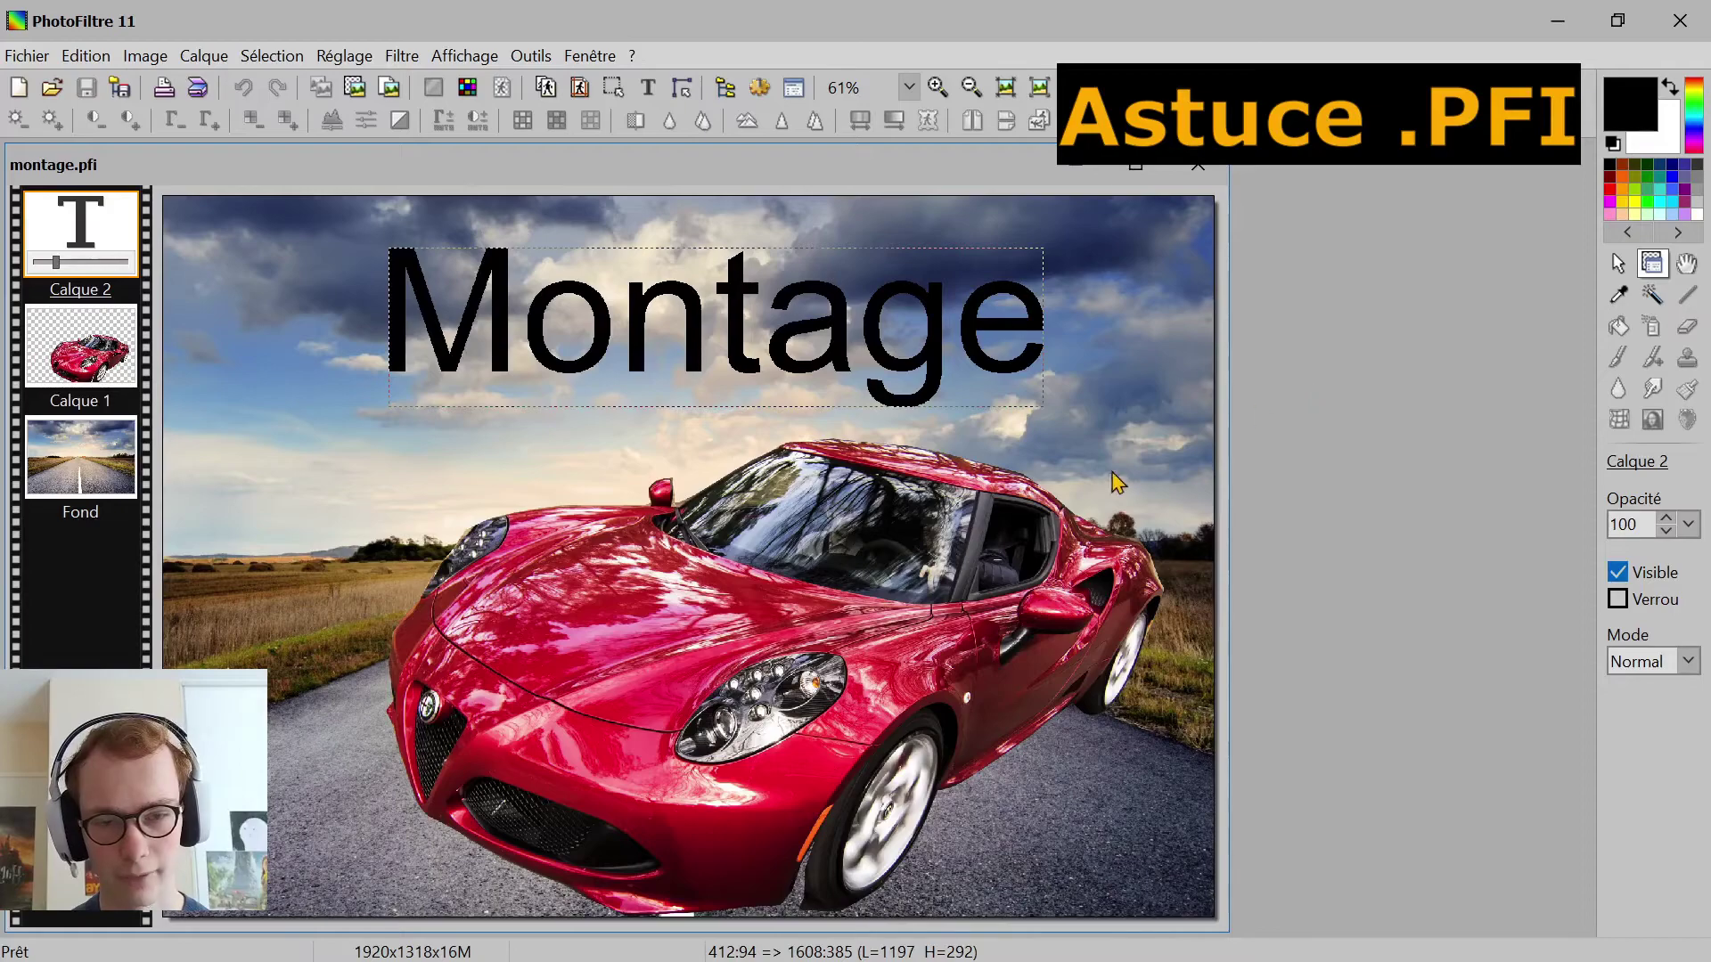